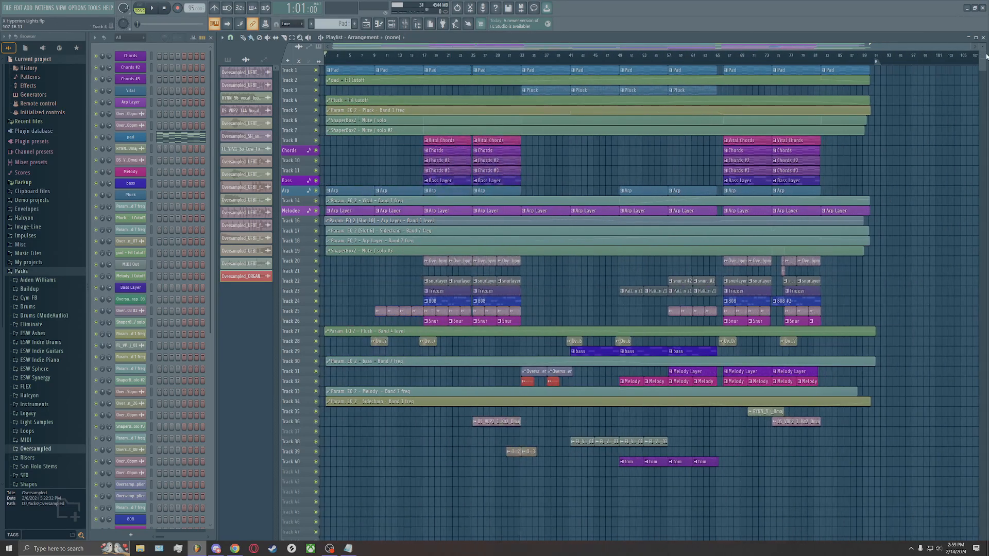
Examine the track layout and clips across the full playlist arrangement
scroll(982, 48, "up", 3)
scroll(982, 47, "down", 6)
scroll(982, 48, "up", 6)
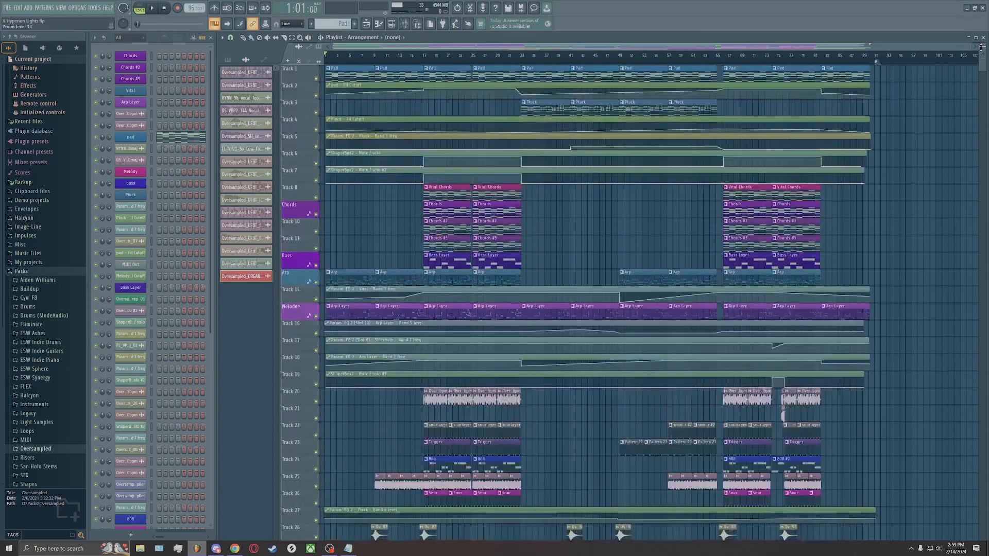
scroll(982, 47, "down", 6)
scroll(982, 47, "up", 6)
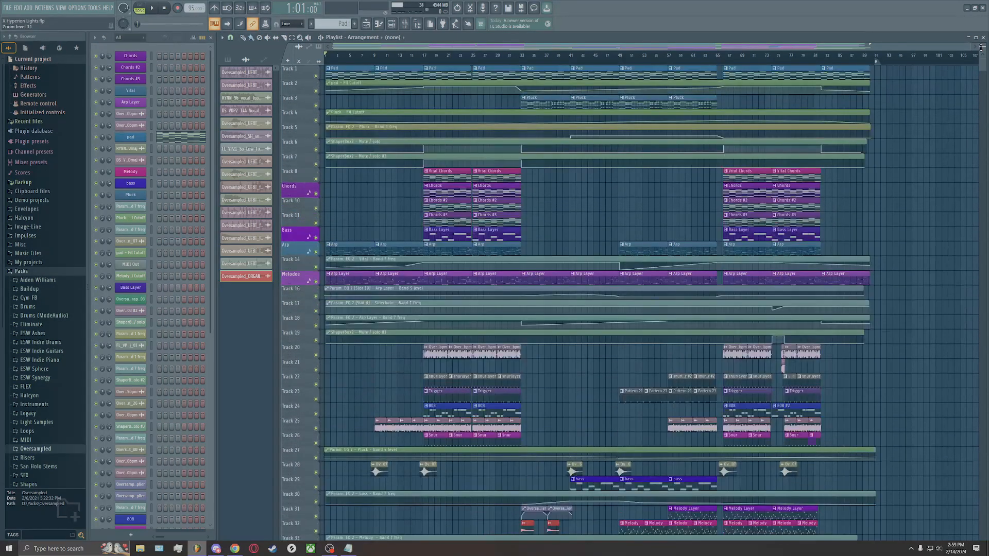
scroll(982, 47, "down", 10)
scroll(982, 48, "up", 3)
scroll(982, 47, "up", 6)
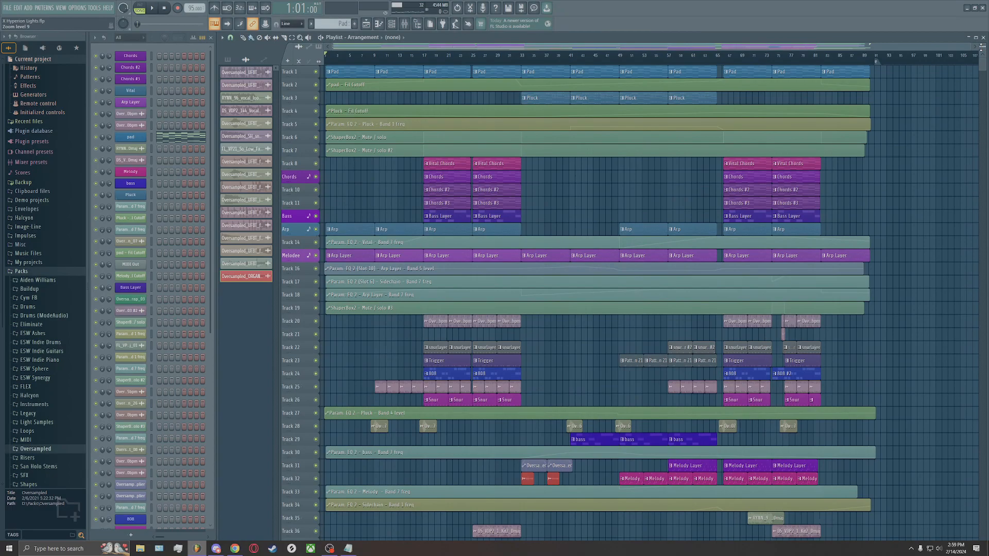
scroll(982, 47, "down", 6)
scroll(982, 48, "up", 8)
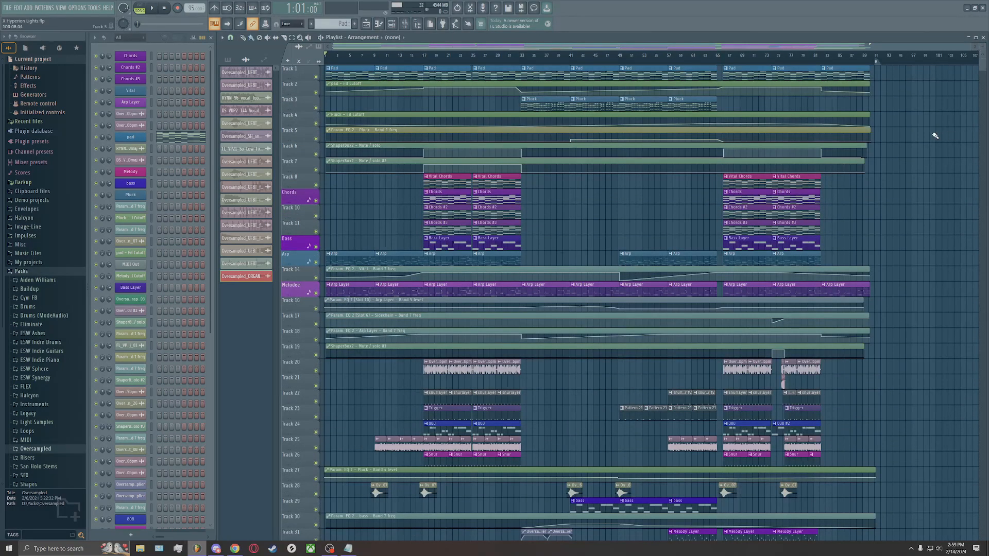
scroll(982, 47, "down", 3)
scroll(982, 48, "up", 2)
scroll(982, 47, "down", 3)
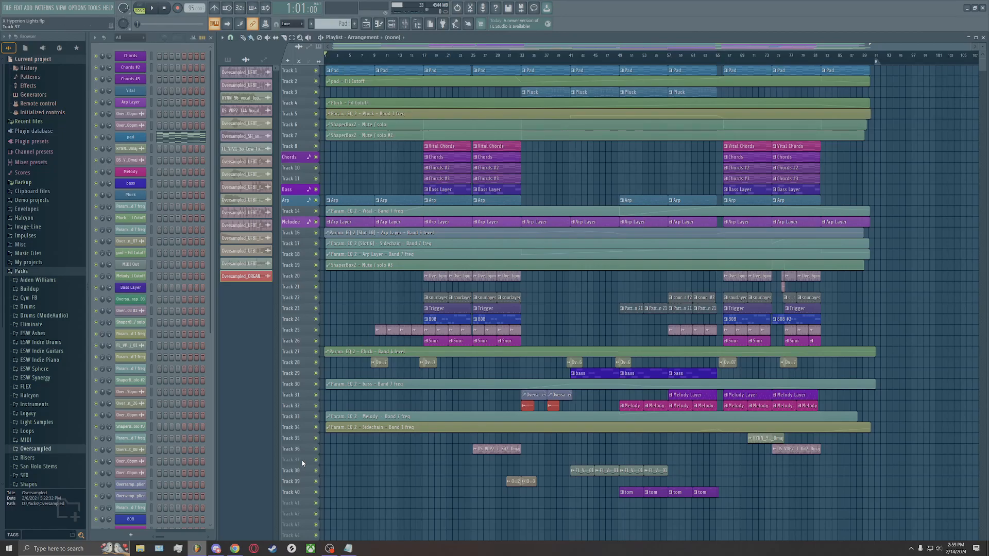
Remove the empty Track 37 from the playlist and set the song position to 1:05:00, where the clips begin
left_click_drag(302, 463, 371, 500)
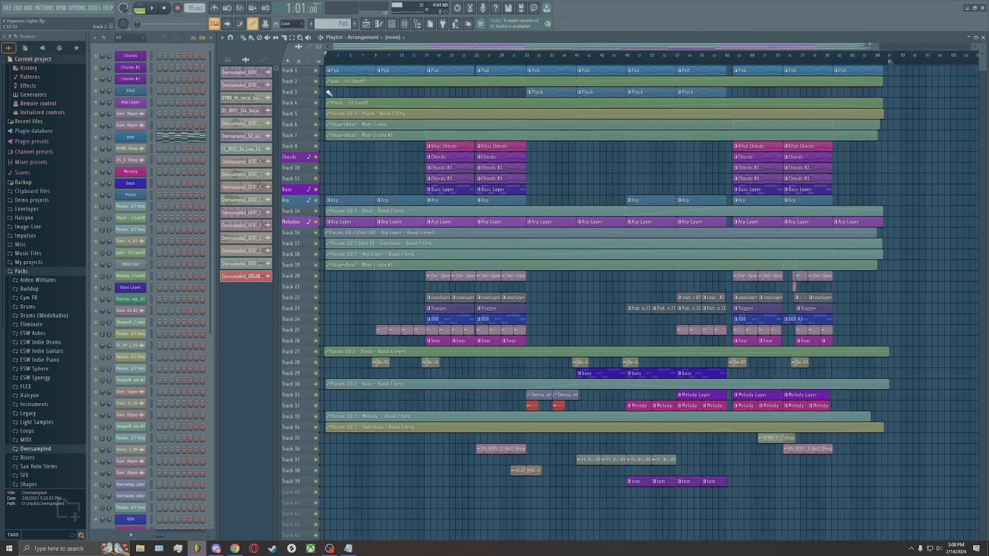
scroll(353, 62, "up", 3)
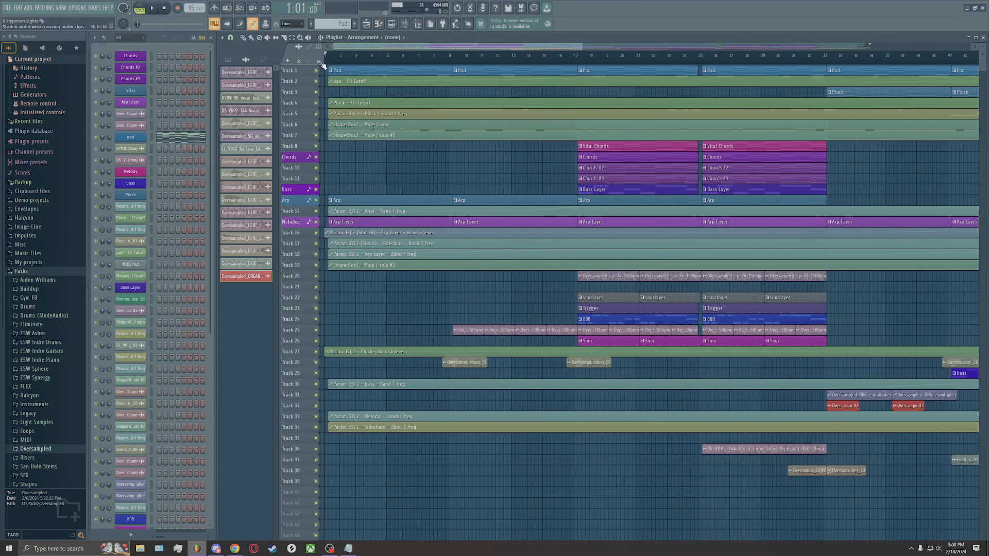
left_click(332, 62)
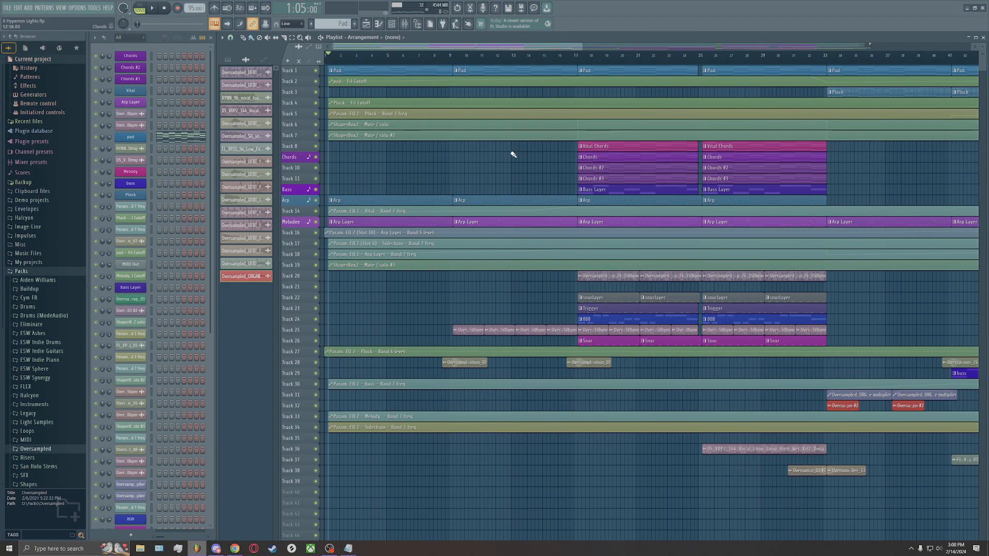
Show the project's patterns in the picker and open the Chords pattern in the piano roll
left_click(228, 60)
left_click(233, 71)
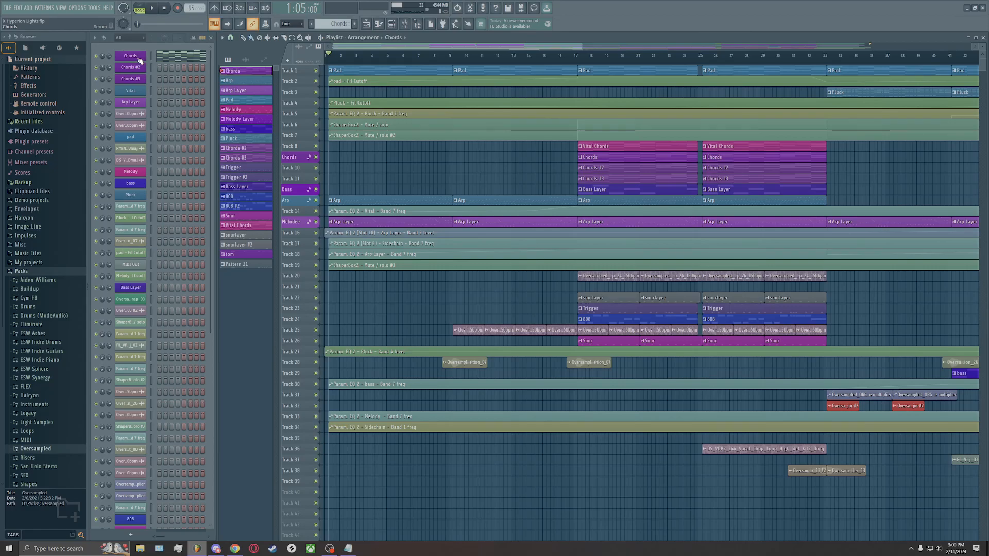
left_click_drag(583, 49, 875, 36)
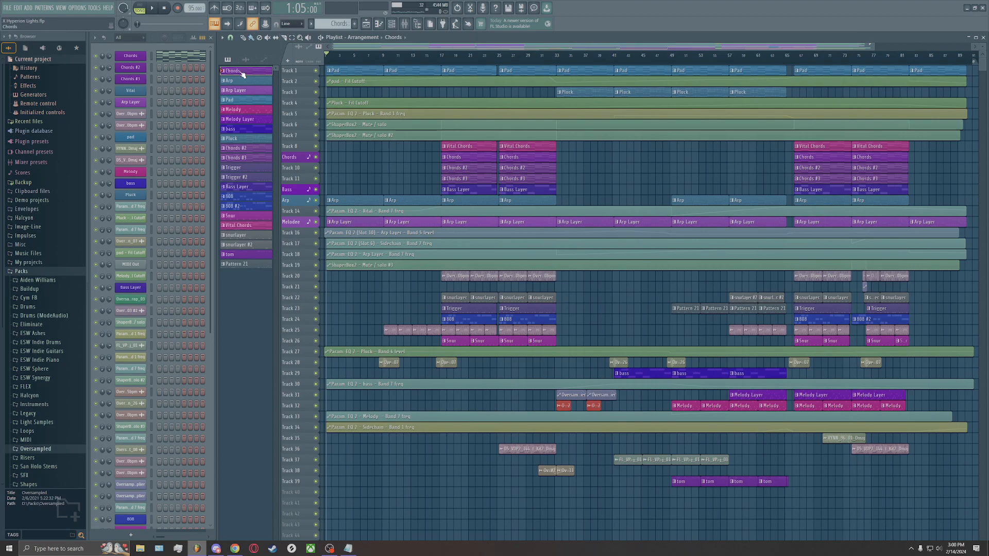
double_click(243, 73)
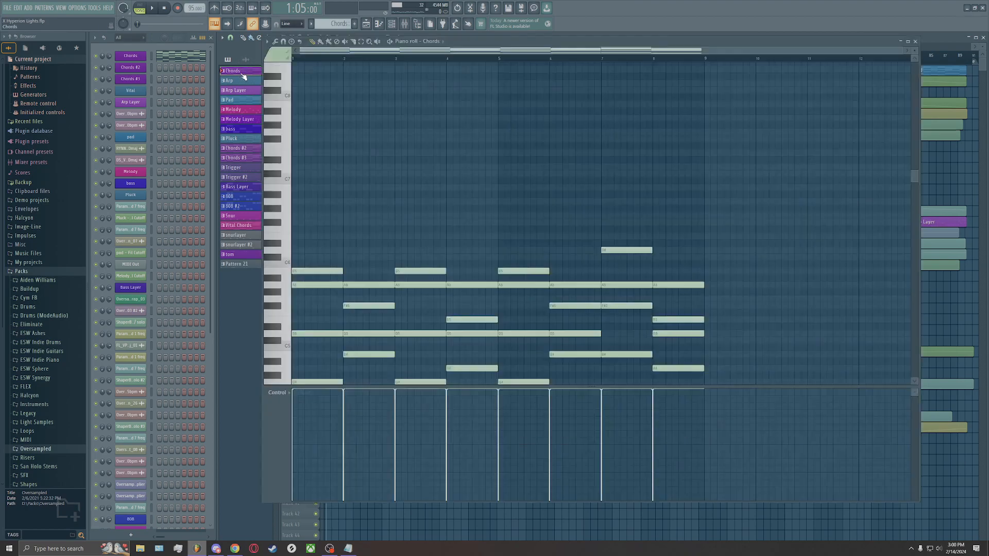
scroll(364, 100, "down", 6)
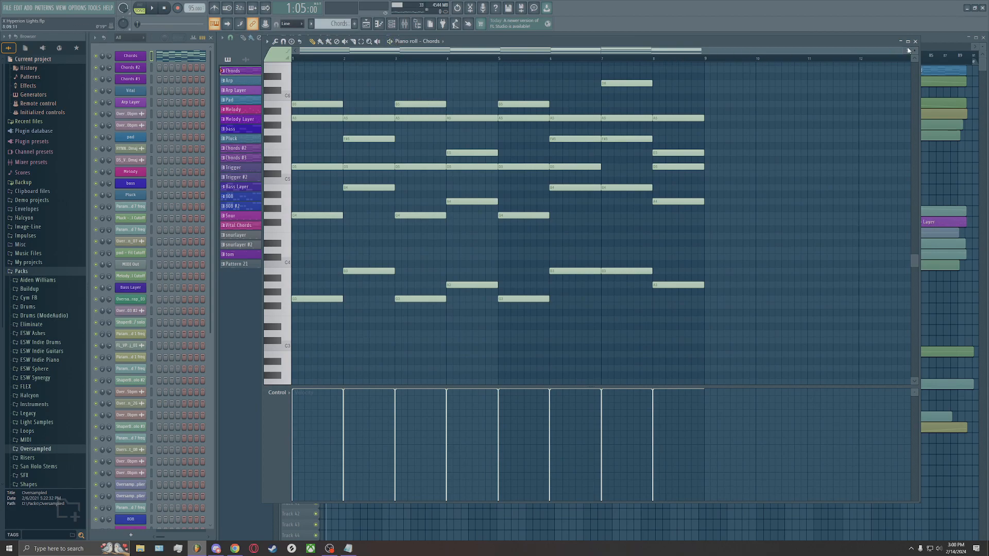
Examine the chord progression's notes and voicings across all eight bars of the Chords pattern
mouse_move(701, 50)
left_mouse_down()
mouse_move(634, 51)
mouse_move(701, 51)
left_mouse_up()
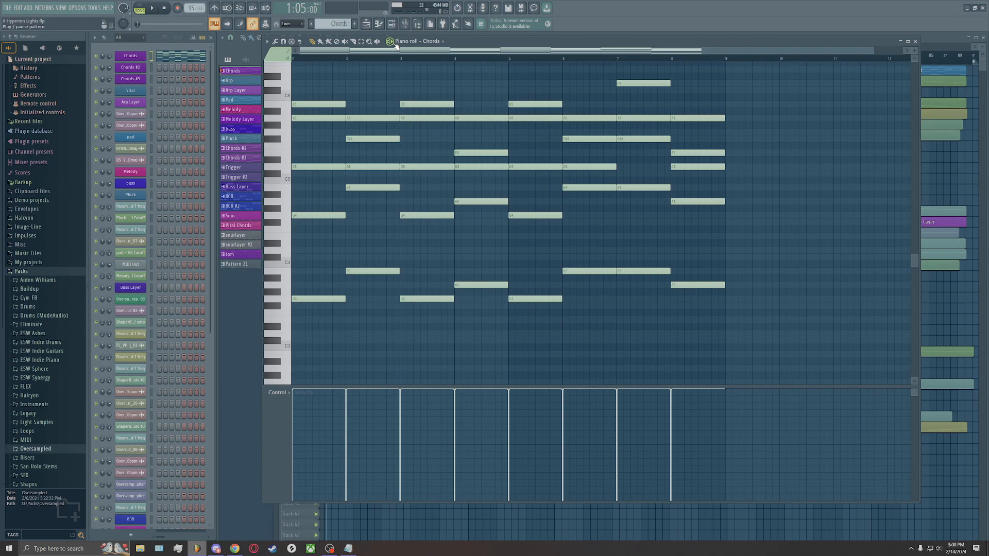
scroll(457, 98, "up", 3)
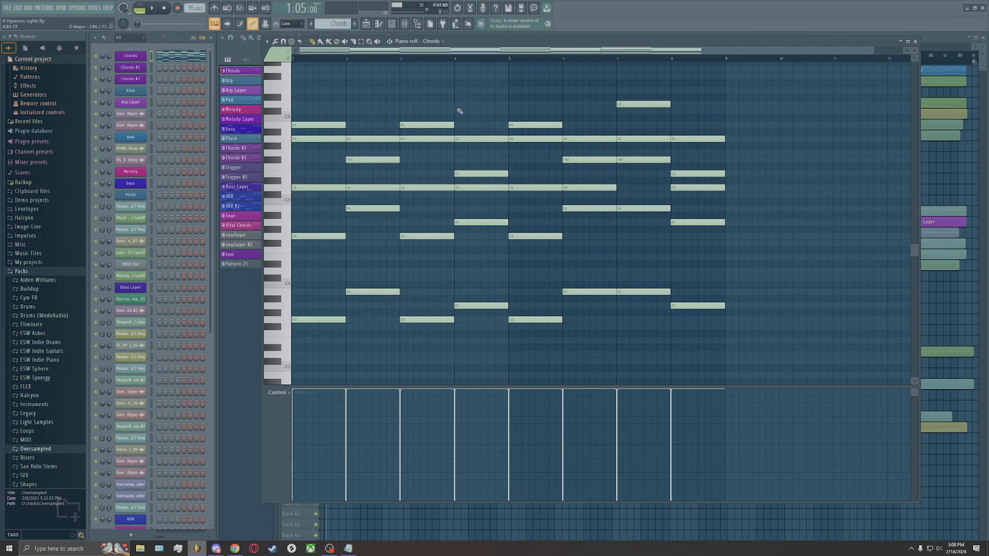
scroll(414, 105, "down", 3)
scroll(410, 103, "up", 2)
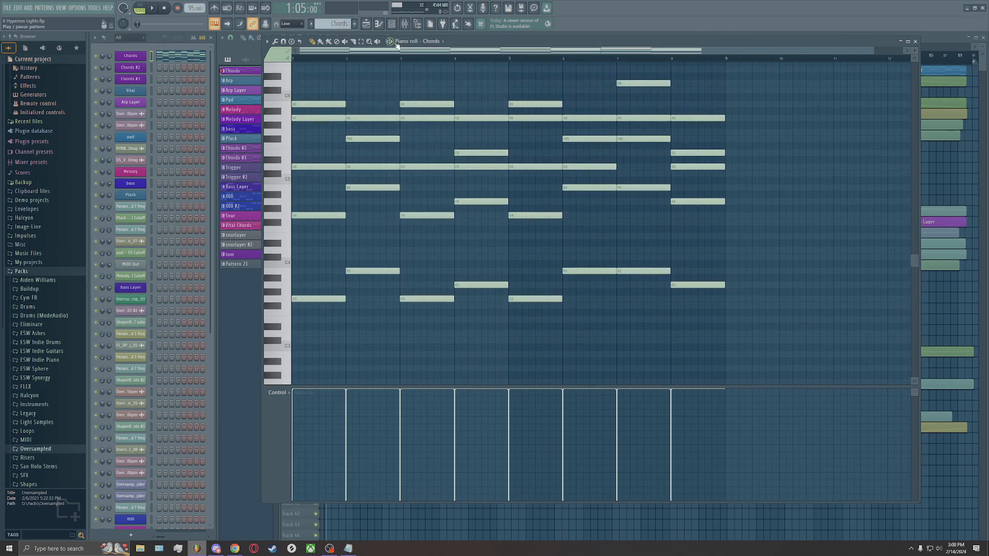
scroll(360, 161, "down", 2)
scroll(362, 149, "up", 2)
scroll(362, 149, "up", 3)
scroll(362, 148, "down", 3)
scroll(362, 149, "up", 4)
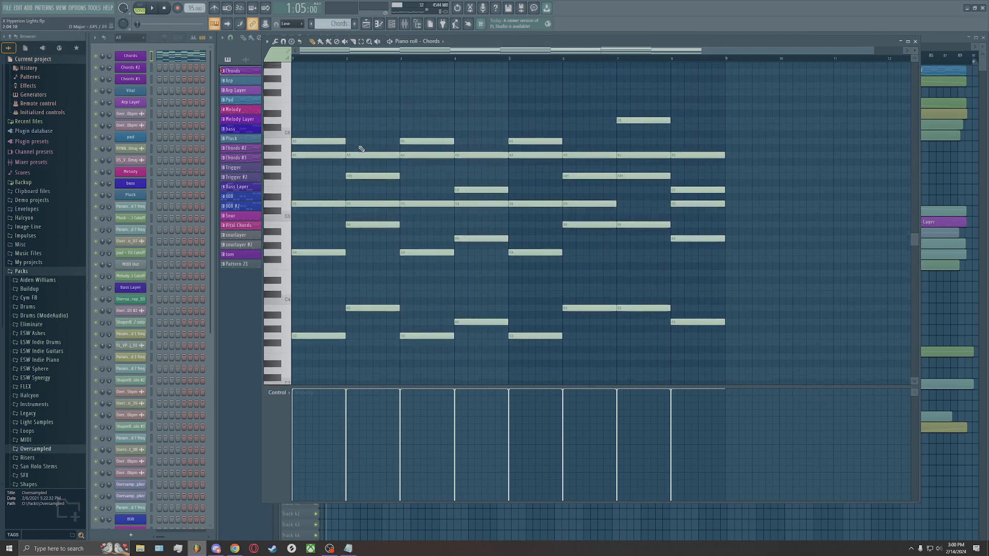
scroll(362, 149, "down", 3)
scroll(358, 149, "up", 1)
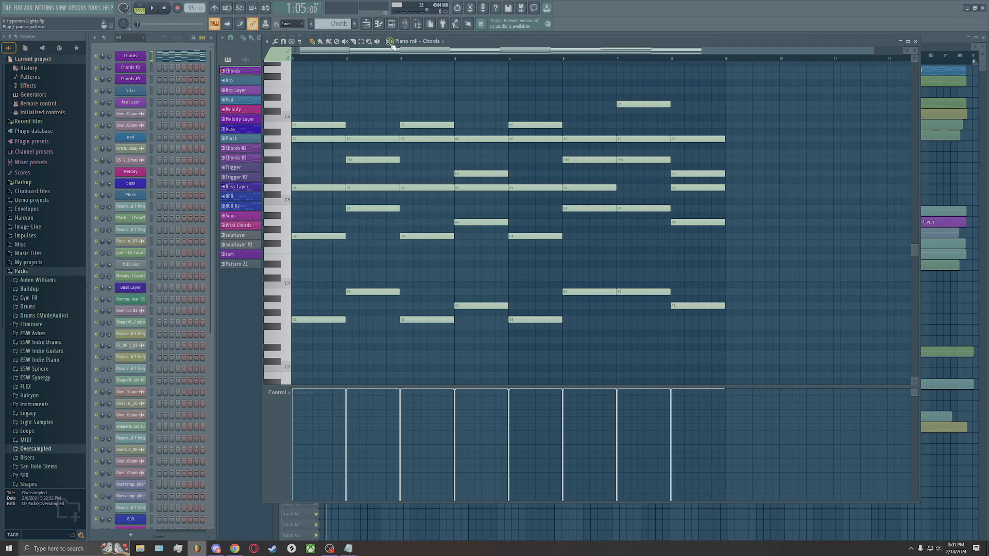
Play the Chords pattern through to its eighth bar, stop playback and close the piano roll
key("space")
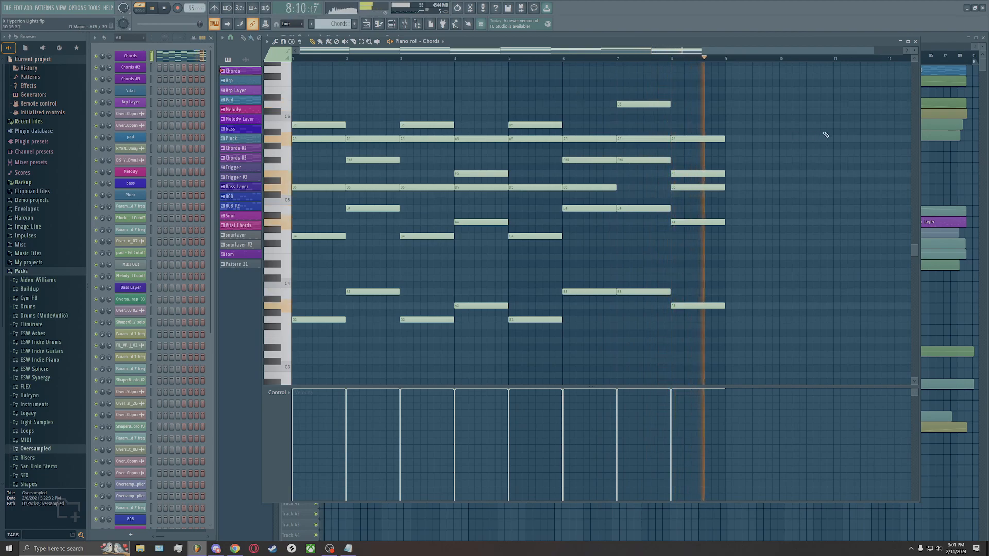
key("space")
left_click(916, 41)
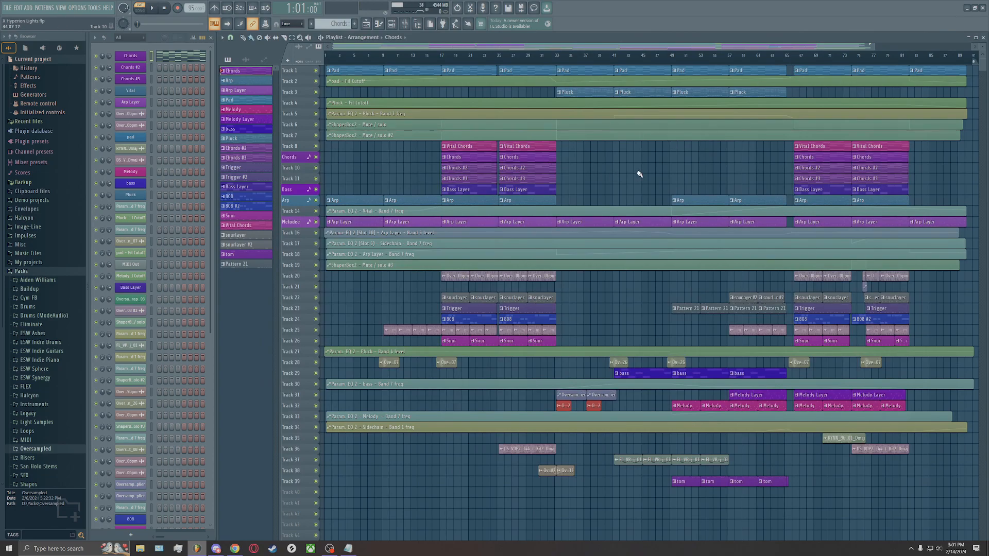
Open the first Arp clip in the piano roll and show its notes from bar 1
scroll(330, 177, "up", 2)
scroll(351, 190, "down", 3)
scroll(351, 190, "up", 3)
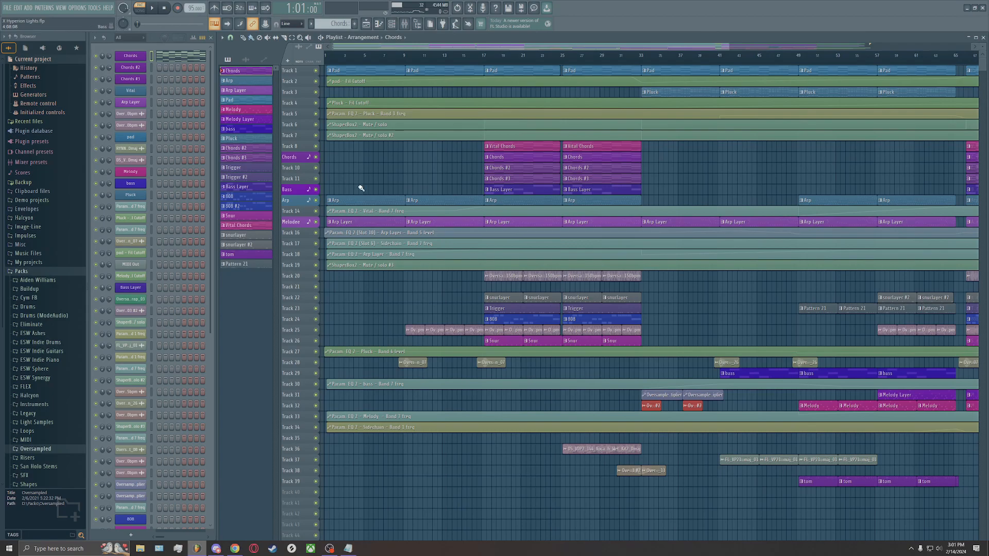
double_click(366, 201)
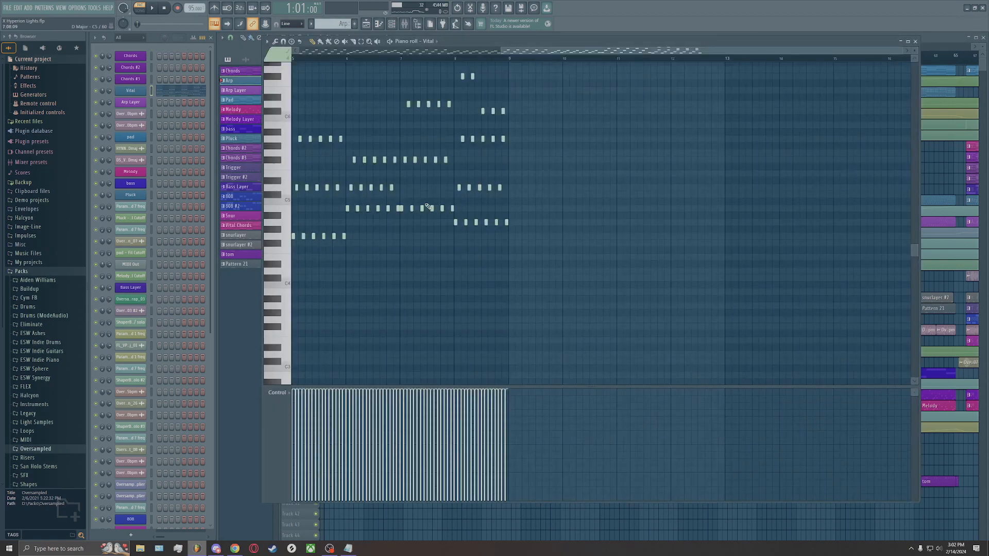
left_click_drag(502, 51, 297, 51)
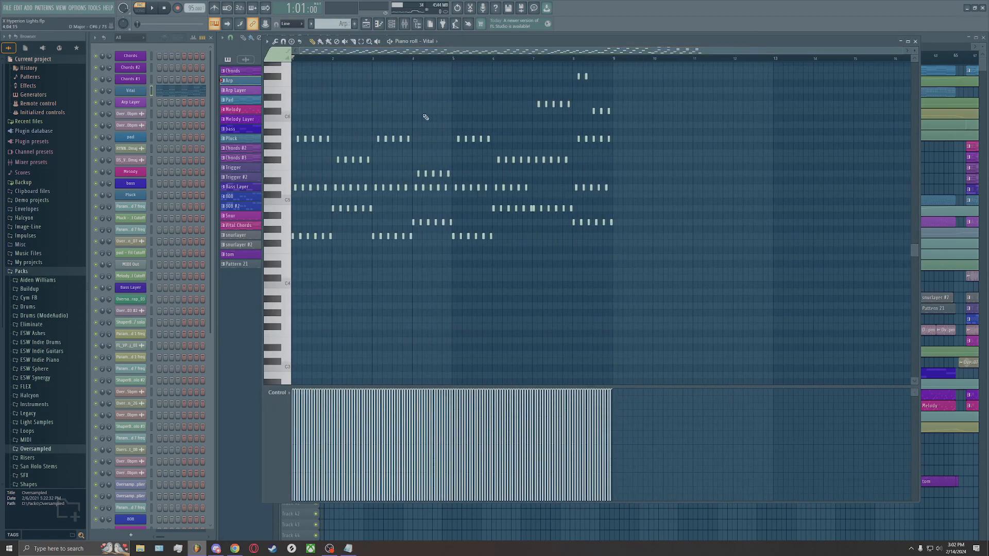
scroll(472, 140, "up", 2)
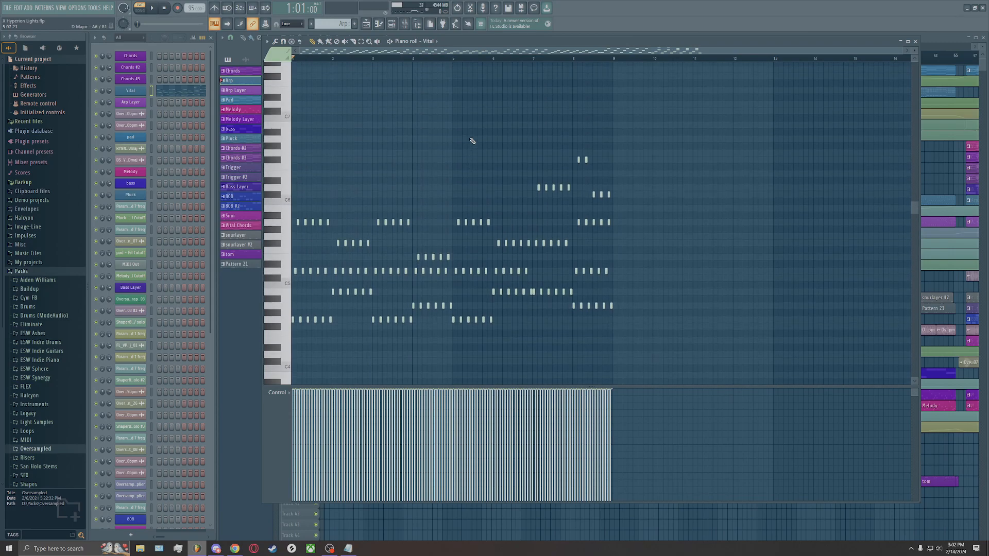
Play parts of the Arp pattern, pause playback and close the piano roll
left_click(393, 42)
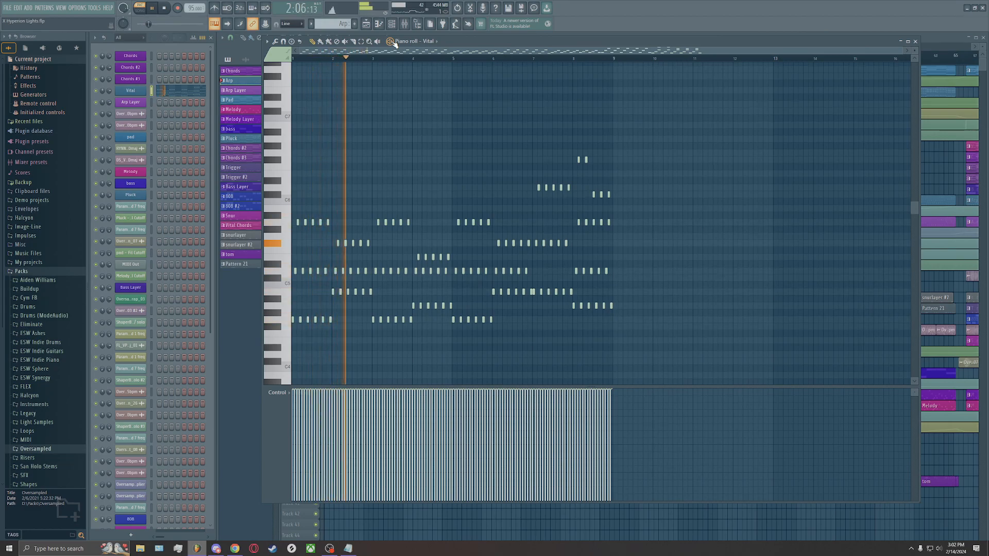
left_click(394, 42)
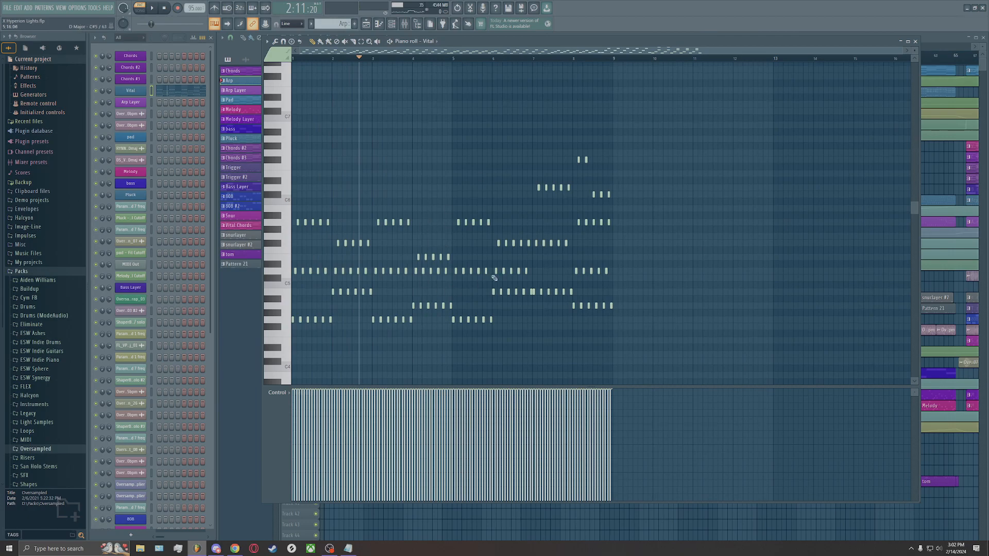
left_click(391, 42)
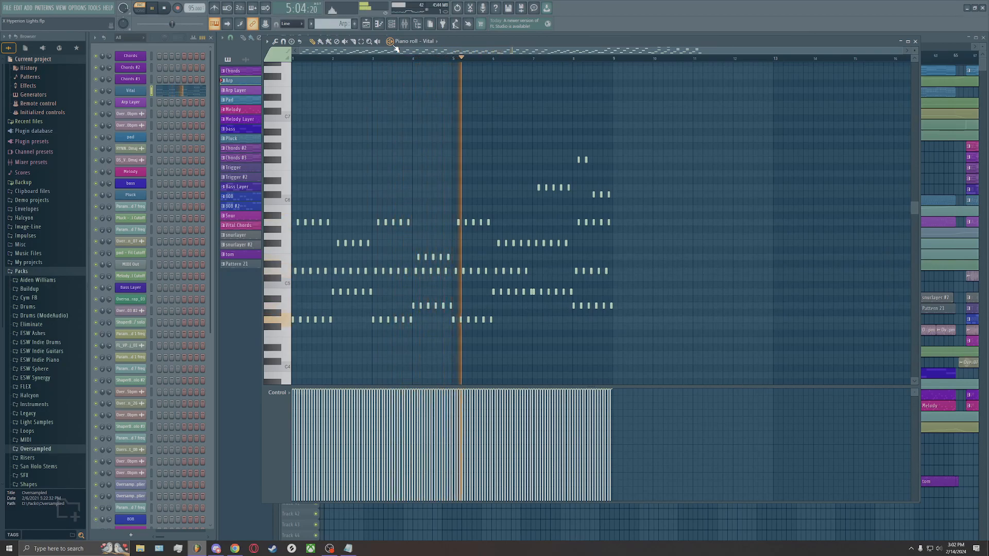
key("space")
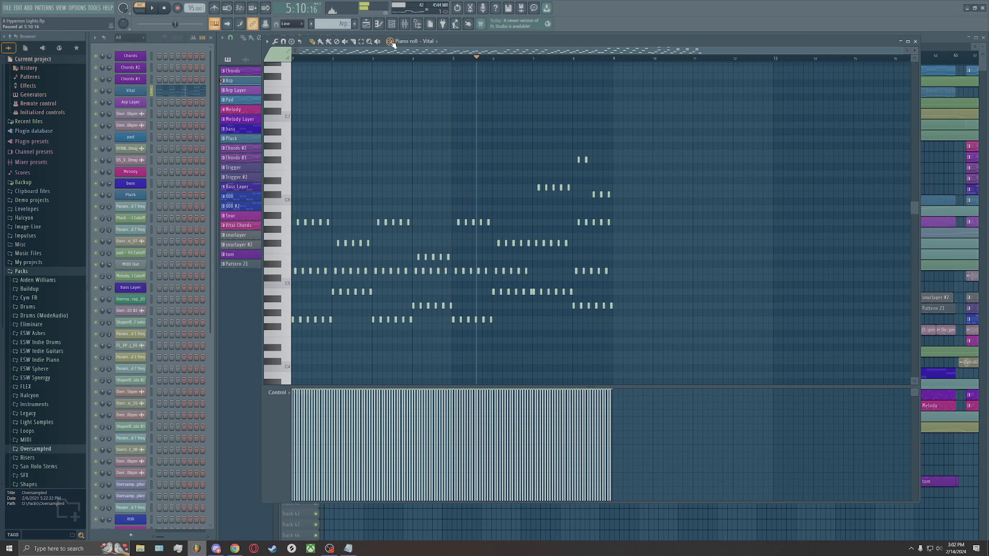
left_click(916, 41)
Solo the Arp track together with its Track 14 EQ automation and preview them from the song's beginning
left_click(330, 61)
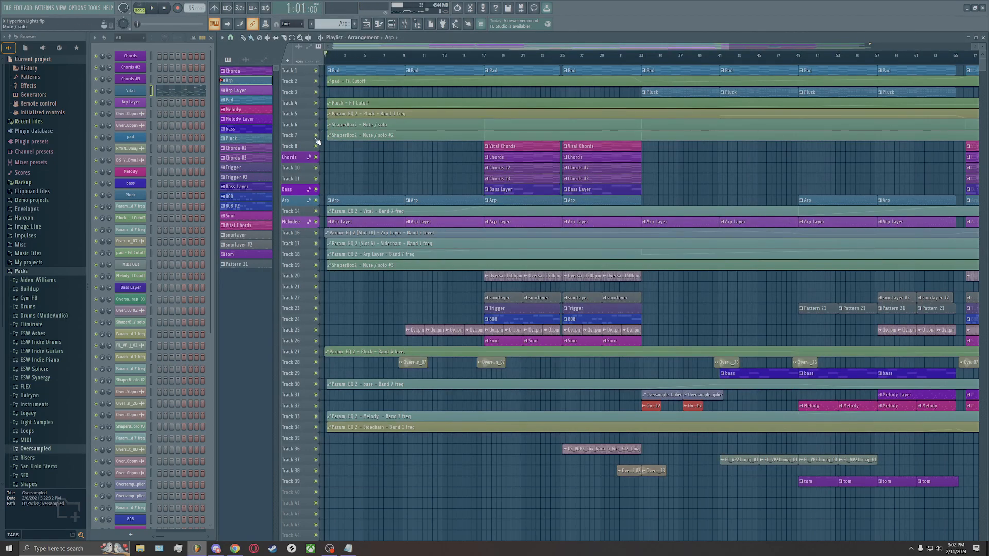
scroll(407, 211, "up", 5)
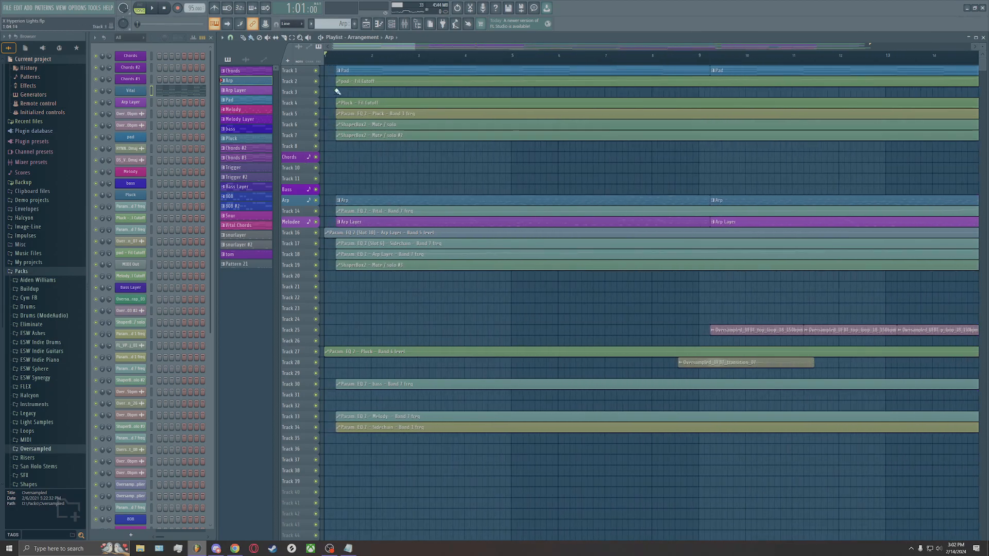
key("space")
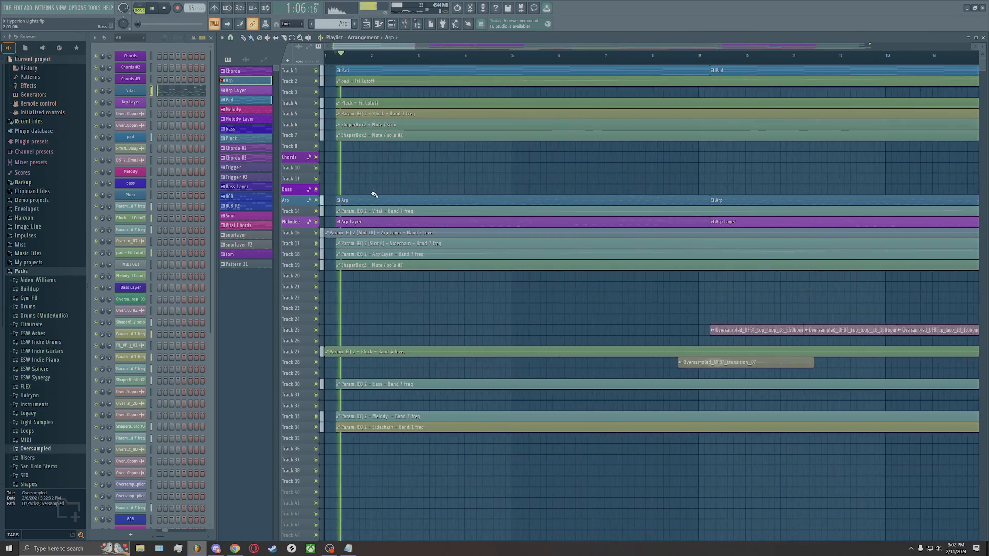
right_click(316, 201)
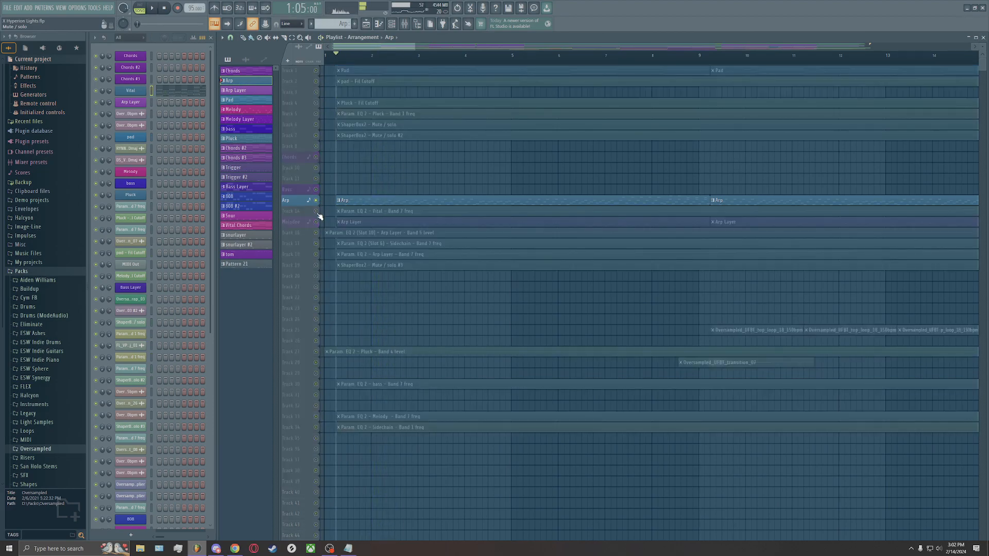
key("space")
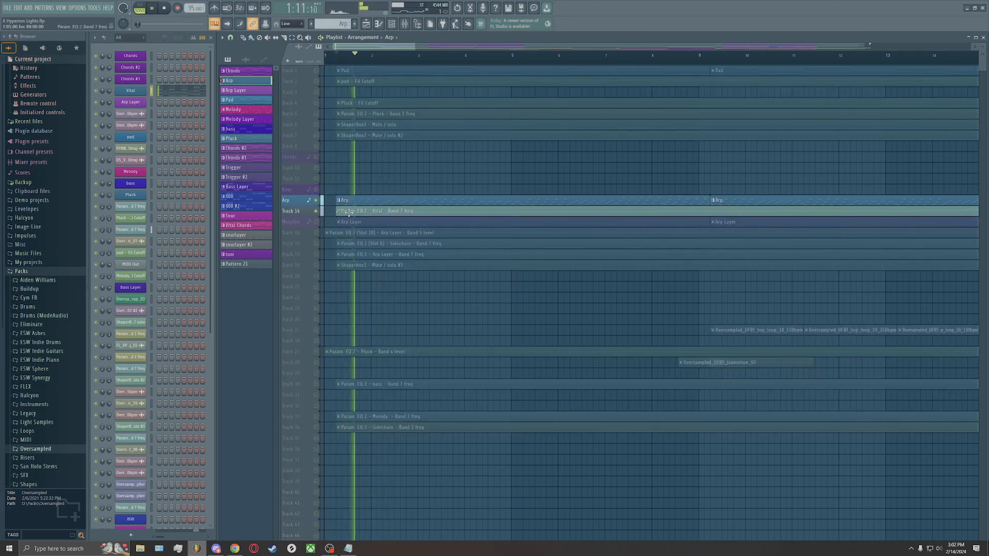
key("space")
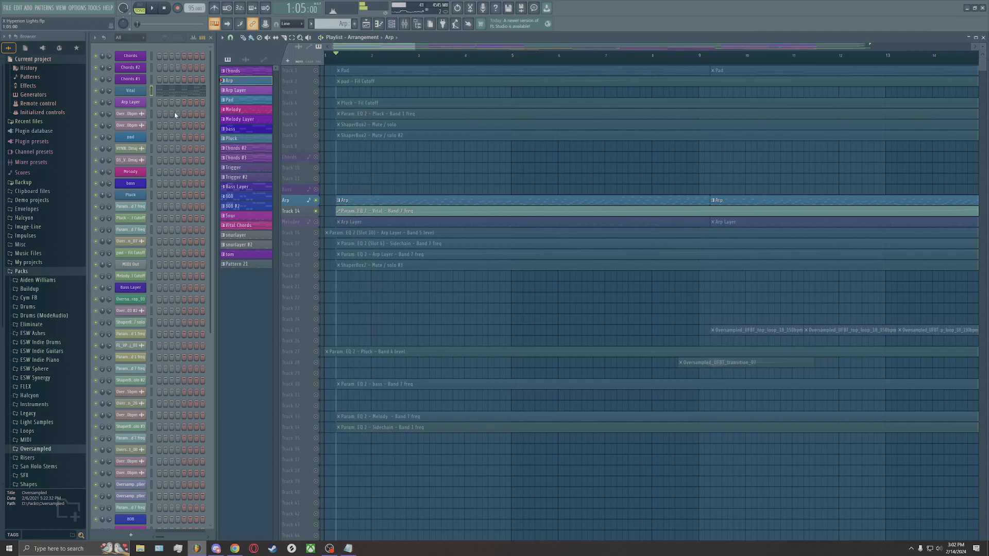
Inspect the arp's Vital synth settings, close the synth and play the soloed arp in the arrangement
left_click(130, 90)
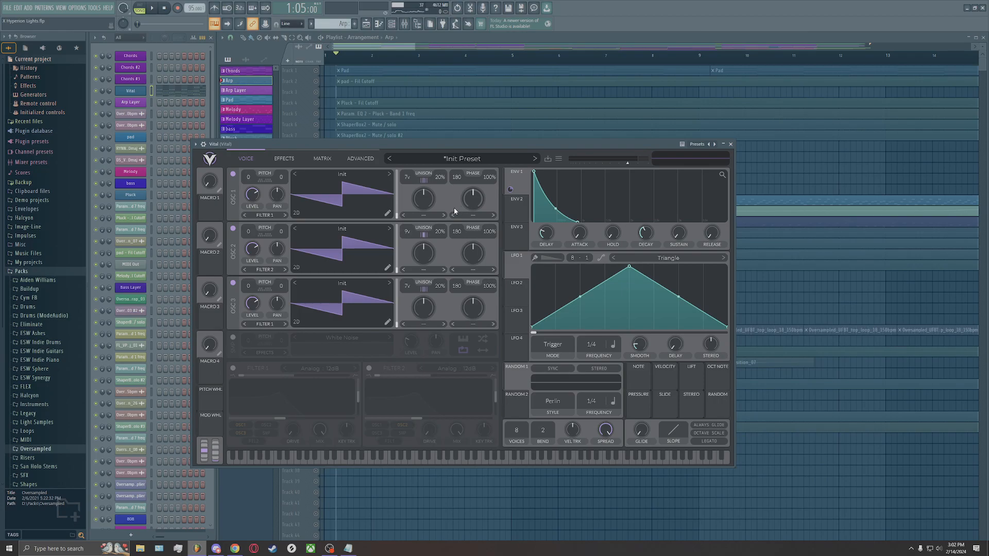
left_click(731, 144)
key("space")
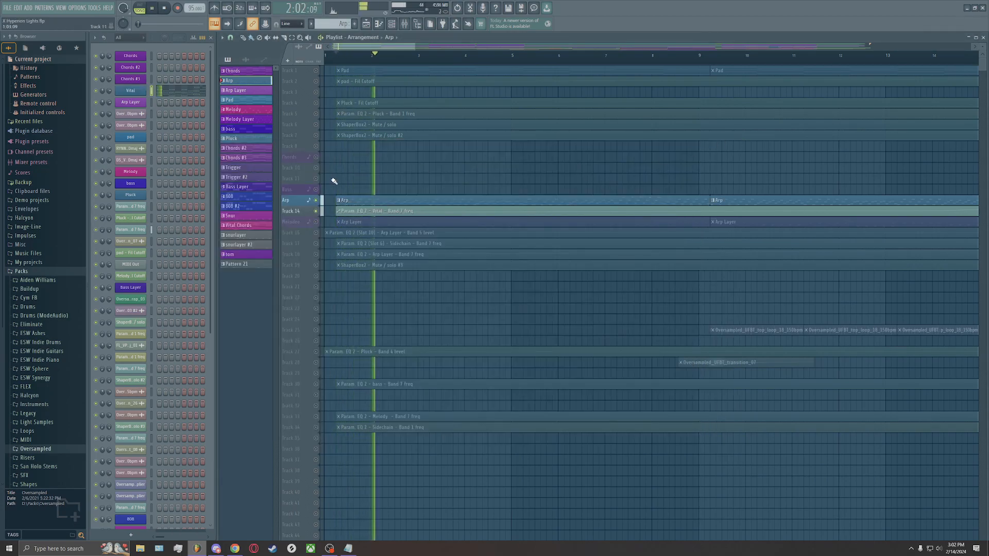
Stop playback, leave only Track 14's EQ automation active and enlarge the playlist tracks to show its curve
scroll(334, 181, "down", 3)
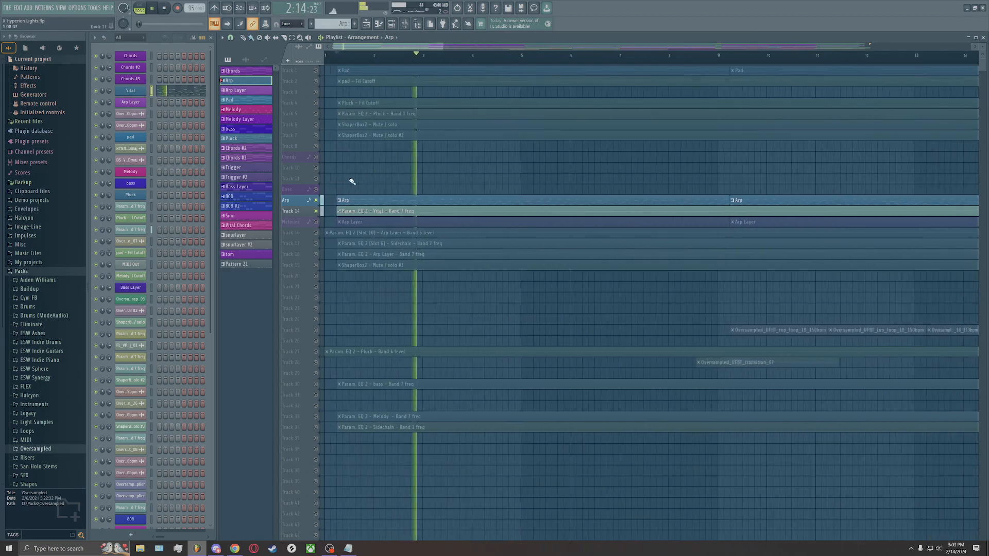
key("space")
left_click(316, 211)
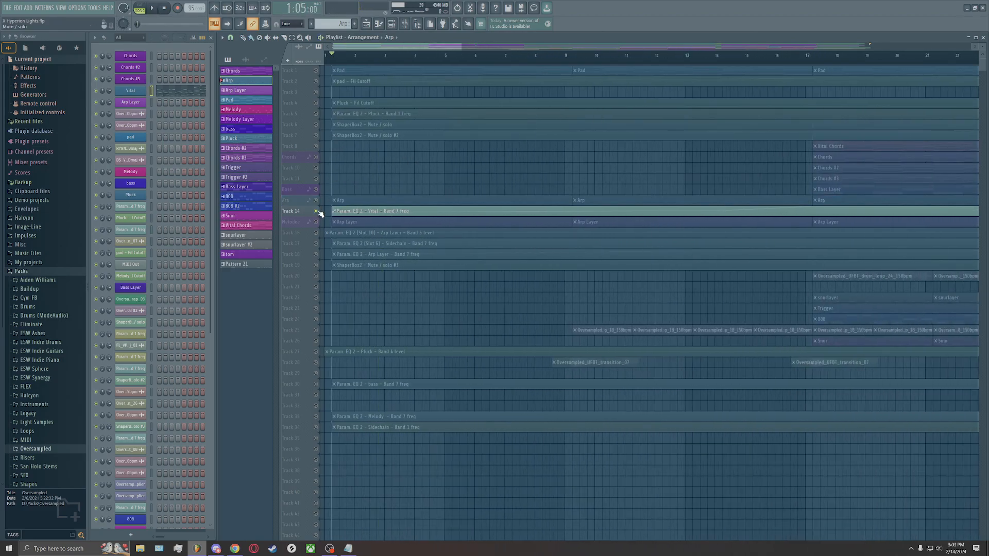
scroll(982, 47, "up", 3)
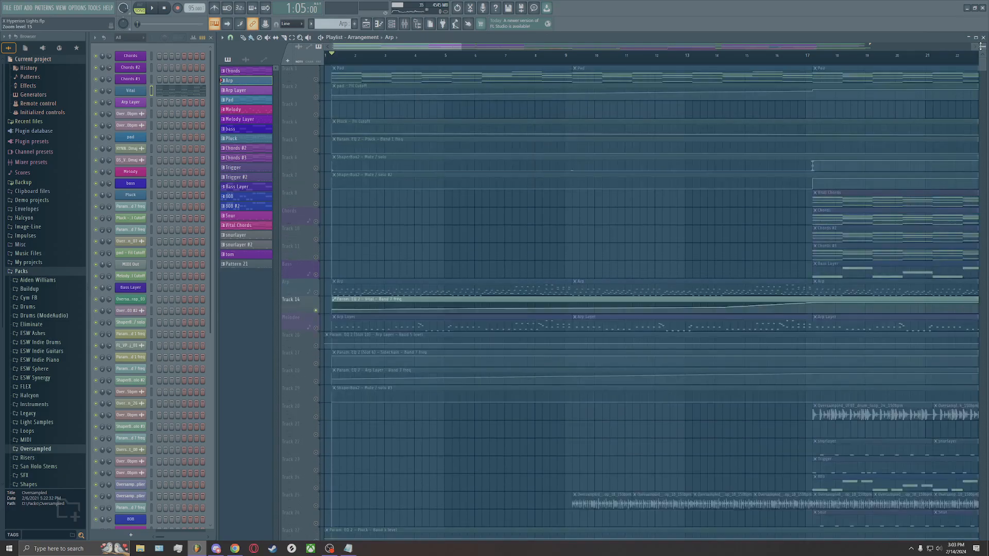
scroll(981, 47, "up", 2)
scroll(548, 236, "down", 3)
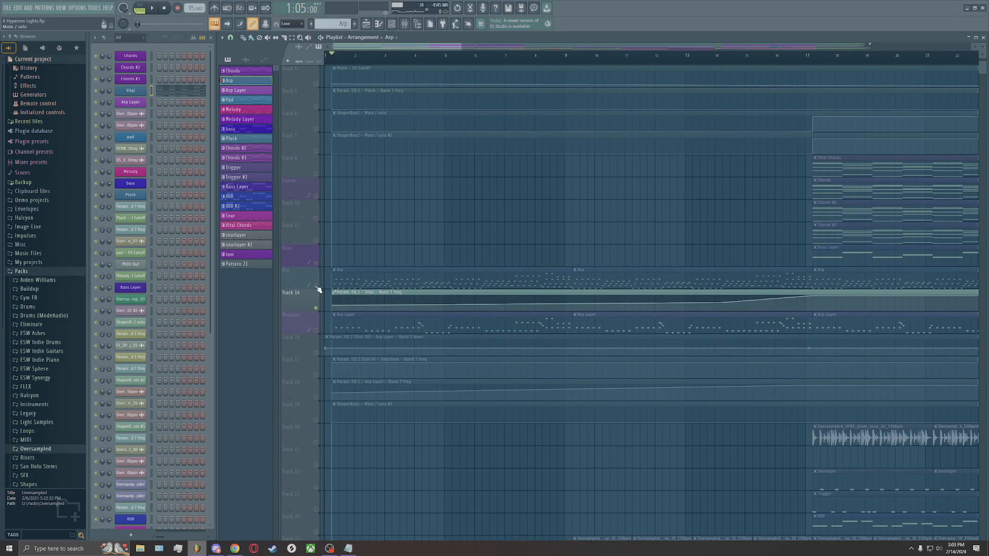
Unmute the Arp track beside Track 14 and play it, jumping ahead along the automation to bar 13 before stopping
left_click(316, 287)
left_click(316, 308)
key("space")
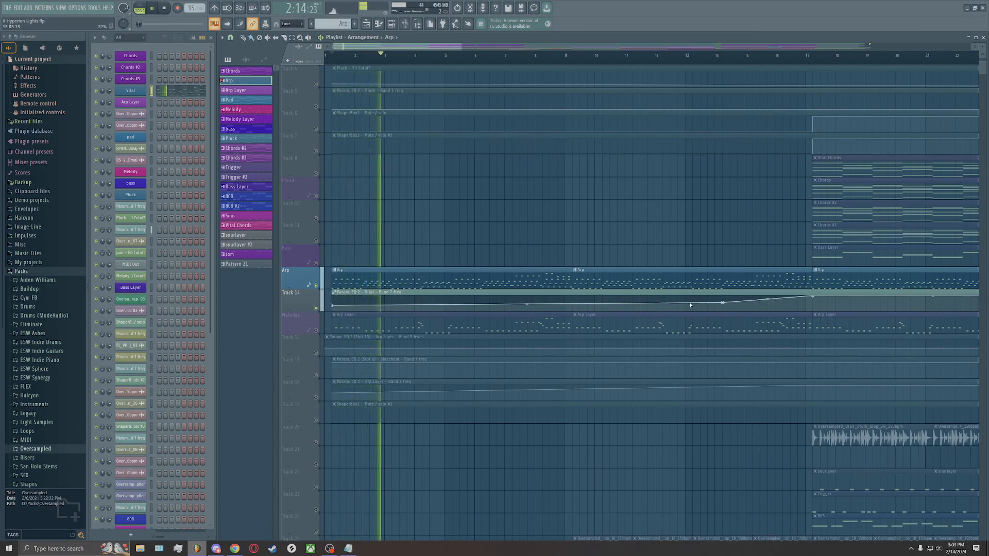
left_click(566, 59)
left_click(644, 61)
left_click(689, 60)
key("space")
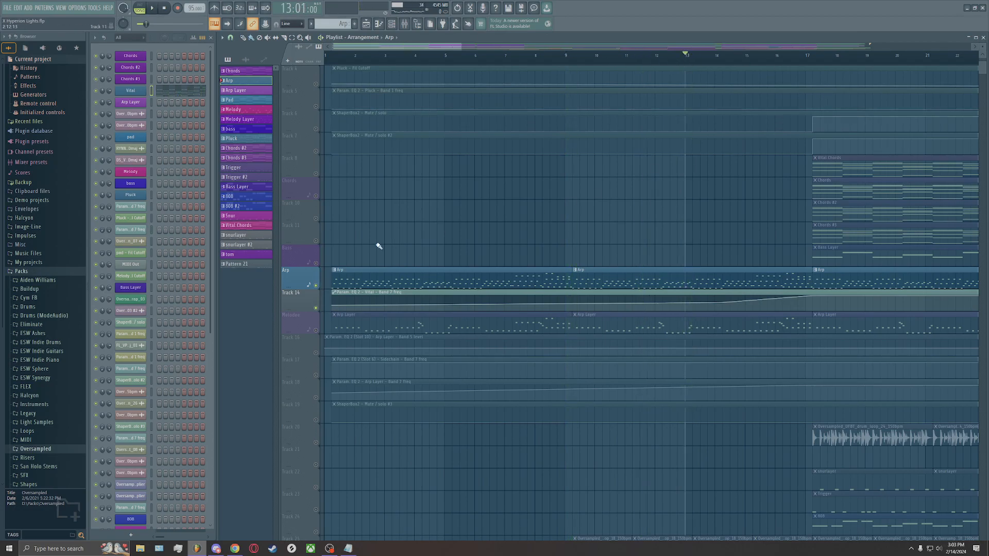
Open Fruity Parametric EQ 2 on the Vital mixer channel, play from bar 13 and demonstrate raising the band 7 cutoff frequency
left_click(405, 24)
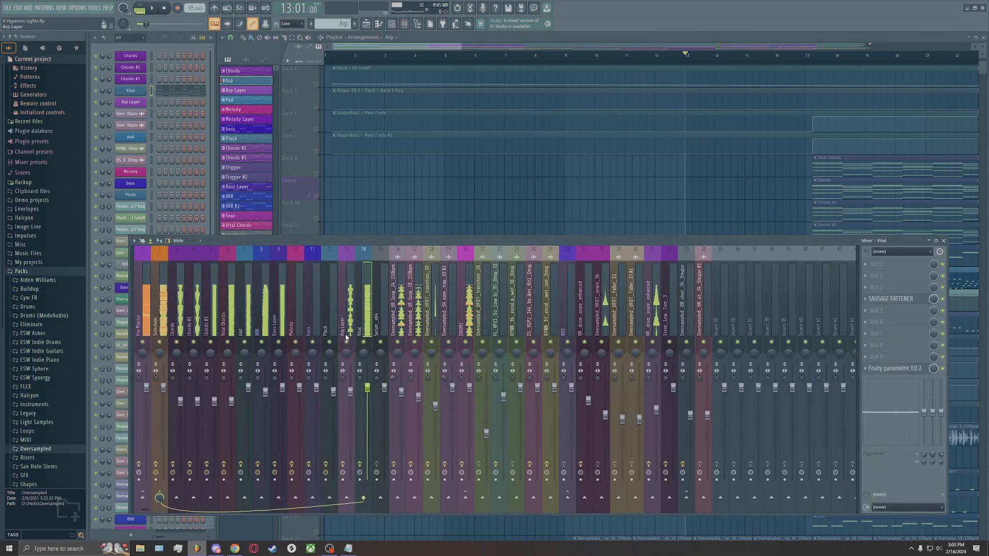
left_click(896, 368)
key("space")
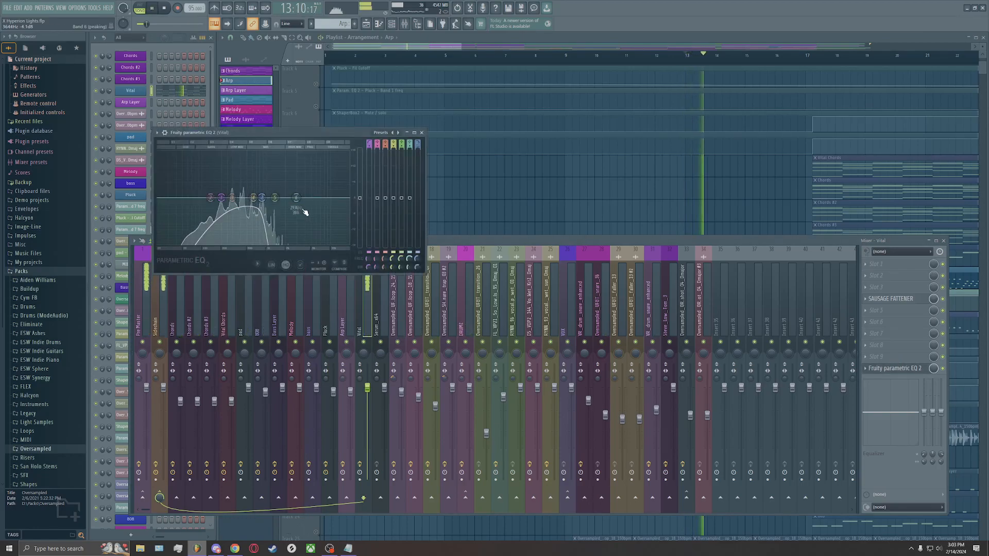
left_click_drag(268, 204, 307, 202)
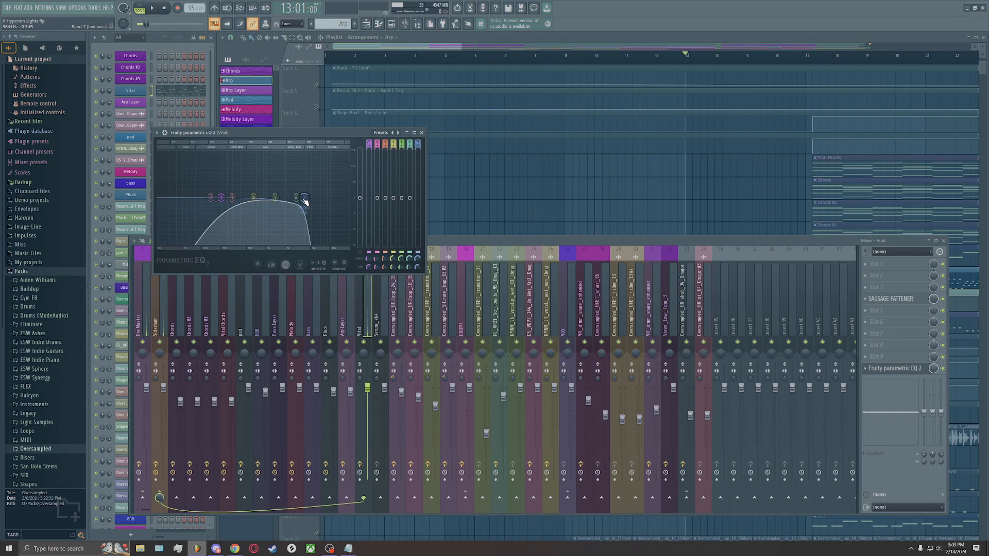
left_click_drag(305, 202, 308, 199)
key("space")
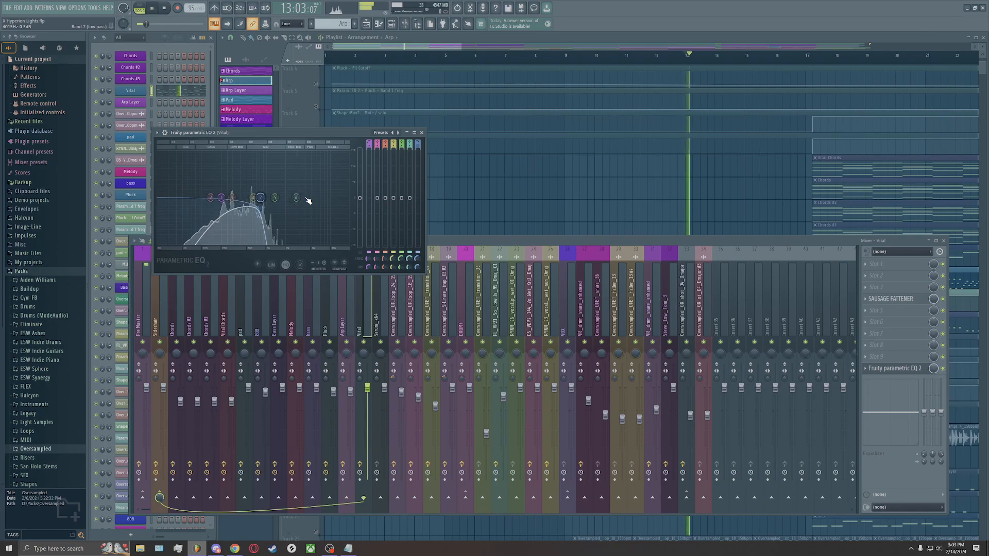
key("space")
Show the automation clip option for the EQ's band 7 frequency, dismiss it and close the EQ and mixer
right_click(417, 259)
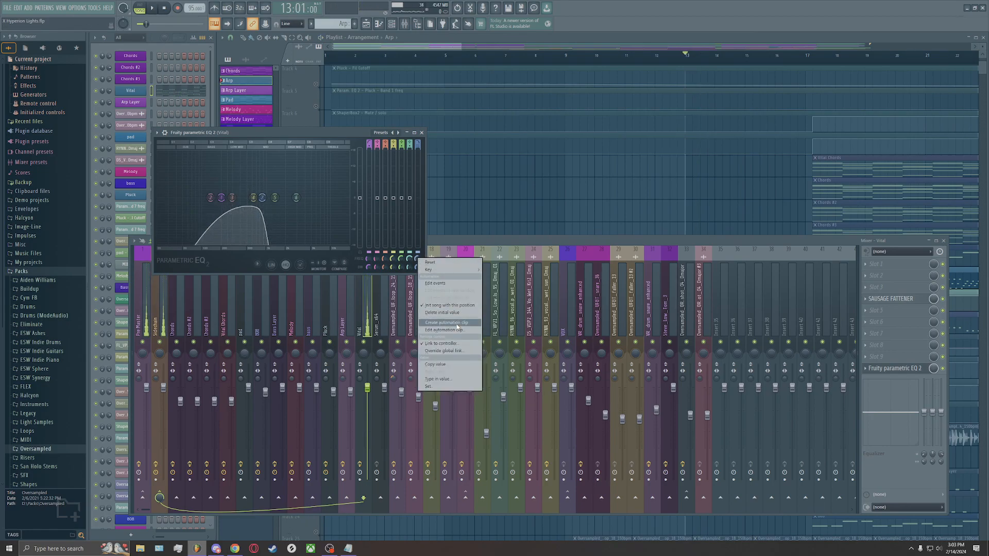
left_click(422, 132)
left_click(422, 132)
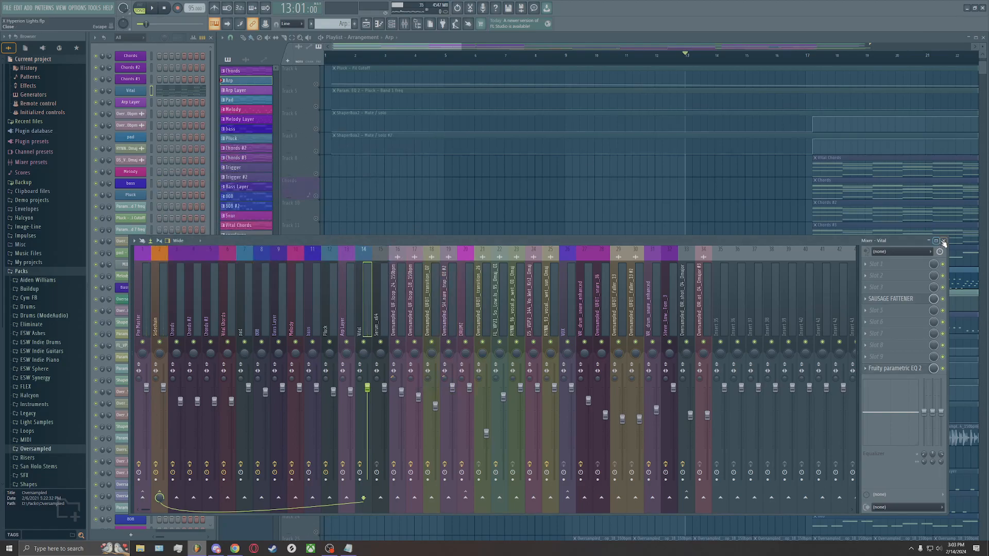
left_click(944, 241)
Preview the Arp around the automation rise, playing from about bar 14 and from 16:09
scroll(571, 334, "down", 1)
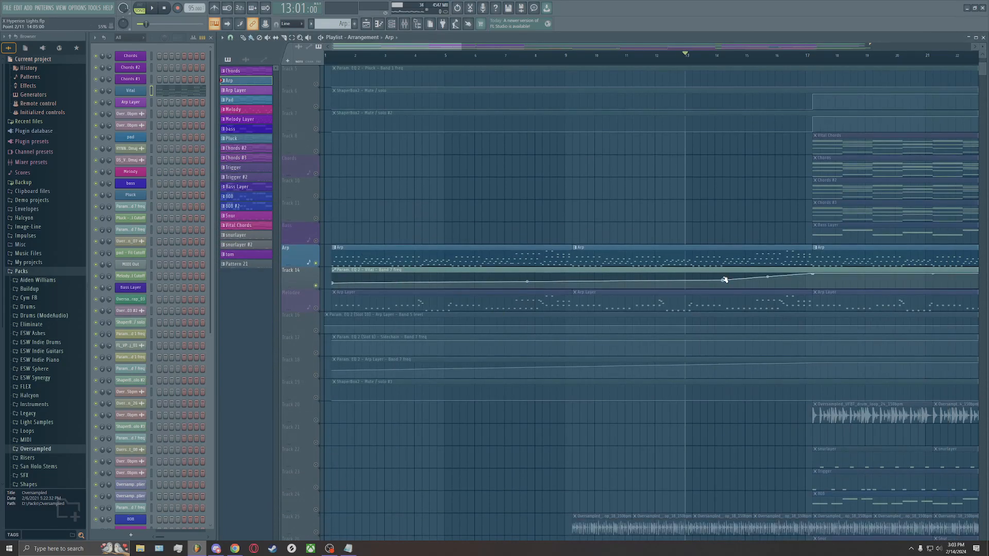
left_click(716, 54)
key("space")
left_click(790, 54)
key("space")
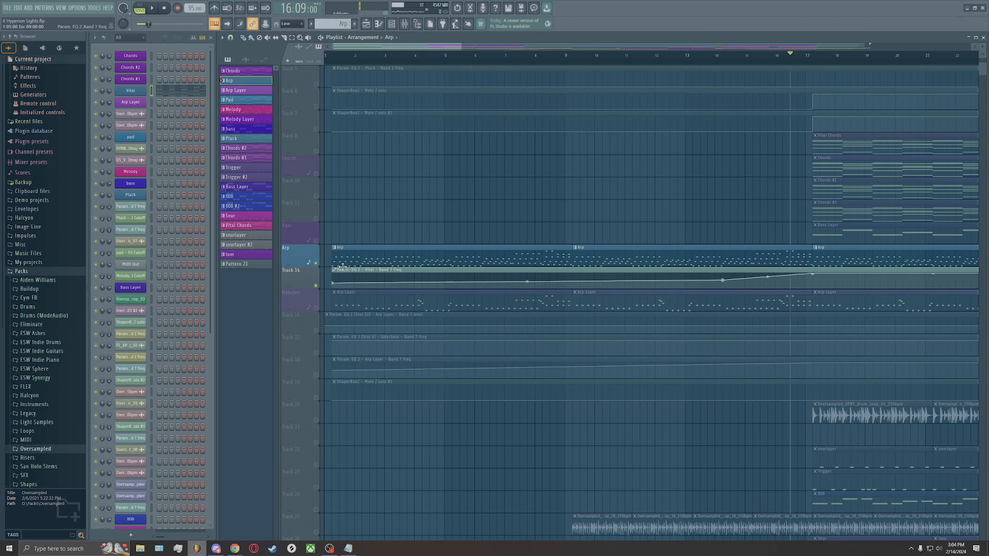
Unmute the Arp Layer track, mute the Arp track and preview the layer from 1:05 and from 3:13
left_click(314, 305)
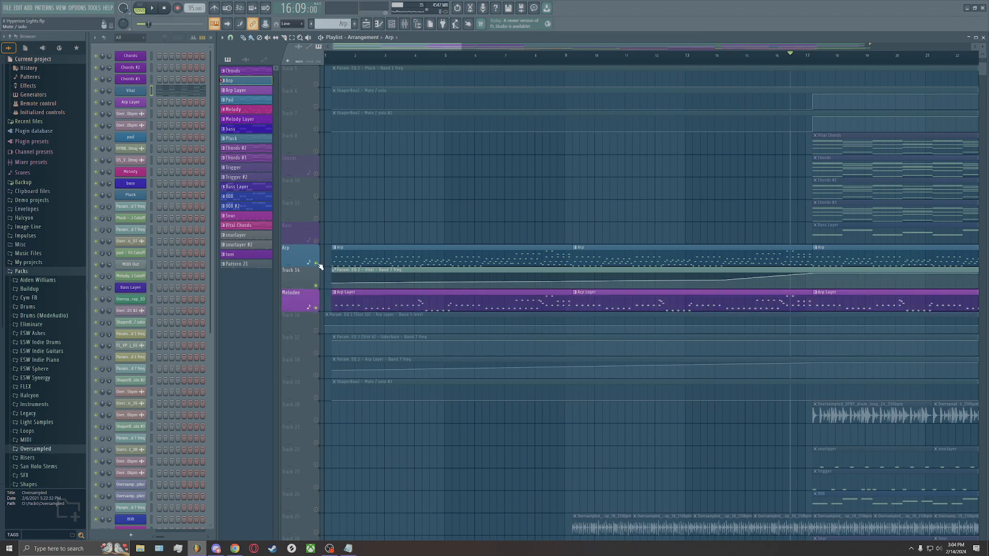
left_click(331, 54)
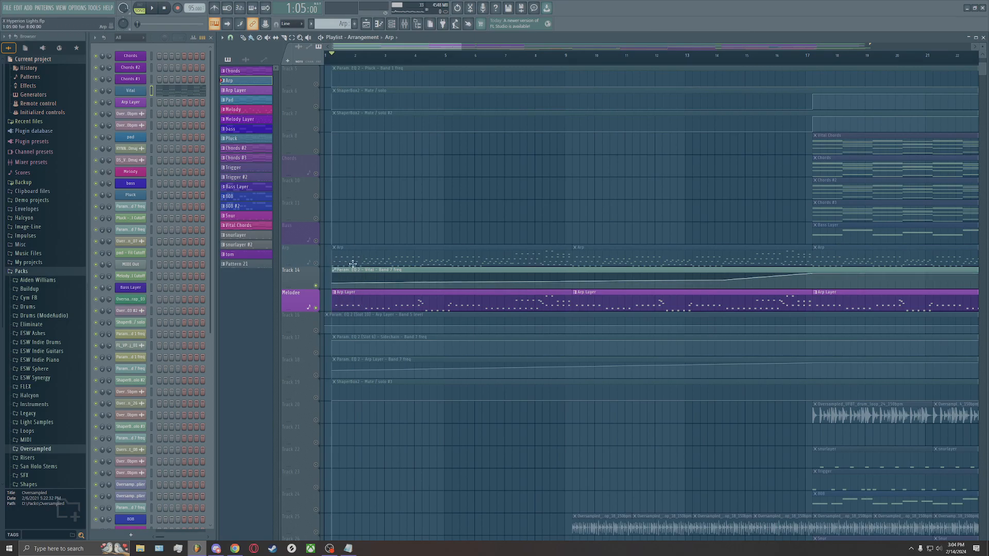
key("space")
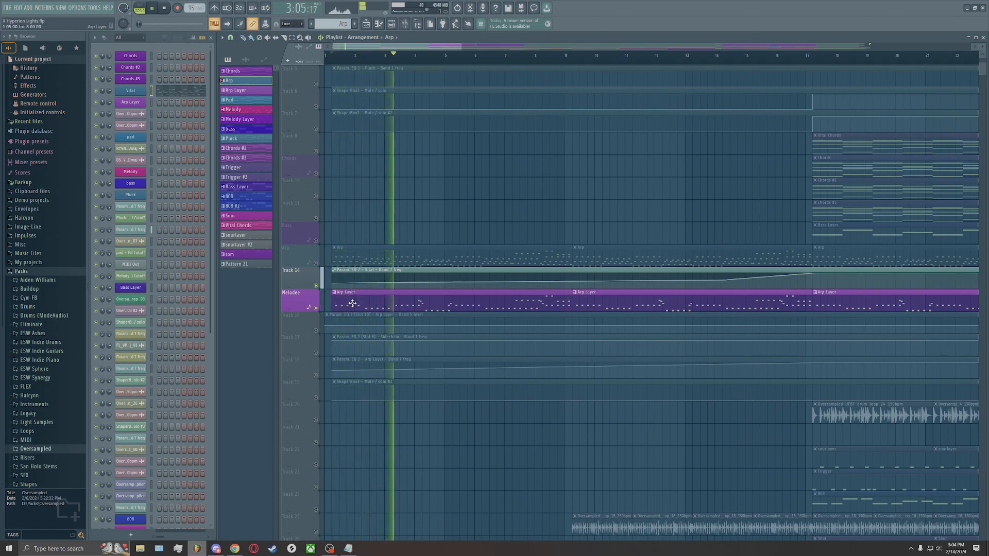
key("space")
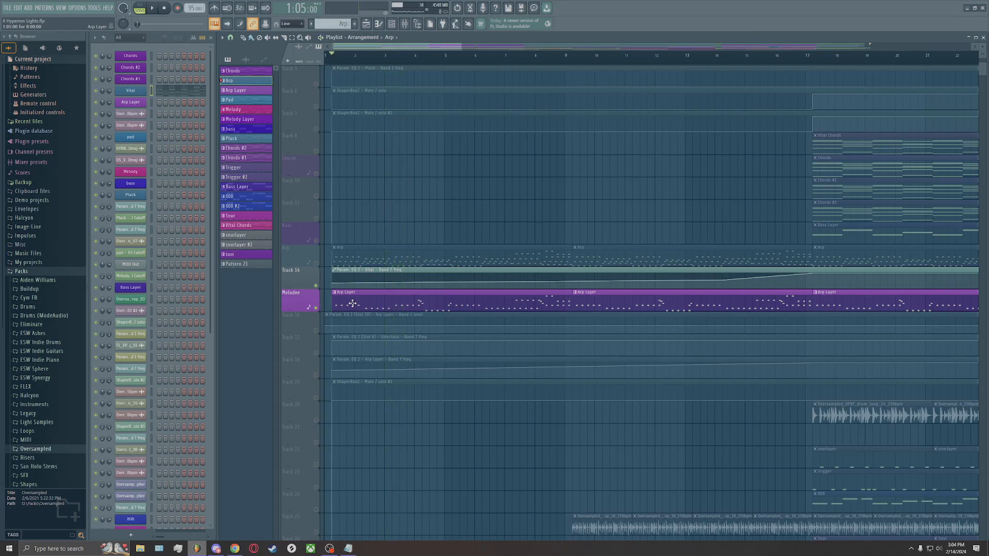
left_click(407, 55)
key("space")
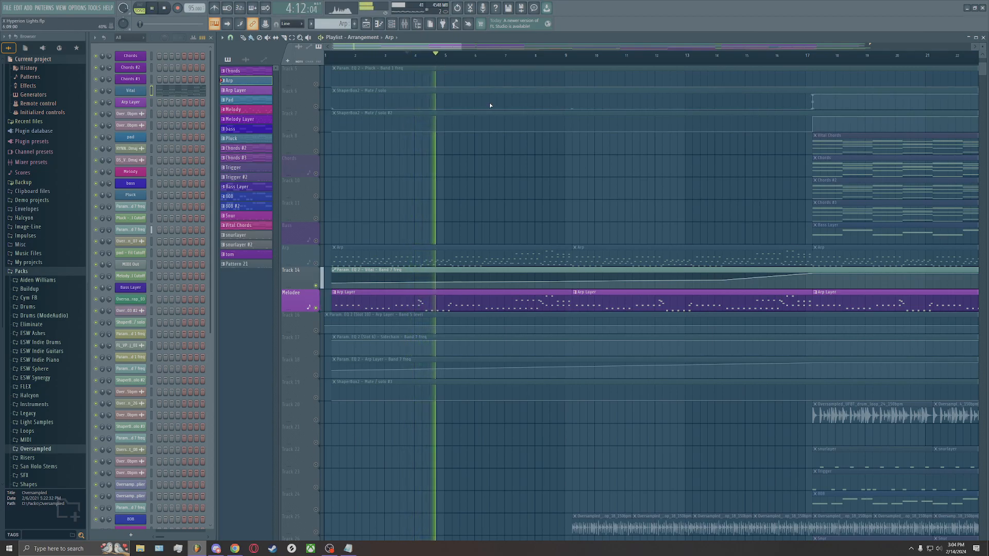
key("space")
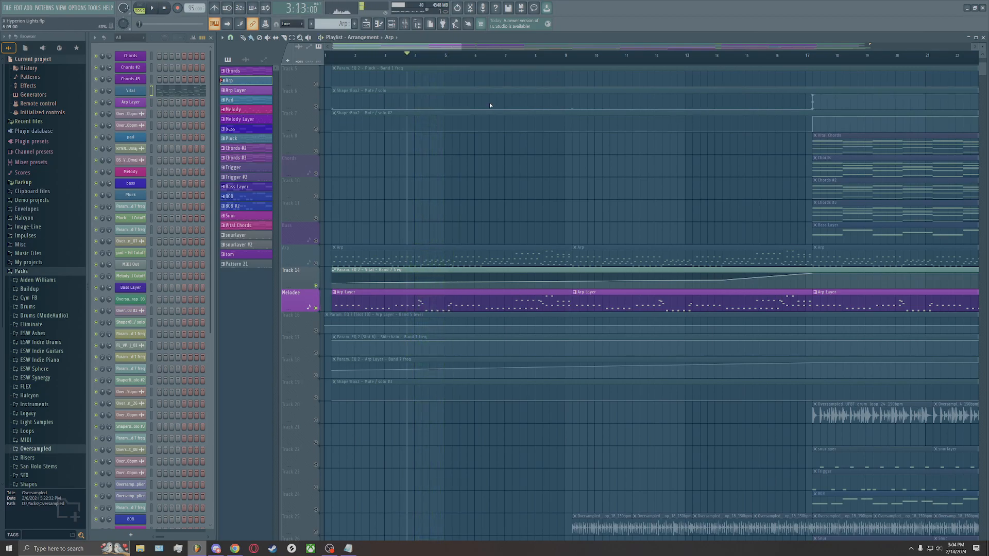
Unmute the Arp track and Track 16's Arp Layer EQ automation alongside the Arp Layer
scroll(458, 185, "down", 2)
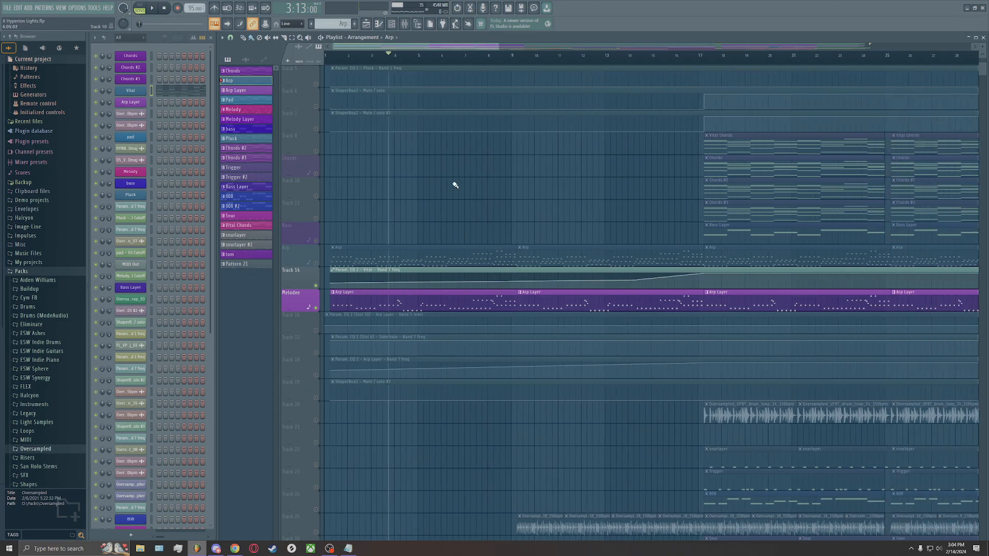
scroll(338, 201, "up", 2)
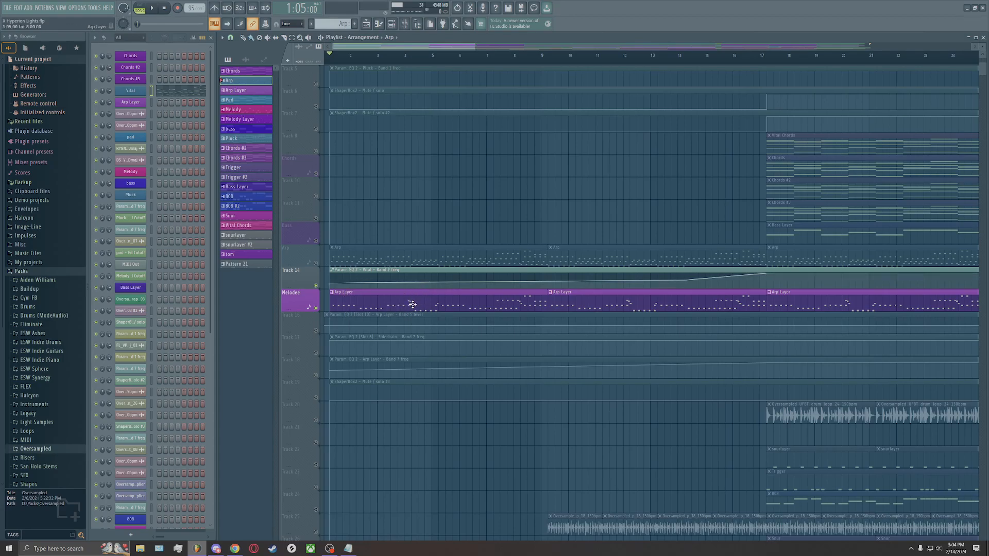
left_click(316, 263)
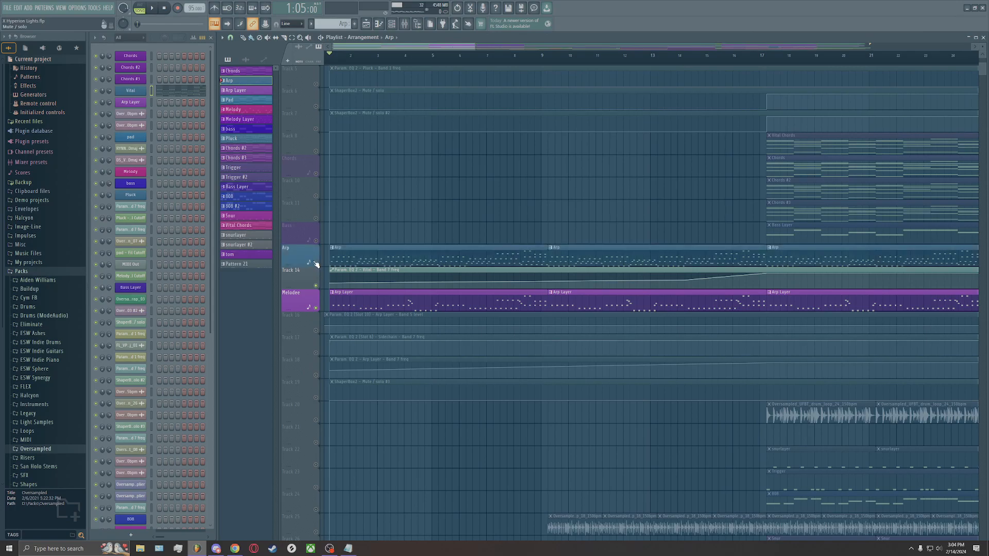
left_click(317, 331)
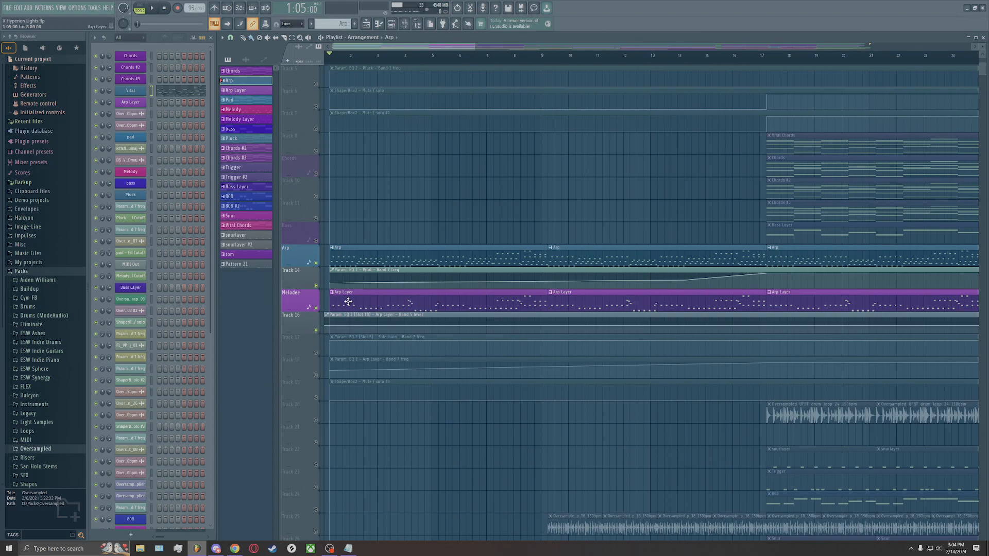
Mute every track except the Track 1 Pad and its Track 2 filter cutoff automation, and play them from the song's beginning
scroll(335, 300, "down", 3, "ctrl")
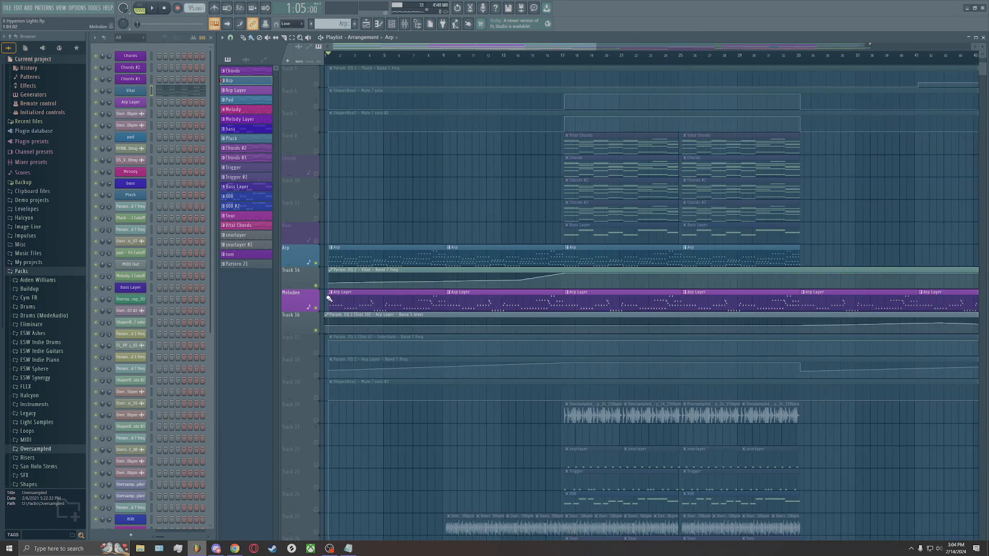
scroll(314, 221, "up", 3)
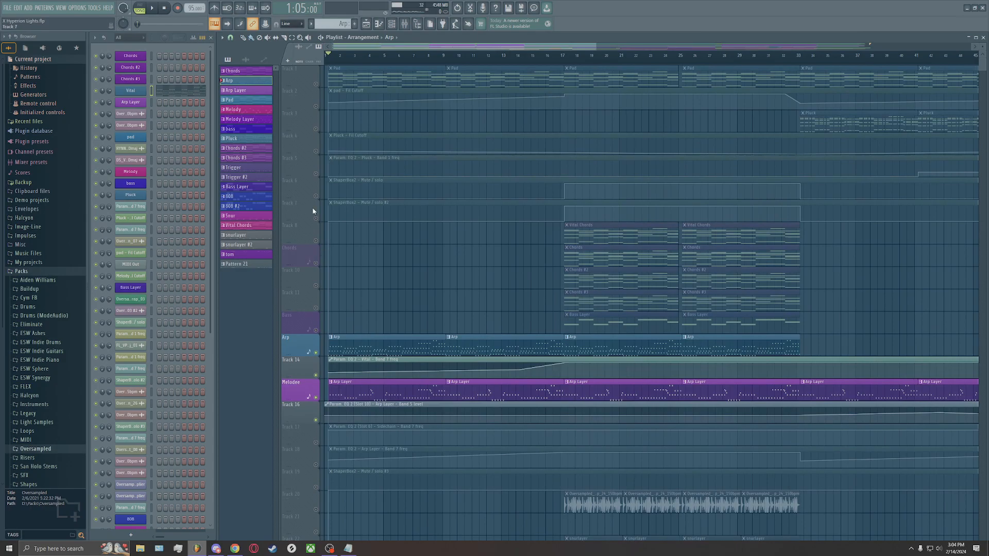
right_click(318, 220)
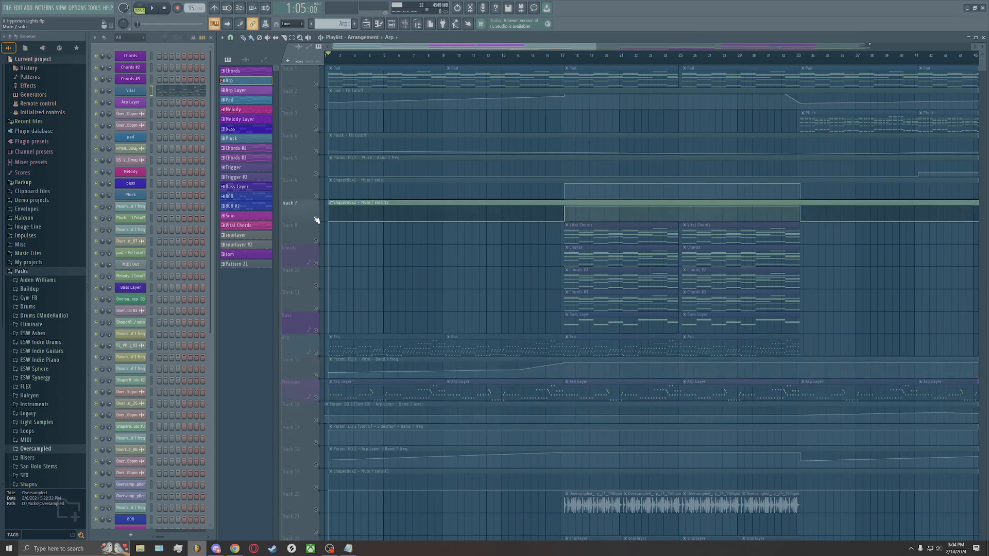
right_click(317, 220)
left_click(316, 84)
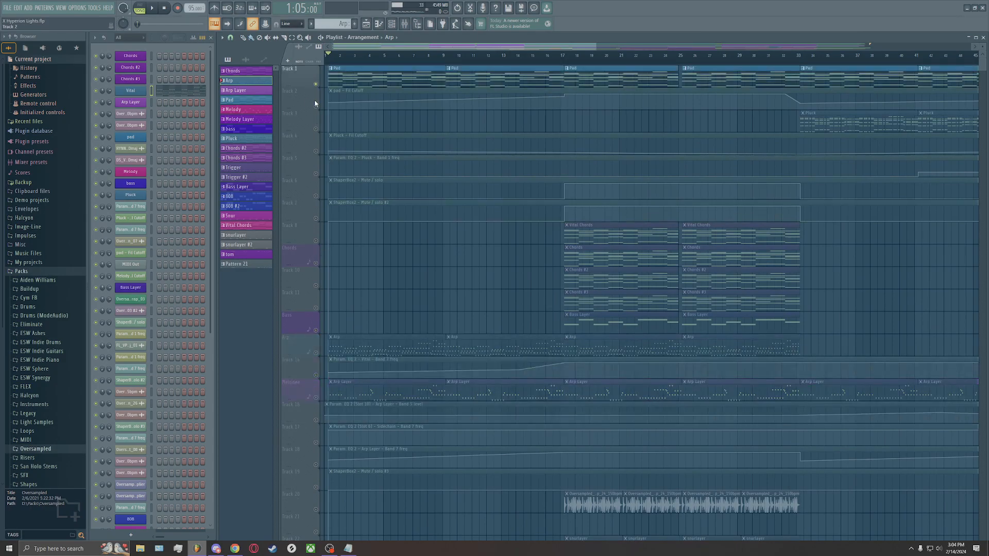
left_click(316, 107)
key("space")
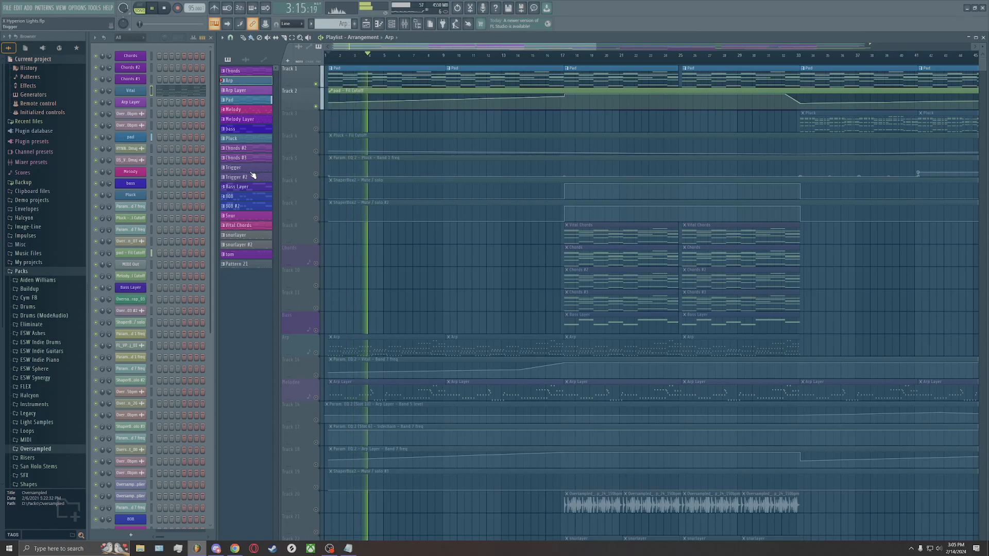
key("space")
Select the Pad pattern, open the pad channel's Serum synth, move its window clear and look over its preset bank list
left_click(247, 100)
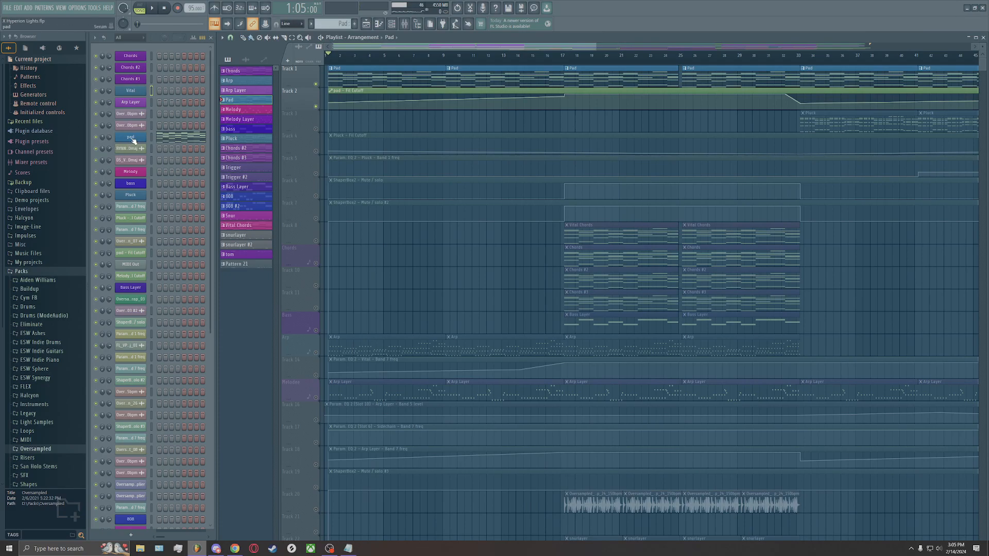
left_click(131, 137)
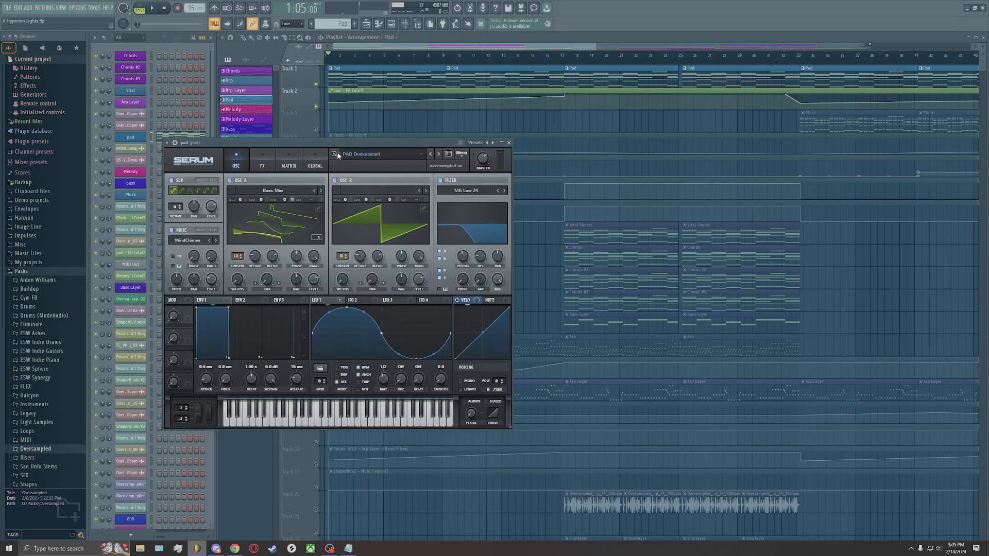
left_click_drag(336, 143, 345, 88)
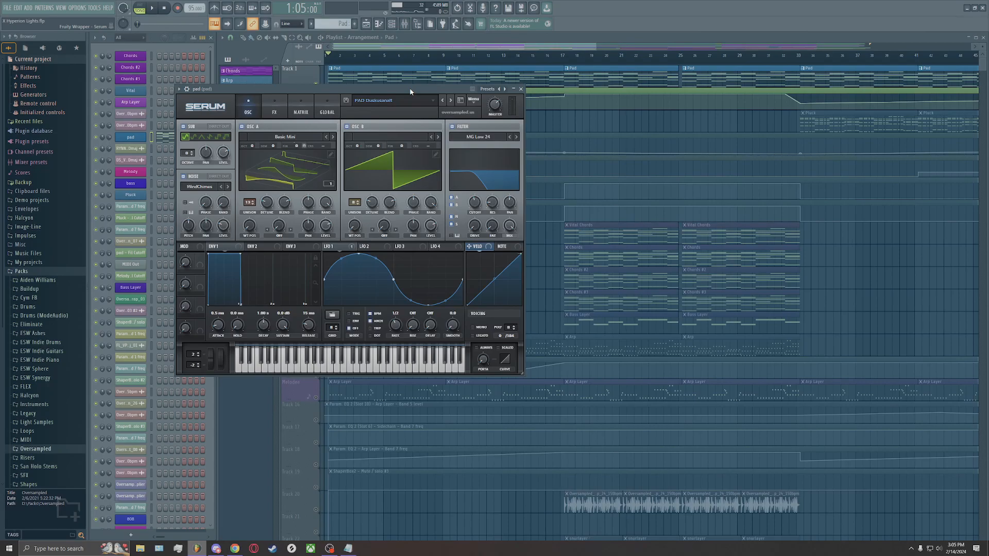
left_click(409, 102)
mouse_move(422, 109)
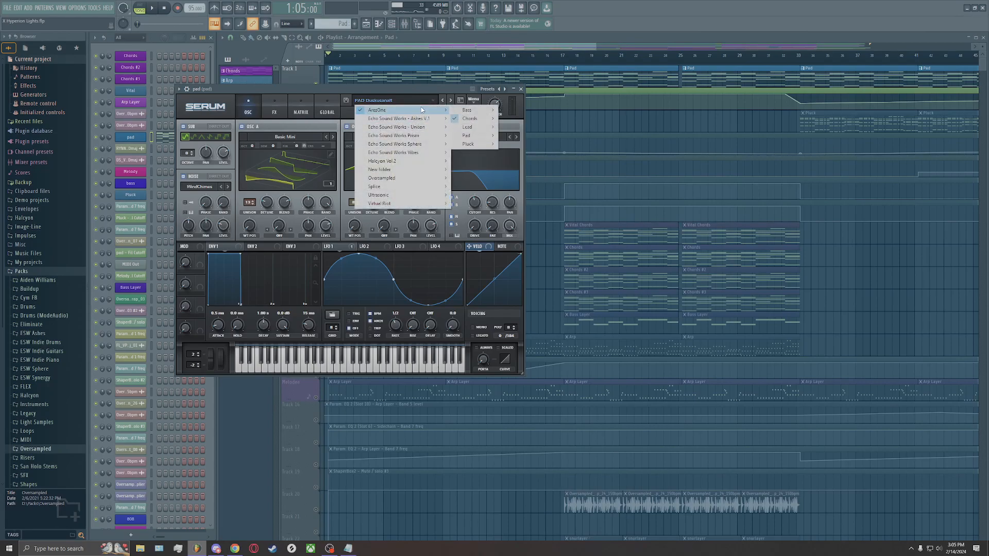
left_click(410, 100)
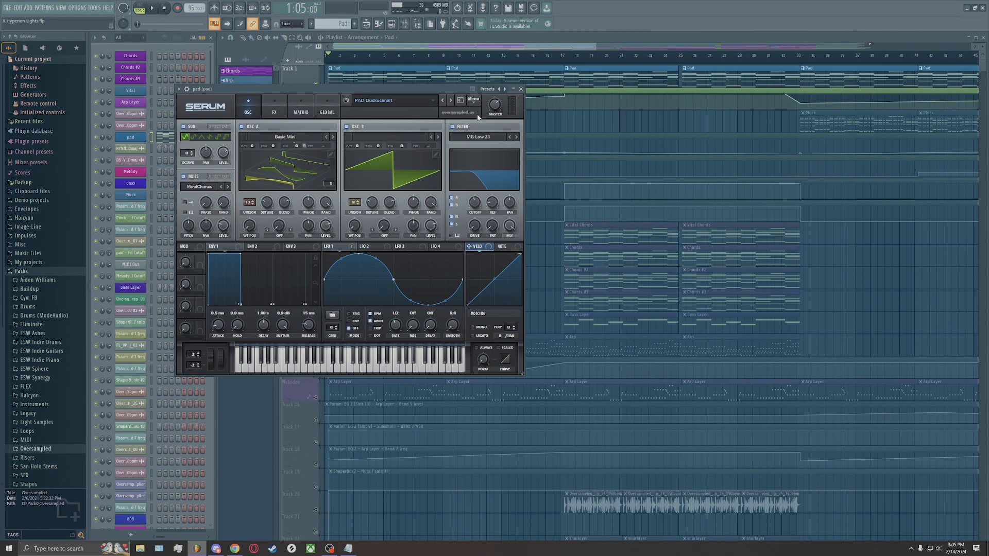
scroll(608, 493, "down", 1)
scroll(608, 494, "down", 6)
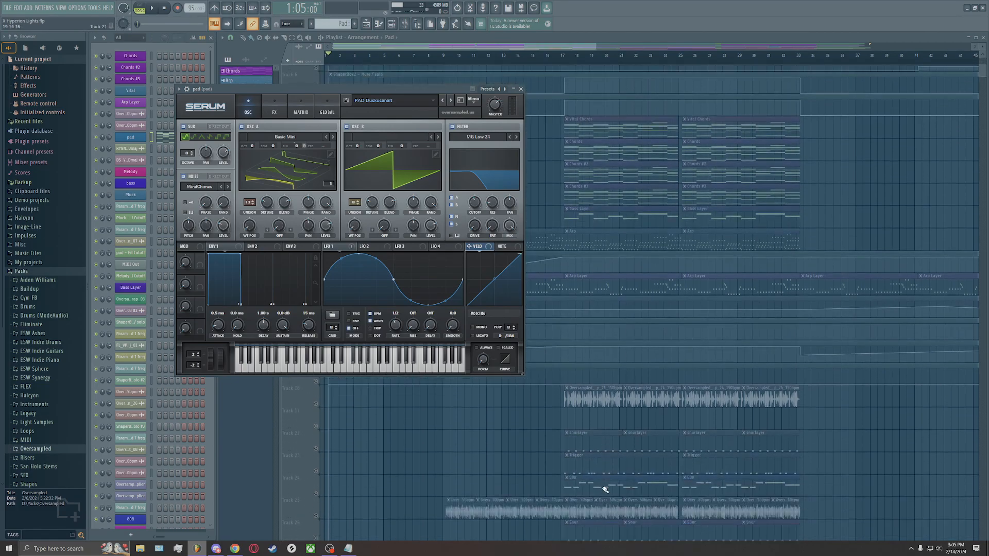
Look over the arrangement's tracks behind the pad synth and close the pad channel's Serum window
scroll(601, 487, "up", 7)
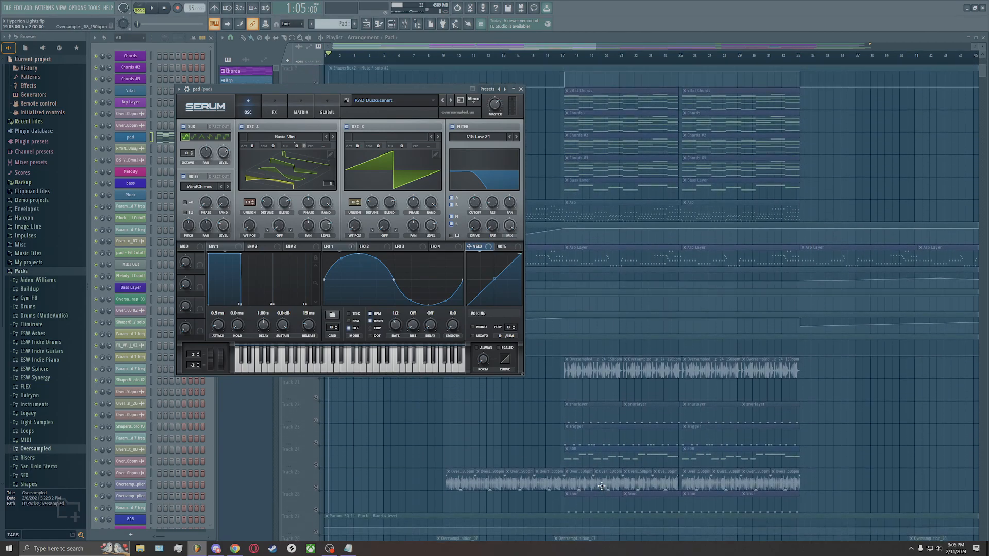
scroll(601, 486, "down", 7)
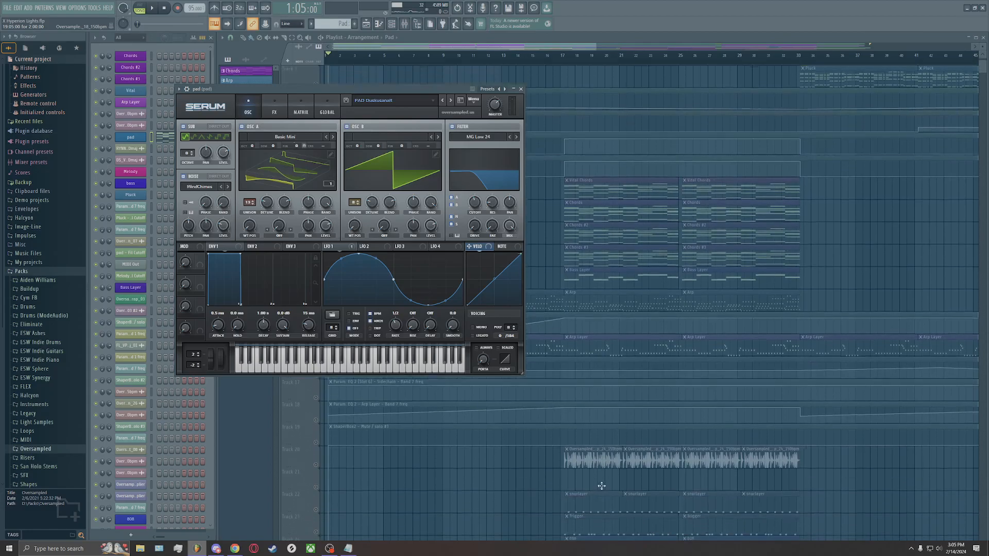
scroll(605, 486, "up", 8)
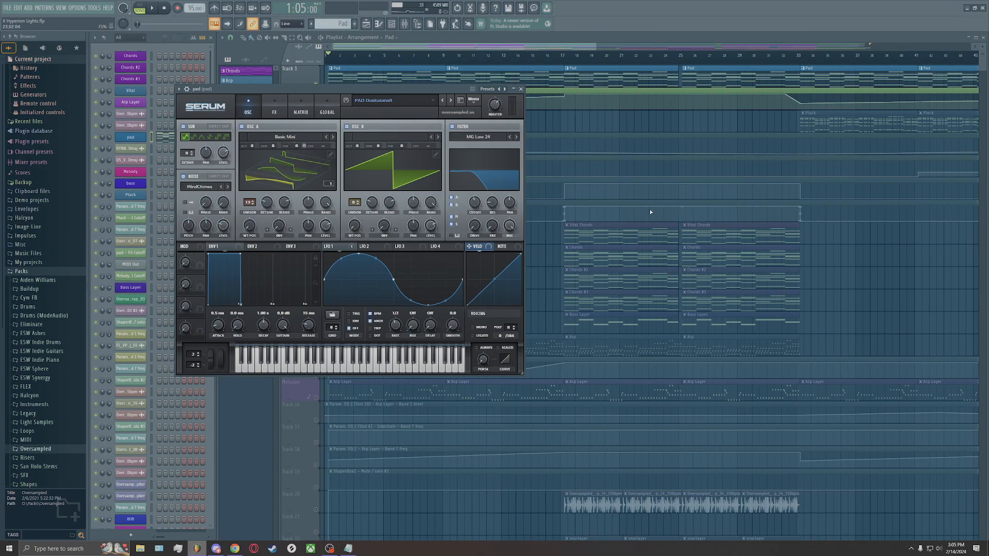
left_click(522, 90)
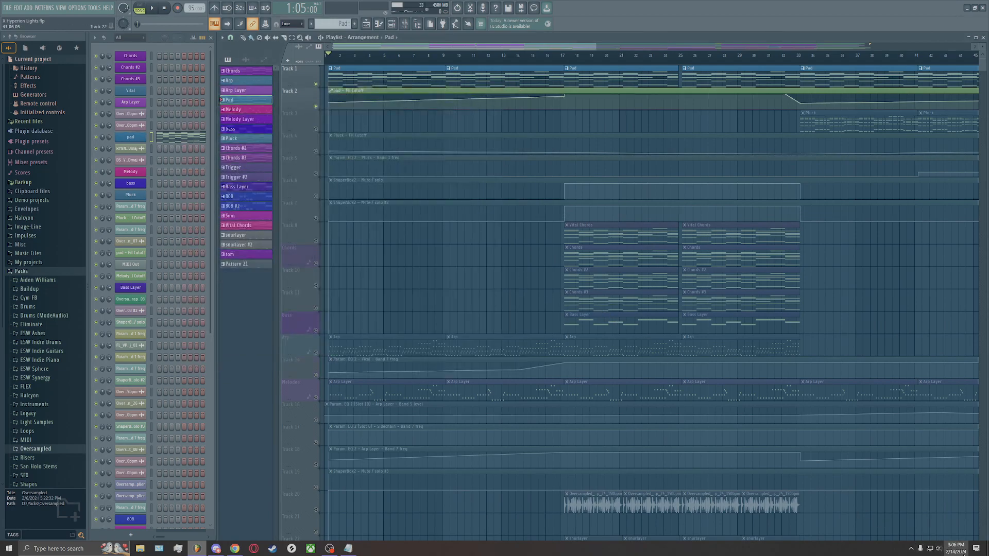
Unmute all playlist tracks so the whole arrangement is audible again
mouse_move(964, 554)
scroll(552, 304, "down", 1)
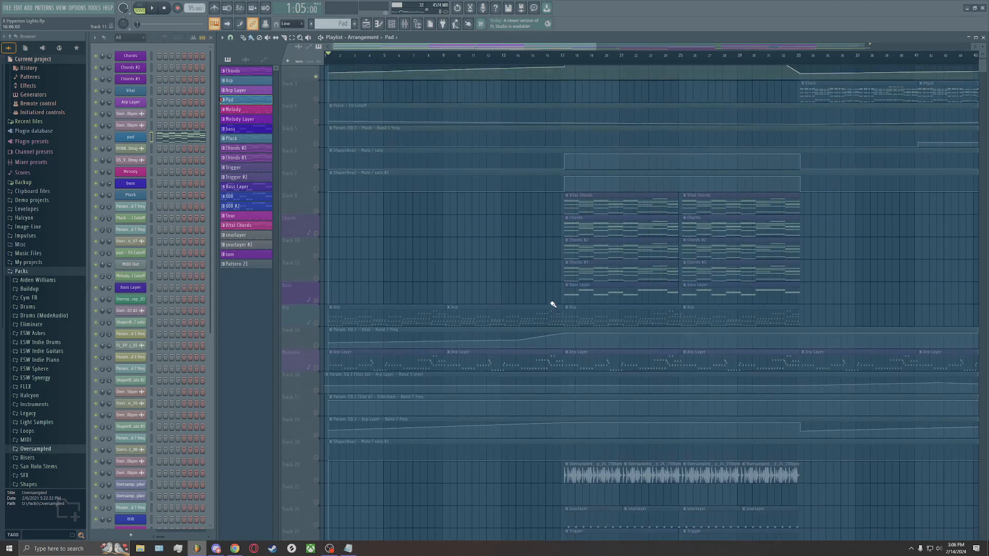
left_click(318, 177)
right_click(318, 177)
right_click(318, 177)
right_click(318, 178)
right_click(317, 178)
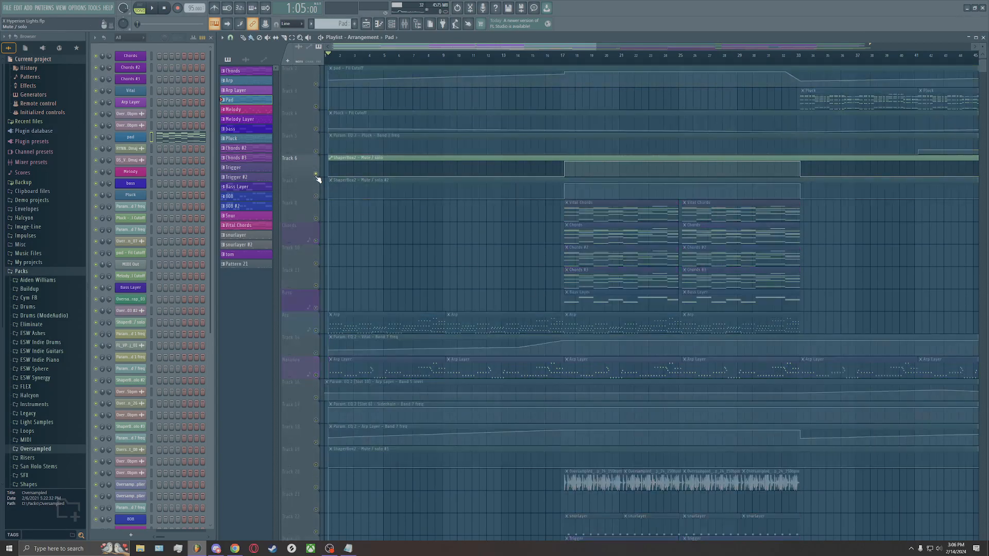
right_click(318, 177)
scroll(524, 276, "up", 1)
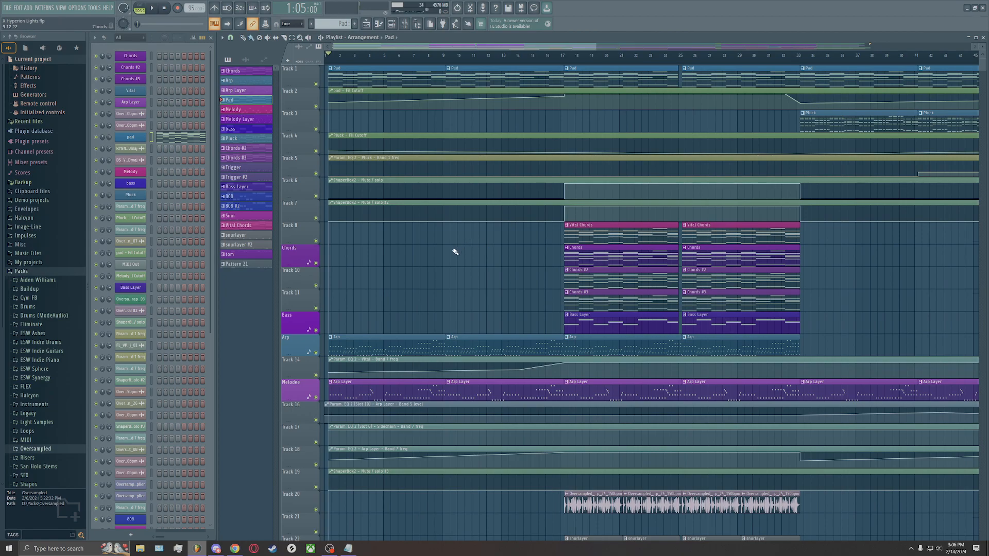
Play the full arrangement from bar 9, where the Track 25 top loop enters, and stop it
scroll(446, 276, "down", 14)
left_click(447, 56)
left_click_drag(458, 66, 482, 169)
key("space")
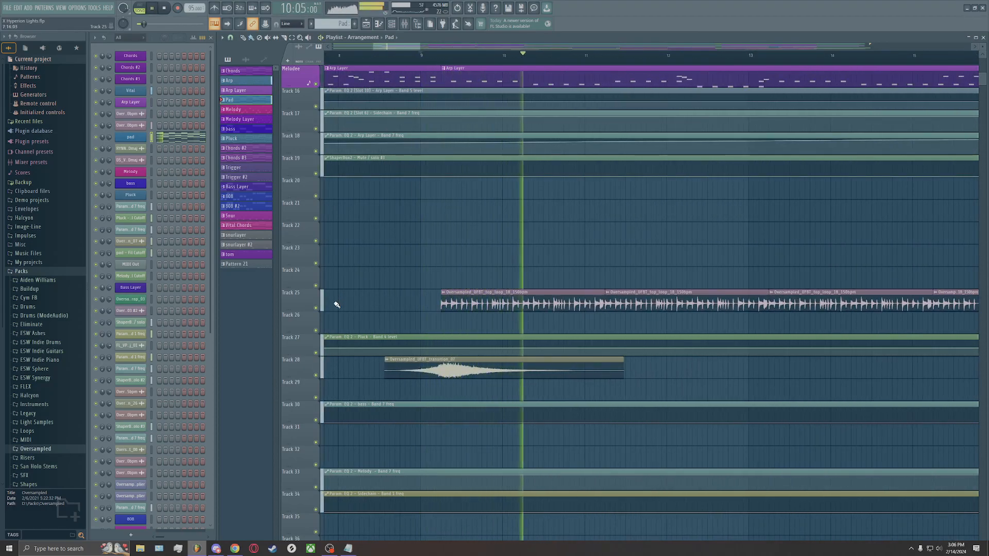
scroll(355, 307, "down", 8, "ctrl")
key("space")
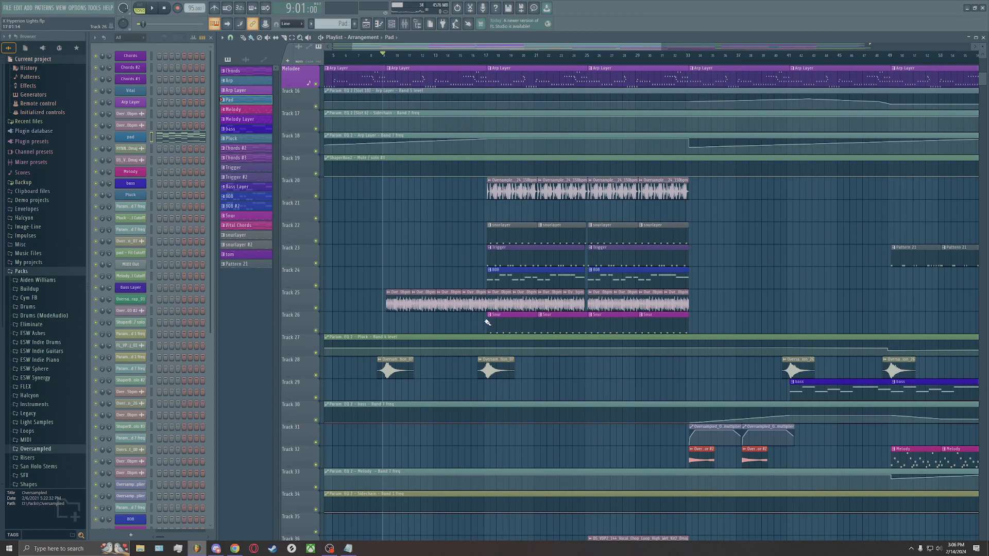
Examine the drum, transition, bass and melody tracks across the whole song and place the playhead at bar 15
scroll(484, 323, "down", 4)
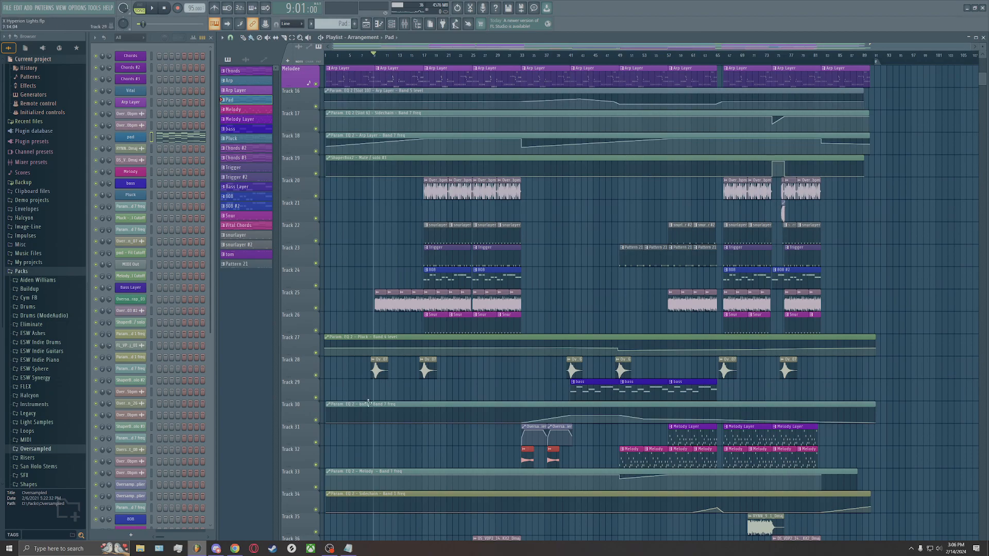
scroll(816, 516, "down", 5)
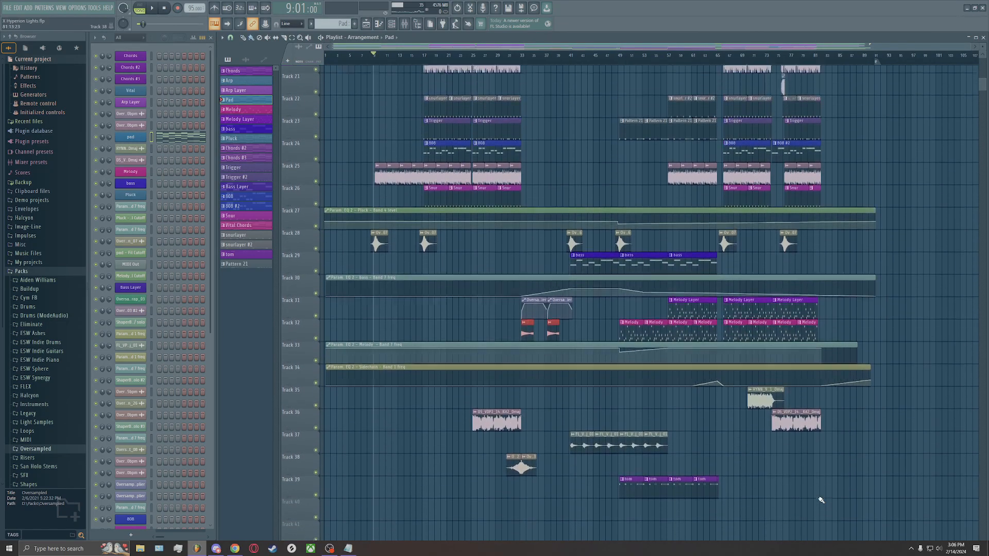
scroll(821, 500, "up", 7)
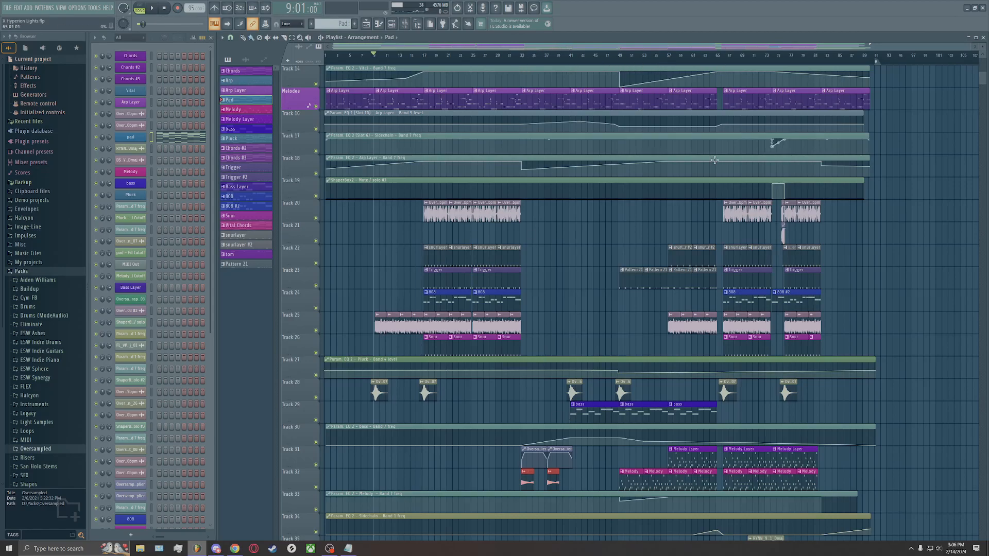
scroll(875, 292, "down", 8)
scroll(863, 287, "up", 9)
left_click(414, 62)
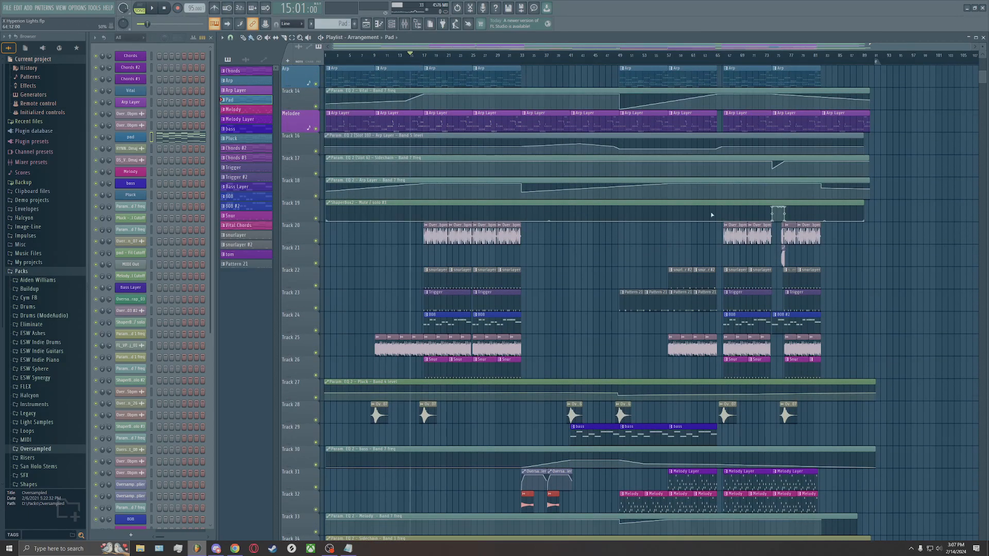
scroll(724, 213, "down", 7)
scroll(423, 285, "up", 9)
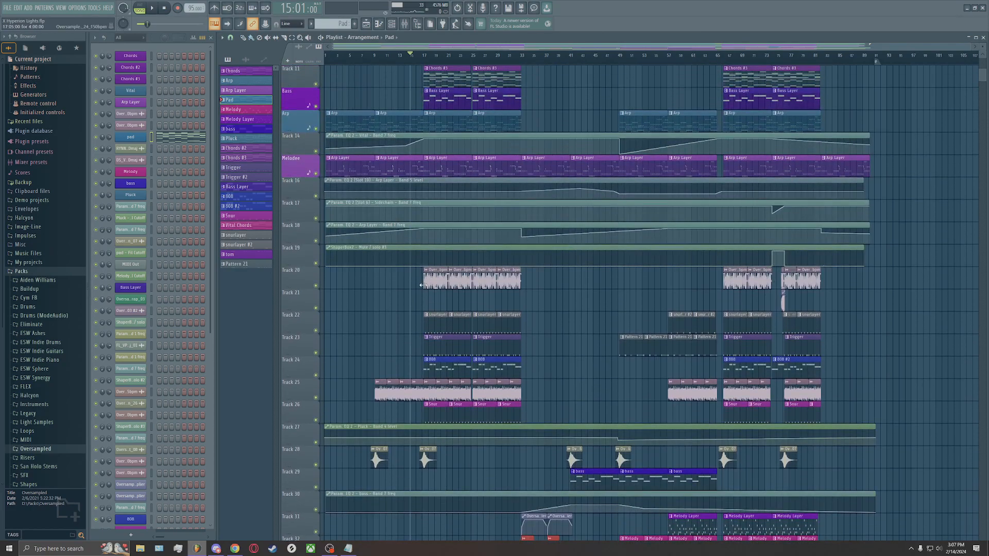
scroll(401, 280, "down", 3)
scroll(392, 276, "up", 3)
scroll(448, 250, "up", 5)
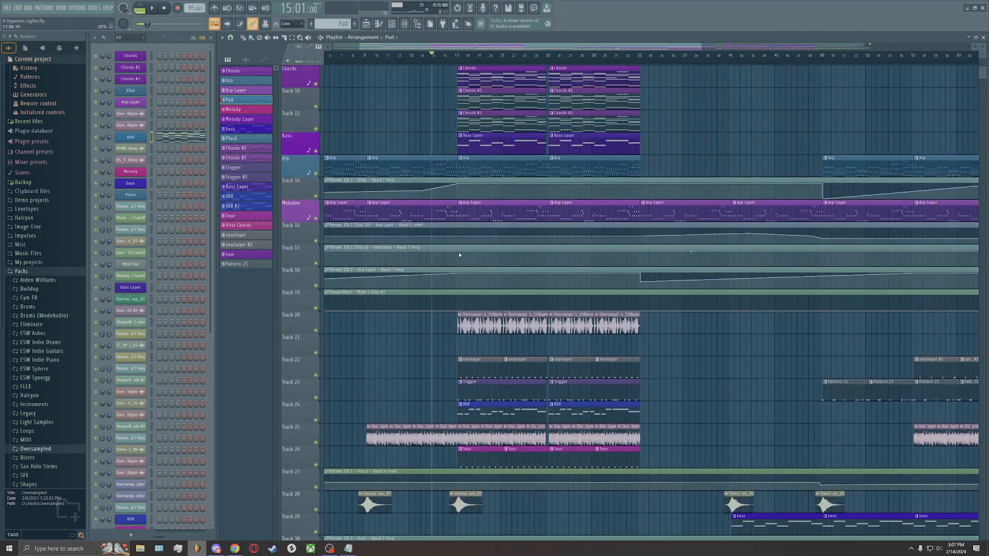
scroll(448, 252, "up", 3)
scroll(443, 227, "up", 3)
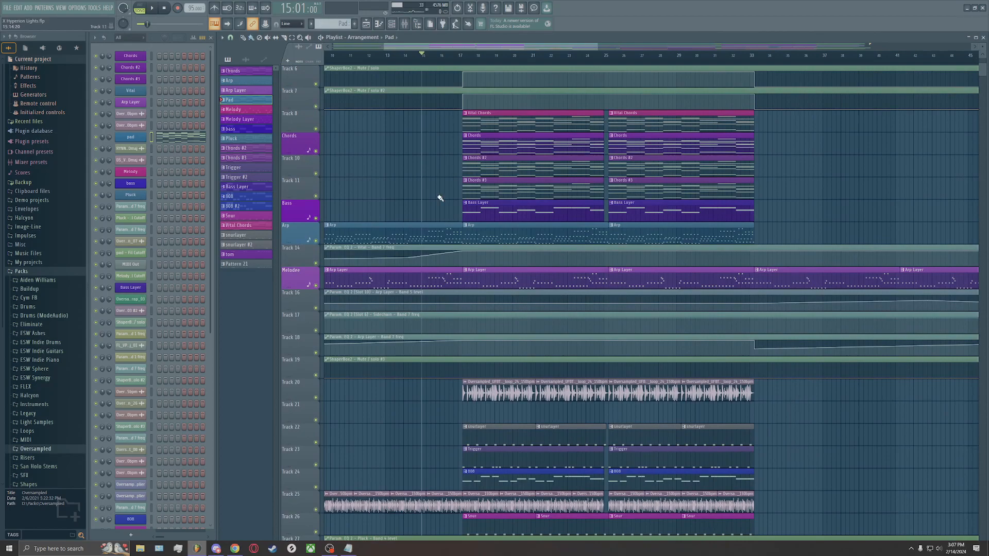
Place the playhead at 17:05, where the chord clips start, and look over the layers of that section
scroll(440, 198, "down", 7)
scroll(440, 196, "up", 12)
left_click(460, 53)
scroll(489, 211, "up", 4)
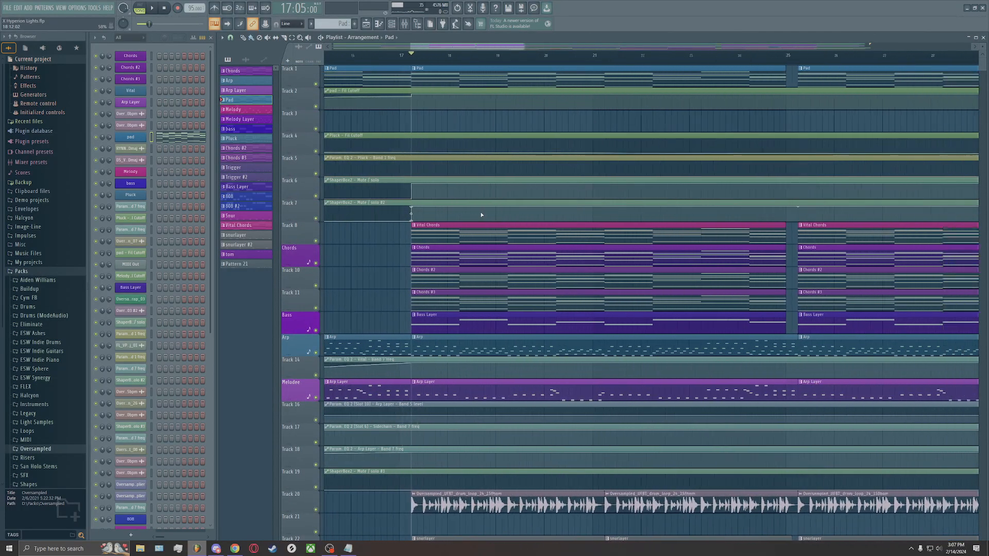
scroll(482, 215, "down", 5)
scroll(707, 257, "down", 14)
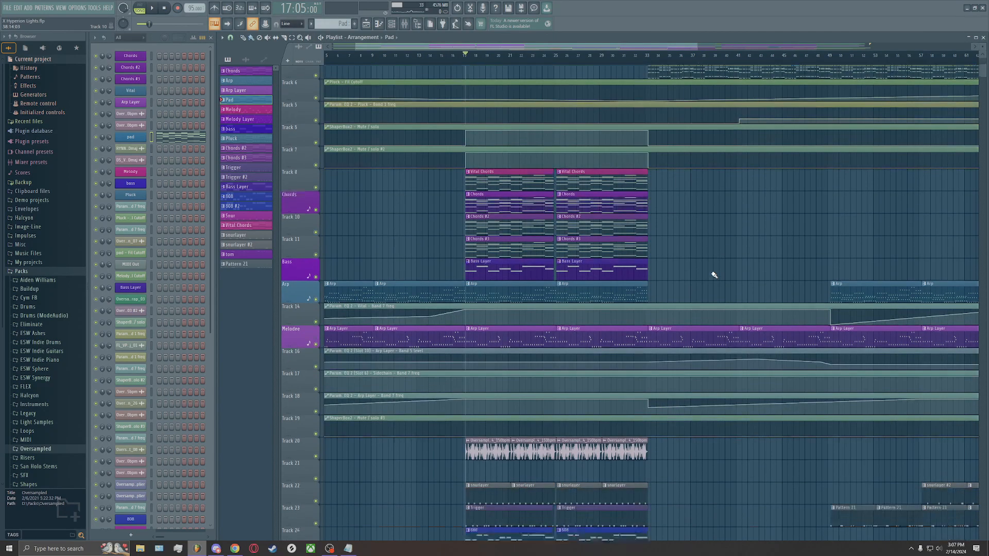
scroll(702, 261, "down", 2)
scroll(585, 239, "up", 13)
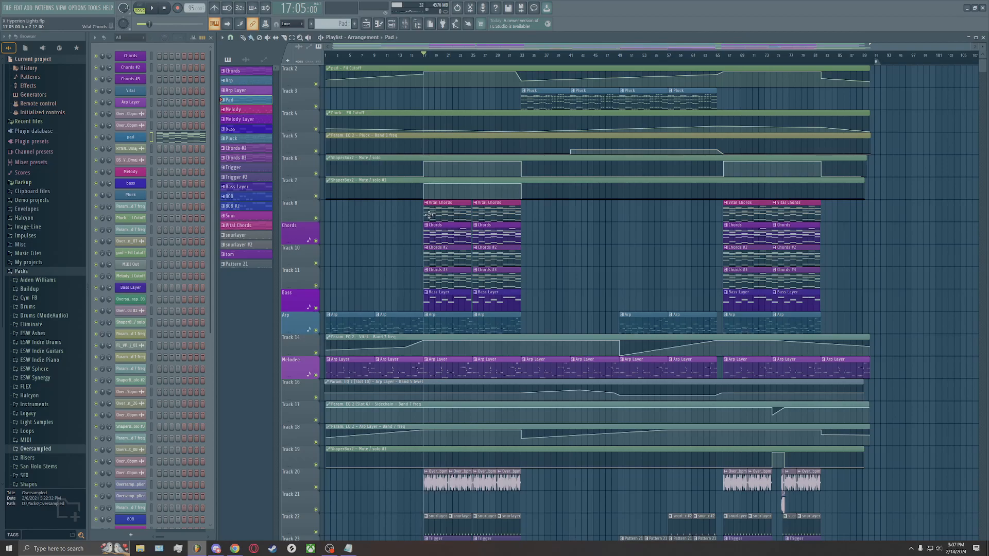
scroll(473, 231, "up", 1)
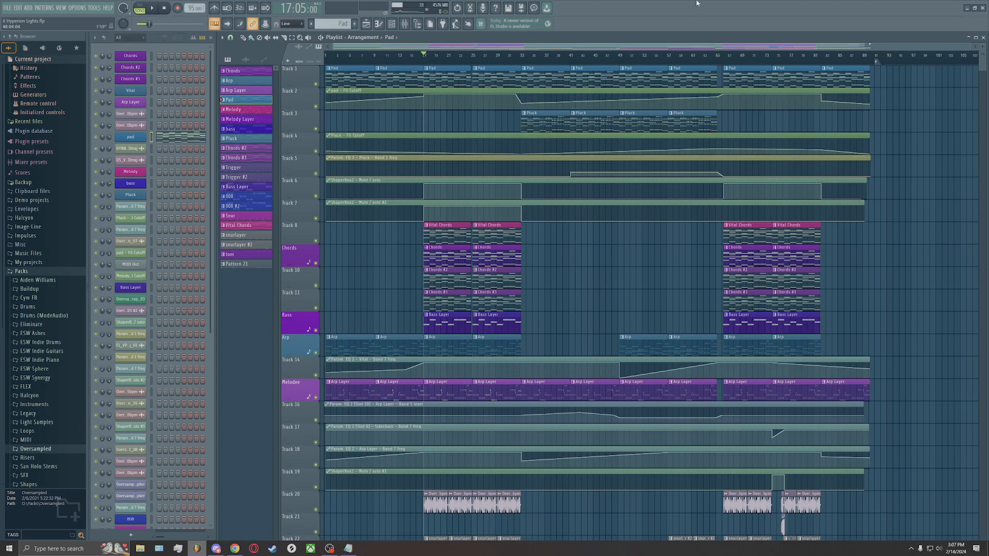
Play the section from 17:05 through the end of the first chord clips, looking over its tracks, and stop playback
key("space")
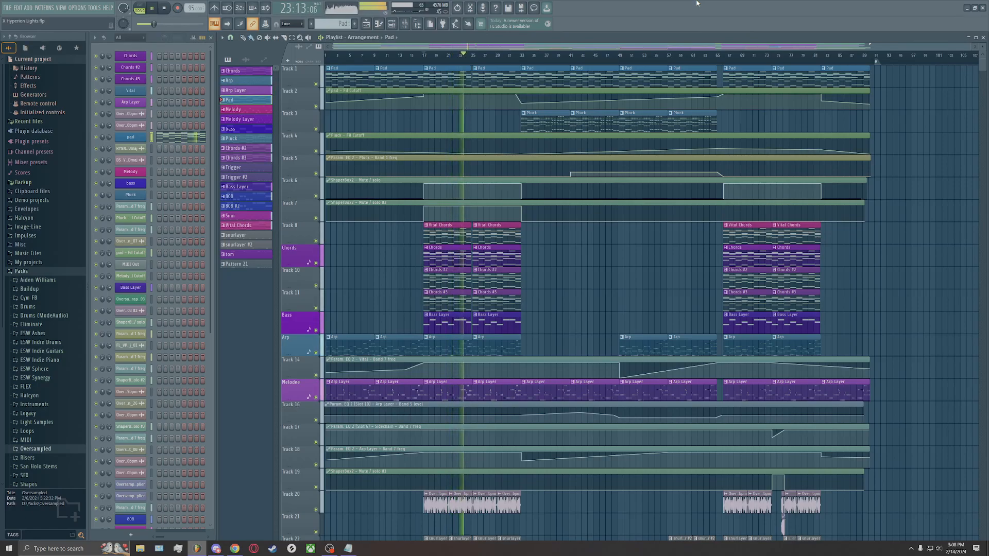
scroll(577, 320, "down", 3)
scroll(576, 321, "down", 8)
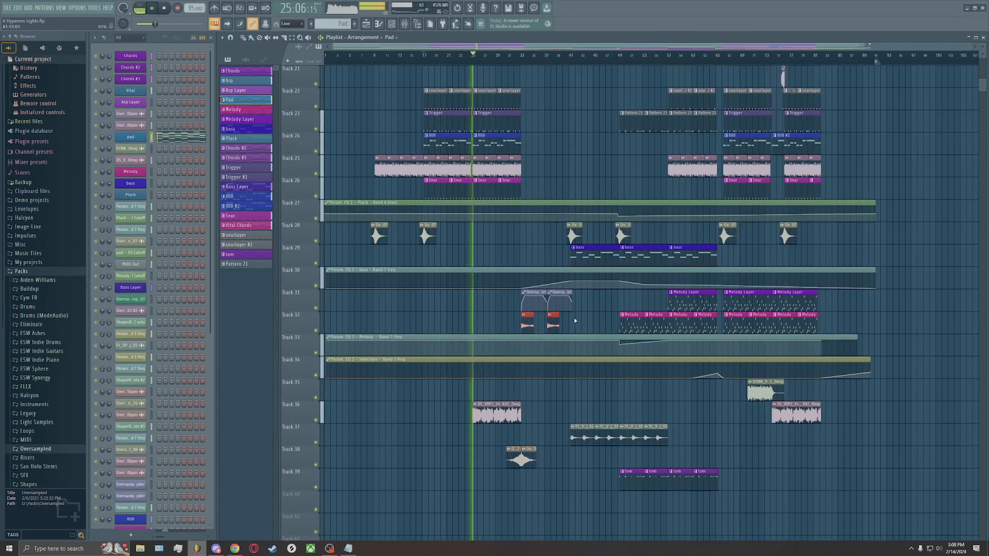
scroll(575, 321, "up", 4)
scroll(576, 320, "up", 7)
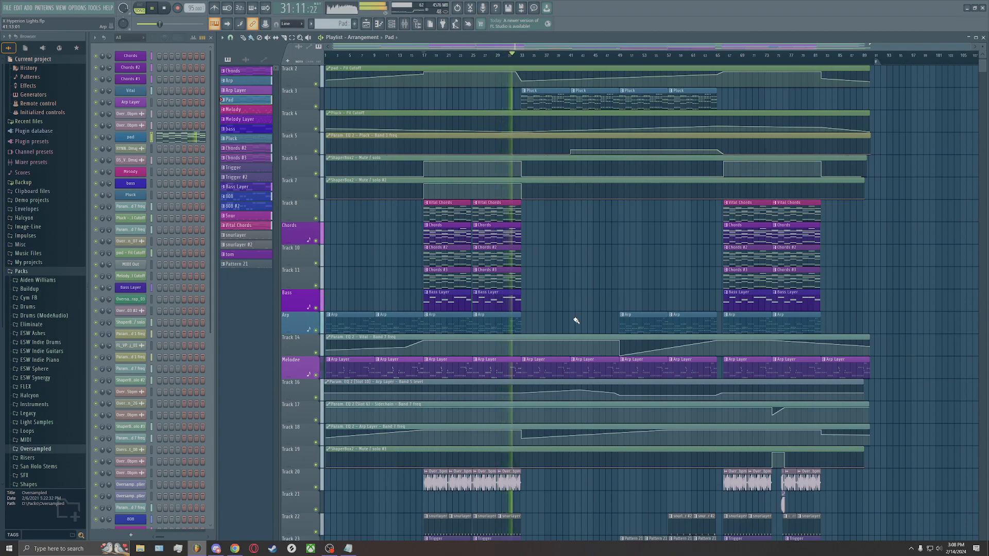
scroll(576, 321, "down", 3)
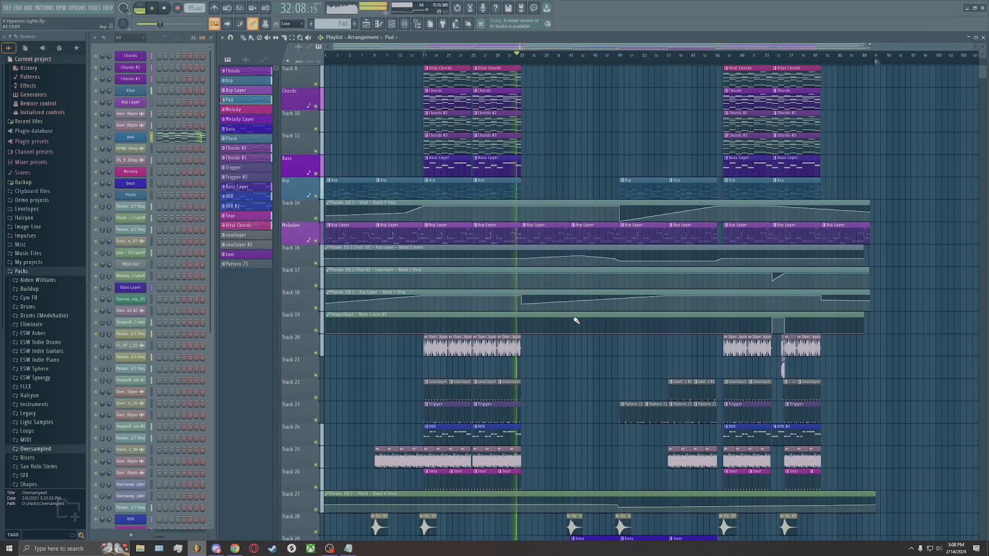
scroll(576, 321, "up", 3)
left_click(152, 9)
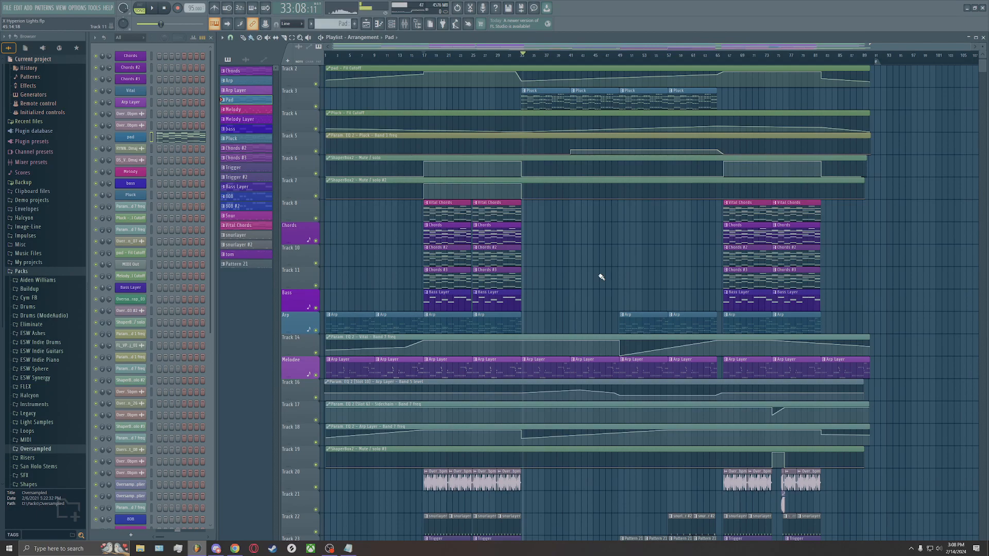
Select the Vital Chords pattern, show only the Unsorted channels, open the Vital Chords synth and move its window clear
scroll(601, 277, "up", 1)
left_click(251, 226)
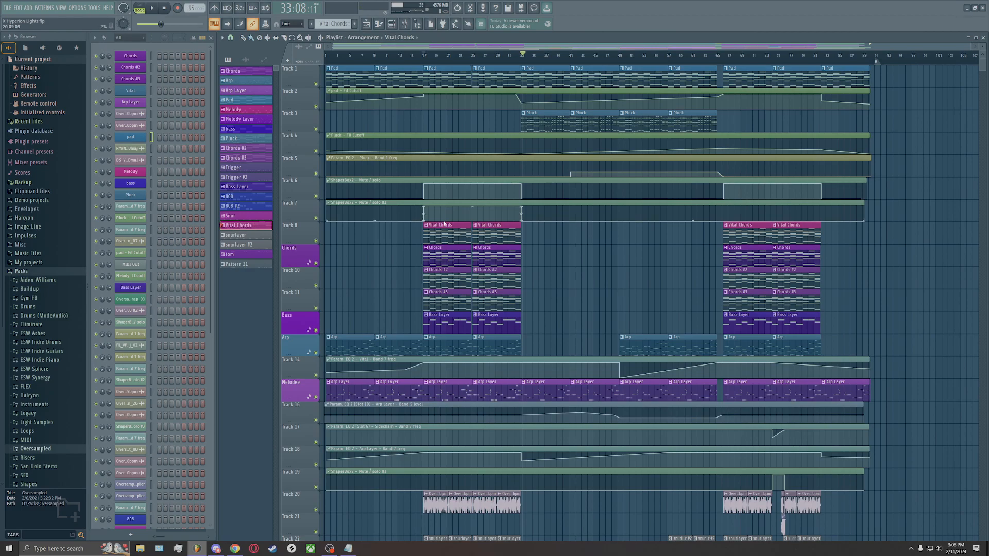
left_click(133, 39)
left_click(132, 57)
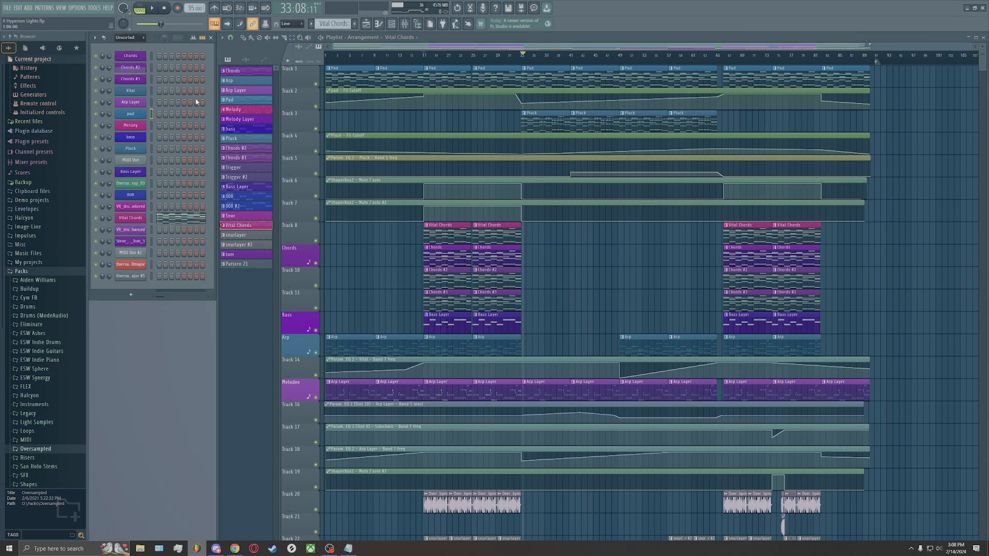
left_click(242, 234)
left_click(243, 226)
left_click(143, 221)
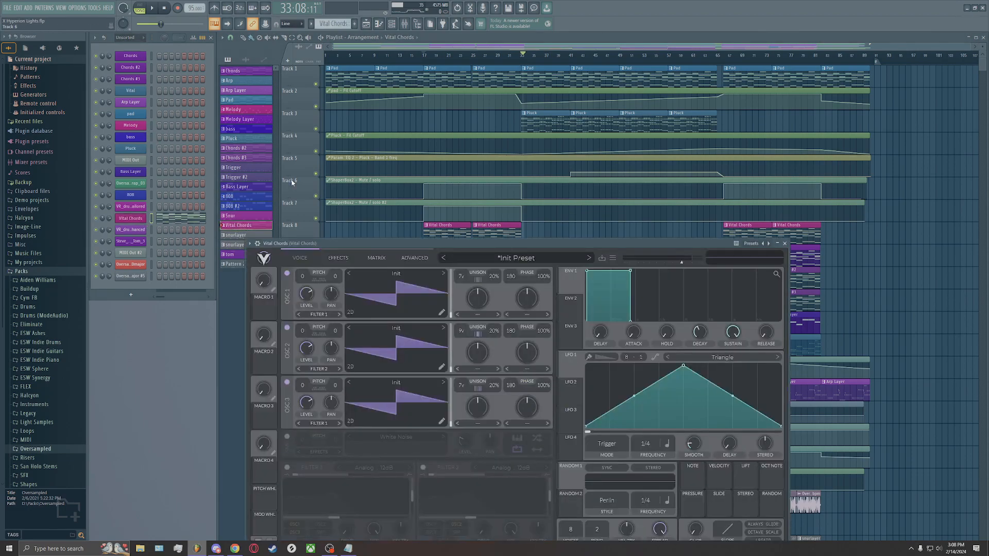
left_click_drag(455, 245, 490, 195)
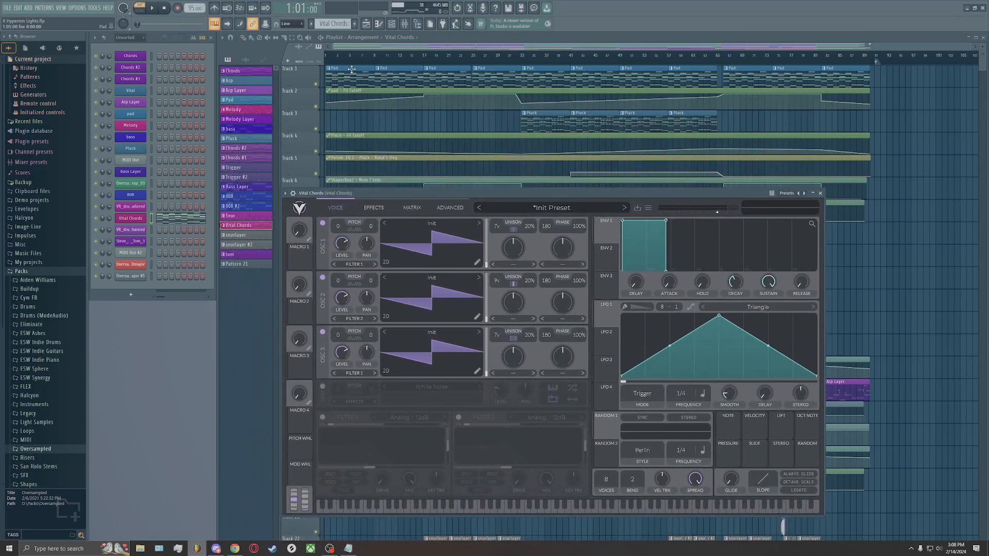
Preview the Vital Chords pattern, look over its Vital patch, close the synth window and play the pattern again
key("space")
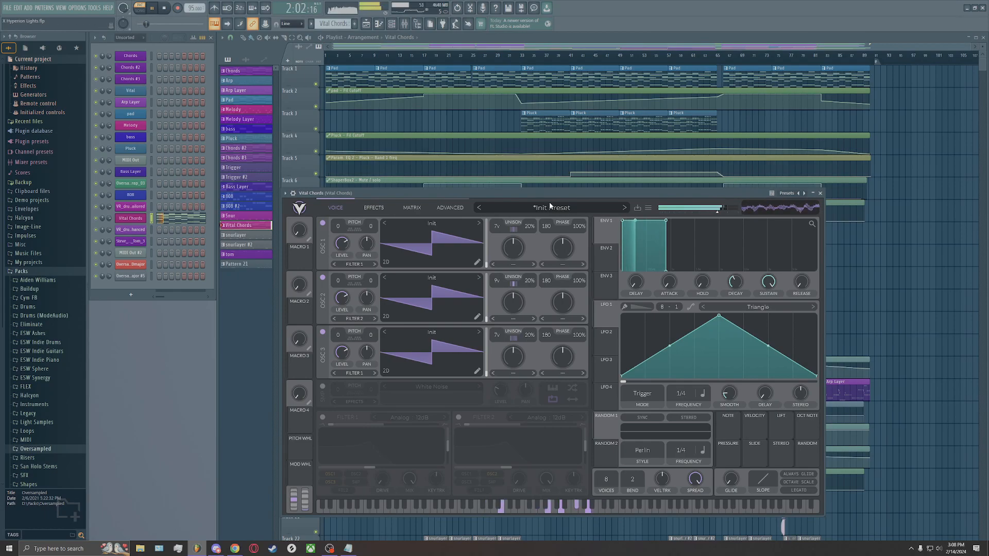
key("space")
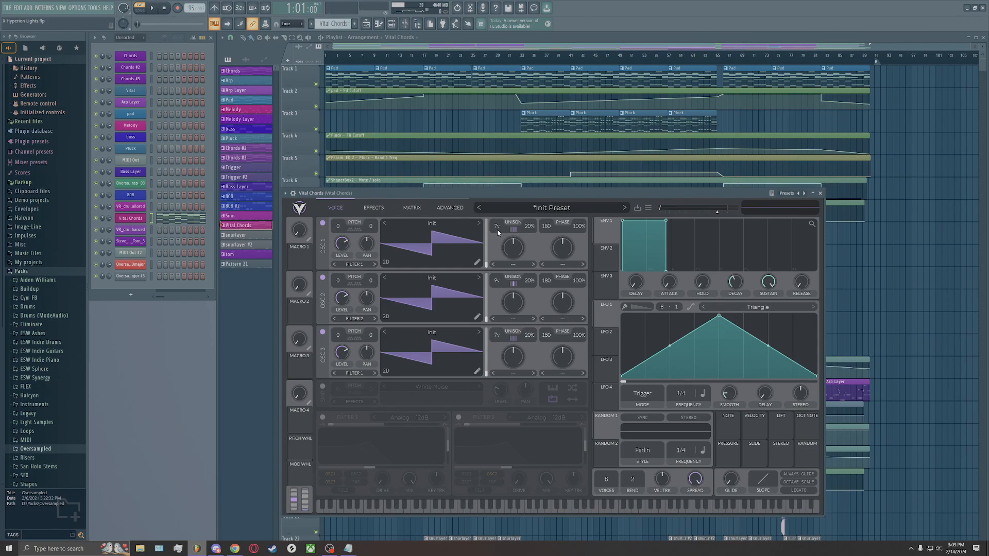
left_click_drag(665, 222, 671, 212)
left_click(820, 193)
key("space")
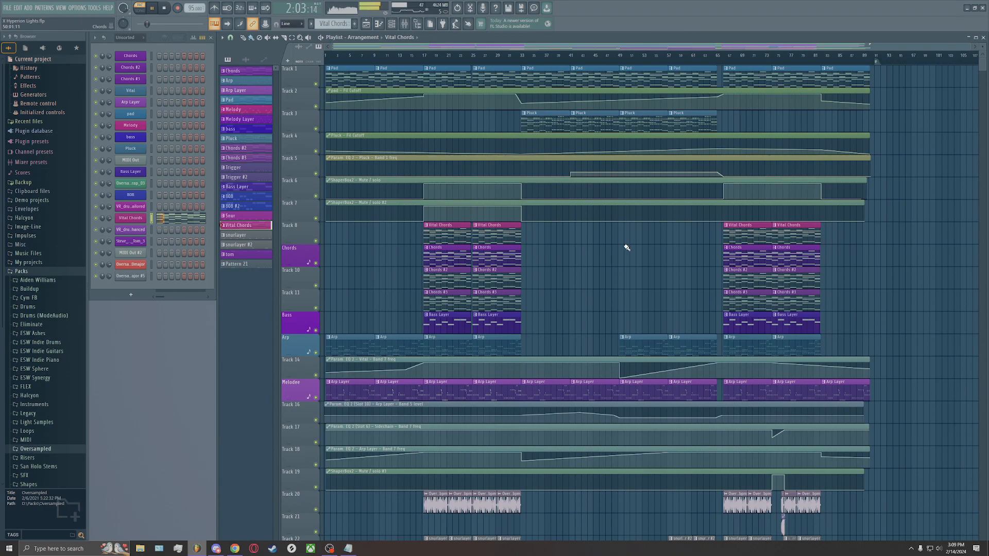
Select and preview the Chords pattern, open the Chords channel's Serum synth and move its window clear
left_click(455, 257)
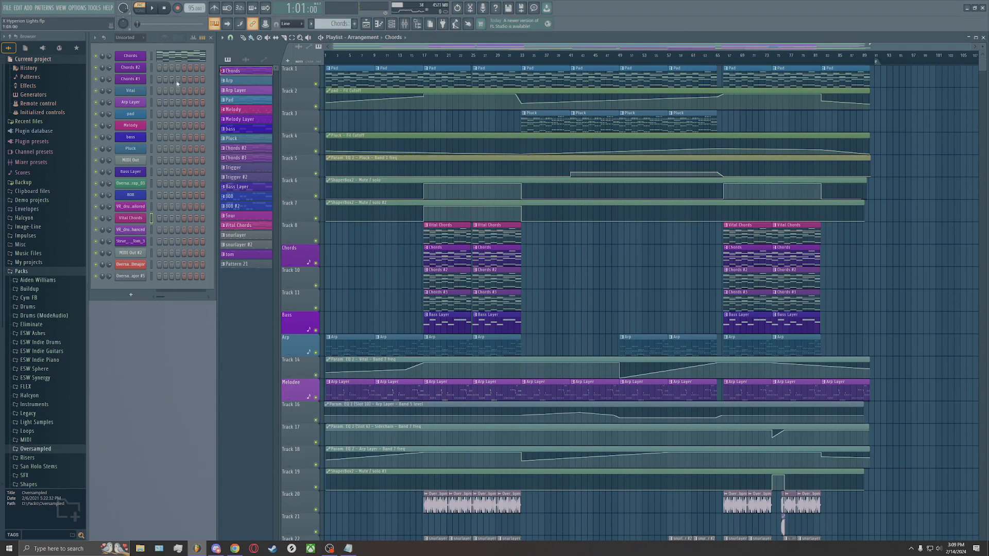
key("space")
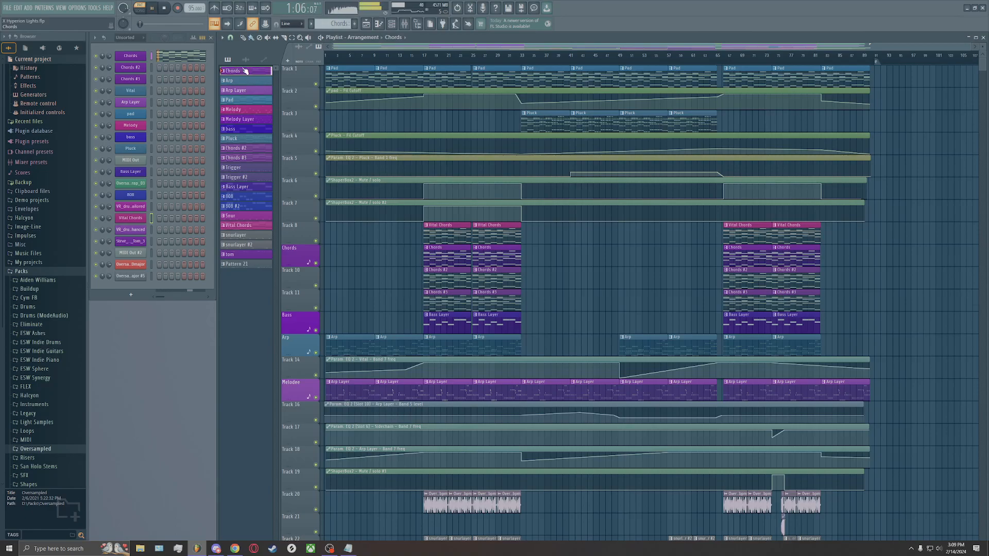
key("space")
left_click(135, 57)
left_click_drag(385, 108, 544, 87)
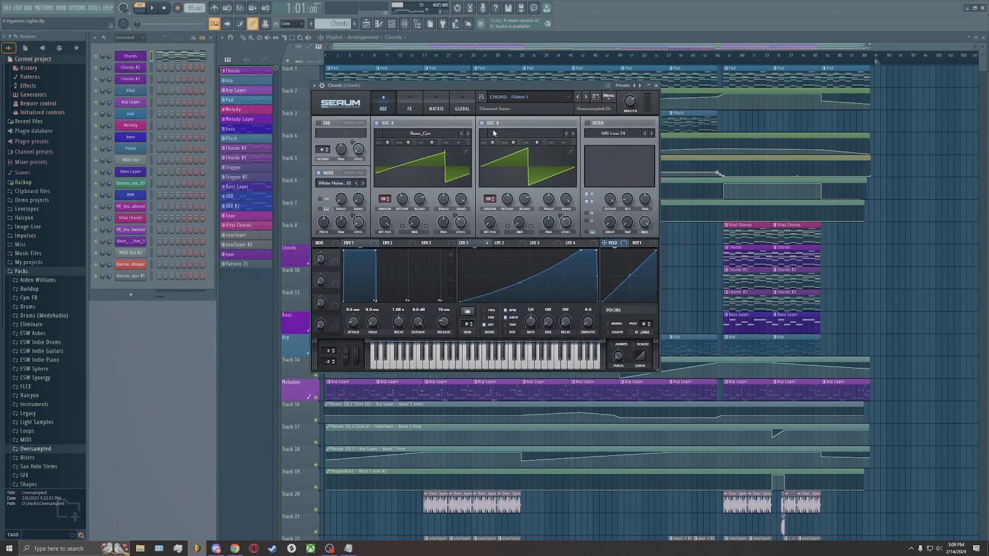
Preview the Chords pattern, bring up the Oversampled preset banks in its Serum synth, dismiss them and shift the synth window aside
key("space")
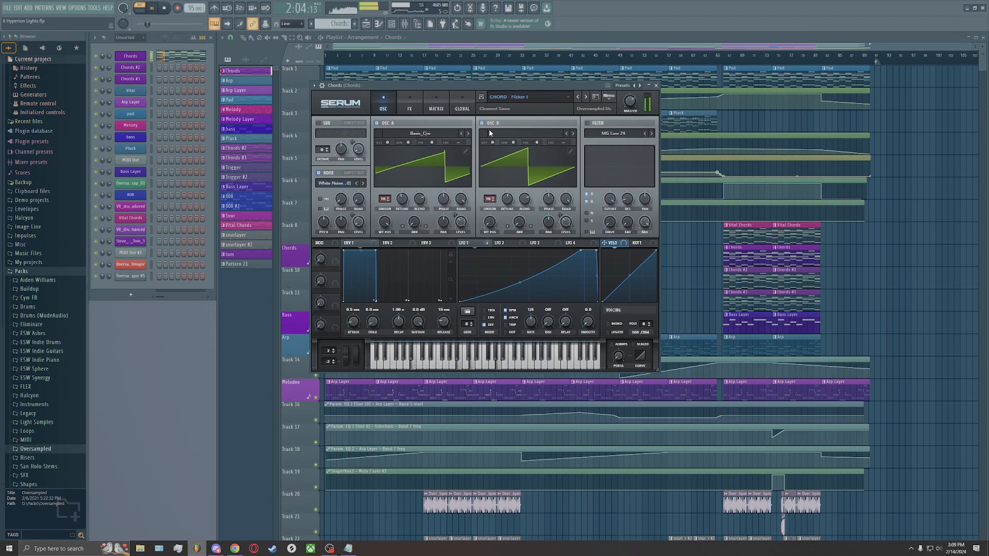
key("space")
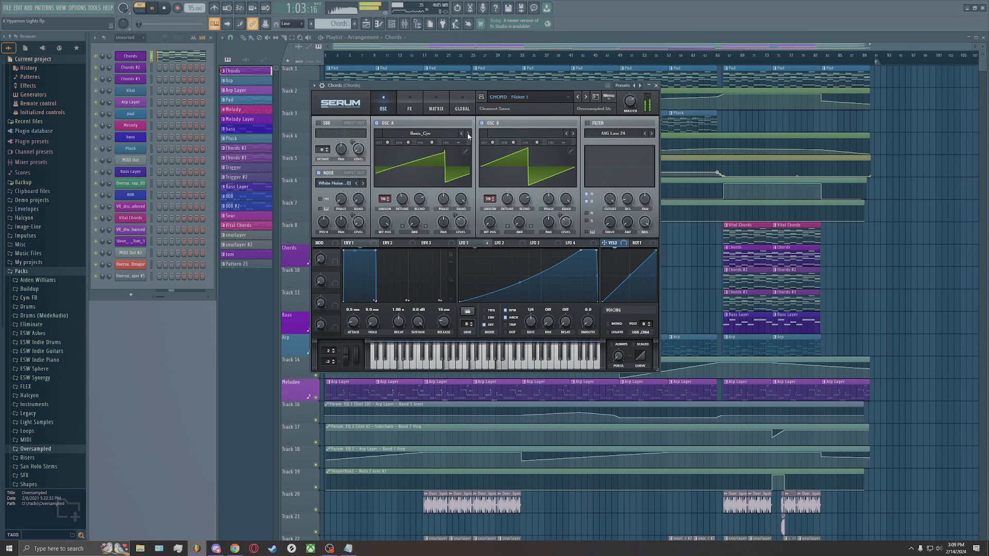
left_click(546, 93)
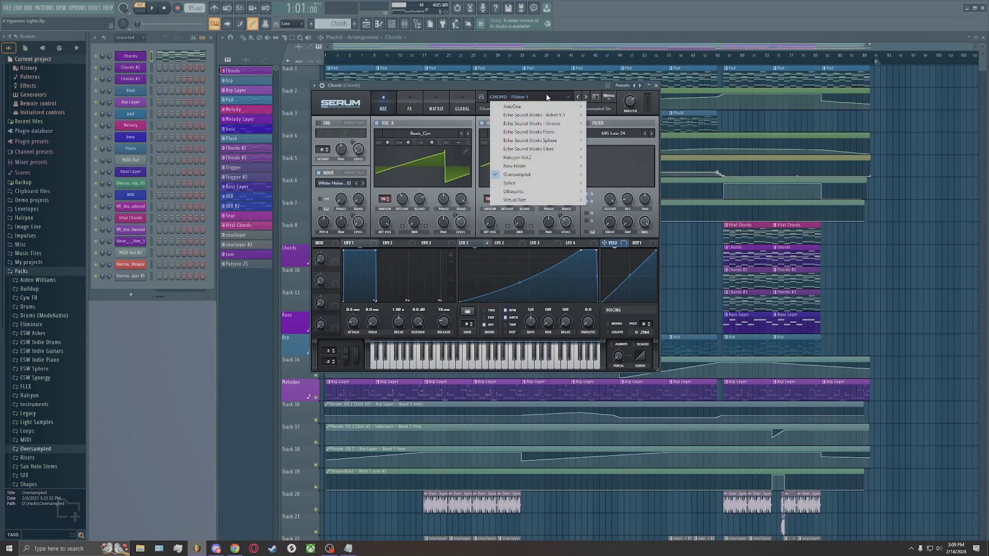
mouse_move(553, 174)
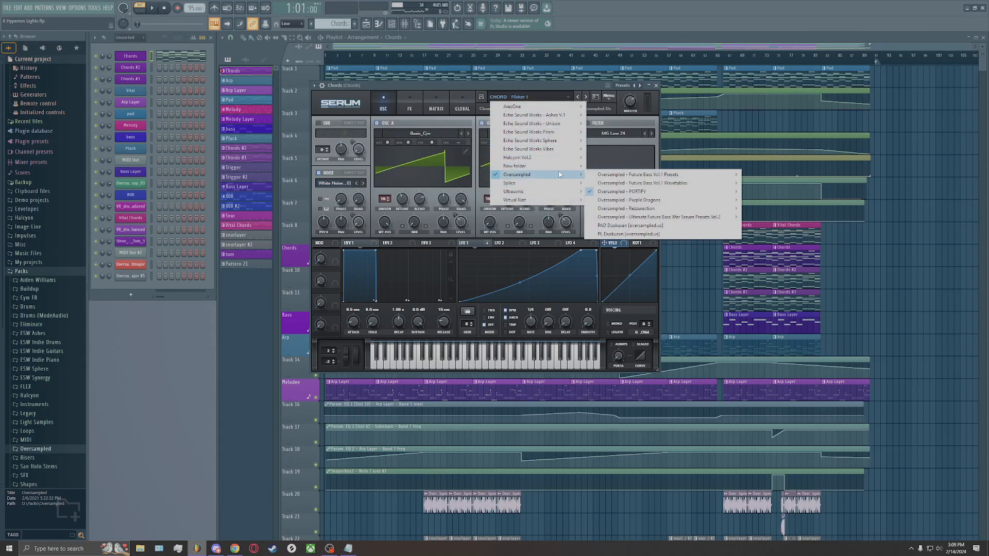
left_click(526, 90)
left_click_drag(526, 90, 492, 89)
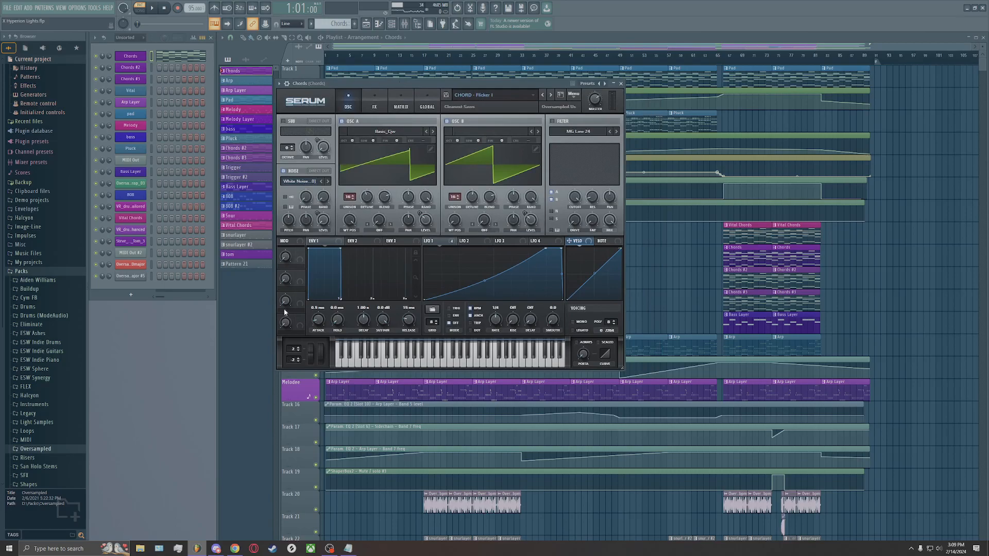
left_click_drag(433, 85, 411, 87)
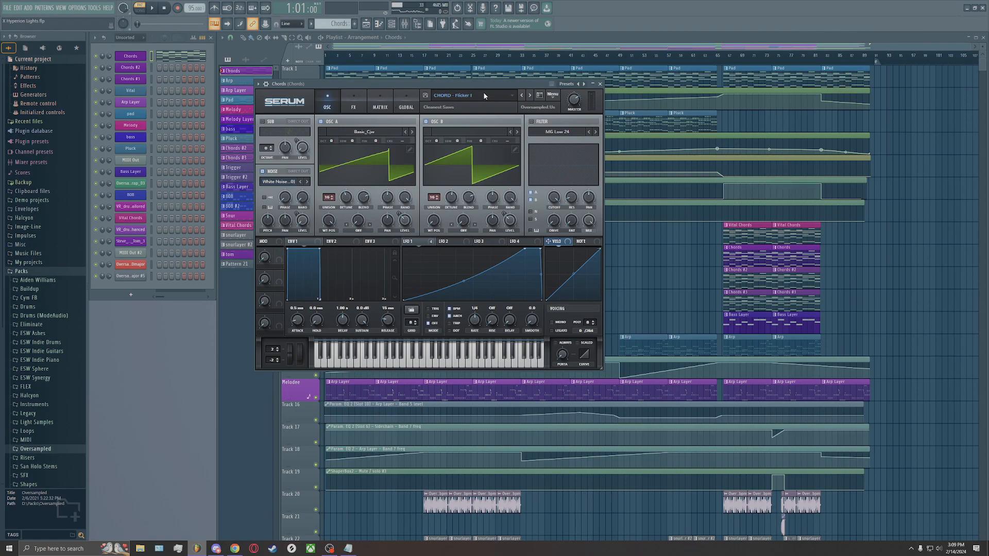
Look through the Oversampled banks and the PORTIFY preset list containing CHORD - Flicker I, leaving the current preset loaded
left_click(465, 98)
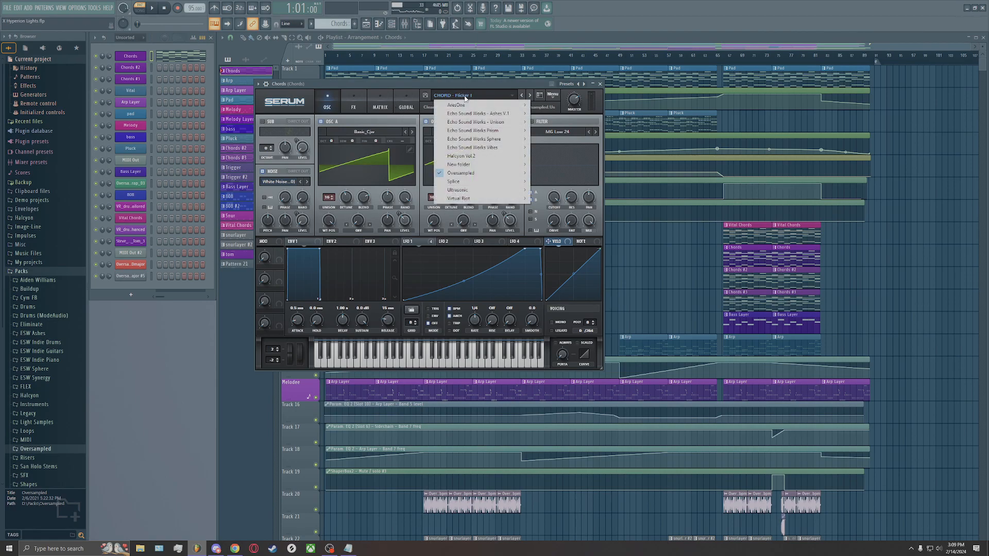
mouse_move(490, 176)
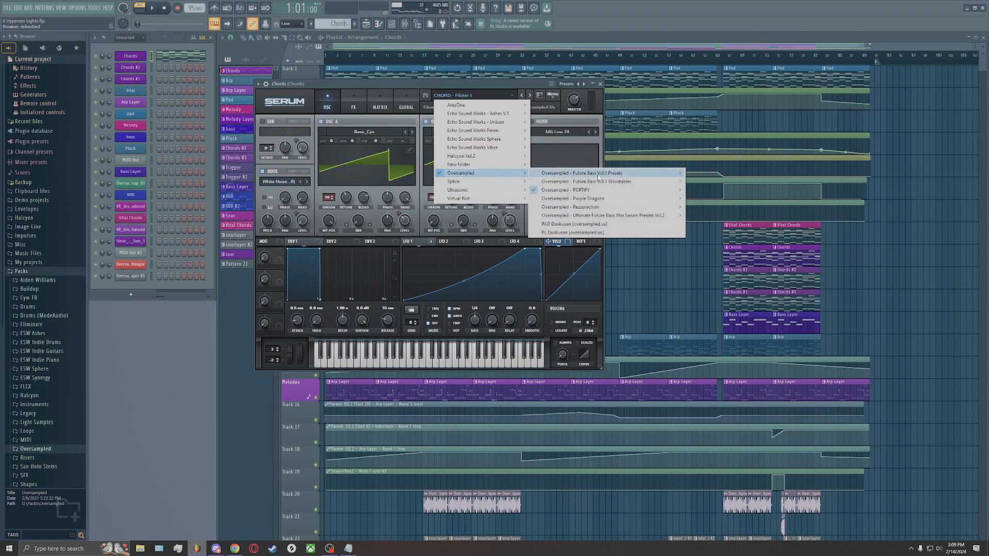
left_click(486, 86)
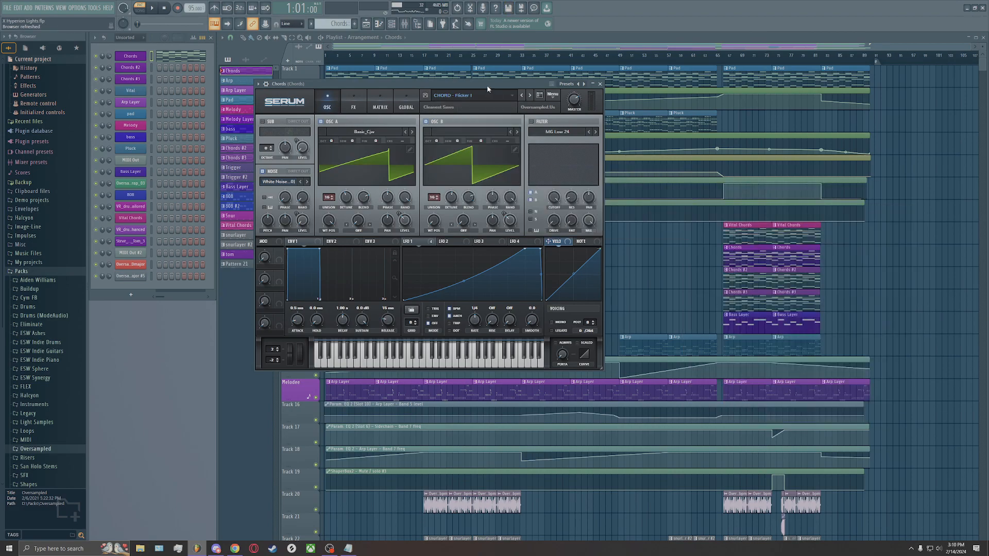
left_click(486, 100)
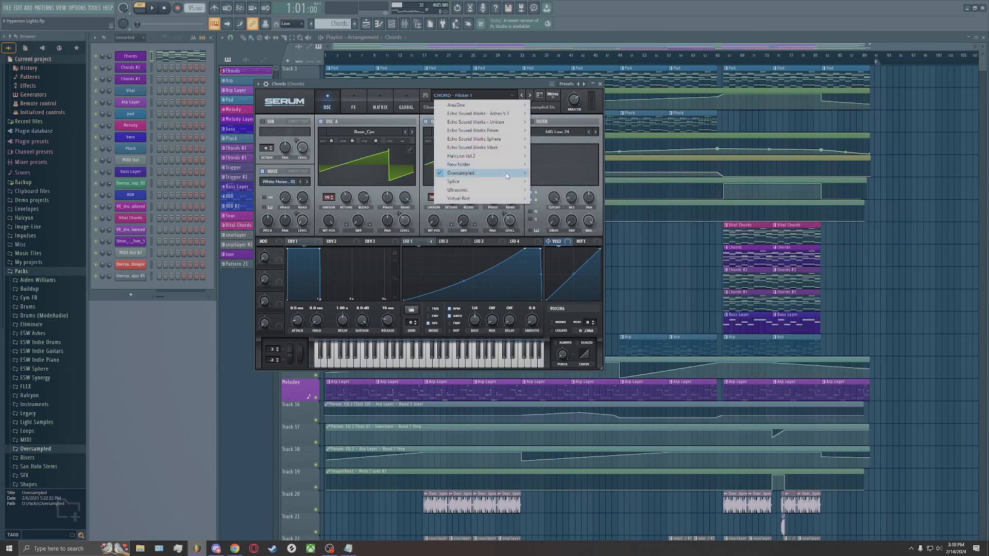
mouse_move(512, 174)
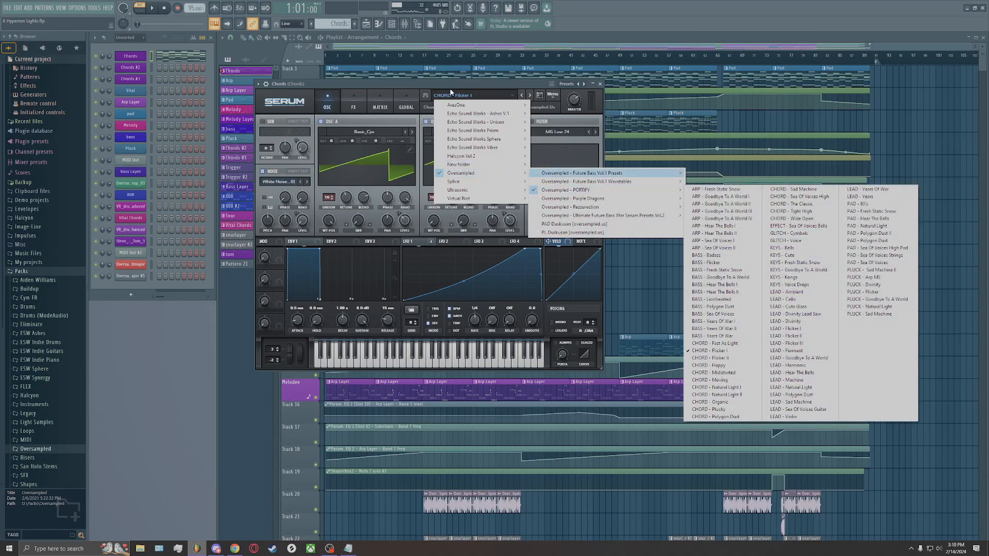
left_click(451, 88)
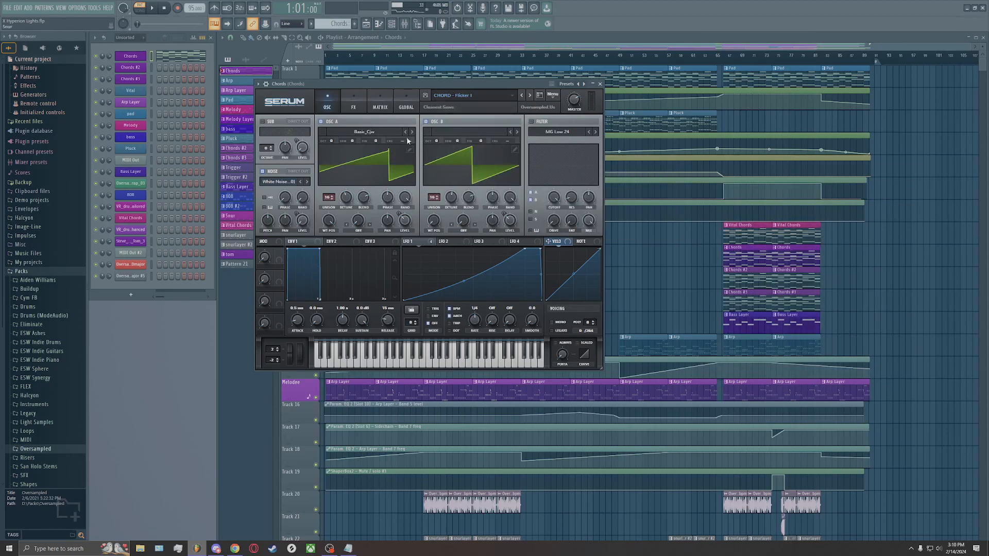
Load the second Chords preset from Serum's first preset bank and preview the Chords pattern with it
left_click(469, 96)
mouse_move(516, 105)
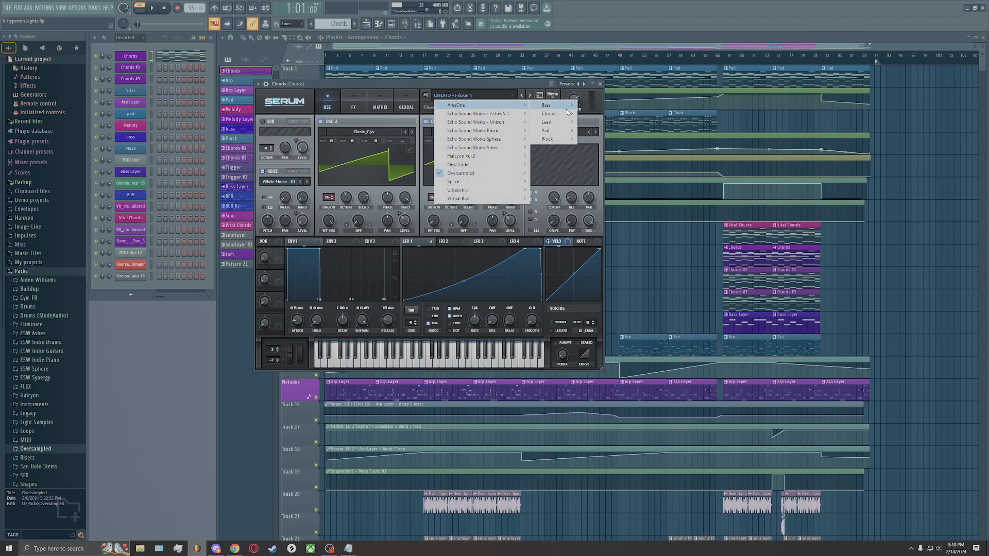
mouse_move(551, 114)
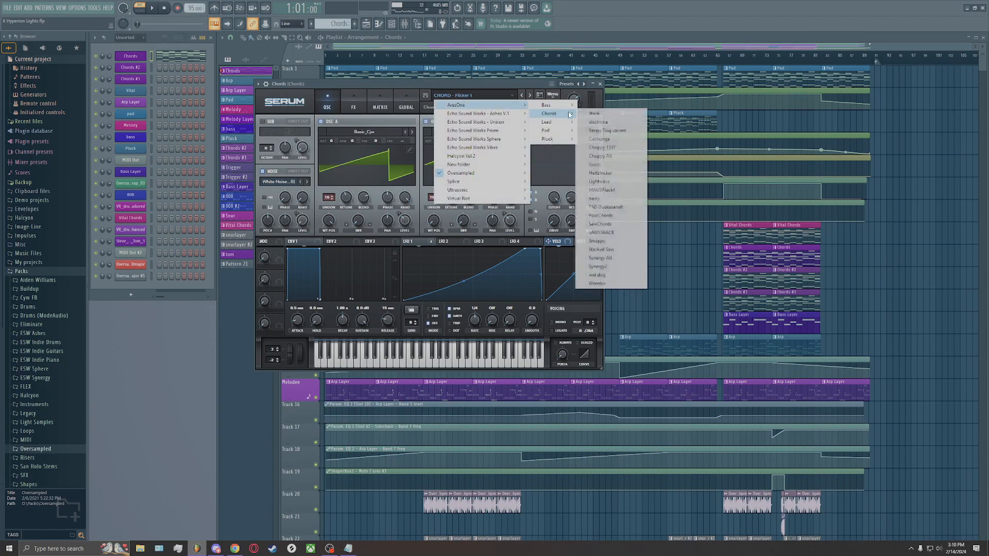
left_click(610, 123)
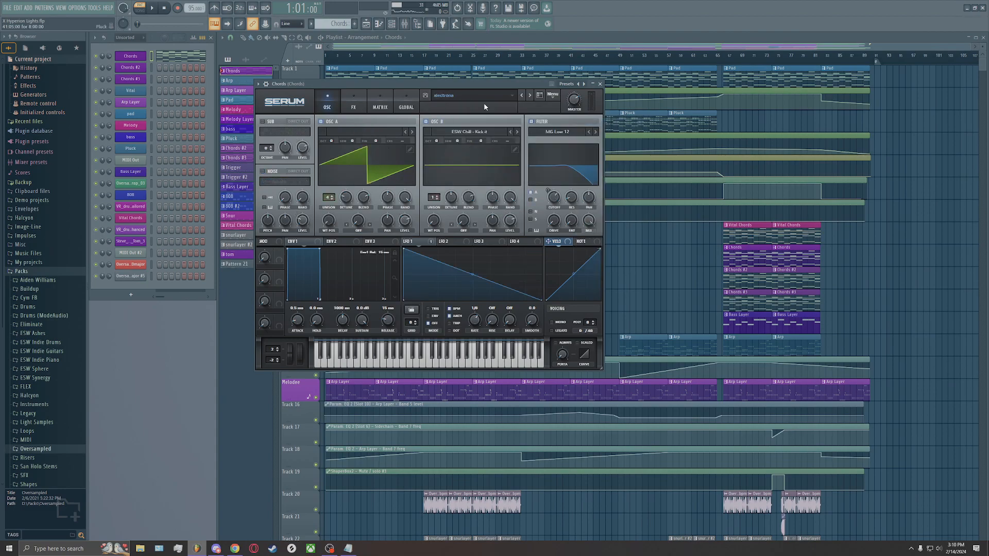
left_click(153, 7)
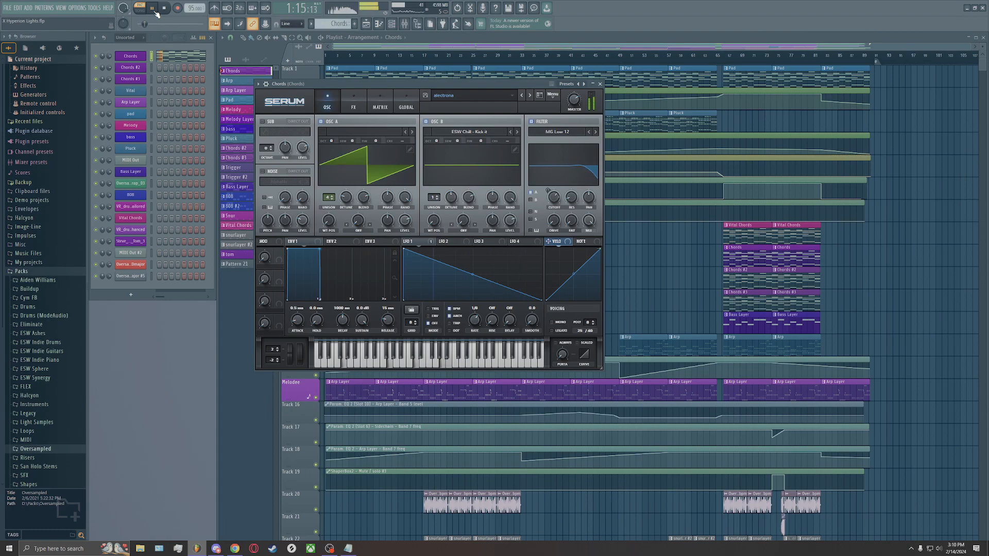
left_click(156, 11)
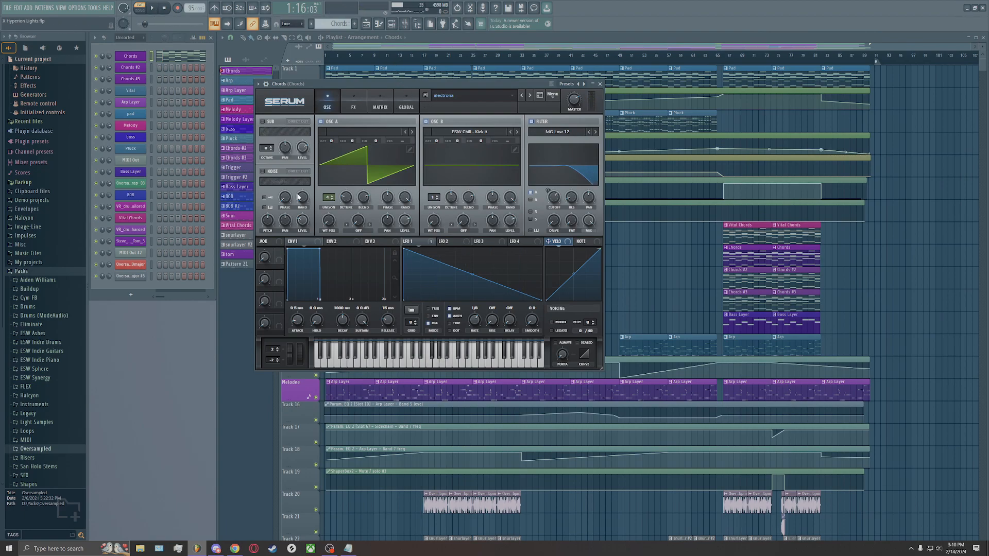
Examine the loaded preset's effects and oscillator pages and the Oversampled bank list, and close the synth window
left_click(350, 105)
left_click(329, 103)
left_click(454, 95)
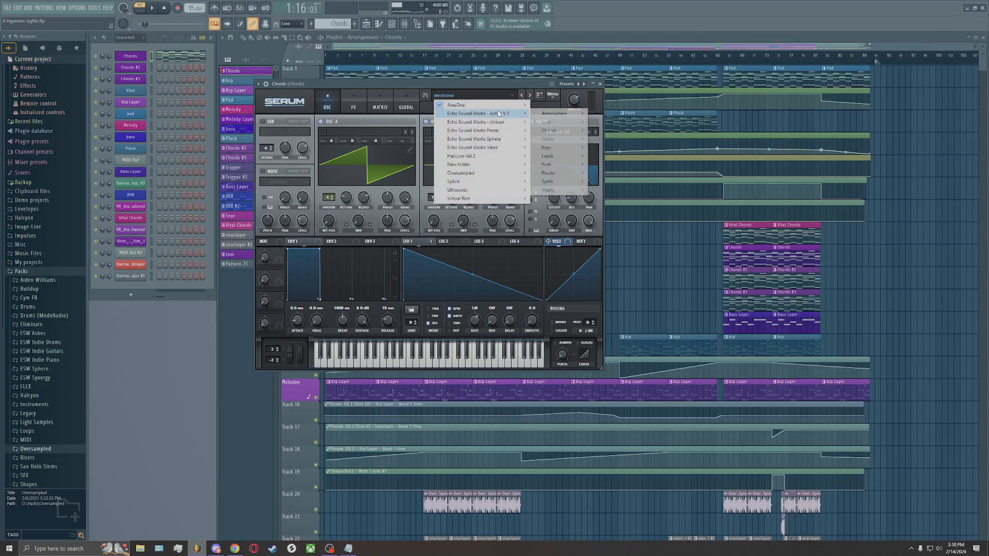
mouse_move(502, 174)
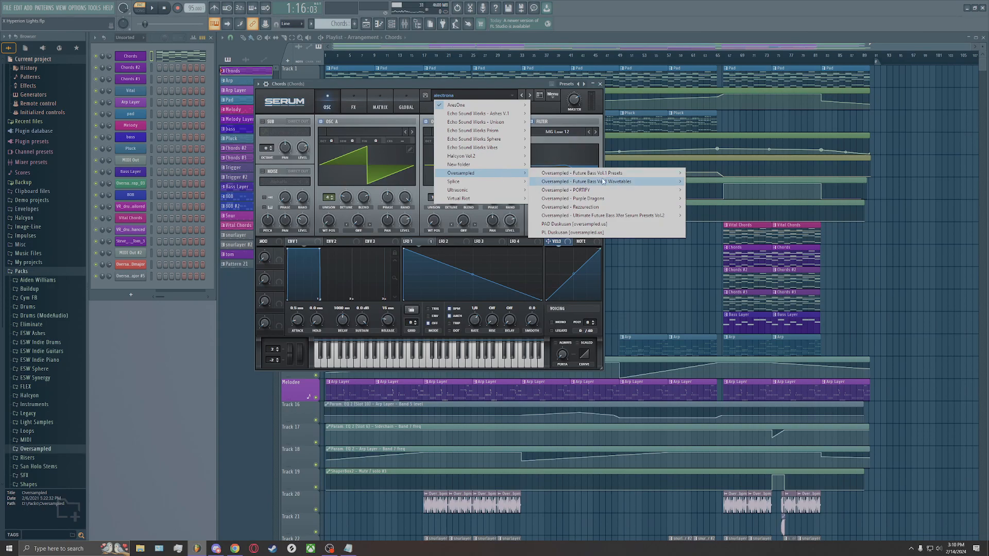
left_click(399, 119)
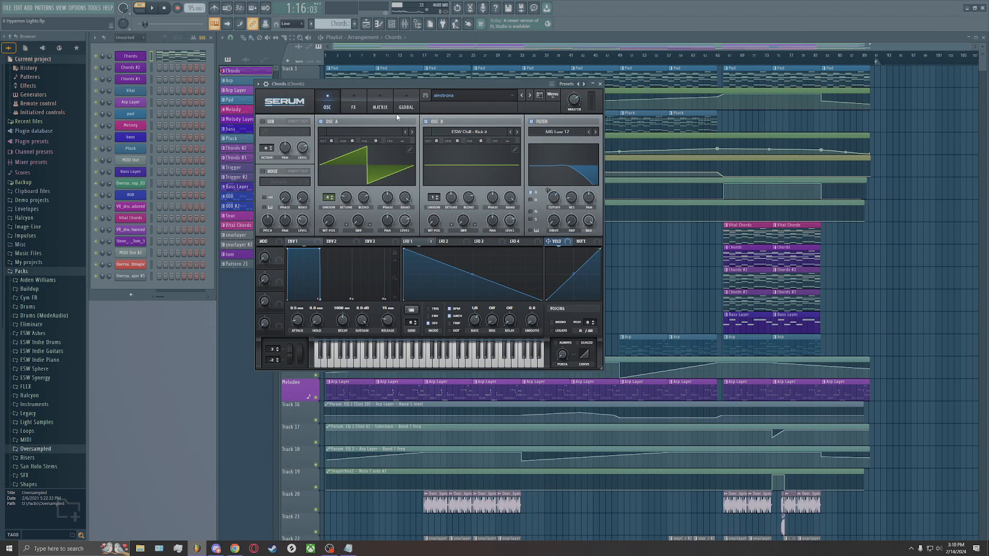
left_click(355, 100)
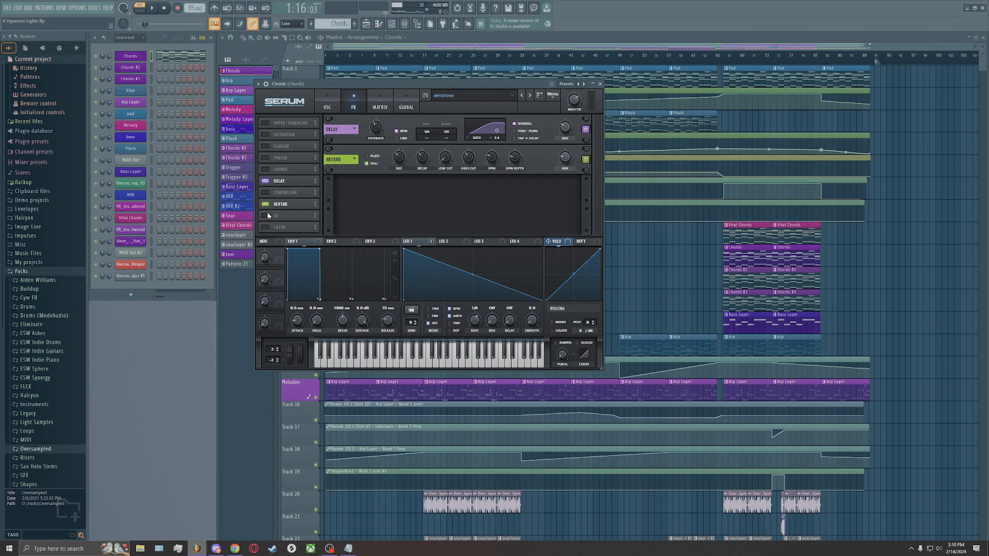
left_click(323, 103)
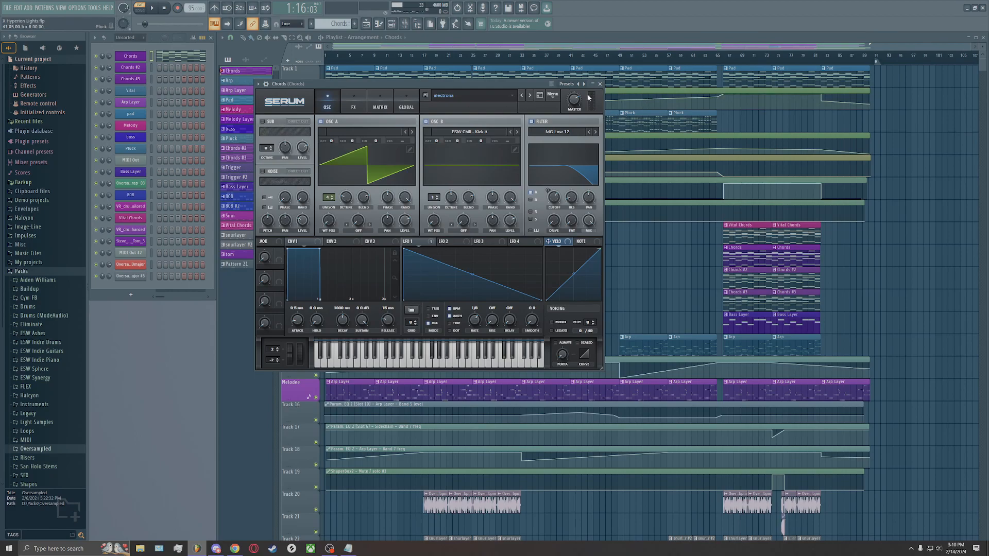
left_click(600, 84)
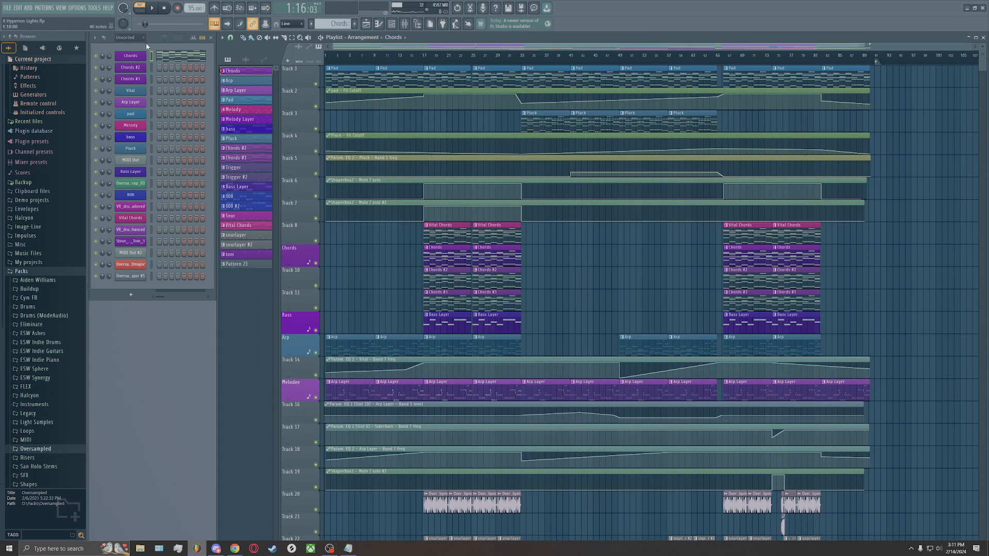
Reopen the Chords synth, load CHORD - Flicker I from Oversampled - PORTIFY, preview the pattern and close the window
double_click(442, 259)
left_click(468, 97)
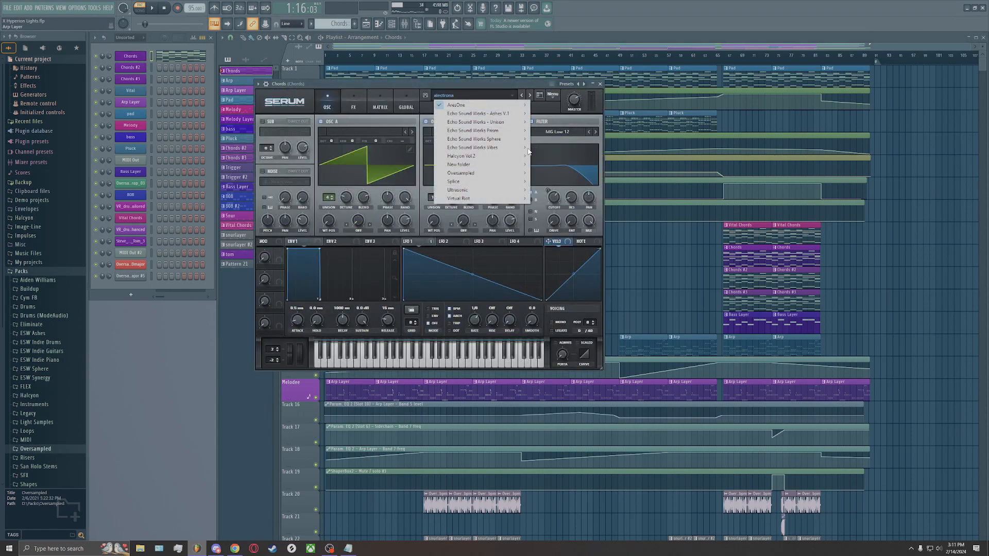
mouse_move(516, 174)
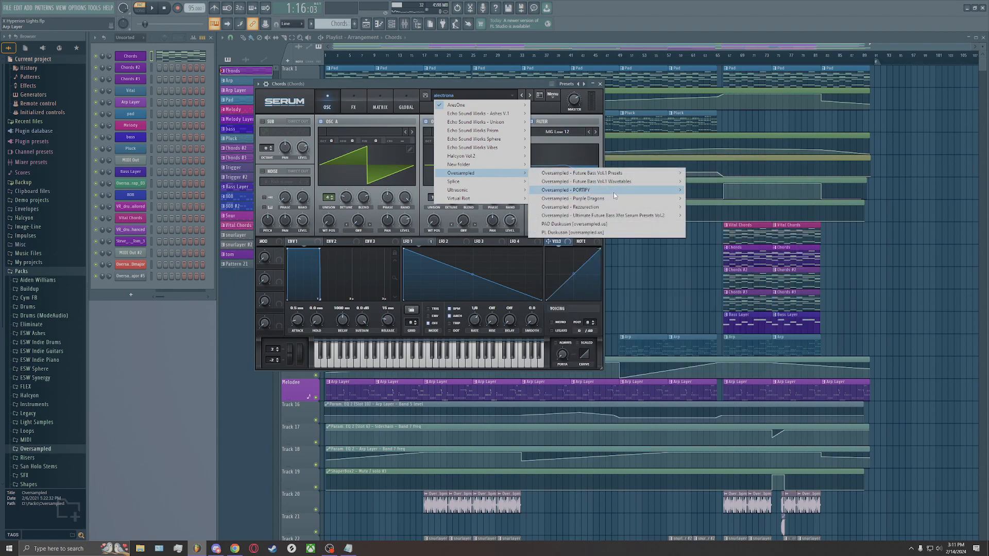
mouse_move(615, 191)
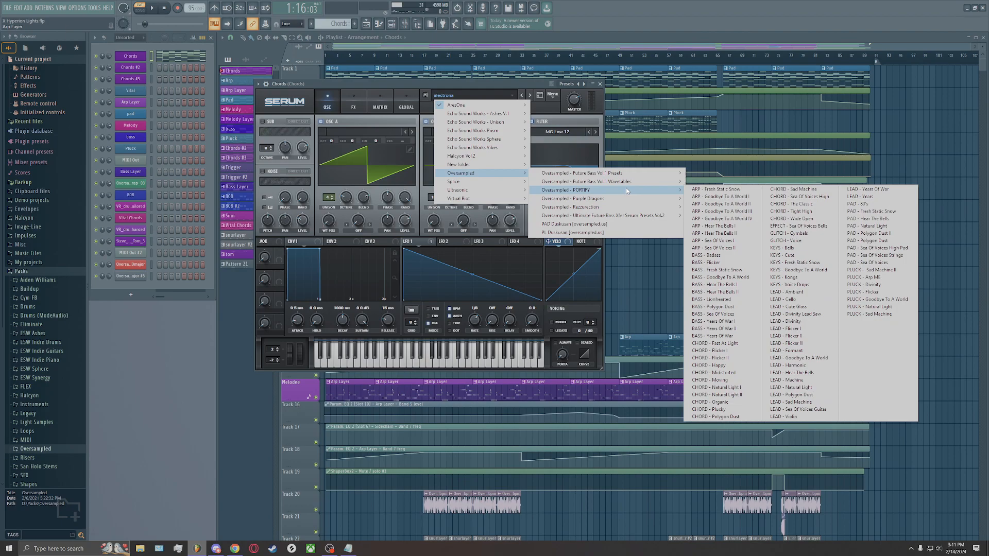
left_click(728, 350)
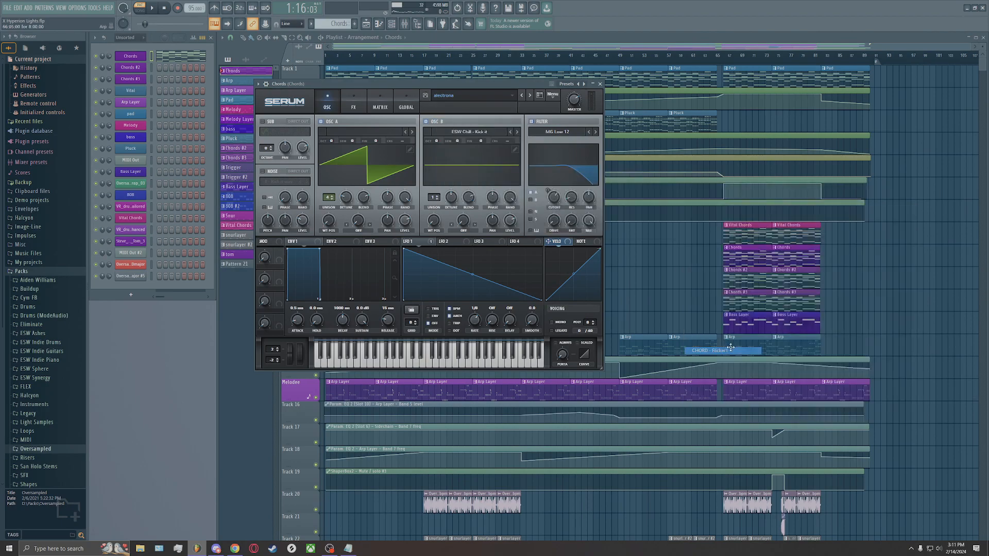
key("space")
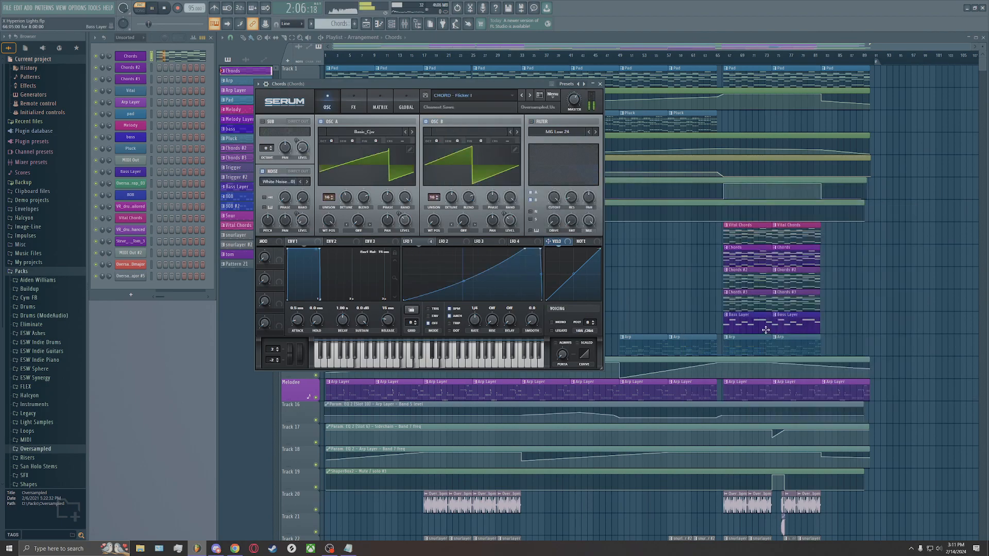
left_click(600, 84)
key("space")
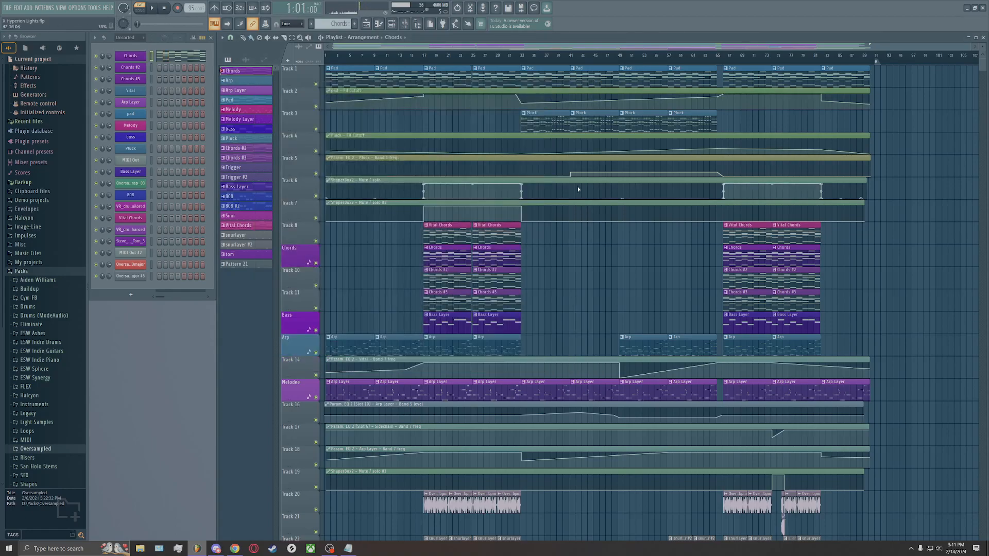
Select and preview the Chords #2 pattern, view its Serum patch while playing it again, and close the synth
left_click(450, 275)
key("space")
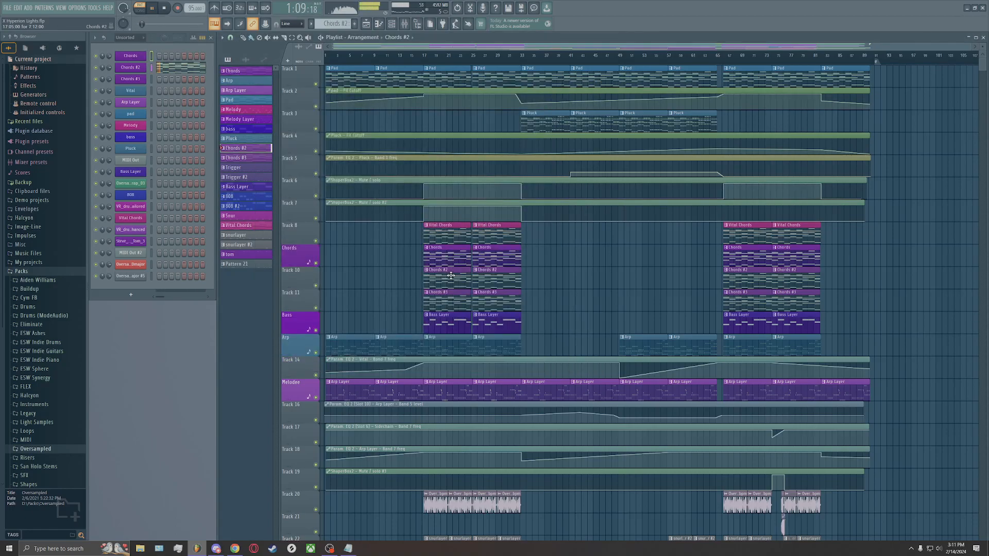
key("space")
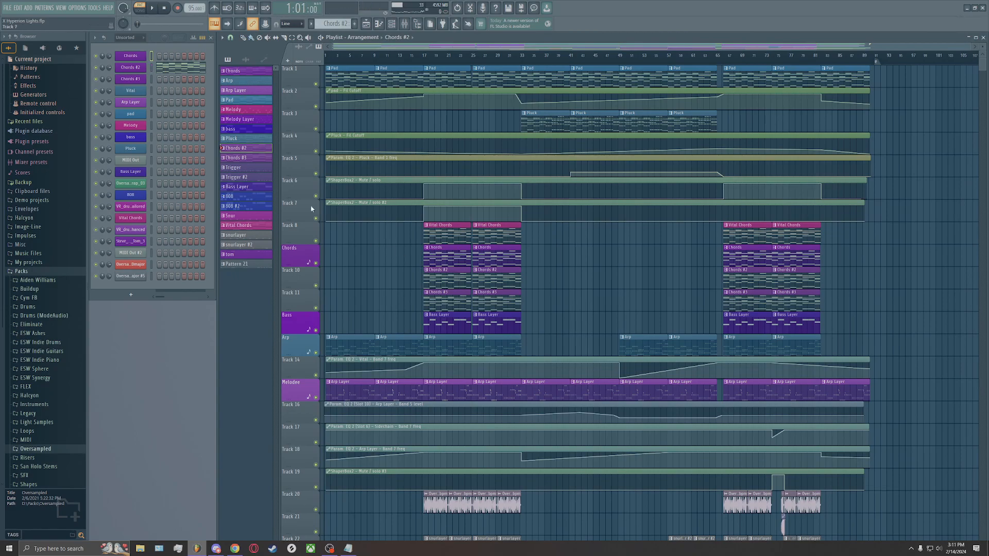
left_click(135, 68)
key("space")
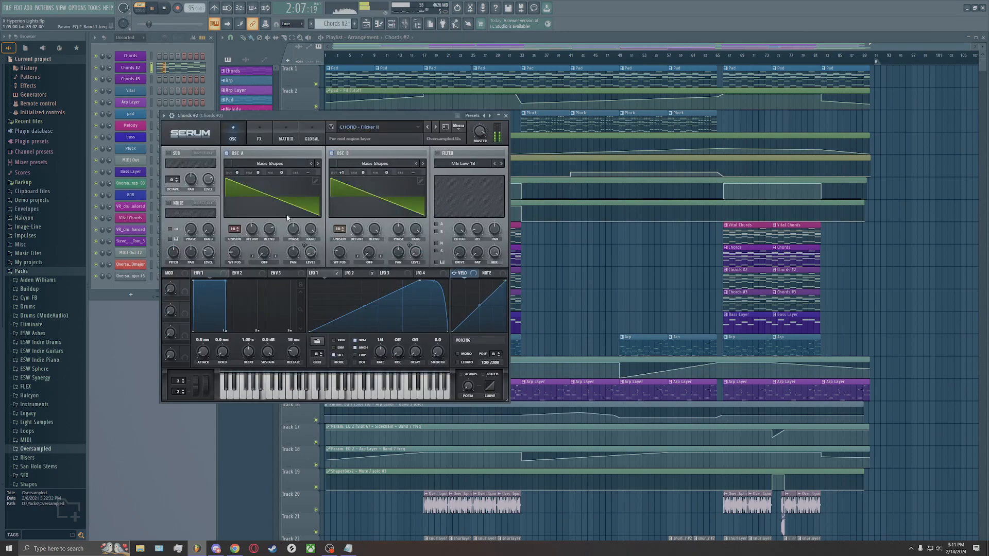
left_click(506, 116)
key("space")
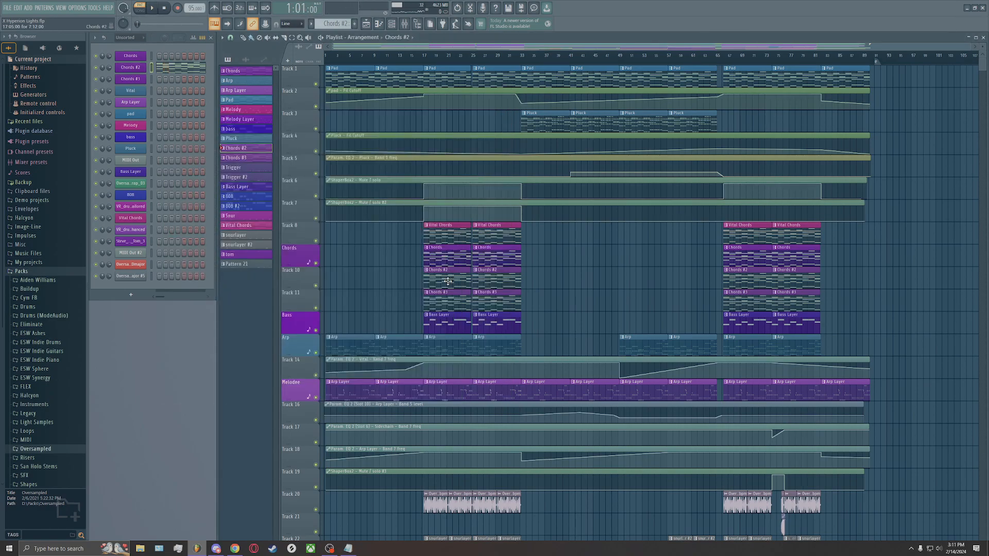
Select the Chords #3 pattern, preview it and open the Chords #3 channel's Serum synth
left_click(449, 298)
key("space")
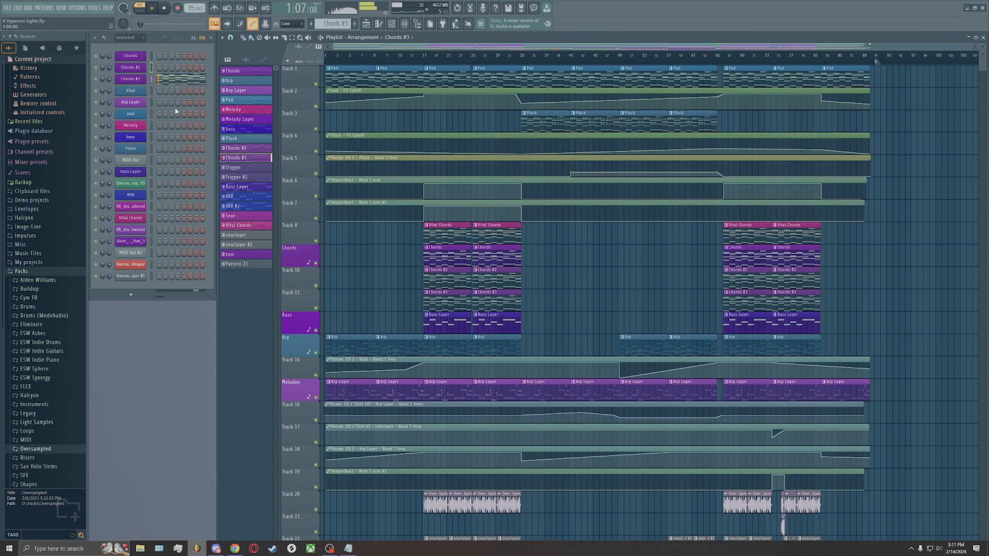
key("space")
left_click(135, 80)
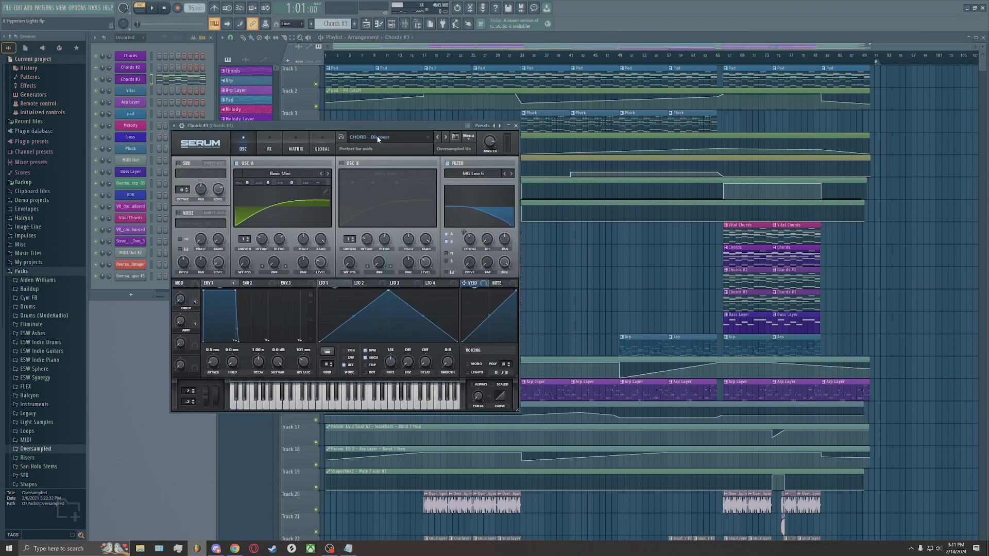
Preview the Chords #3 pattern twice while viewing its CHORD - Discover preset, and close the Serum window
key("space")
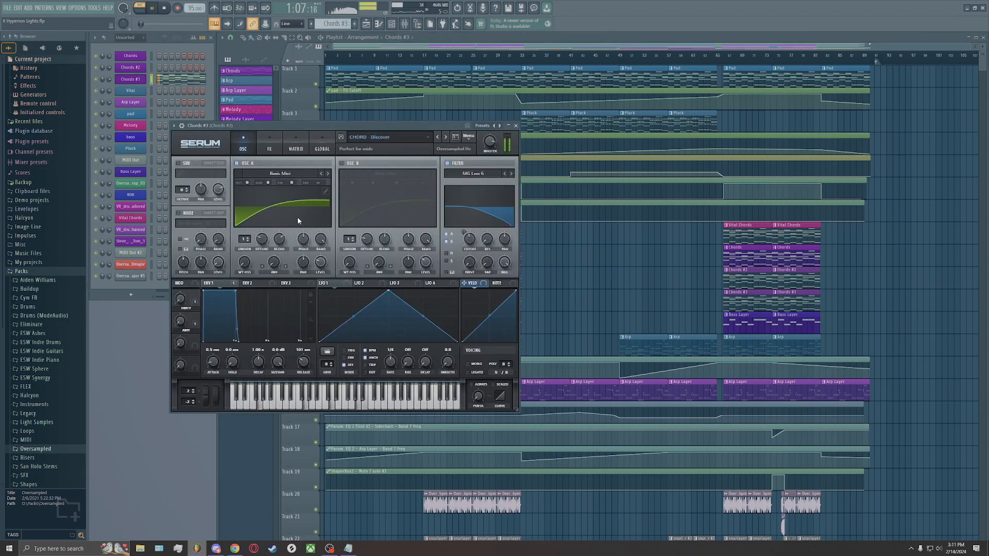
key("space")
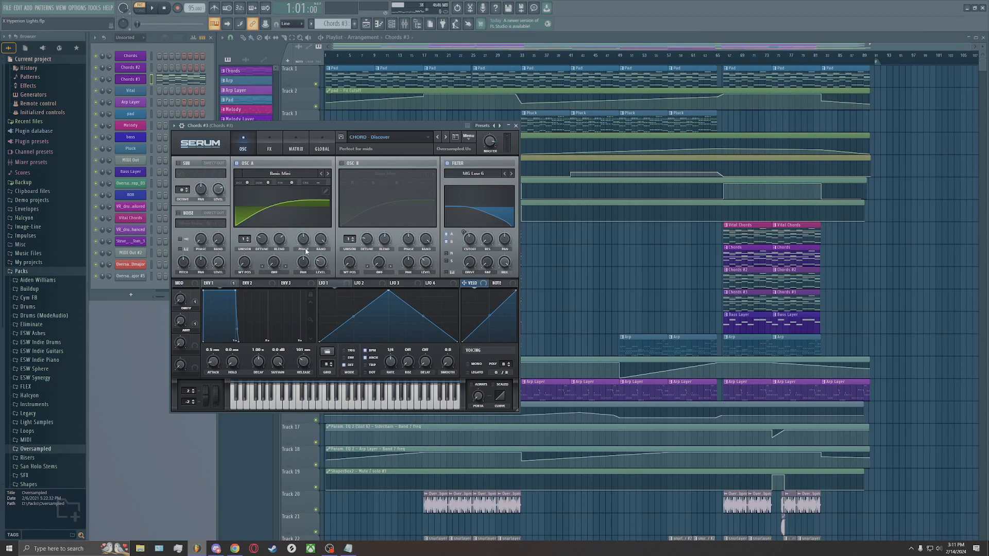
key("space")
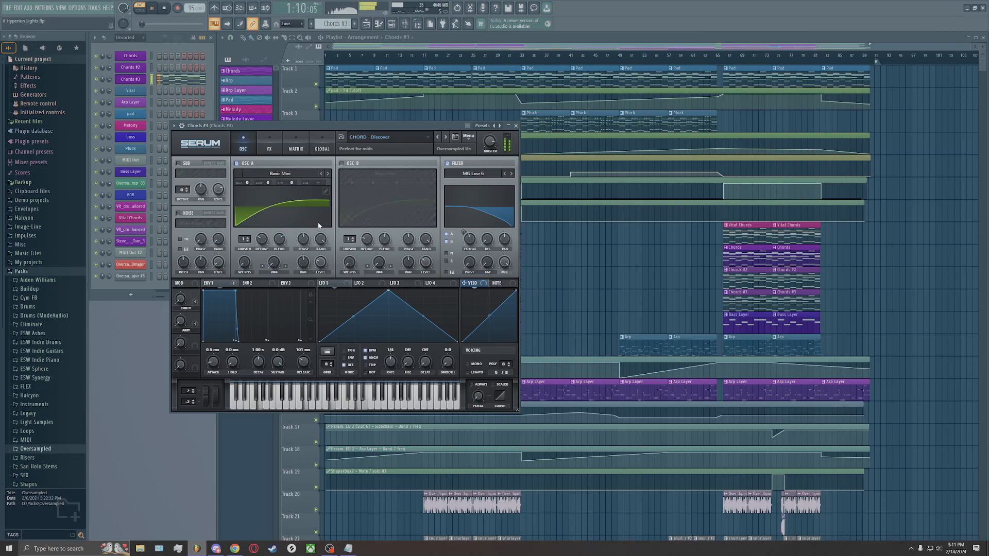
key("space")
left_click(515, 125)
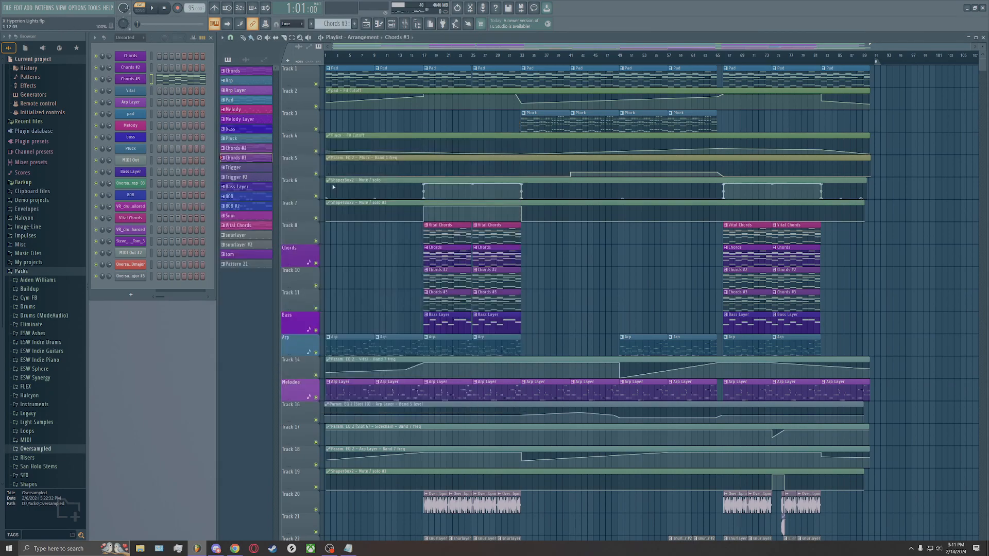
Select and preview the Bass Layer pattern, view the Serum patch on its channel and close the synth
left_click(466, 317)
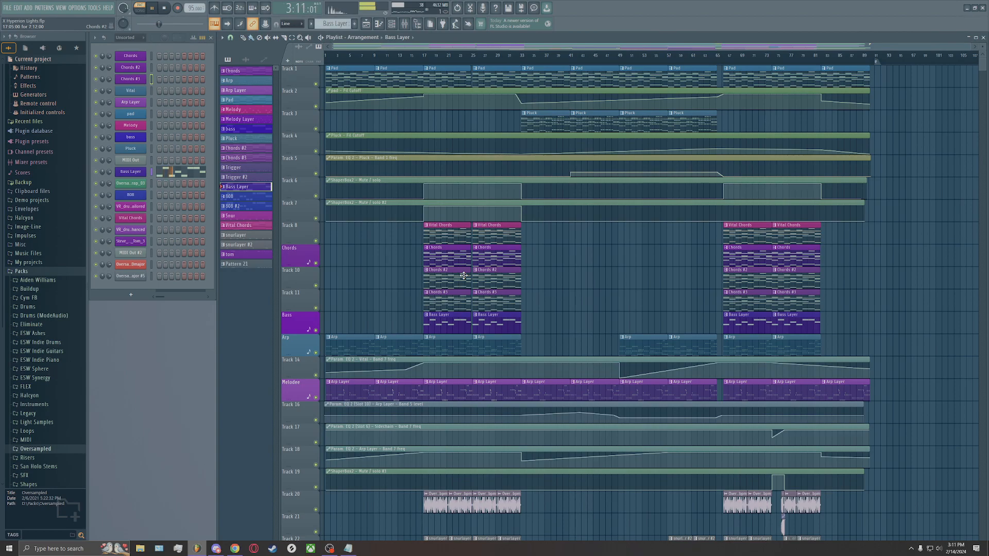
key("space")
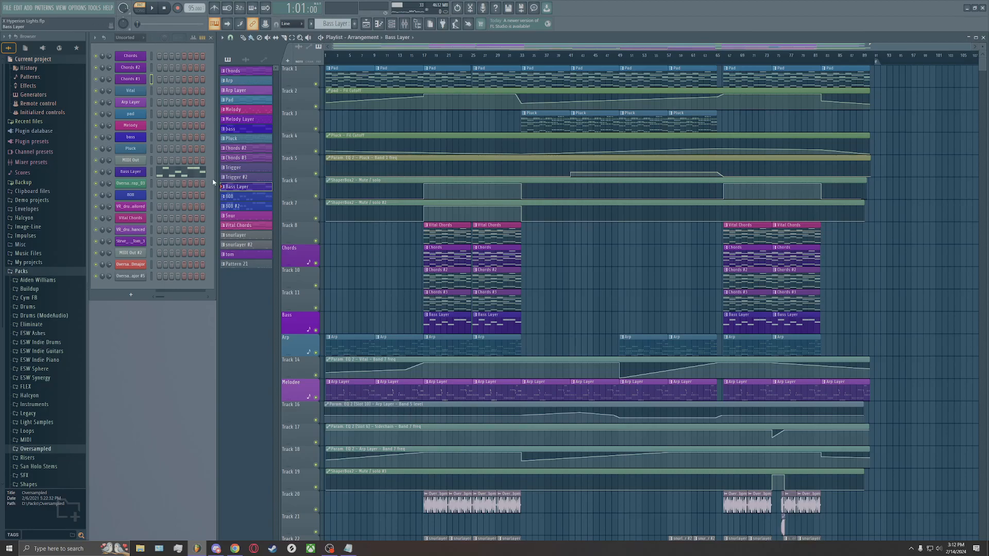
left_click(131, 173)
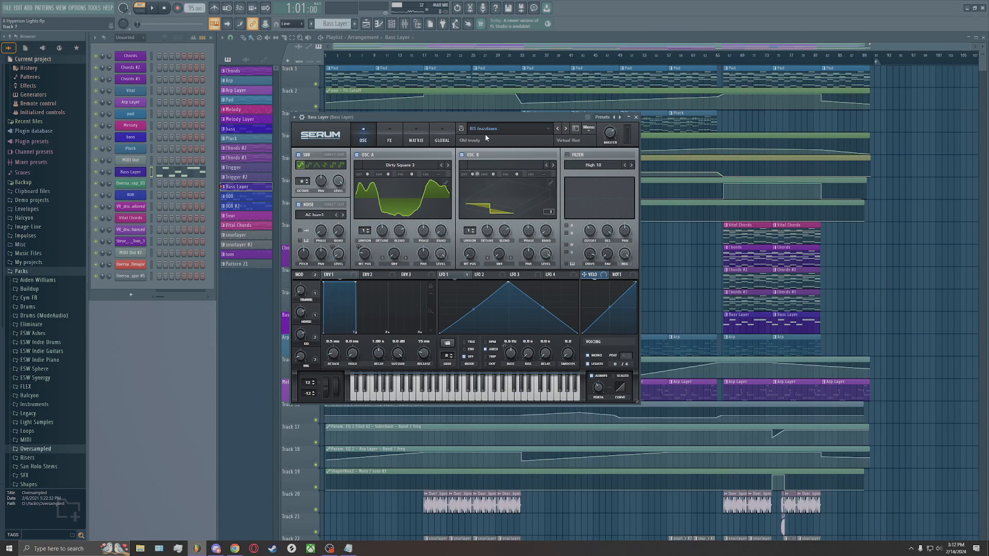
left_click(636, 117)
Show the mixer and inspect the Bass Layer track's Fruity parametric EQ 2 during playback, closing the EQ and stopping playback
left_click(404, 24)
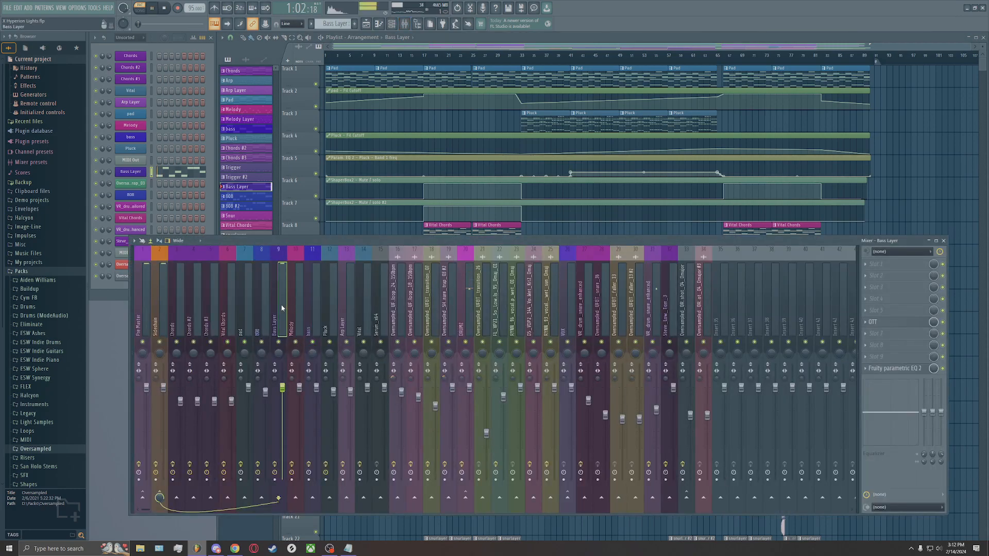
left_click(895, 368)
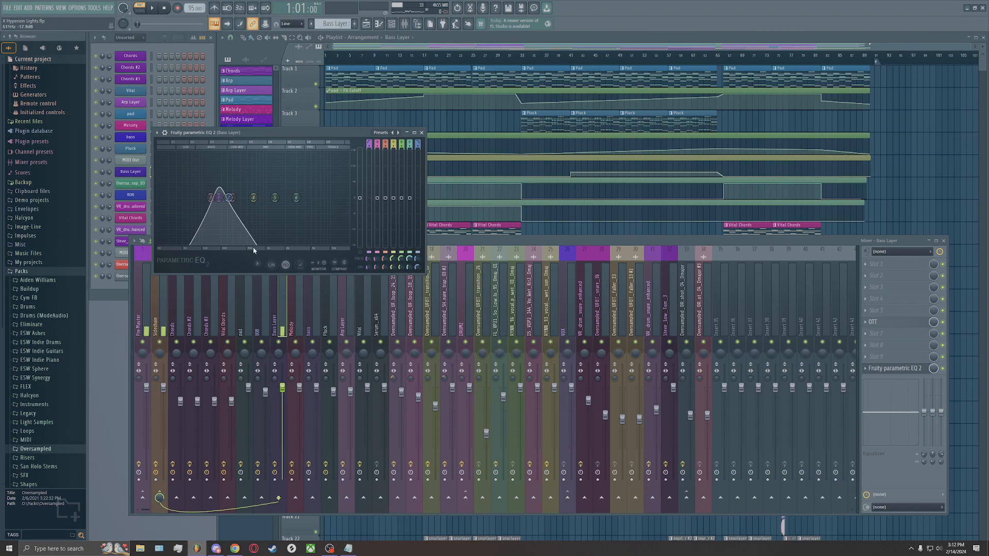
key("space")
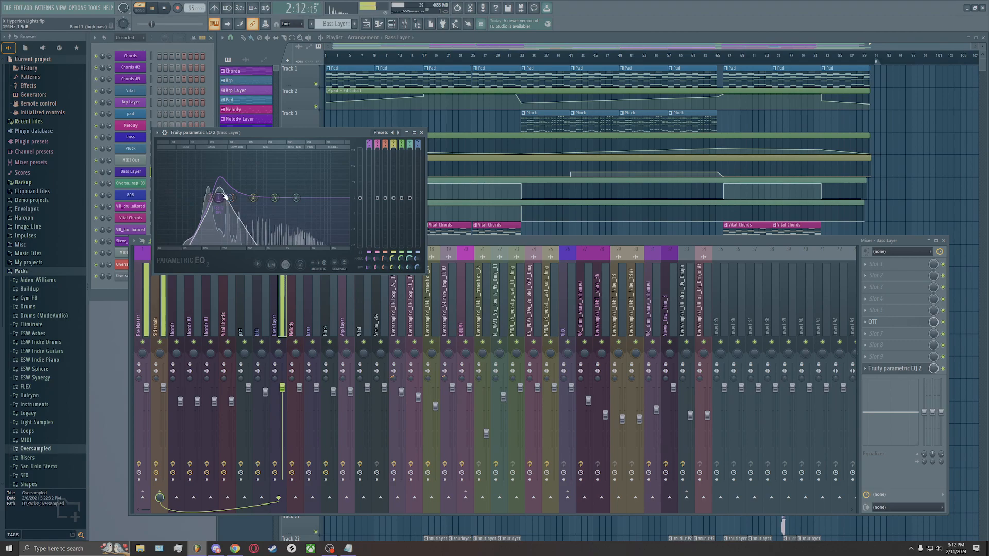
left_click(422, 133)
key("space")
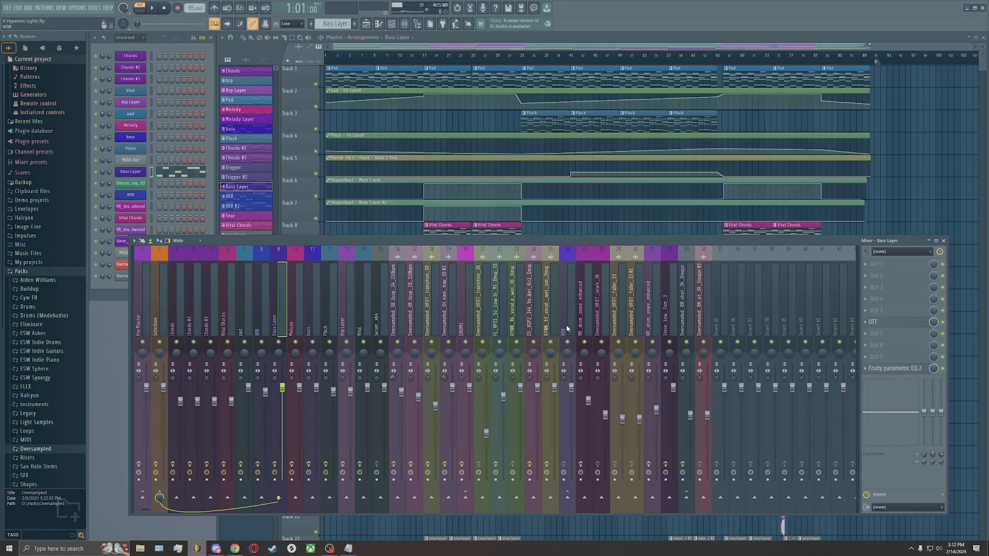
Move the mixer lower, play the Vital Chords pattern and inspect the Fruity parametric EQ 2 on its mixer track
left_click_drag(531, 239, 535, 275)
left_click(486, 241)
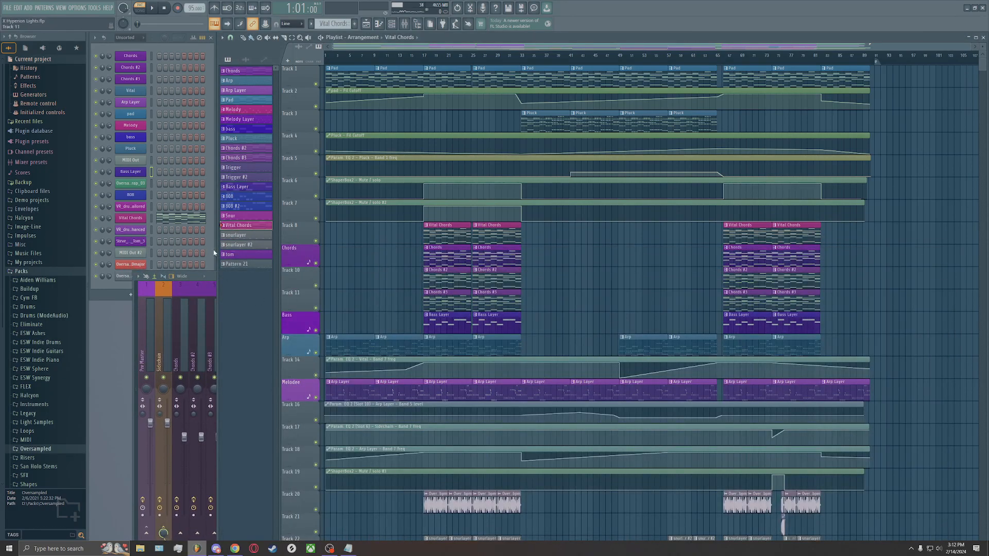
key("space")
left_click(214, 277)
left_click(236, 332)
left_click(894, 405)
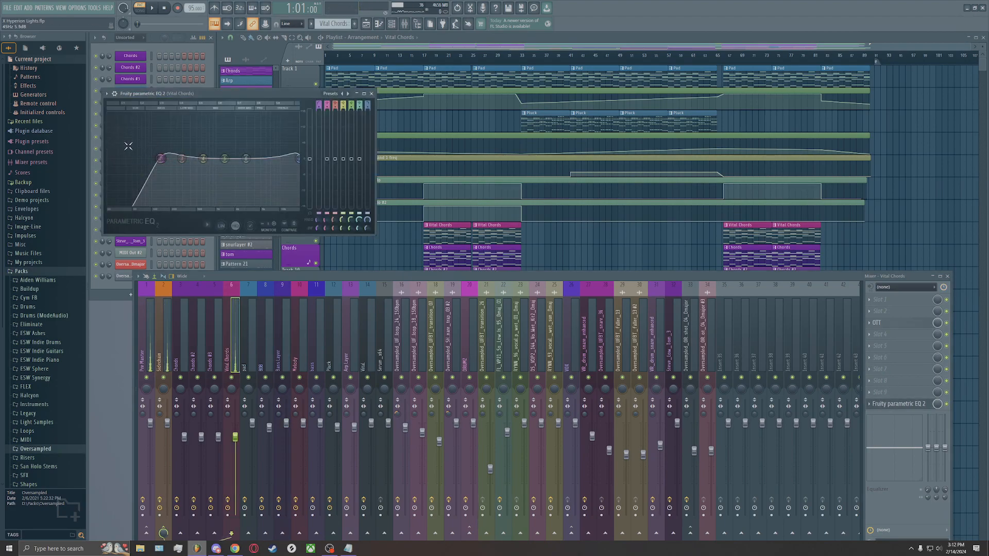
left_click(371, 94)
Play the Chords pattern, inspect the Fruity parametric EQ 2 curve on the Chords mixer track and close the EQ
left_click(439, 254)
key("space")
left_click(211, 278)
left_click(181, 357)
key("space")
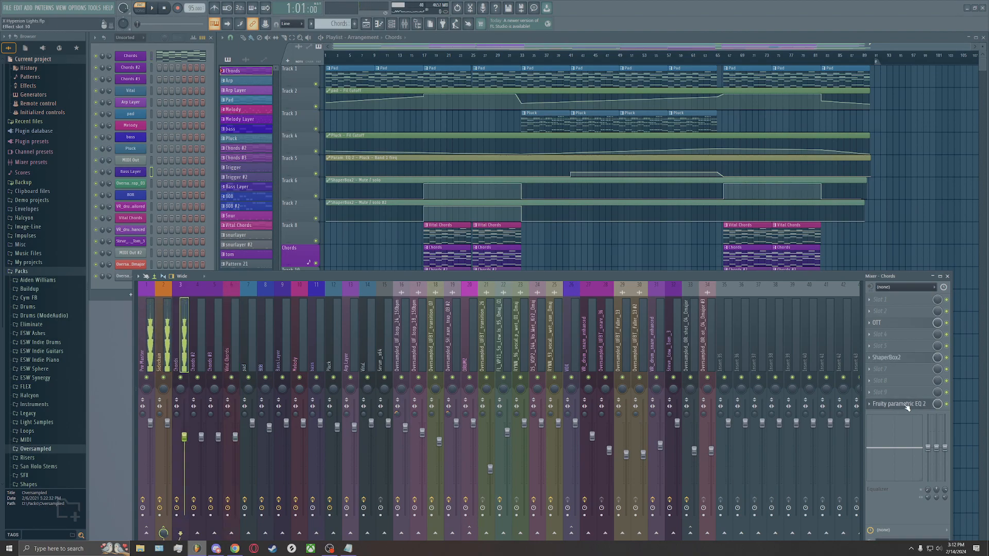
left_click(899, 405)
left_click_drag(589, 184, 588, 182)
key("space")
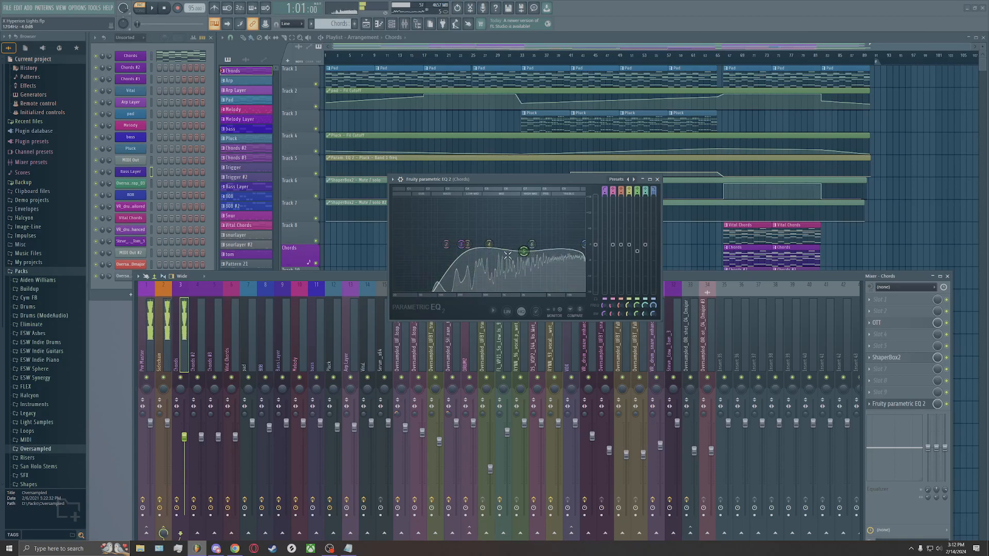
key("space")
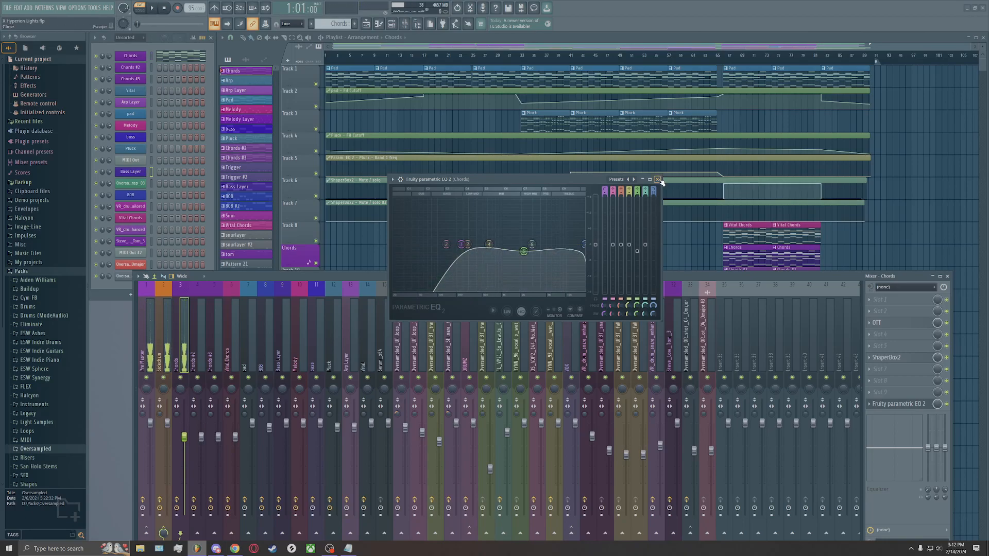
left_click(658, 180)
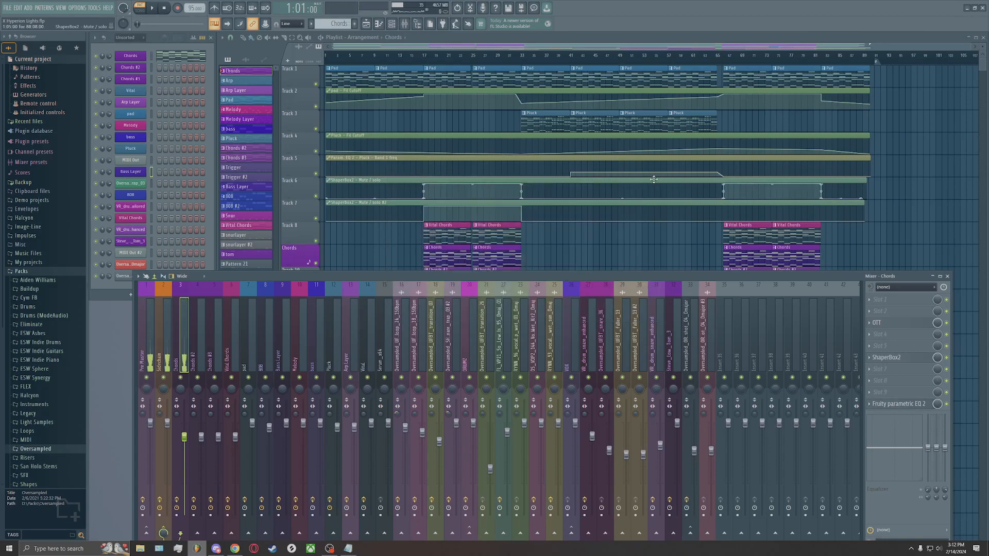
Solo the four chord tracks (Vital Chords to Chords #3) in the playlist and play the arrangement from bar 17
left_click(424, 58)
right_click(316, 241)
left_click_drag(316, 263, 316, 308)
left_click(317, 309)
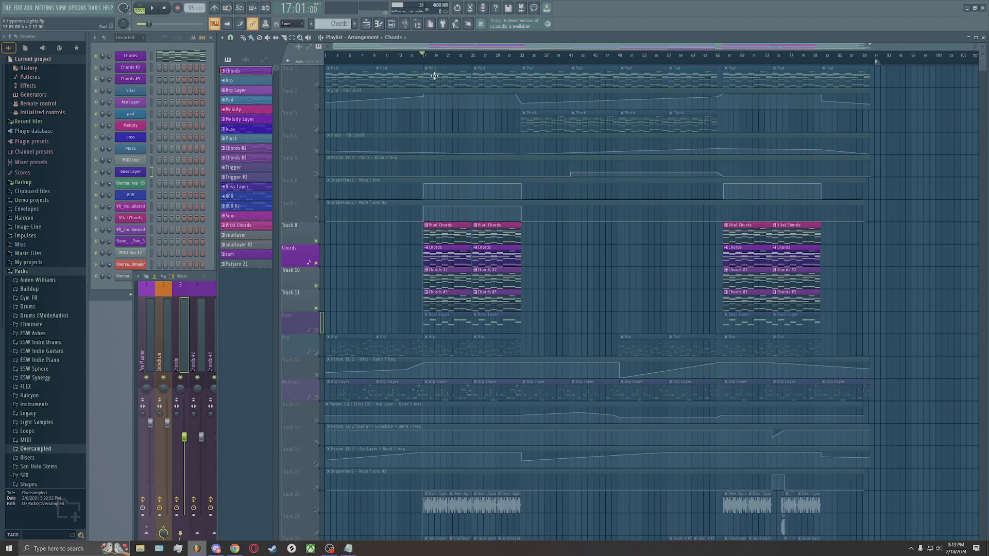
scroll(427, 73, "up", 3)
key("space")
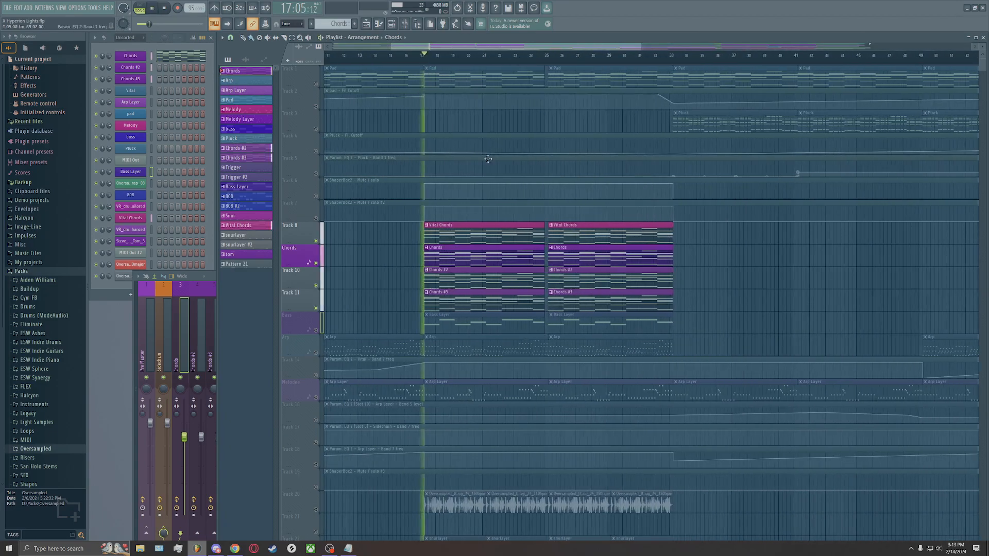
key("space")
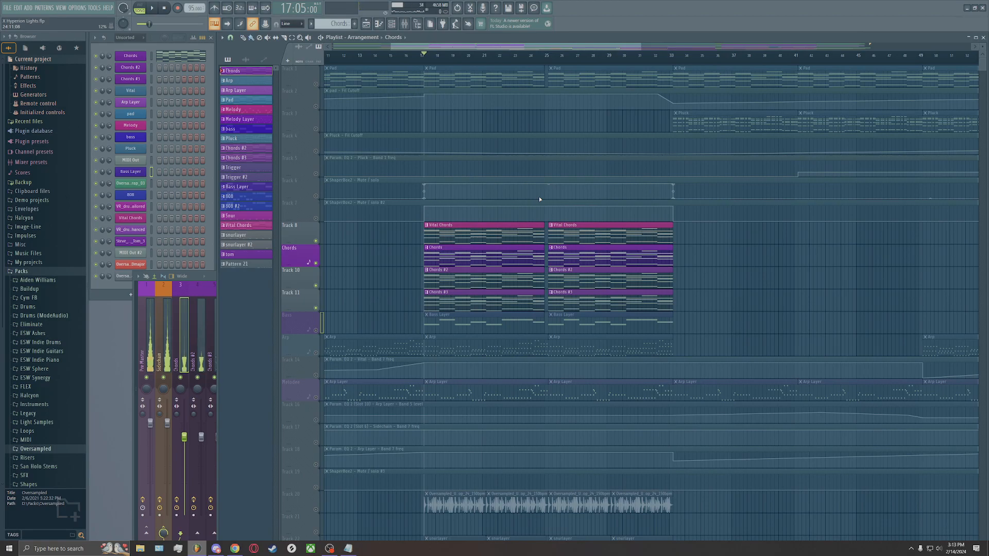
key("space")
key("space")
Unmute the Bass track alongside the soloed chord tracks and play the drop
left_click(316, 331)
key("space")
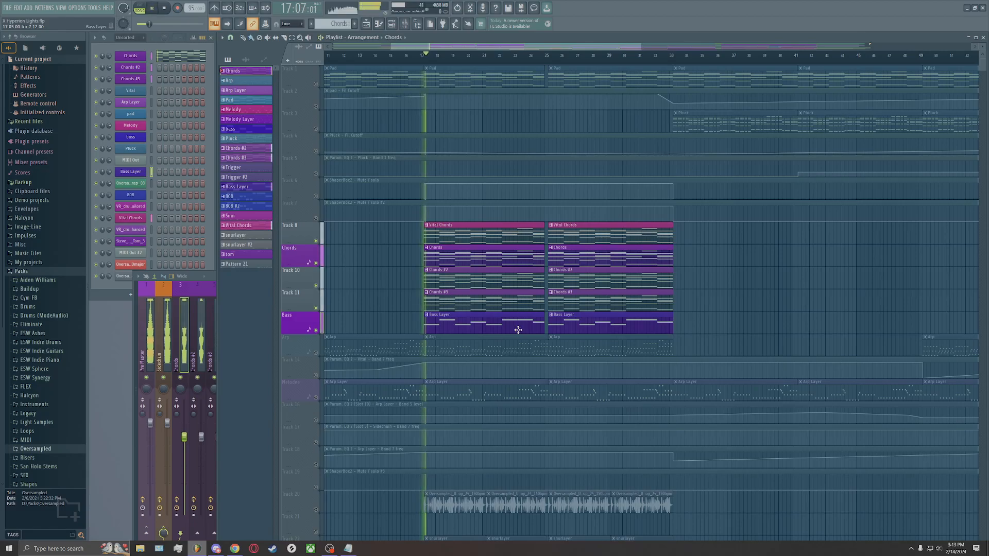
scroll(499, 318, "down", 3)
key("space")
Unmute Track 24 with the 808 clips and play it together with the chords and bass layer
scroll(470, 309, "down", 3)
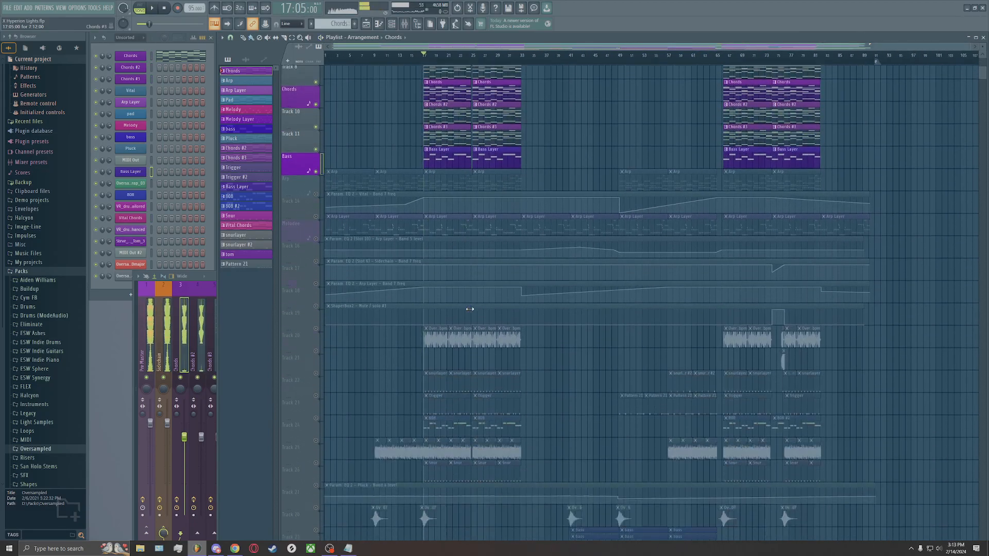
scroll(470, 309, "down", 1)
scroll(472, 310, "up", 7)
scroll(475, 309, "down", 2)
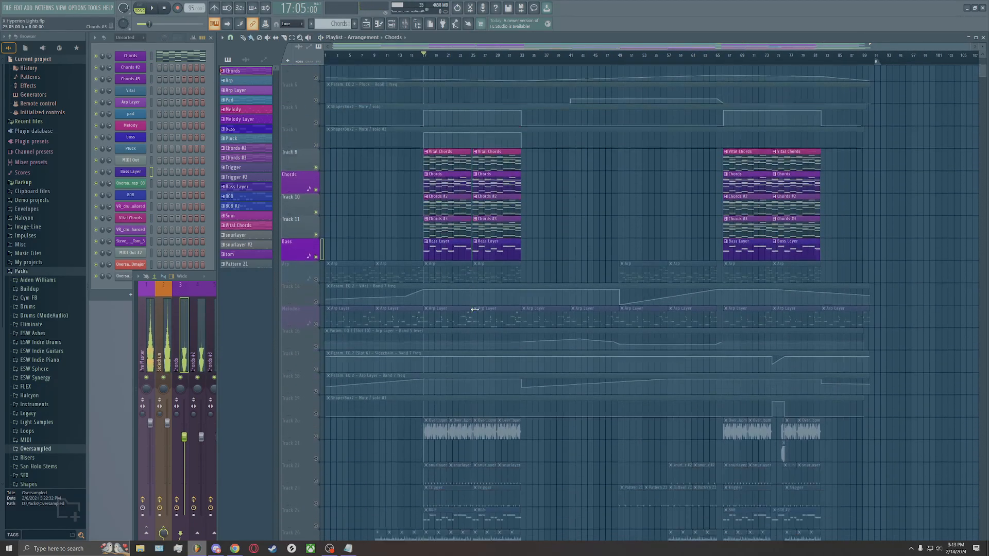
scroll(474, 310, "down", 3)
scroll(475, 311, "up", 5)
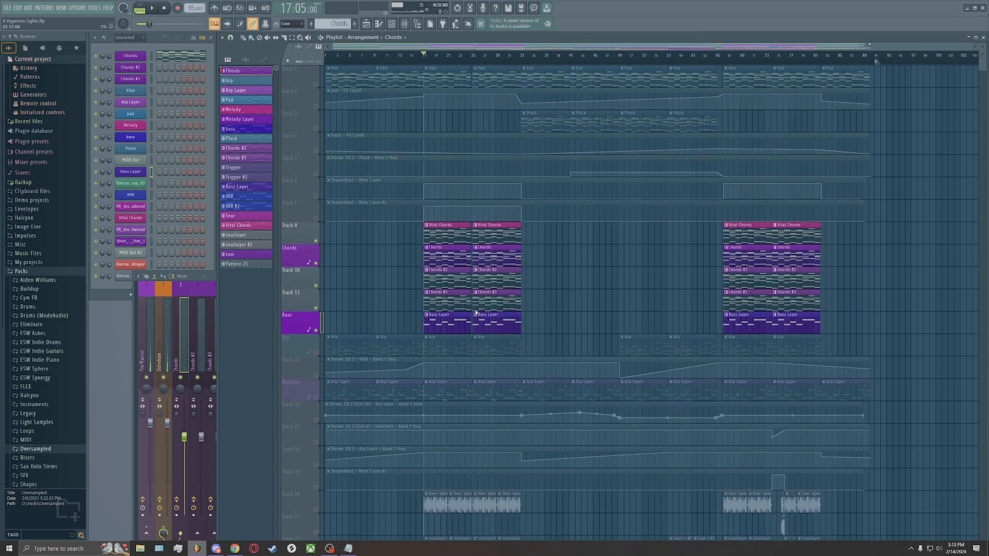
scroll(475, 311, "down", 5)
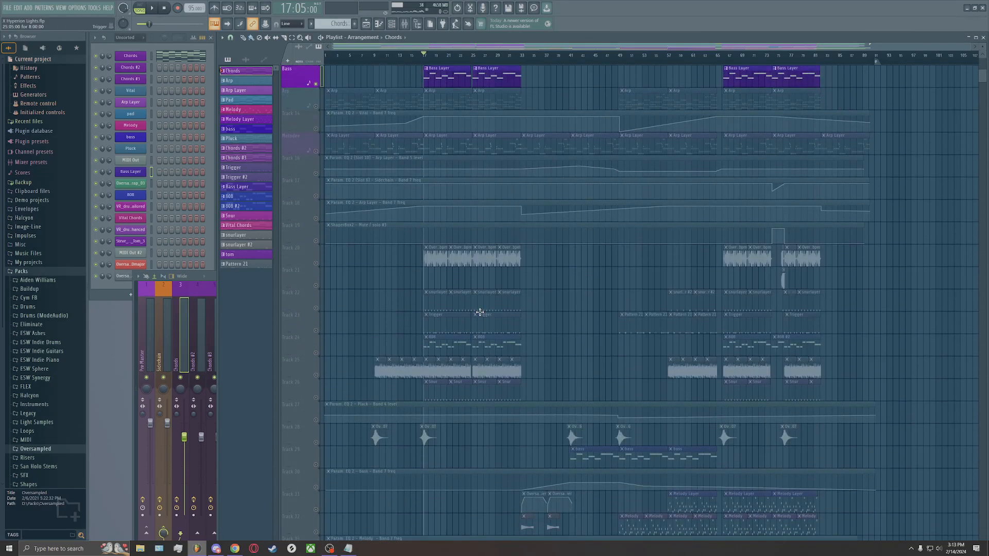
left_click(317, 354)
key("space")
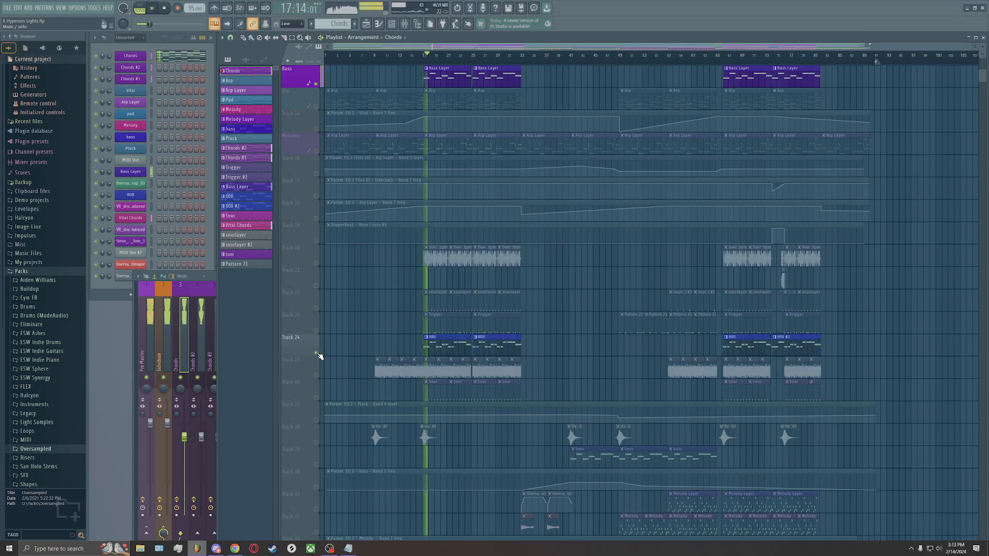
key("space")
Restore all playlist tracks and play the drop with and without the 808 track, leaving Track 24 enabled
right_click(318, 354)
key("space")
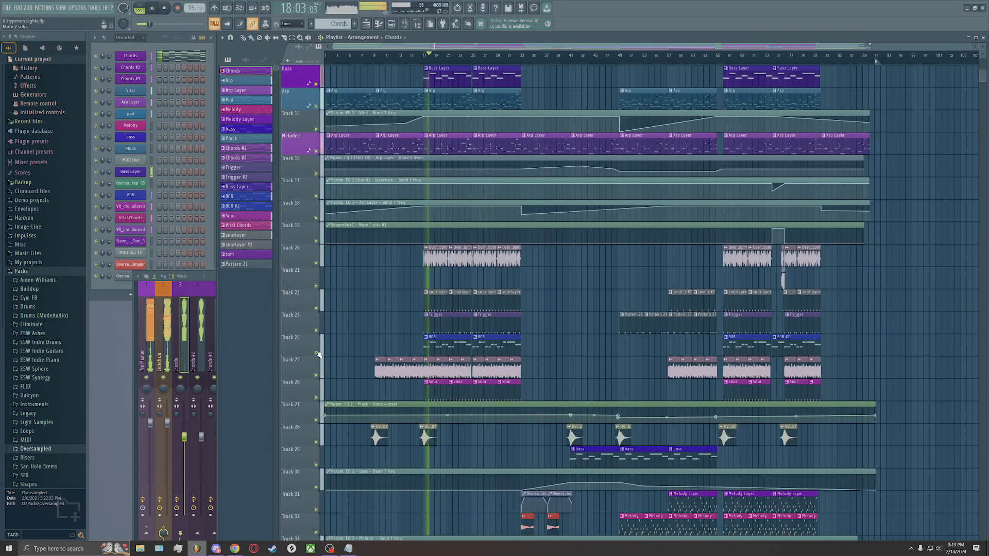
left_click(318, 354)
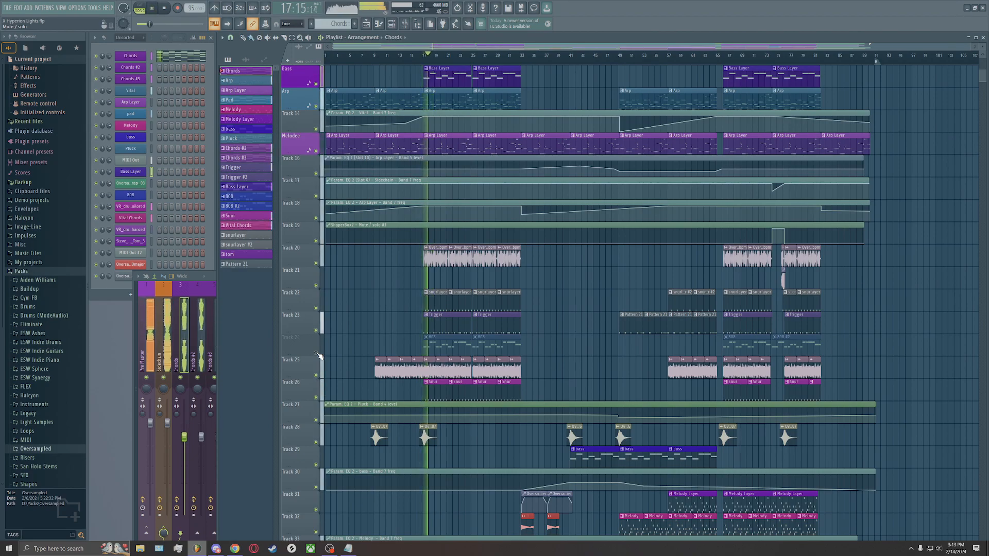
key("space")
left_click(317, 354)
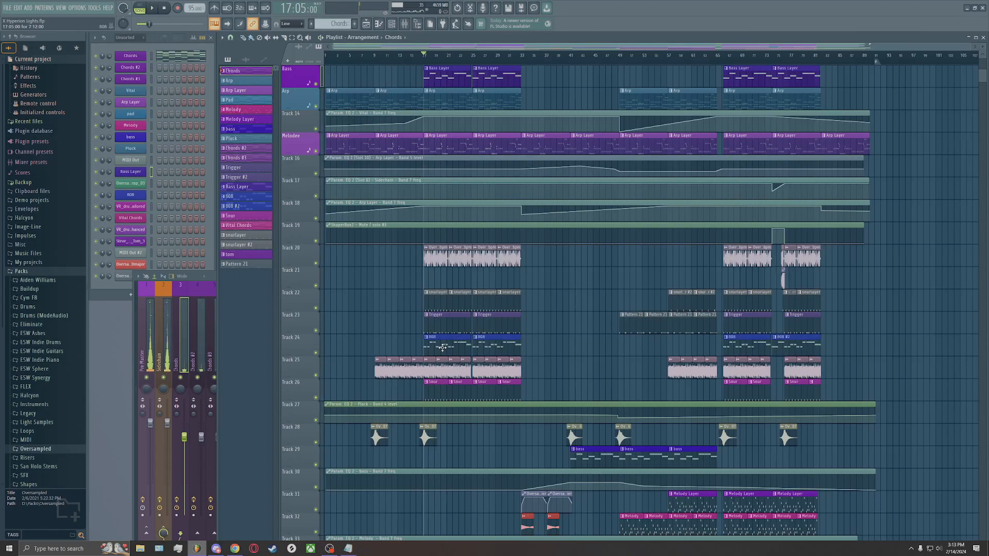
Open the 808 clip's notes in the piano roll and preview the 808 pattern on its own
double_click(443, 348)
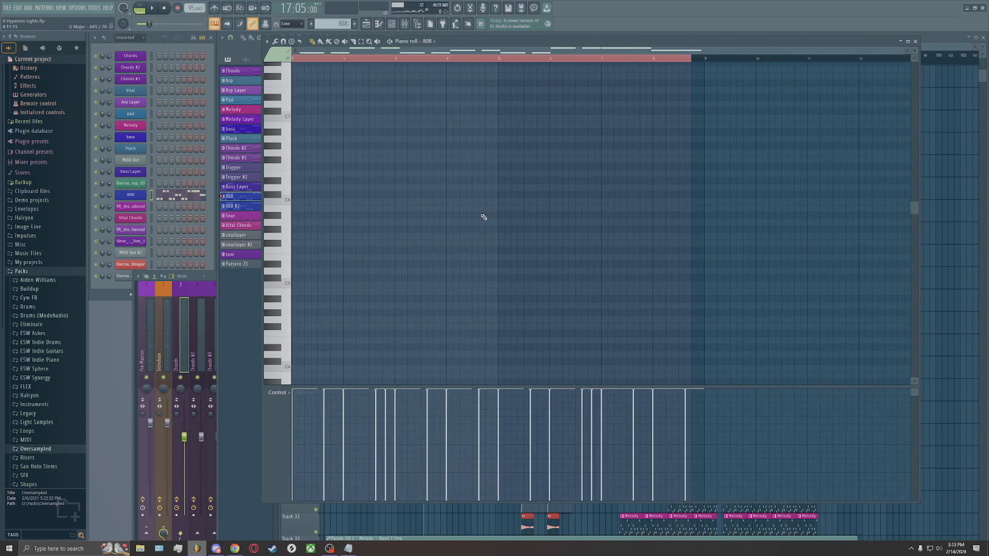
scroll(487, 216, "up", 1)
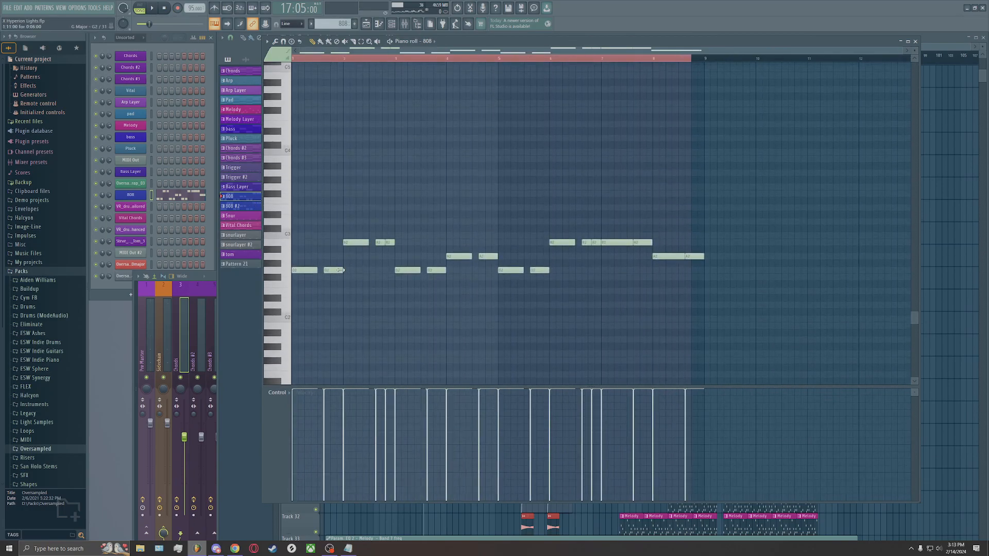
left_click(393, 44)
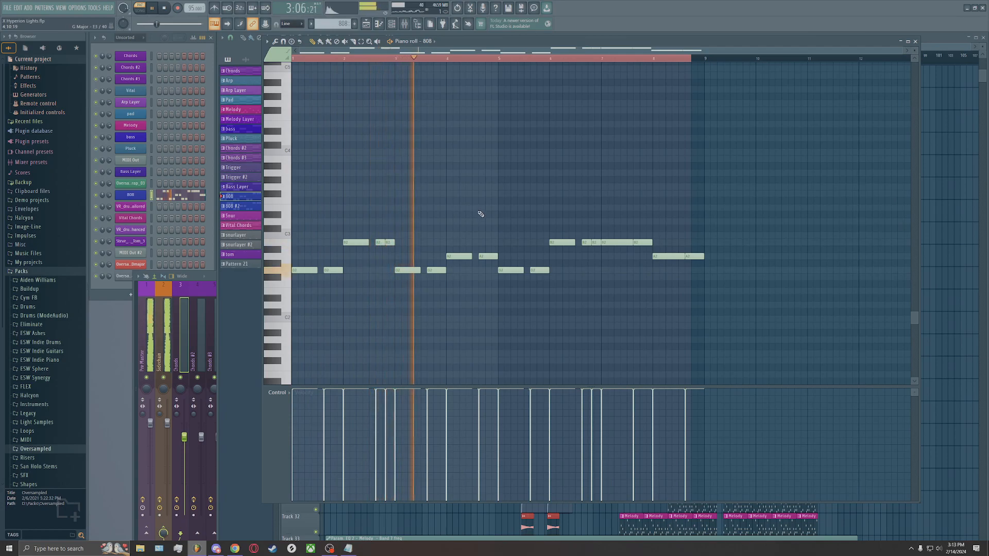
key("space")
View the 808 channel's Serum patch while playing the pattern, and close the synth window
left_click(142, 197)
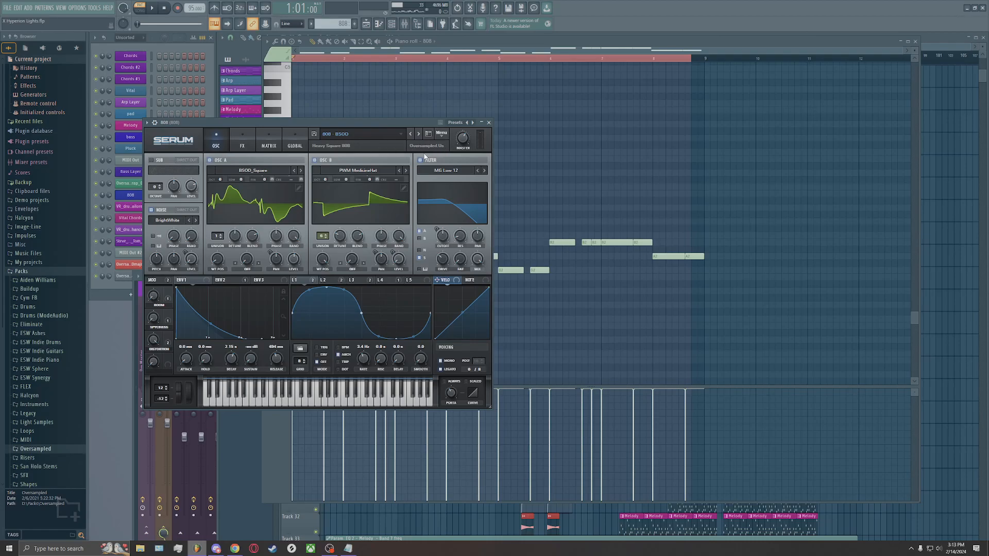
key("space")
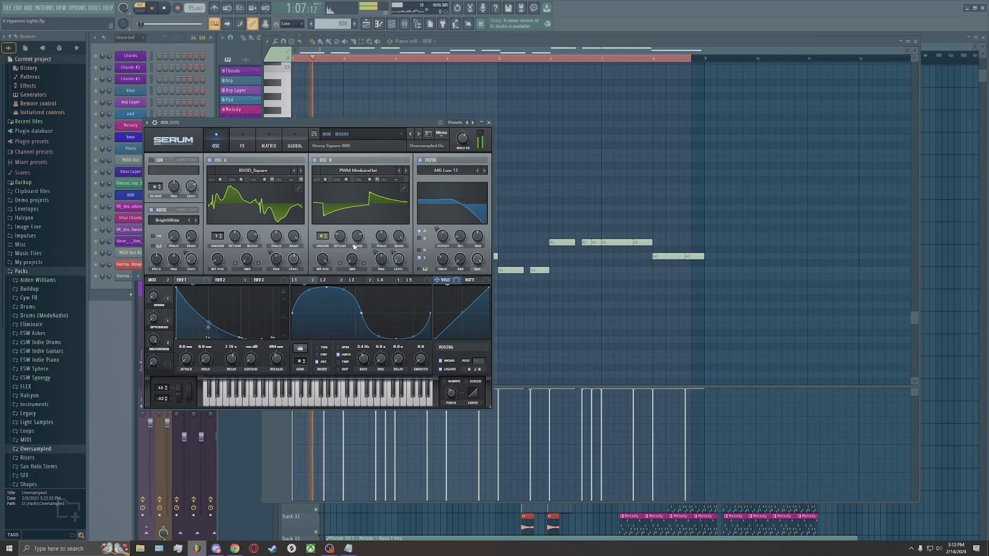
left_click(489, 123)
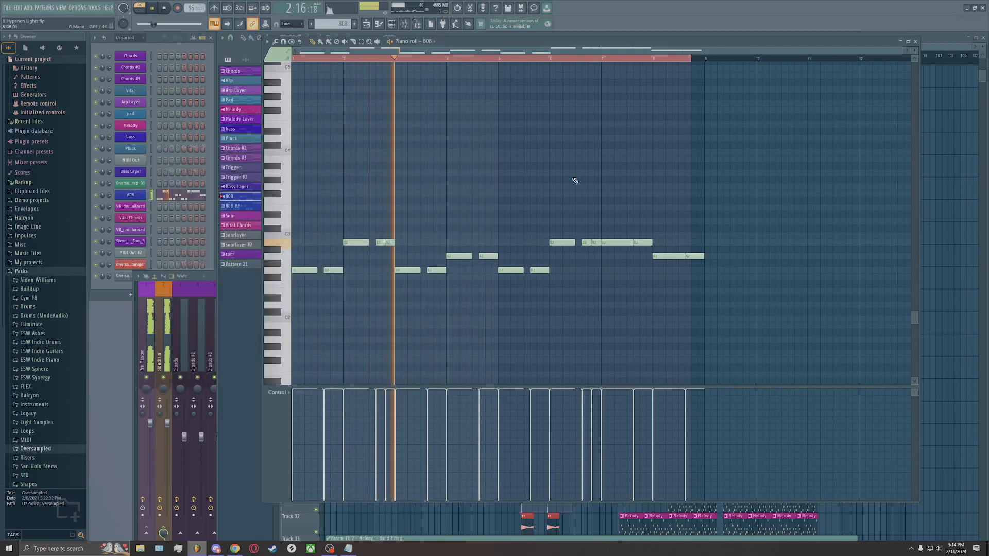
Stop the 808 preview and close its piano roll to return to the playlist
key("space")
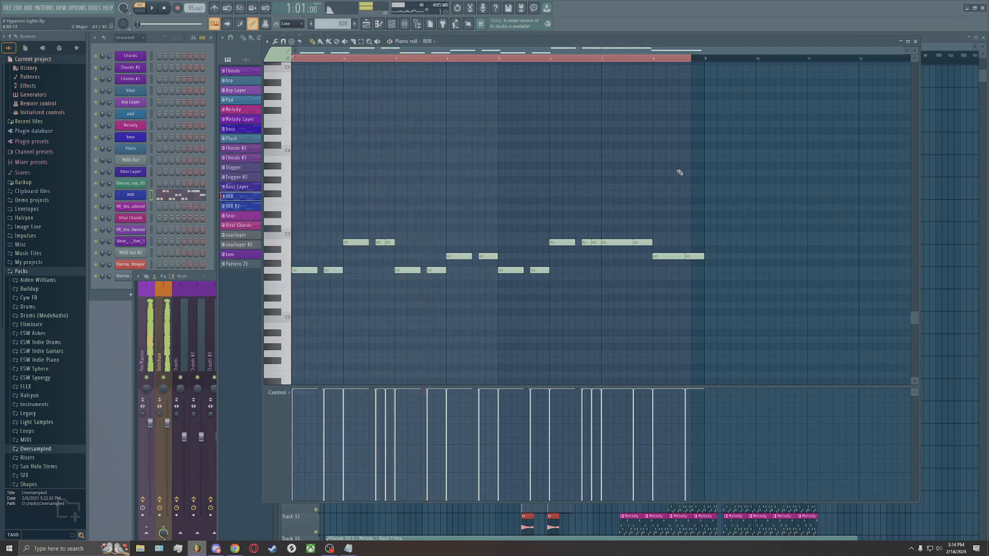
left_click(917, 42)
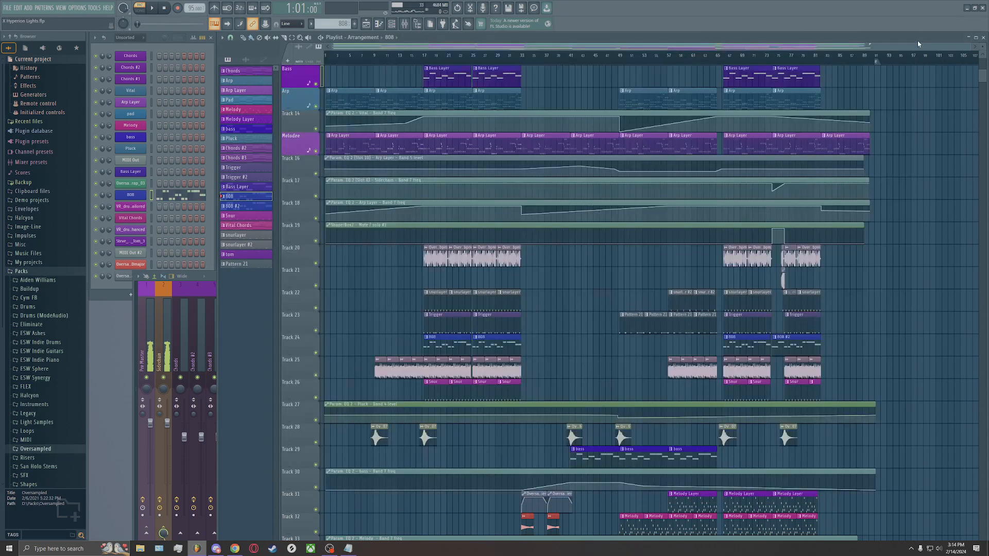
Solo Track 25 with the Oversampled_UFBT_top_loop_18_150bpm clips and play it from the drop at bar 17
scroll(608, 273, "down", 3)
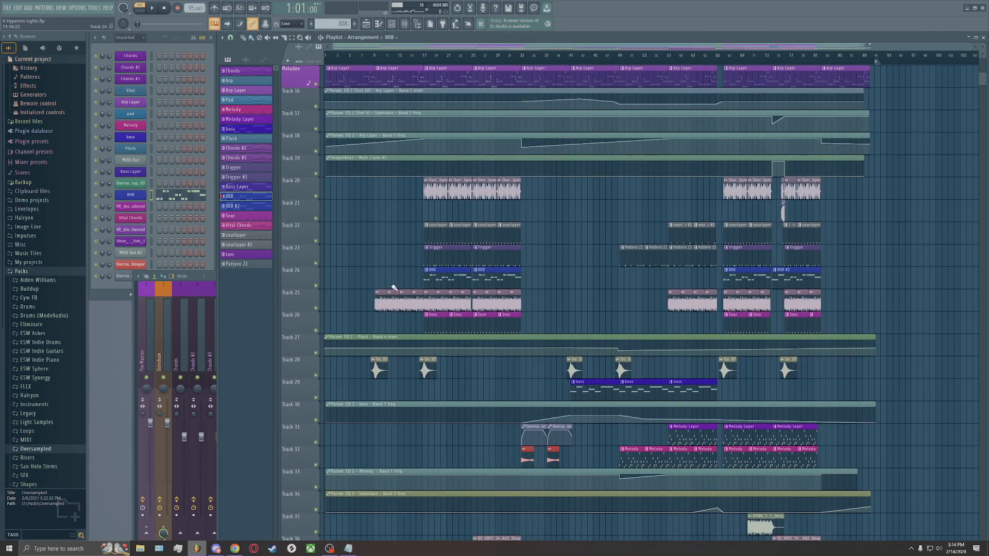
scroll(394, 288, "up", 5)
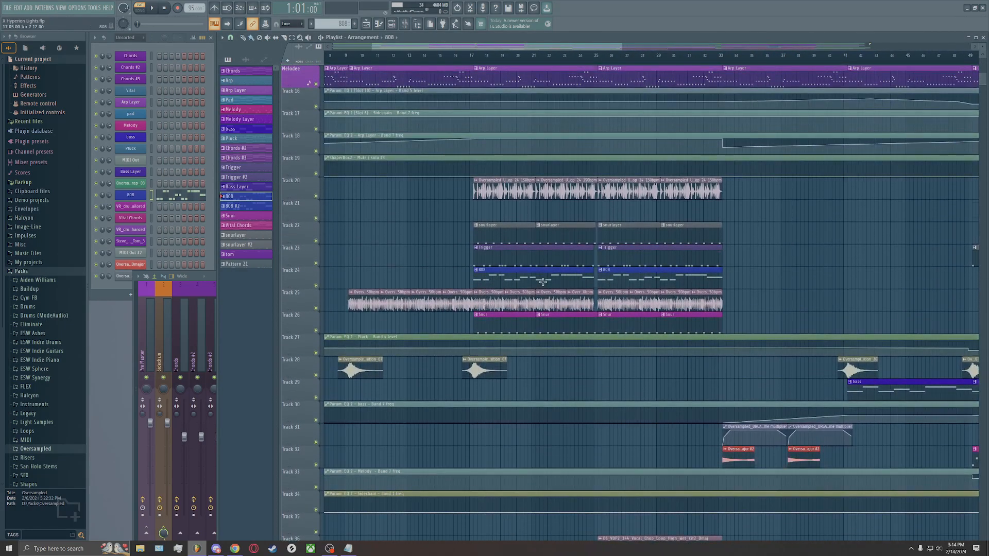
scroll(554, 290, "up", 4)
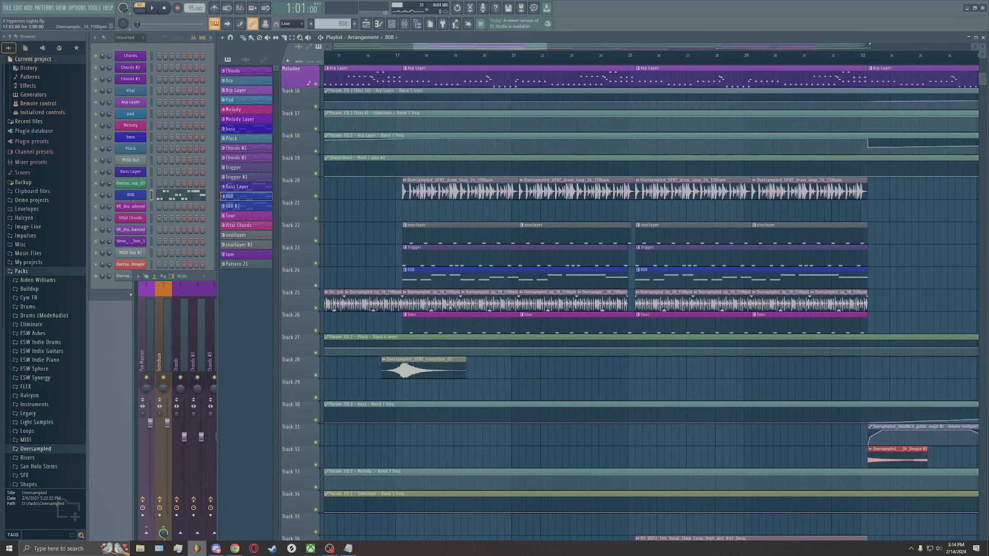
left_click(404, 305)
left_click(380, 57)
scroll(382, 147, "up", 4)
left_click(386, 62)
scroll(373, 289, "down", 2)
right_click(316, 308)
key("space")
scroll(334, 306, "down", 2)
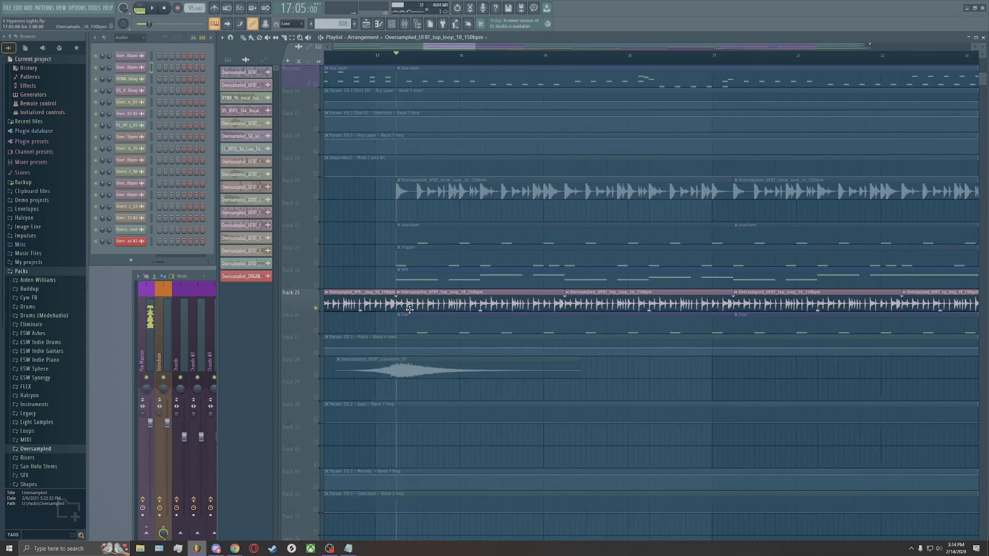
Unmute Track 20 and play its drum loop together with the top loop over the first drop
left_click(317, 196)
key("space")
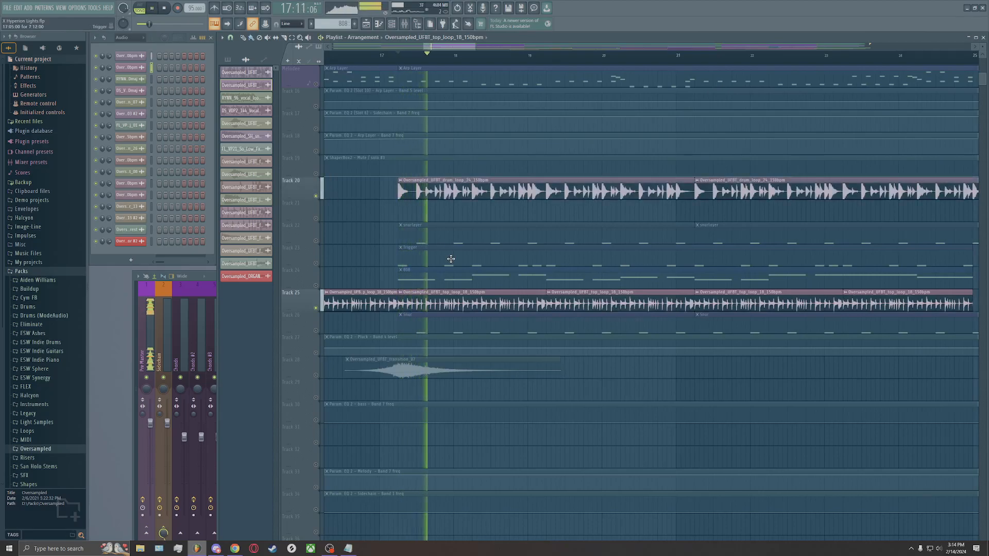
scroll(465, 259, "down", 3)
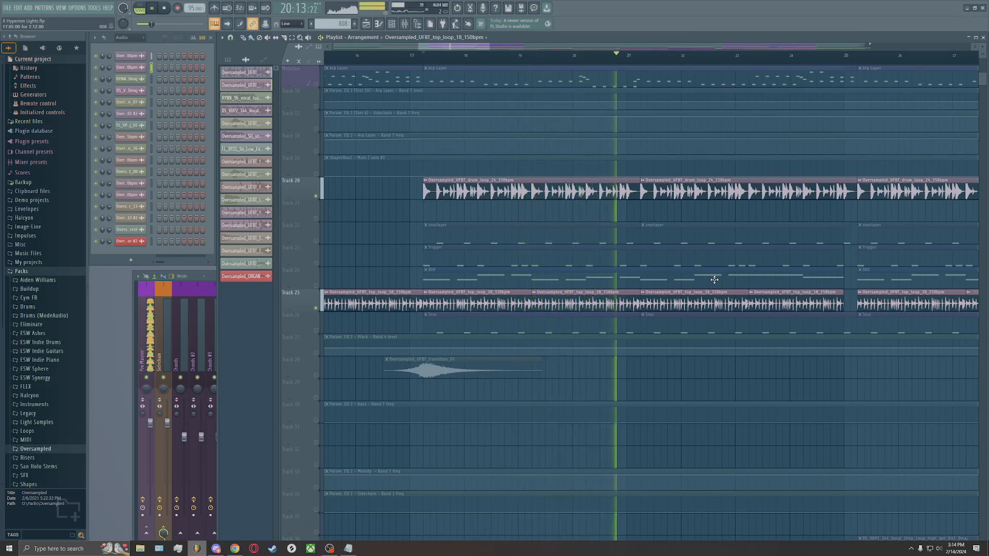
key("space")
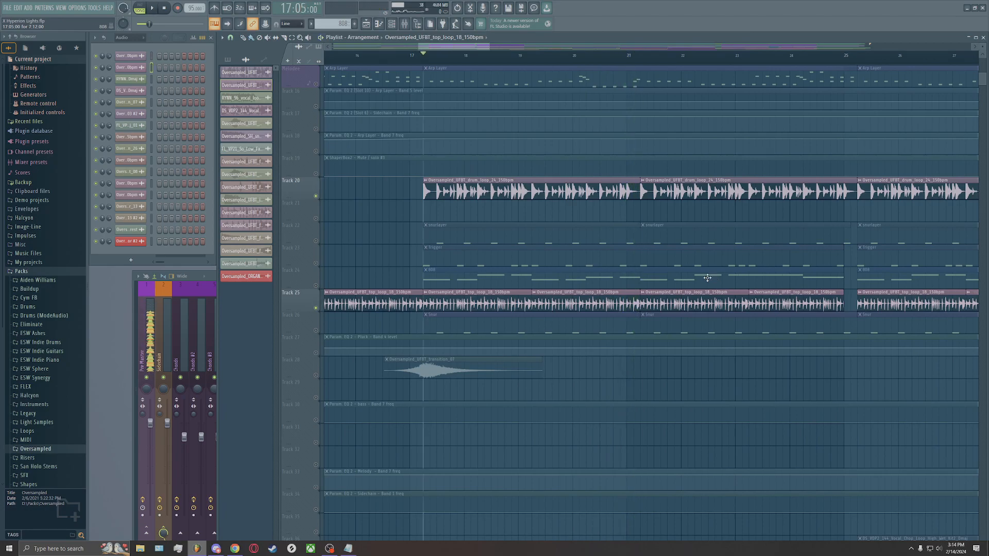
scroll(477, 216, "down", 4)
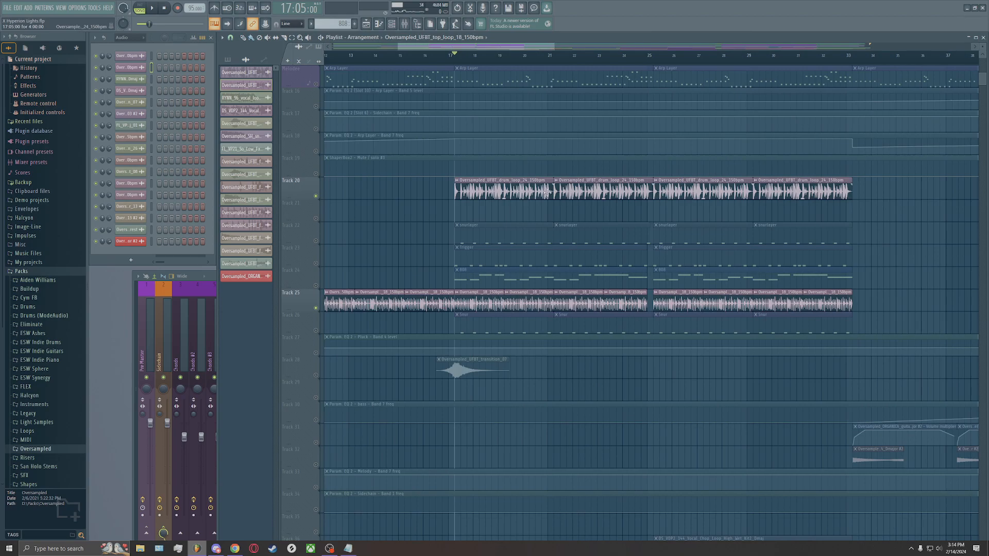
scroll(458, 197, "up", 4)
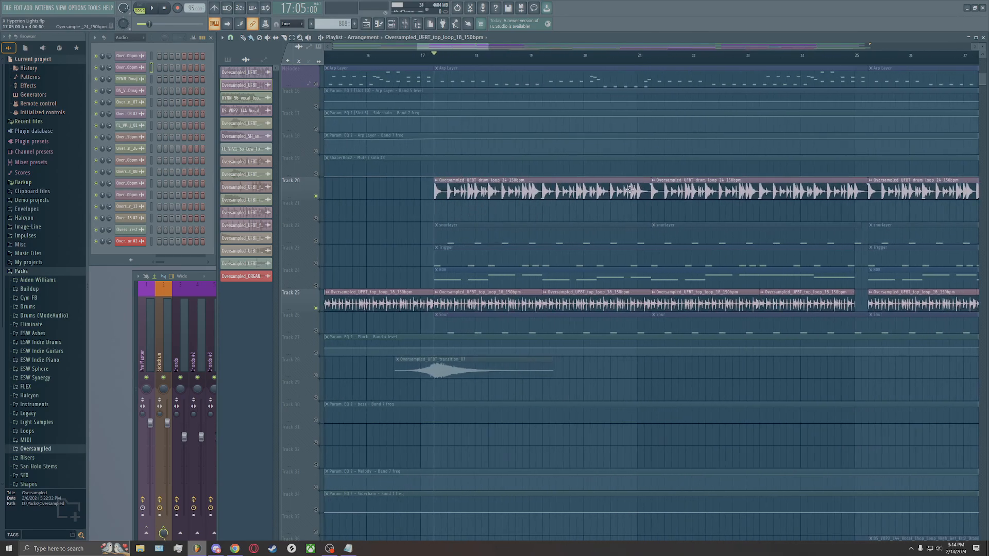
scroll(486, 204, "down", 2)
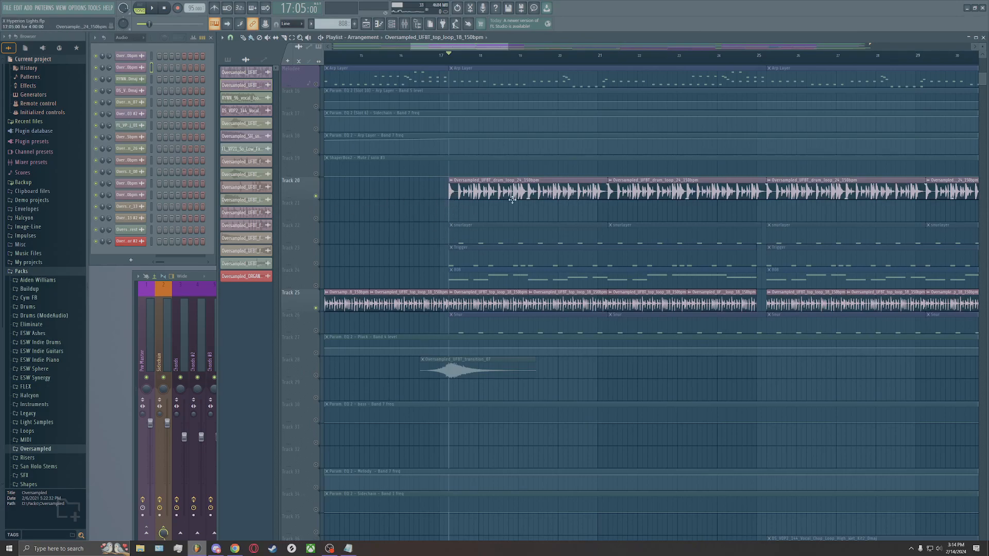
scroll(500, 212, "up", 4)
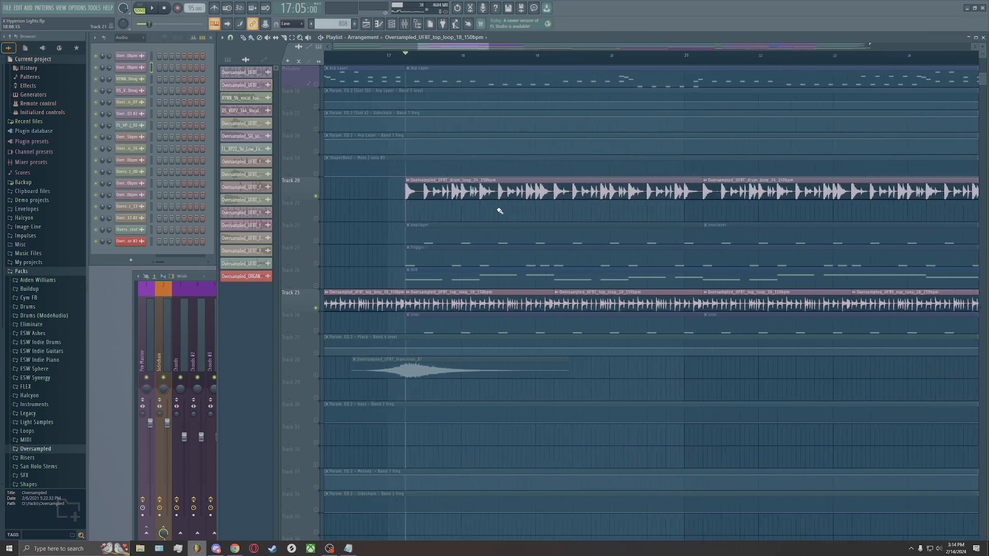
scroll(511, 214, "down", 3)
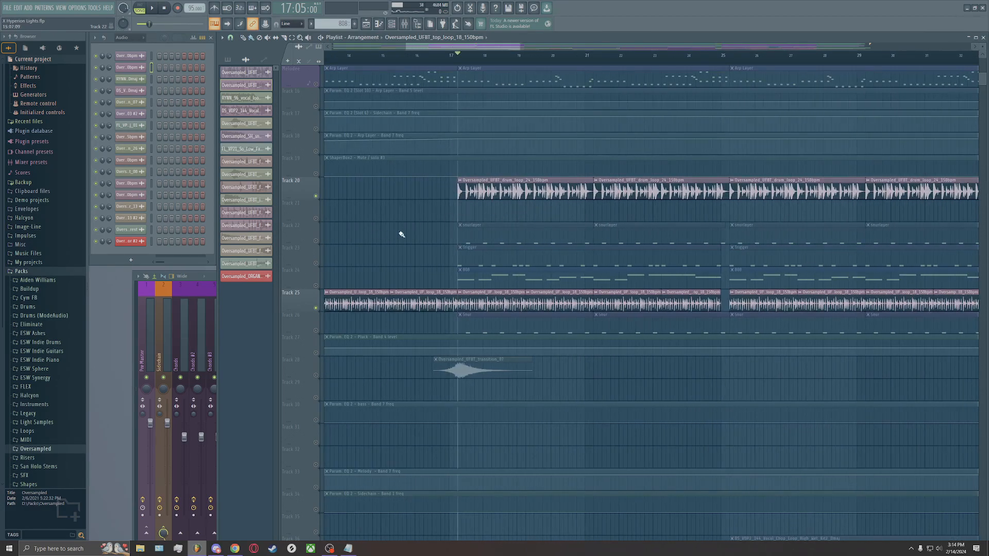
Unmute Track 22 with the snare layer clips and play it along with the drum and top loops
left_click(317, 241)
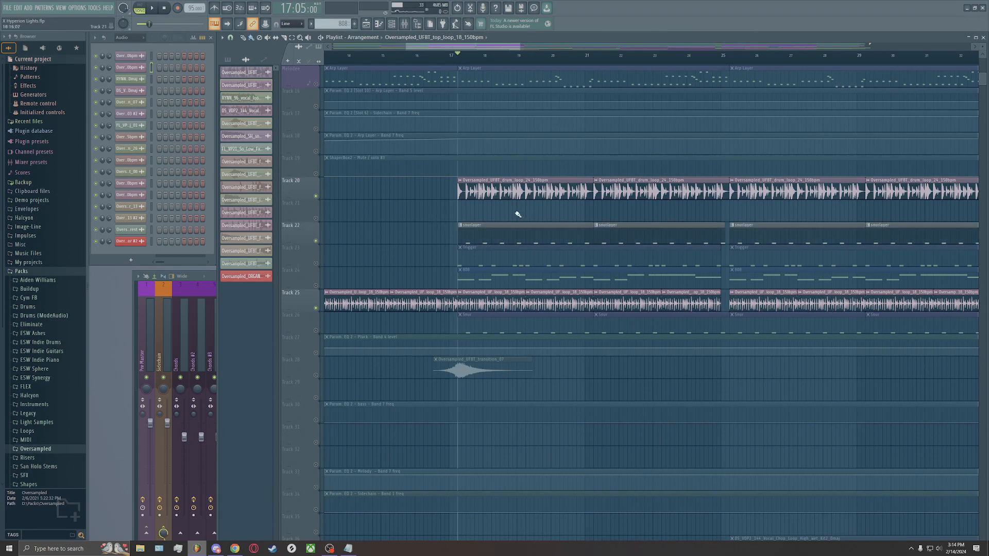
key("space")
key("space")
key("space")
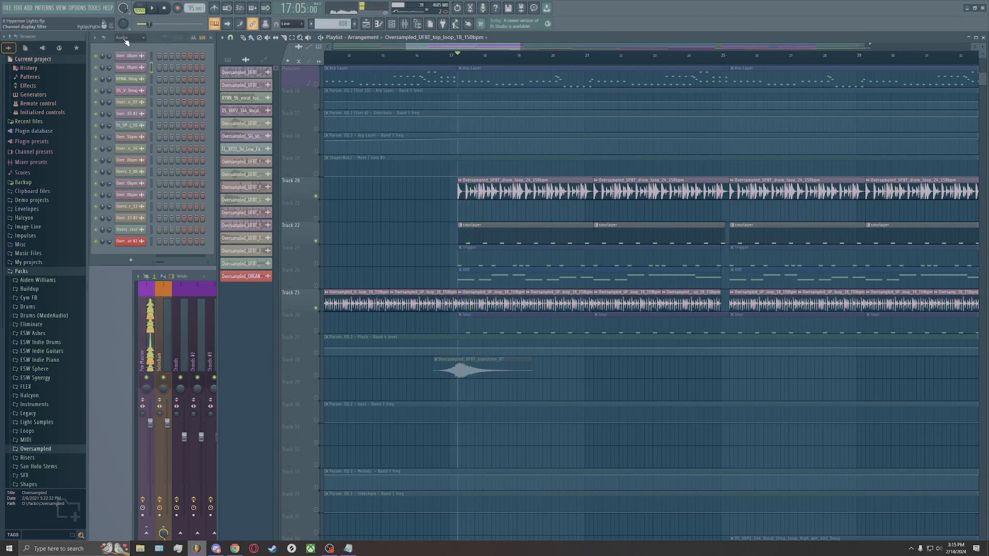
left_click(137, 68)
left_click(346, 112)
key("space")
Filter the channel rack to Unsorted channels and view the VR_drum_snare_enhanced sample, closing its sampler window
left_click(127, 38)
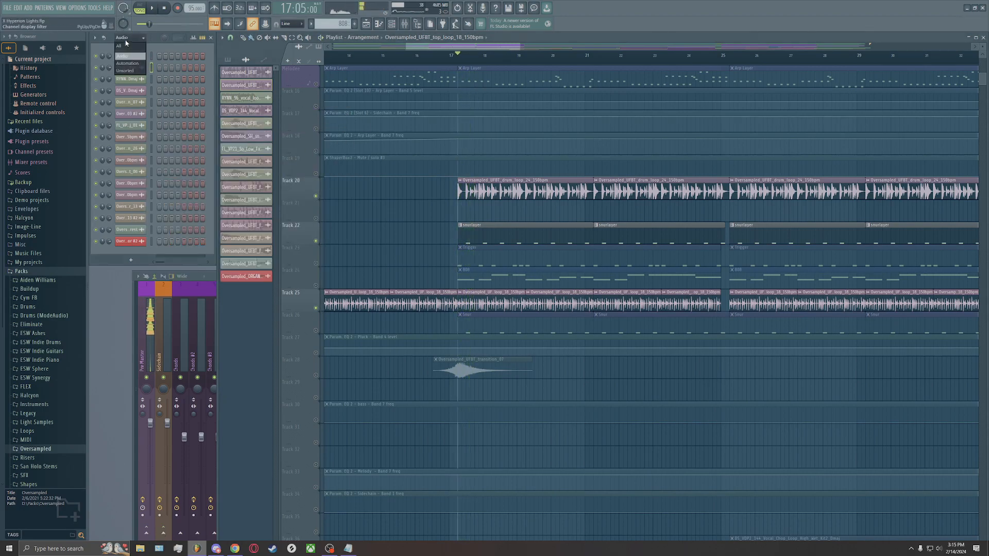
left_click(124, 70)
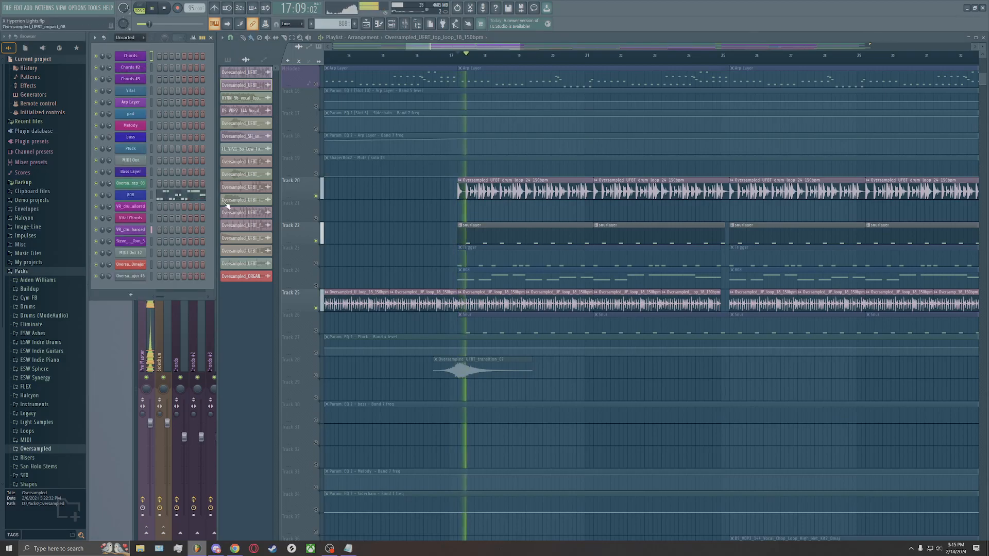
key("space")
left_click(138, 230)
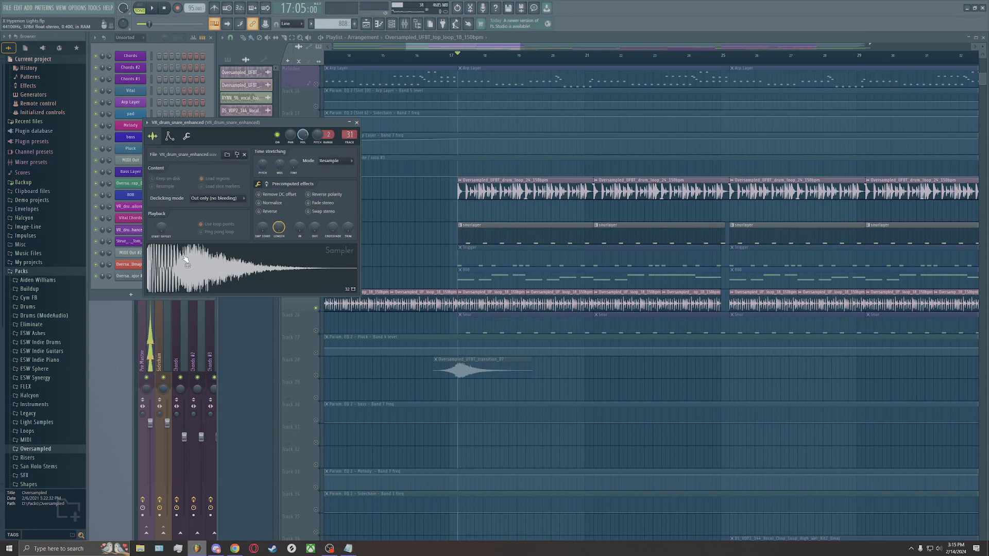
left_click(356, 123)
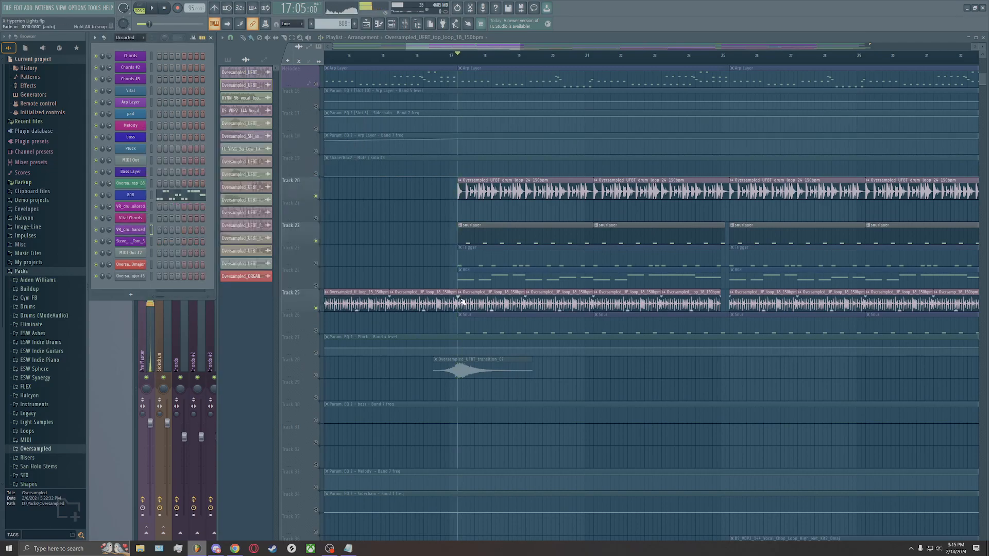
Unmute and solo Track 26 during playback, and view the VR_drum_clap_tailored sample in its sampler
left_click(316, 332)
key("space")
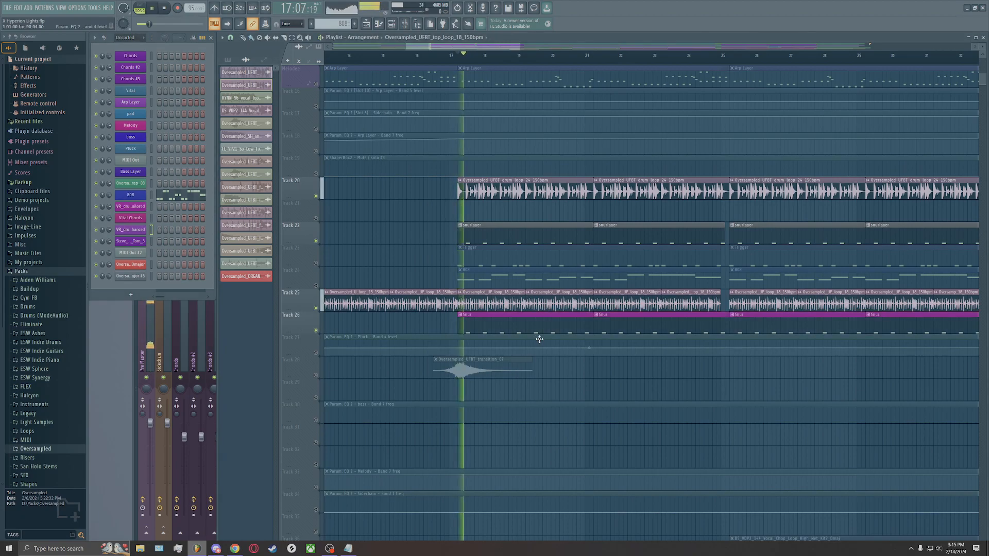
left_click(317, 330, "ctrl")
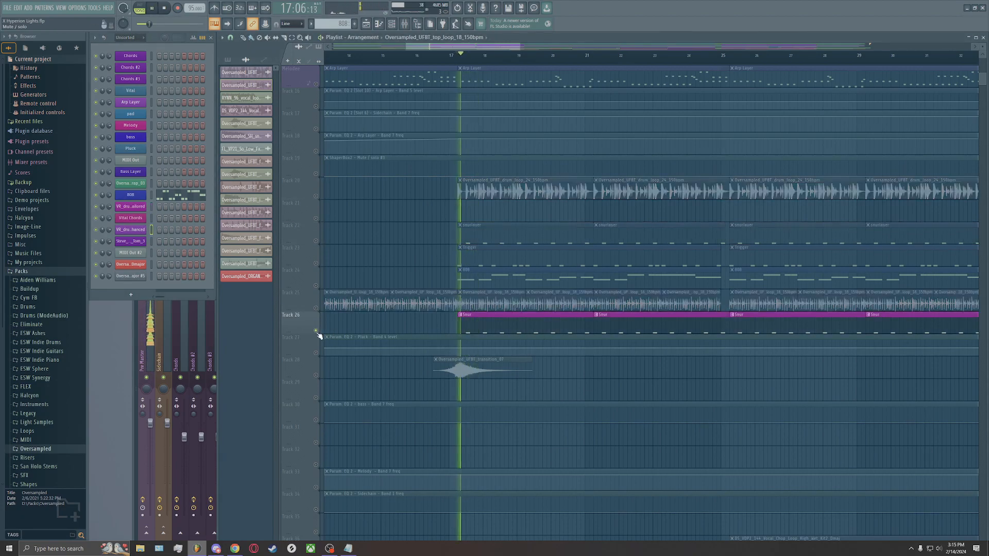
key("space")
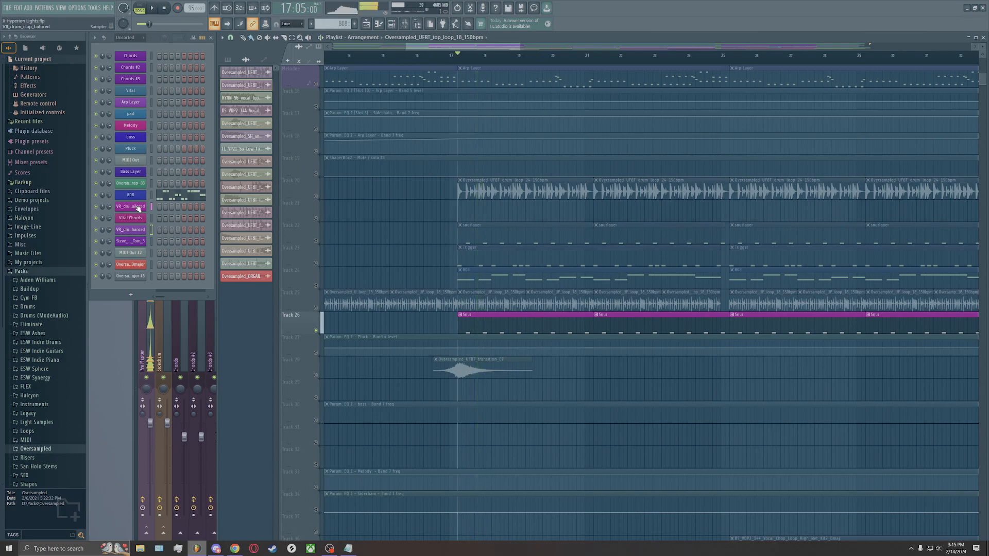
left_click(140, 208)
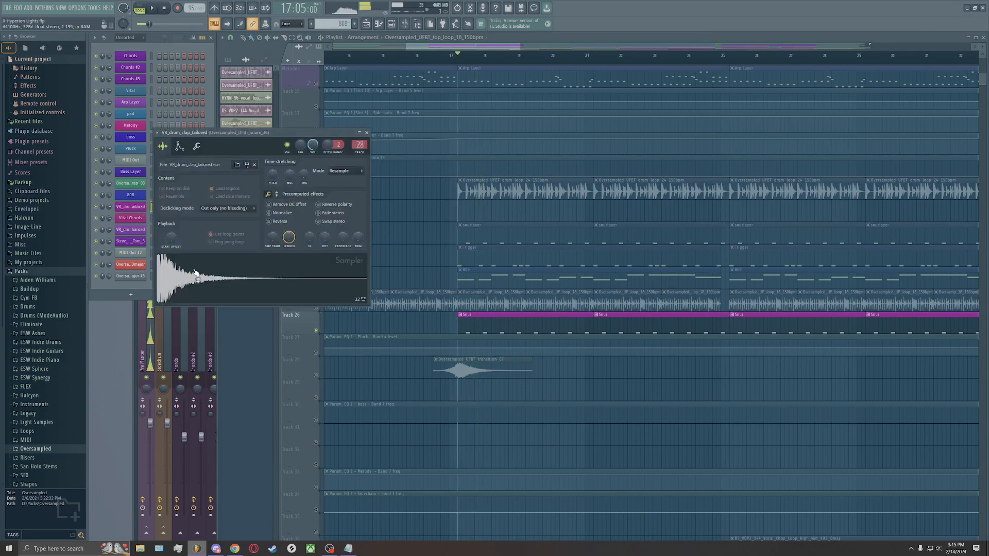
left_click(367, 132)
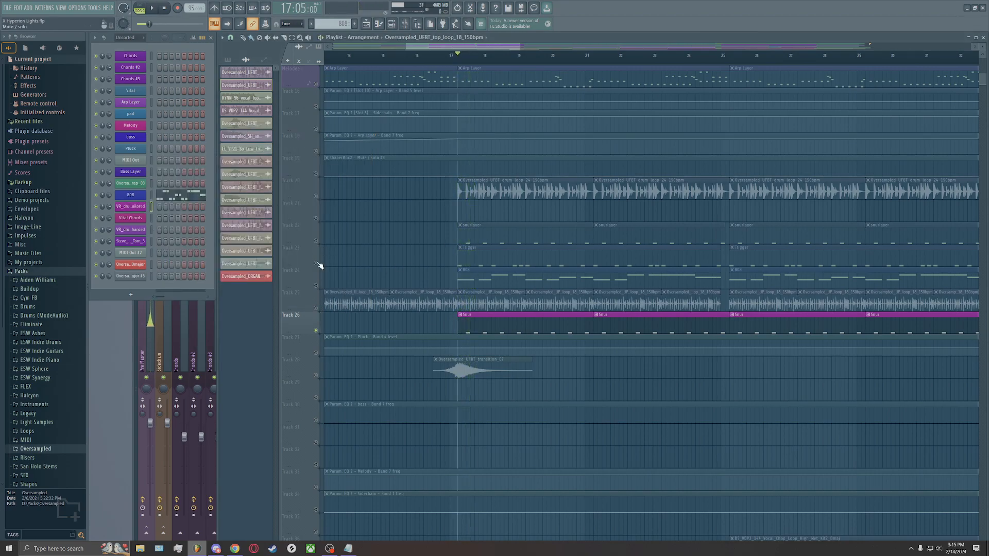
Unmute Tracks 20, 22 and 25 alongside Track 26 and play all the drum layers together
left_click(316, 240)
left_click(316, 195)
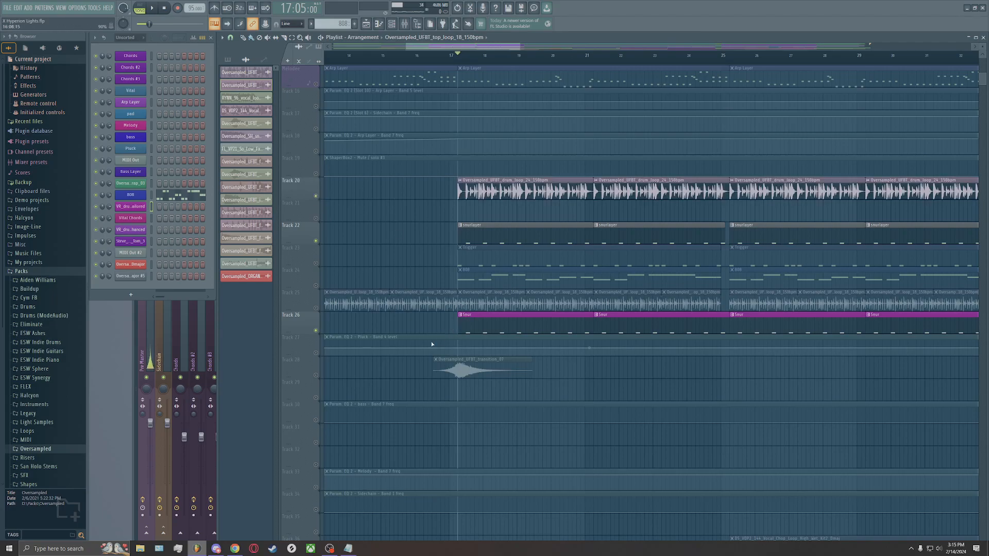
scroll(497, 354, "down", 2)
left_click(316, 263)
key("space")
scroll(601, 345, "down", 1)
scroll(731, 349, "down", 2)
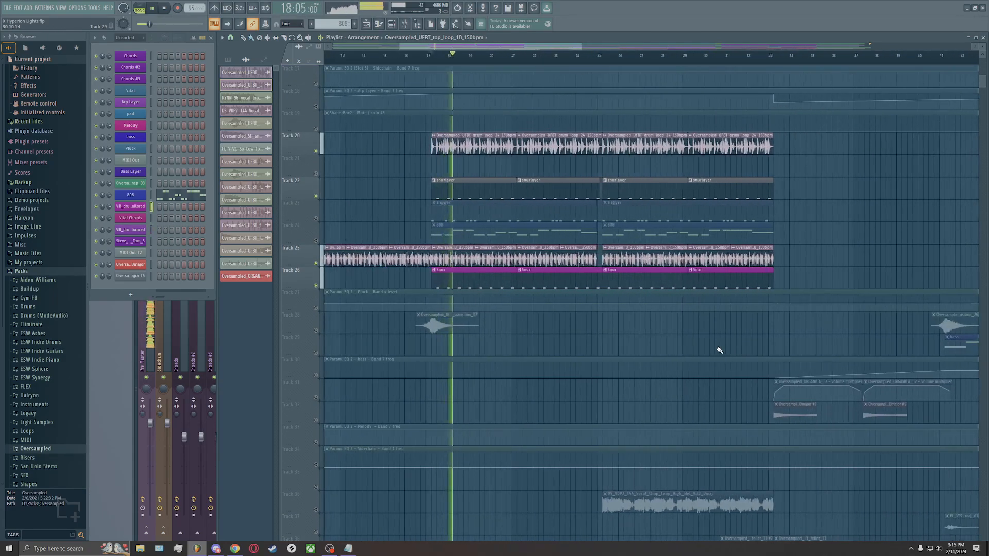
scroll(722, 350, "up", 4)
scroll(735, 358, "up", 11)
scroll(735, 358, "down", 20)
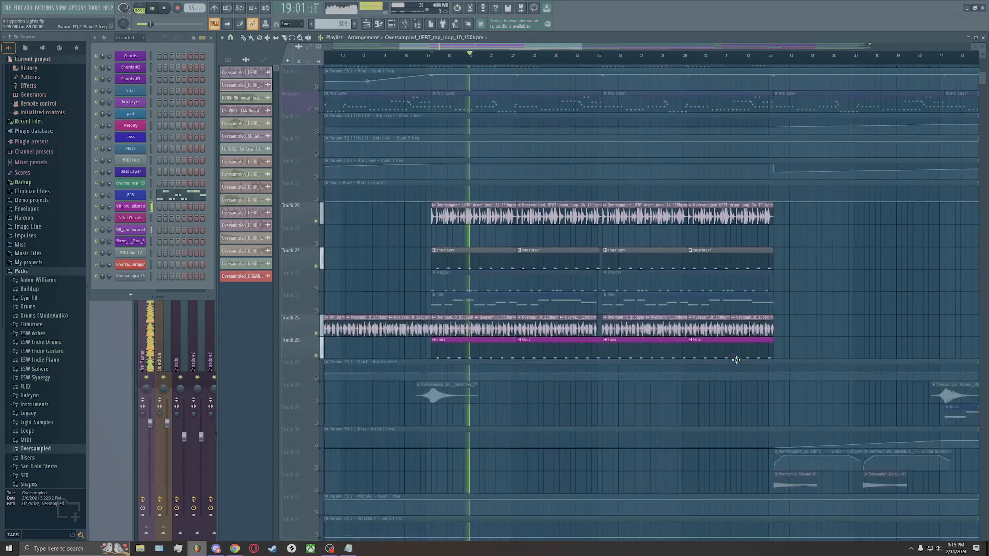
scroll(737, 360, "up", 13)
key("space")
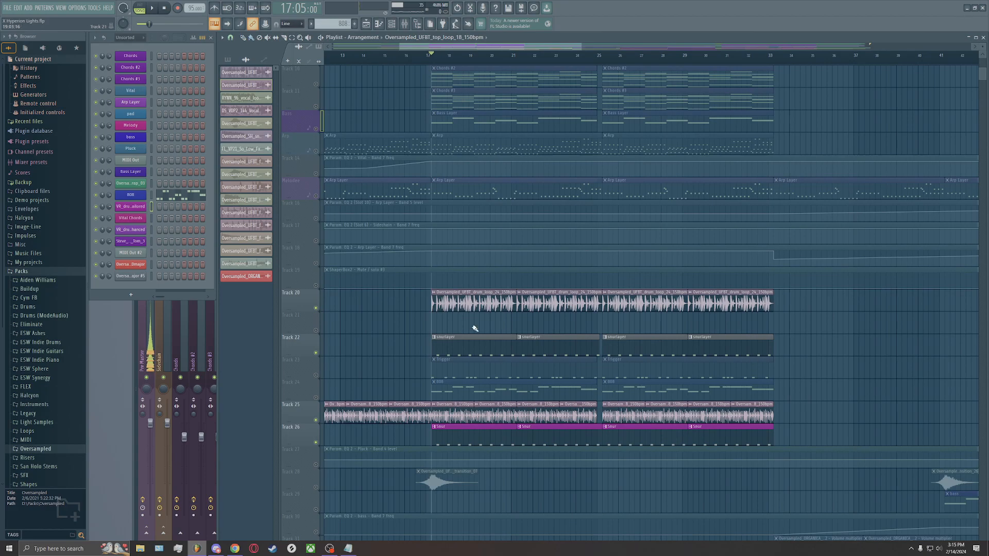
Unmute Track 23 with the Trigger clips and Track 10 with the Chords #2 clips
left_click(317, 377)
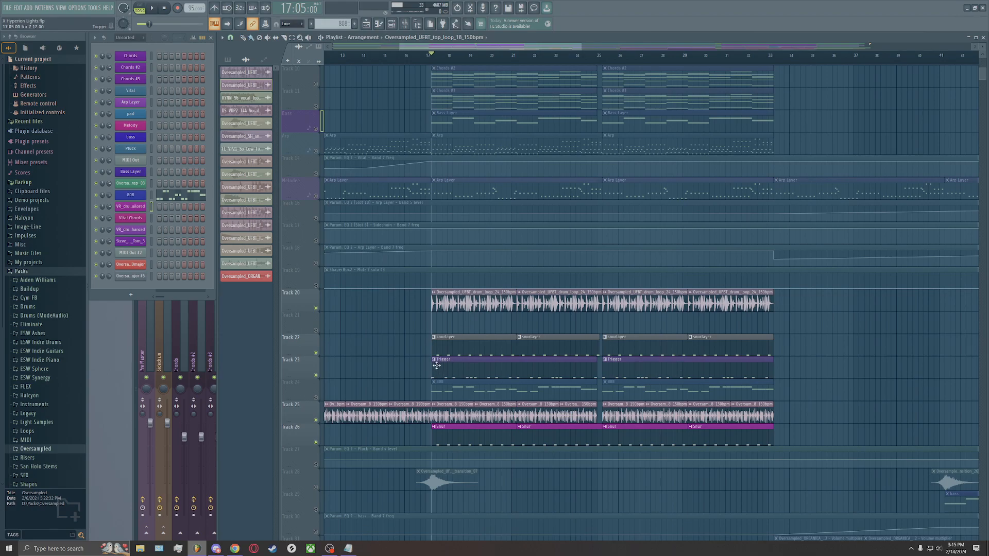
scroll(440, 365, "up", 6)
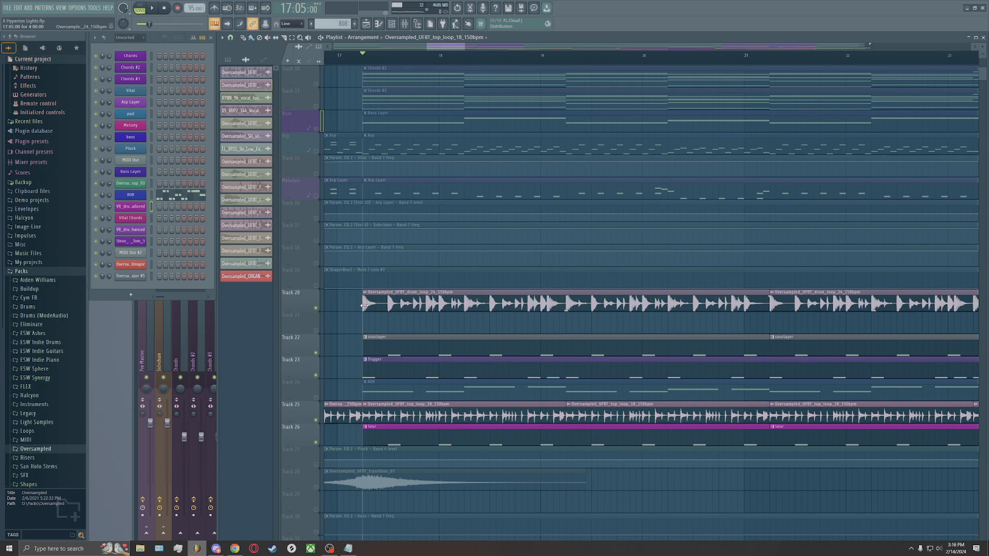
scroll(460, 304, "up", 8)
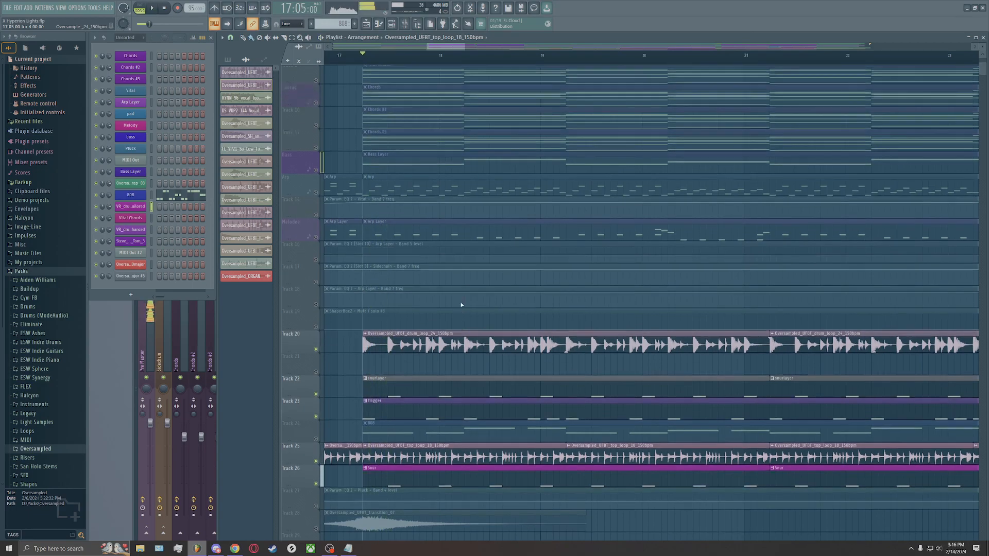
scroll(456, 311, "down", 7)
scroll(439, 320, "up", 5)
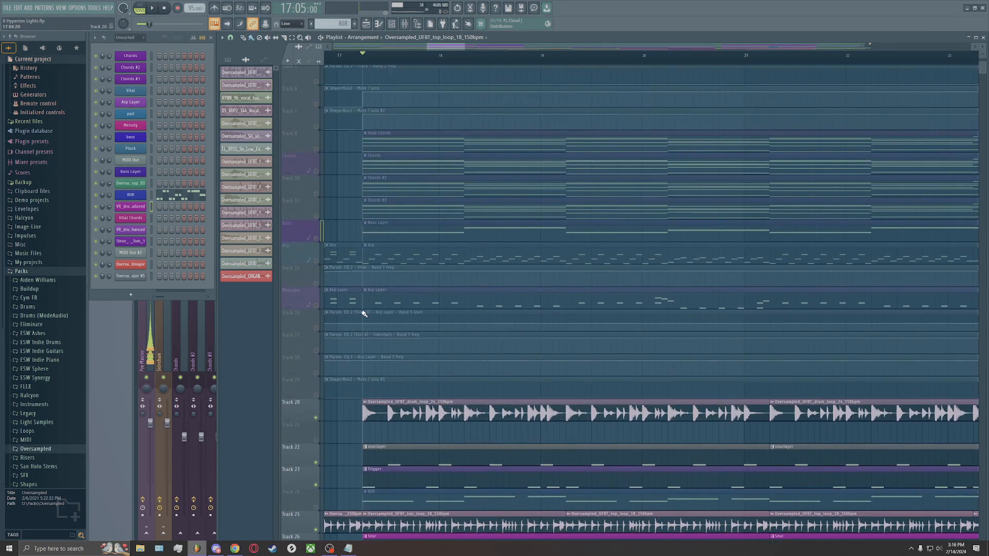
scroll(431, 328, "down", 2)
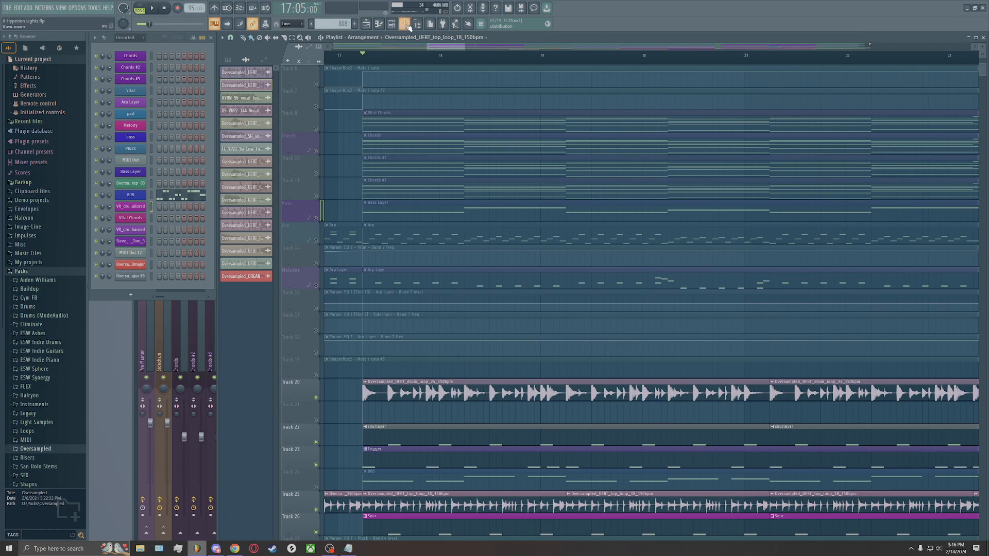
left_click(316, 175)
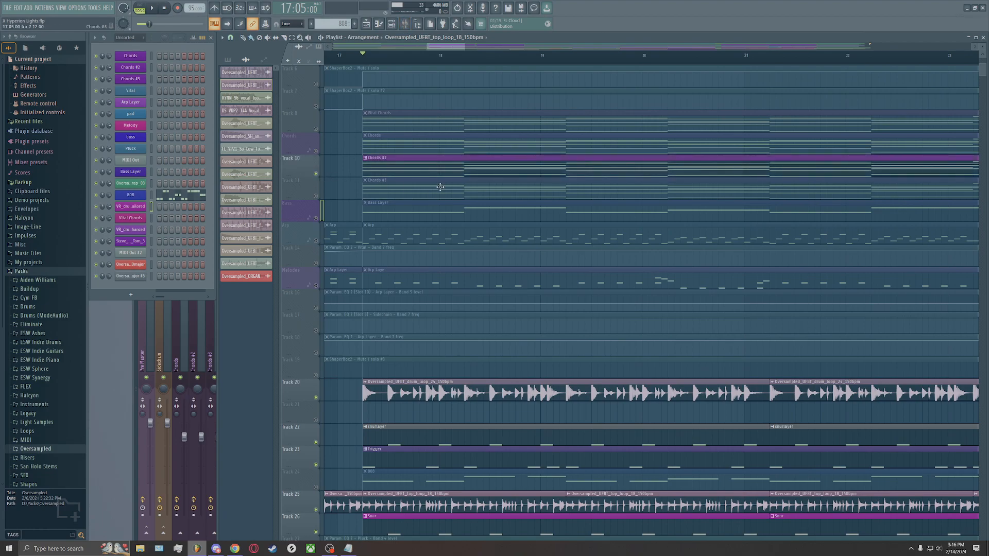
Unmute the Chords track, Track 8 and Track 11 during playback to hear them with the drum layers, and stop playback
scroll(431, 183, "down", 1)
key("space")
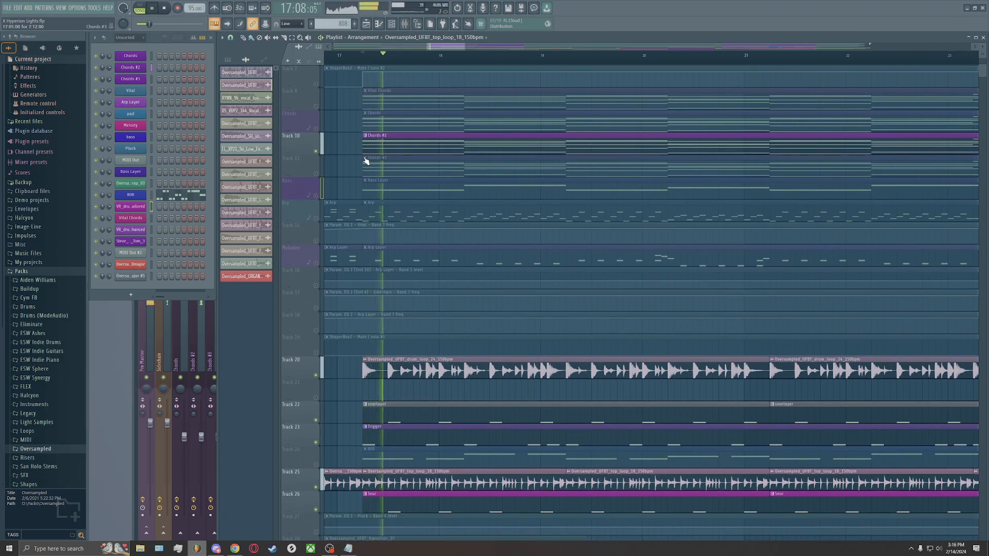
left_click(315, 129)
left_click(316, 107)
left_click(316, 173)
key("space")
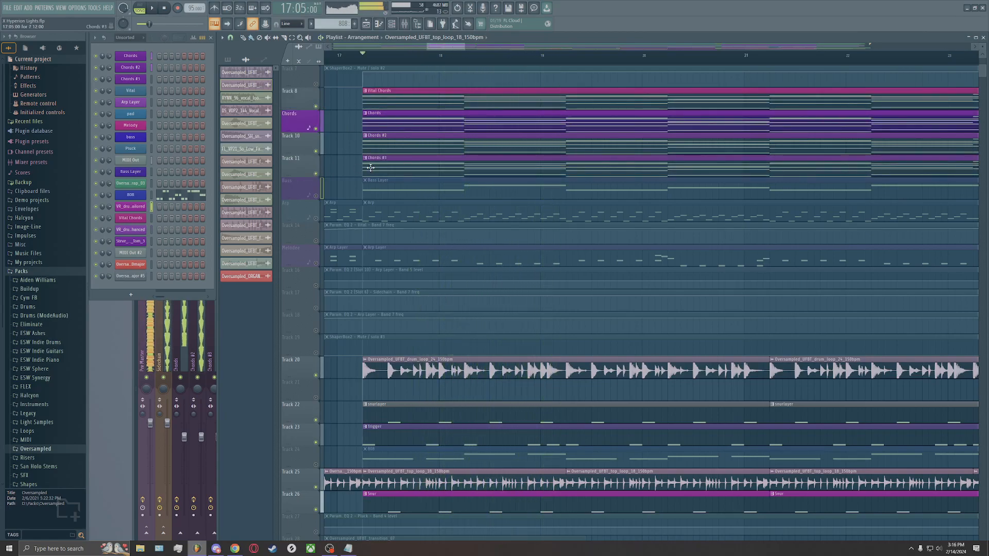
Mute the drum loop on Track 20 and the top loop on Track 25 around a short playback
left_click(316, 375)
key("space")
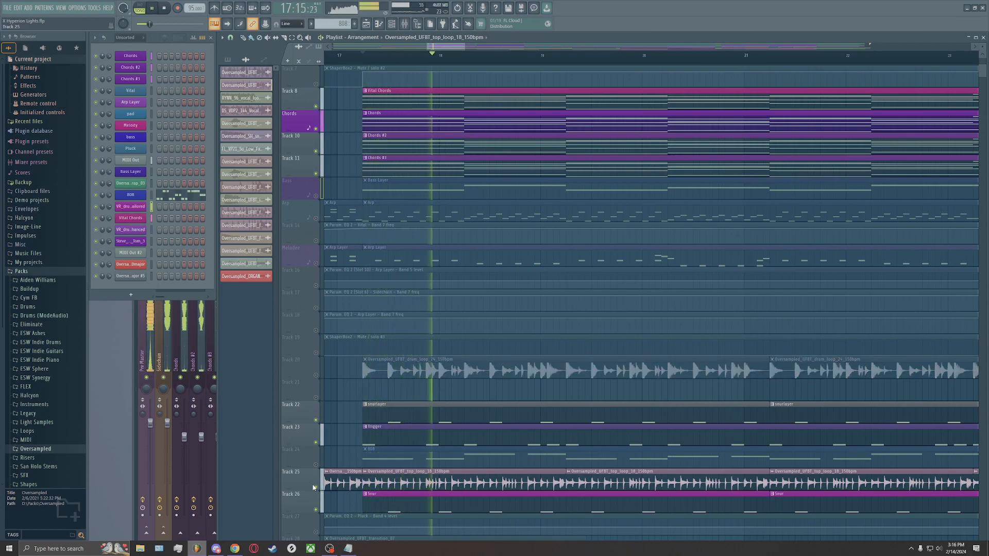
left_click(315, 487)
key("space")
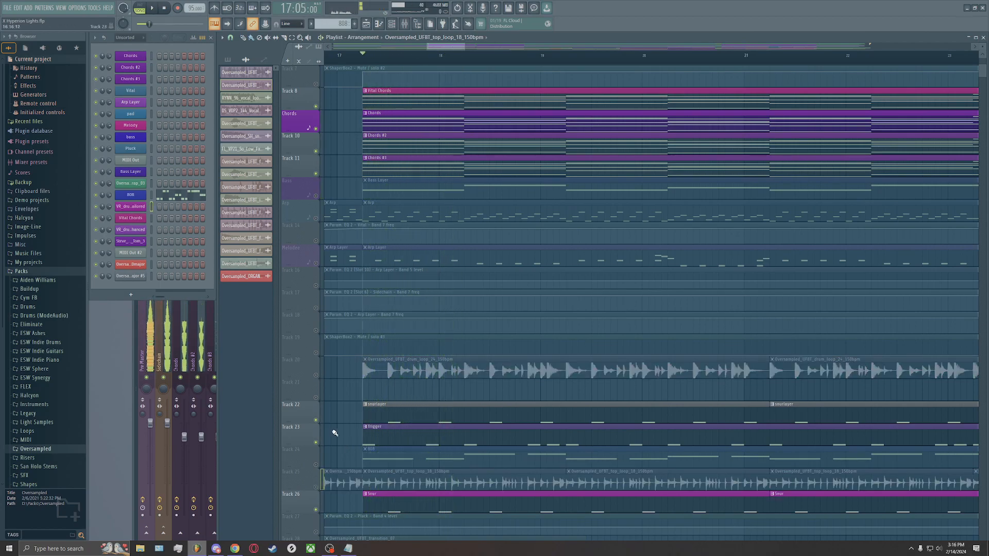
Mute Tracks 22 and 26, leaving the Trigger clips on Track 23 active, and play them with the chord layers
left_click(316, 421)
left_click(316, 443)
scroll(325, 463, "down", 2)
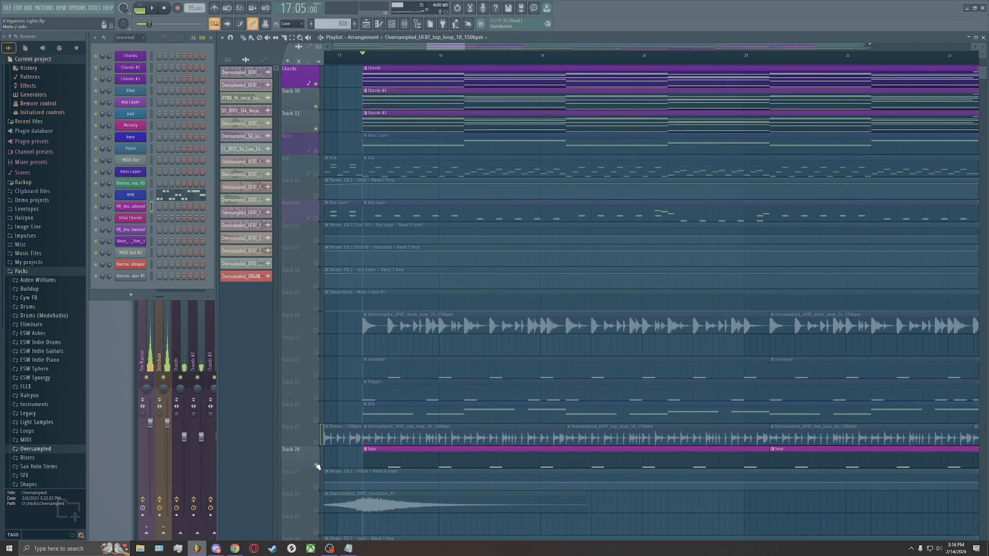
left_click(316, 466)
left_click(320, 398)
key("space")
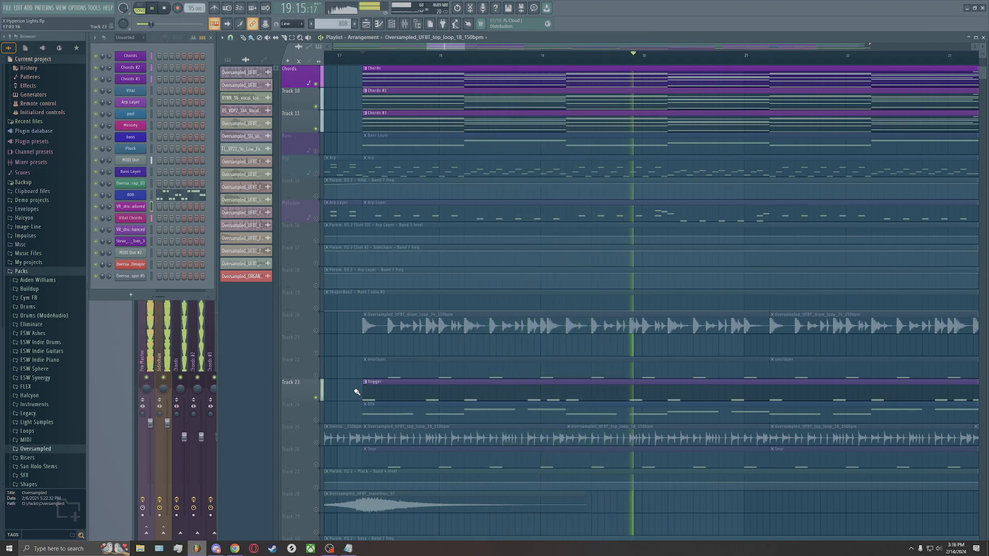
Mute Track 23 and play the chords without the Trigger clips, and unmute Tracks 22 and 23
key("space")
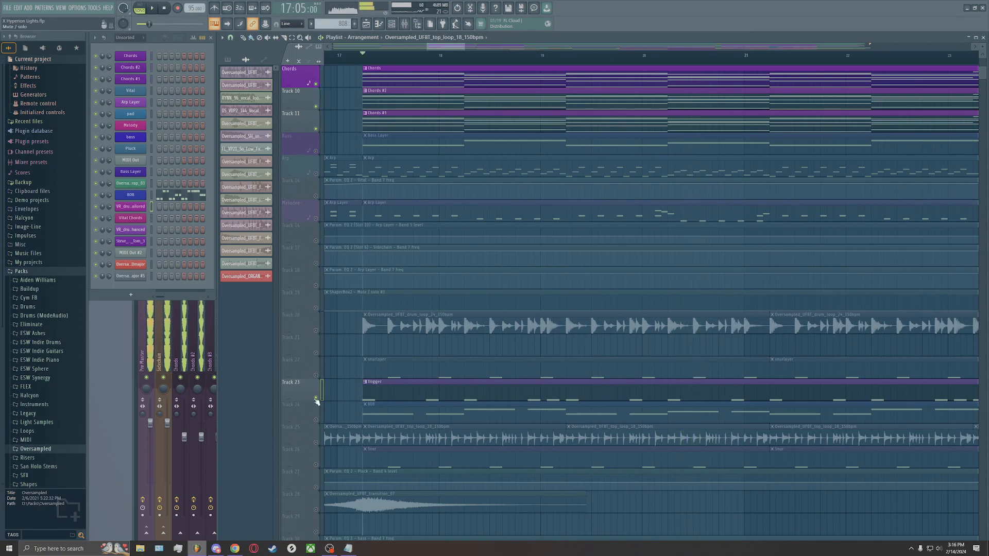
left_click(316, 398)
key("space")
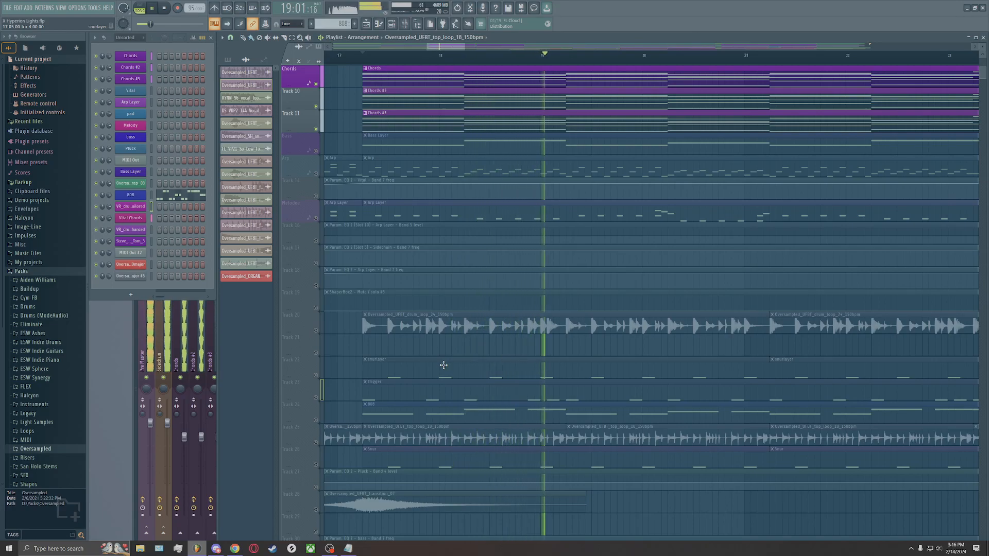
key("space")
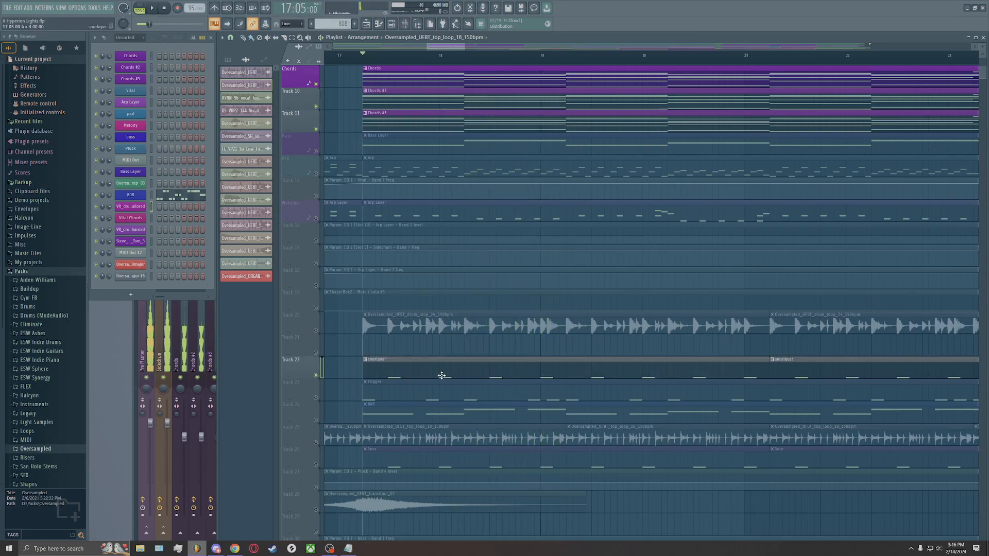
left_click(317, 399)
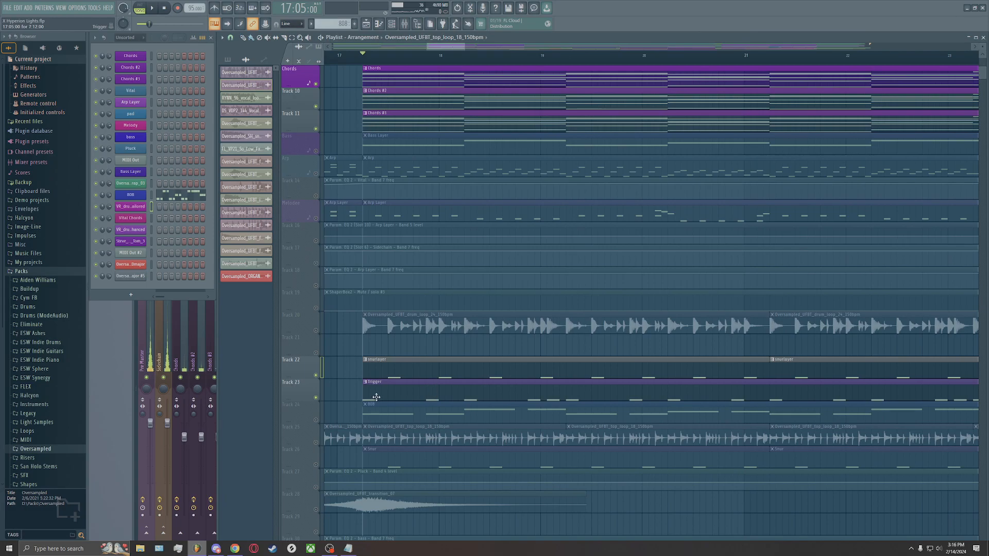
Add a MIDI Out channel with output port 11 to the channel rack and close its window
left_click(135, 298)
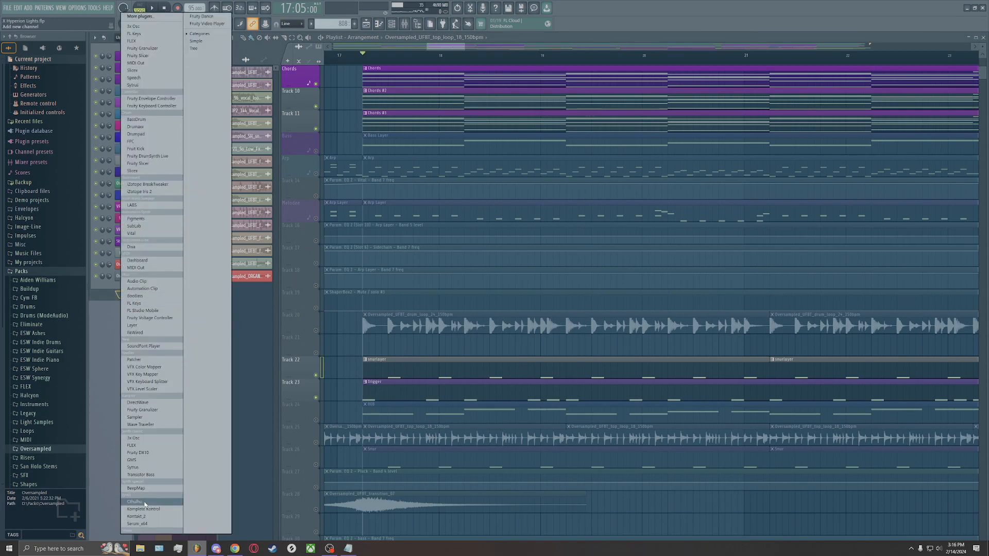
left_click(147, 269)
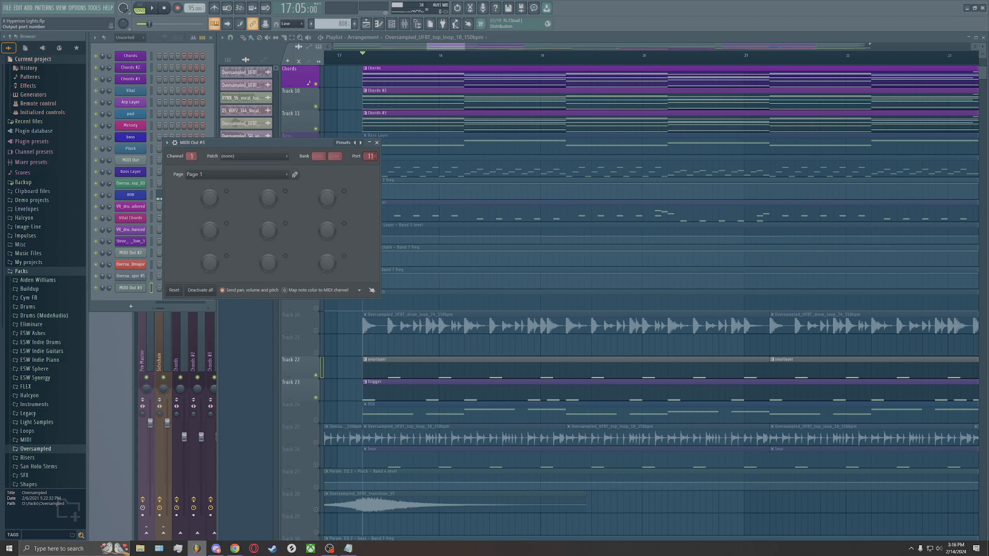
left_click(377, 143)
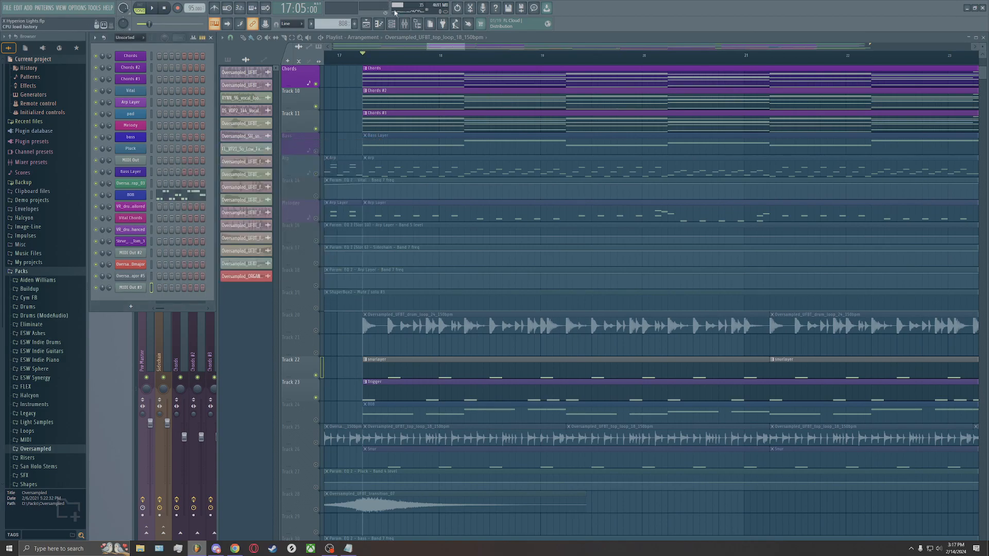
Show the mixer, select the Sidechain track and view both of its upper ShaperBox2 effects
left_click(406, 24)
left_click_drag(311, 278, 318, 177)
left_click(170, 229)
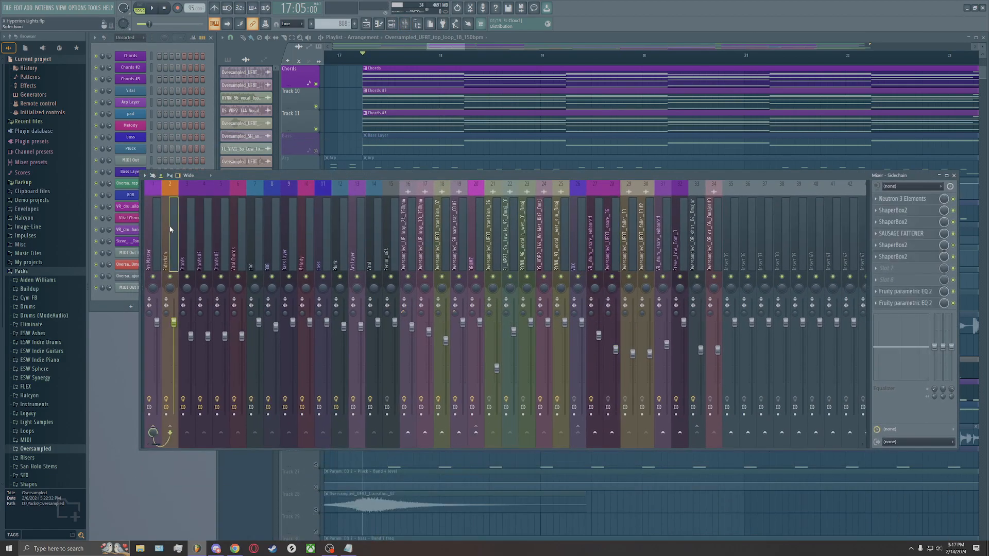
left_click(898, 210)
left_click(899, 222)
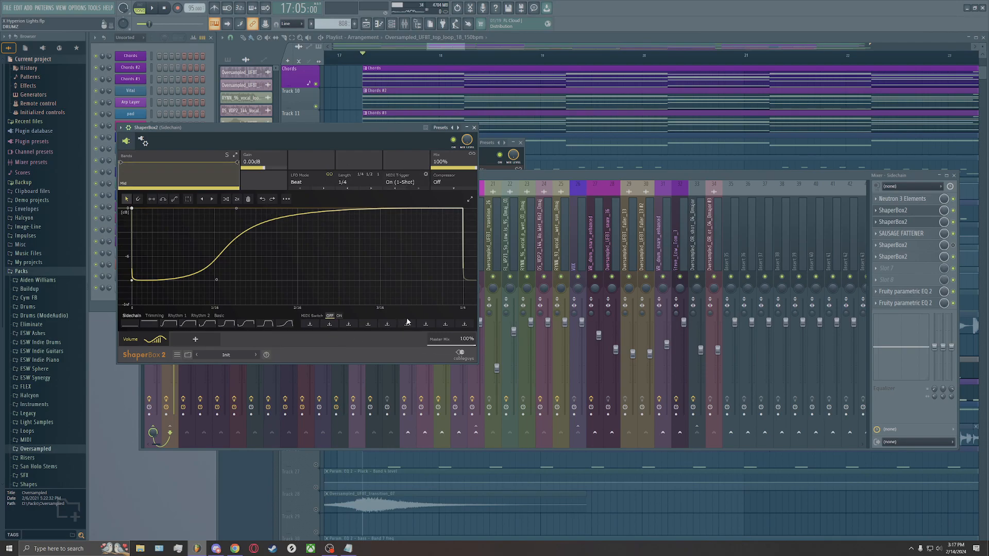
Browse the effect choices for empty slot 7 without adding one, and check the 1-Shot ShaperBox2 curve during short playbacks
left_click(879, 272)
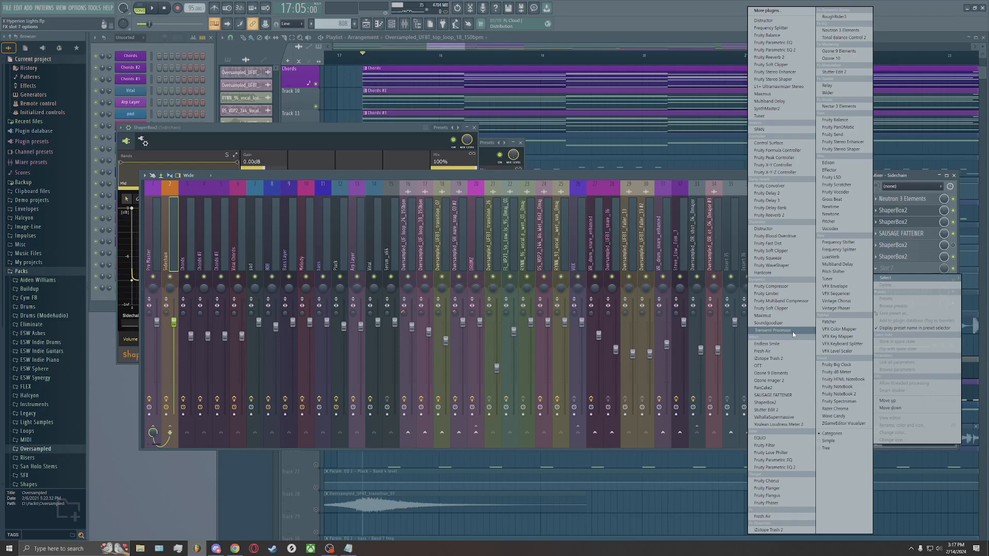
left_click(726, 178)
left_click(894, 223)
key("space")
key("space")
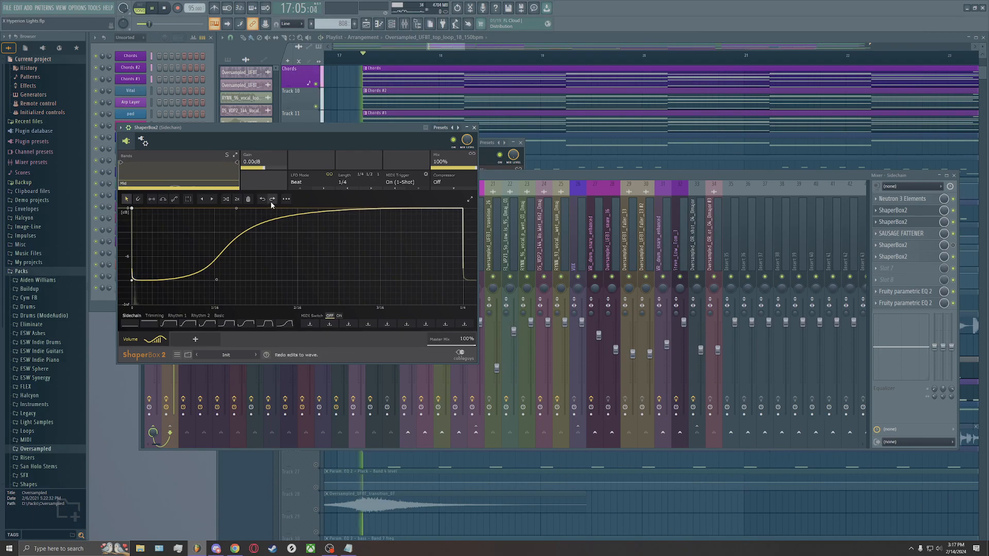
key("space")
key("space")
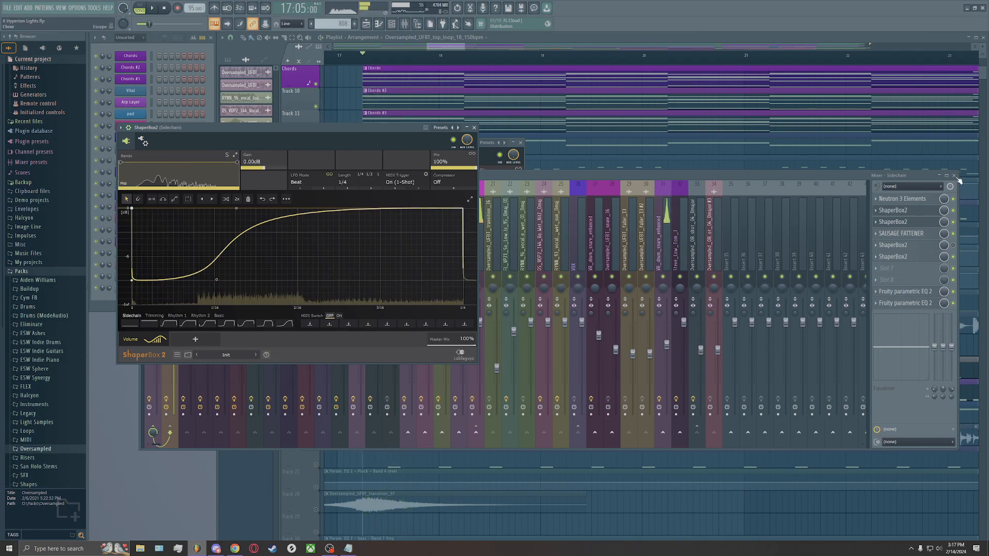
Close the mixer and the ShaperBox2 window with MIDI Trigger off, moving the 1-Shot ShaperBox2 window aside
key("F9")
left_click_drag(346, 130, 669, 115)
left_click(521, 142)
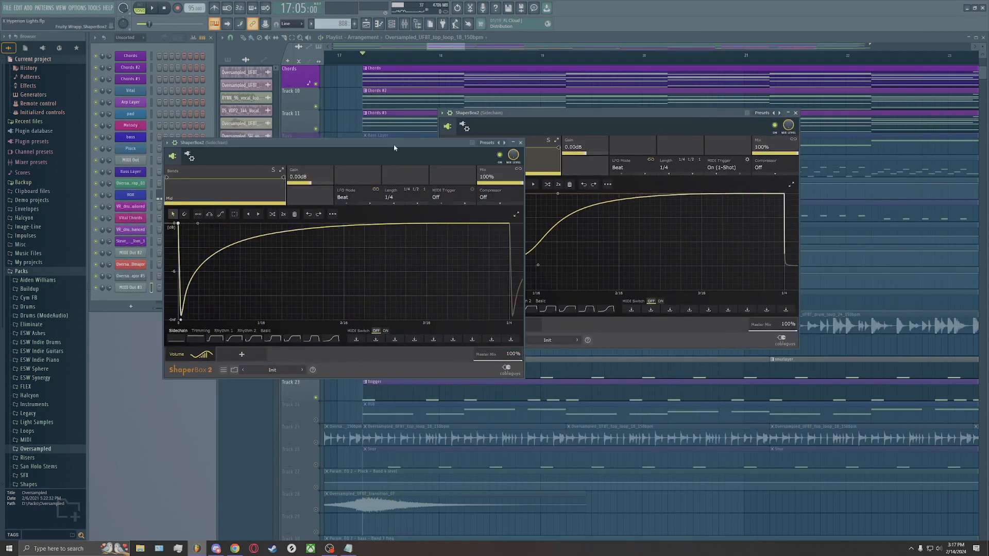
left_click(521, 142)
left_click_drag(556, 113, 641, 97)
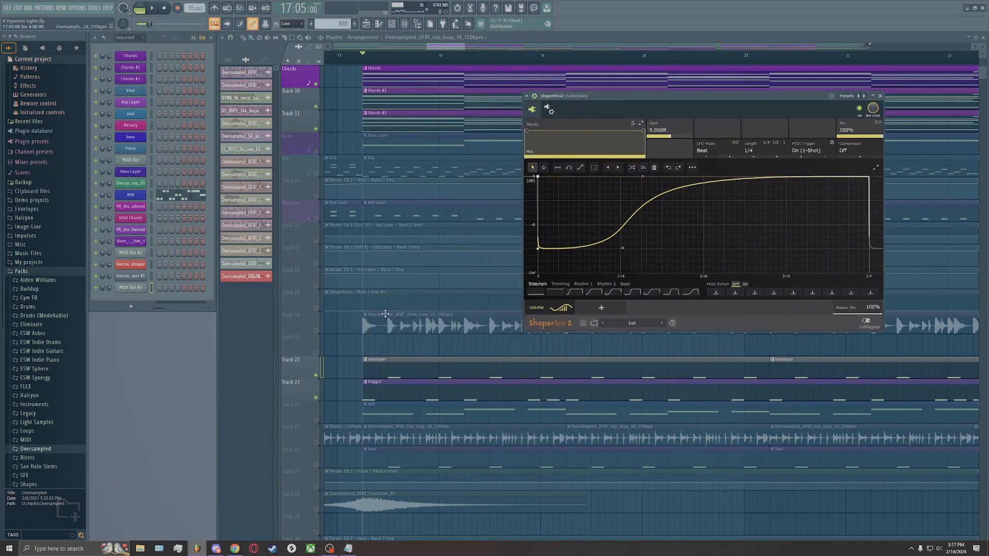
Unmute the drum loop on Track 20 and play it with the chords, Track 22 and the Trigger clips
left_click(315, 330)
key("space")
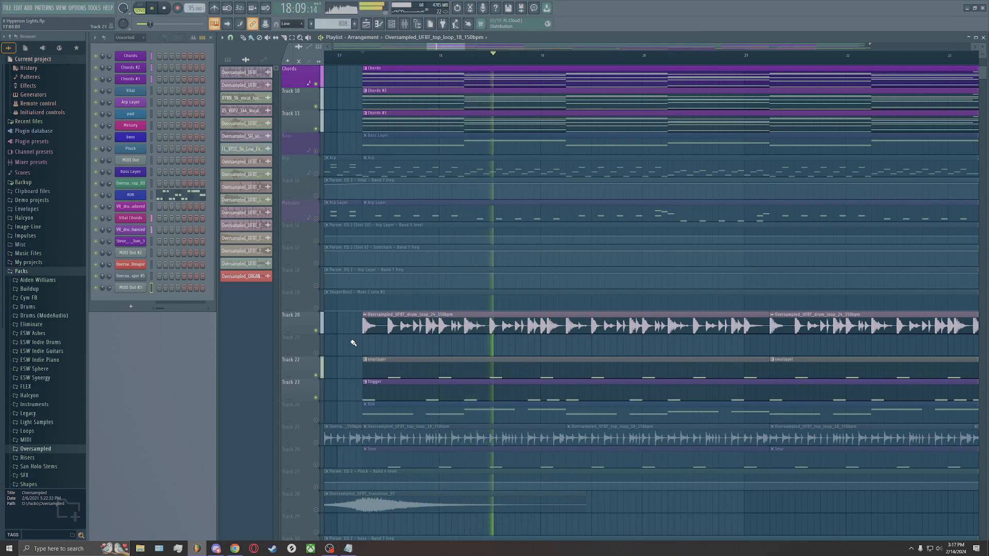
scroll(413, 346, "down", 2)
key("space")
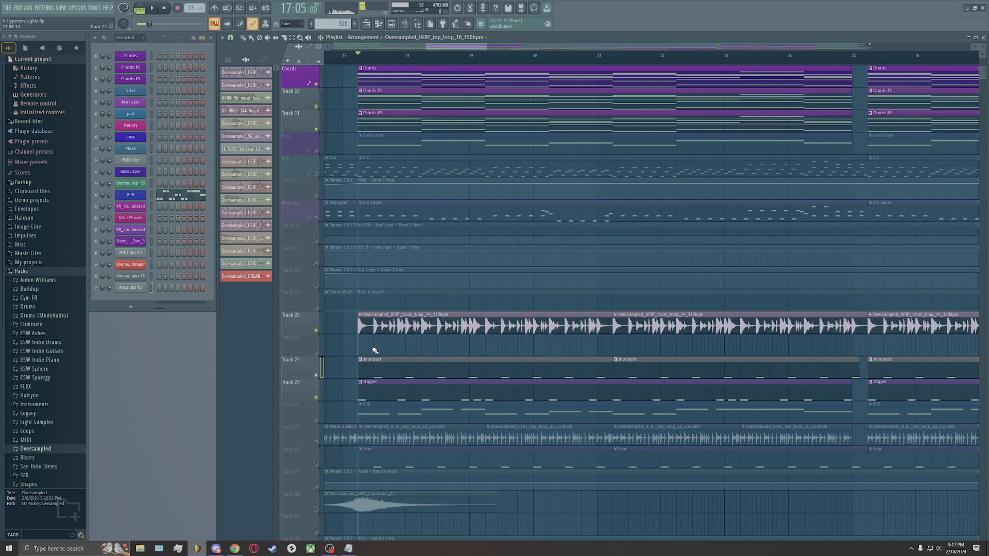
Unmute all other playlist tracks while muting Track 23, and play the arrangement without the Trigger clips
left_click(317, 398)
key("space")
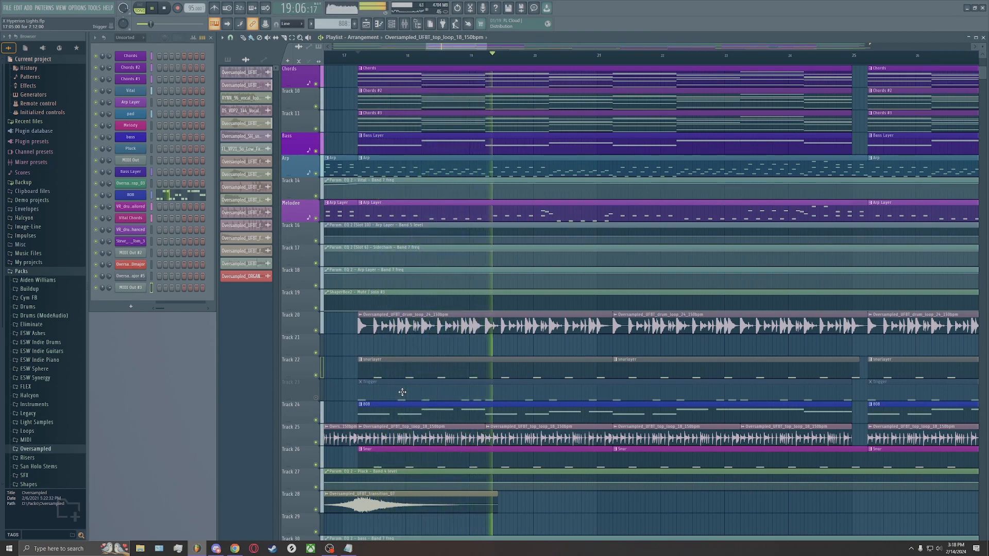
key("space")
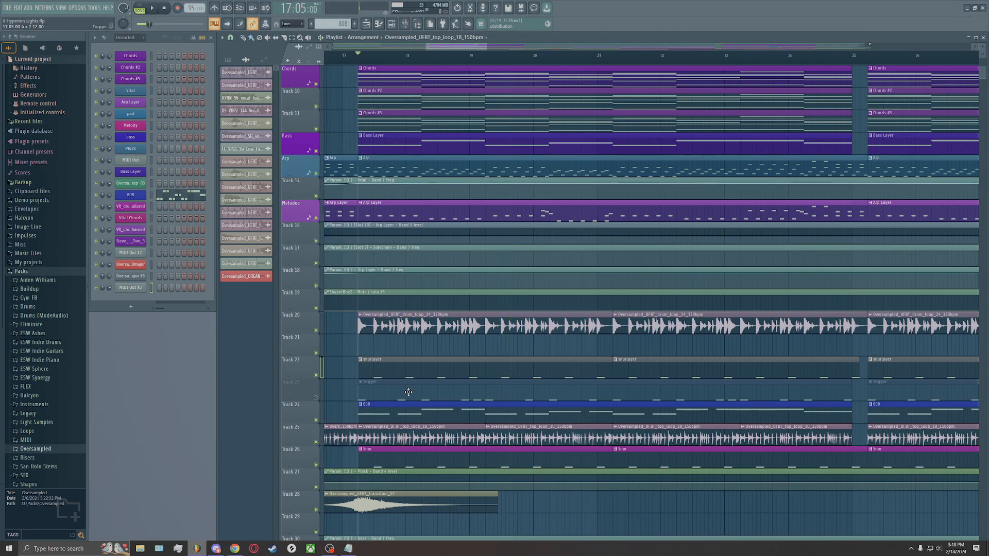
Unmute Track 23 and play the full arrangement with the Trigger clips from bar 17
left_click(316, 397)
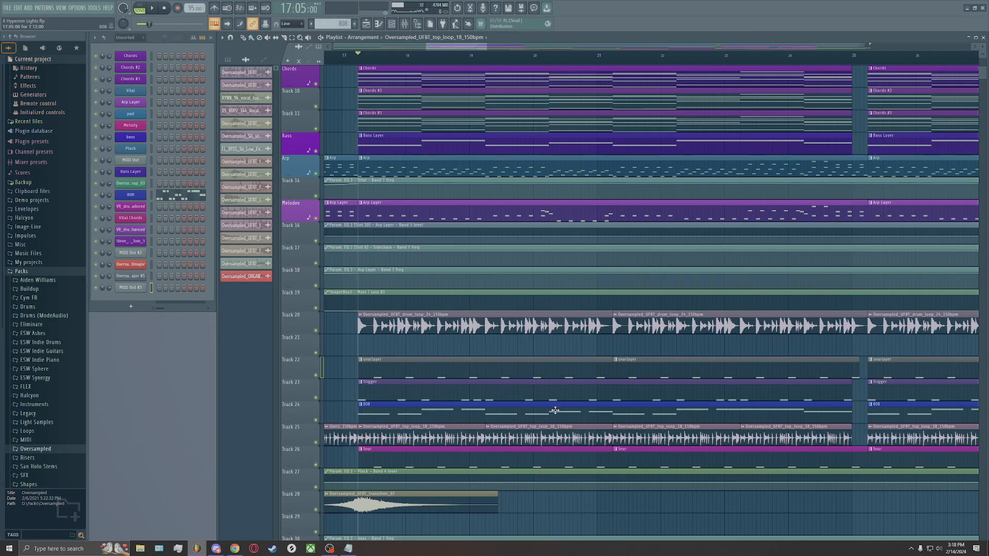
key("space")
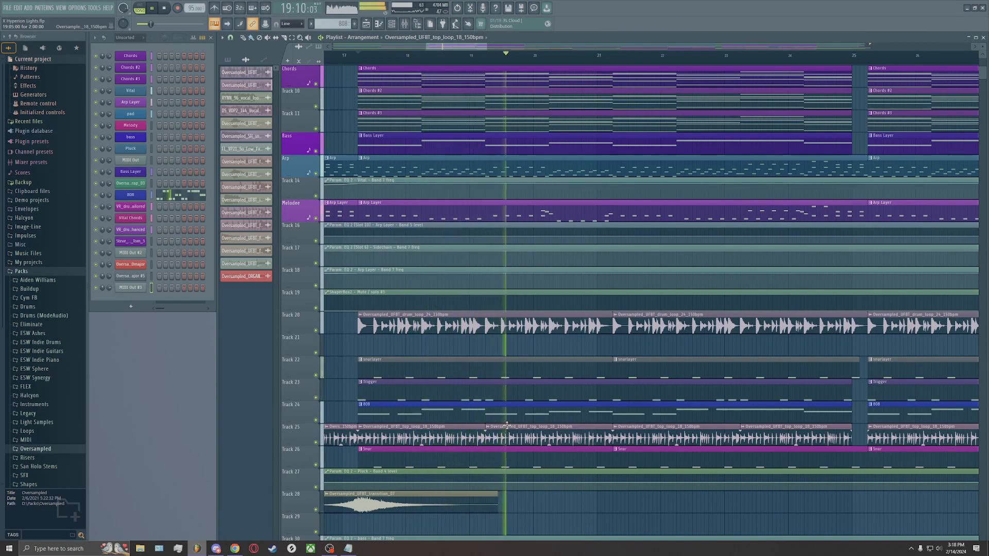
scroll(507, 426, "down", 3)
key("space")
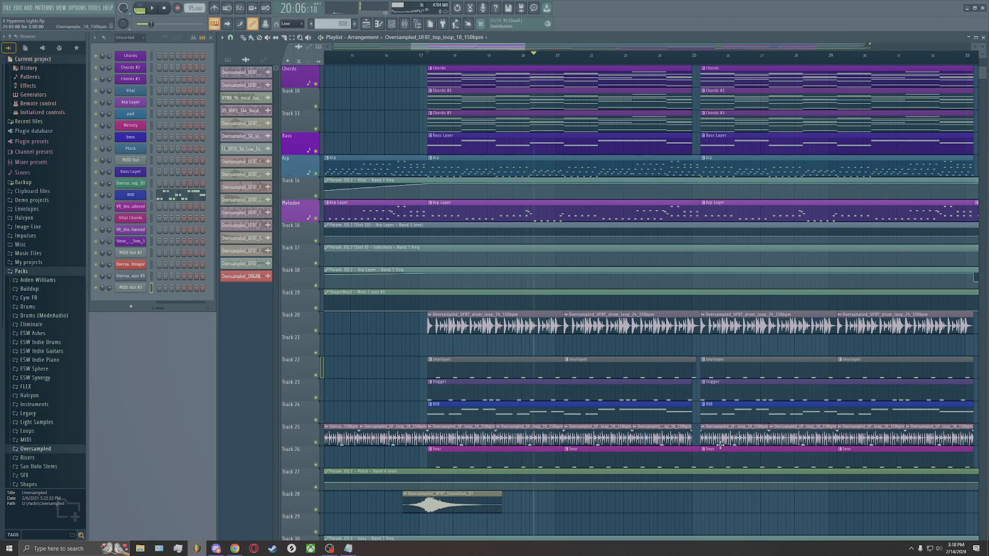
Look over the song arrangement and place the playhead at bar 33, where the drum and chord clips end
scroll(720, 446, "down", 4)
scroll(905, 408, "up", 3)
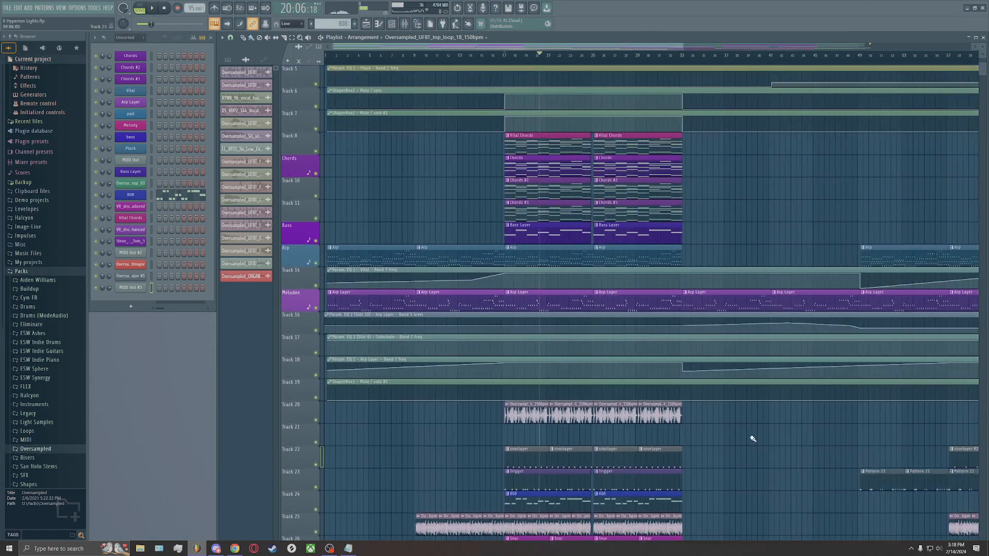
scroll(753, 439, "down", 4)
scroll(754, 439, "up", 2)
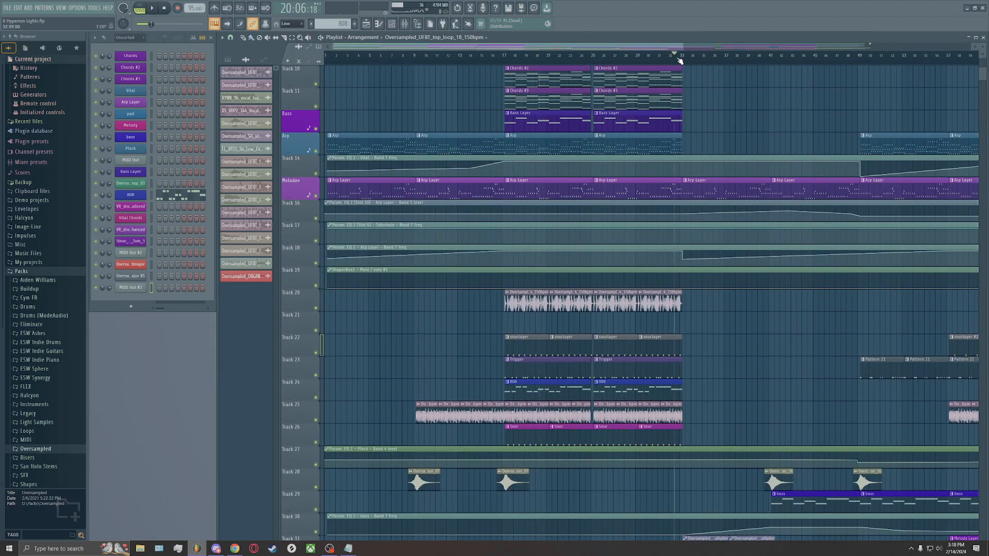
scroll(747, 160, "down", 2)
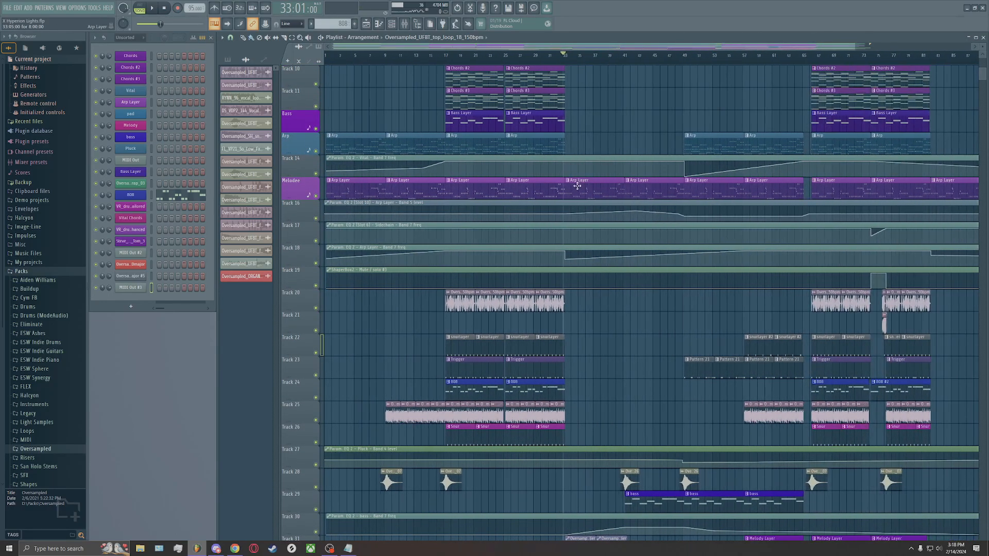
scroll(553, 200, "up", 1)
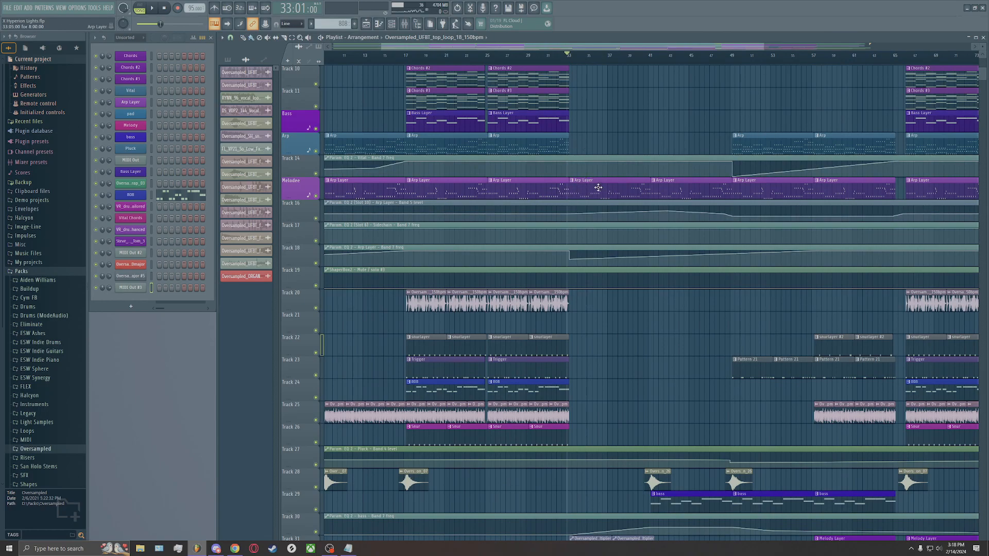
scroll(597, 188, "up", 3)
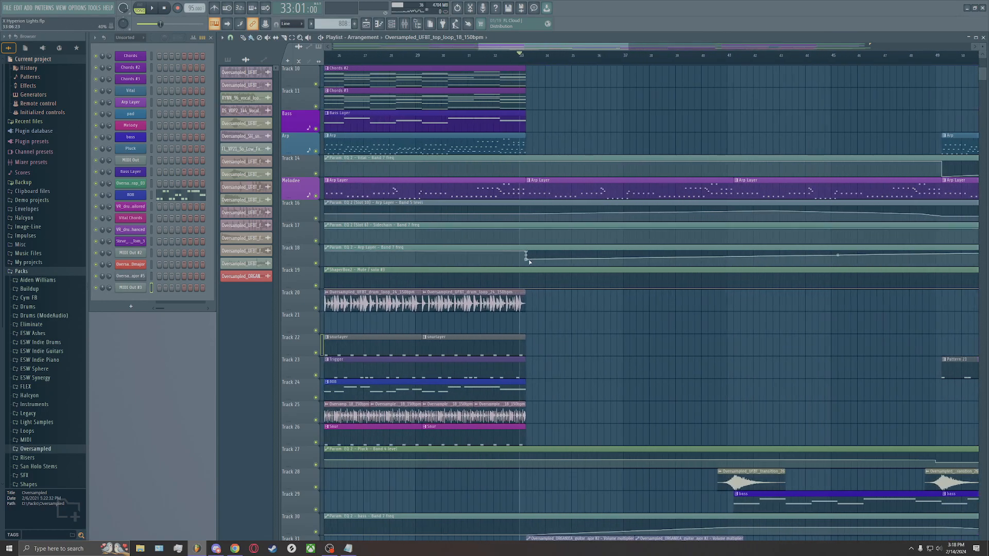
Solo the Melodies track, unmute the Arp Layer EQ automation on Track 18 and play from bar 33
right_click(316, 195)
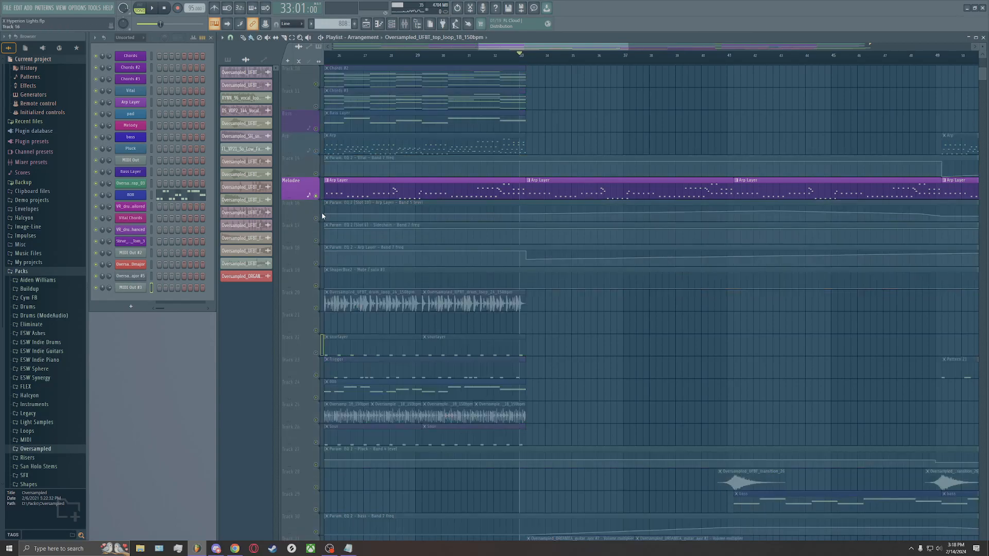
key("space")
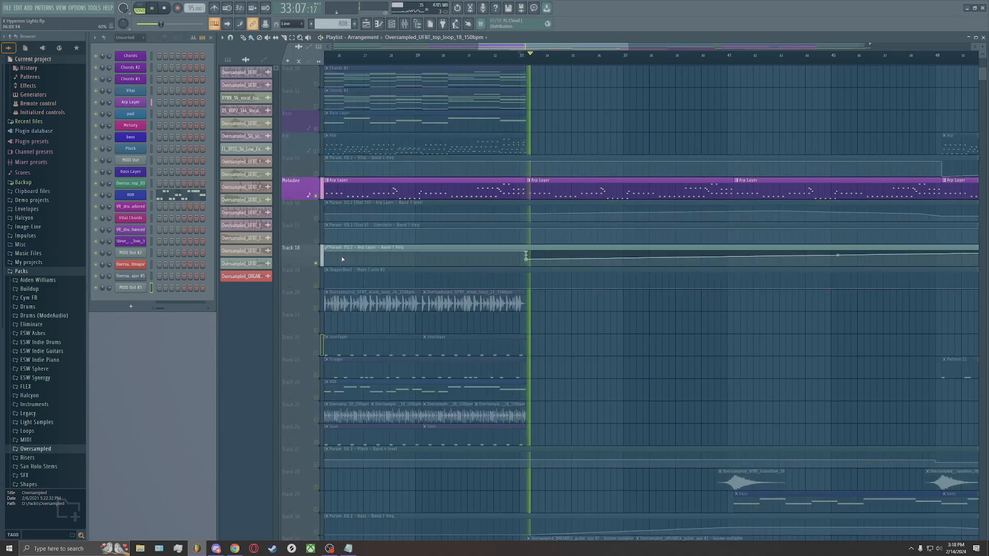
scroll(752, 267, "down", 4)
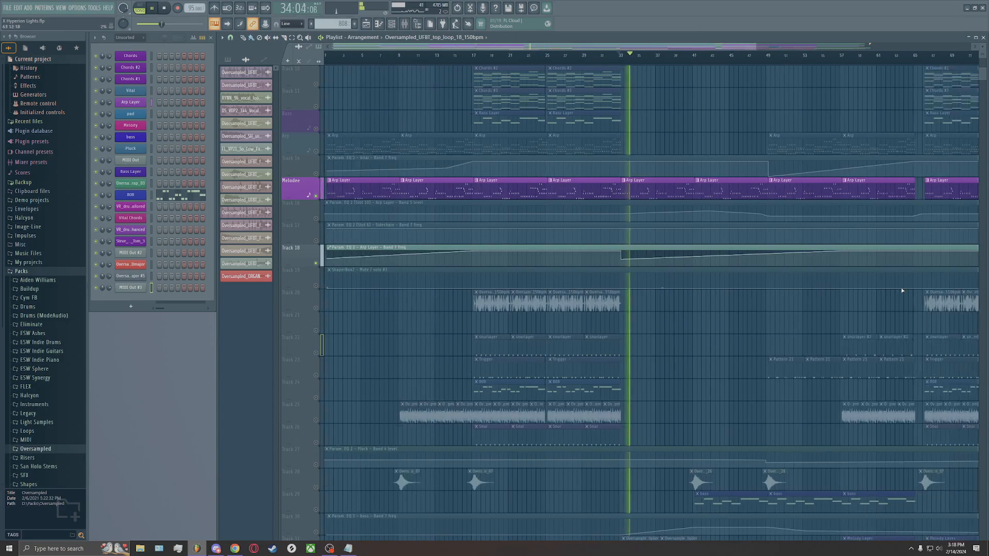
Stop the soloed Arp Layer playback and unmute all the other playlist tracks
scroll(900, 290, "up", 3)
scroll(592, 229, "down", 3)
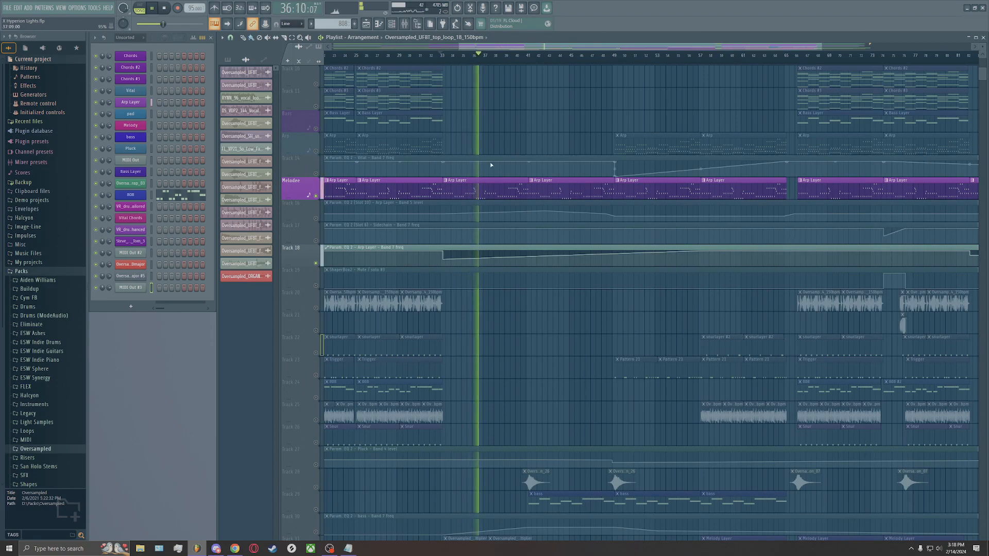
key("space")
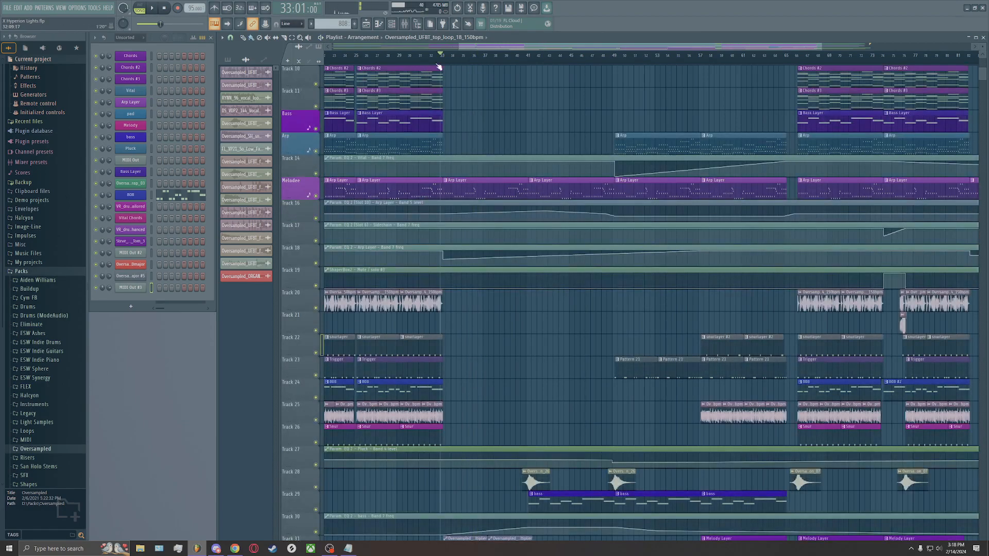
Play the full arrangement from bar 33 and examine which clips and automations make up the section after the drop
key("space")
scroll(581, 235, "down", 3)
scroll(580, 235, "down", 1)
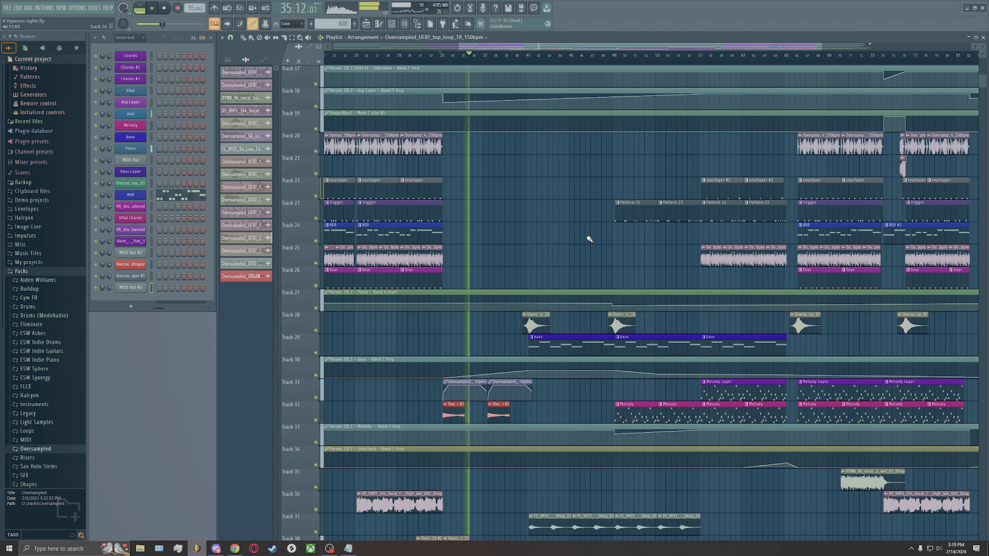
scroll(589, 237, "down", 2, "ctrl")
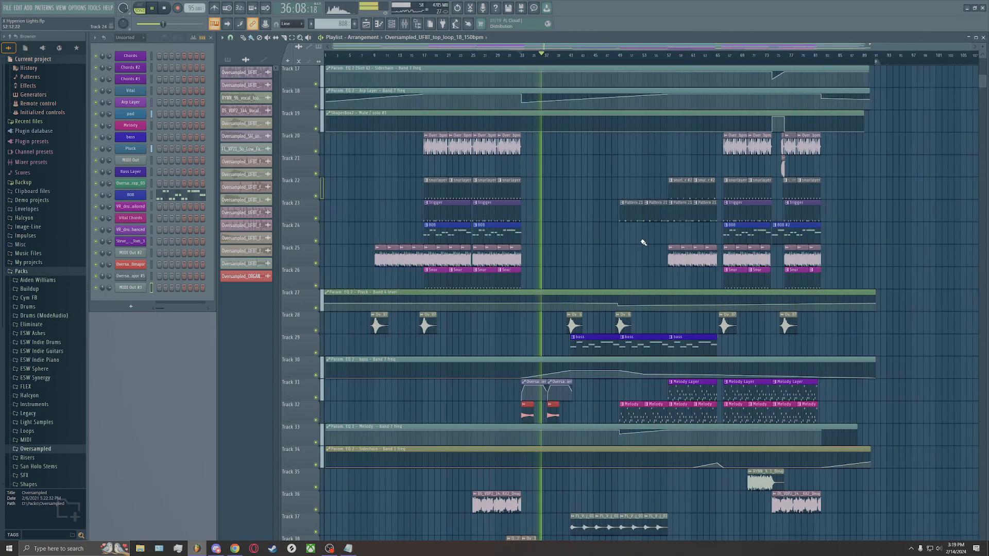
scroll(610, 238, "up", 5)
scroll(609, 238, "up", 10)
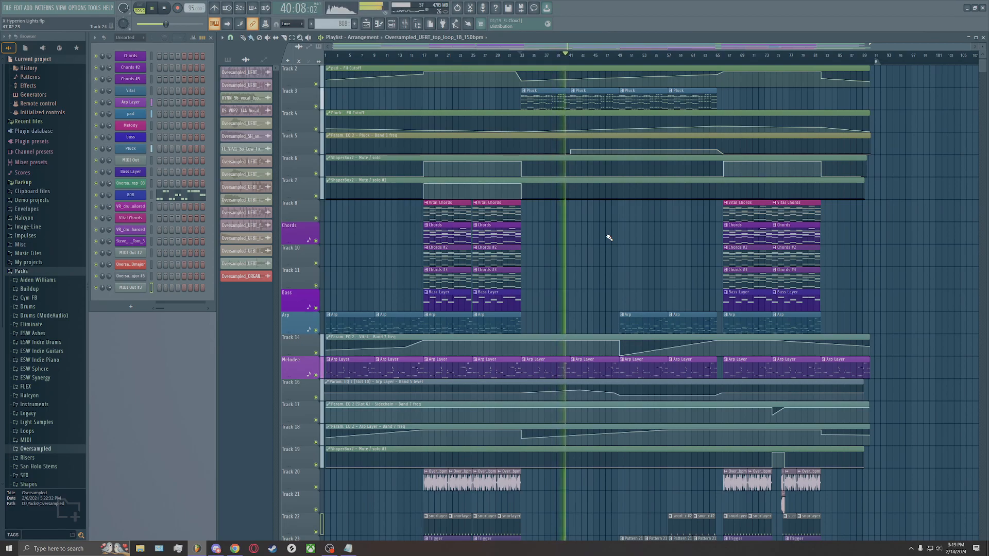
scroll(609, 238, "down", 2)
scroll(609, 237, "up", 1)
key("space")
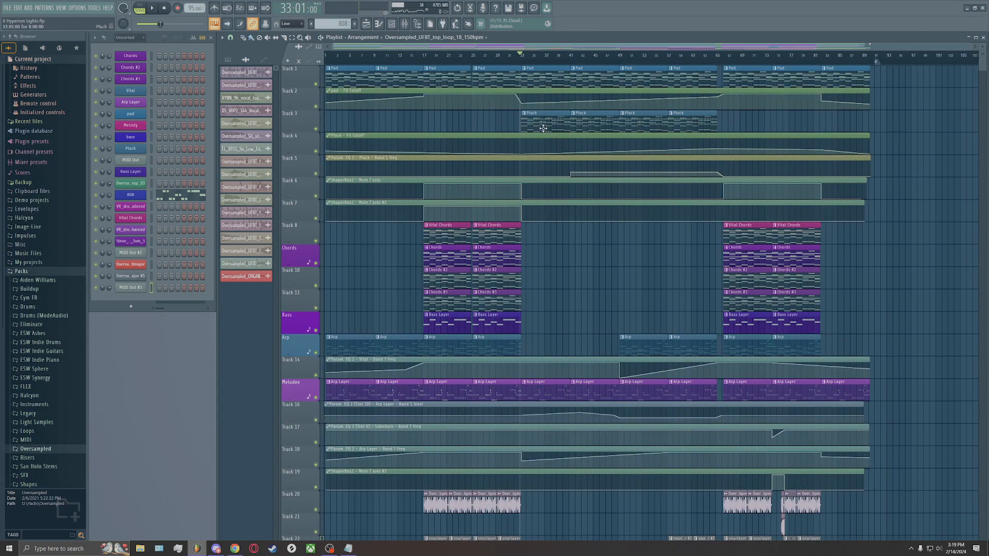
Open the first Pluck clip on Track 3 in the piano roll, inspect its notes and play the pattern
scroll(510, 78, "up", 4)
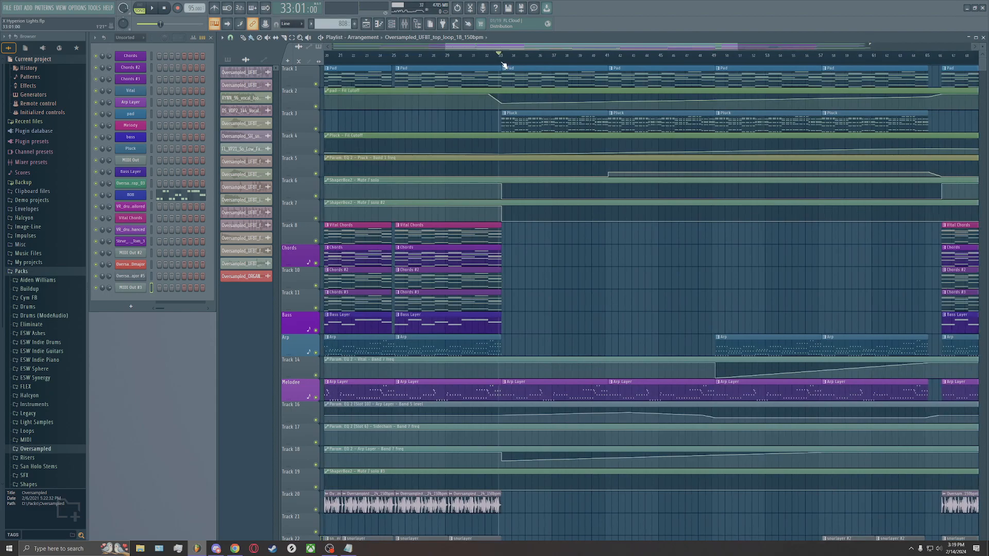
double_click(523, 114)
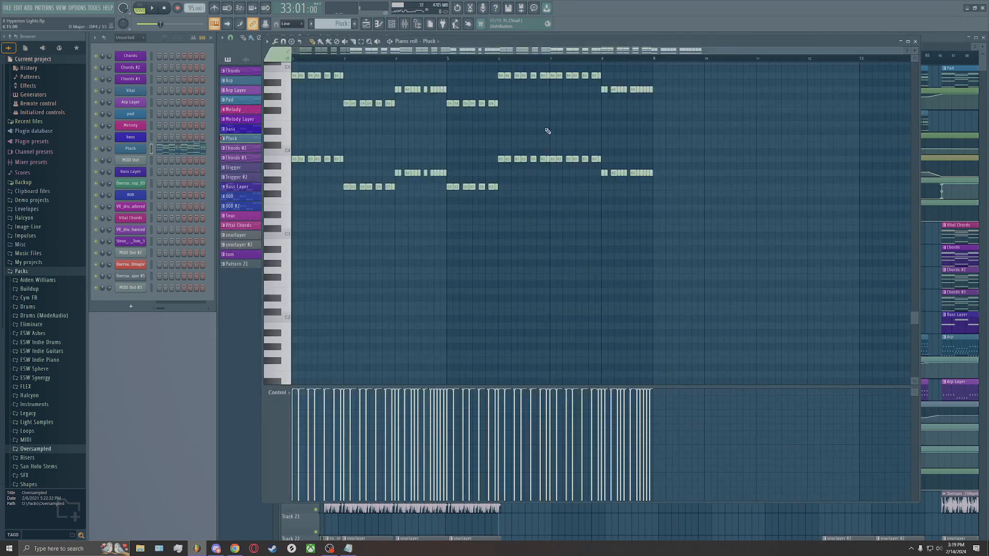
scroll(390, 80, "up", 5)
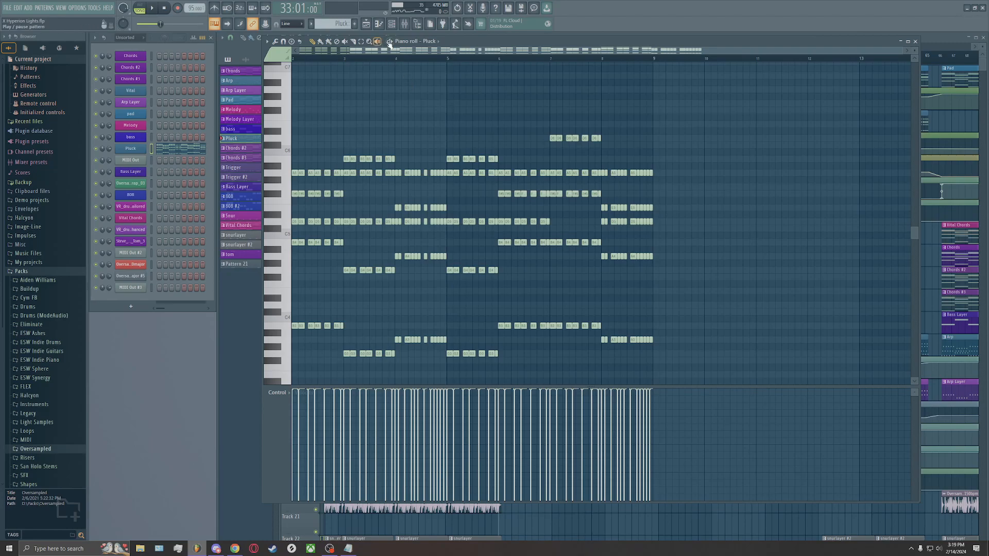
key("space")
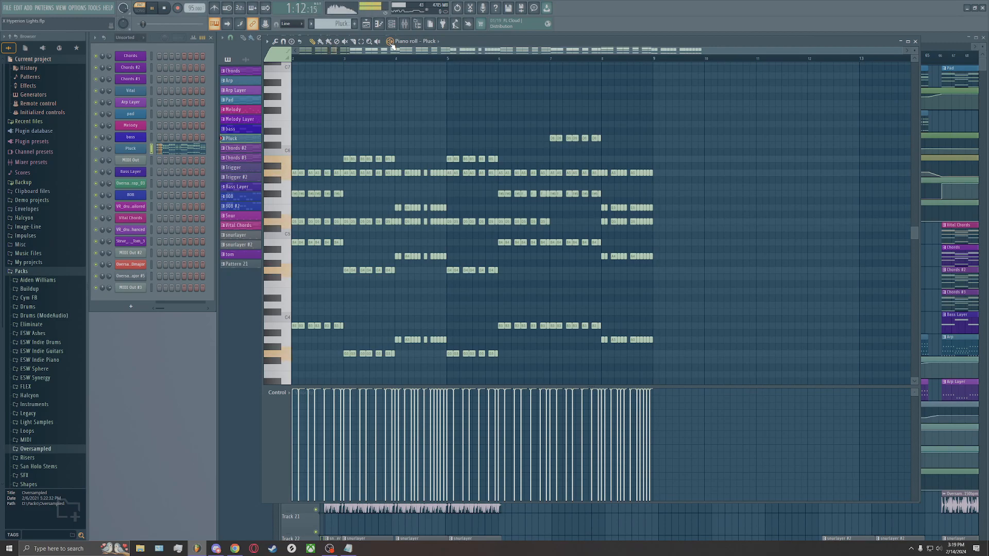
key("space")
key("space")
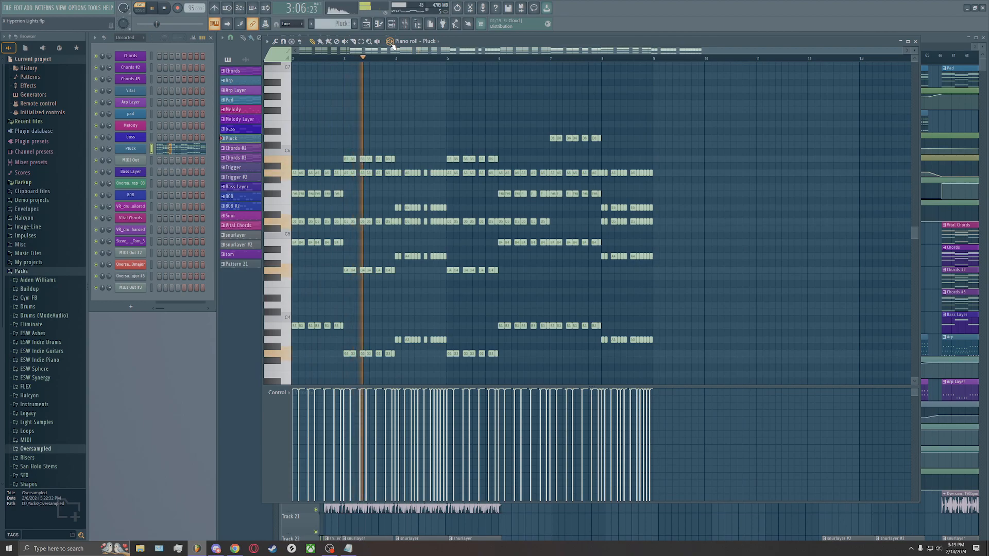
Close the Pluck piano roll and place the song playhead at bar 33, where the Pluck clips start
left_click(915, 41)
scroll(663, 209, "down", 3)
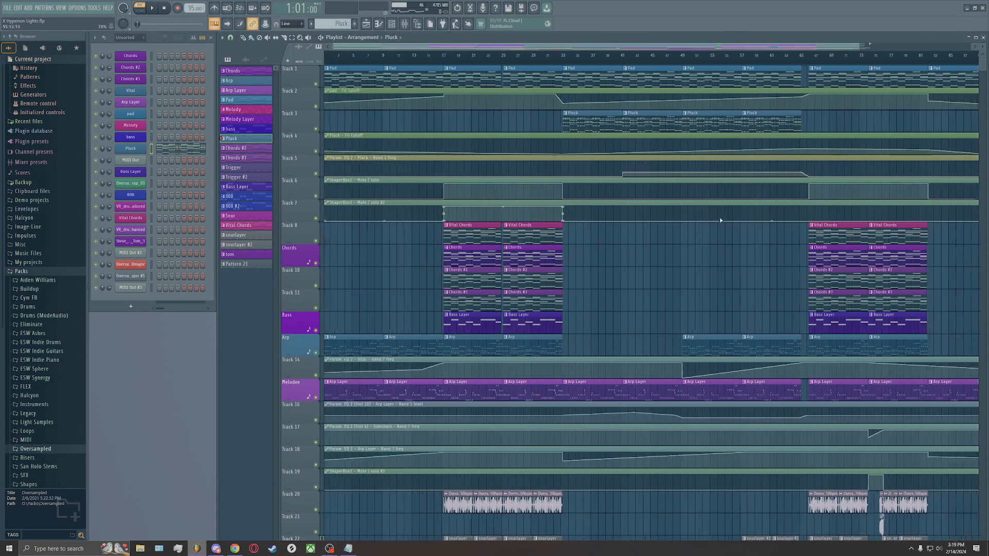
scroll(777, 225, "up", 2)
left_click(432, 62)
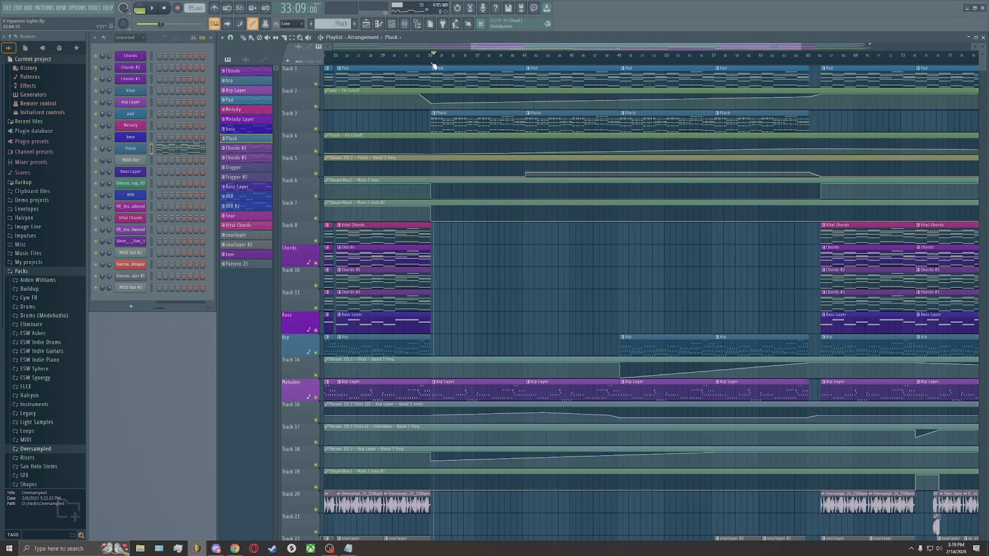
scroll(432, 62, "up", 2)
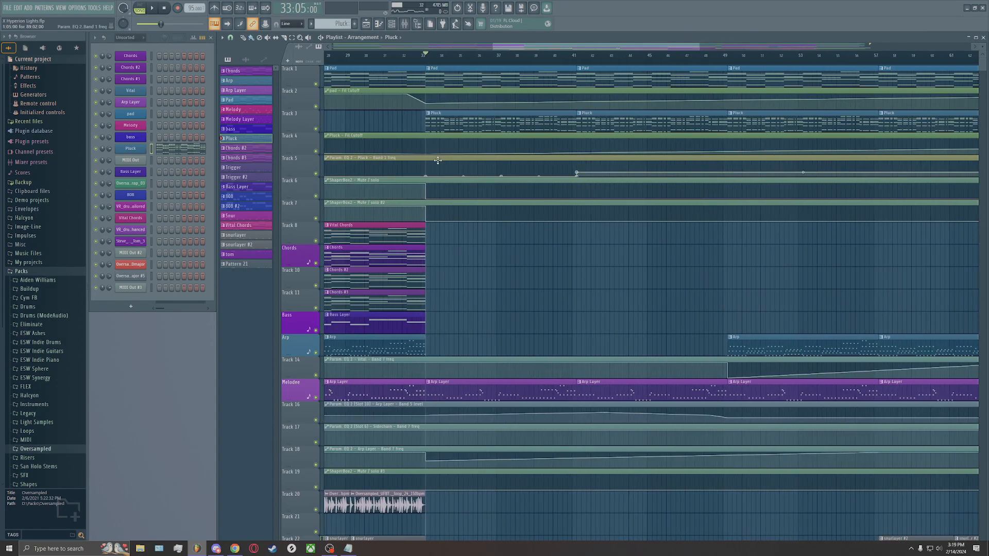
Show the mixer, play the section with the Pluck insert selected and open its iZotope Trash 2 effect
left_click(408, 27)
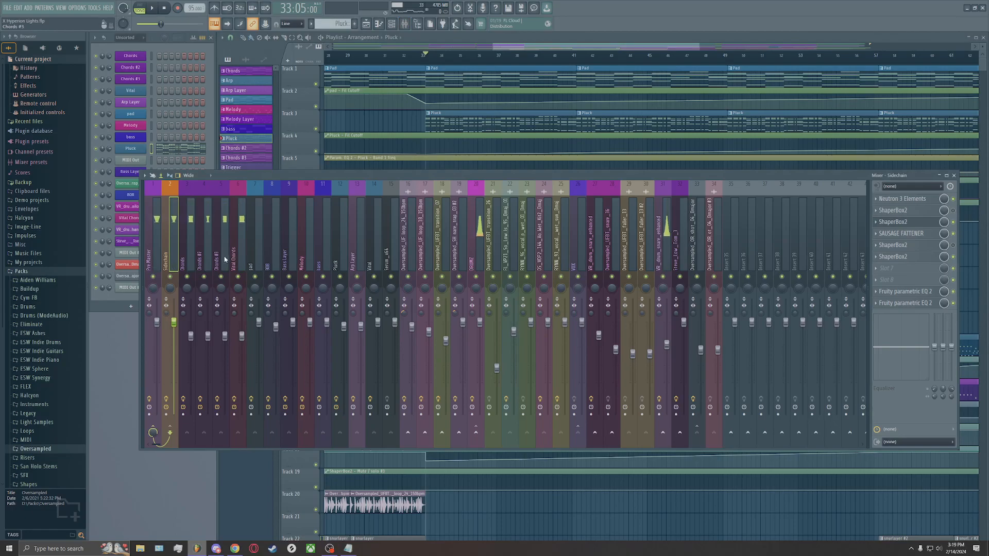
left_click(343, 266)
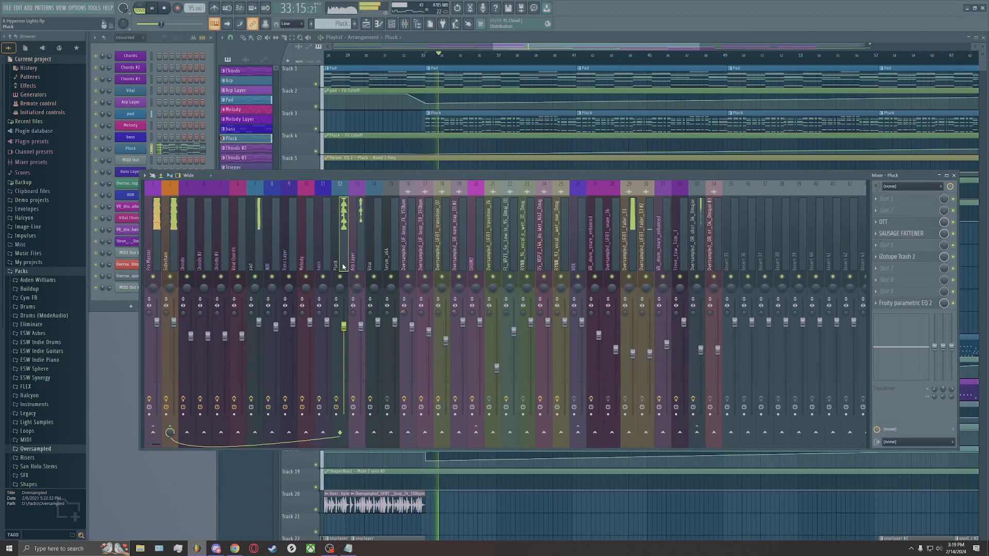
left_click(897, 256)
key("space")
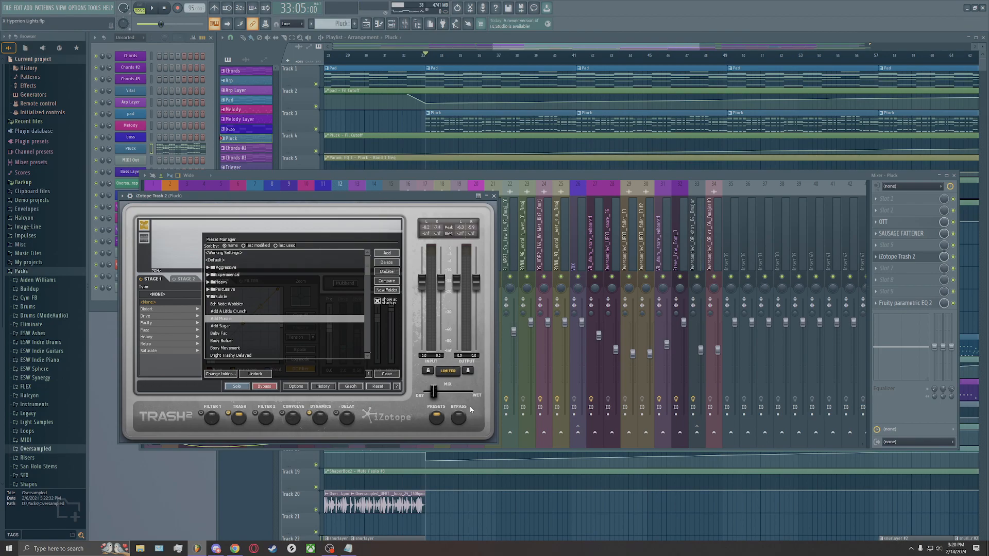
Set the Trash 2 mix fully wet and play the section to hear the distortion on the pluck
left_click(460, 417)
double_click(439, 391)
key("space")
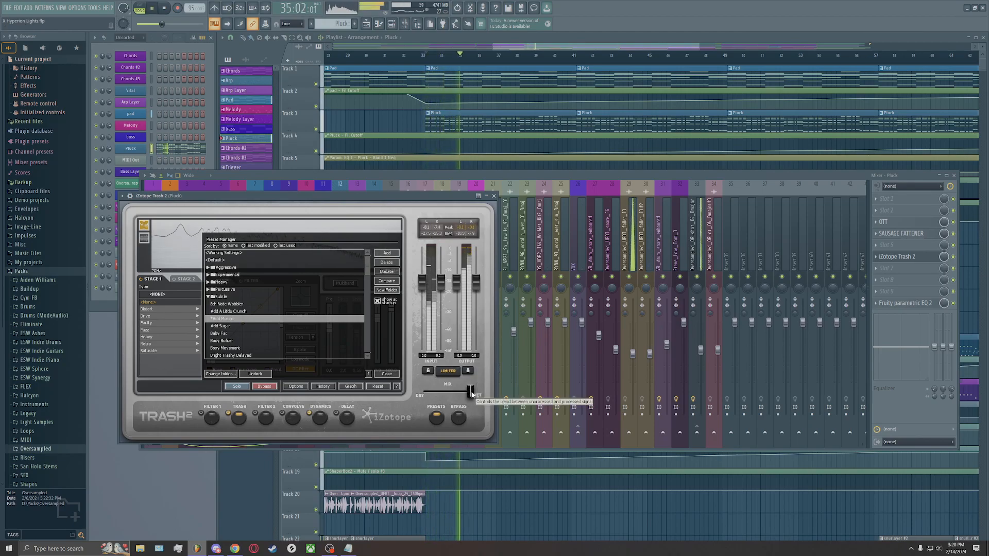
key("space")
Lower the Trash 2 mix partway back toward dry, play the section and close the plugin
left_click_drag(470, 393, 448, 393)
key("space")
key("space")
left_click(493, 196)
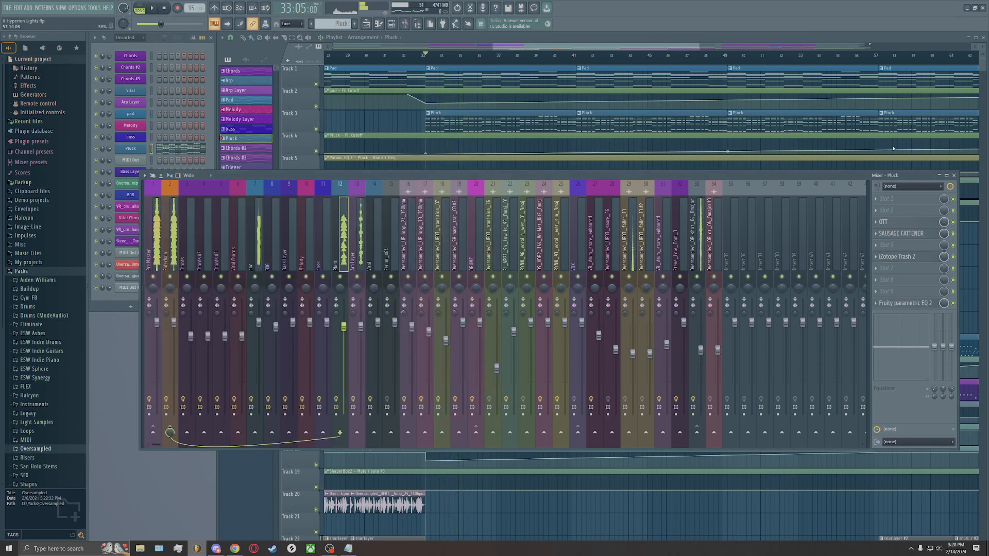
Close the mixer, open the Pluck channel's Serum and locate the PL - Flight AZ preset in the Halcyon Vol.2 folder
left_click(954, 175)
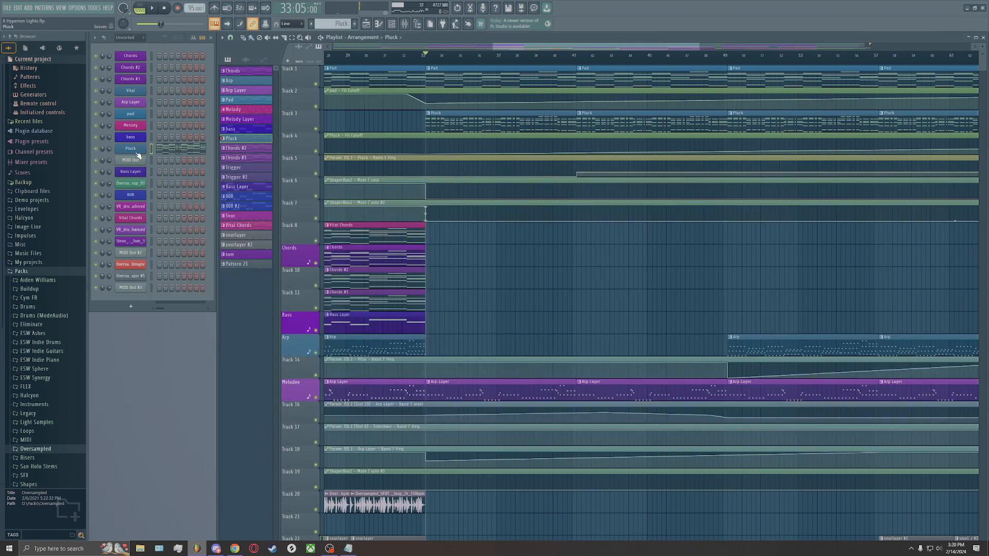
left_click_drag(480, 212, 428, 135)
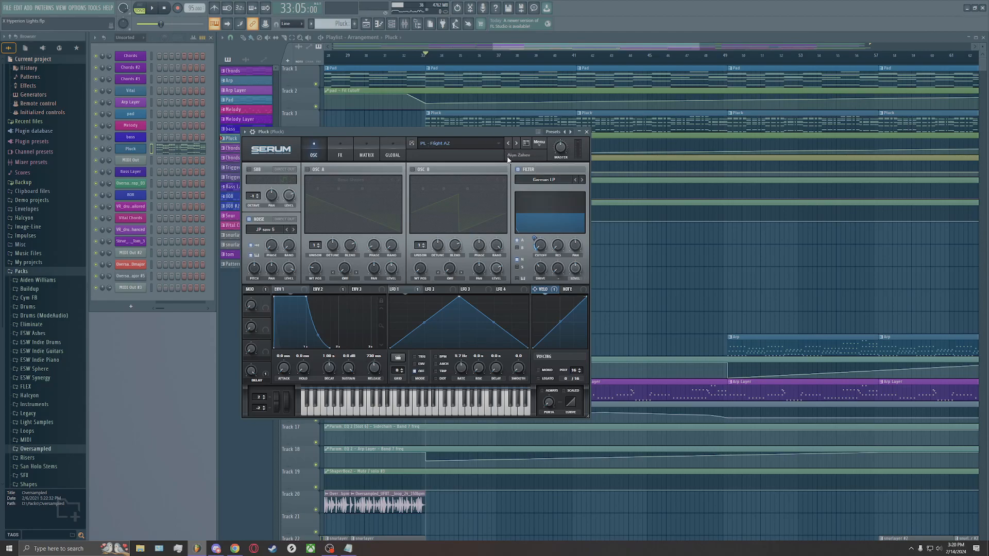
left_click(482, 143)
mouse_move(466, 207)
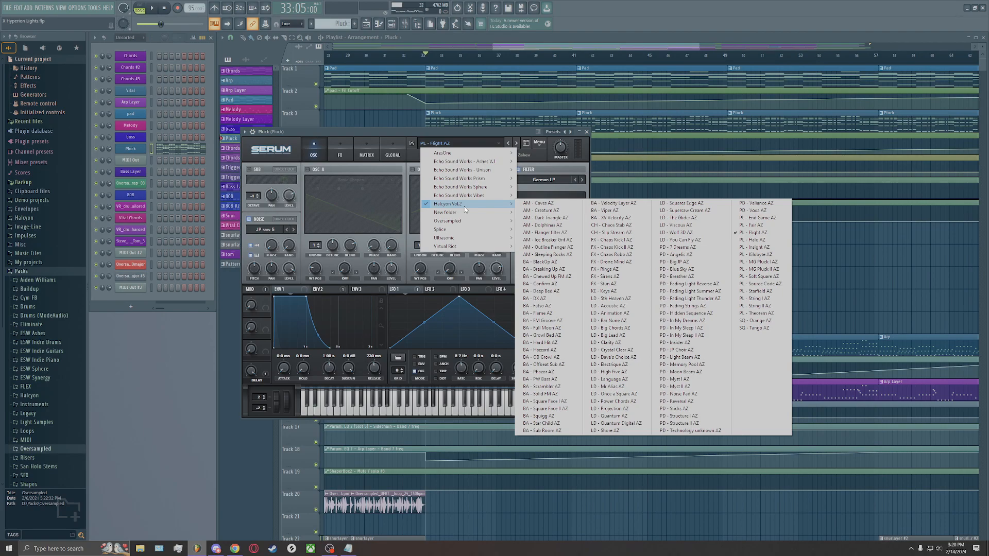
left_click(544, 156)
left_click(468, 143)
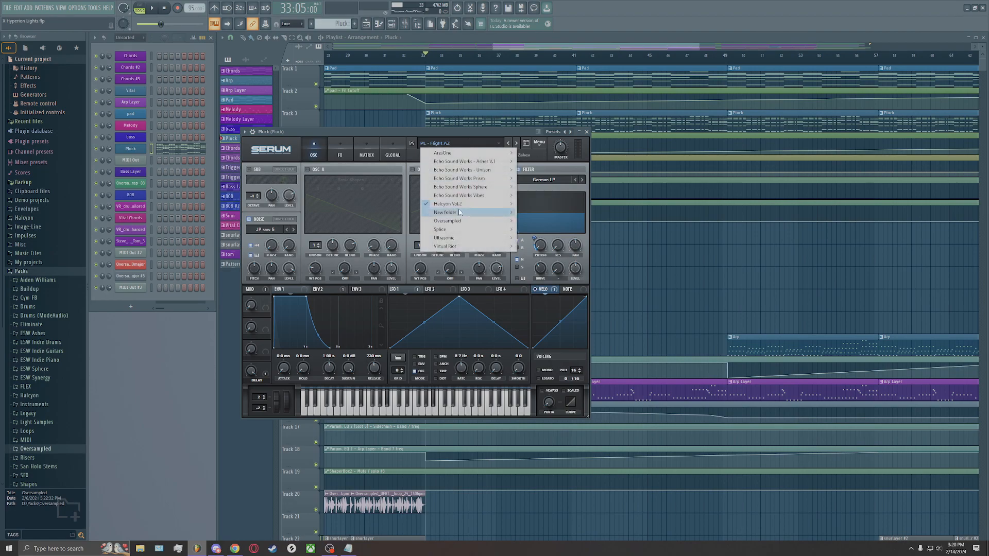
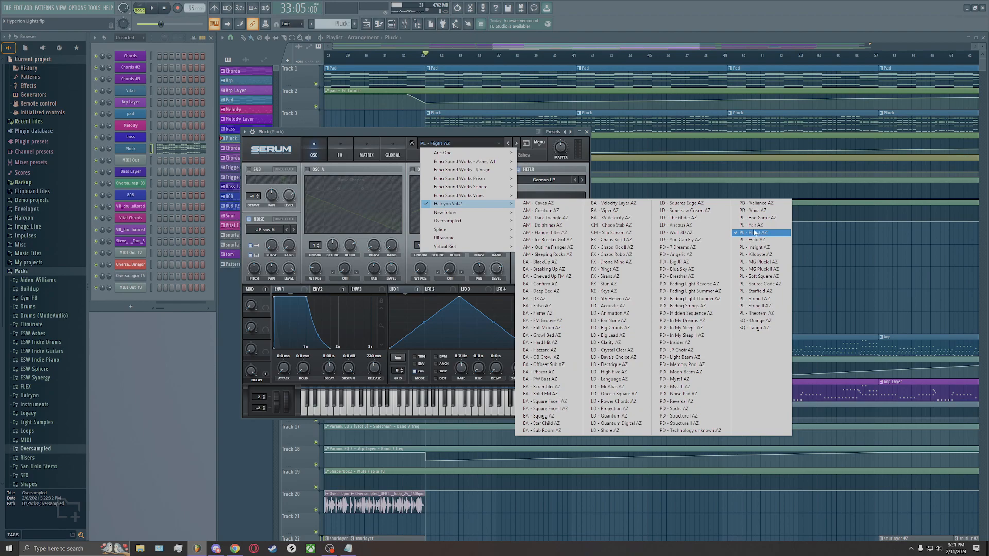
left_click(587, 133)
Play the section from bar 33 and examine the Pluck filter cutoff automation across the build-up
key("space")
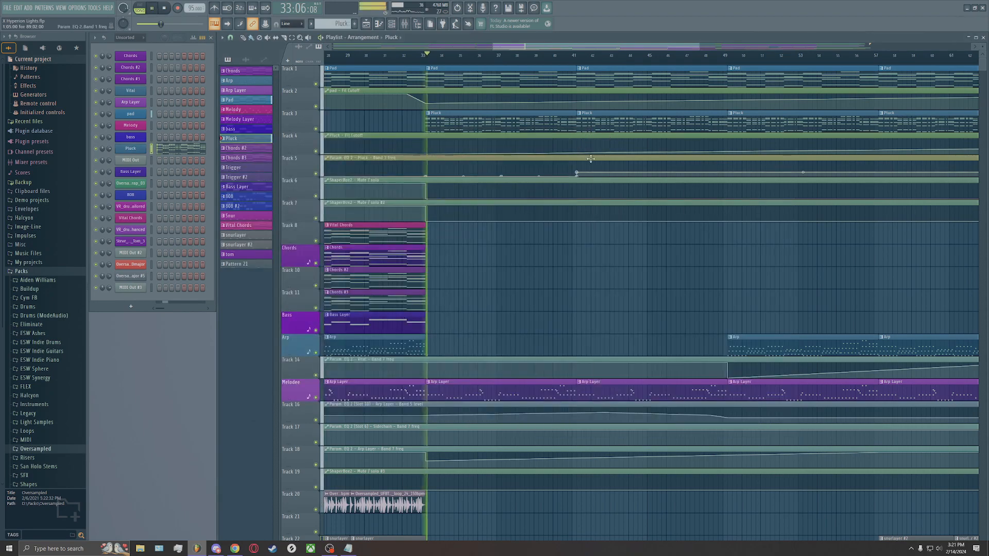
key("space")
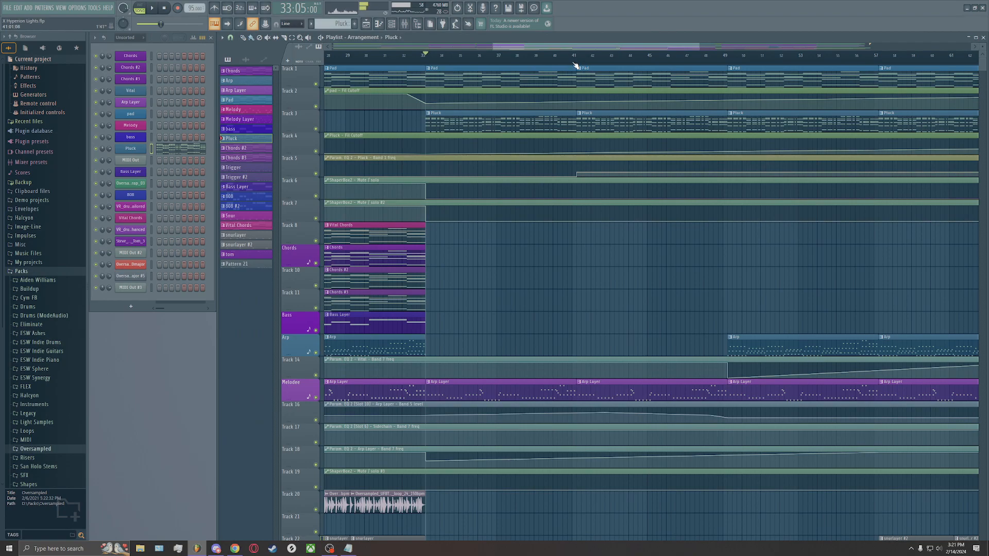
scroll(589, 144, "down", 4)
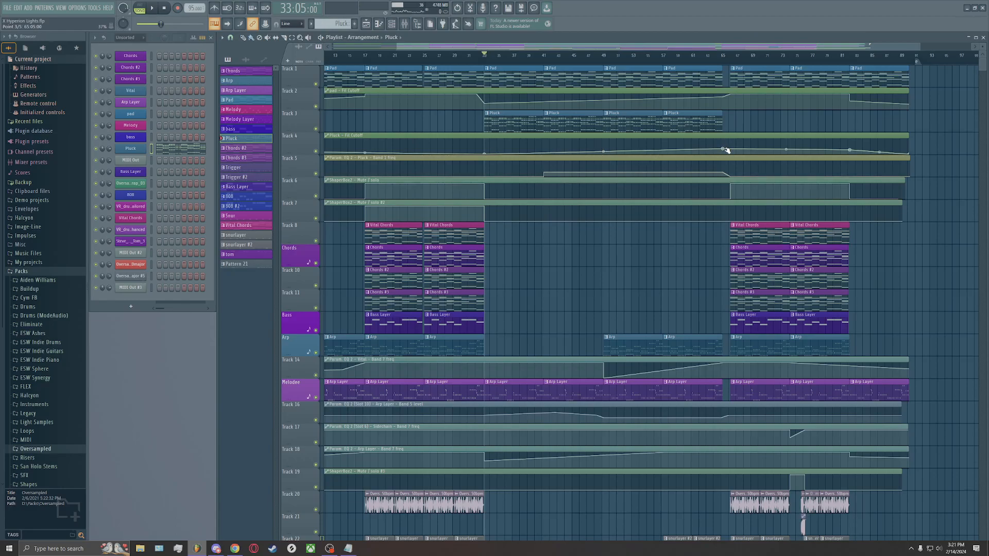
scroll(725, 150, "up", 3)
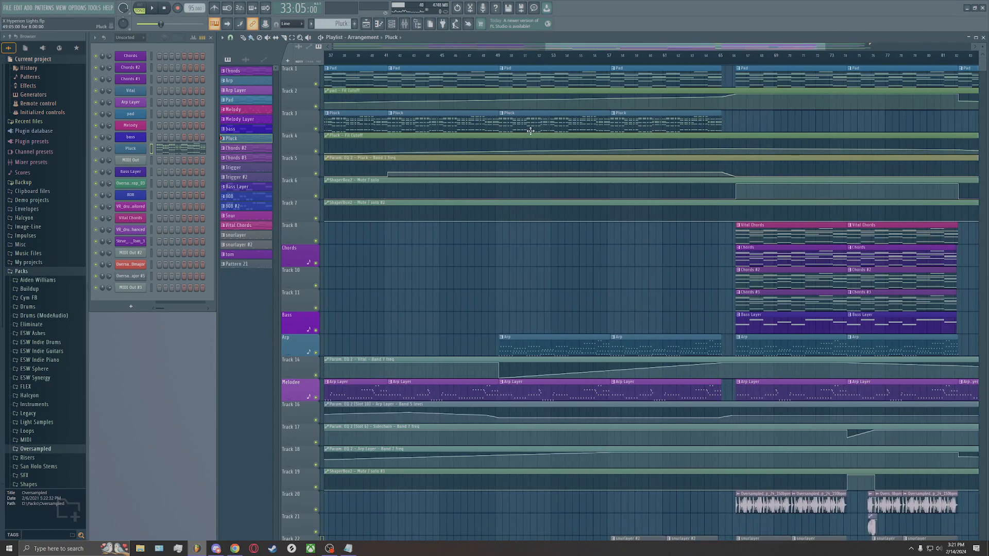
key("space")
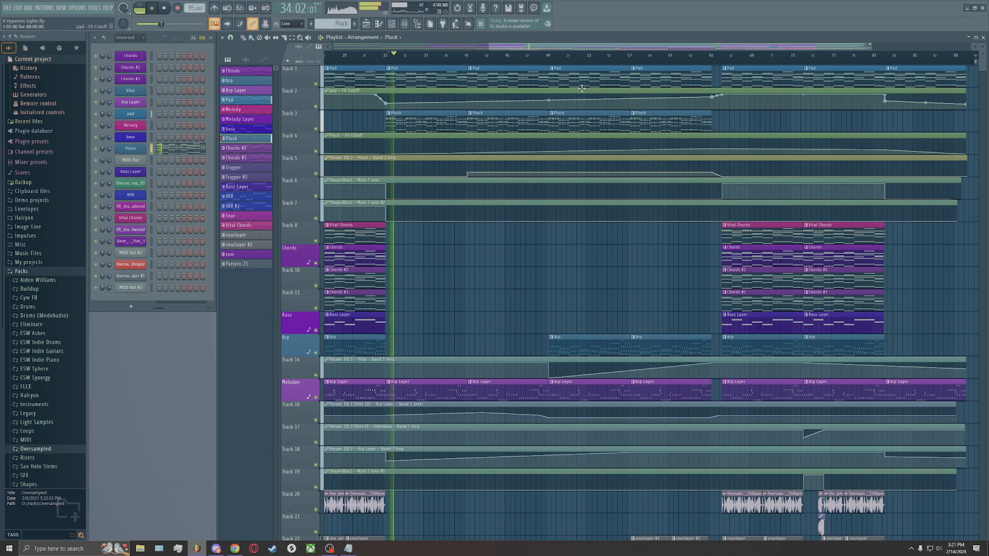
key("space")
Solo the Pluck track, unmute its filter cutoff automation on Track 4 and play from bar 61
left_click(674, 62)
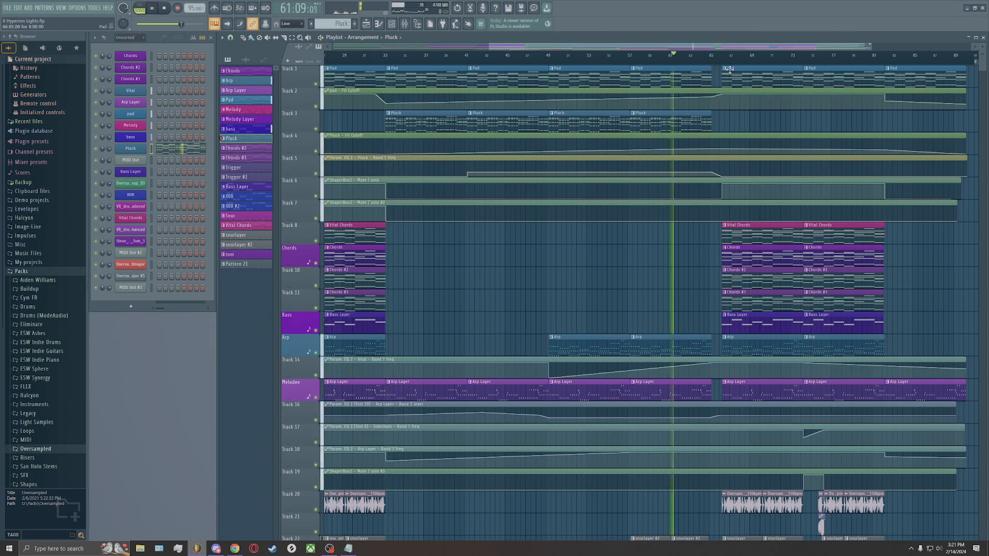
left_click(316, 128, "ctrl")
key("space")
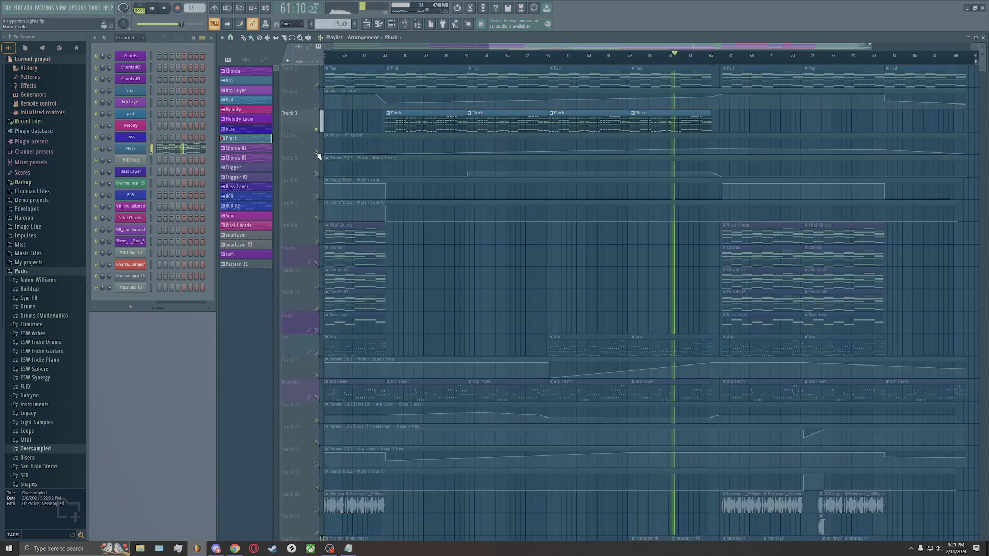
left_click(316, 151)
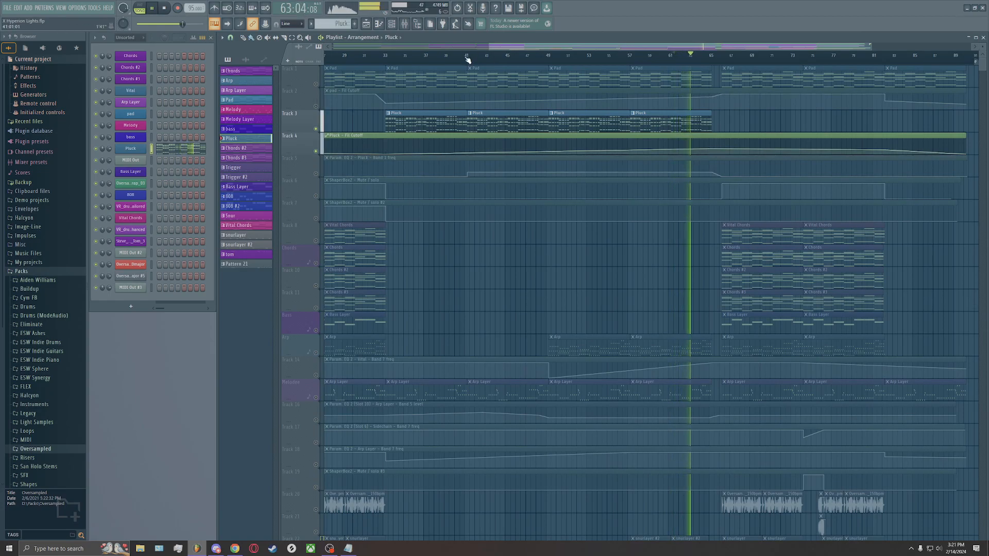
Play the soloed pluck with its cutoff automation from bar 41 and from bar 49 to compare the filter opening
left_click(467, 57)
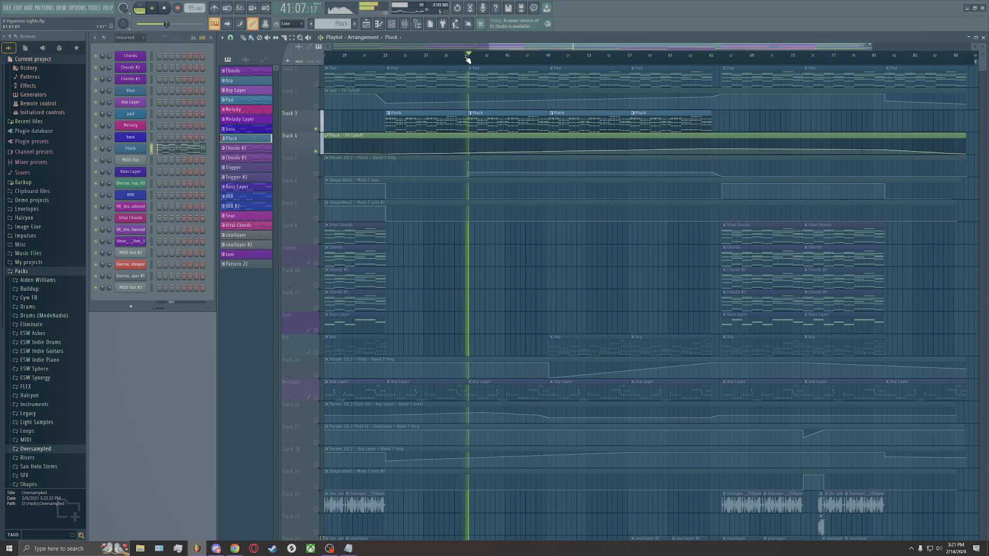
left_click(545, 57)
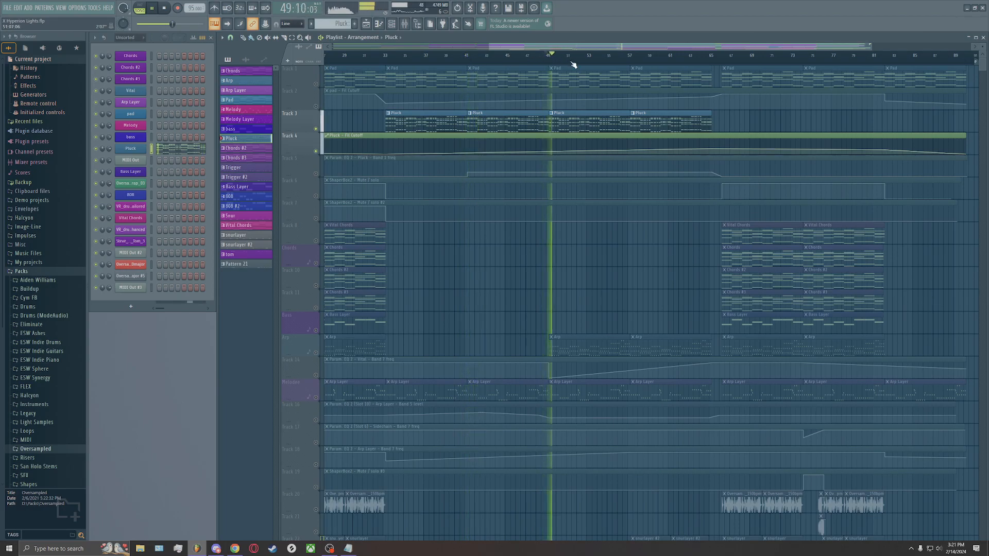
key("space")
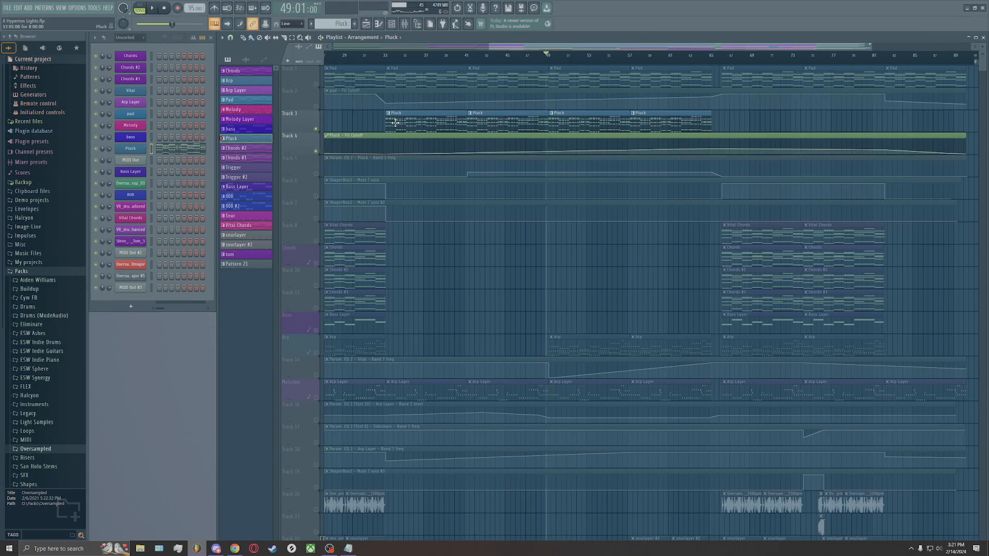
Take the Pluck tracks out of solo and move the playback position to just before bar 41
scroll(688, 141, "down", 9)
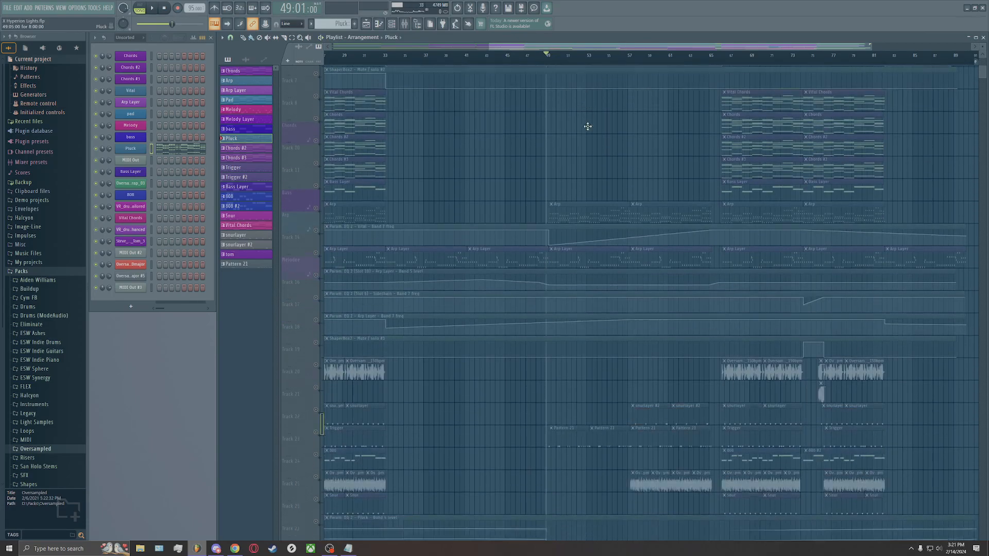
scroll(561, 161, "down", 3)
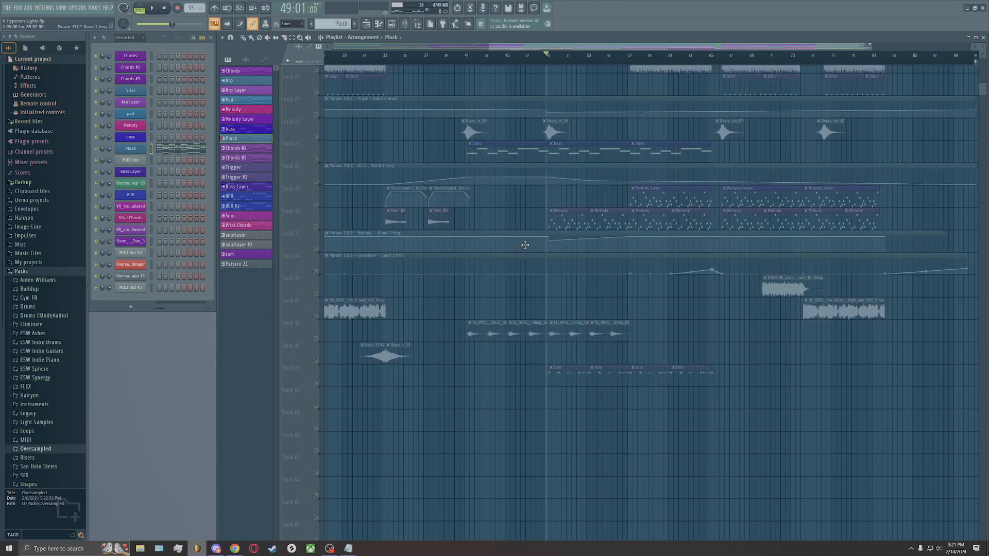
left_click(461, 58)
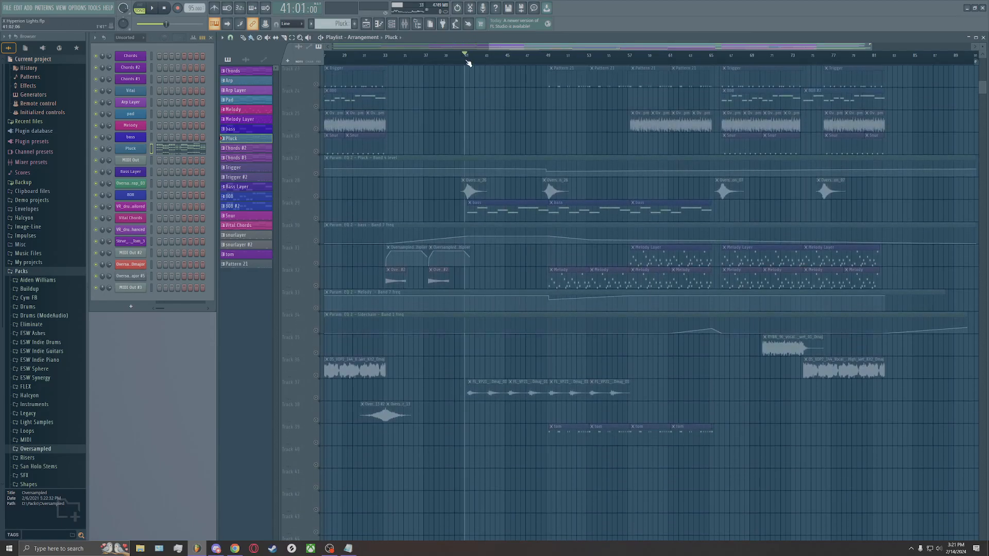
left_click(317, 196, "ctrl")
left_click(462, 60)
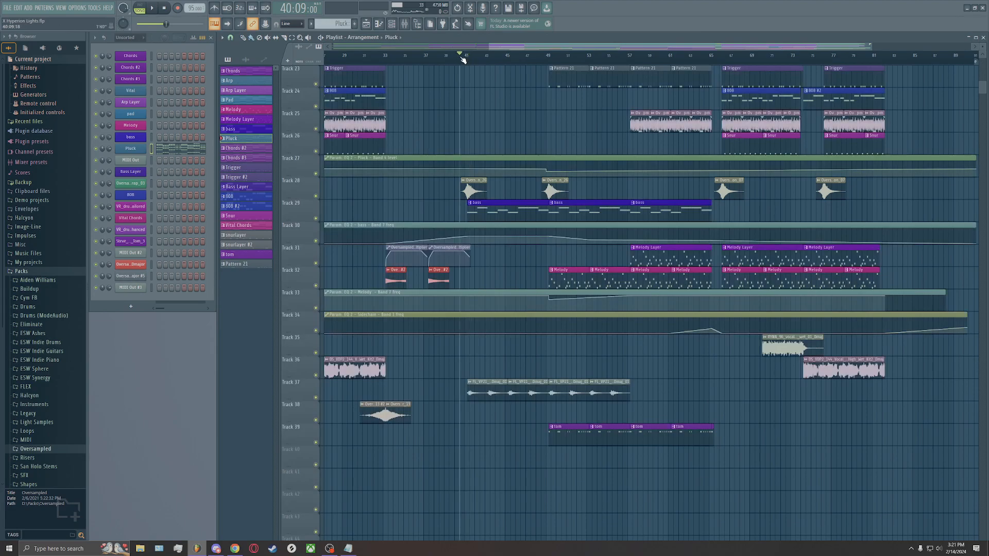
Inspect the sample settings of the Oversampled_UFBT_transition_26 clip on Track 28, and play the full arrangement into bar 41
scroll(466, 200, "up", 3)
double_click(471, 191)
left_click_drag(206, 105, 653, 105)
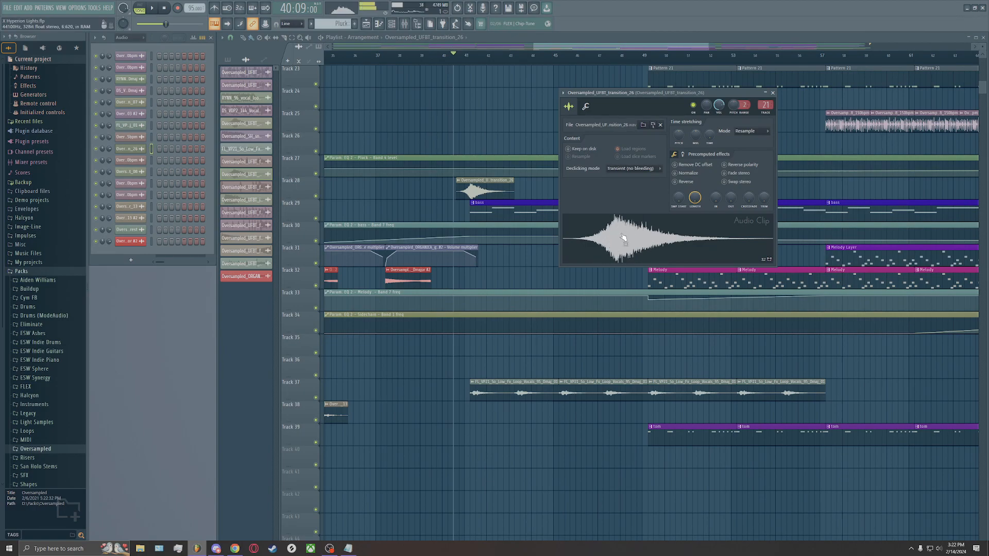
left_click(774, 94)
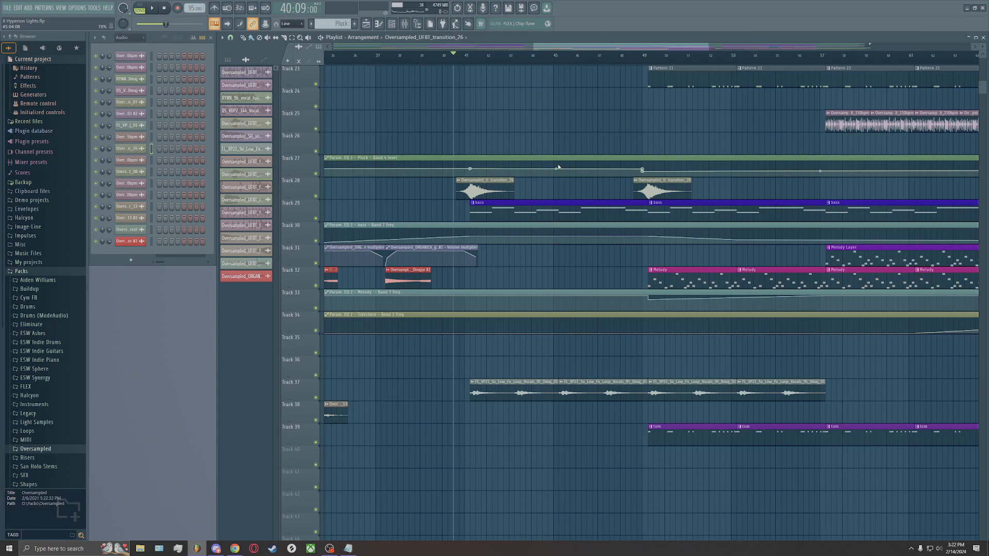
key("space")
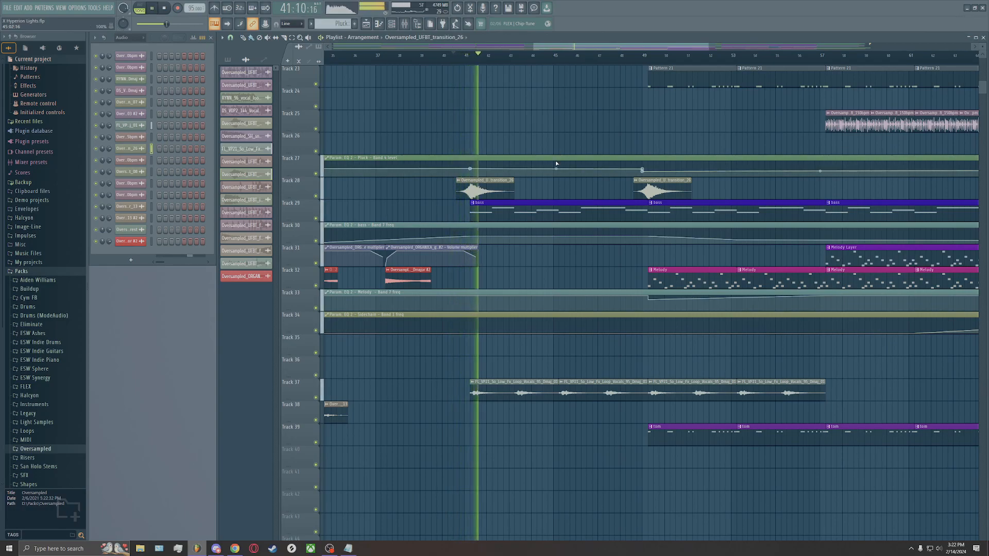
scroll(620, 199, "up", 2)
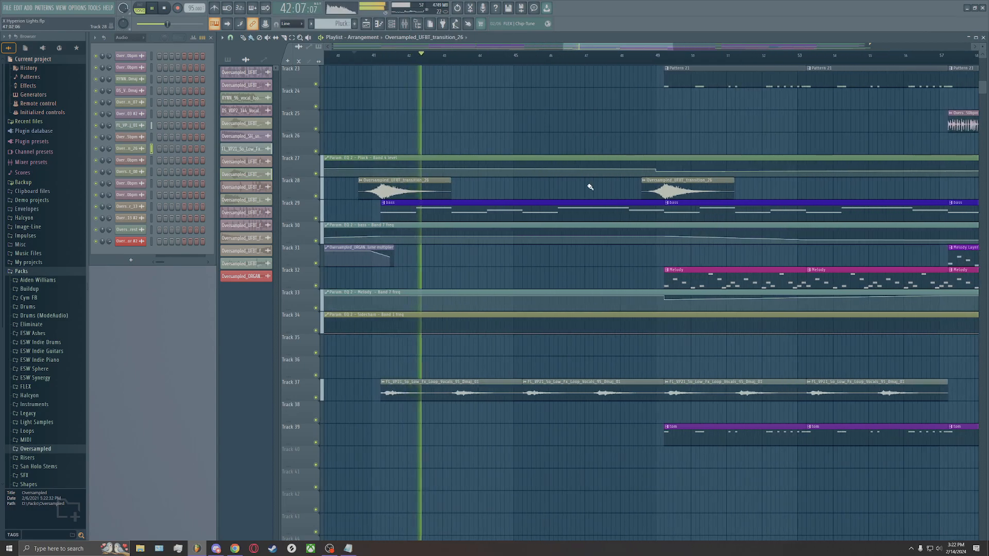
key("space")
Solo the bass on Track 29, unmute its EQ automation on Track 30 and play from bar 41
right_click(315, 219)
key("space")
key("space")
left_click(381, 55)
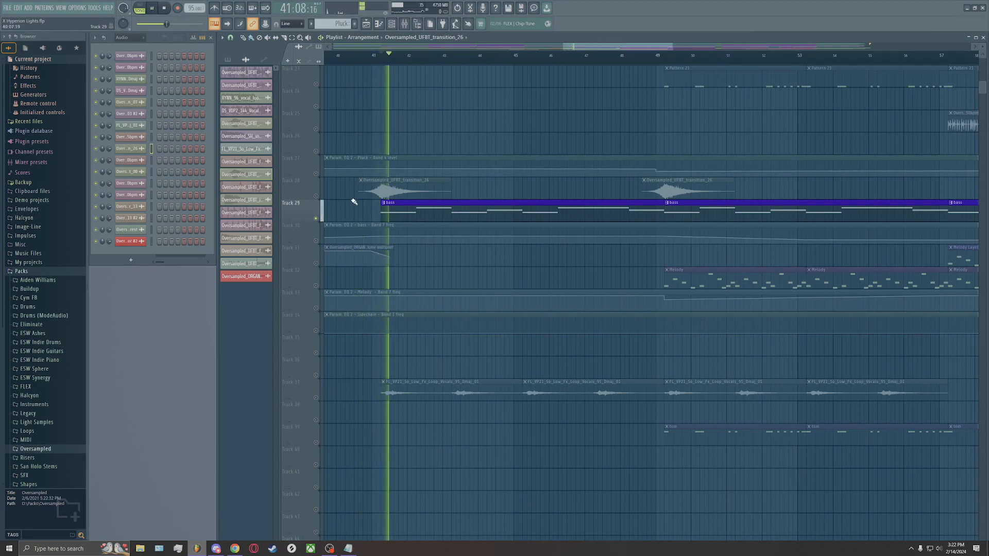
left_click(317, 240)
key("space")
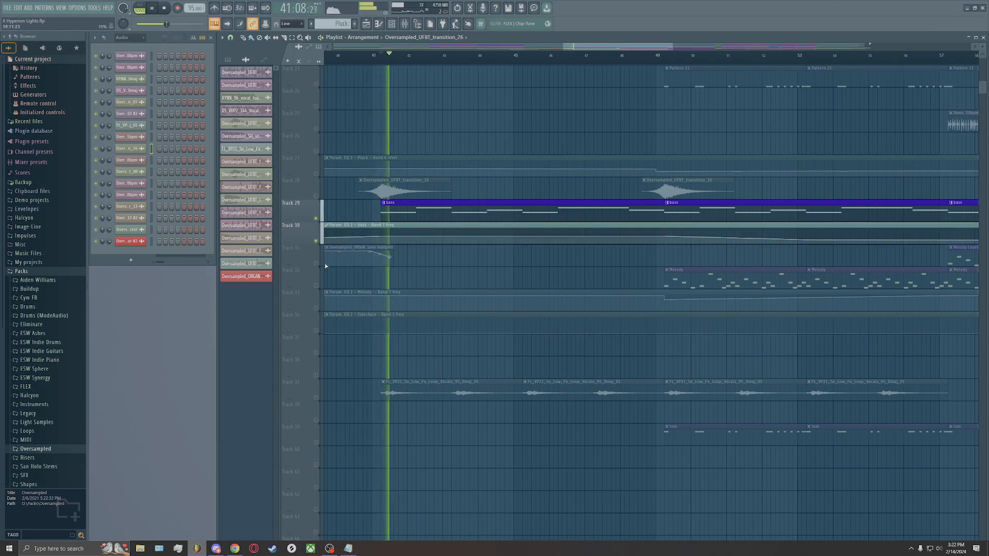
Unmute Tracks 31, 33 and 34 and listen to the bass while examining its EQ frequency automation
left_click(316, 264)
left_click(316, 309)
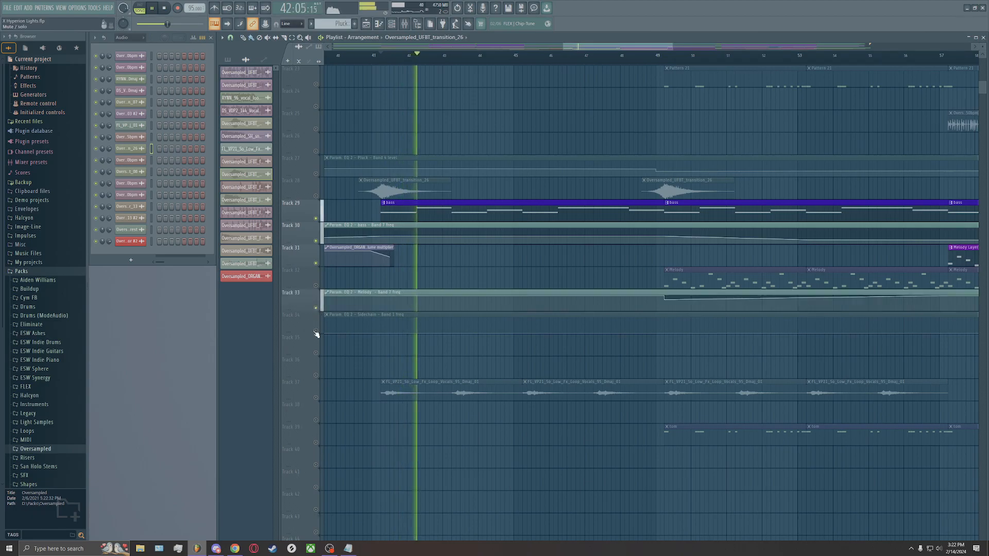
left_click(316, 330)
scroll(352, 272, "up", 5)
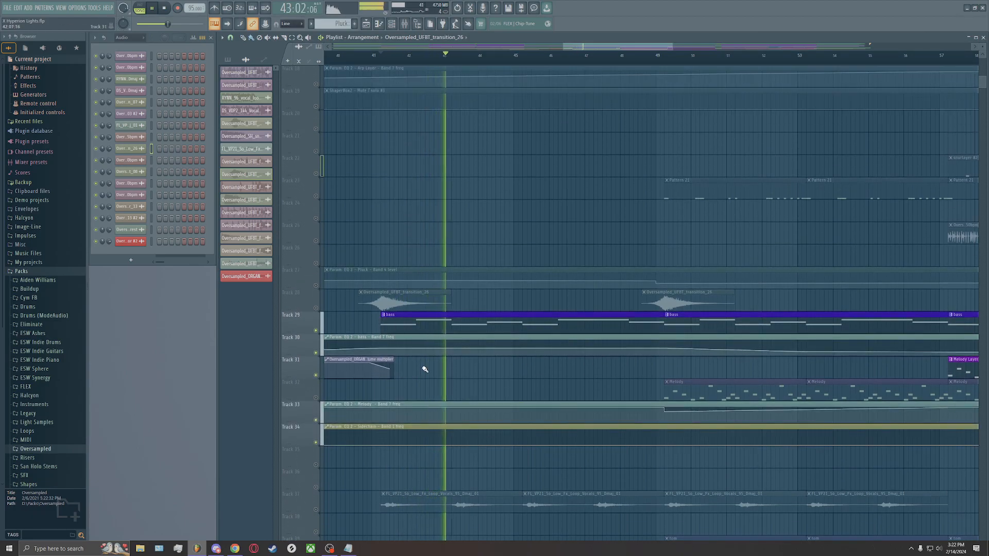
scroll(425, 329, "down", 4)
scroll(463, 355, "up", 3)
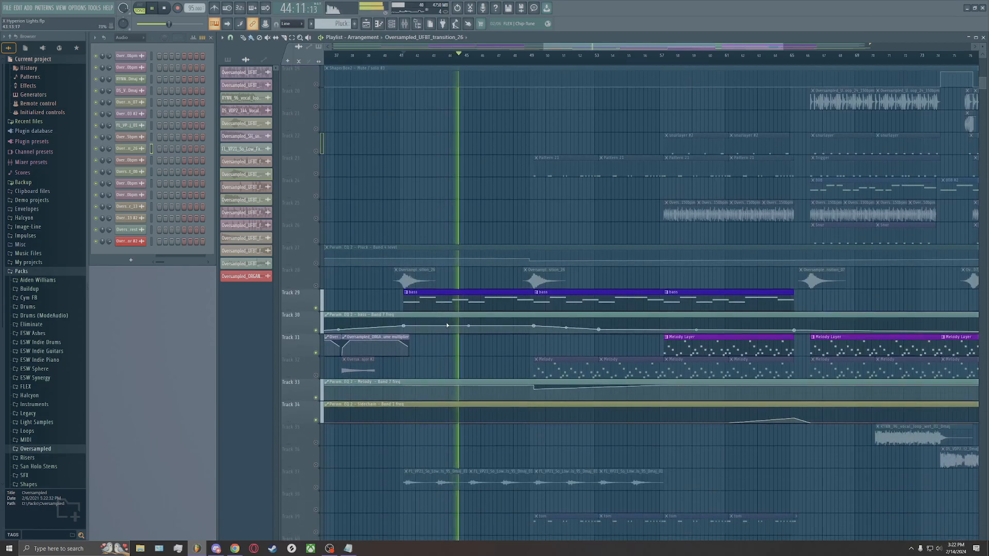
key("space")
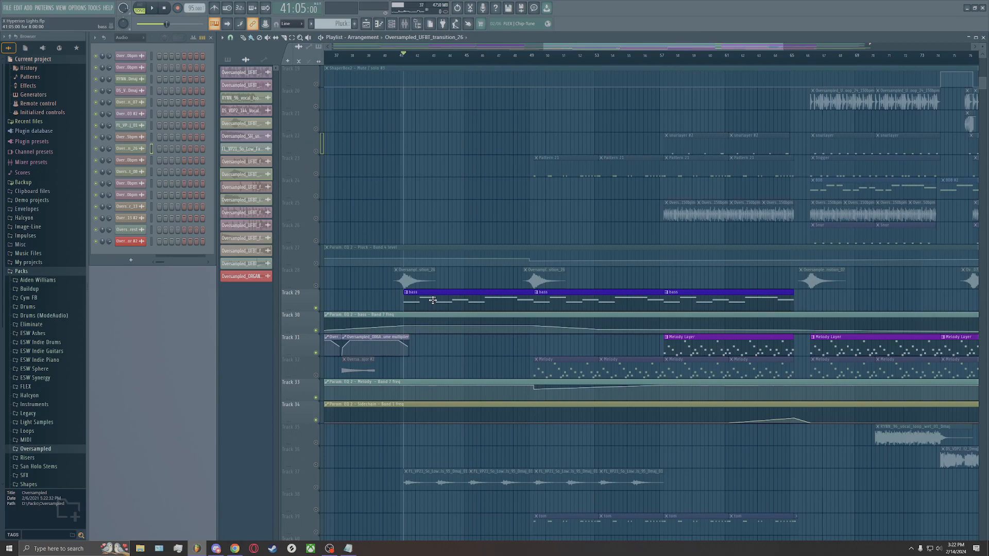
Open the bass channel's Serum with the BASS - Perfect Reece preset
left_click(433, 301)
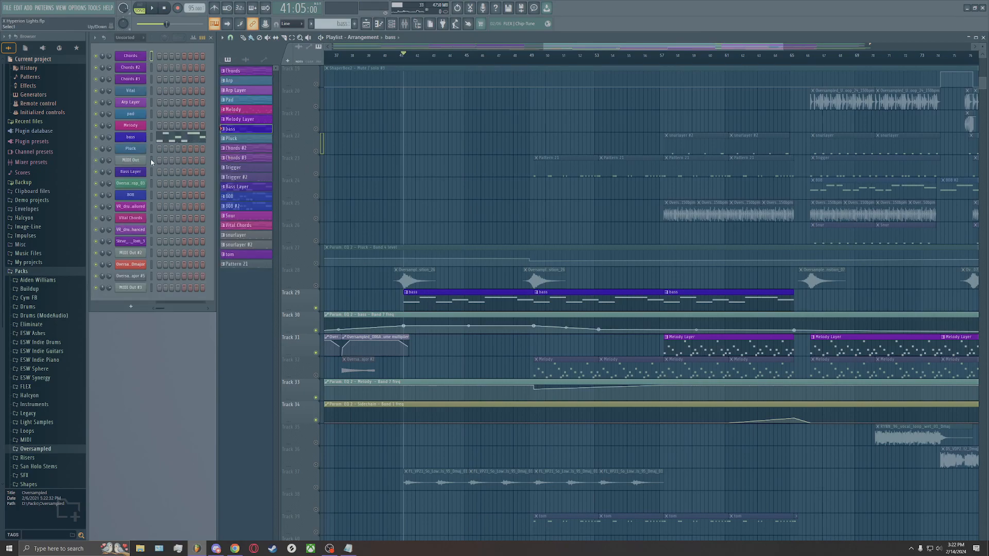
left_click(131, 138)
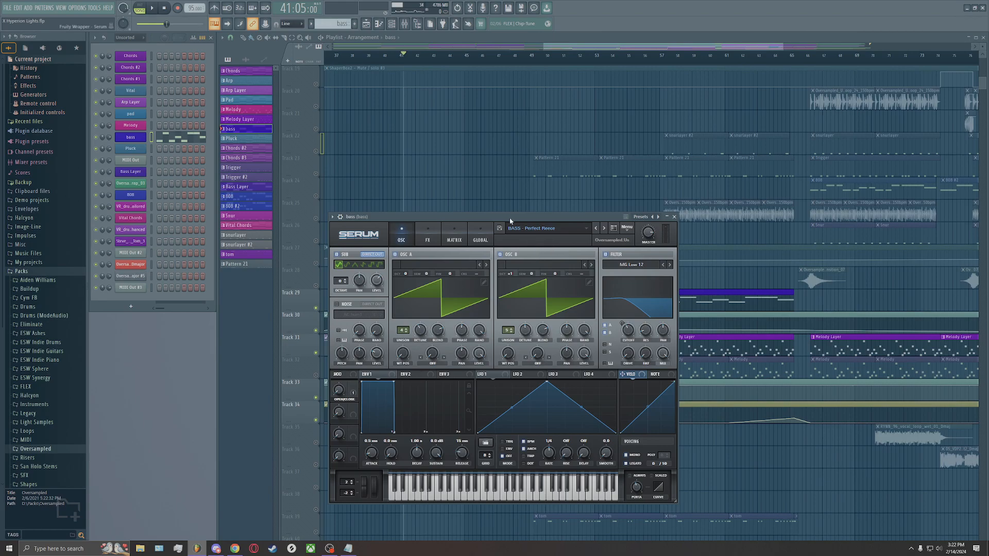
left_click_drag(514, 215, 563, 183)
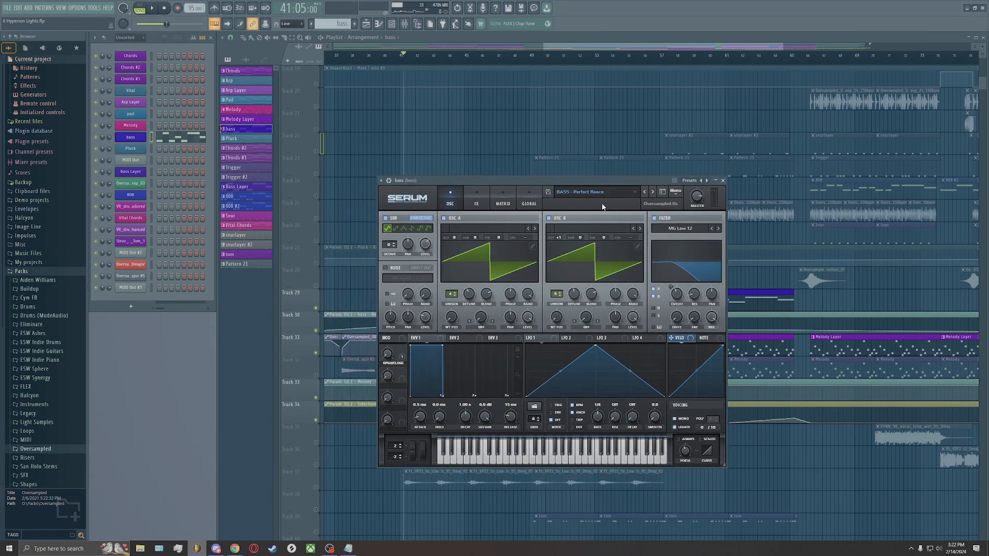
Play the bass from bar 41 and examine Serum's effects and the sub oscillator
key("space")
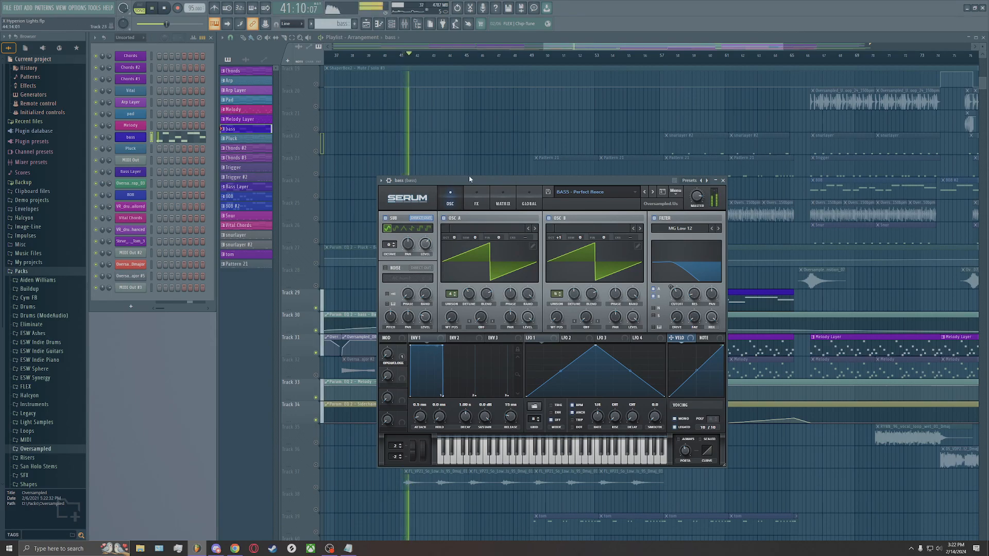
left_click(476, 202)
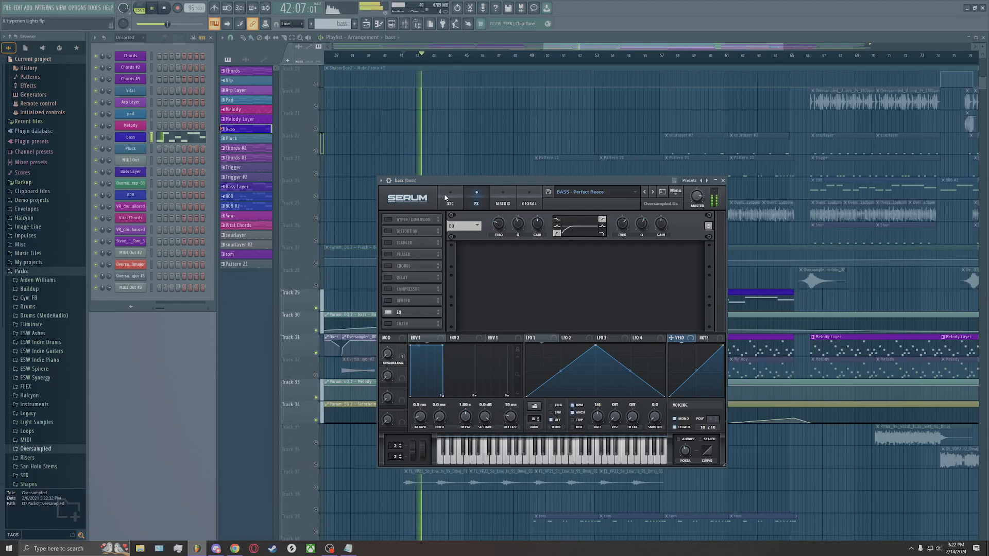
key("space")
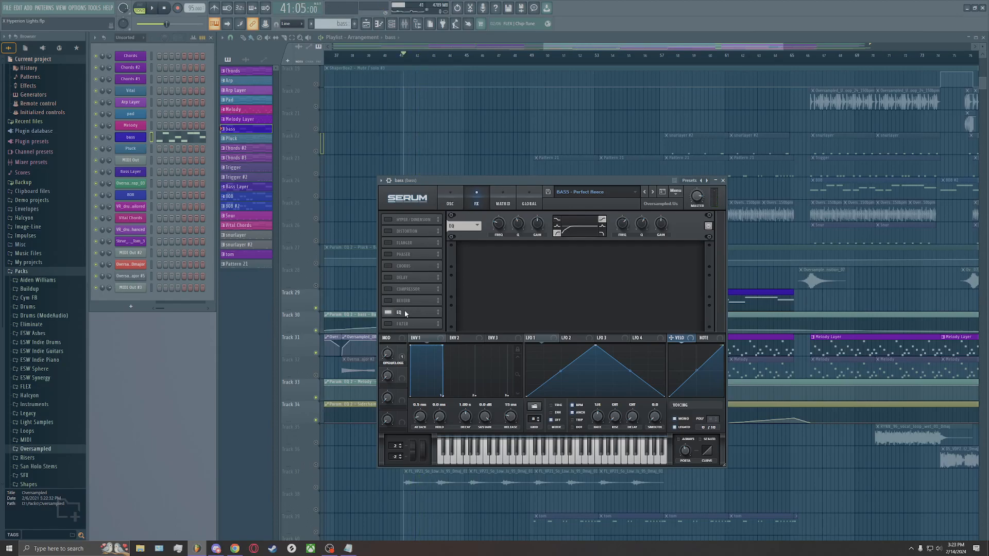
left_click(456, 194)
left_click(387, 229)
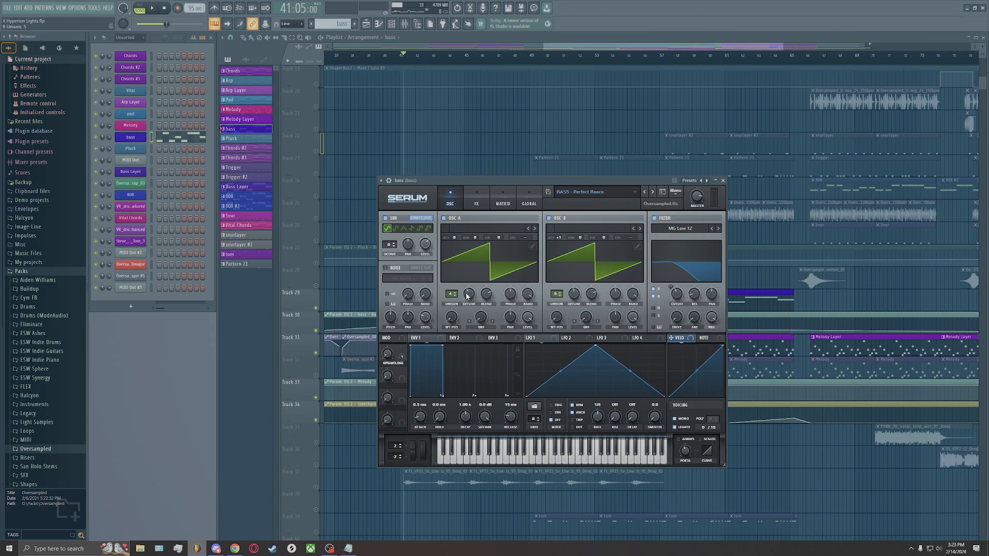
Set oscillator B's unison detune to 0.11 while the bass plays, and close Serum
key("space")
mouse_move(576, 293)
left_mouse_down()
mouse_move(569, 319)
mouse_move(574, 308)
left_mouse_up()
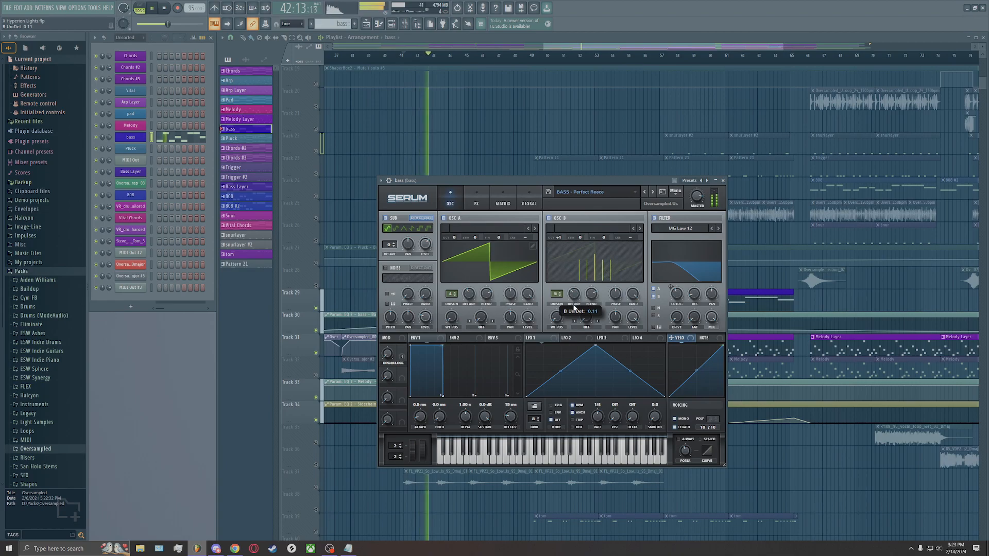
left_click(723, 181)
key("space")
Move the playback position to just before bar 49, solo the Melody on Track 32 and unmute its EQ automation on Track 33
scroll(565, 292, "down", 3)
scroll(551, 206, "up", 4)
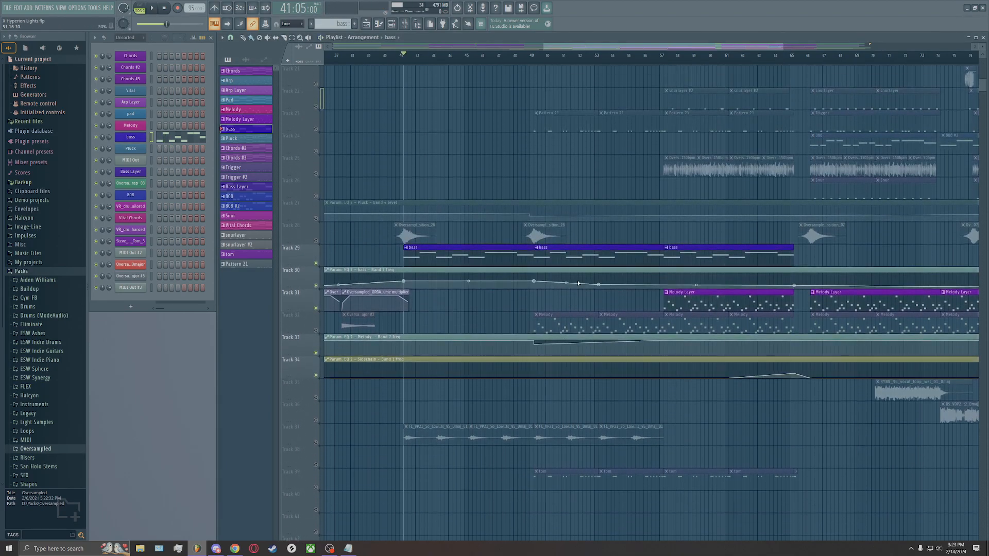
left_click(525, 66)
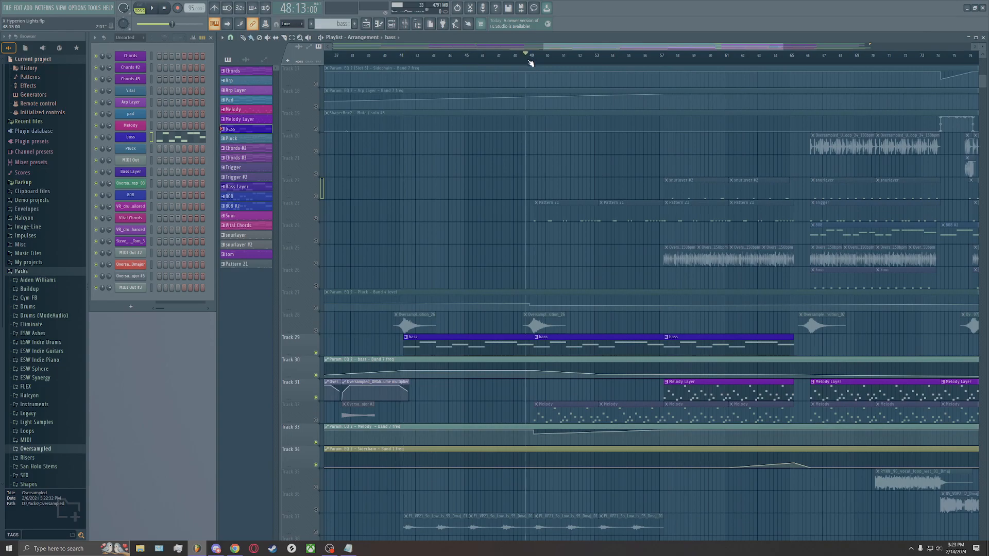
scroll(574, 206, "down", 3)
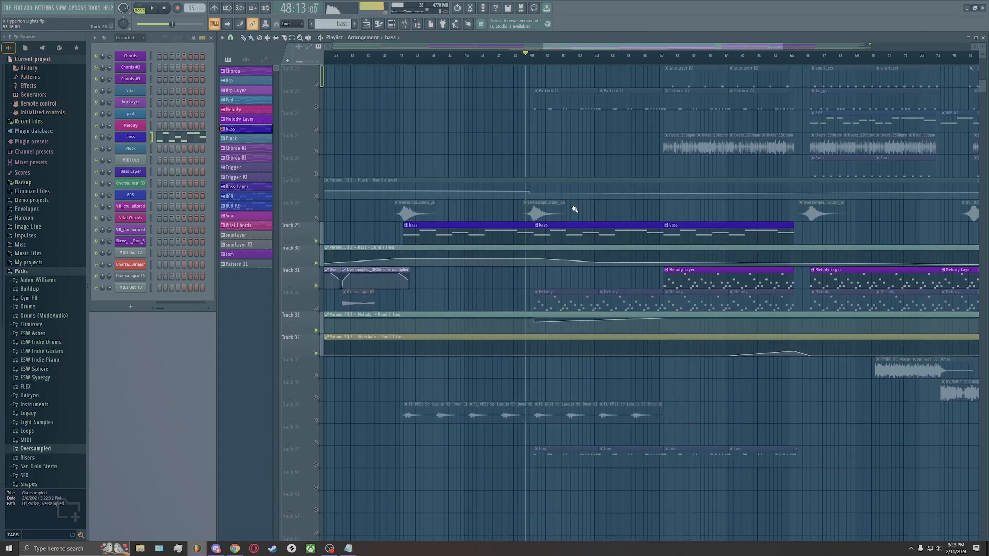
right_click(314, 307)
left_click(317, 330)
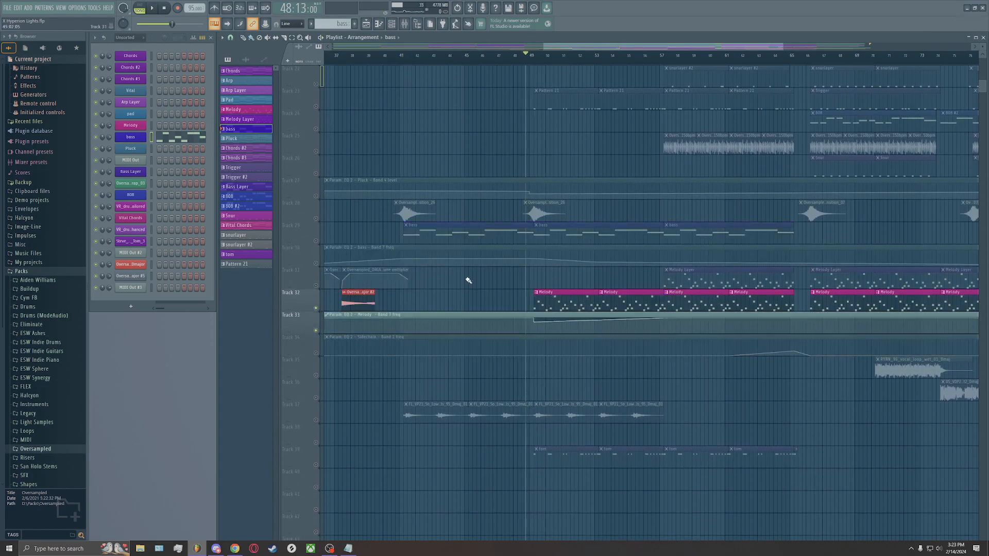
Inspect the sample settings of the first guitar one-shot clip on Track 32 and play it soloed from bar 33
scroll(468, 280, "down", 3)
scroll(422, 282, "up", 4)
left_click(424, 60)
scroll(466, 231, "up", 2)
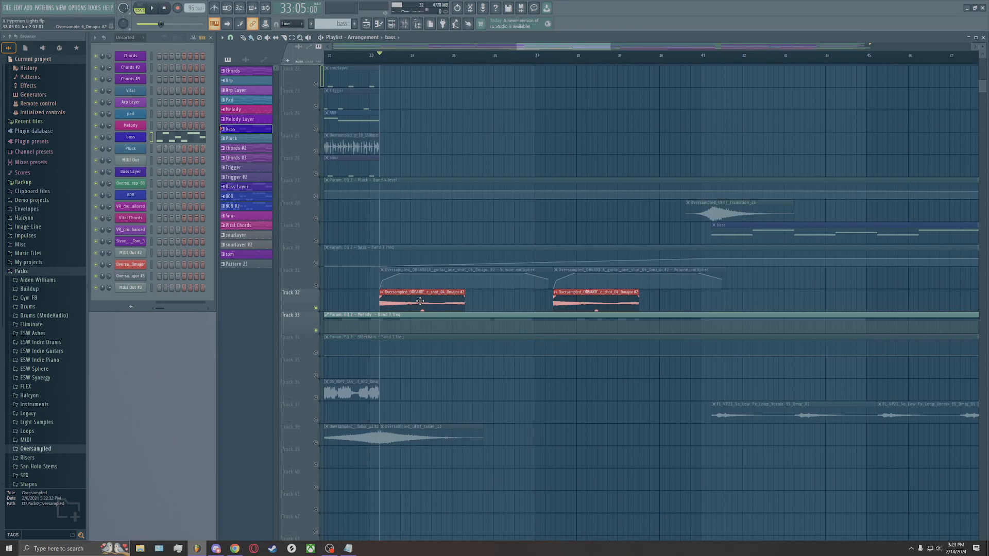
double_click(420, 301)
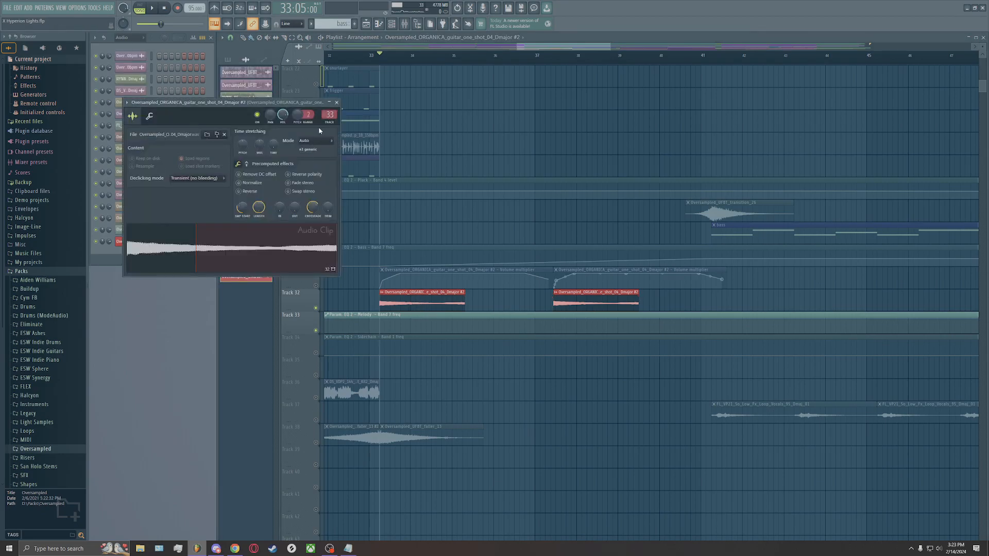
left_click(337, 103)
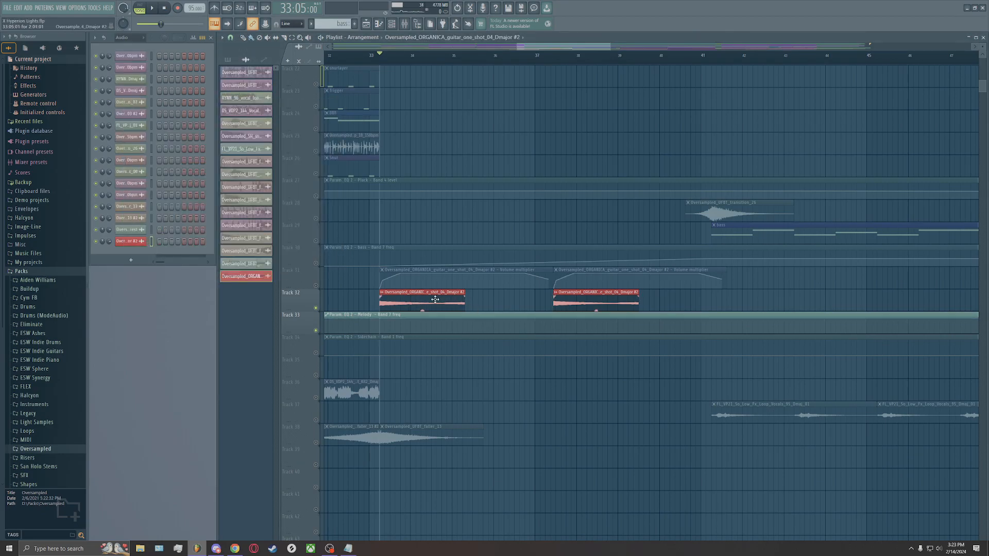
key("space")
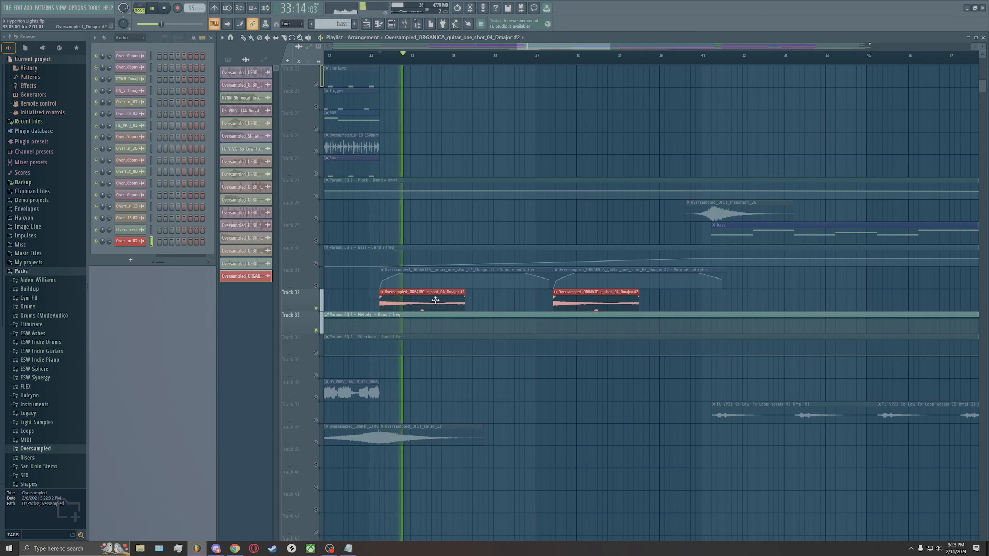
key("space")
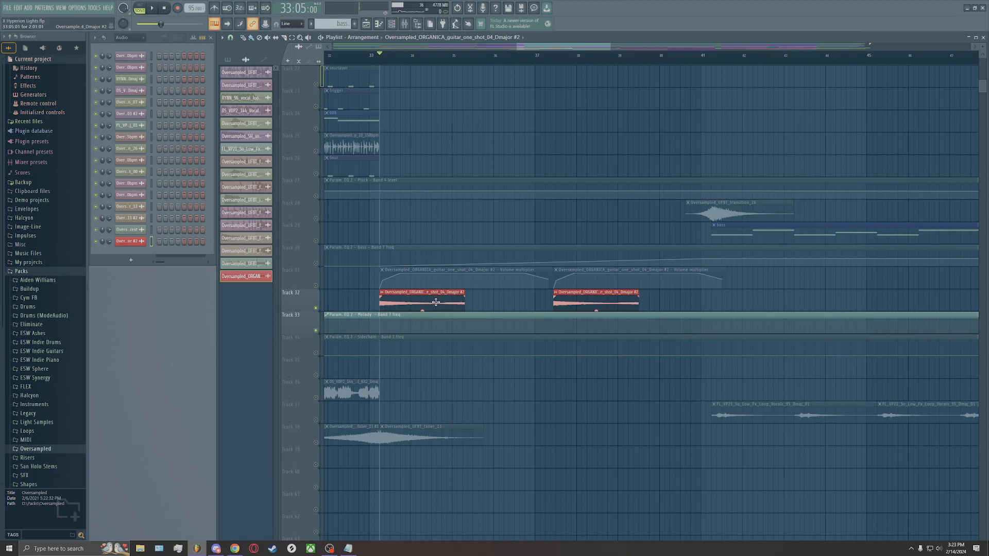
Set the guitar one-shot's sample end offset to 17% with no start offset, play it from bar 33 and close its settings
scroll(436, 302, "up", 3, "ctrl")
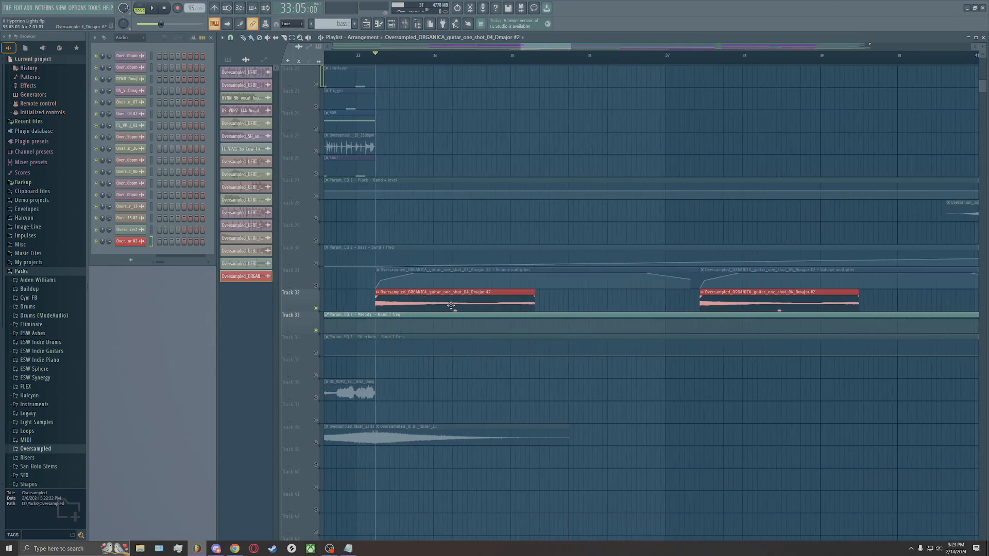
double_click(413, 304)
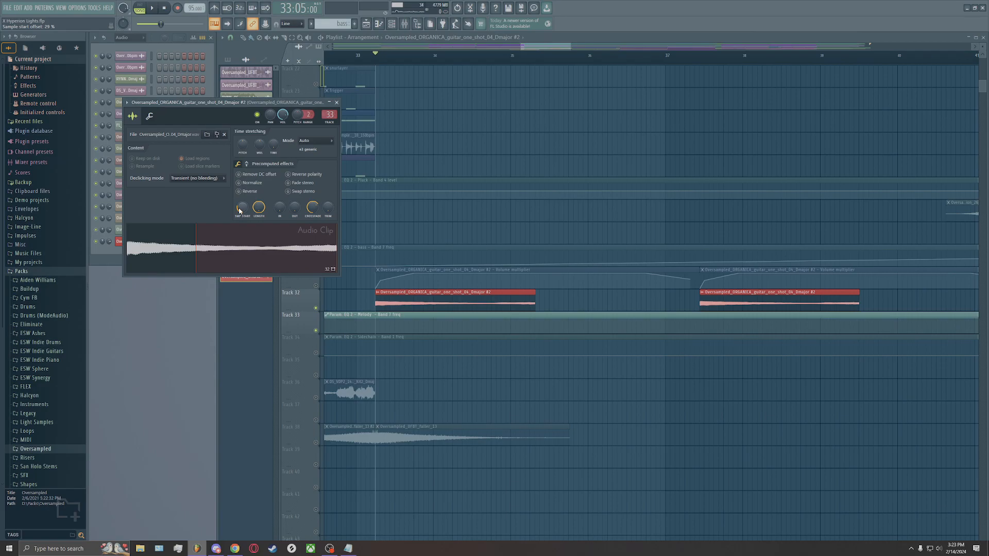
mouse_move(243, 210)
left_mouse_down()
mouse_move(242, 227)
mouse_move(256, 217)
mouse_move(256, 260)
mouse_move(241, 201)
mouse_move(258, 213)
mouse_move(258, 233)
mouse_move(258, 200)
mouse_move(313, 218)
mouse_move(313, 199)
left_mouse_up()
key("space")
key("space")
key("space")
key("space")
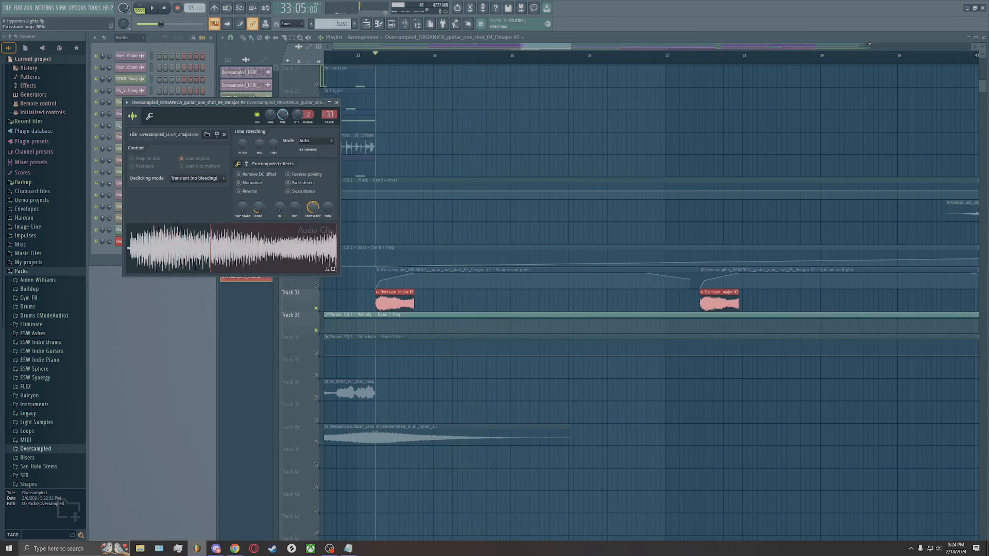
key("space")
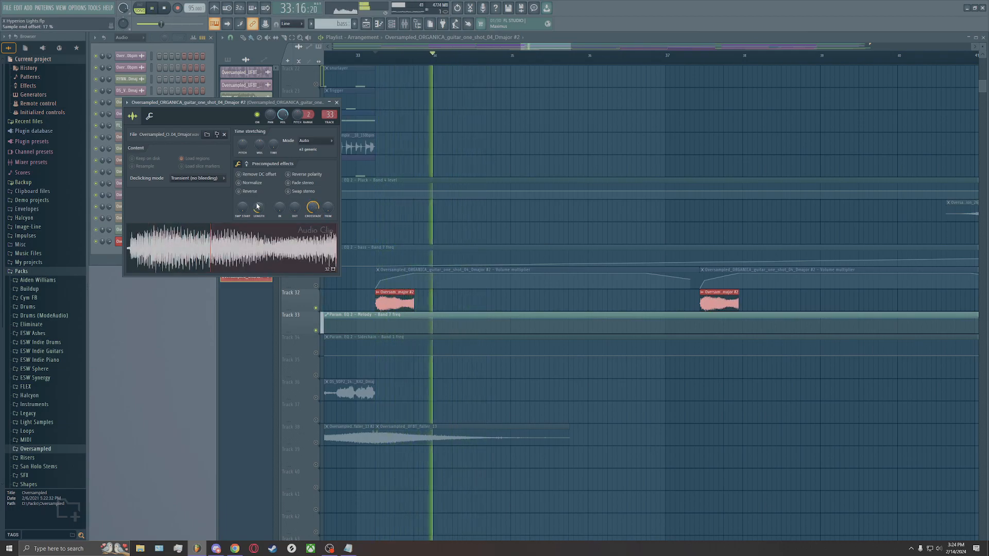
left_click(336, 102)
key("space")
Inspect the Stutter Edit 2 effect on the guitar one-shot's mixer track
key("F9")
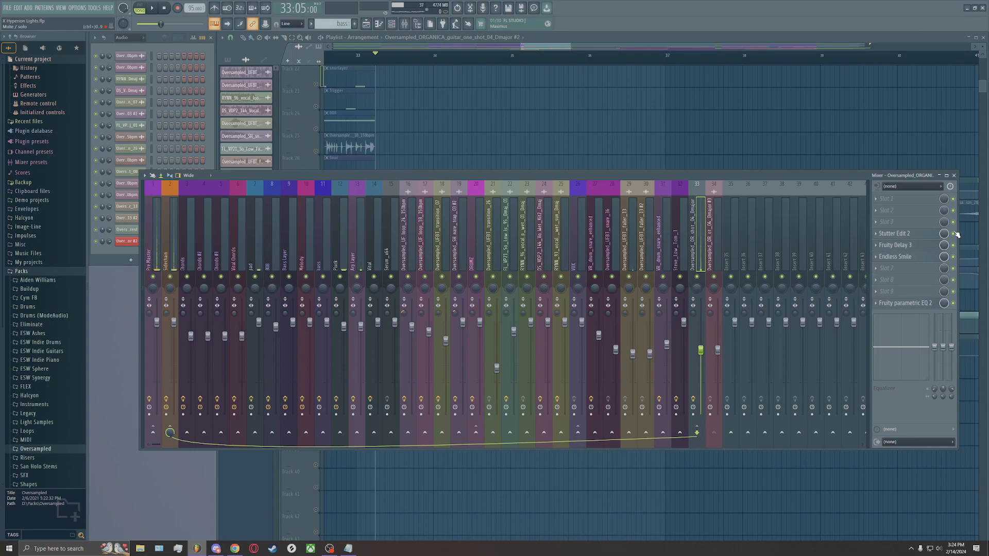
left_click(904, 236)
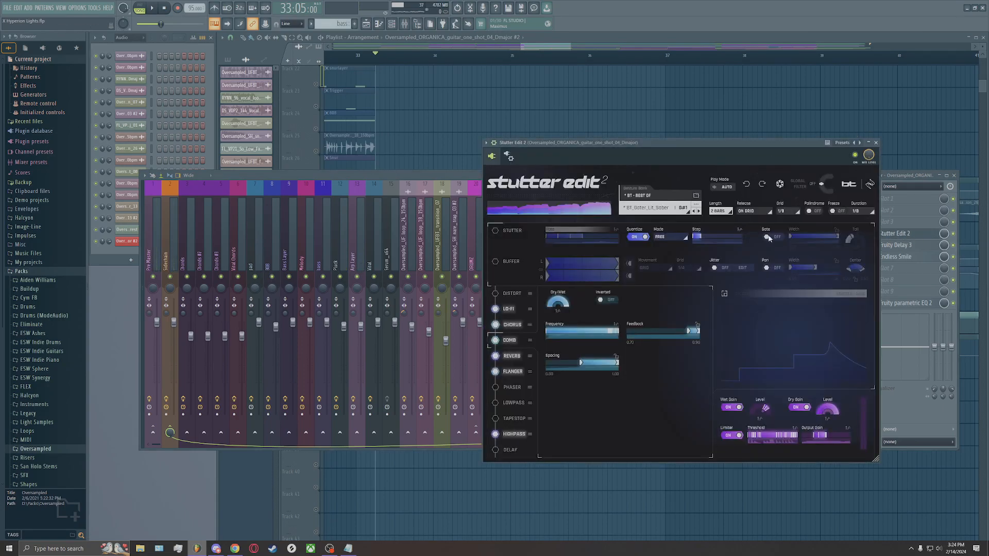
left_click(877, 142)
Play the guitar with its effects bypassed, and again while re-enabling Stutter Edit 2, Fruity Delay 3 and Endless Smile one by one
key("space")
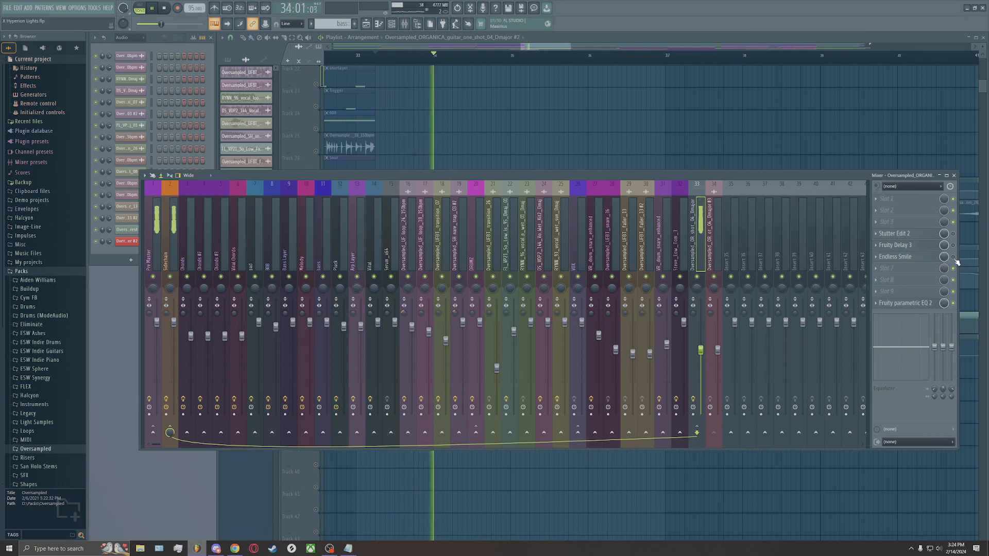
key("space")
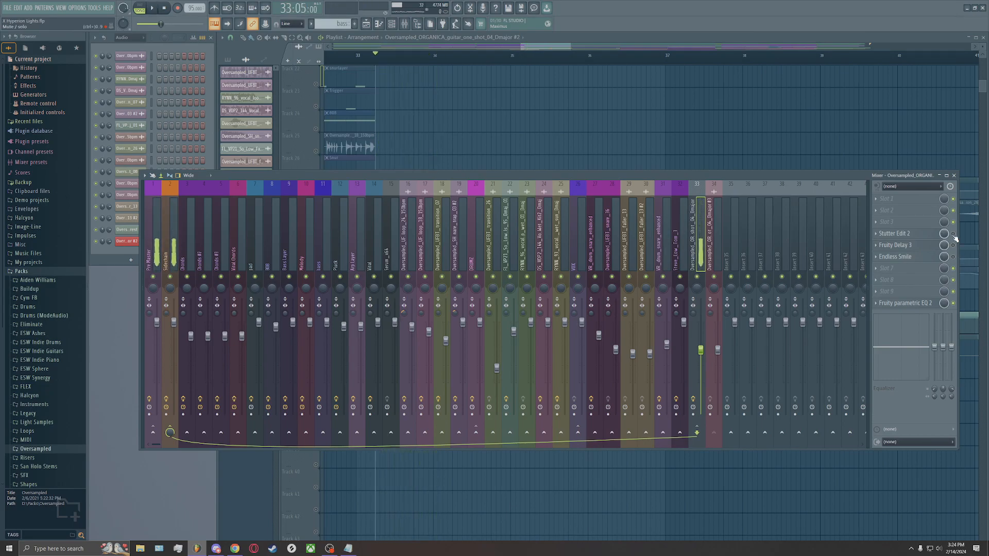
key("space")
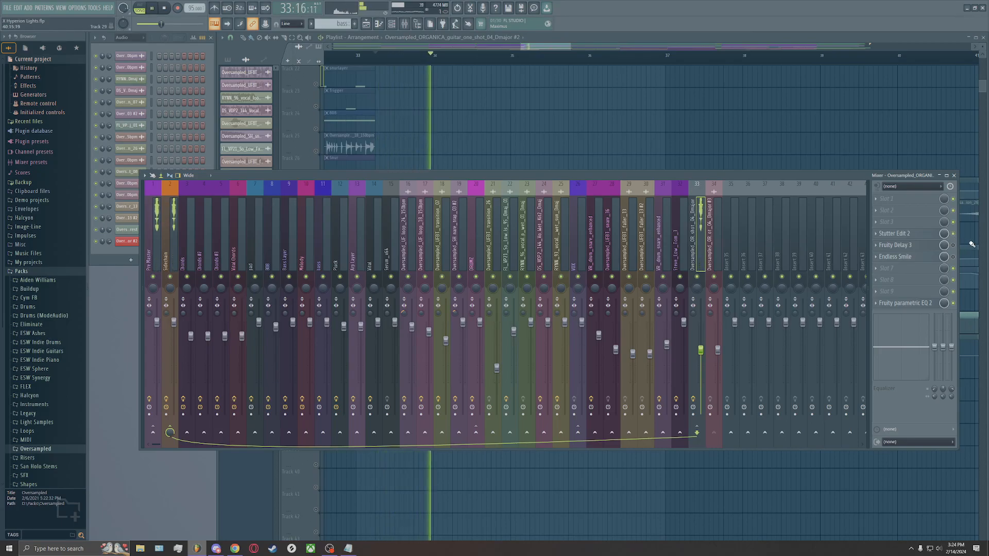
key("space")
key("space")
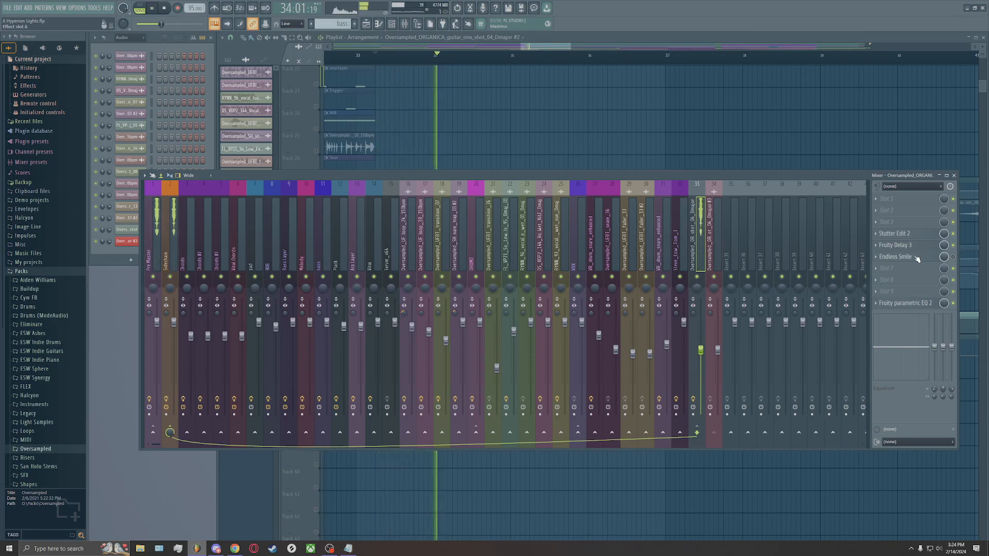
key("space")
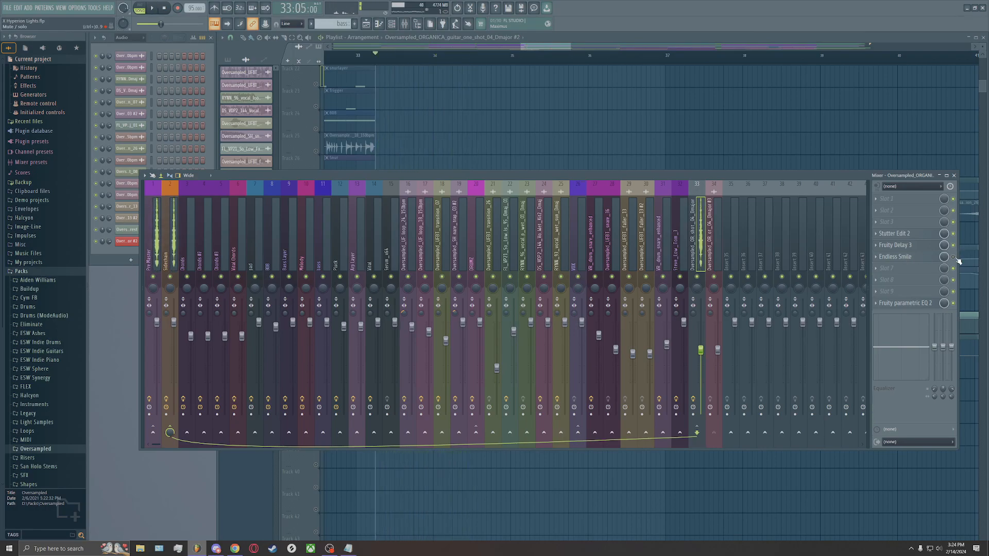
Adjust the Intensity of Endless Smile while the guitar plays, and close the effect and the mixer
left_click(917, 259)
key("space")
left_click_drag(374, 109, 549, 175)
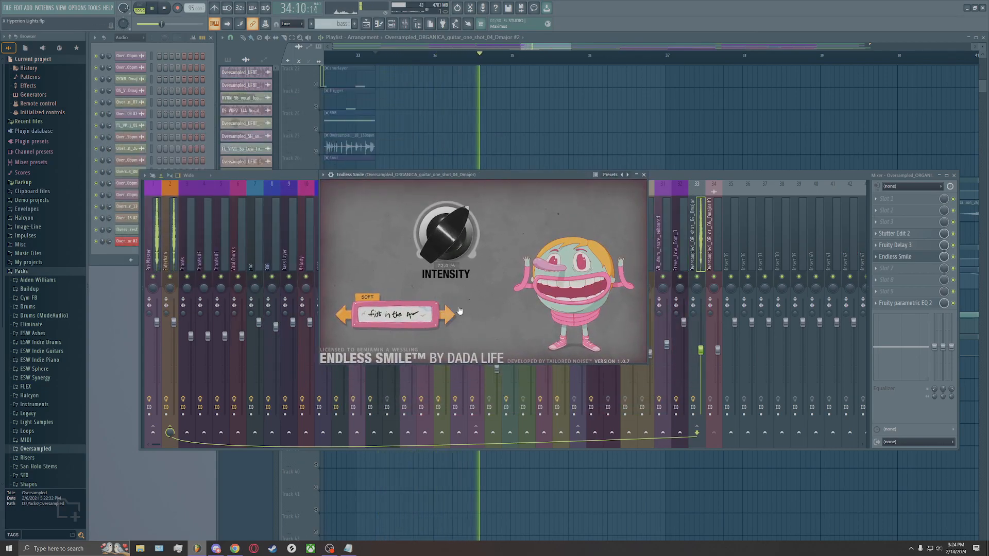
left_click_drag(448, 236, 499, 241)
key("space")
key("space")
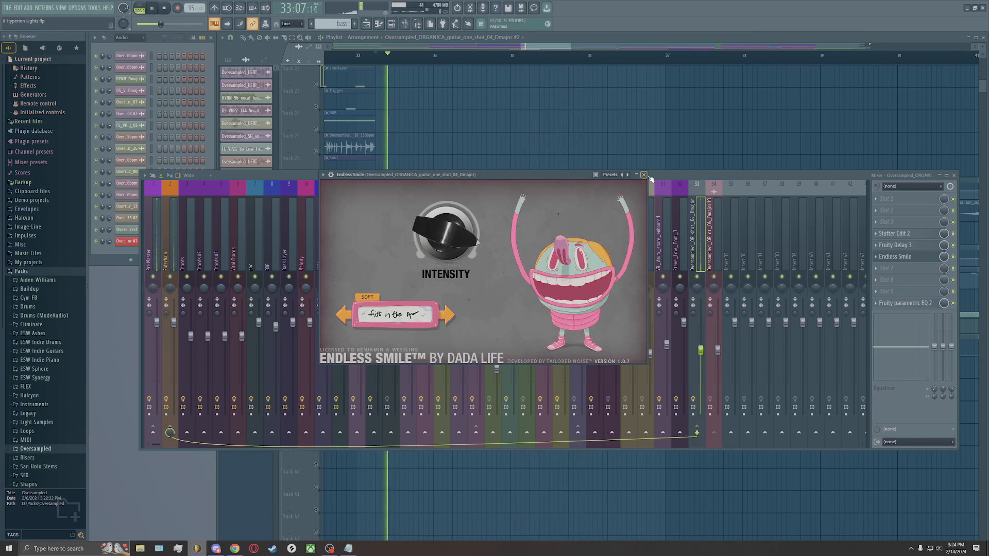
left_click(644, 175)
key("F9")
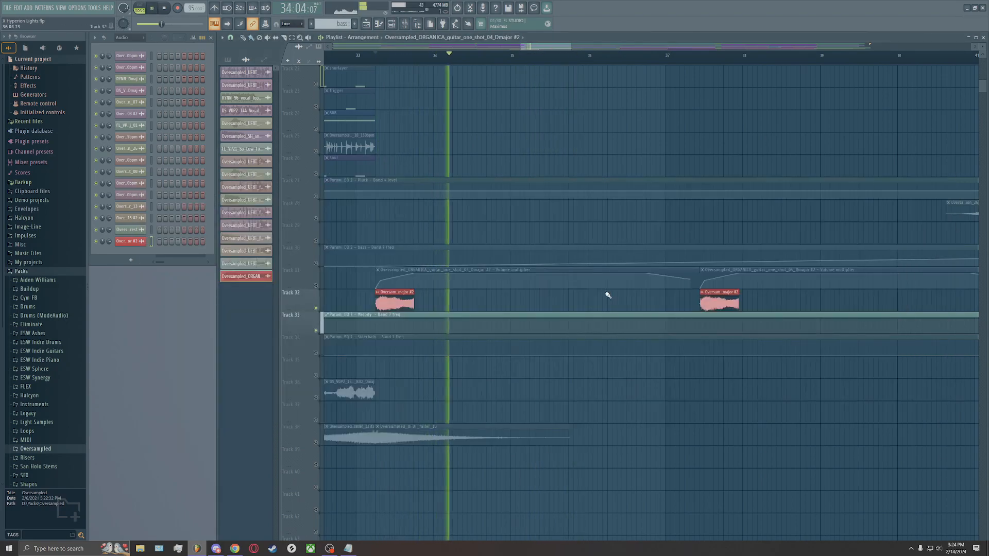
Unsolo Track 32 and play the full arrangement from bar 33 and from bar 37
scroll(584, 298, "down", 8)
key("space")
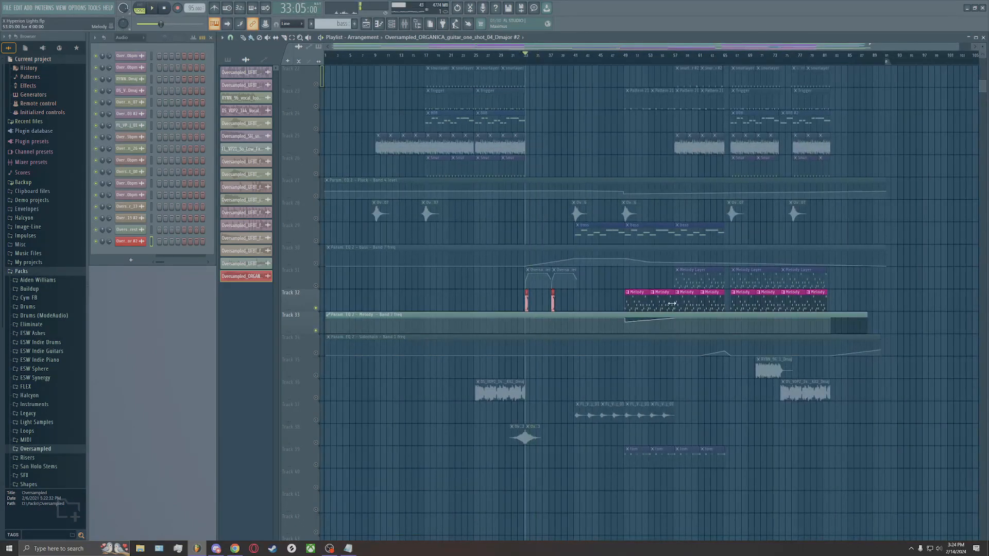
scroll(762, 311, "up", 4)
scroll(349, 298, "down", 4)
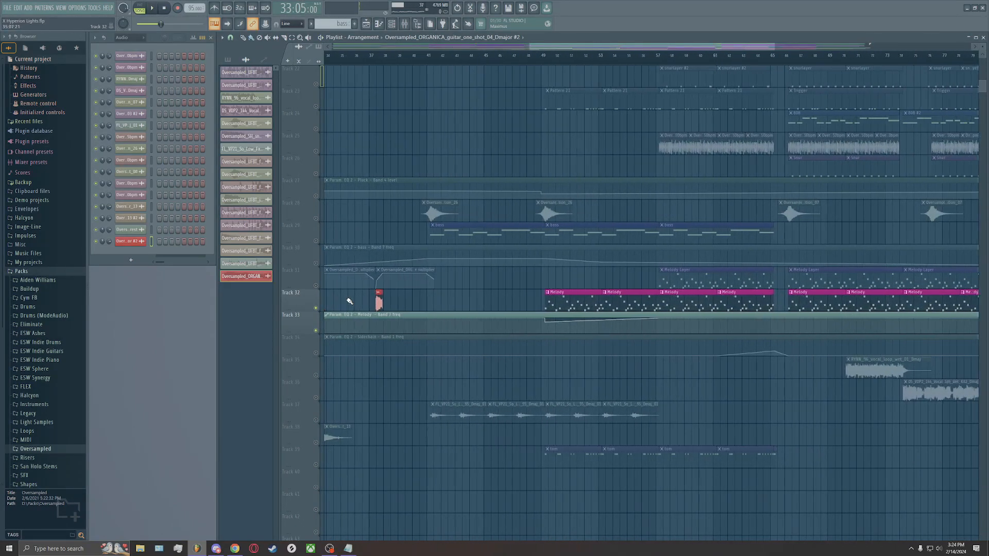
right_click(319, 291)
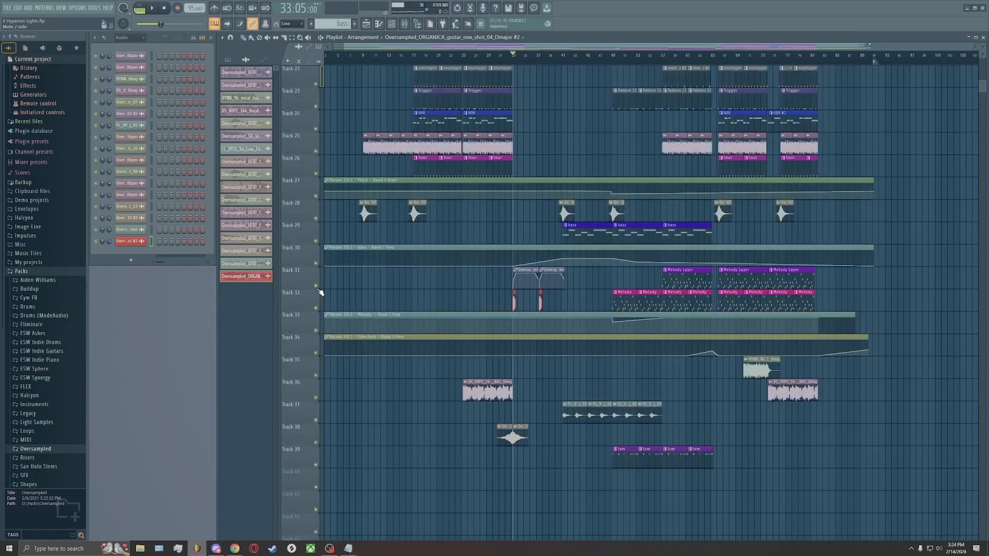
scroll(570, 297, "up", 6)
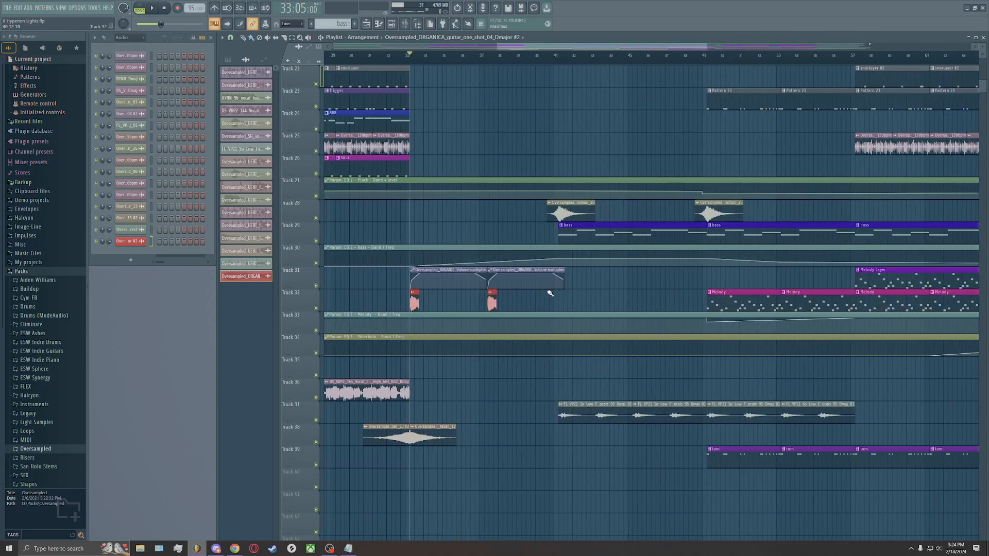
key("space")
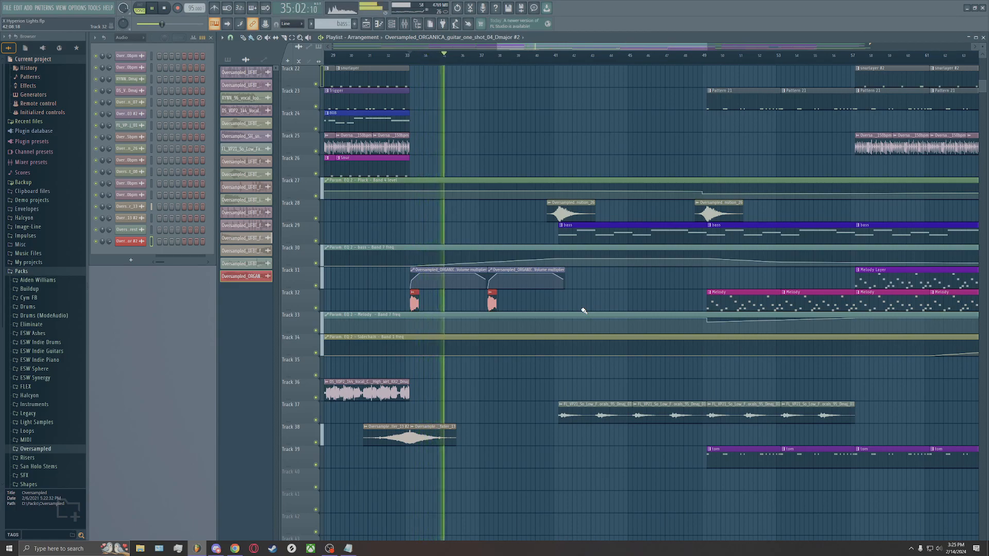
left_click(489, 57)
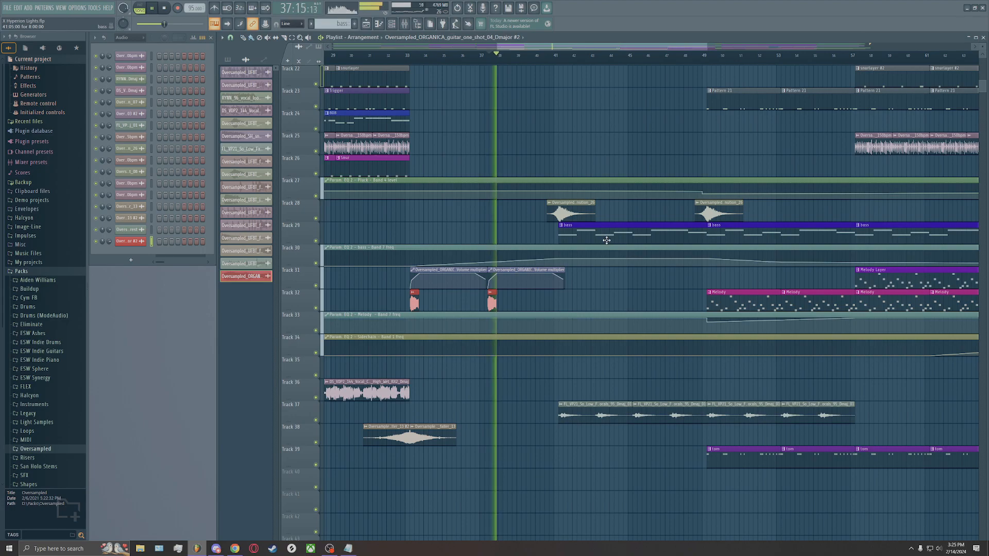
key("space")
Move the playback position to bar 49 and play the full arrangement from there
scroll(662, 286, "down", 4)
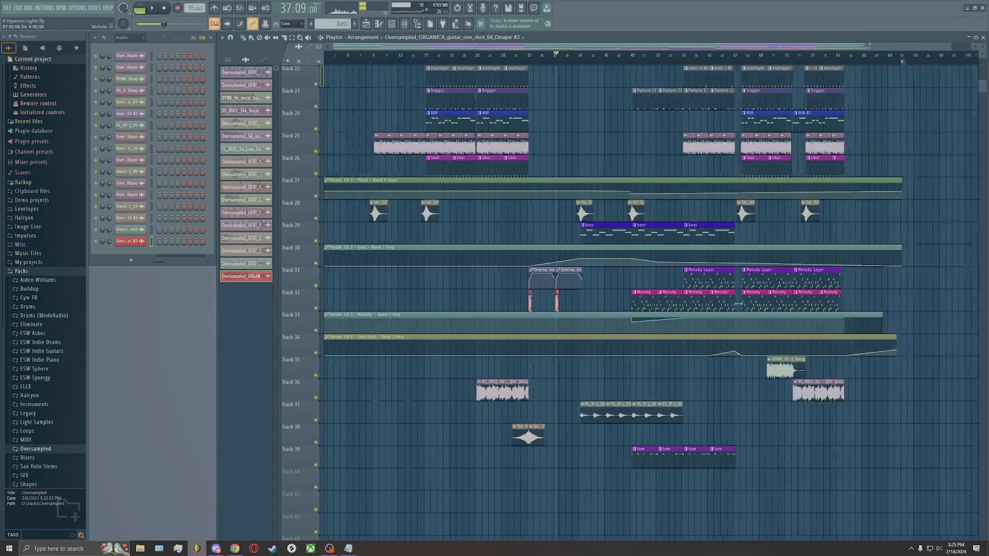
scroll(876, 299, "up", 4)
scroll(466, 231, "down", 1)
scroll(467, 231, "down", 3)
scroll(577, 273, "up", 3)
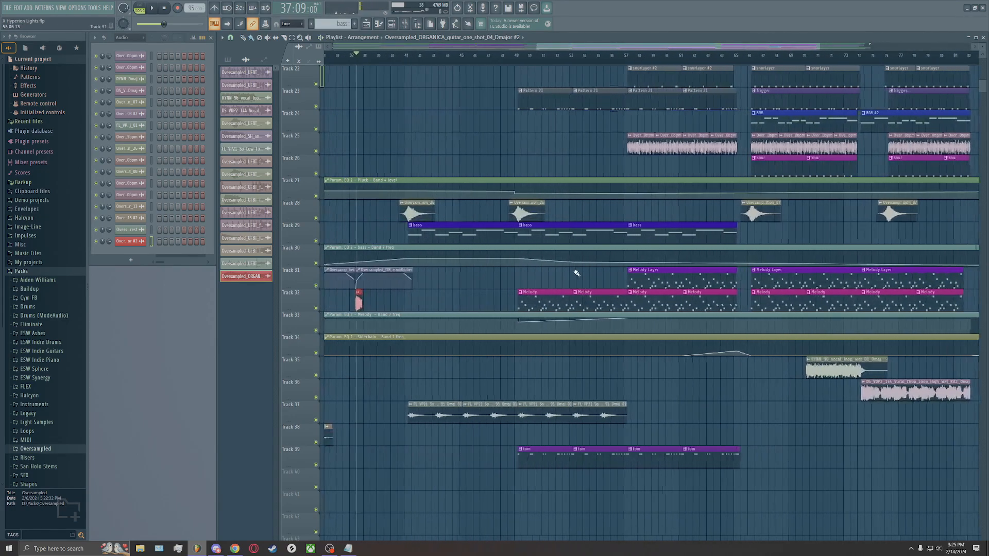
left_click(518, 58)
scroll(529, 120, "up", 3)
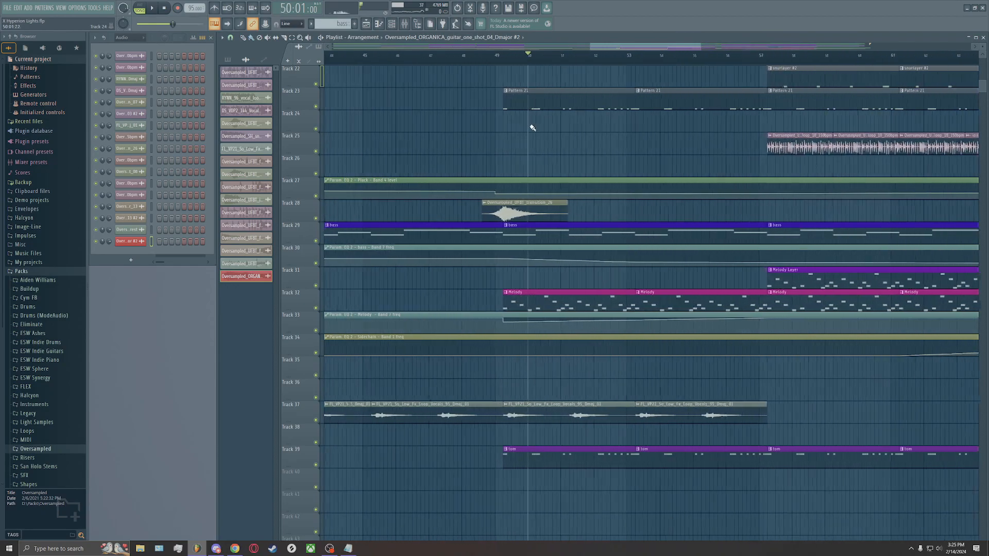
left_click(503, 58)
key("space")
key("space")
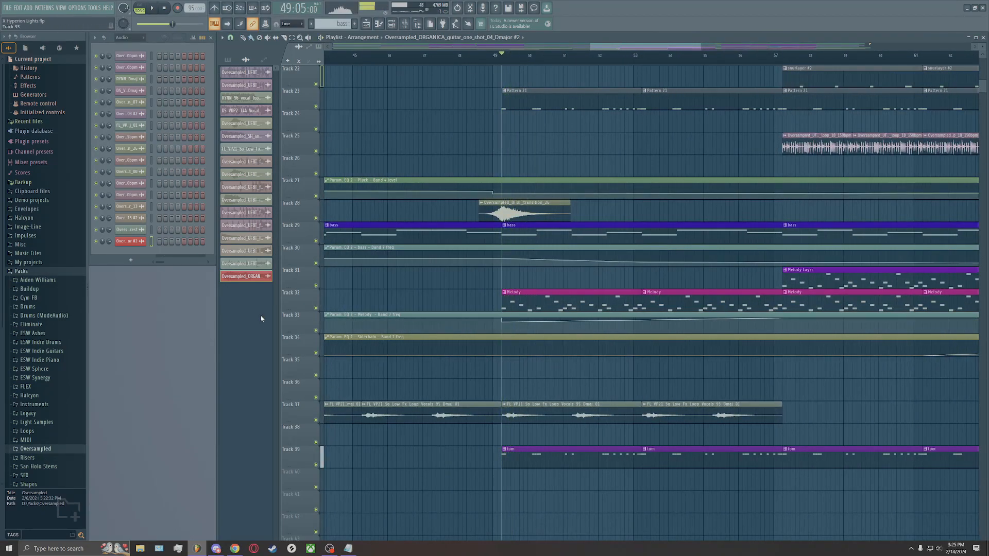
Solo the Melody's EQ automation on Track 33, unmute the Melody on Track 32 and the Sidechain automation on Track 34, and start playback
right_click(315, 330)
left_click(316, 308)
key("space")
left_click(316, 353)
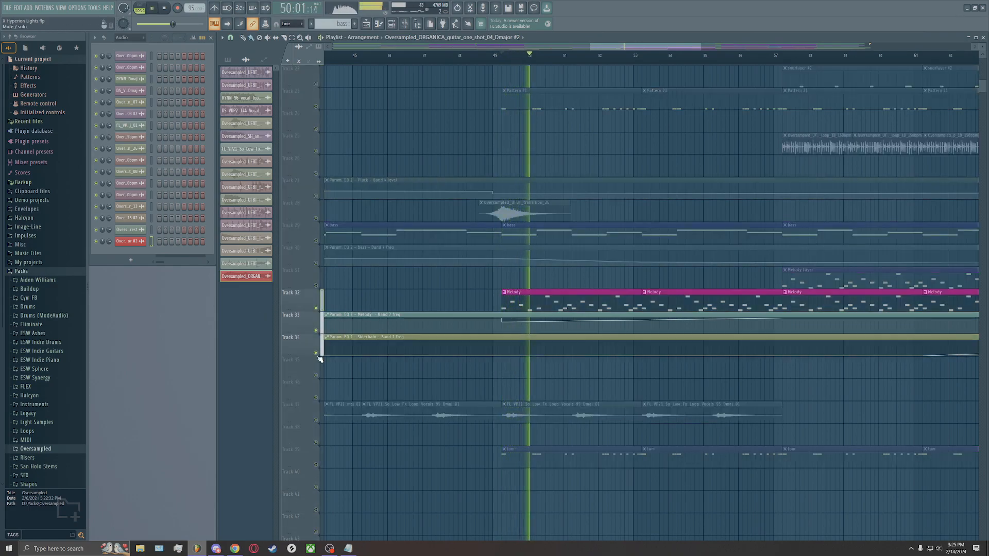
Unmute the So Low vocal loop on Track 37 and play it along with the Melody
left_click(316, 419)
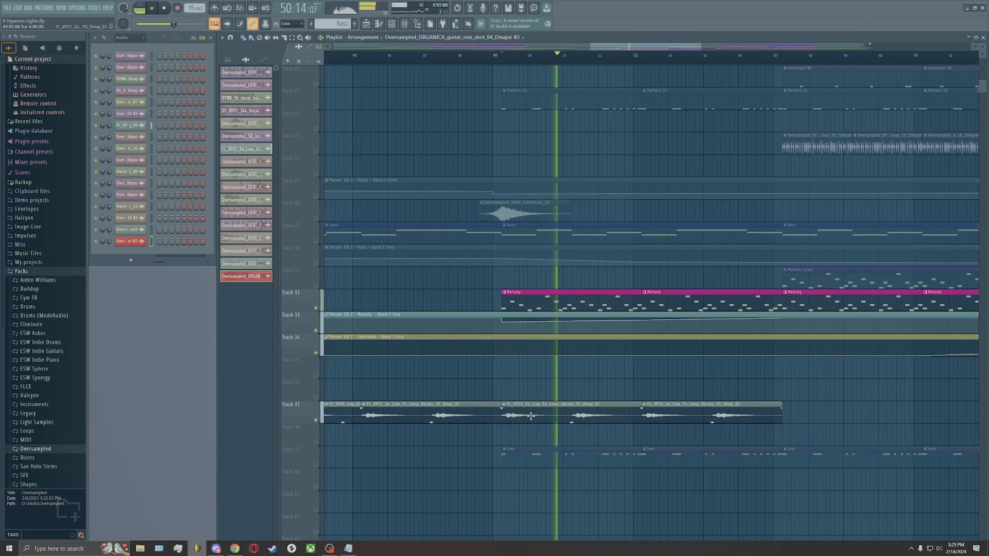
scroll(829, 398, "down", 3)
scroll(830, 399, "up", 3)
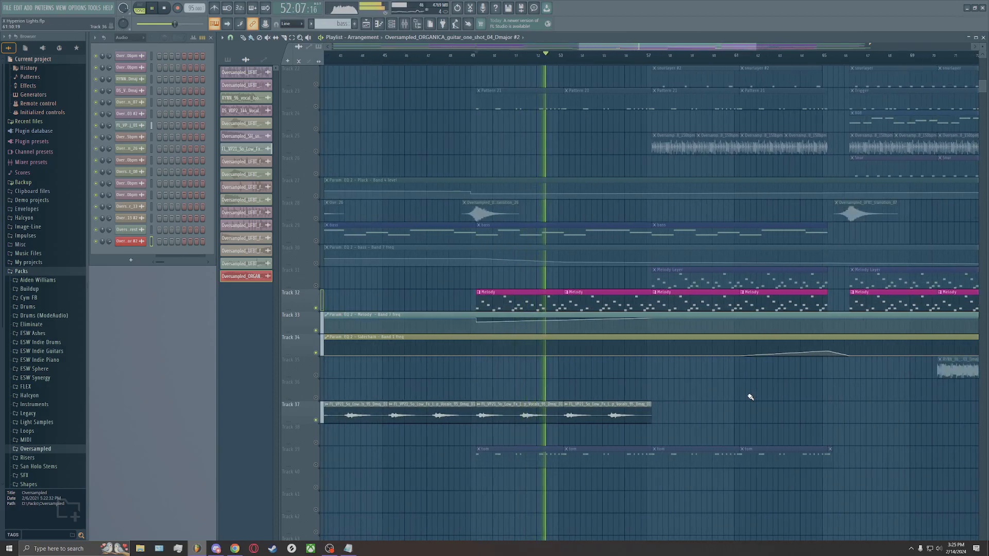
scroll(751, 397, "down", 4)
scroll(710, 363, "down", 4)
key("space")
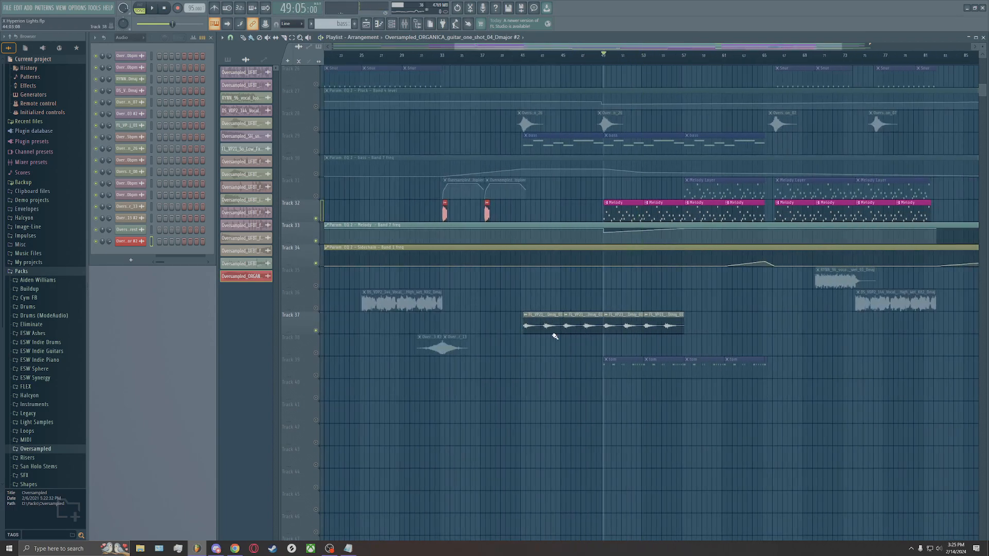
Inspect the sample settings of the first vocal loop clip on Track 37, close them and mute the track
double_click(532, 329)
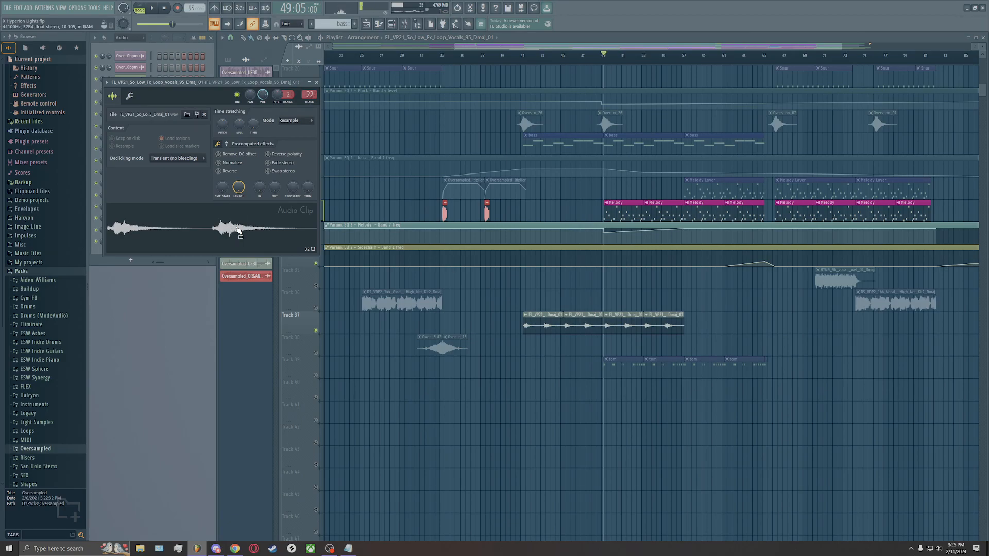
left_click(317, 83)
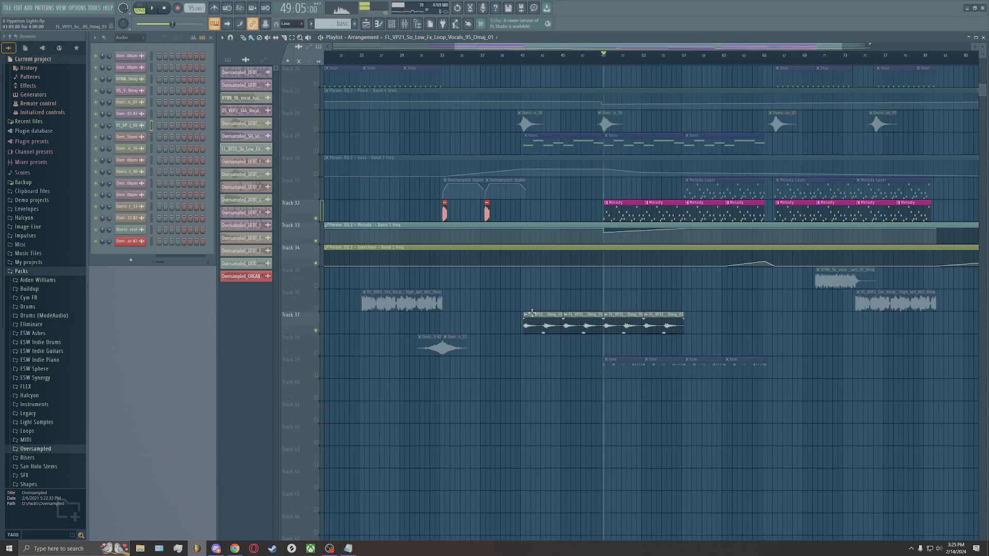
scroll(760, 323, "up", 3)
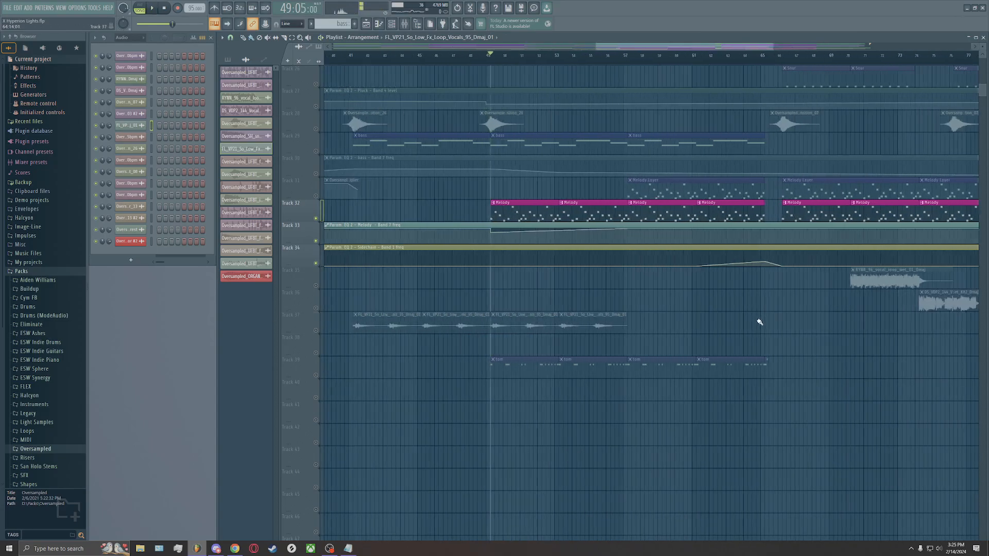
Look over the playlist arrangement, including the Melody clips, the chord and drum tracks above them and the vocal clips below
scroll(464, 298, "down", 3)
scroll(463, 301, "up", 5)
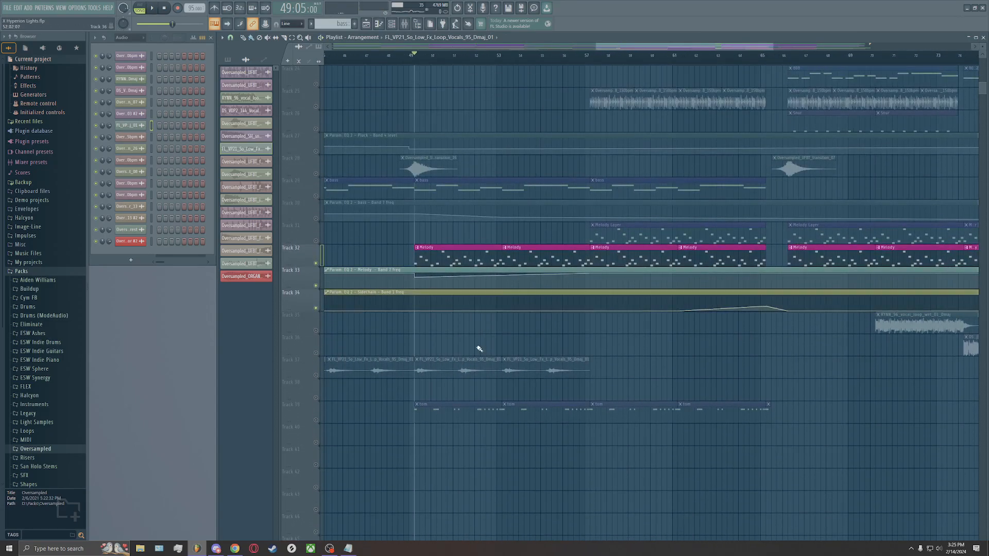
scroll(479, 336, "up", 2)
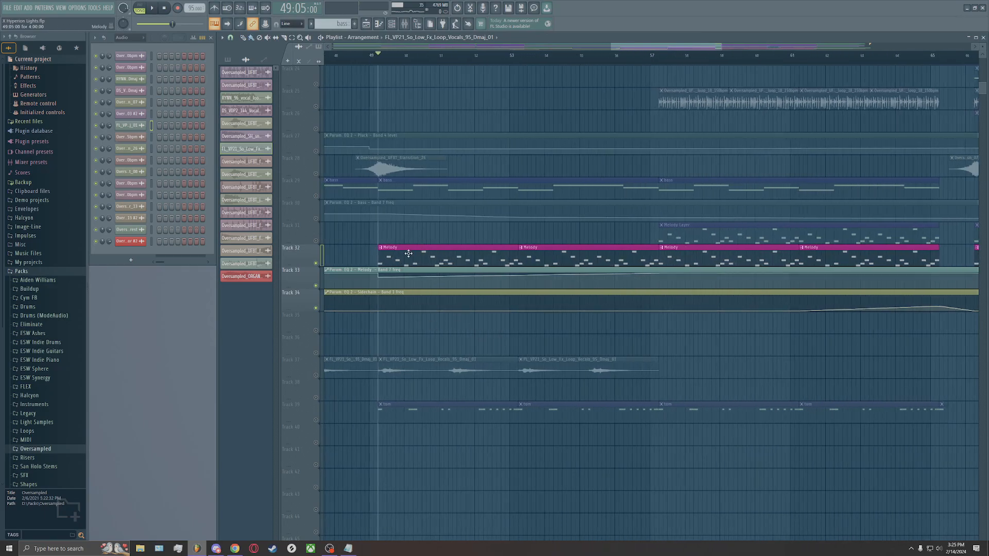
scroll(692, 319, "down", 6)
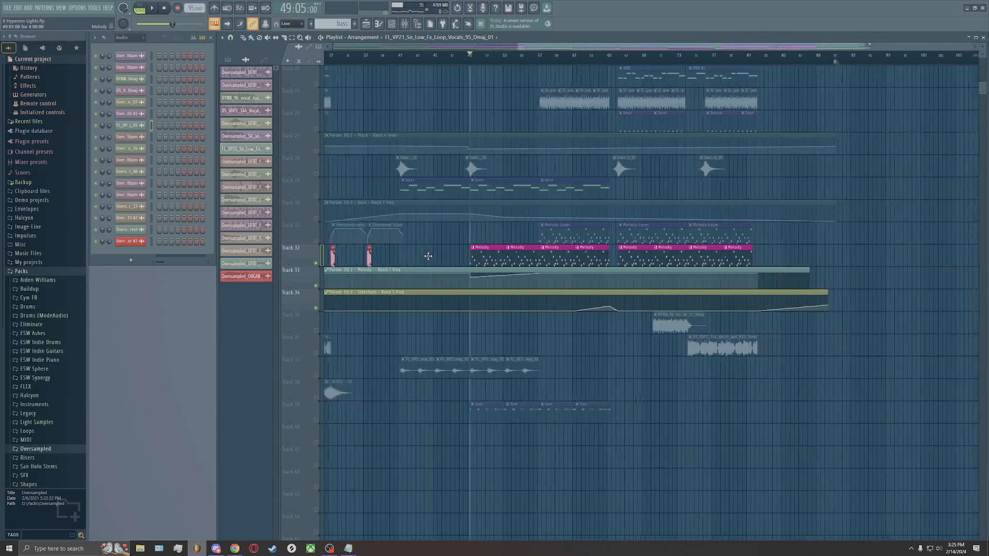
scroll(689, 323, "up", 9)
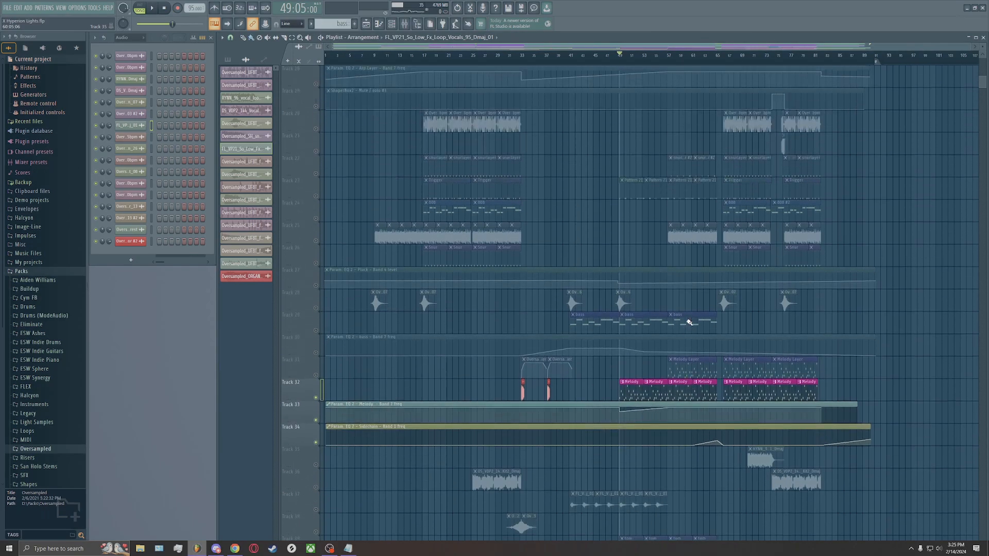
scroll(625, 293, "down", 4)
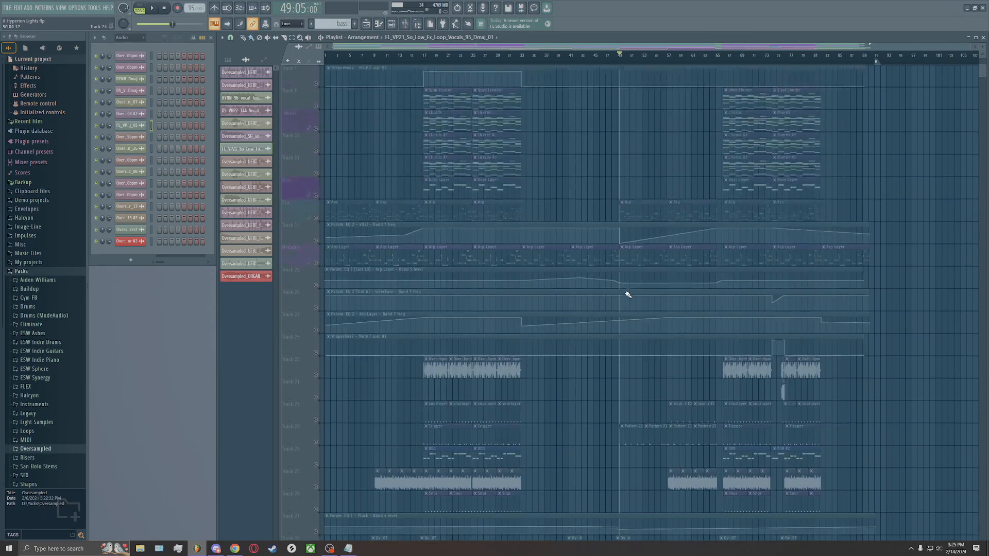
scroll(628, 295, "up", 3)
scroll(629, 297, "down", 3)
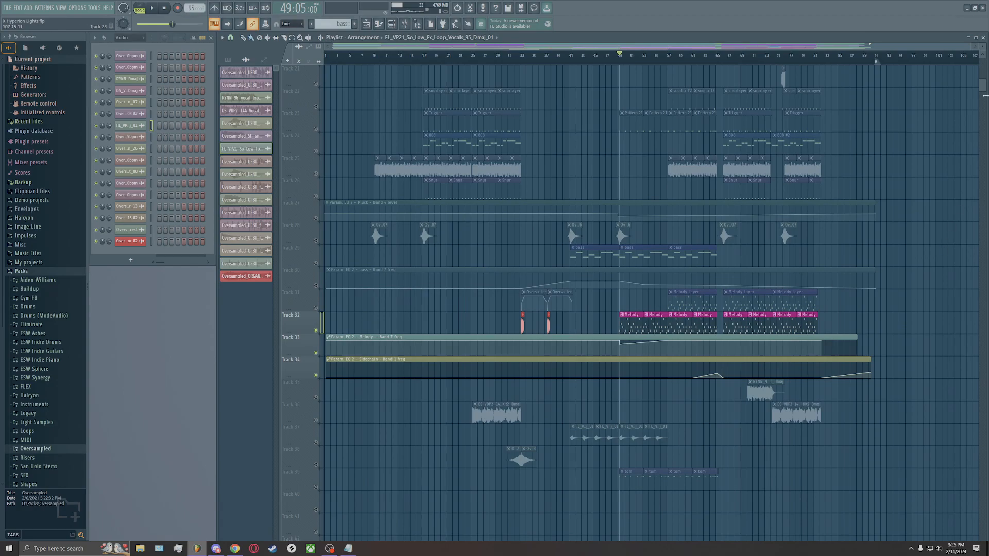
left_click_drag(984, 47, 985, 48)
Examine the Melody pattern's notes in the piano roll, play them back and close the editor
double_click(628, 328)
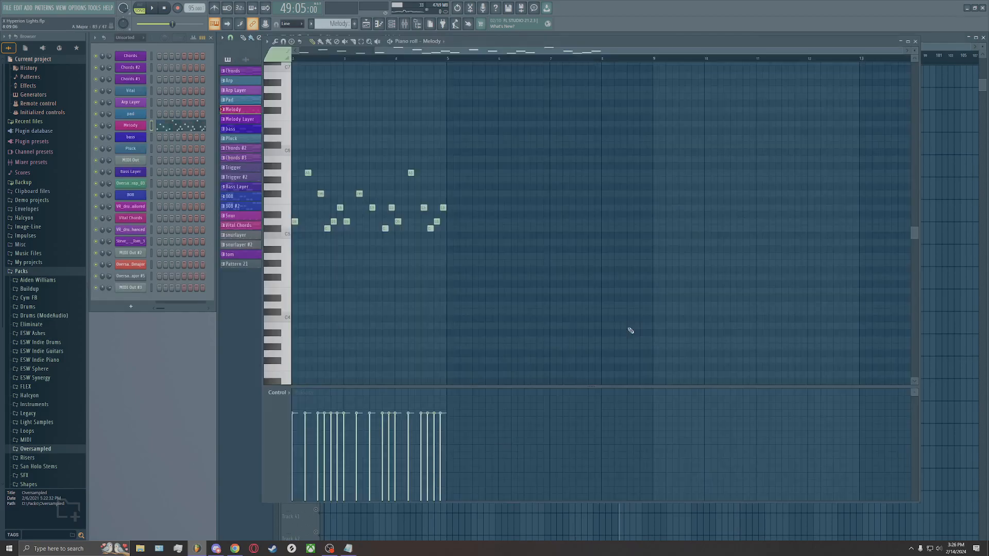
right_click(605, 266, "ctrl")
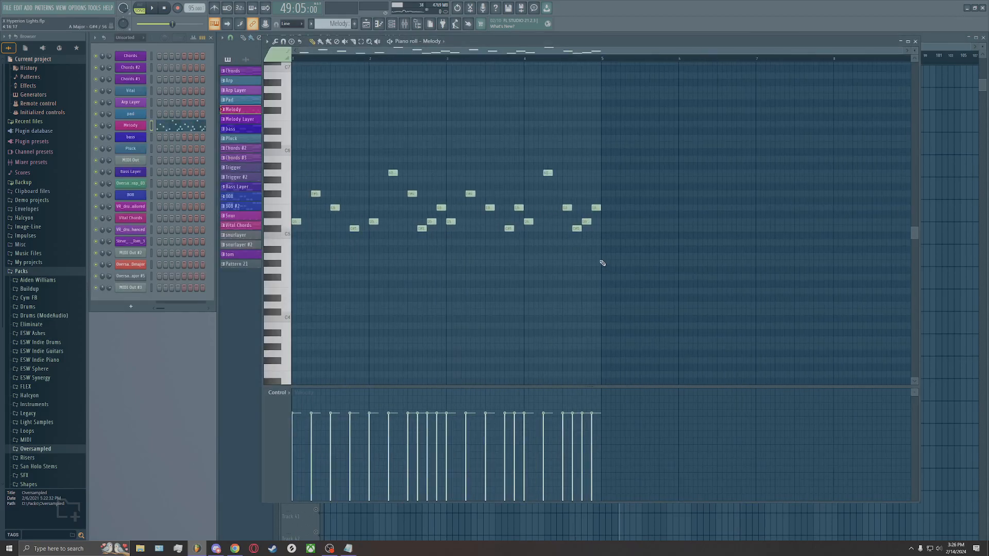
scroll(602, 263, "up", 4)
scroll(602, 263, "down", 7)
scroll(602, 264, "up", 3)
left_click(391, 41)
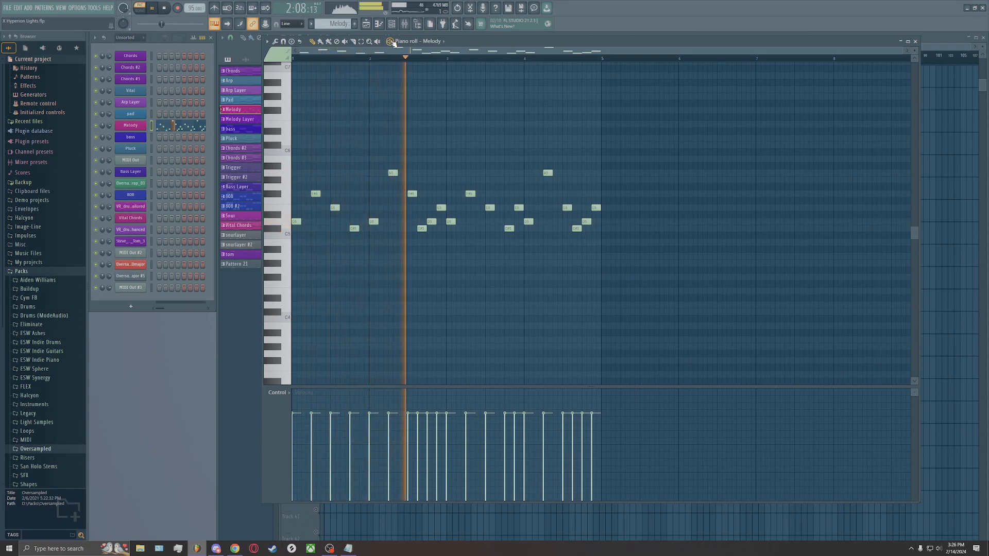
left_click(391, 41)
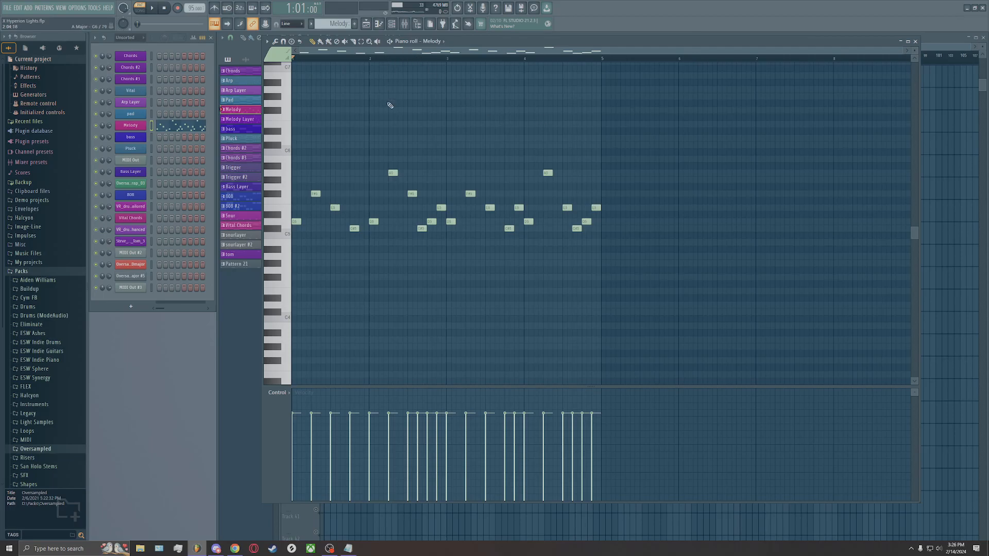
left_click(391, 41)
left_click(915, 41)
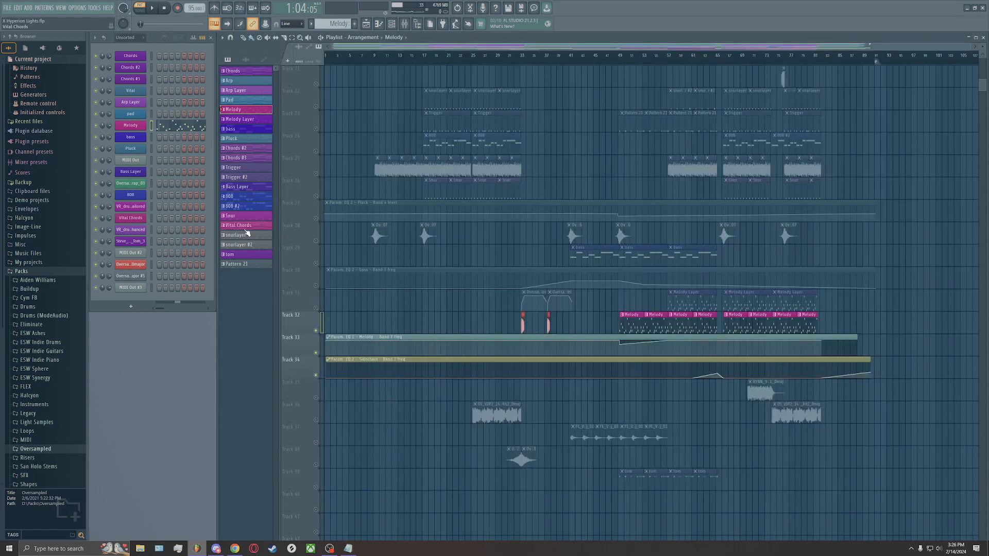
Copy all notes of the Chords pattern
left_click(252, 73)
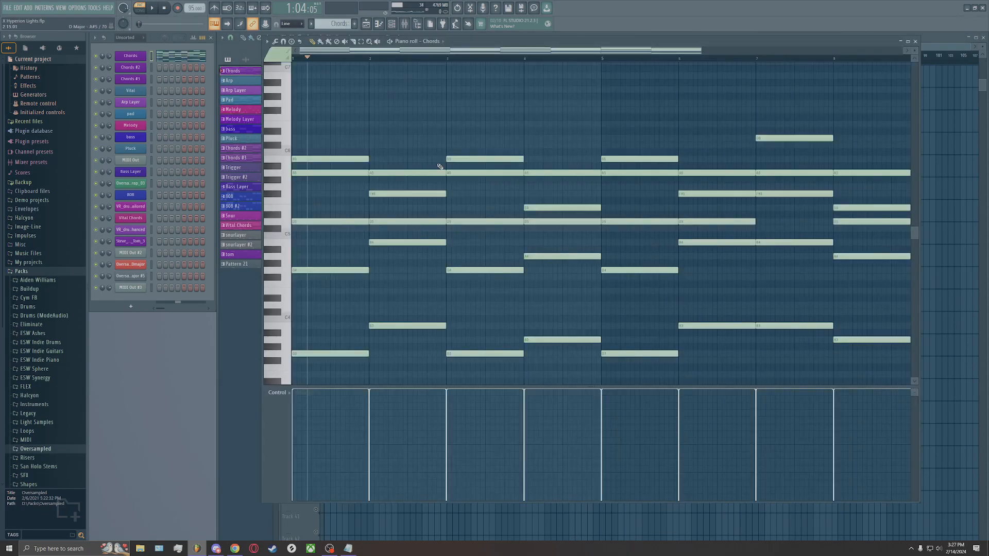
key("ctrl+a")
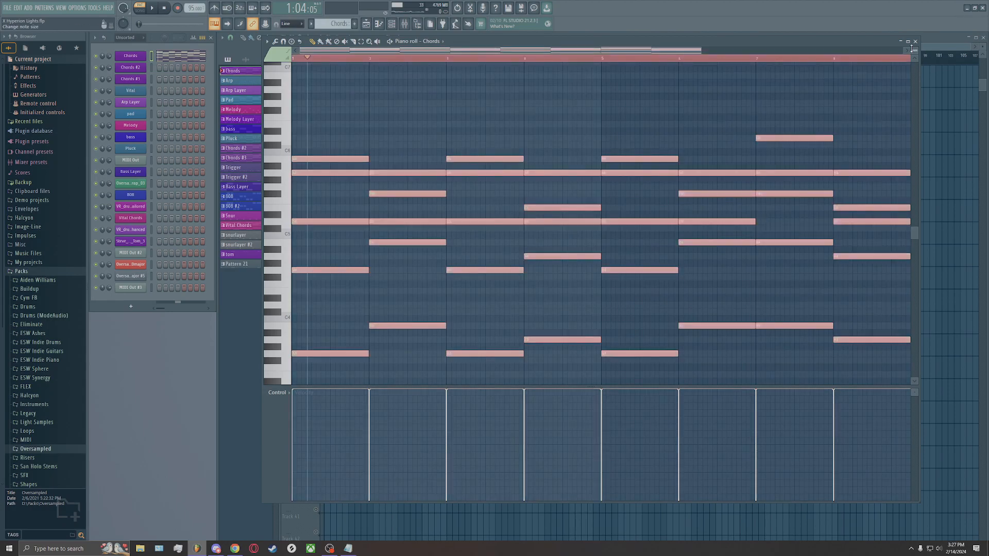
left_click(915, 41)
Add a SubLab channel to the channel rack and replace its instrument with LABS
left_click(131, 306)
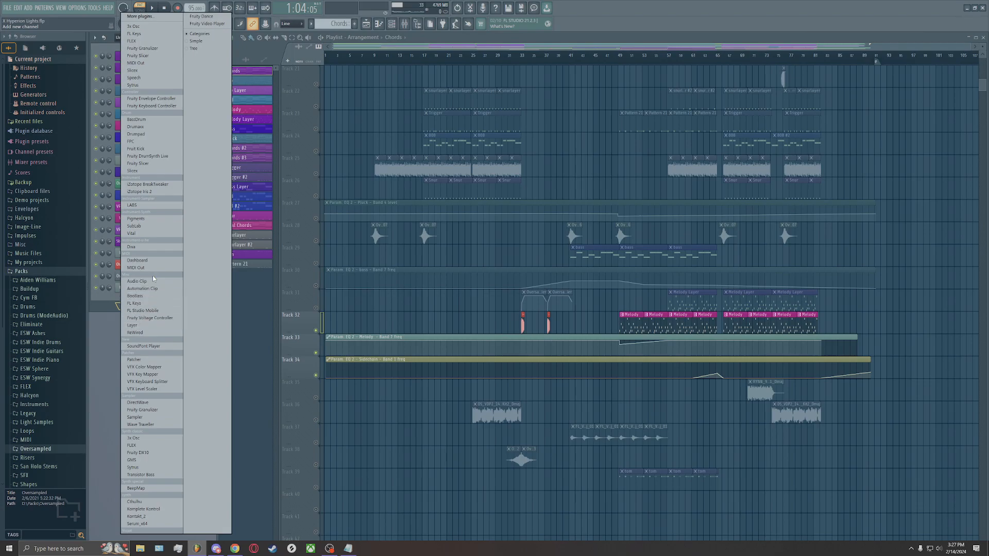
left_click(134, 225)
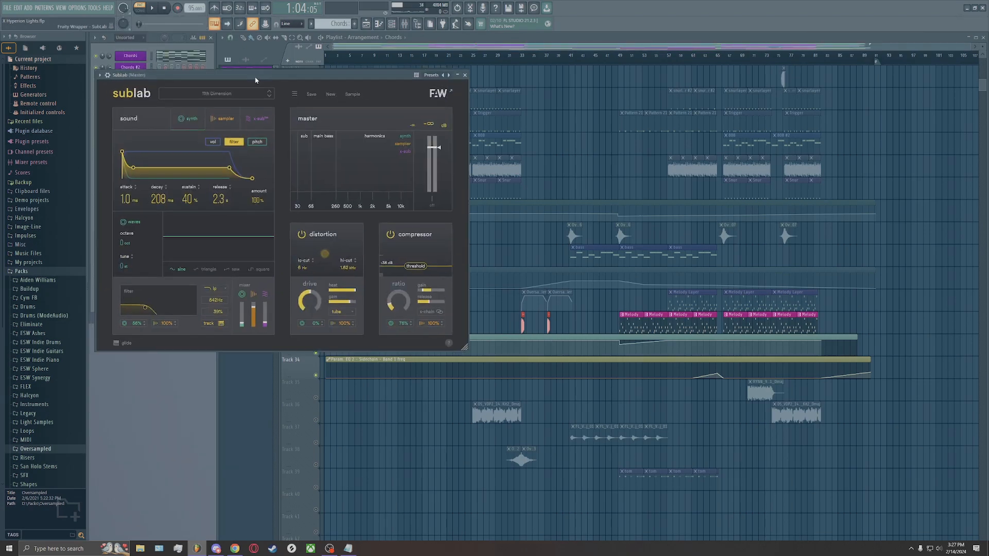
left_click(672, 122)
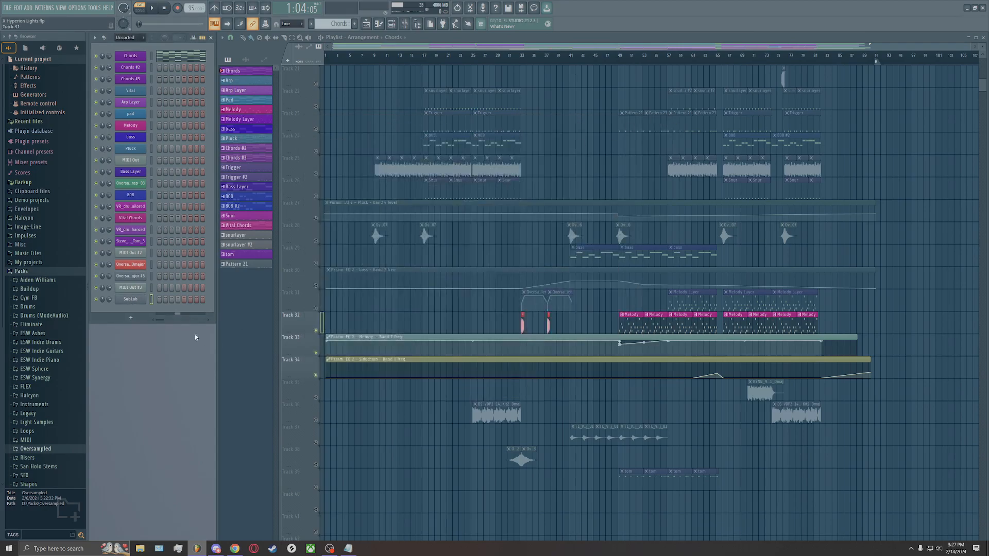
right_click(138, 303)
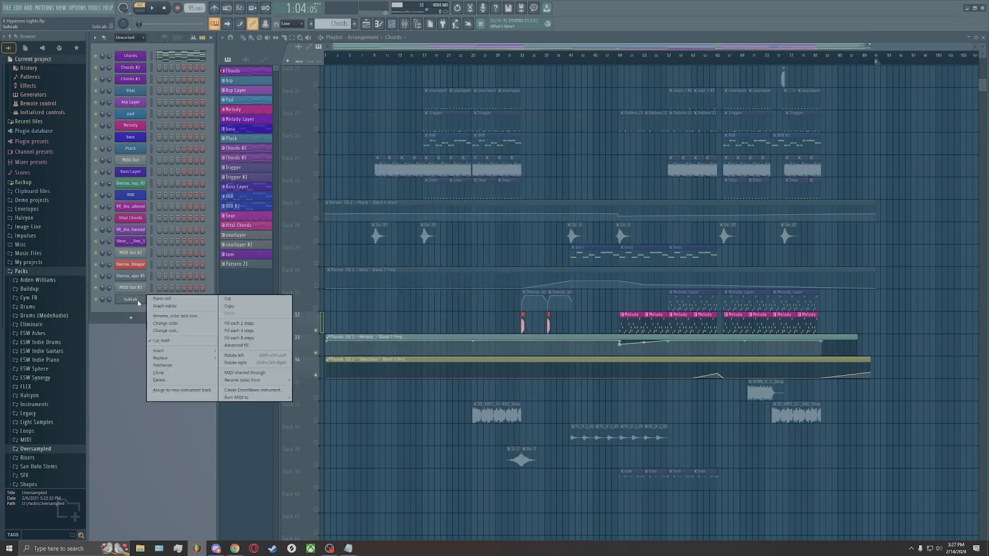
mouse_move(196, 358)
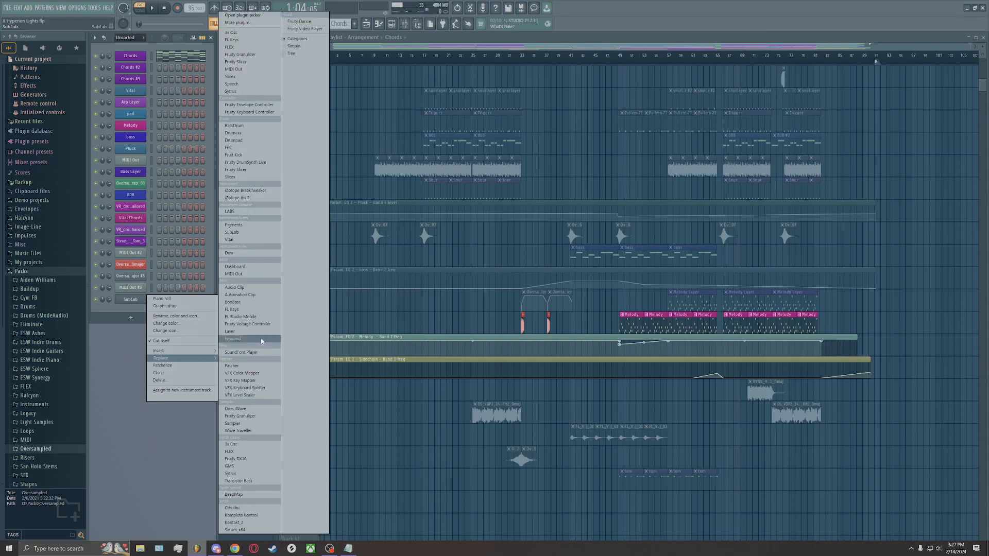
left_click(246, 211)
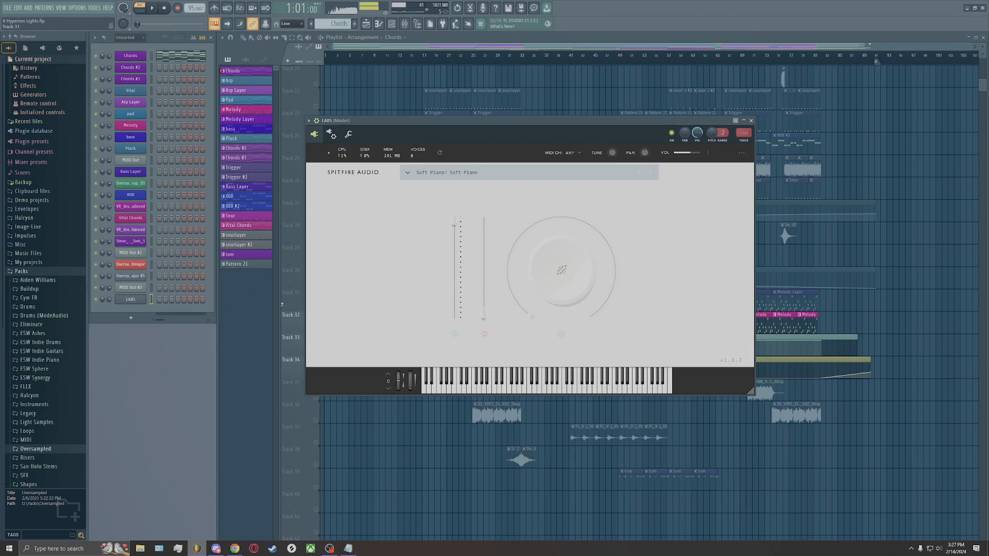
Create a new pattern and paste the copied chord notes into the LABS channel's piano roll
left_click(355, 23)
key("Return")
right_click(154, 298)
left_click(167, 301)
key("ctrl+v")
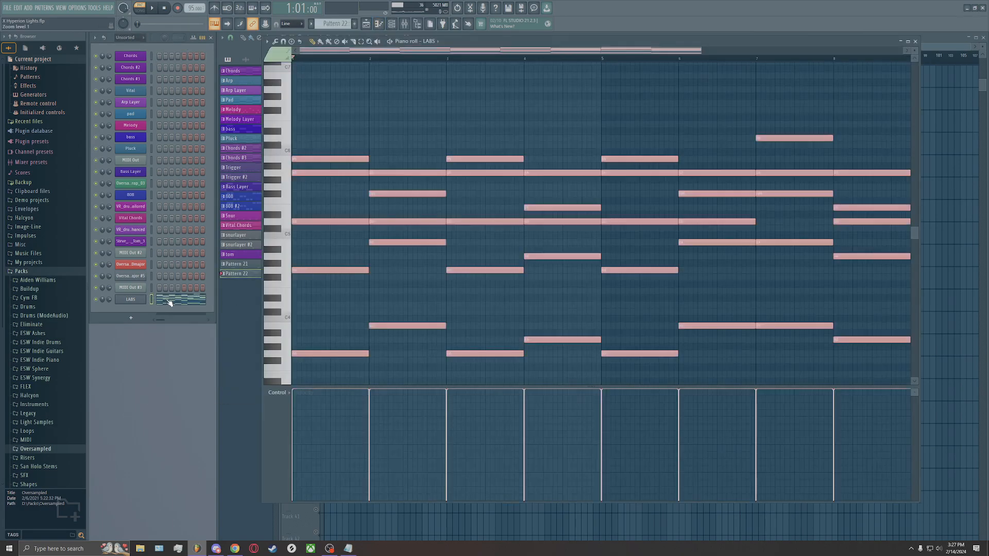
Listen to the pasted chords on LABS, closing the instrument window and returning to the channel's piano roll
left_click(390, 41)
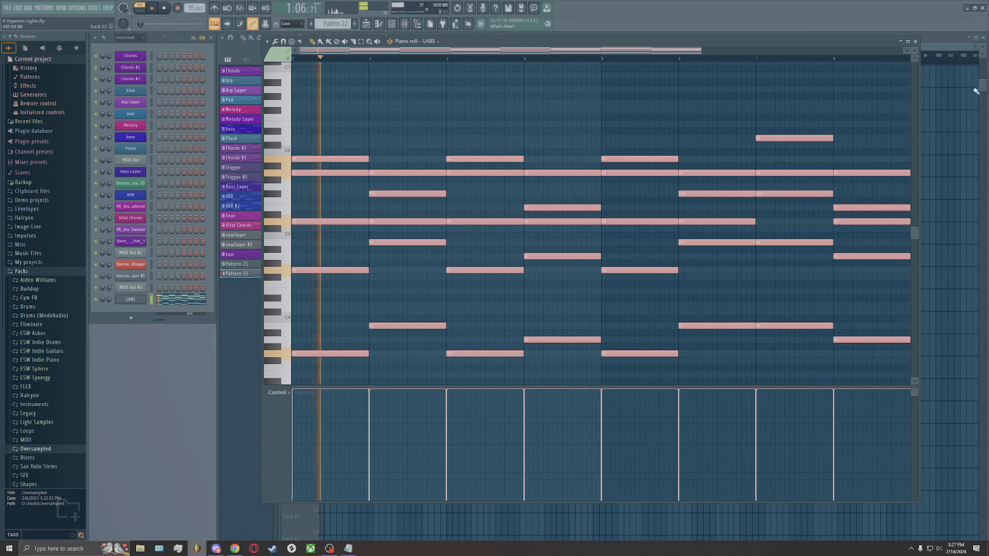
left_click(916, 42)
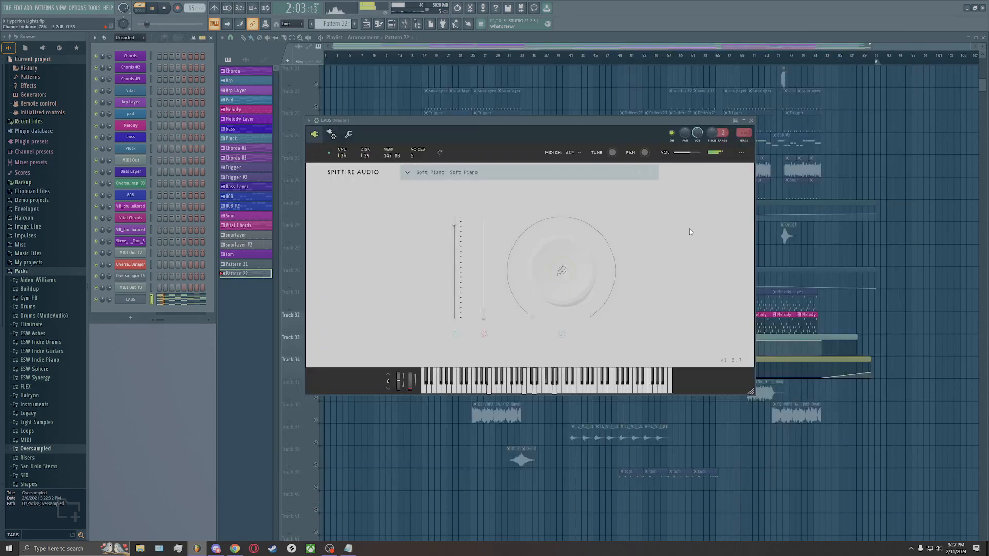
left_click(751, 121)
double_click(255, 276)
scroll(456, 308, "down", 2)
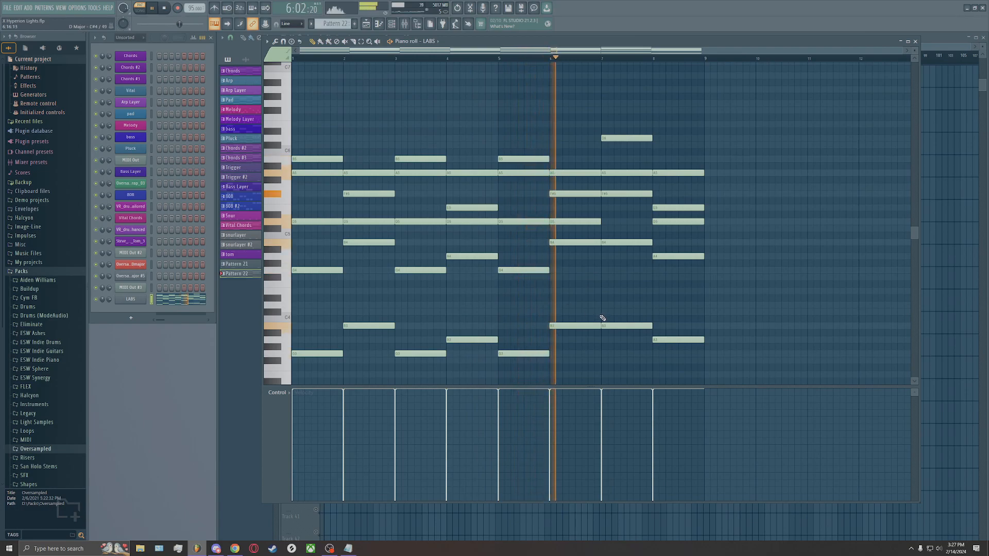
key("space")
Examine the chord notes and the empty range above them, replaying the opening chords
scroll(599, 310, "up", 3)
scroll(598, 309, "down", 4)
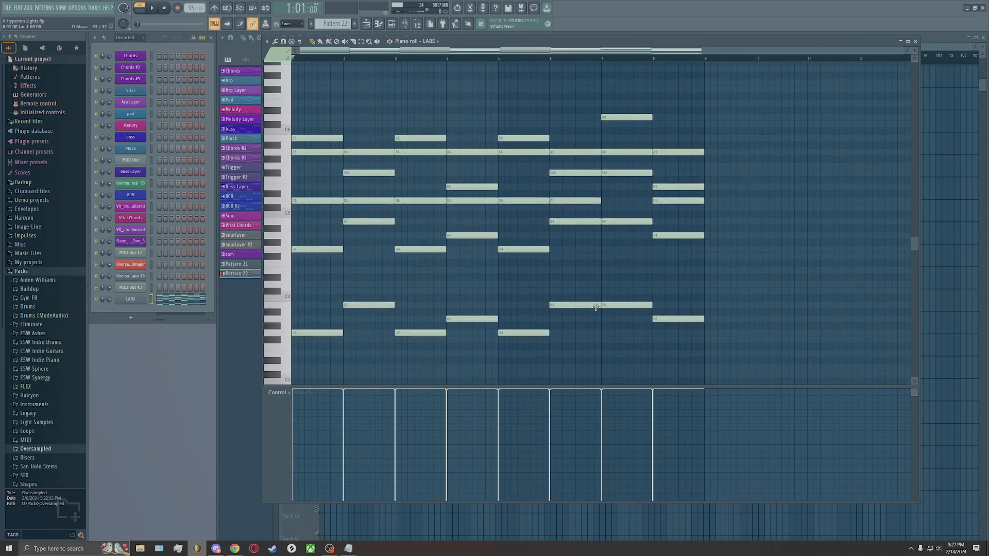
scroll(596, 309, "up", 5)
scroll(596, 308, "down", 3)
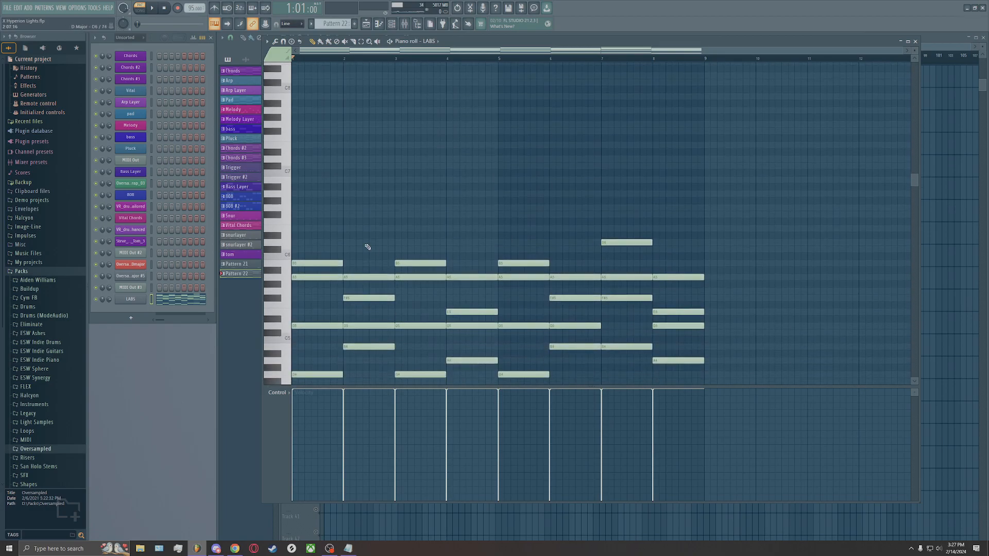
scroll(332, 245, "up", 2)
key("space")
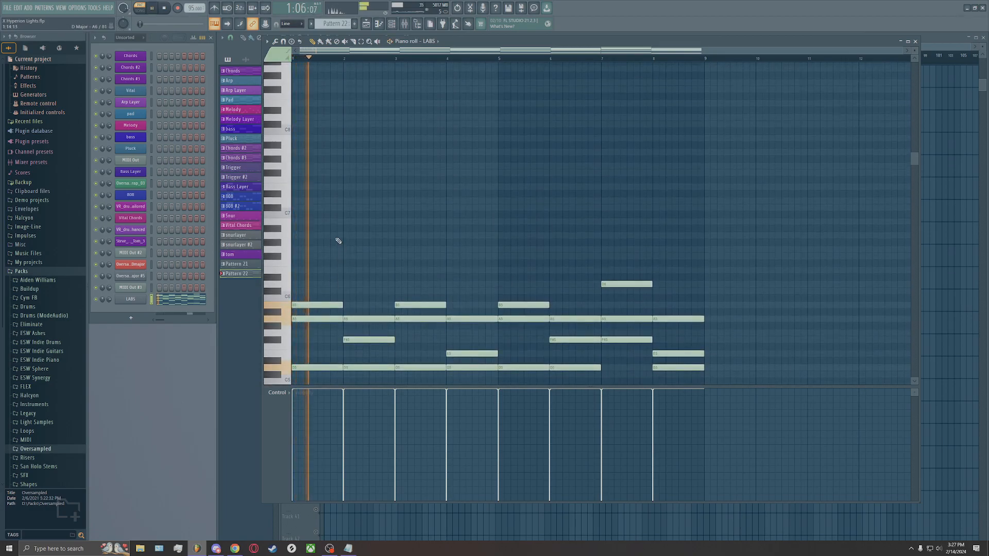
key("space")
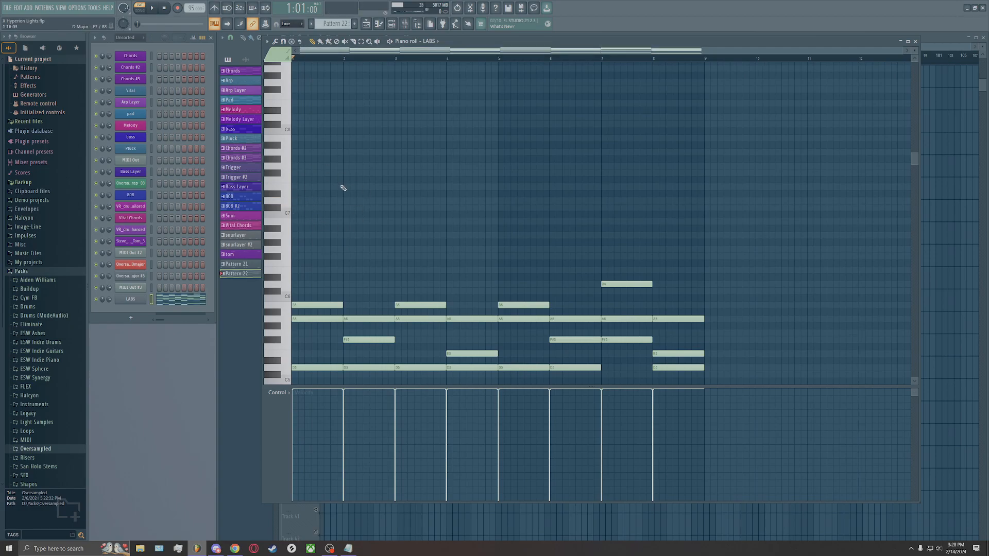
Place five short melody notes above the chords: D7, D7 and A6 in bar 1, B6 in bar 2 and D7 at bar 3
scroll(313, 199, "down", 5)
scroll(311, 201, "up", 5)
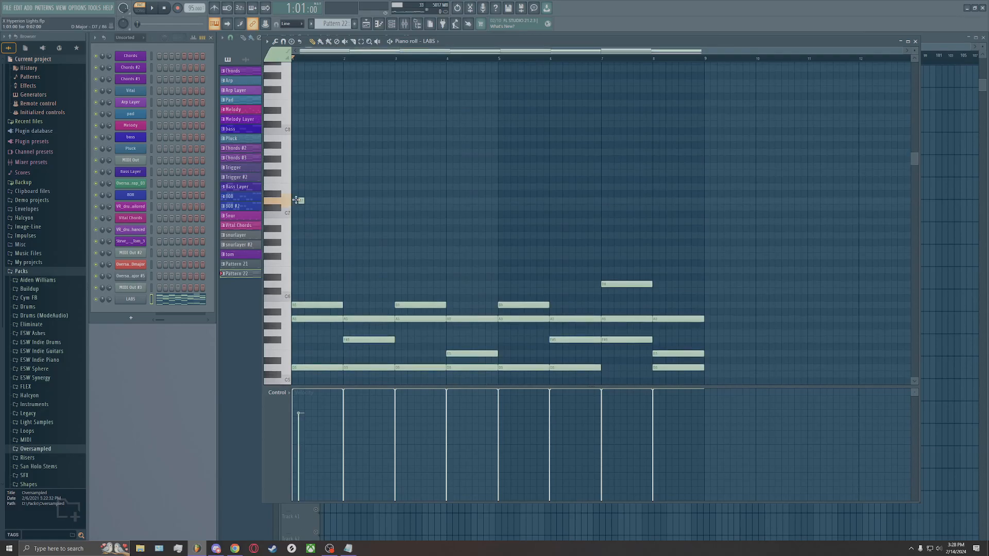
left_click(298, 201)
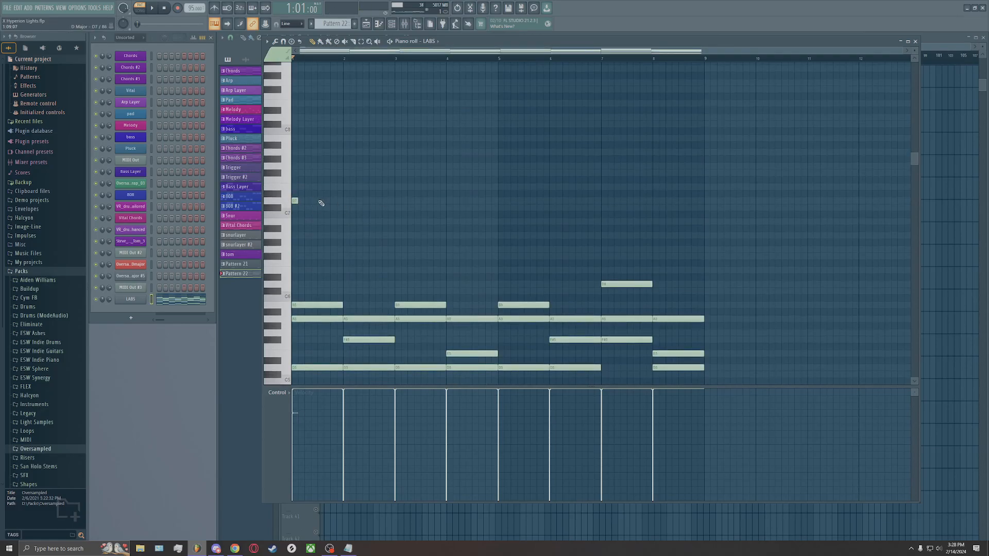
left_click(314, 201)
left_click(327, 235)
left_click(359, 222)
left_click(397, 201)
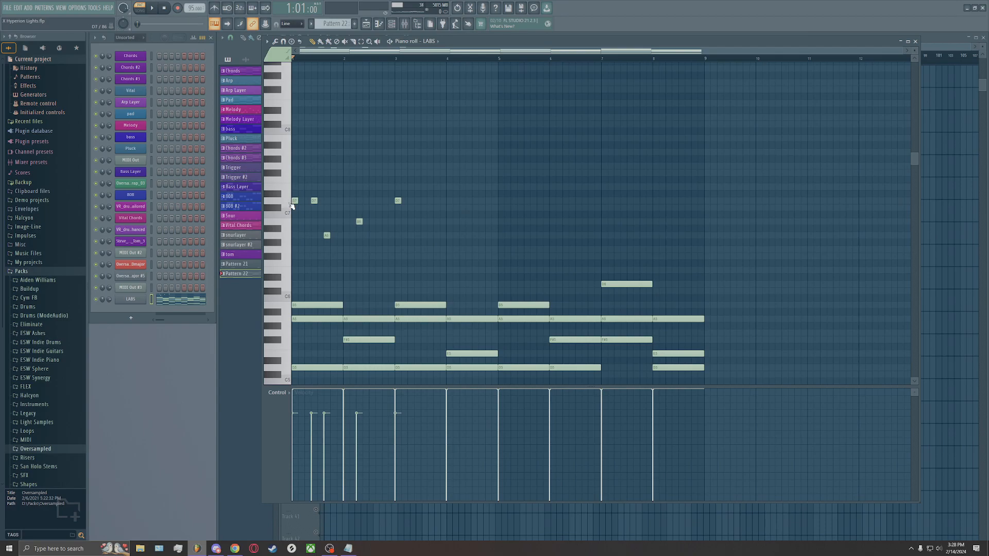
Lengthen the five melody notes together to five steps each and play the phrase back from the start
scroll(295, 201, "up", 4)
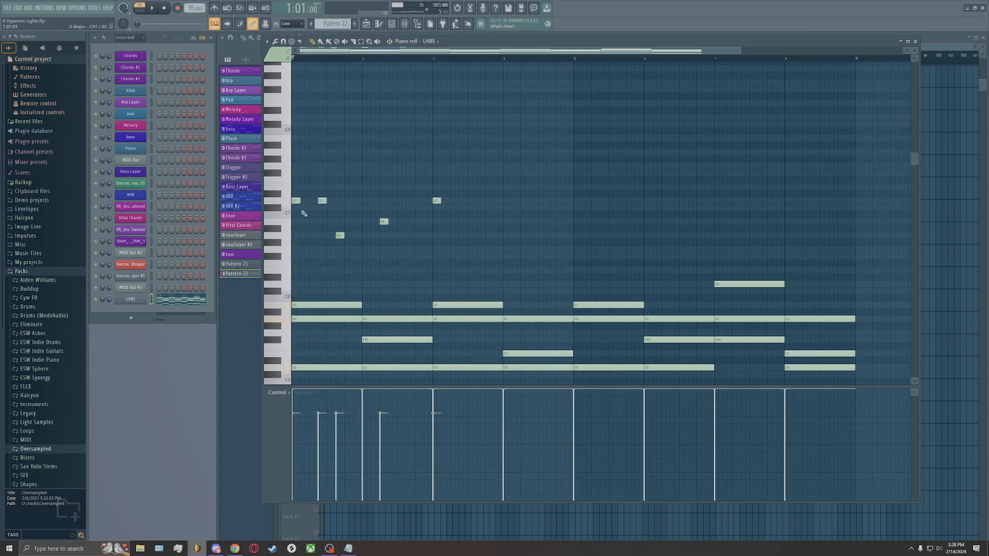
left_click_drag(301, 177, 306, 249)
left_click_drag(300, 202, 313, 202)
key("space")
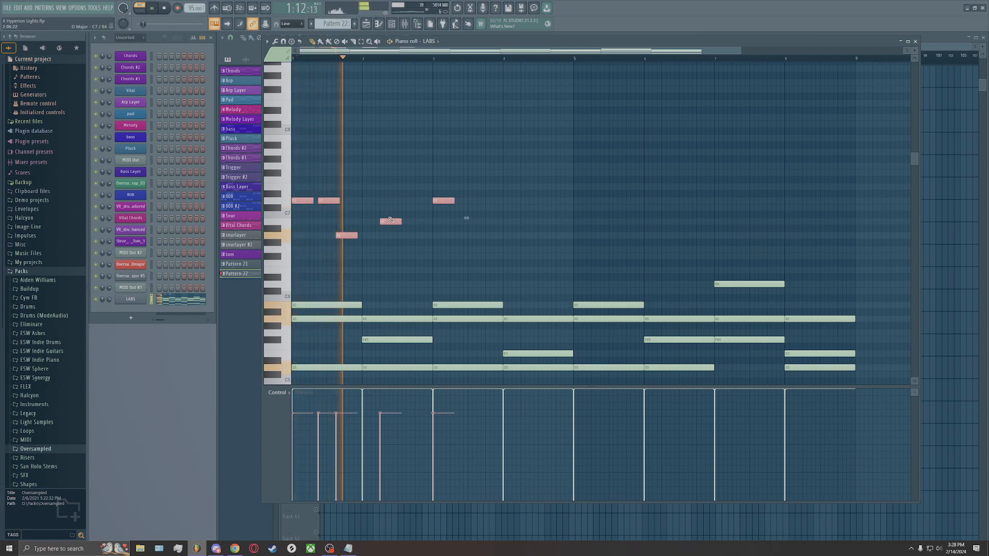
key("space")
left_click(345, 58)
key("space")
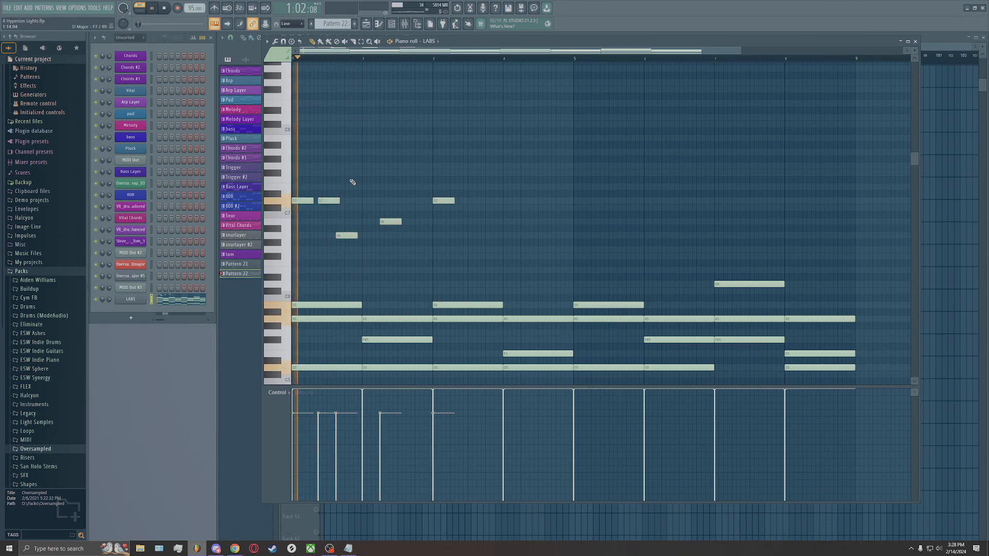
key("space")
Replace the B6 melody note in bar 2 with a B6 at the very start of that bar and play the phrase
left_click(370, 207)
left_click_drag(370, 208, 372, 222)
right_click(391, 222)
key("space")
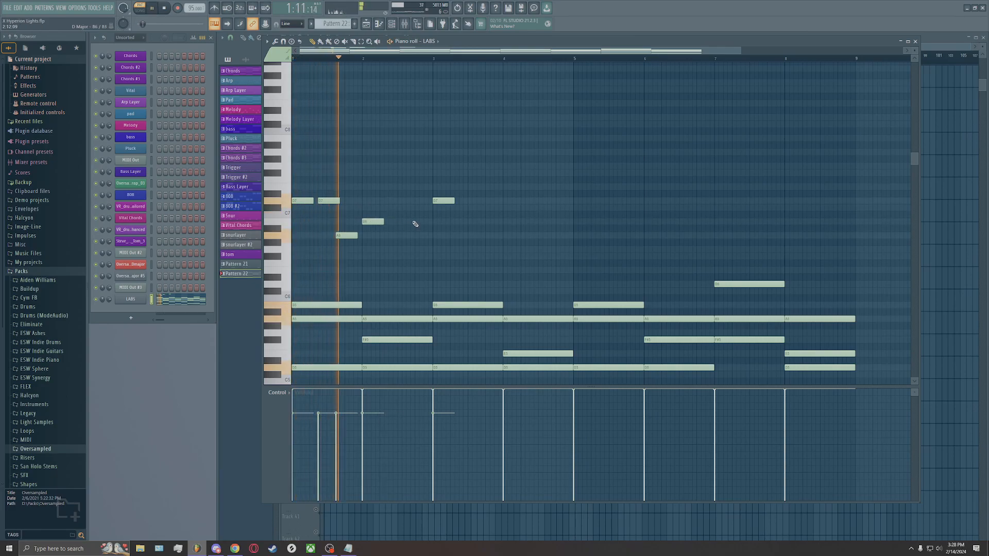
key("space")
Add a C#7 halfway through bar 2 and an E7 on its fourth beat, and play the melody back
left_click(397, 208)
left_click(420, 186)
key("space")
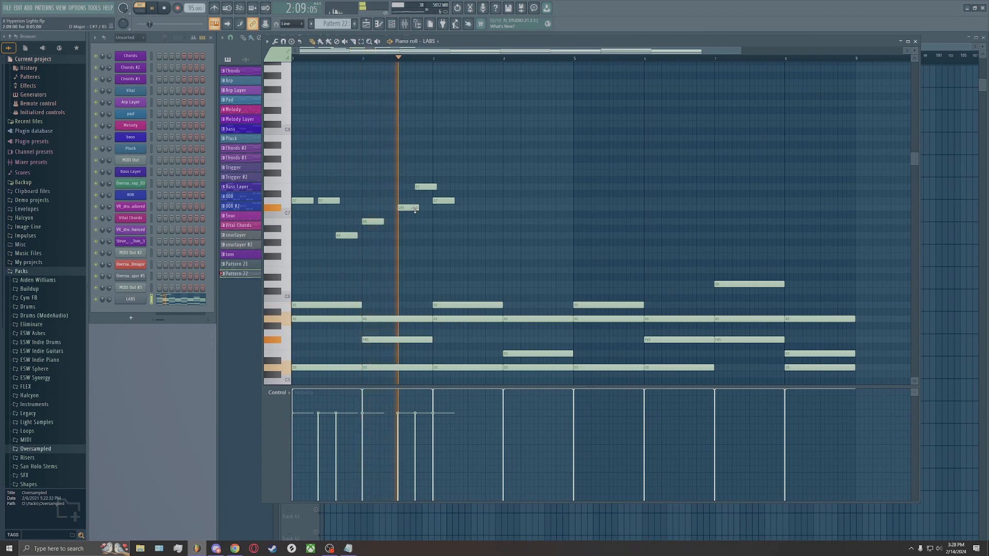
Stop playback and delete all seven melody notes above the chords in bars 1 to 3
key("space")
scroll(469, 225, "down", 2)
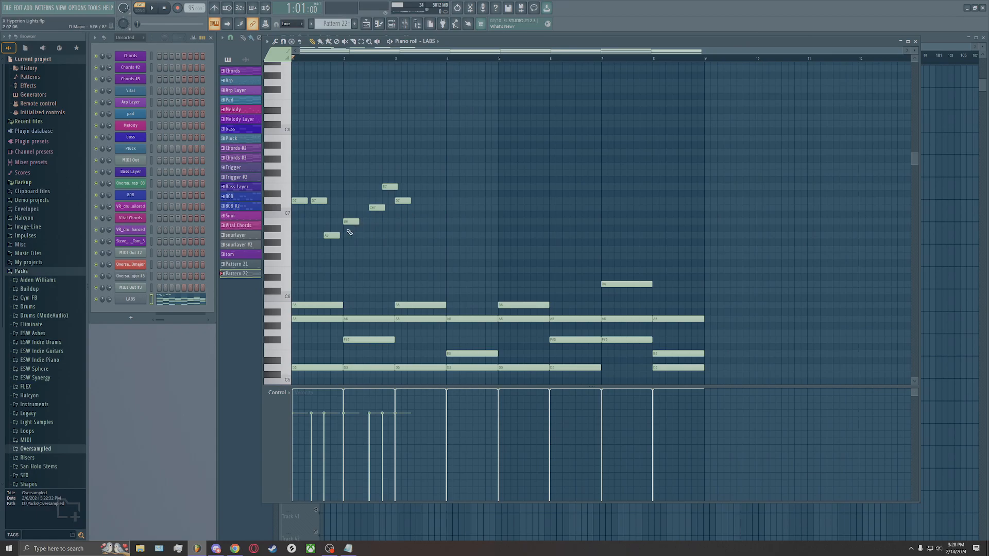
scroll(303, 239, "up", 2)
scroll(301, 238, "down", 2)
left_click_drag(283, 162, 290, 249)
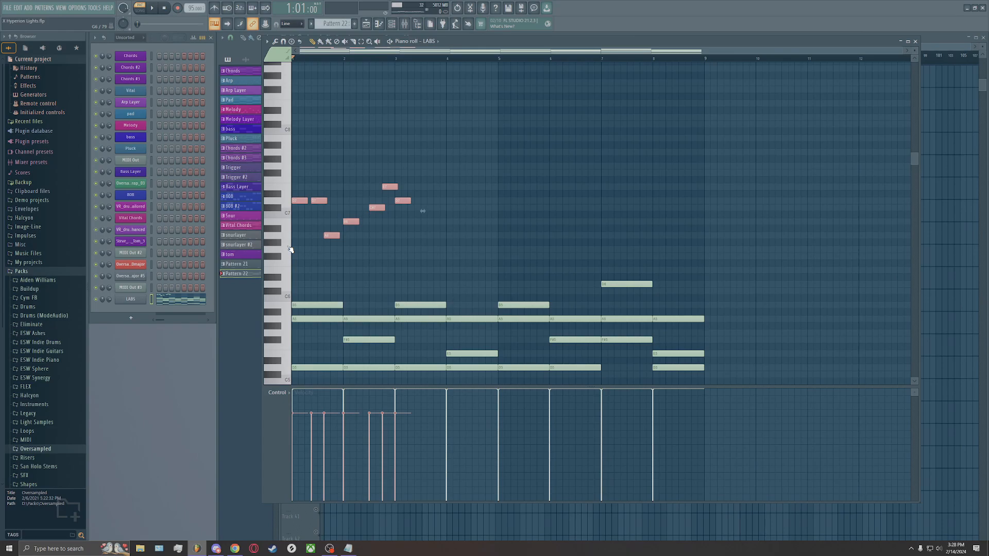
key("Delete")
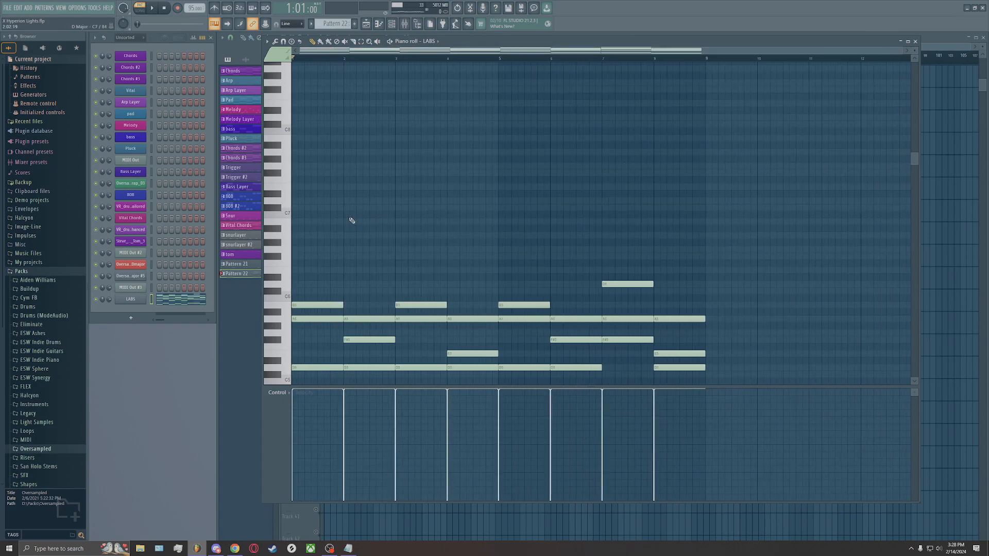
Place an F6 at the start of bar 1, an A#6 on its fourth beat and a G#6 in bar 2, and play them back
scroll(331, 217, "down", 5)
scroll(320, 203, "up", 3)
scroll(320, 204, "down", 3)
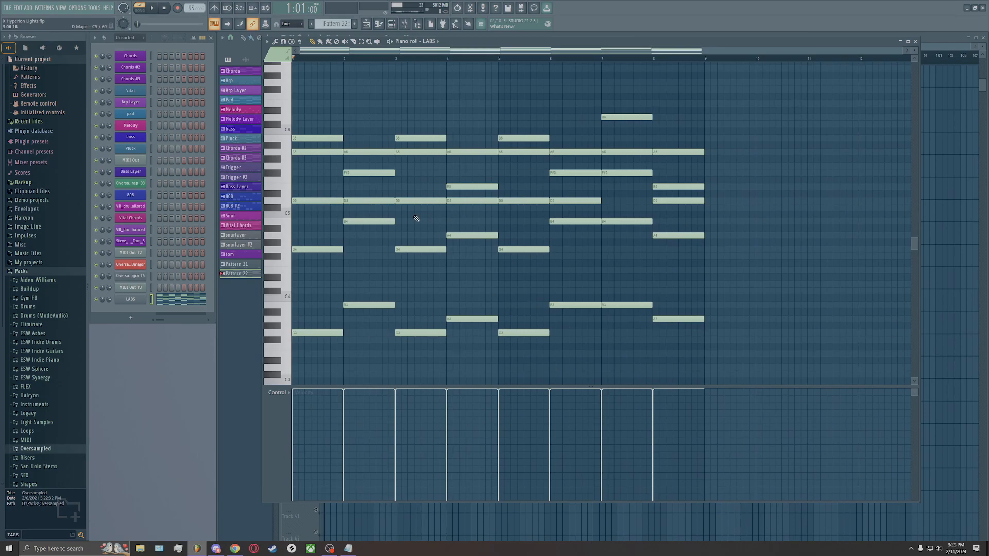
scroll(346, 214, "up", 3)
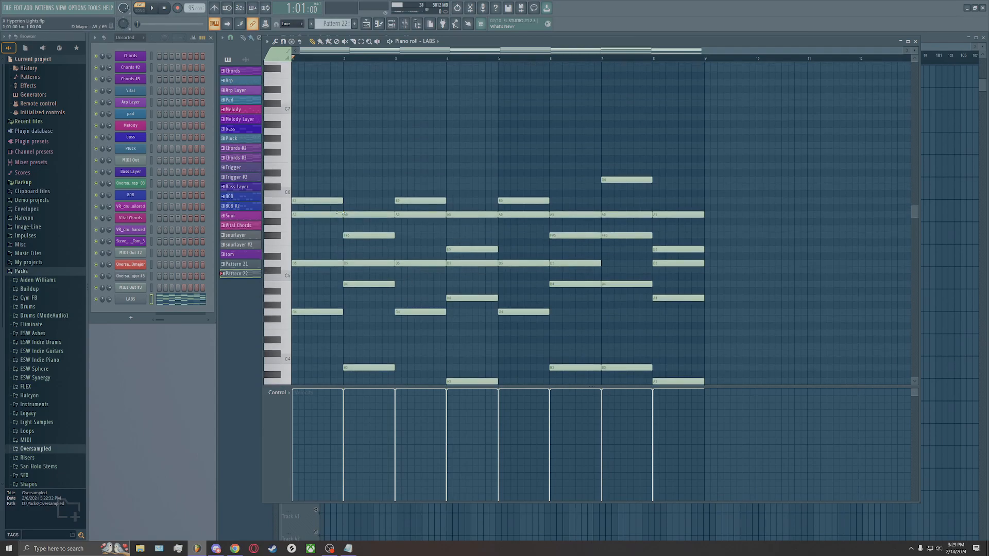
scroll(342, 213, "down", 3)
scroll(343, 214, "up", 4)
scroll(345, 215, "up", 2)
scroll(297, 249, "down", 2)
scroll(352, 254, "up", 2)
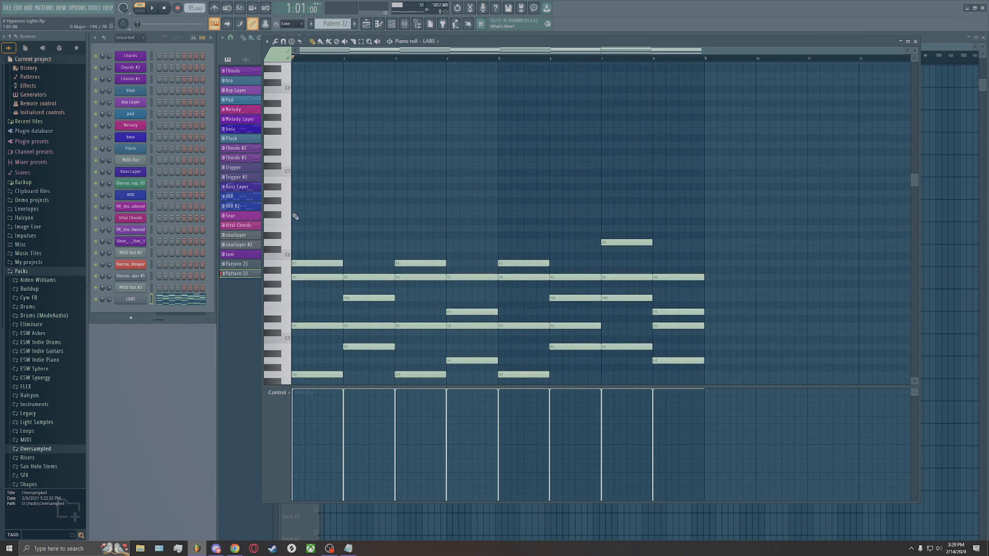
left_click(298, 222)
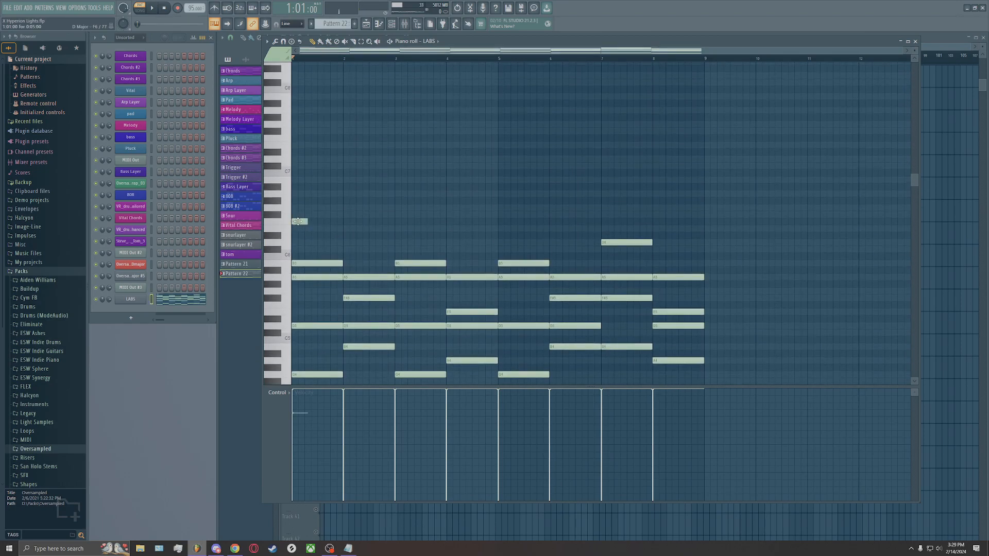
left_click(336, 187)
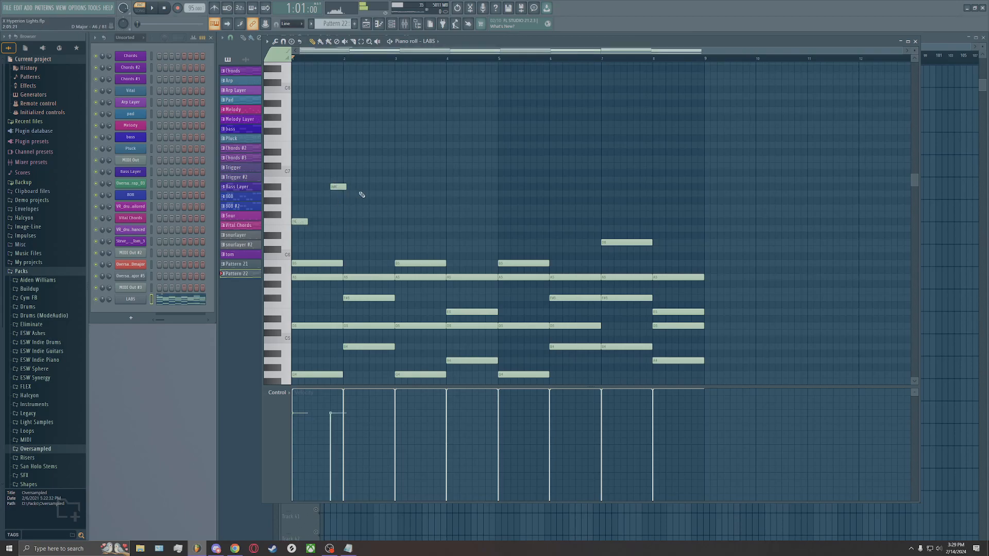
left_click(365, 201)
key("space")
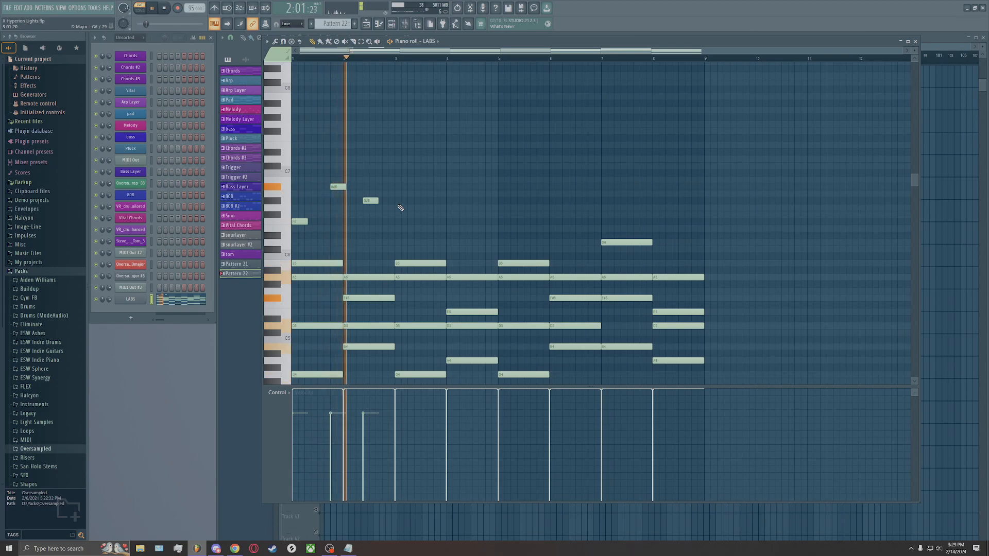
key("space")
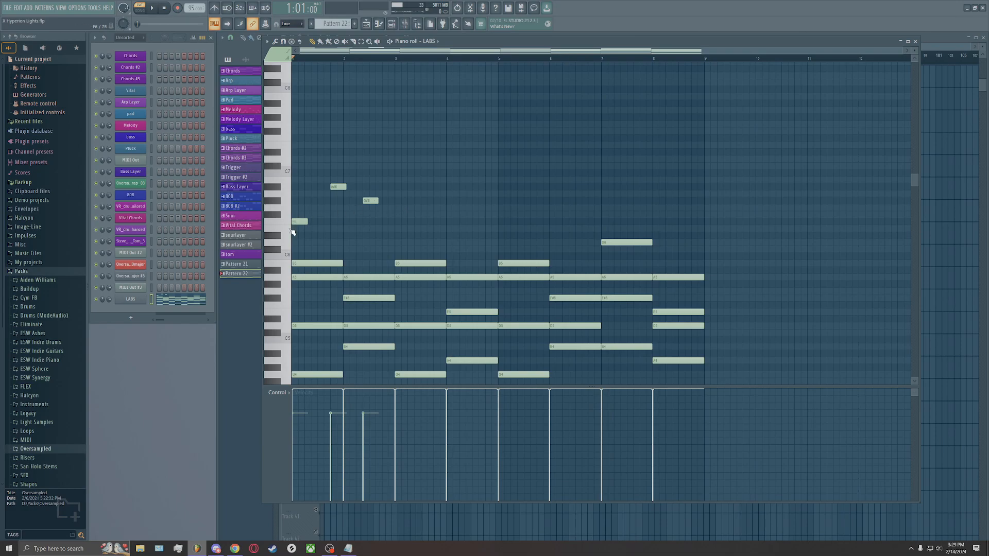
Delete the F6, A#6 and G#6 melody notes from bars 1 and 2
left_click_drag(297, 218, 297, 212)
key("space")
scroll(292, 116, "up", 3)
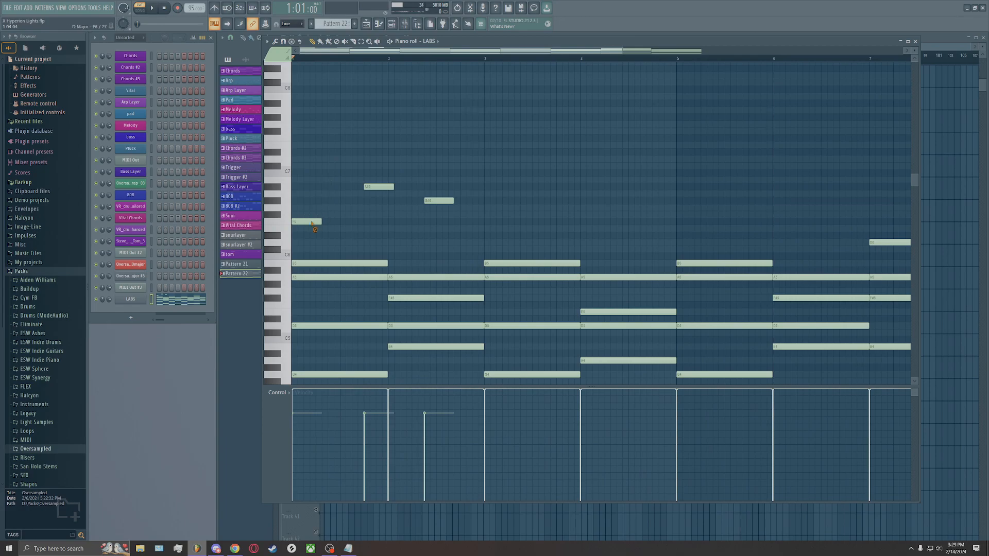
right_click(372, 188)
right_click(438, 200)
scroll(346, 212, "down", 3)
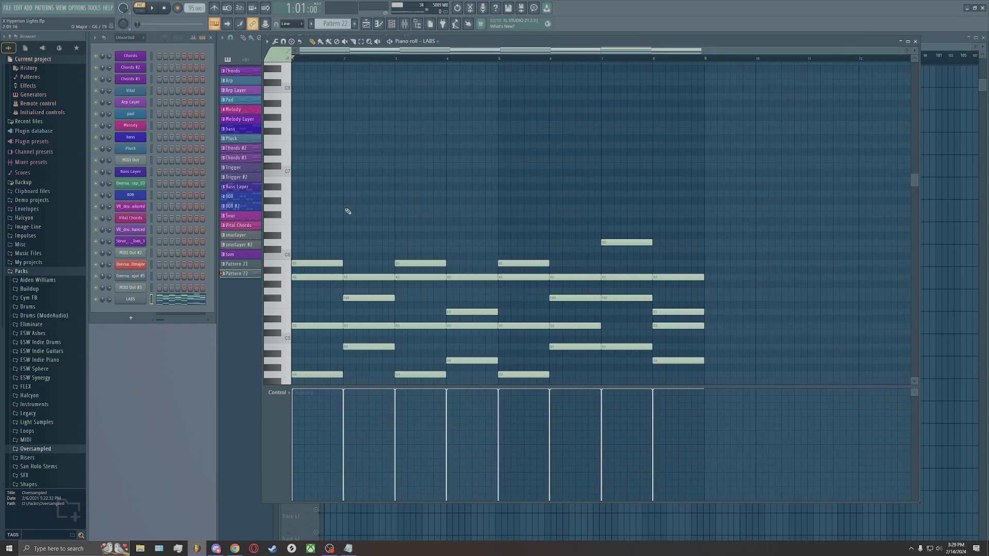
scroll(346, 213, "down", 5)
scroll(380, 237, "up", 2)
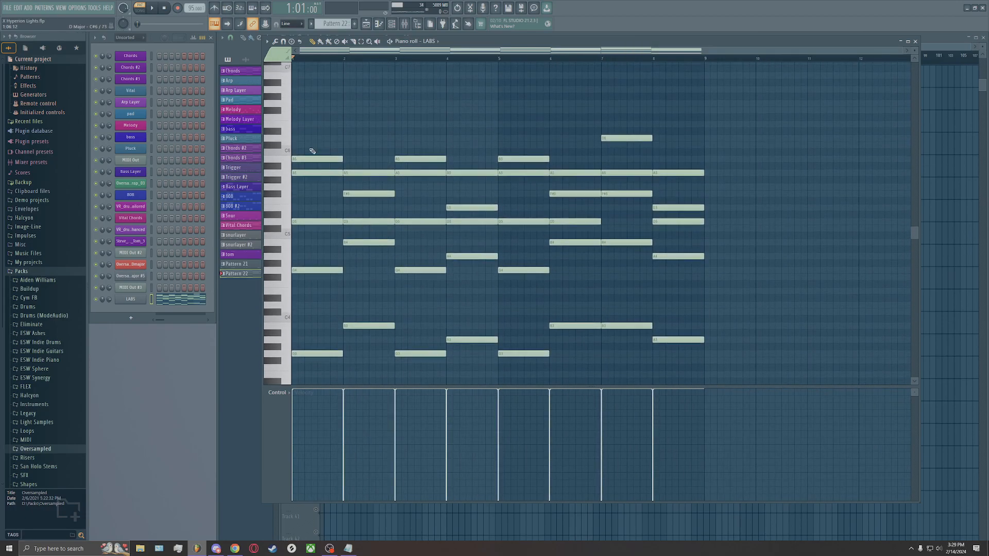
scroll(309, 150, "up", 2)
left_click(302, 145)
left_click(355, 145)
right_click(358, 145)
right_click(332, 152)
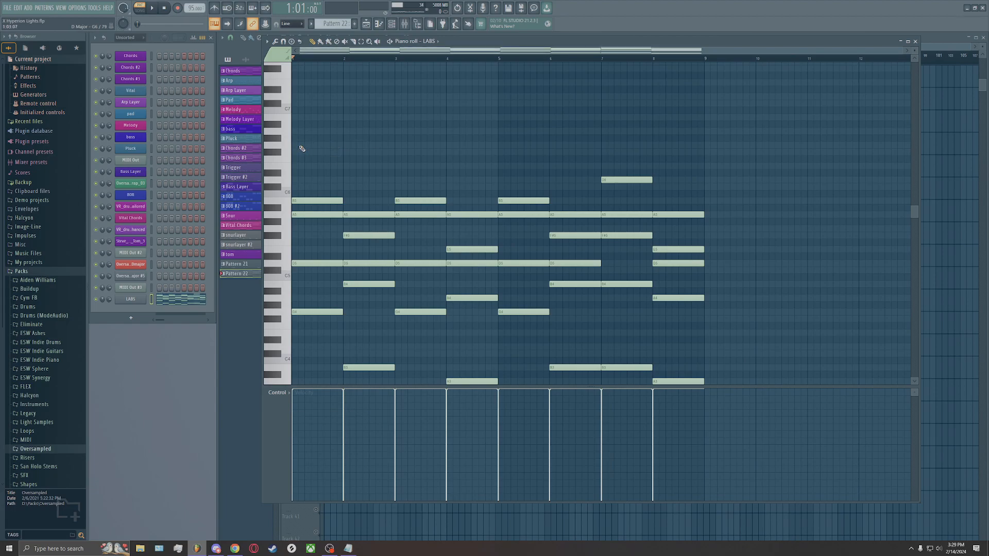
Stamp a Minor Melodic scale rooted on F6 at the start of bar 9, after the chords
left_click(267, 42)
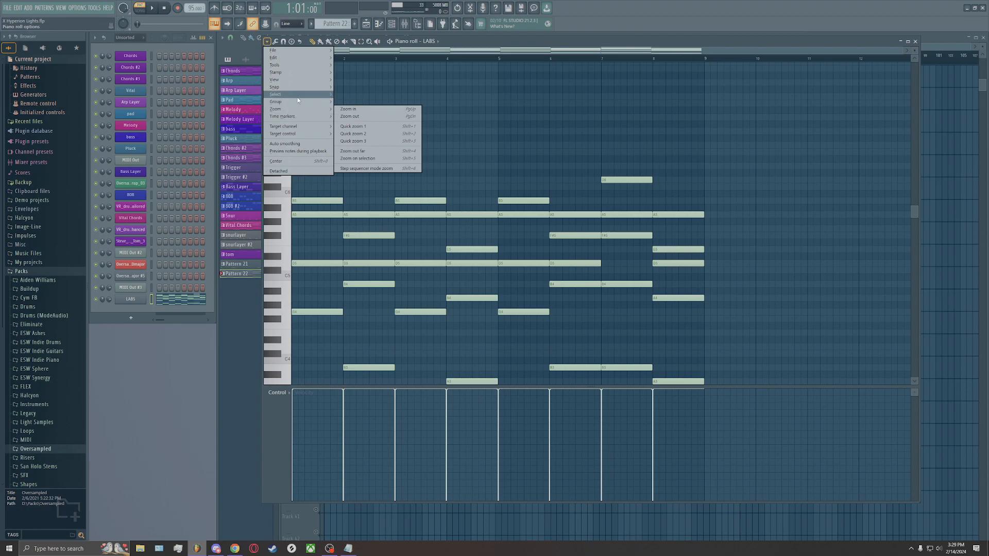
mouse_move(301, 96)
mouse_move(304, 73)
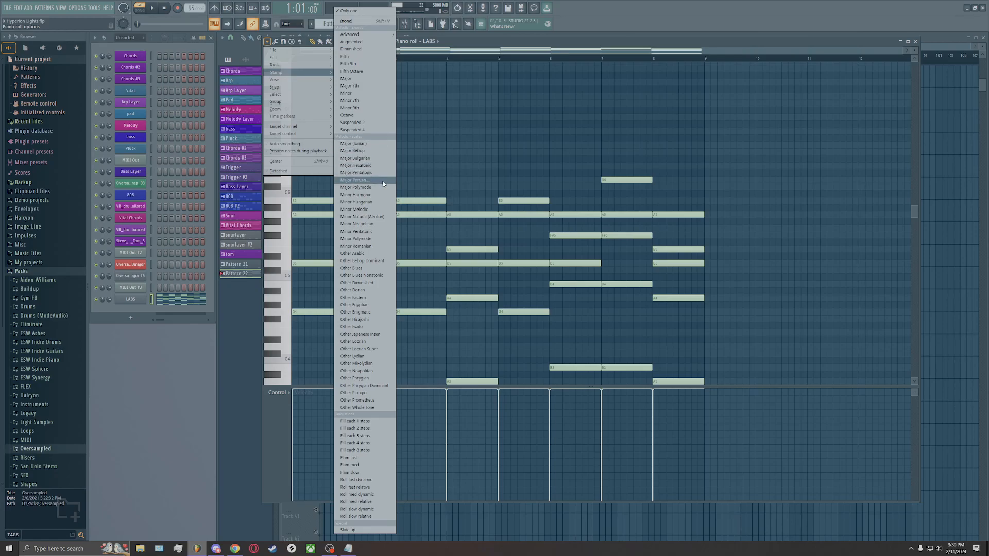
left_click(379, 210)
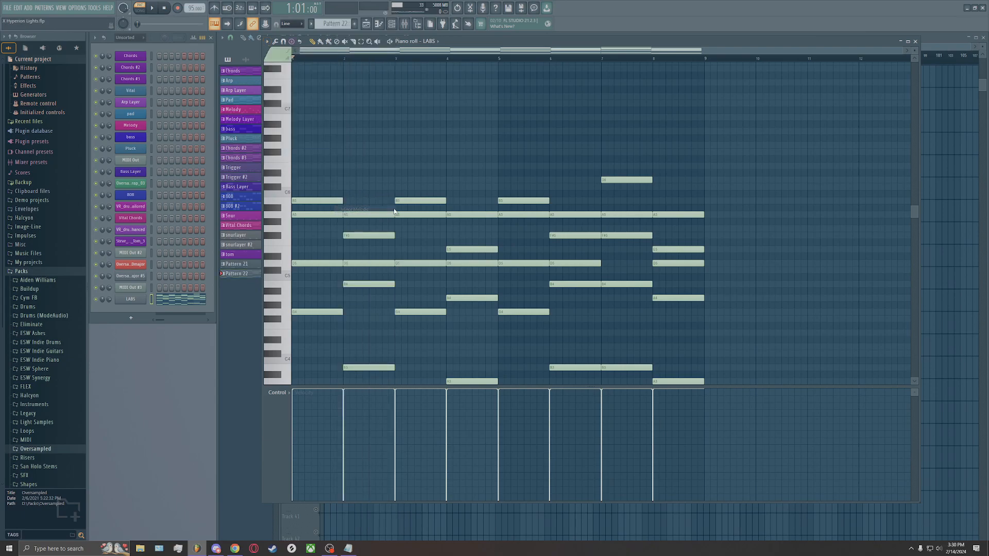
scroll(736, 207, "down", 4)
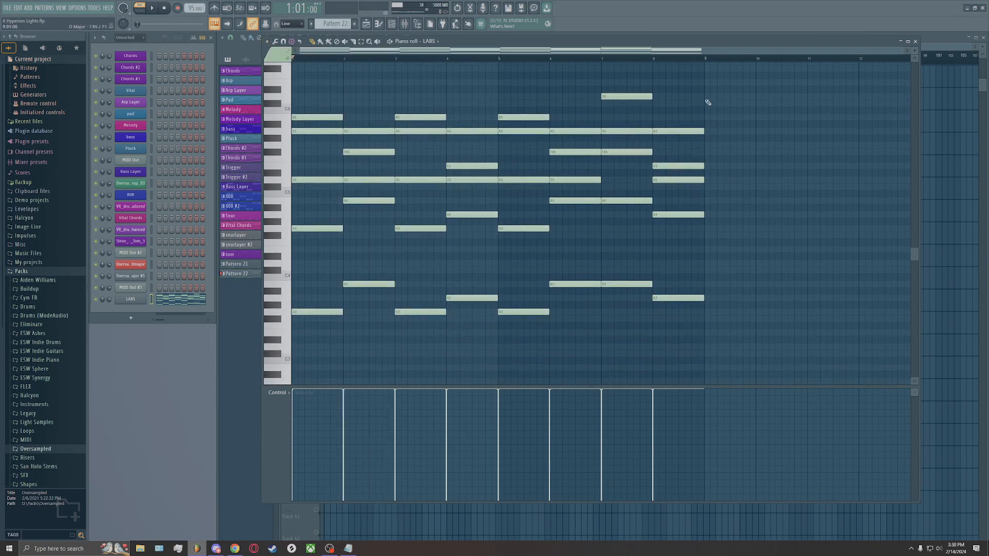
left_click(709, 73)
scroll(753, 209, "up", 10)
scroll(814, 260, "up", 3)
scroll(825, 259, "up", 2)
Play the stamped scale from bar 9 and delete its notes
left_click(479, 59)
key("space")
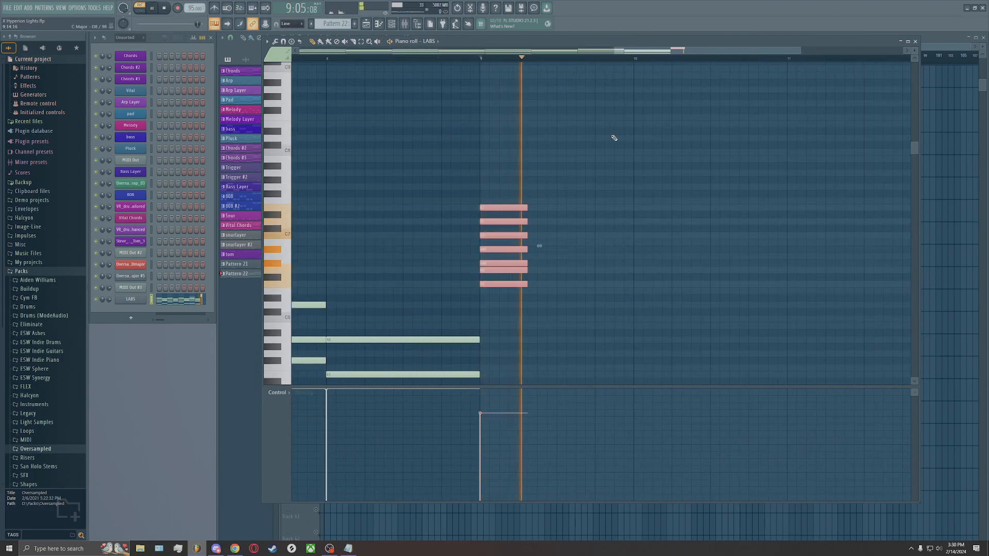
key("space")
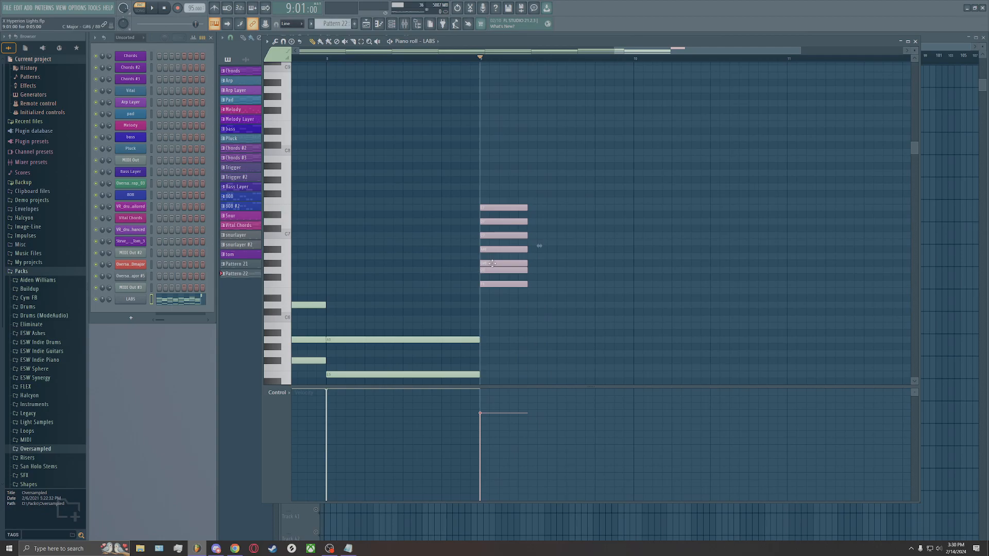
key("space")
key("space")
key("Delete")
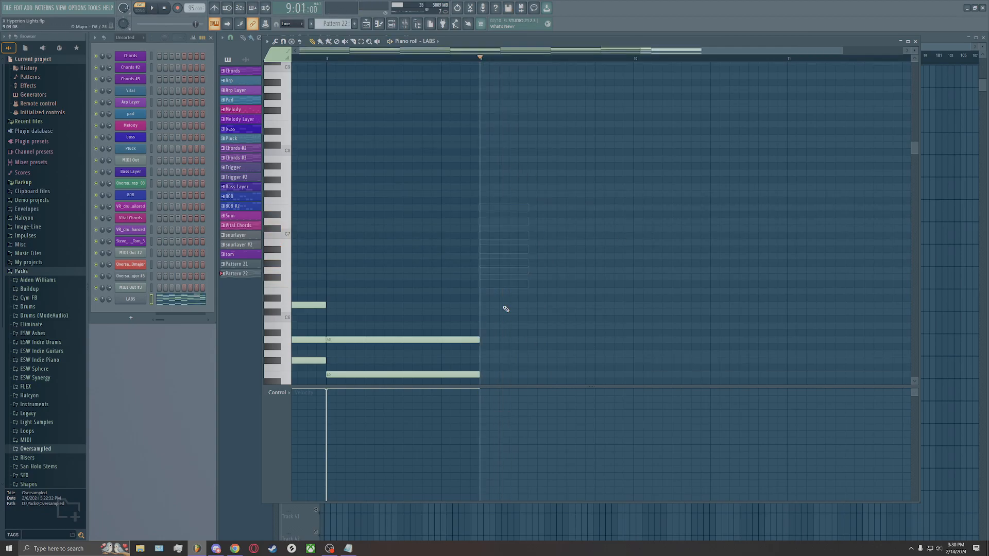
Play the opening of the chord progression from bar 1 and look over the chord notes
scroll(567, 225, "down", 5, "ctrl")
scroll(571, 225, "down", 6)
scroll(555, 221, "up", 2)
key("space")
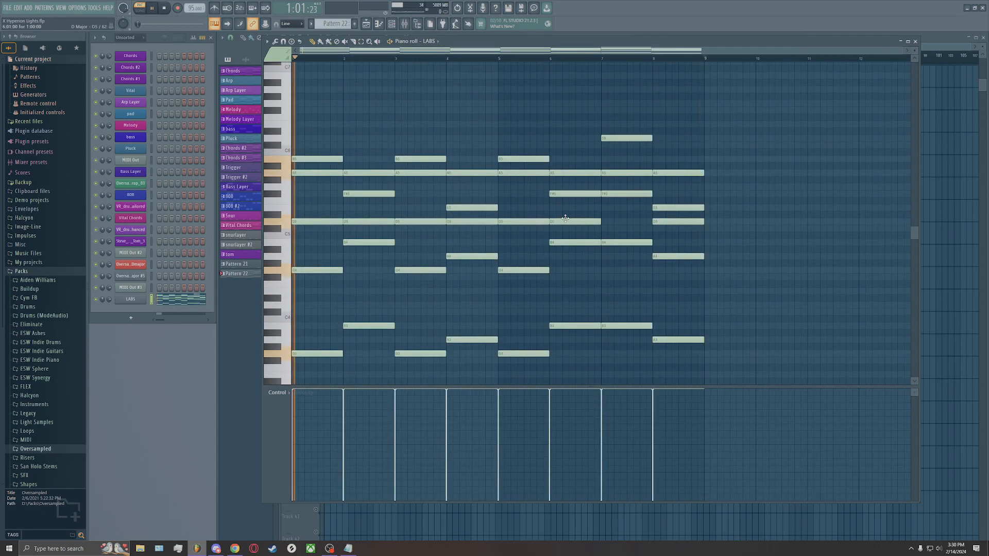
key("space")
scroll(689, 223, "up", 6)
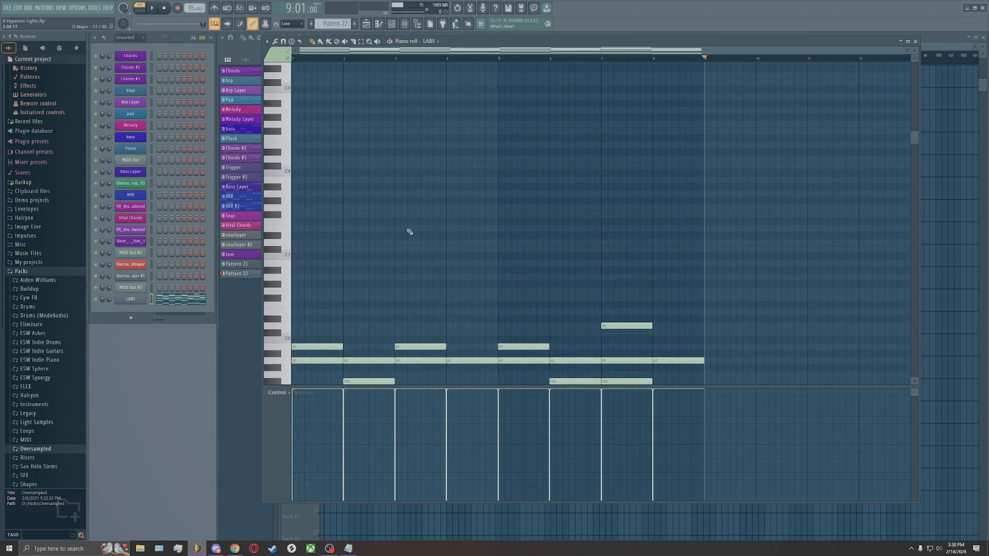
scroll(435, 238, "down", 8)
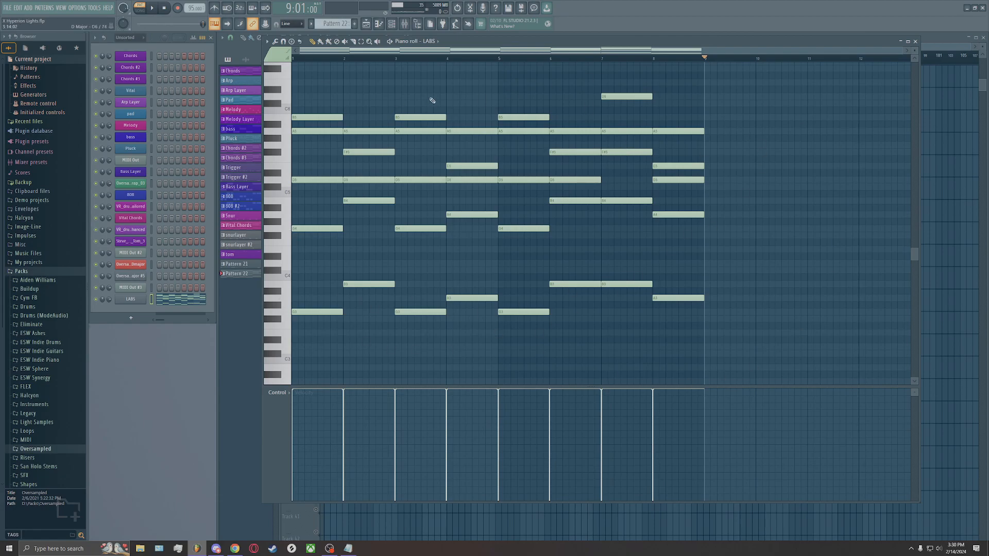
Close the piano roll and set the song's playback position to bar 49, where the Melody clips begin
left_click(917, 41)
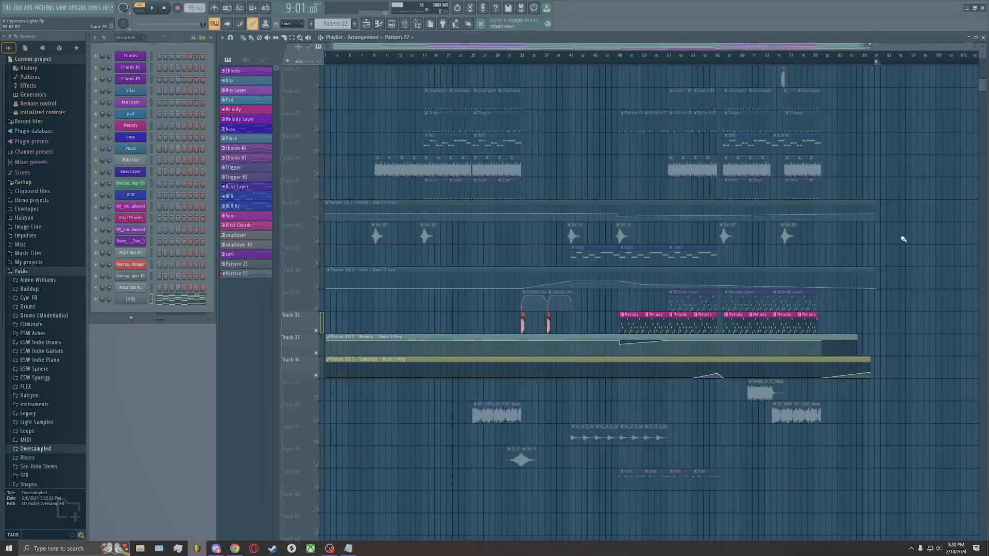
scroll(904, 239, "down", 3)
scroll(903, 239, "up", 2)
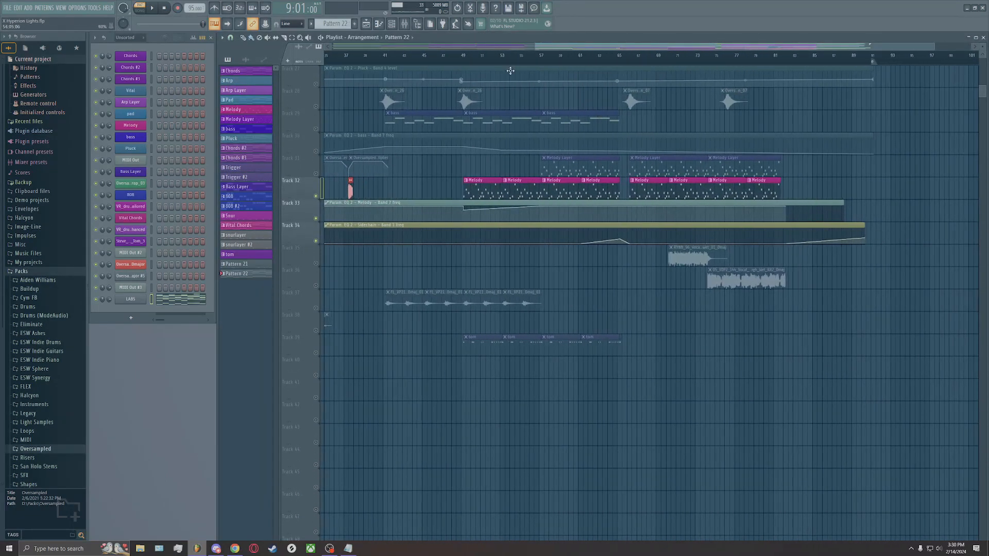
left_click(464, 61)
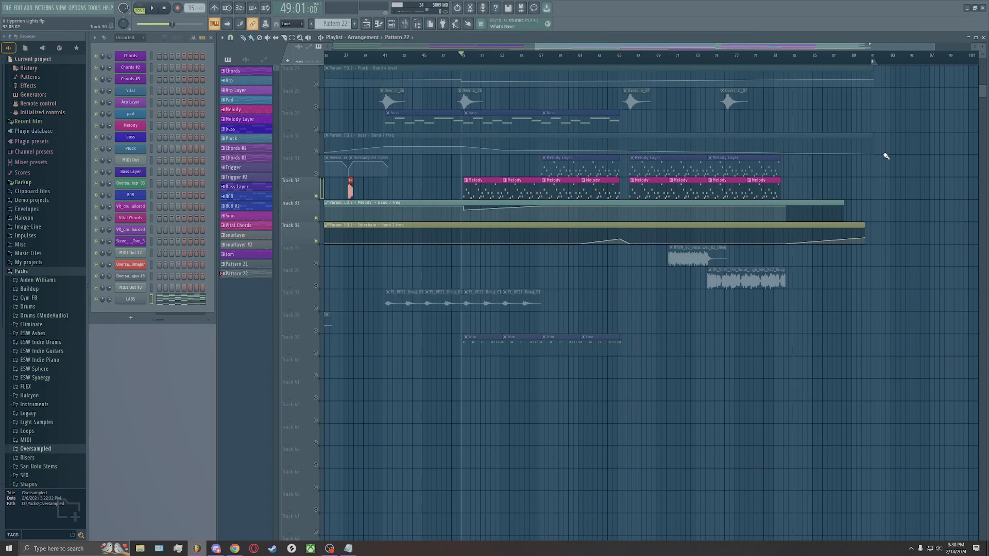
key("space")
key("space")
scroll(456, 171, "up", 2)
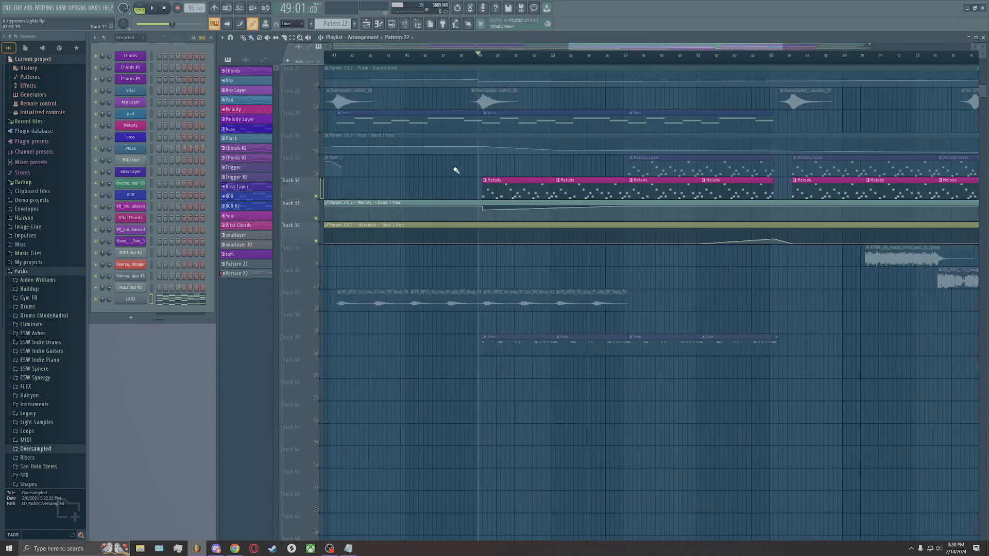
left_click(485, 63)
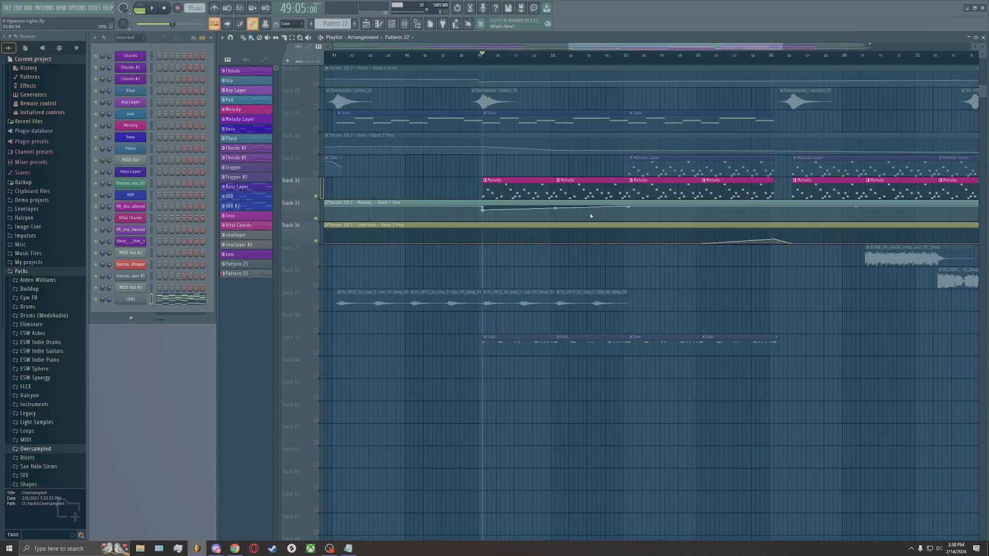
Unsolo the melody tracks so every playlist track is active, and play the arrangement from bar 49
scroll(691, 229, "down", 3)
scroll(746, 235, "up", 3)
right_click(317, 219)
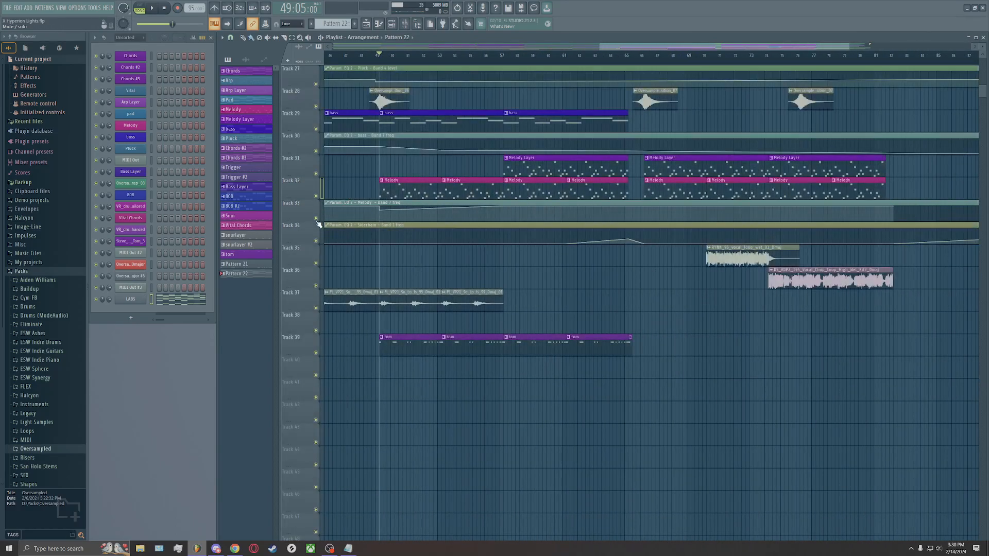
key("space")
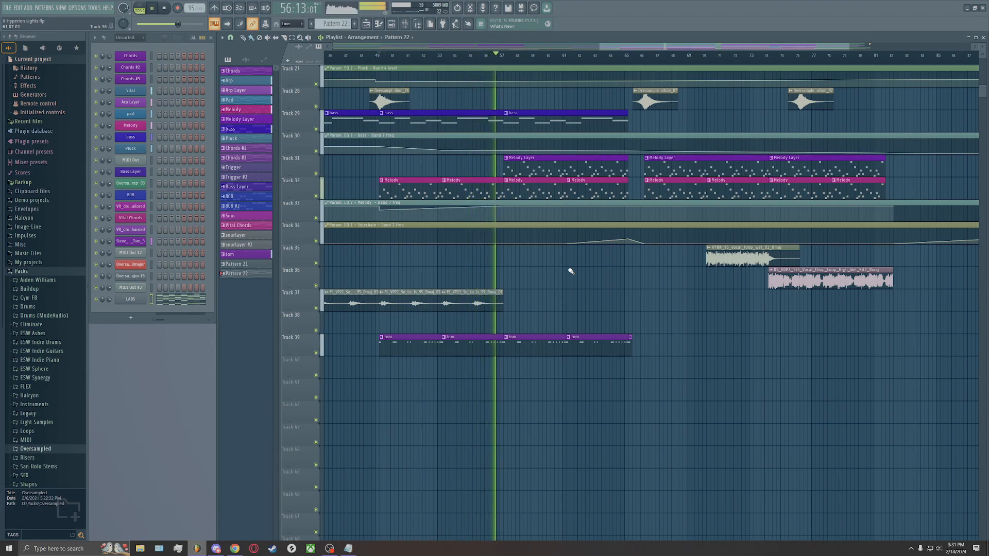
key("space")
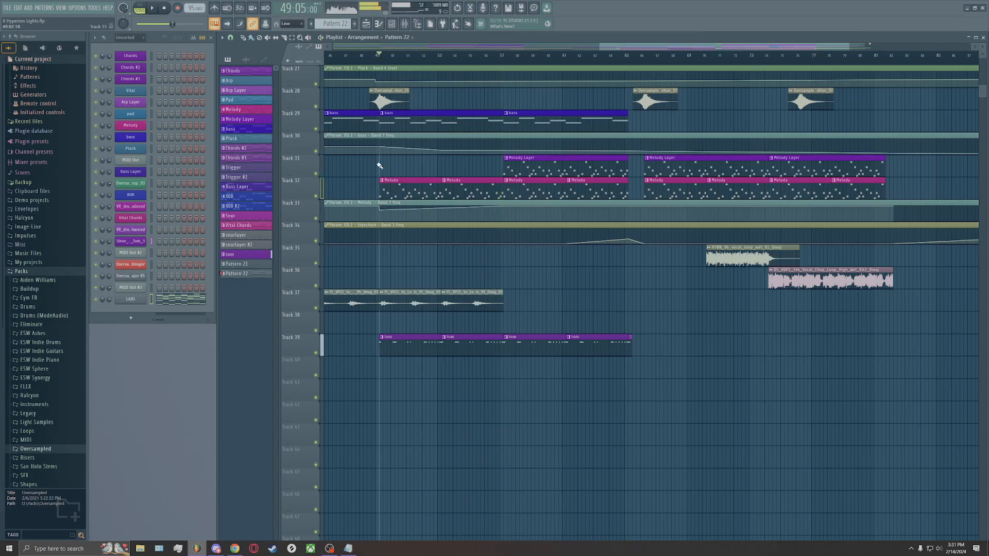
Open the notes of the first Melody clip and the Serum synth on the Melody channel
double_click(383, 181)
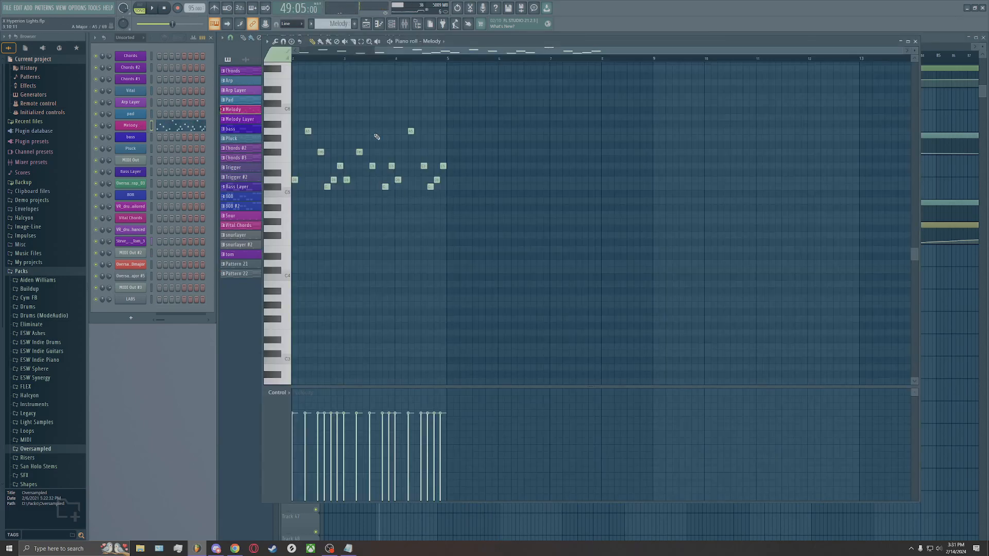
left_click(125, 140)
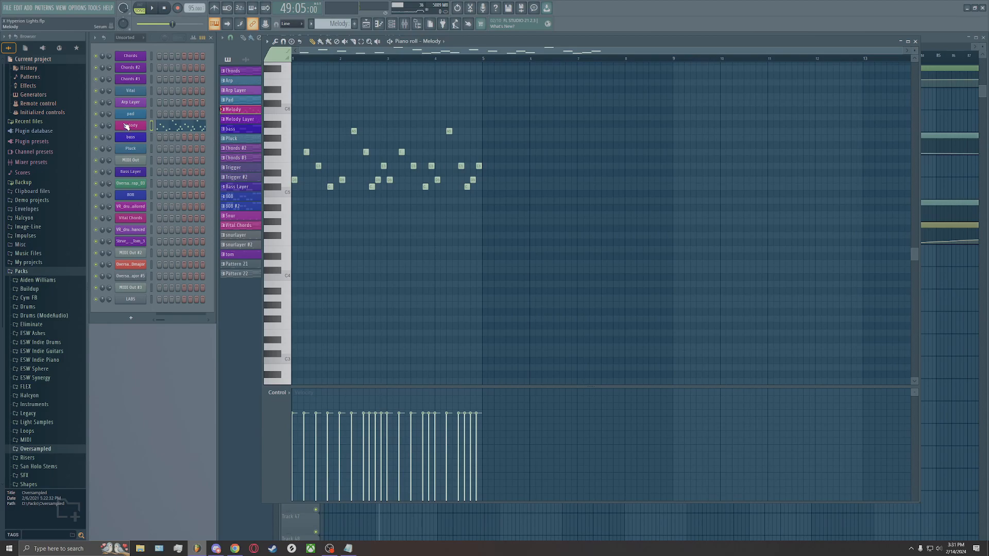
left_click(125, 125)
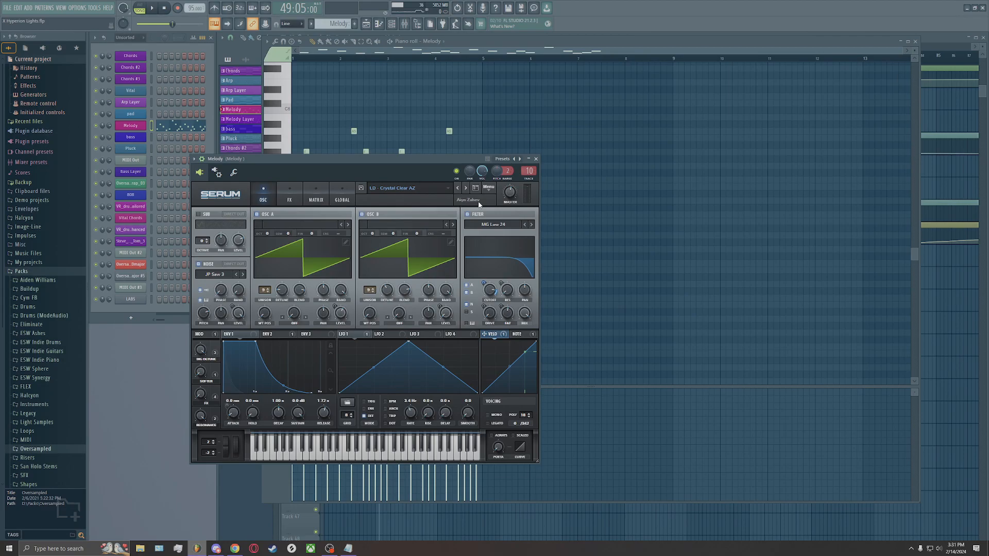
Close the Serum synth, show the Melody track's effects in the mixer, and play the Melody pattern
left_click(536, 159)
left_click(390, 42)
left_click(390, 42)
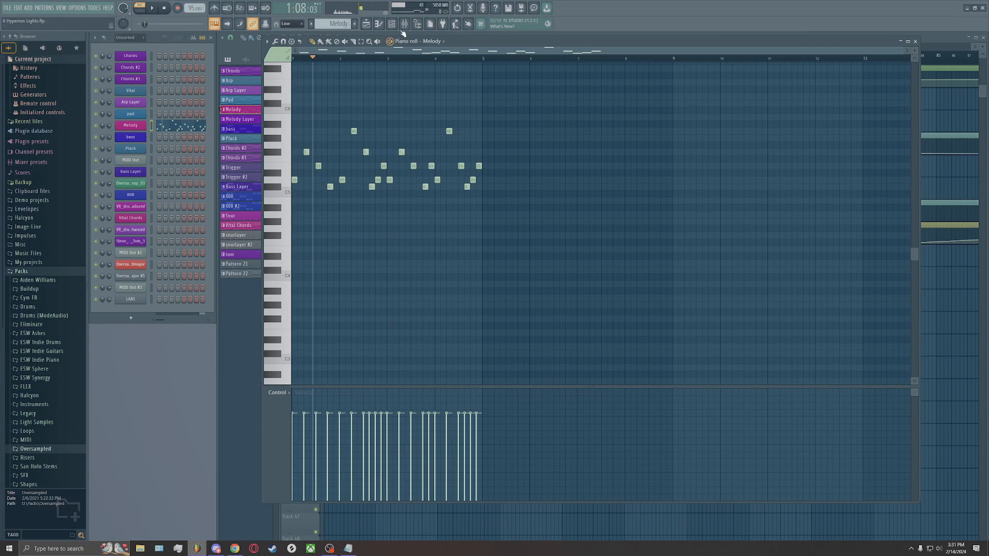
left_click(405, 24)
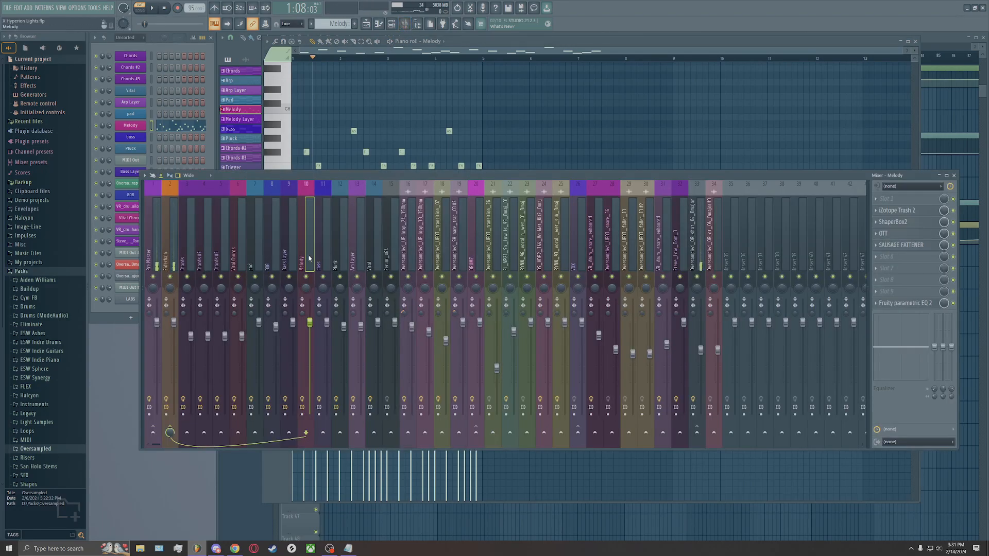
key("space")
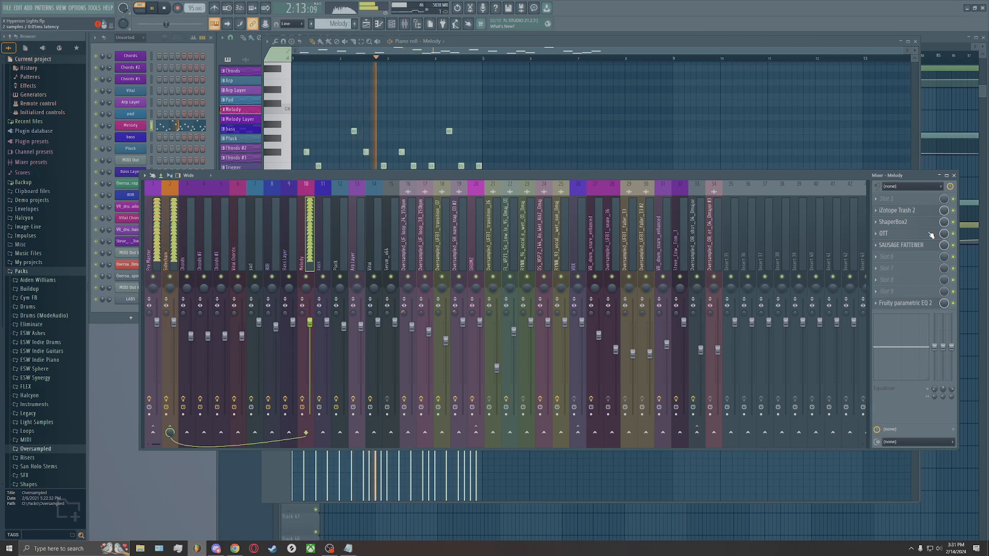
key("space")
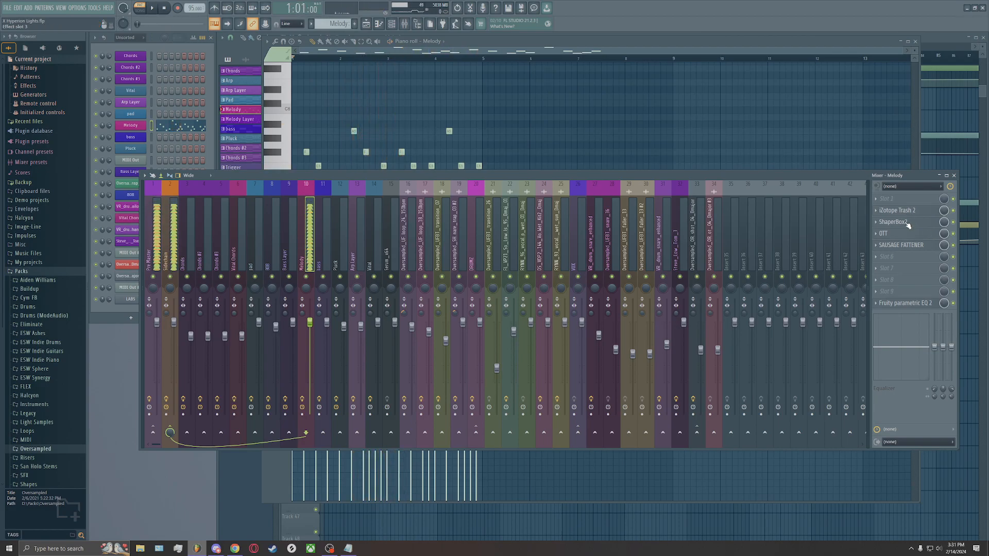
Open ShaperBox2 on the Melody mixer track, bypass it, and play the pattern without the effect
left_click(893, 221)
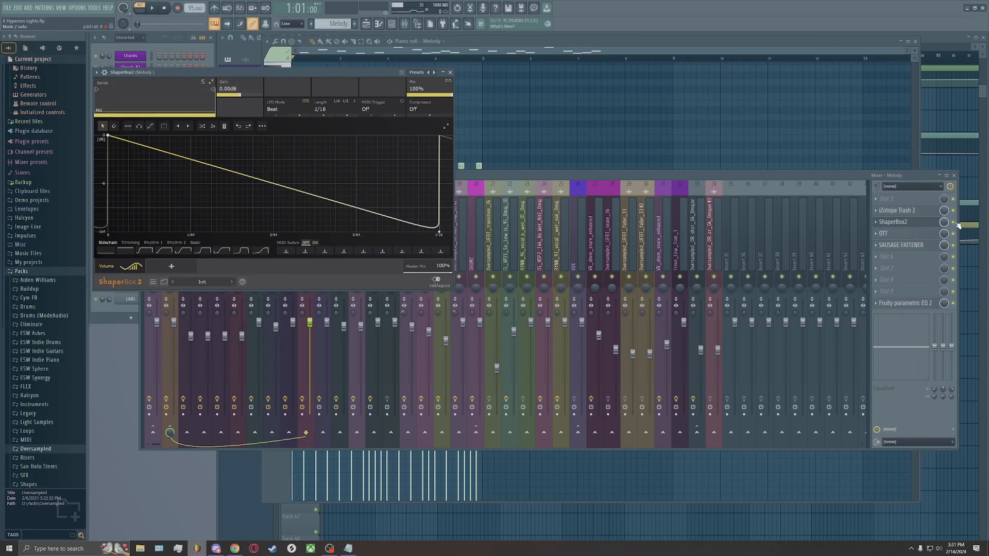
left_click(956, 225)
key("space")
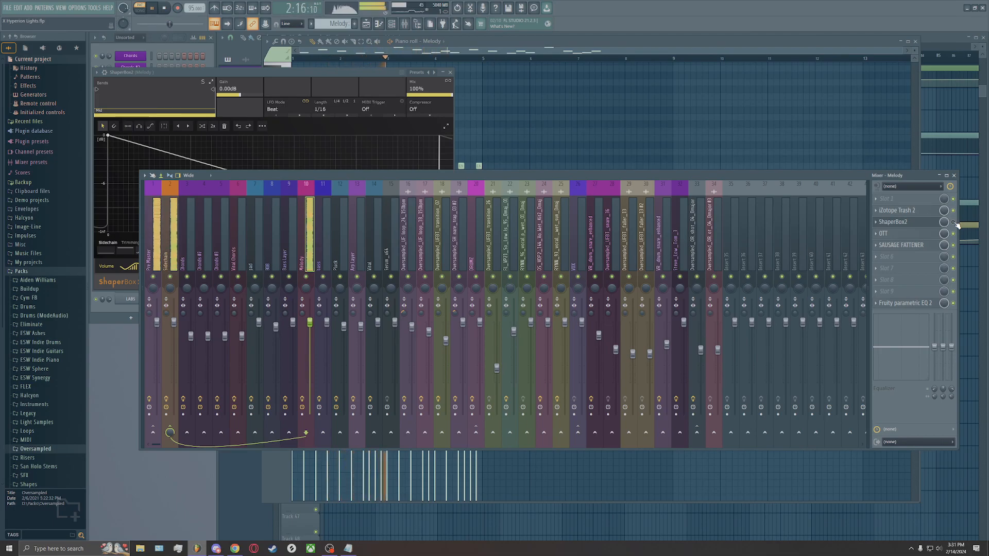
left_click_drag(347, 72, 521, 88)
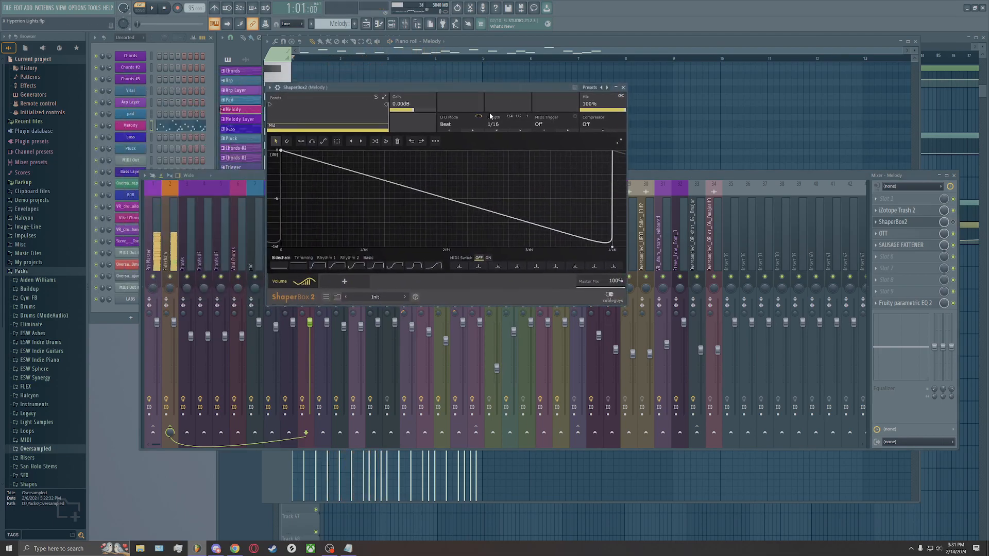
Re-enable ShaperBox2 on the Melody track and play the pattern with the volume shaping active
left_click(953, 222)
left_click(545, 88)
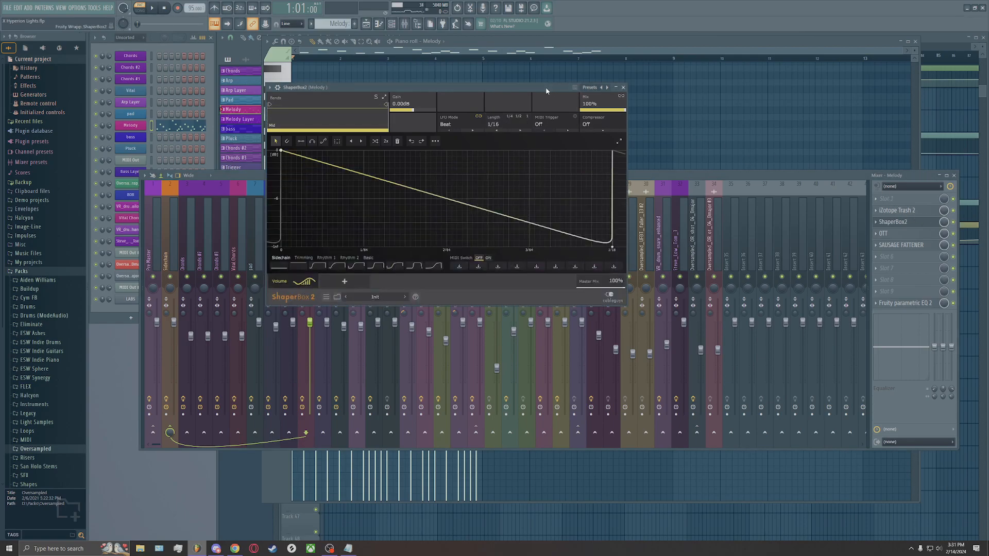
key("space")
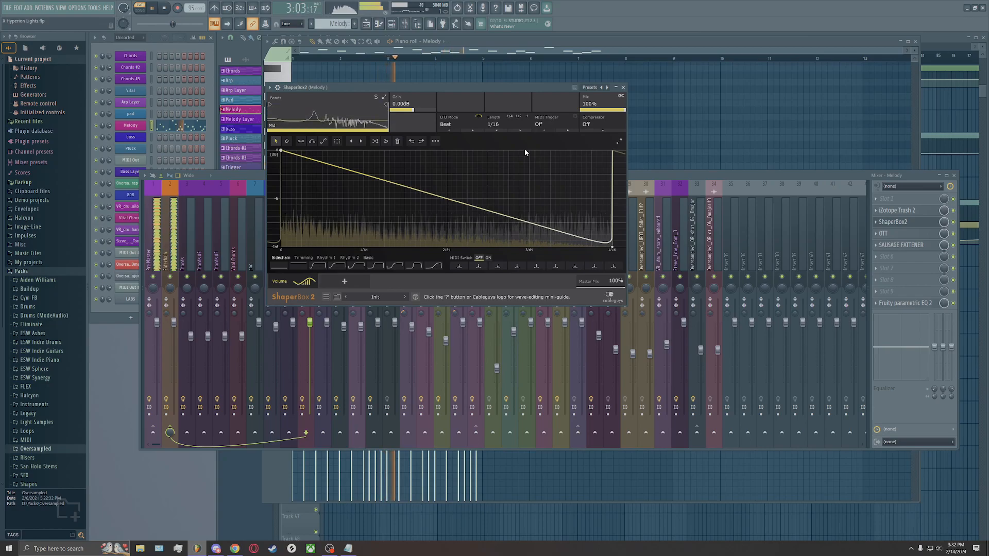
key("space")
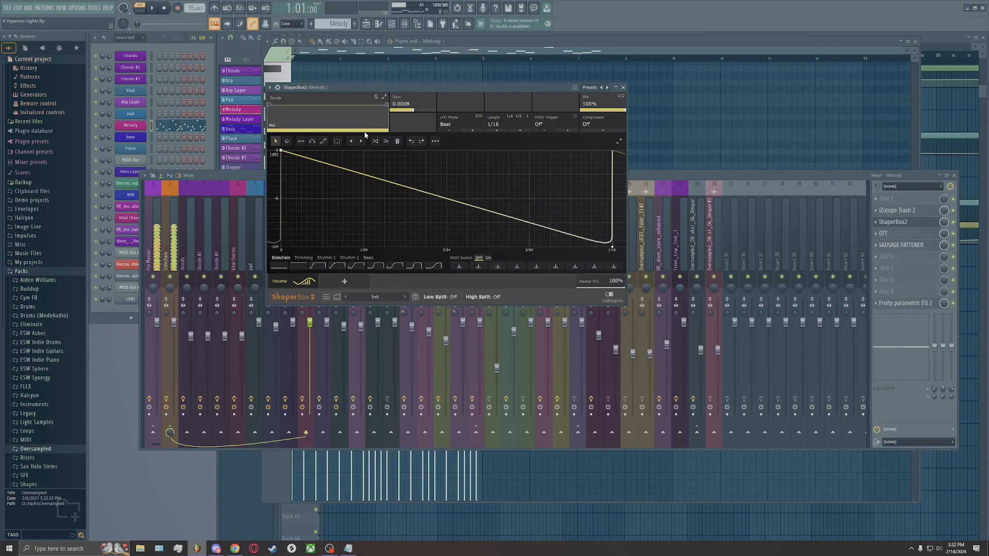
Nudge the end and start points of the ShaperBox2 volume curve, auditioning the Melody pattern between changes
mouse_move(612, 241)
left_mouse_down()
mouse_move(612, 157)
mouse_move(612, 247)
left_mouse_up()
key("space")
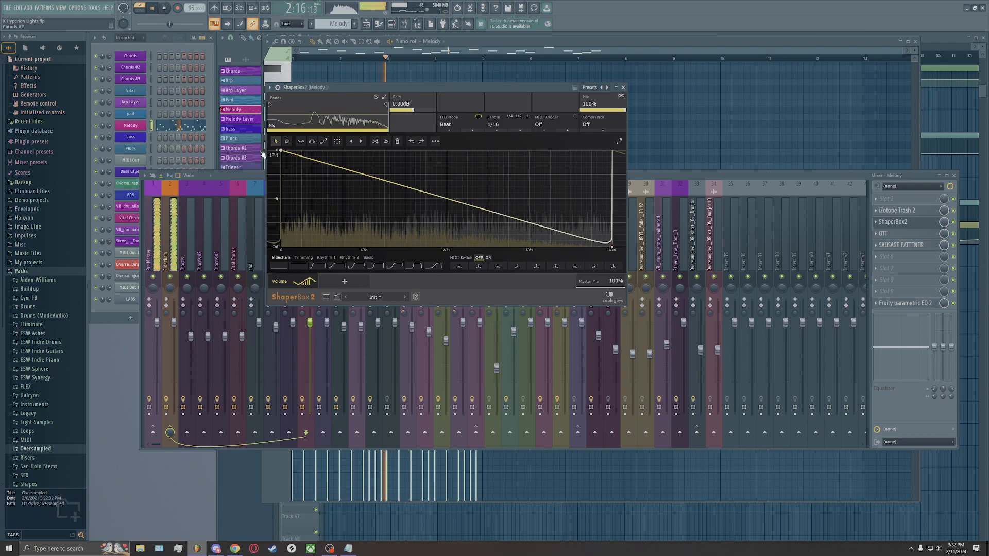
key("space")
mouse_move(282, 150)
left_mouse_down()
mouse_move(609, 151)
mouse_move(281, 150)
left_mouse_up()
key("space")
key("space")
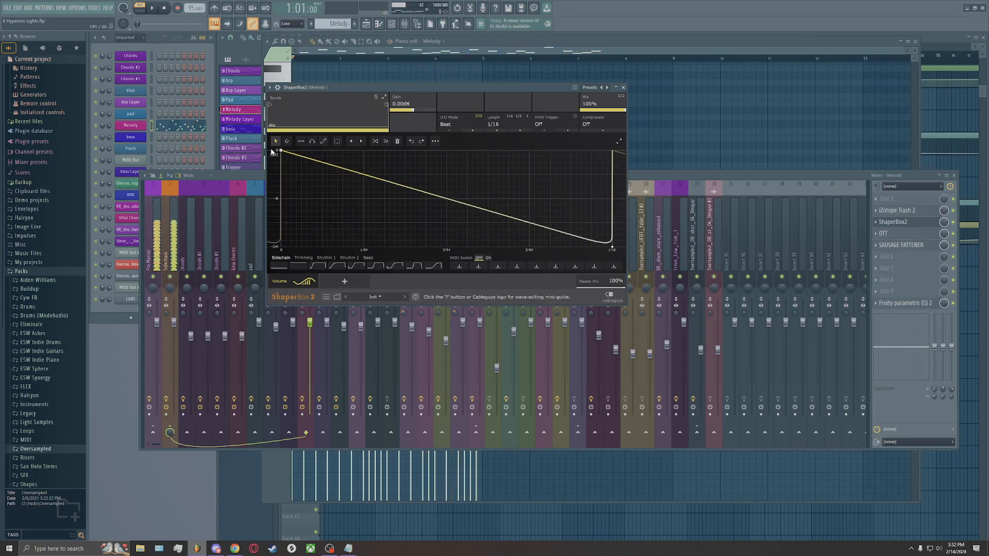
key("space")
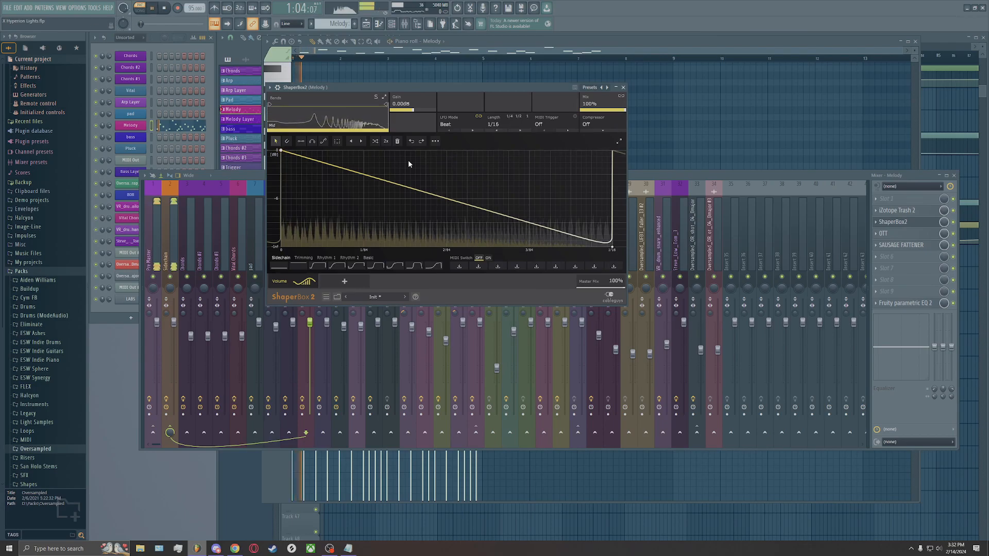
key("space")
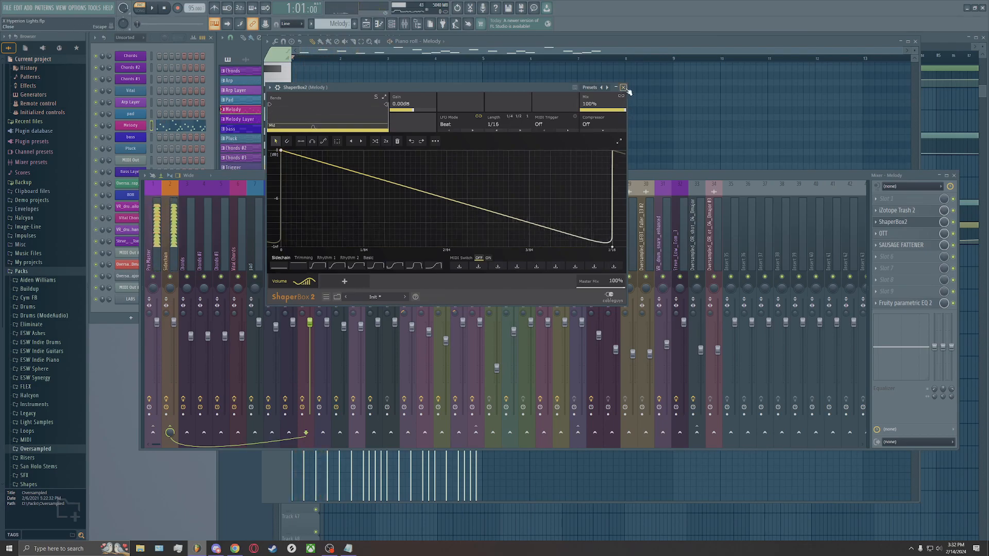
Close the ShaperBox2, mixer and piano roll windows and set the playback position to bar 57, where the Melody Layer clips begin
left_click(624, 87)
left_click(954, 175)
left_click(916, 41)
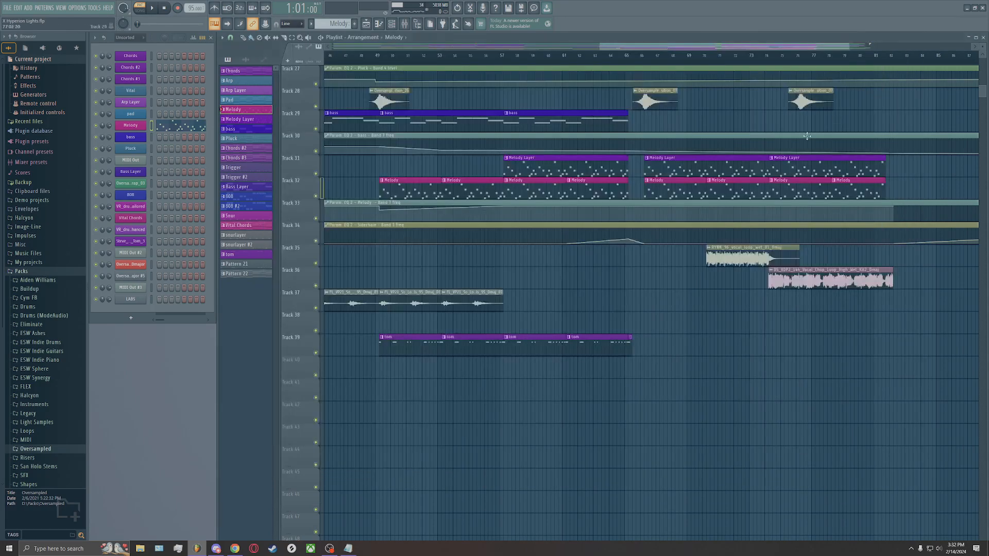
scroll(622, 227, "down", 1)
scroll(623, 228, "down", 3)
left_click(583, 250)
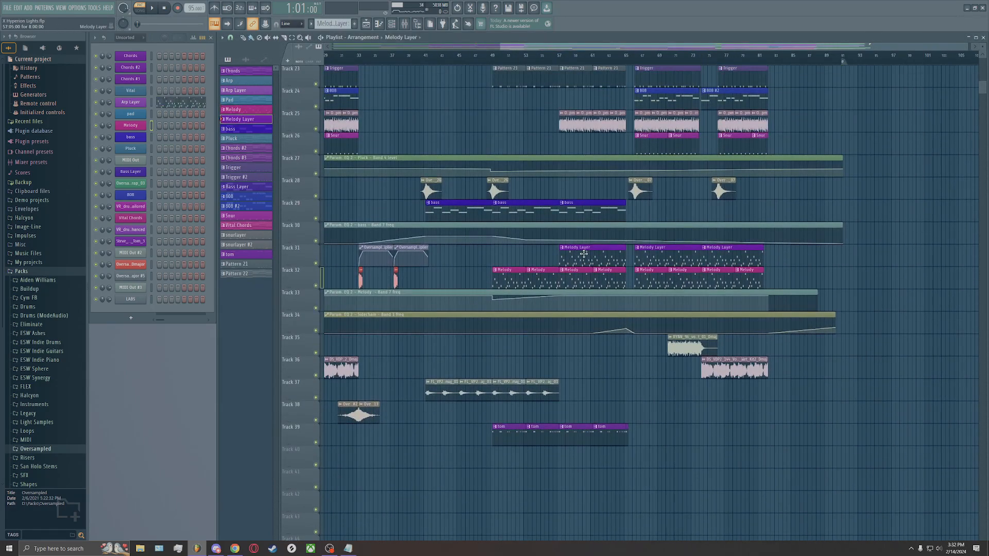
scroll(596, 277, "up", 4)
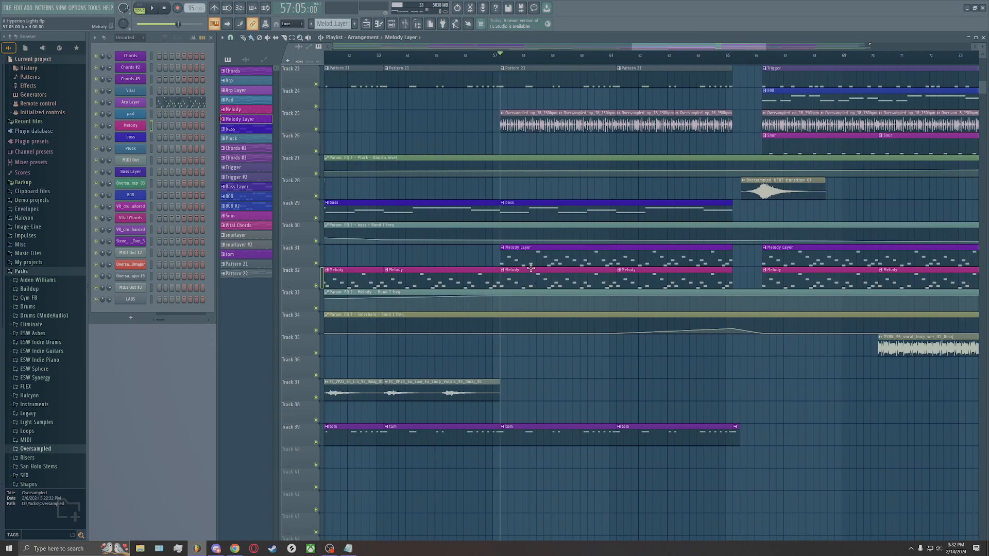
Solo the Melody Layer track and play from bar 57, reactivating the Melody track and automation tracks 30, 33 and 34
left_click(316, 264, "ctrl")
key("space")
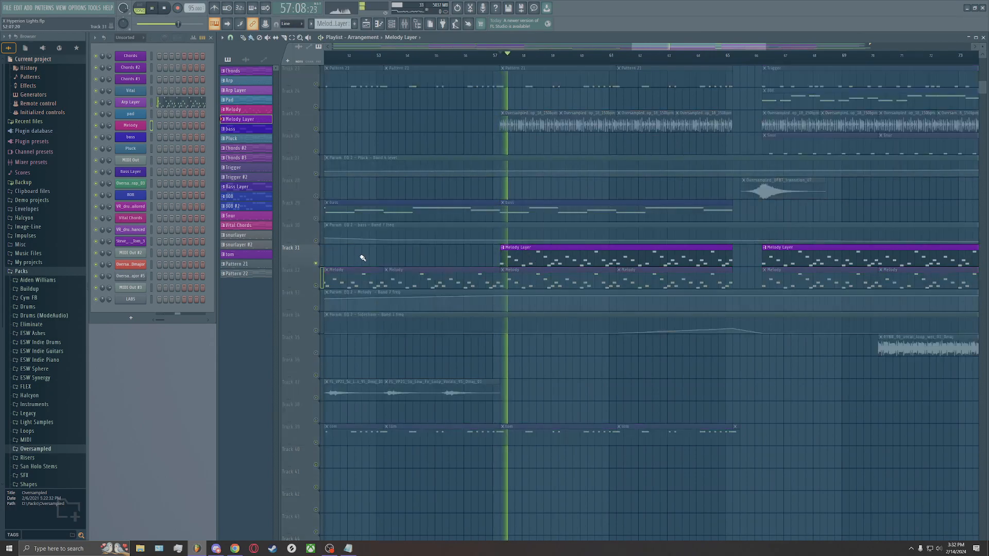
left_click(316, 308)
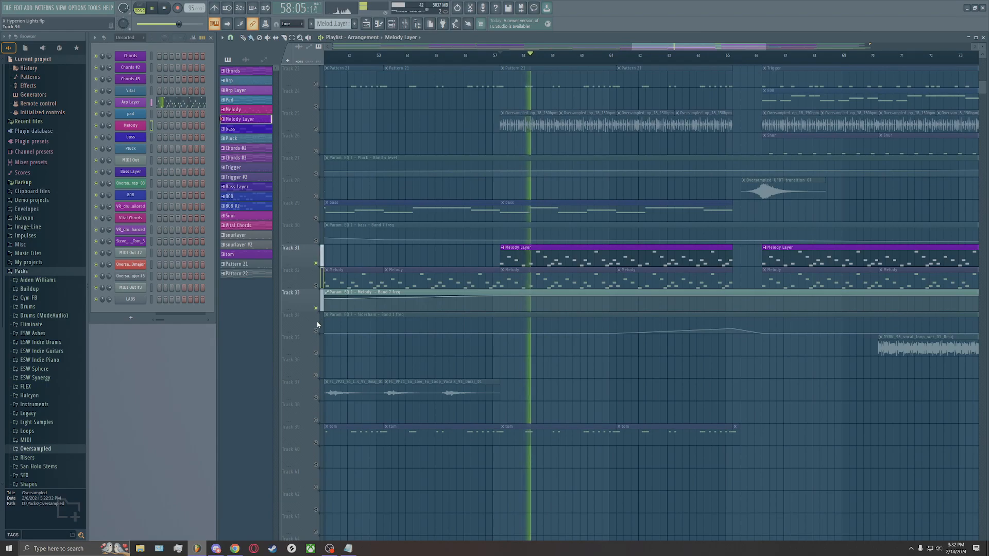
left_click(316, 331)
left_click(315, 286)
left_click(316, 241)
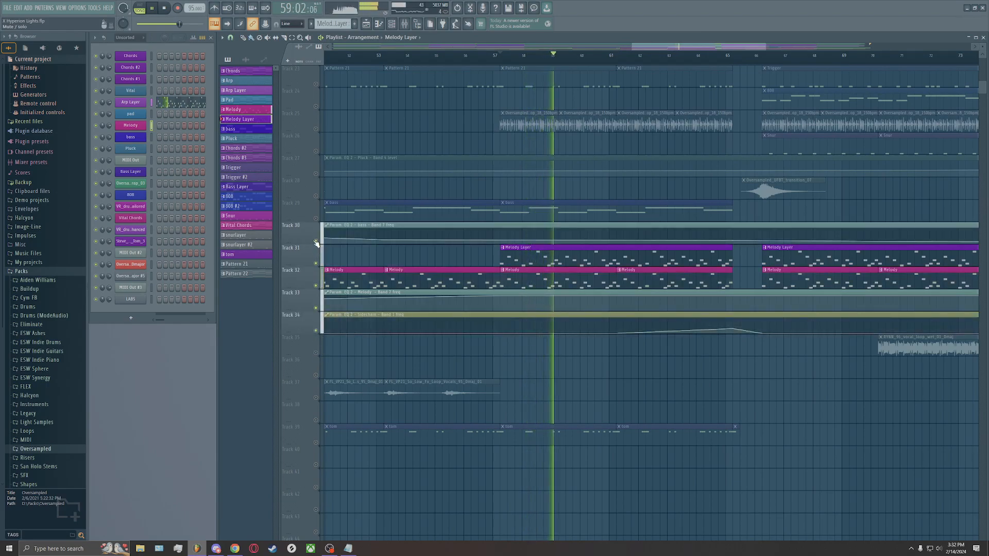
Mute the Melody track and play the Melody Layer by itself from bar 57
key("space")
left_click(316, 286)
key("space")
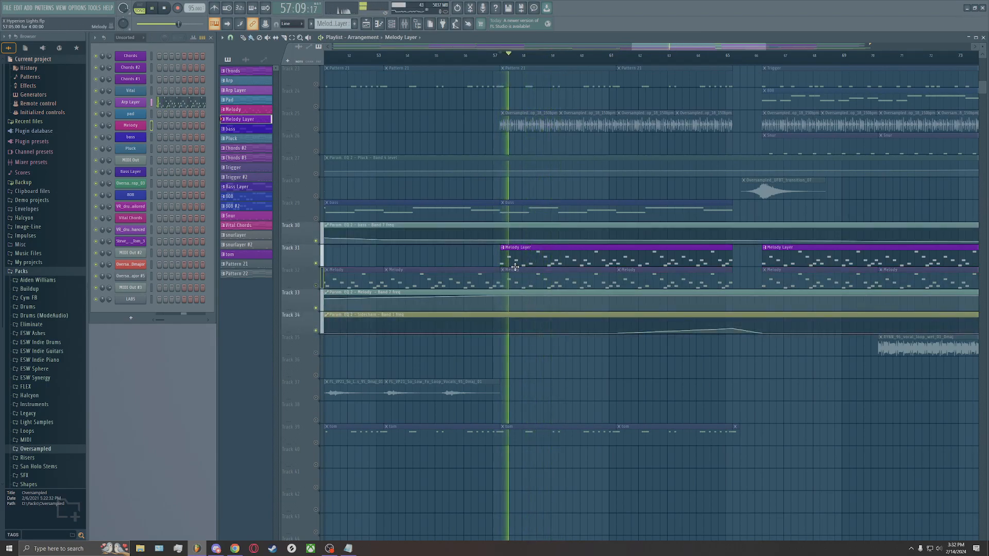
key("space")
Inspect the Vital synth on the Arp Layer channel and the notes of the first Melody Layer clip, closing both windows
left_click(137, 104)
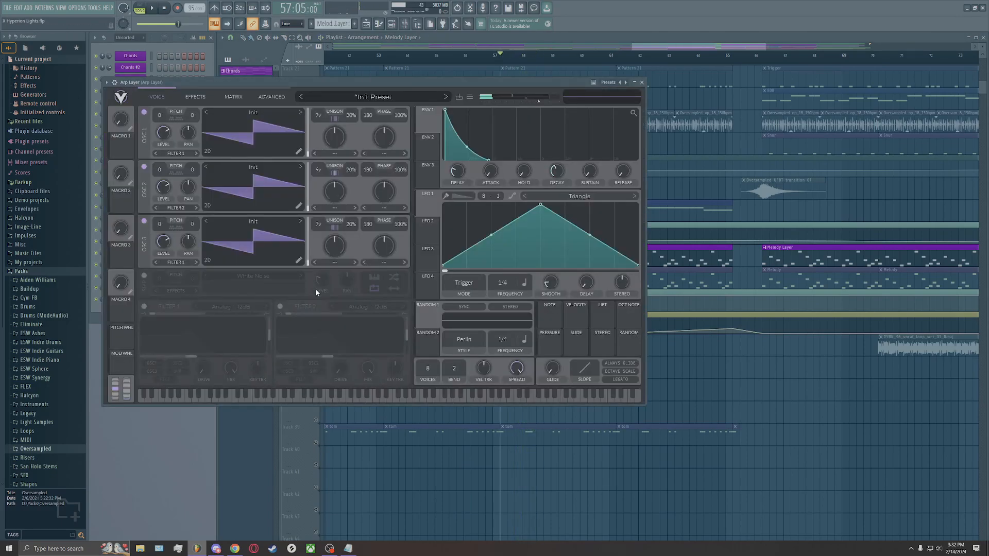
left_click(642, 83)
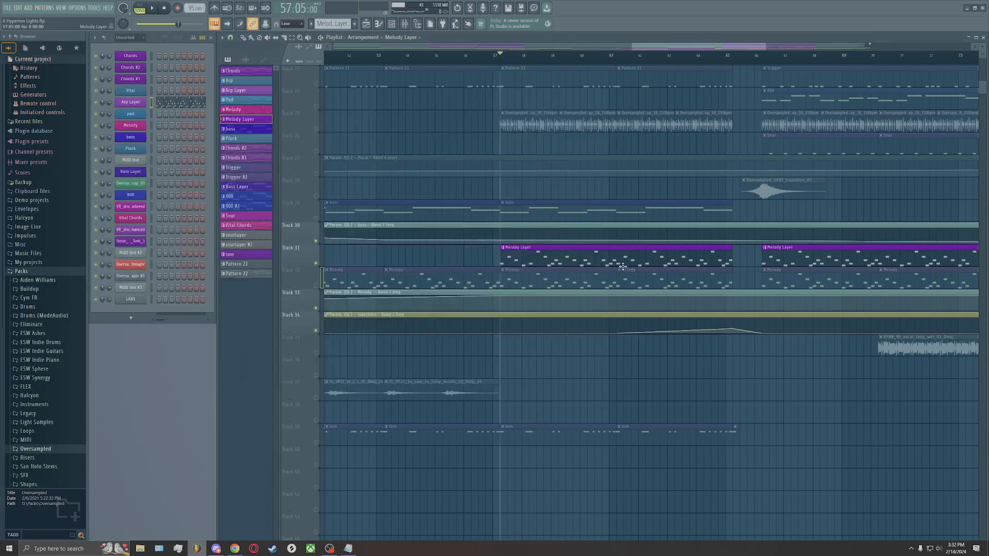
double_click(526, 257)
scroll(535, 258, "up", 6)
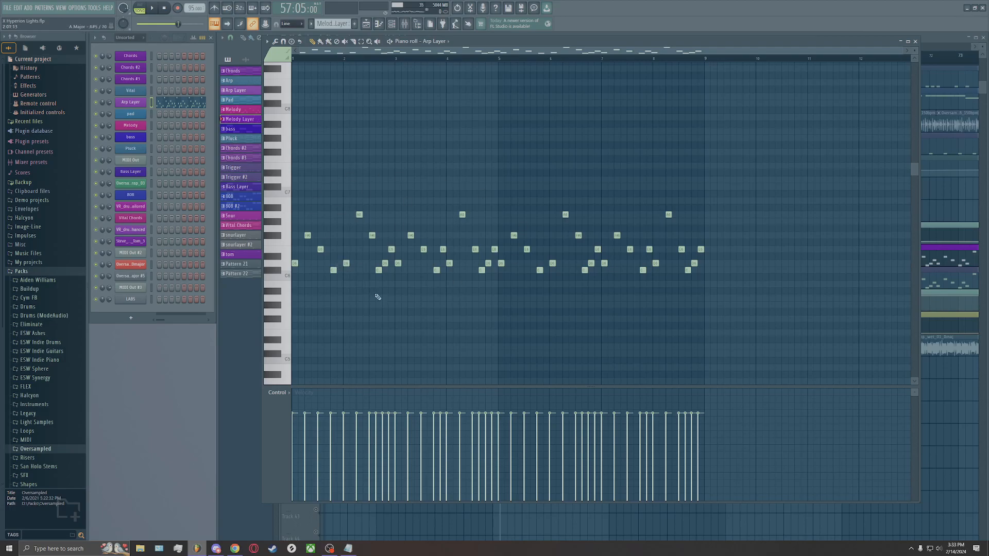
left_click(915, 41)
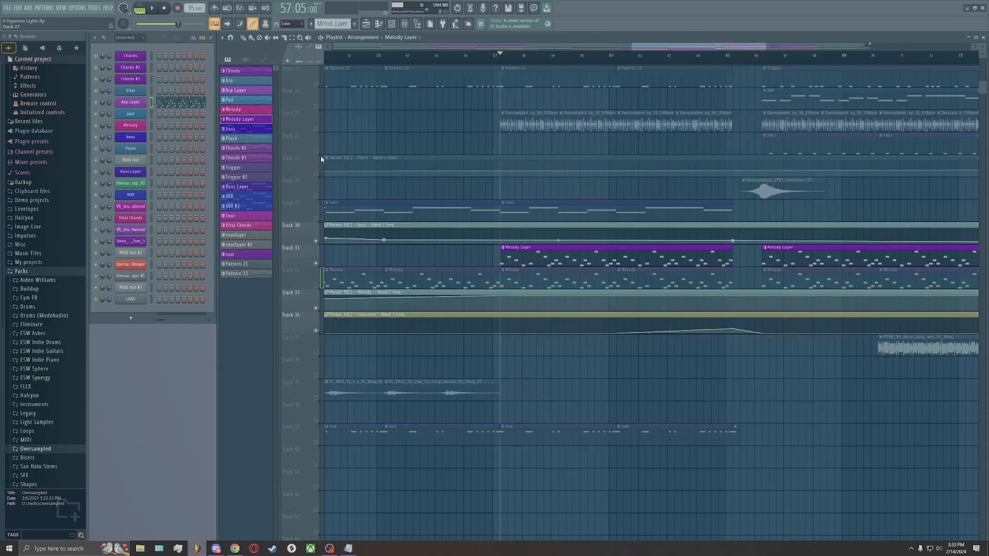
Activate the drum loop on track 25 for listening from bar 57, and unsolo so every playlist track is active
left_click(316, 129)
scroll(533, 143, "up", 5)
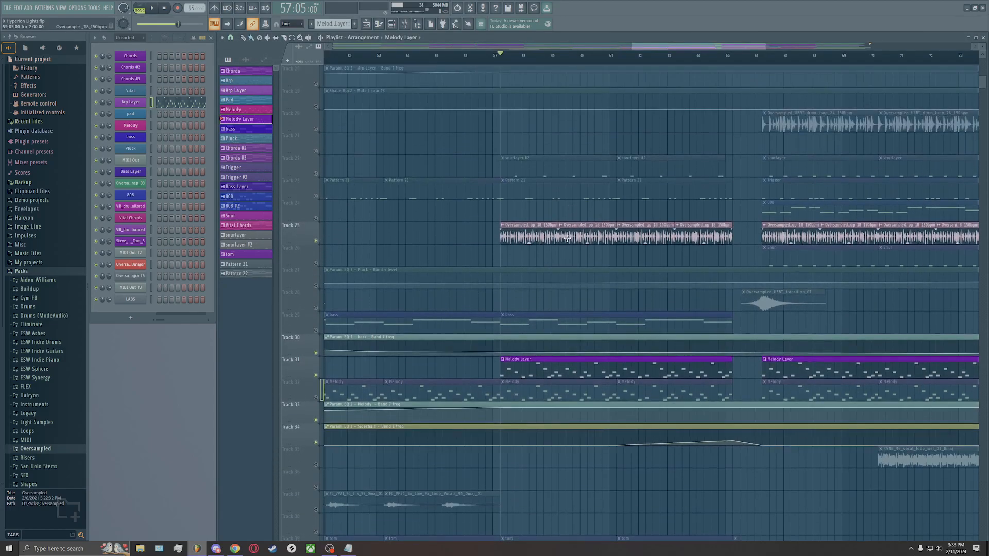
key("space")
right_click(316, 219)
right_click(316, 219)
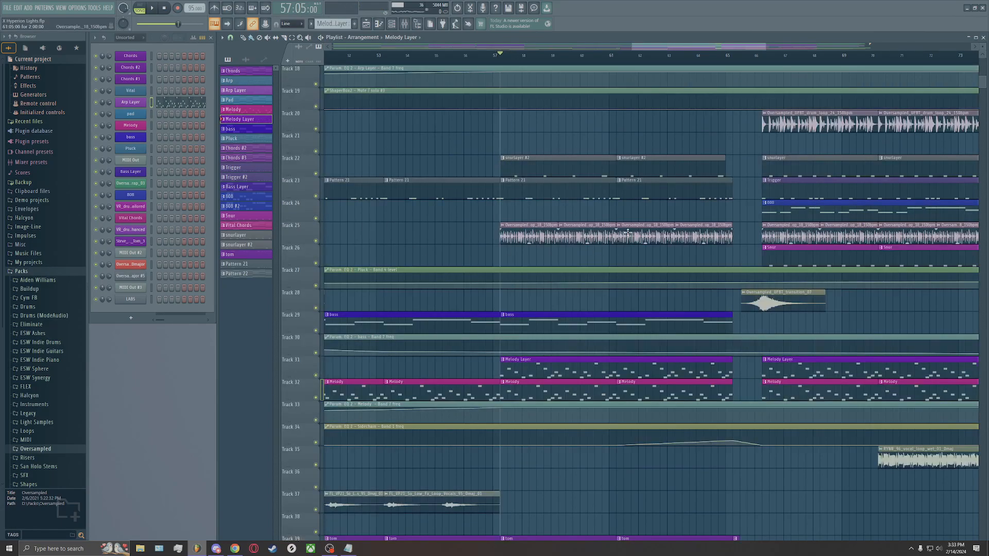
Open the notes of the first tom clip, listen to the start of the tom pattern, and close the piano roll
scroll(759, 274, "down", 9)
scroll(740, 277, "down", 5)
scroll(675, 280, "up", 4)
scroll(559, 280, "up", 3)
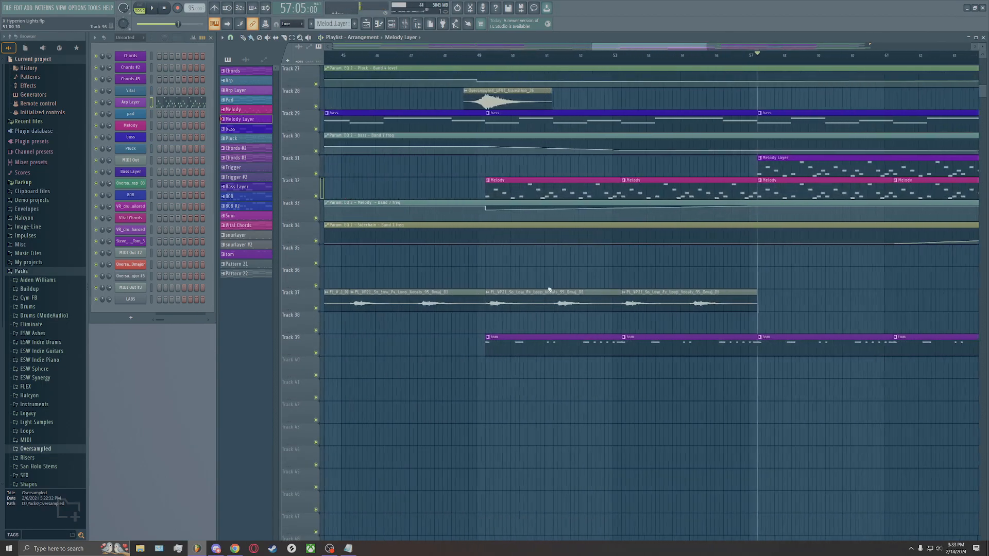
double_click(545, 341)
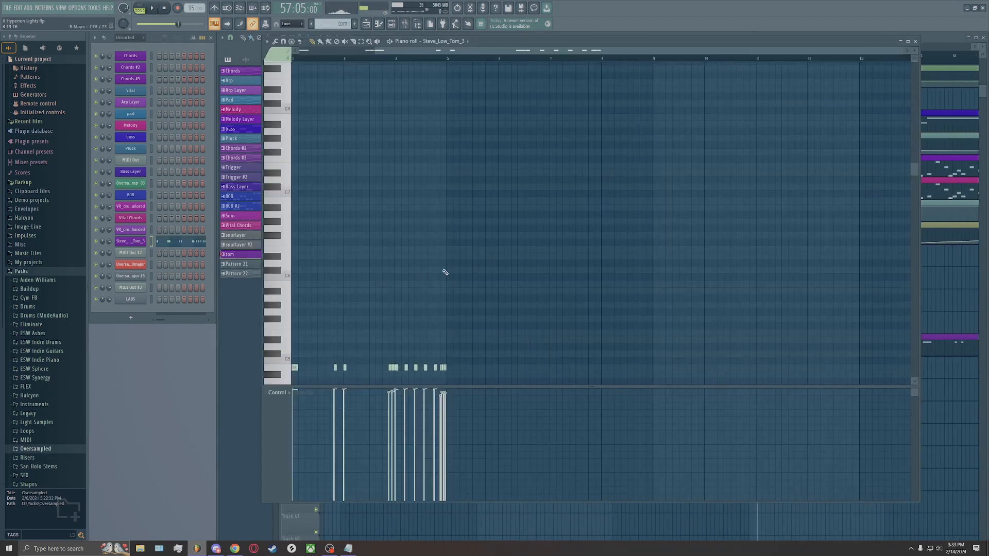
left_click_drag(375, 50, 300, 50)
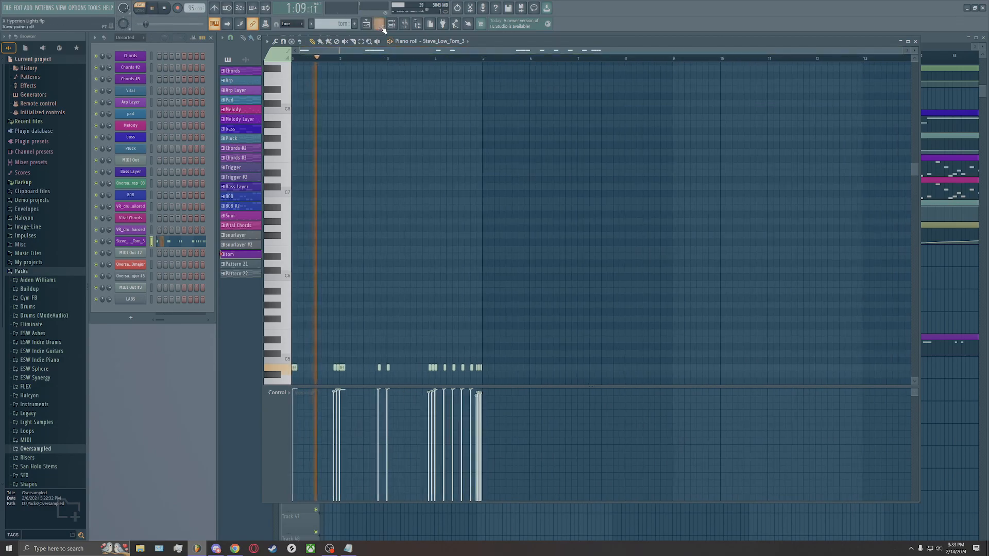
left_click(916, 41)
Play from bar 49 with the Steve_Low_Tom_3 mixer track soloed and open its ShaperBox2 effect
scroll(491, 93, "down", 2)
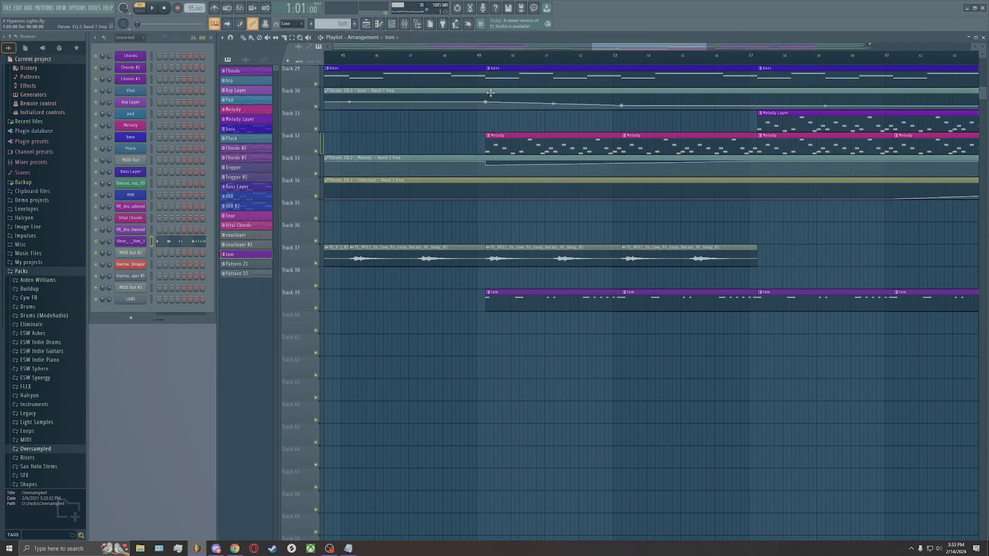
scroll(526, 121, "up", 2)
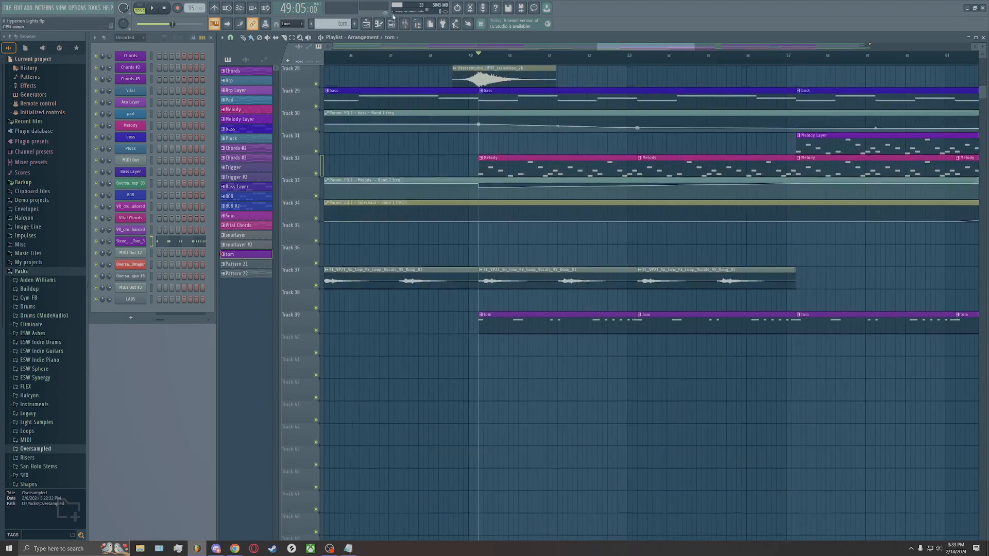
left_click(405, 25)
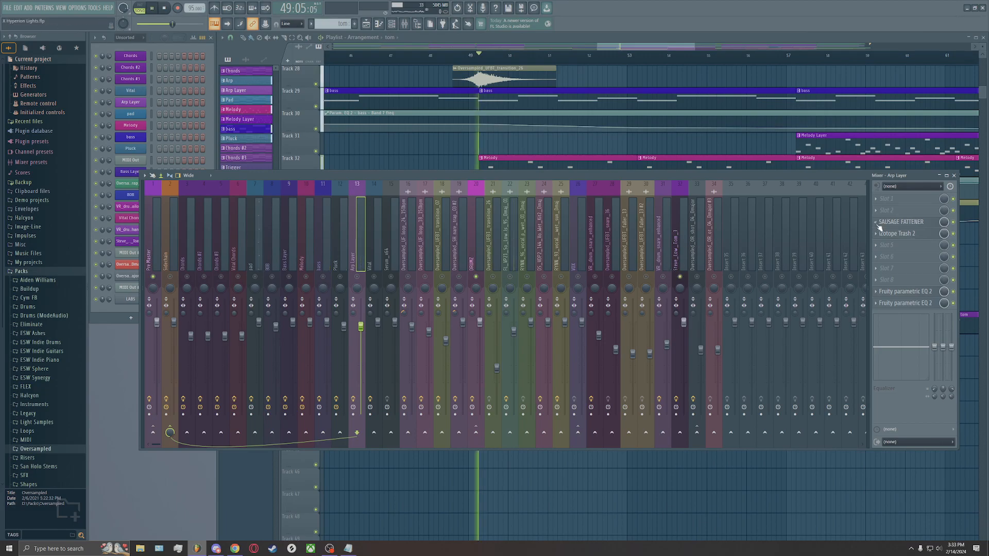
left_click(680, 261)
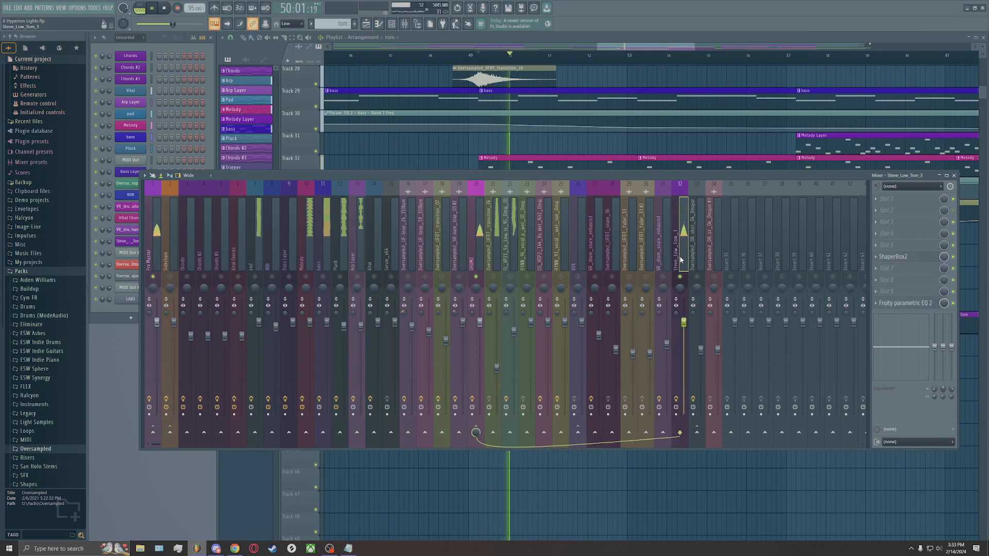
left_click(894, 257)
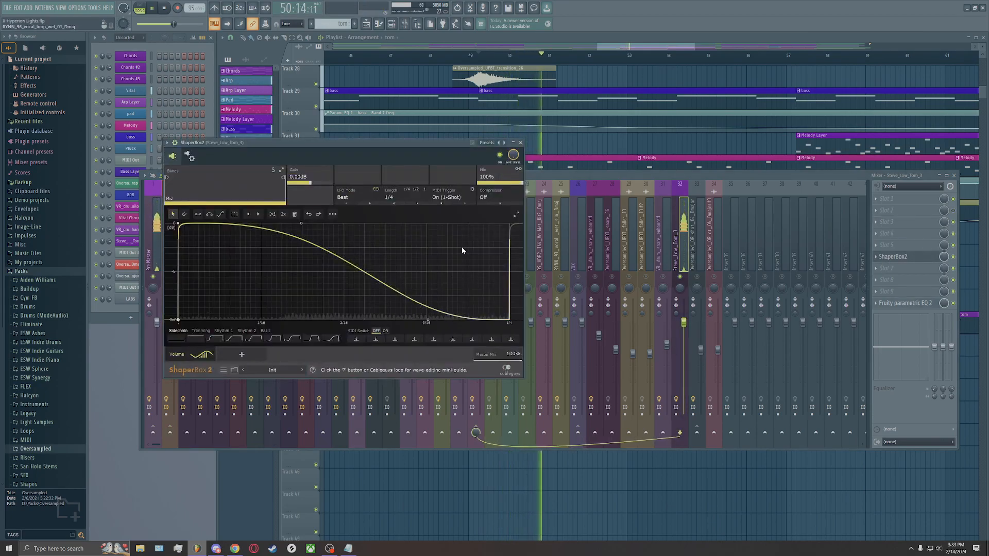
Bypass ShaperBox2 on the soloed low tom for comparison, re-enable it, and bring its volume curve back into view
left_click(954, 257)
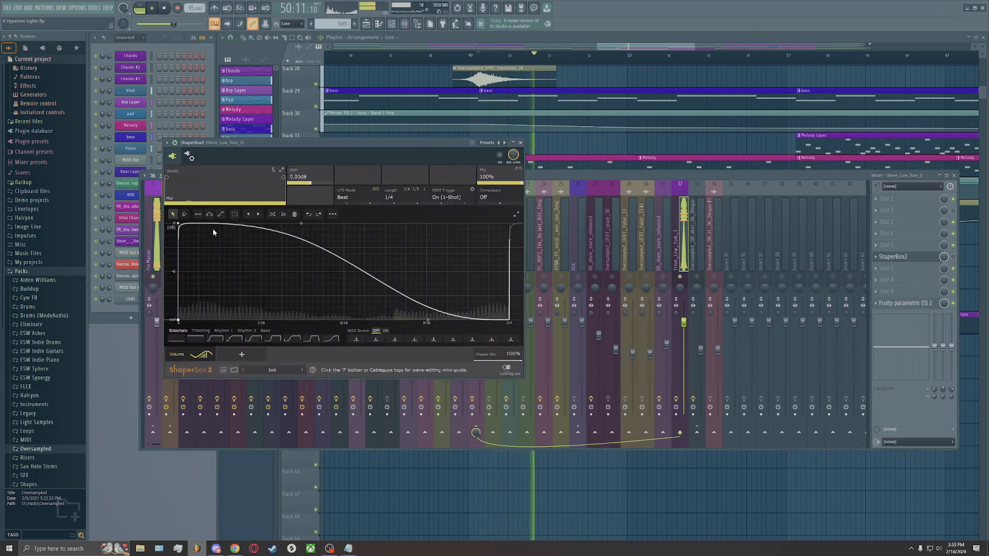
left_click(955, 258)
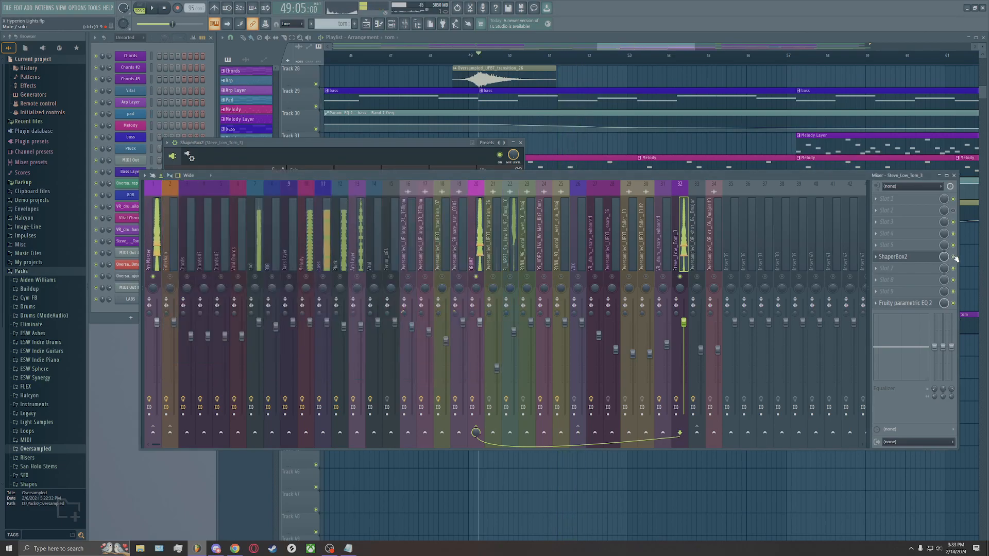
left_click(433, 143)
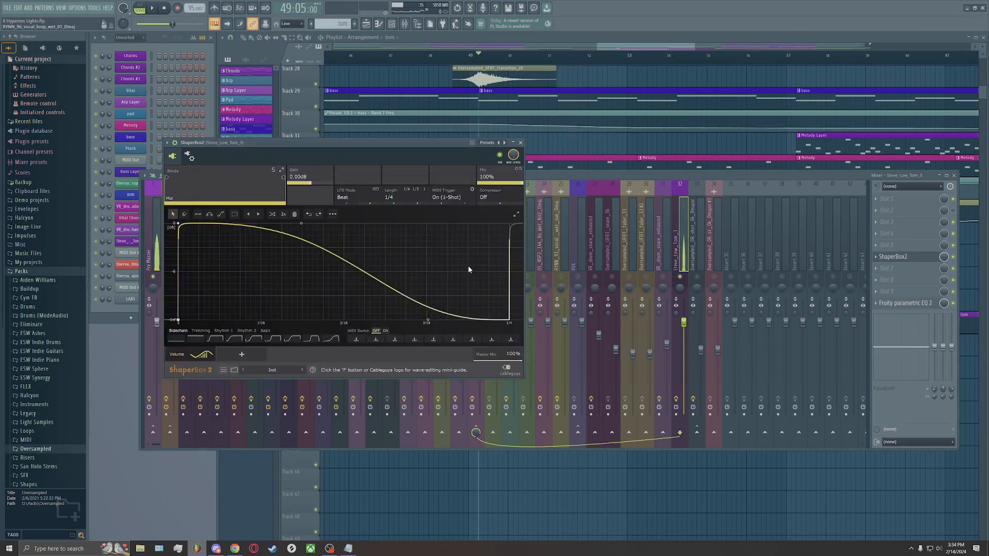
Play the soloed low tom from bar 49 to examine its ShaperBox2 volume curve, and close the effect and the mixer
key("space")
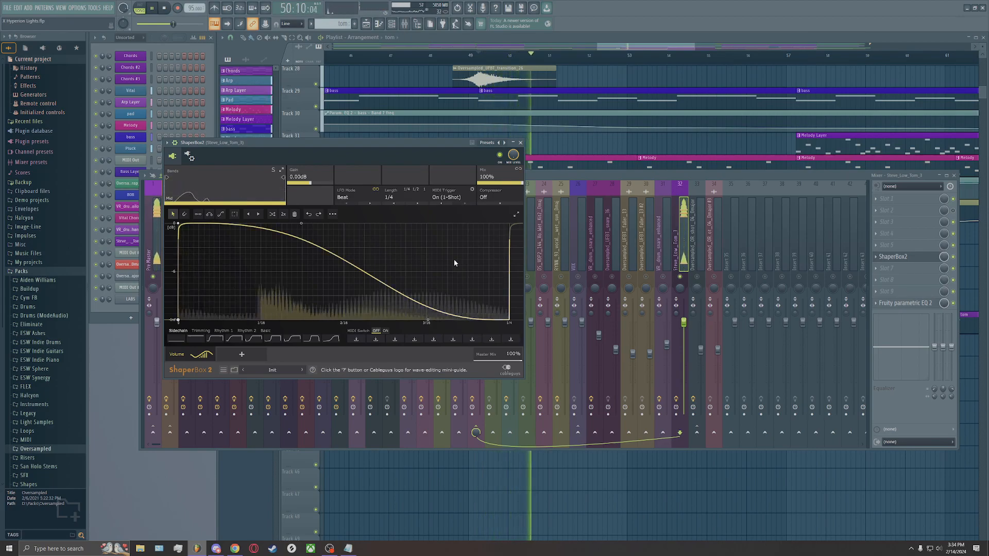
key("space")
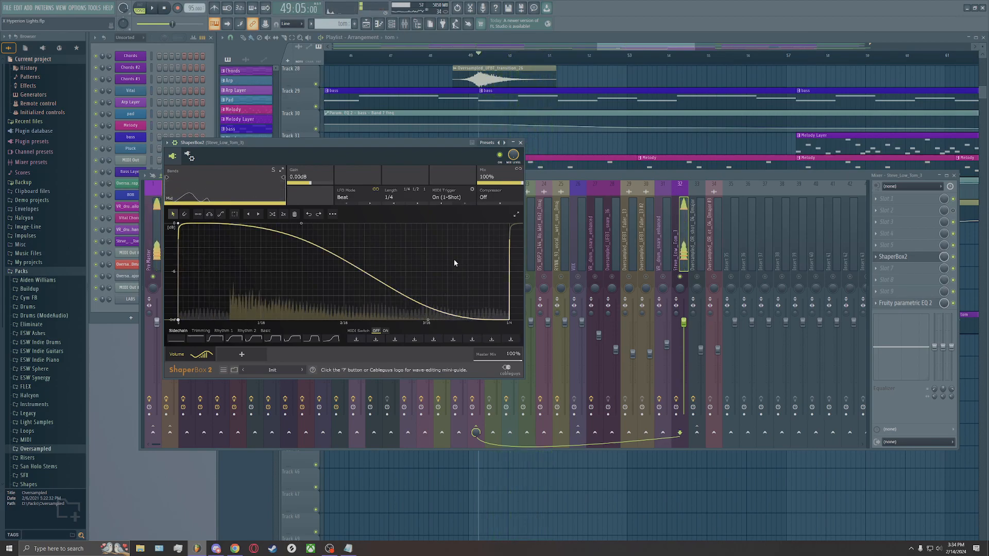
key("space")
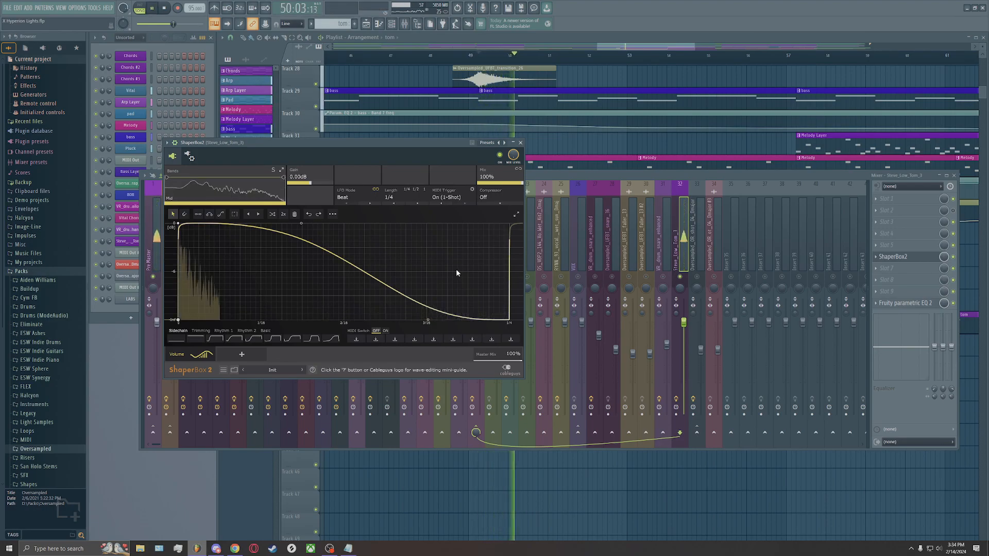
left_click(522, 143)
key("space")
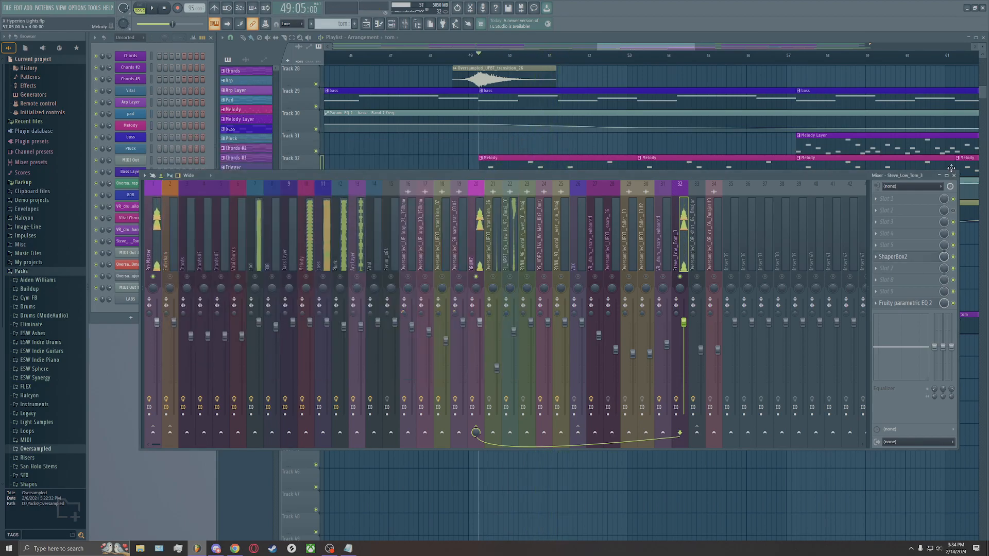
left_click(955, 176)
Move playback to bar 57, unsolo the mixer so every mixer track is active, and start the full arrangement
scroll(585, 338, "down", 5)
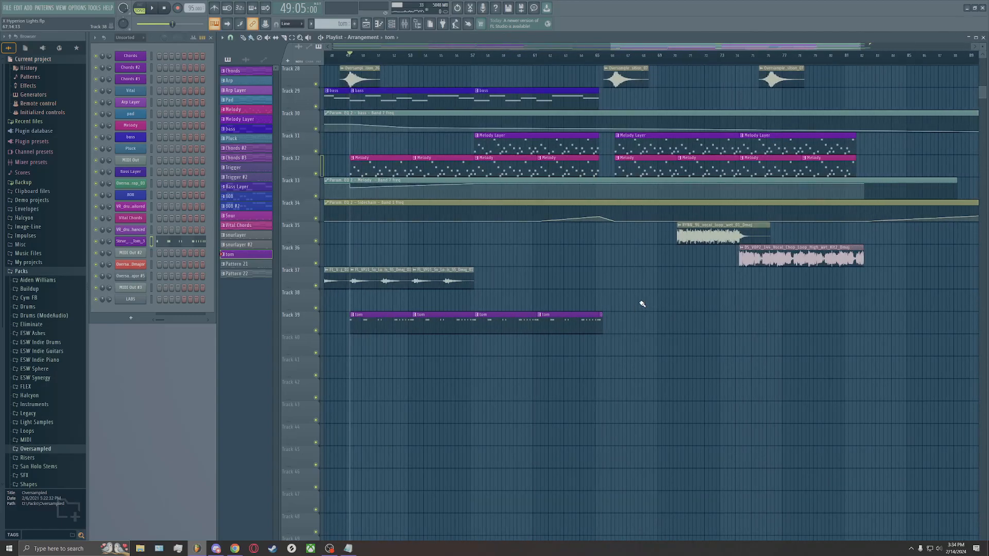
scroll(495, 281, "up", 4)
scroll(476, 282, "down", 3)
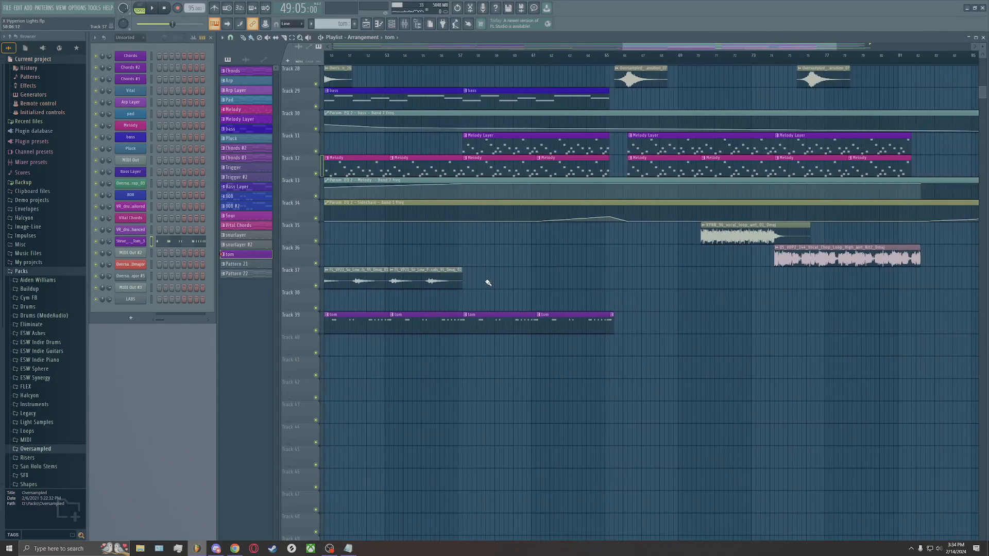
scroll(507, 286, "up", 4)
key("space")
key("space")
right_click(316, 243)
right_click(317, 242)
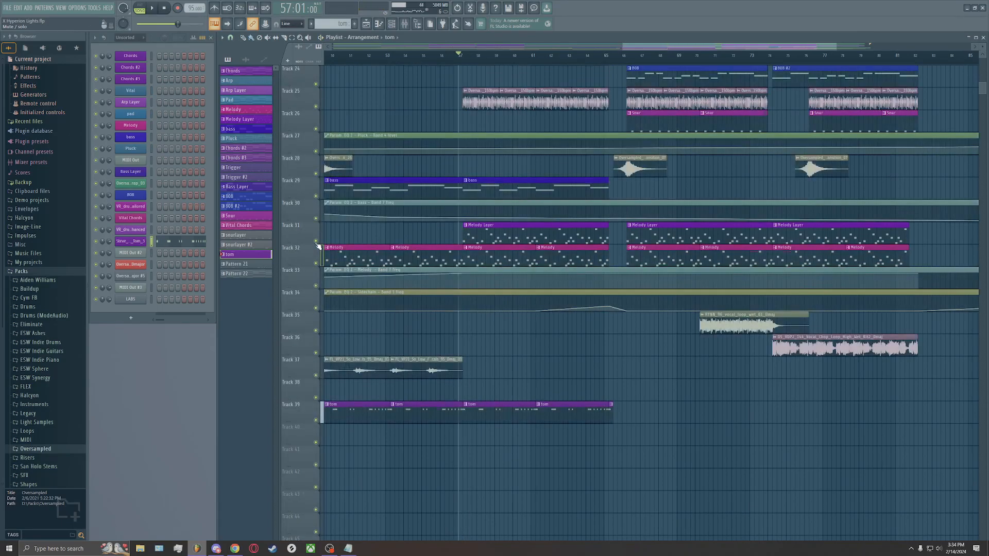
left_click(406, 24)
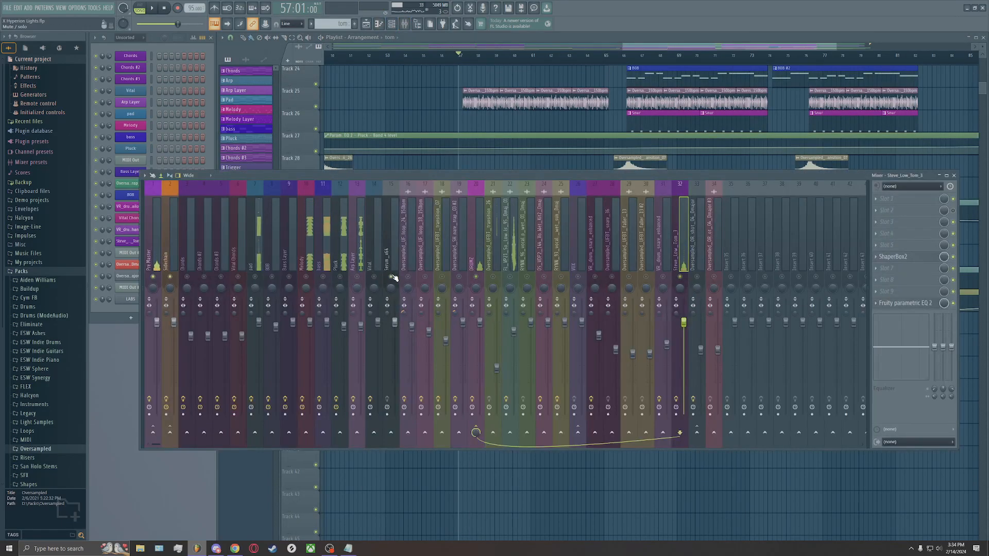
right_click(392, 277)
key("space")
left_click(954, 175)
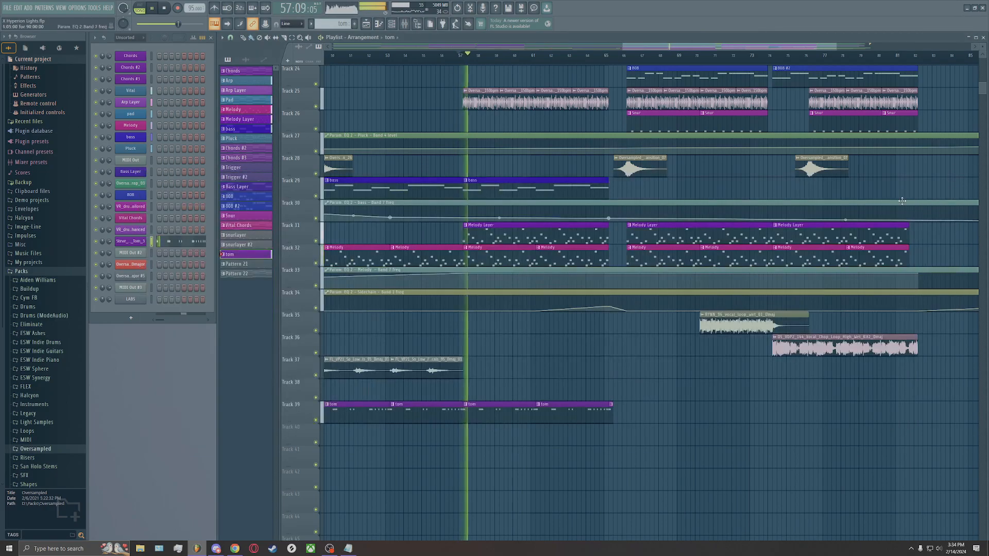
Listen to the full arrangement from bar 57 into the section after bar 65, examining the layers on the playlist
scroll(910, 206, "up", 5)
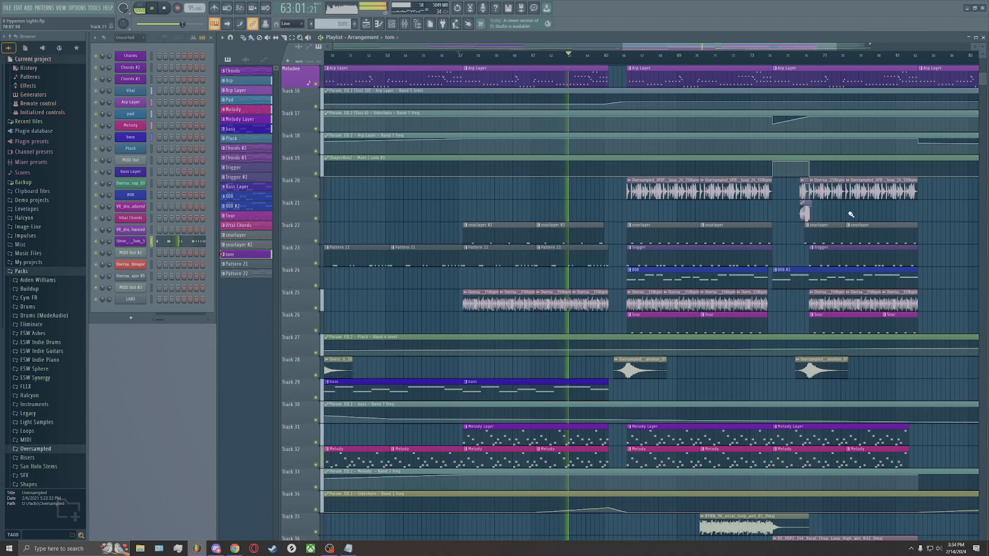
scroll(829, 216, "down", 6)
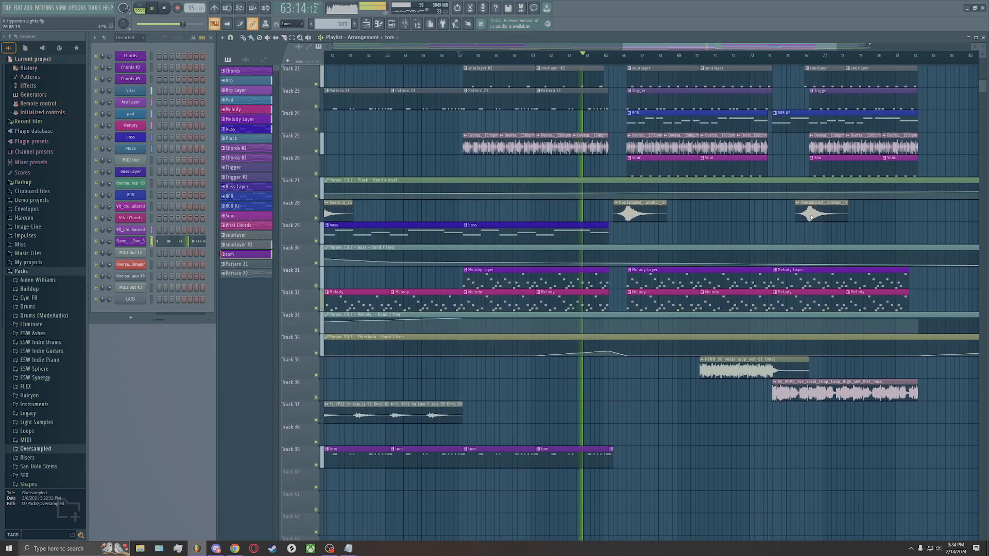
scroll(811, 217, "down", 1)
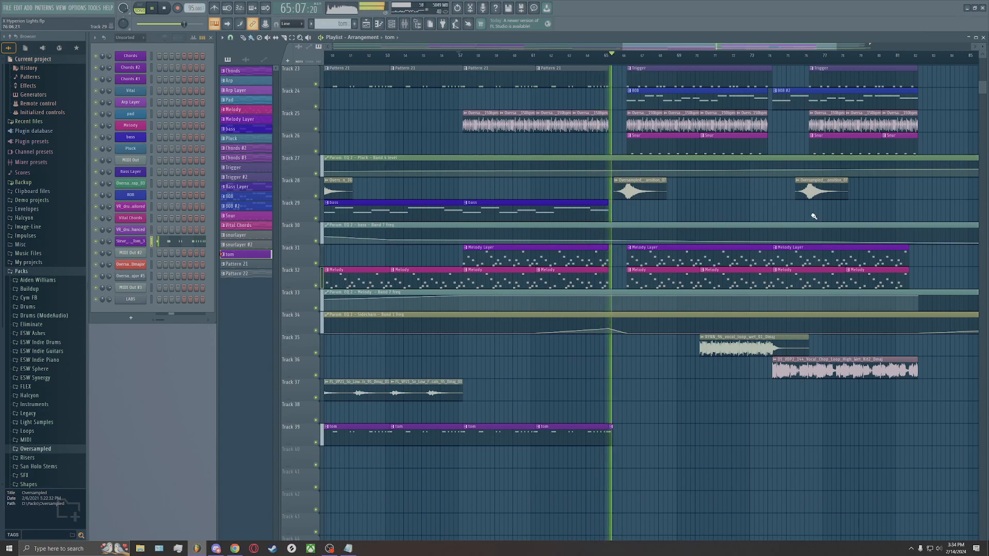
scroll(814, 216, "up", 6)
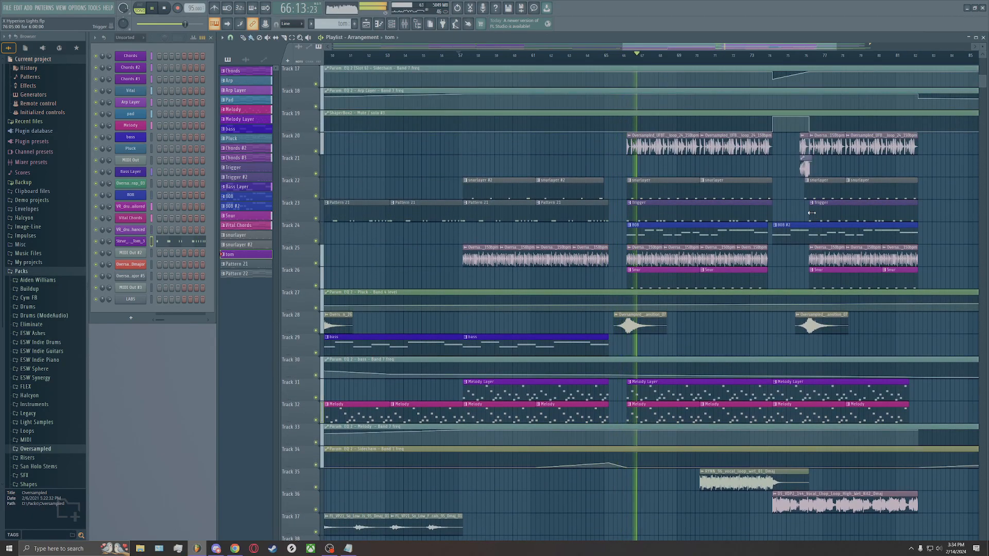
key("space")
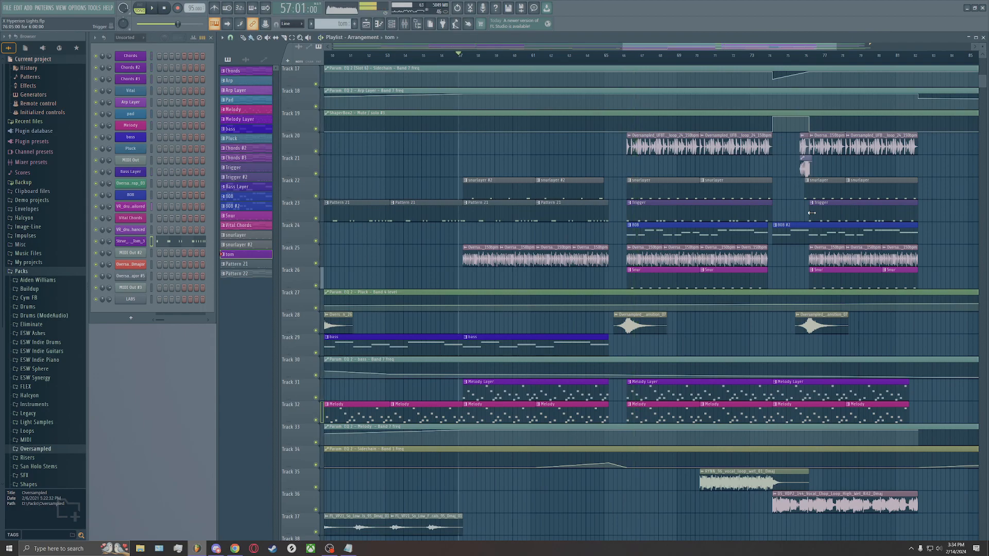
Examine the chord, arp and melody tracks around bar 65 and play the gap before the drop from 65:05
scroll(670, 217, "up", 15)
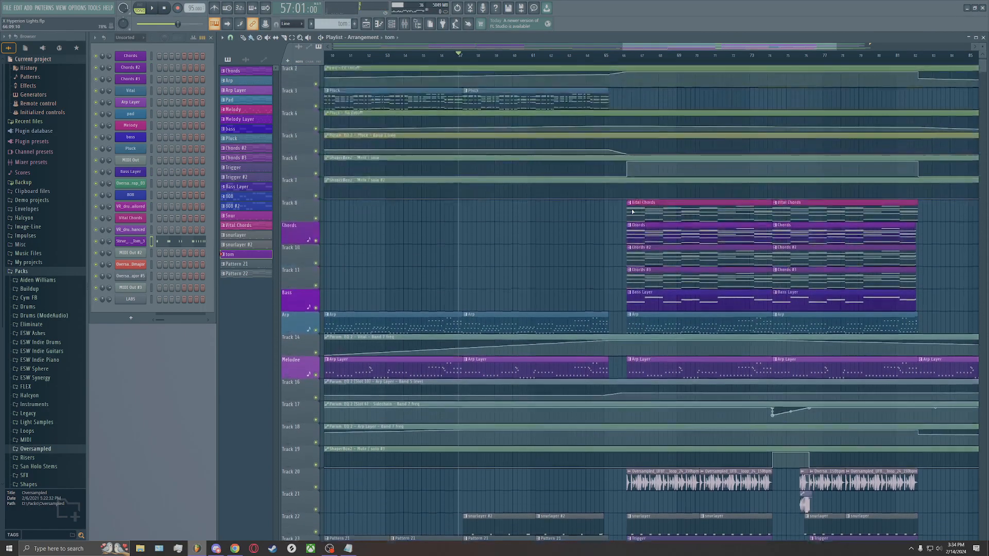
scroll(608, 100, "down", 6)
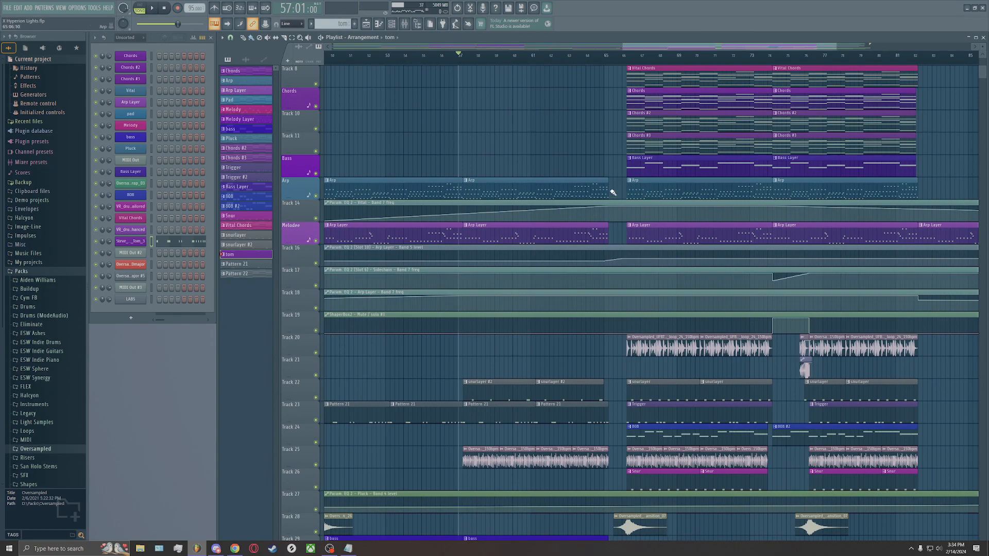
scroll(613, 195, "up", 7)
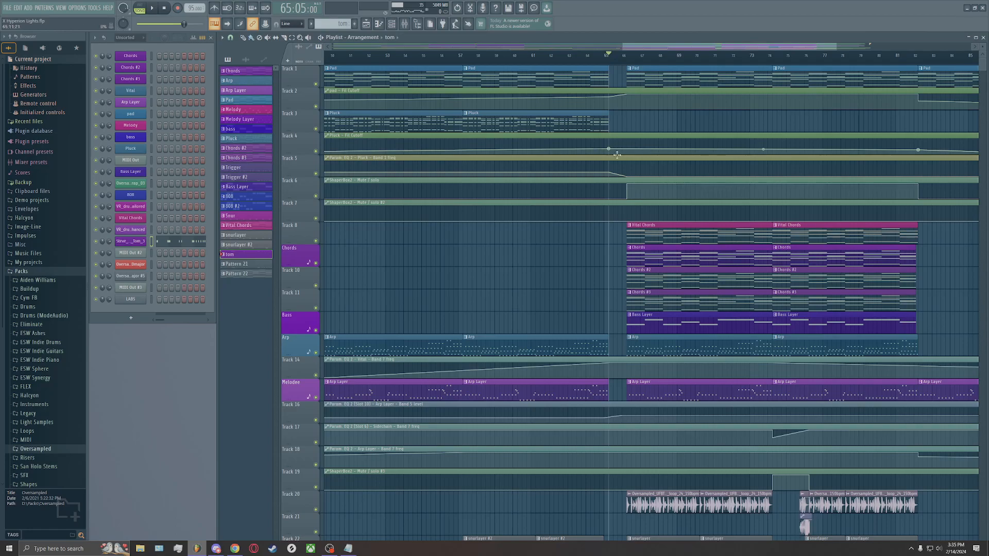
scroll(614, 155, "up", 5)
key("space")
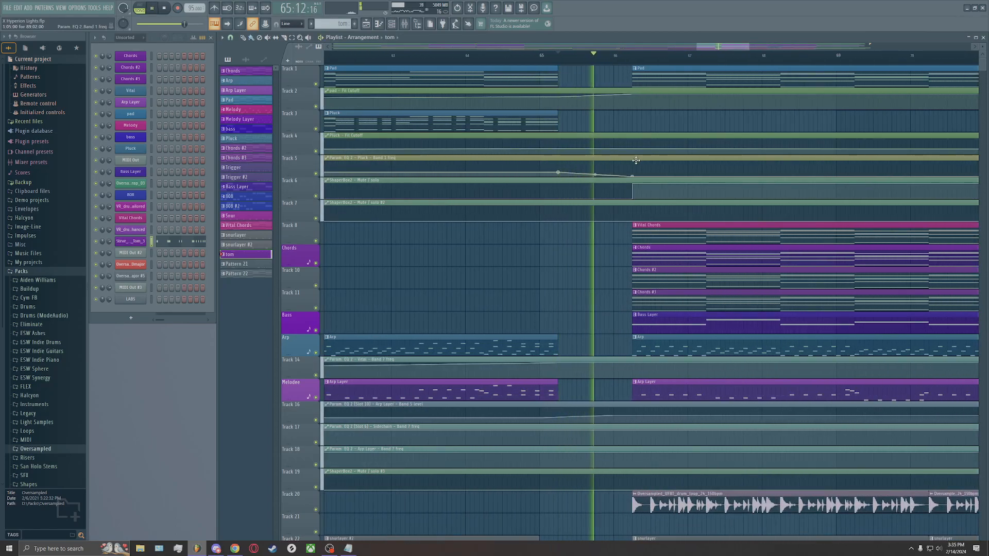
key("space")
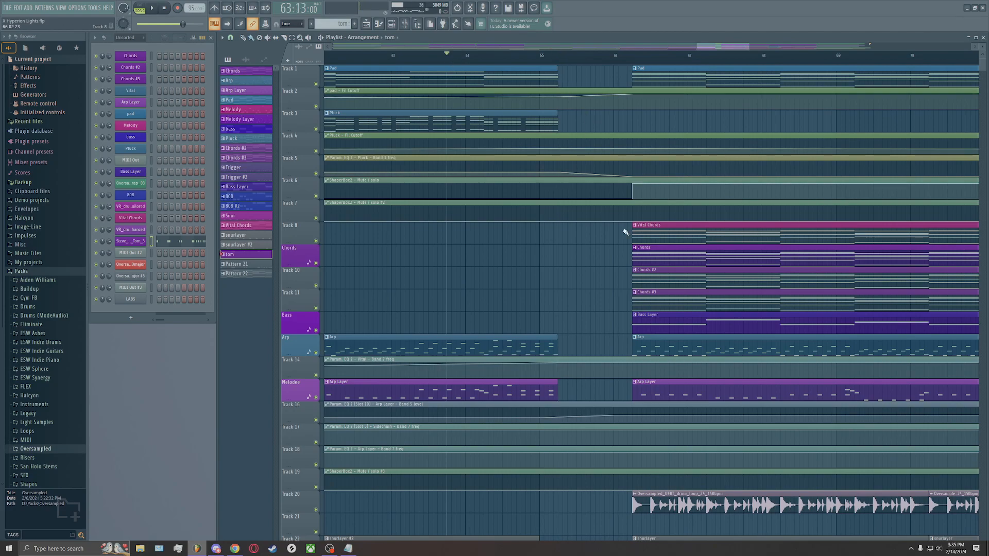
Play from 63:13 into the gap before the drop, examining which tracks have clips there
key("space")
scroll(587, 257, "down", 8)
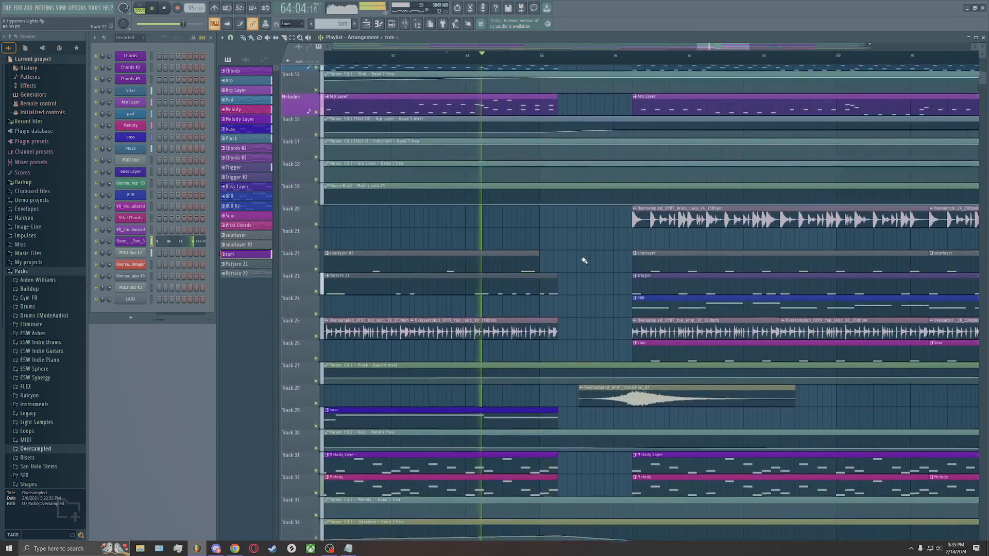
scroll(583, 252, "down", 3)
scroll(593, 257, "up", 4)
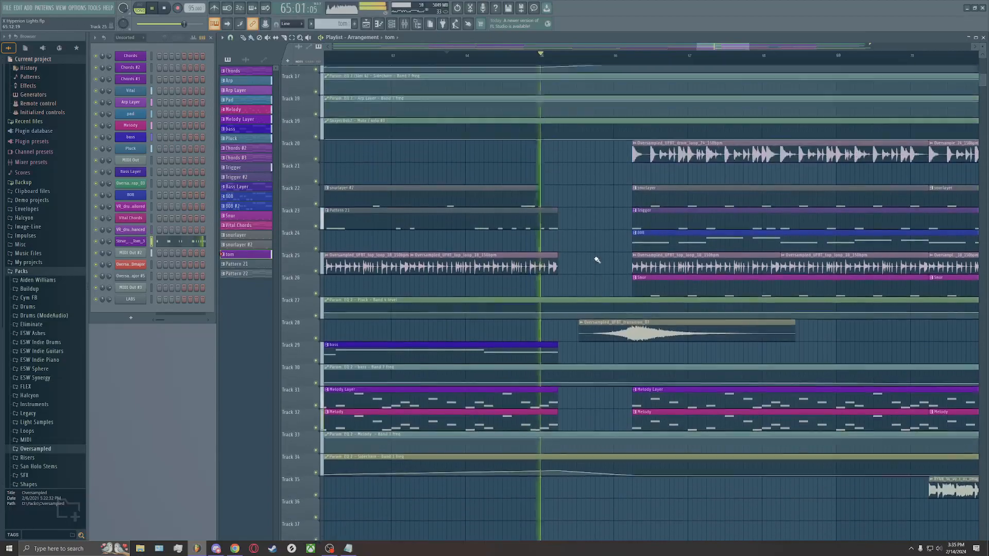
scroll(600, 262, "up", 4)
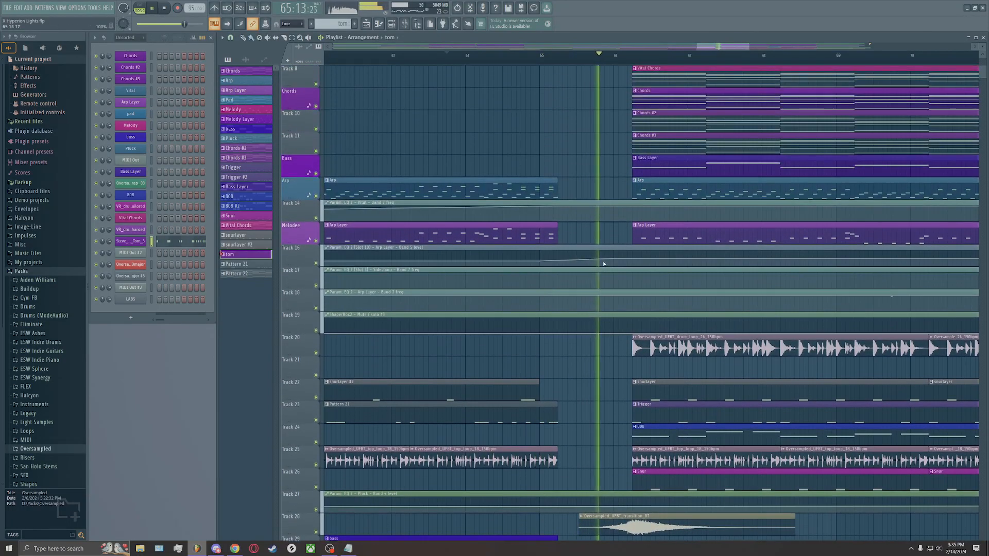
key("space")
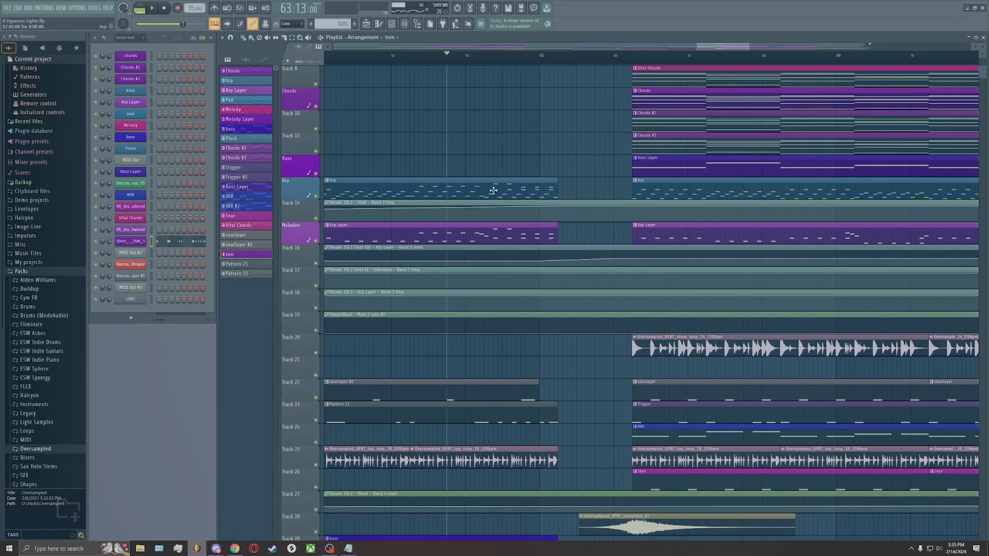
Solo the Pluck track, reactivate its filter cutoff and EQ automation on tracks 4 and 5, and listen from 63:13
scroll(576, 277, "up", 4)
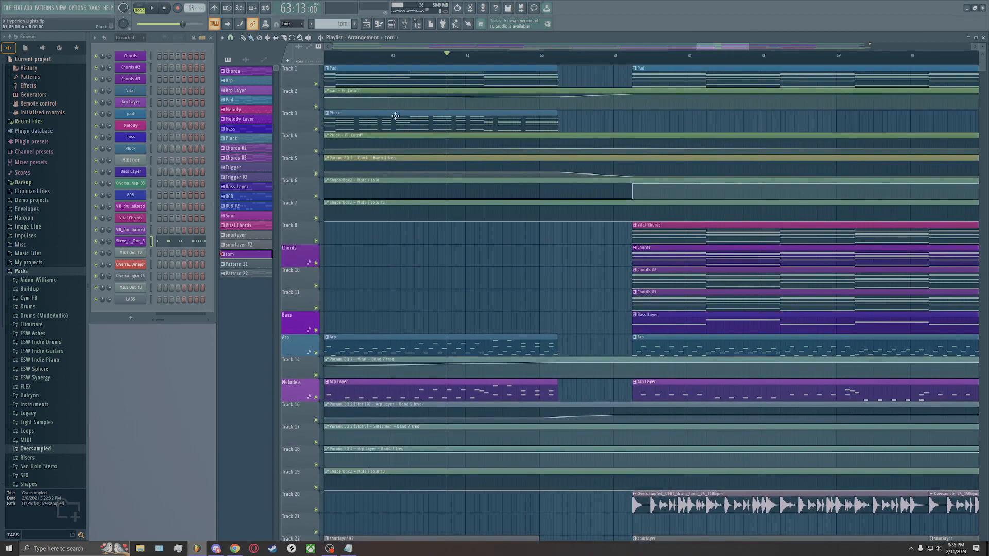
right_click(316, 129)
key("space")
left_click(316, 152)
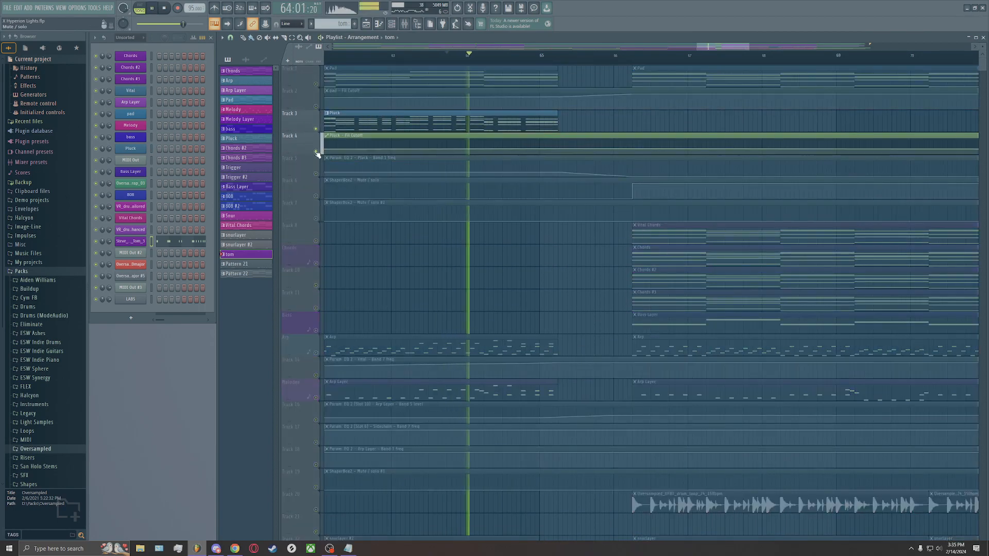
left_click(316, 174)
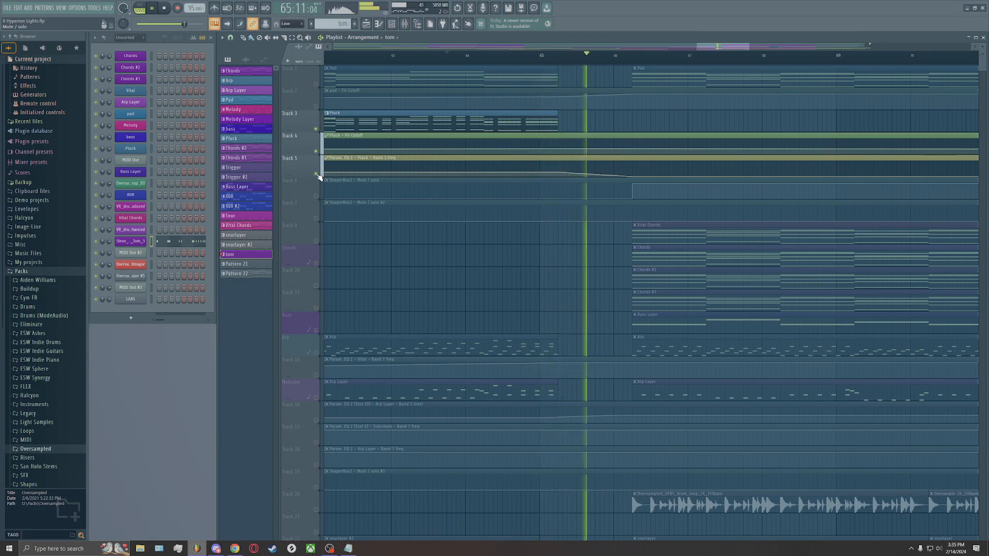
key("space")
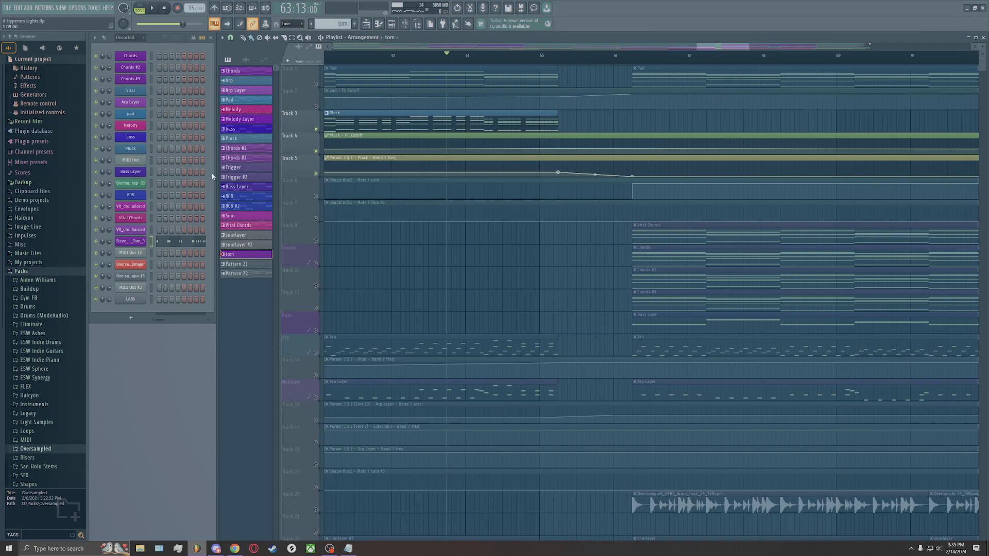
Compare the Pluck's sound from 63:13 with the delay in Serum's effects switched off and on
left_click(142, 150)
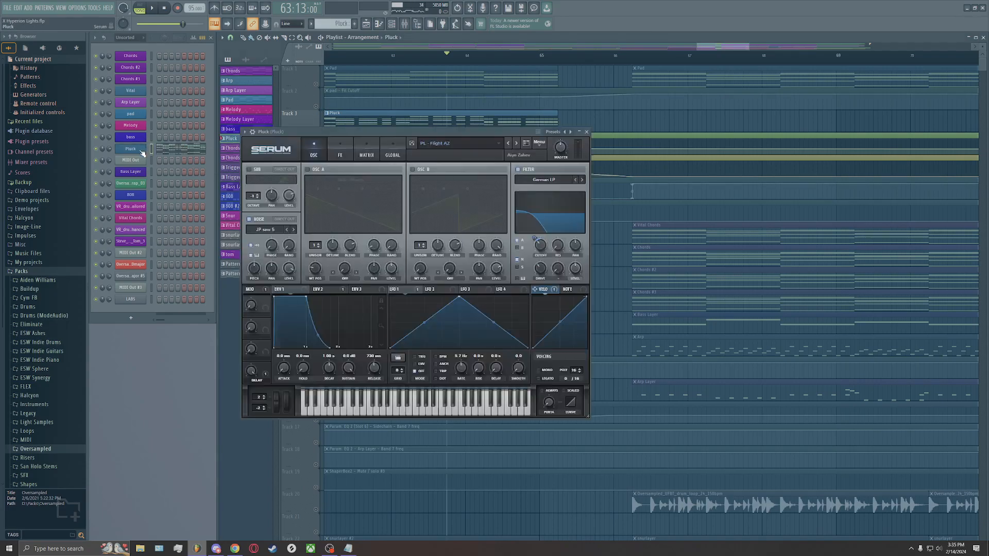
left_click(339, 153)
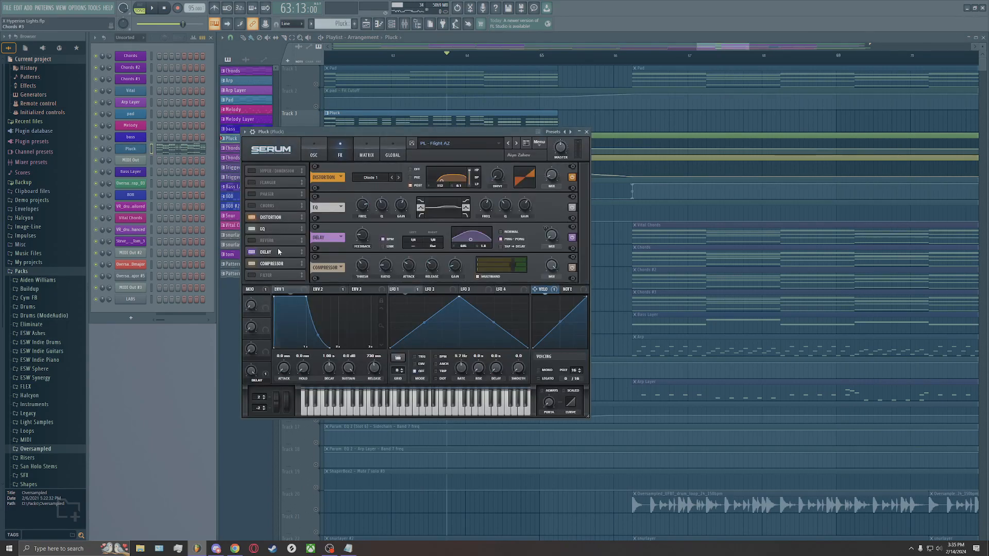
left_click(252, 252)
key("space")
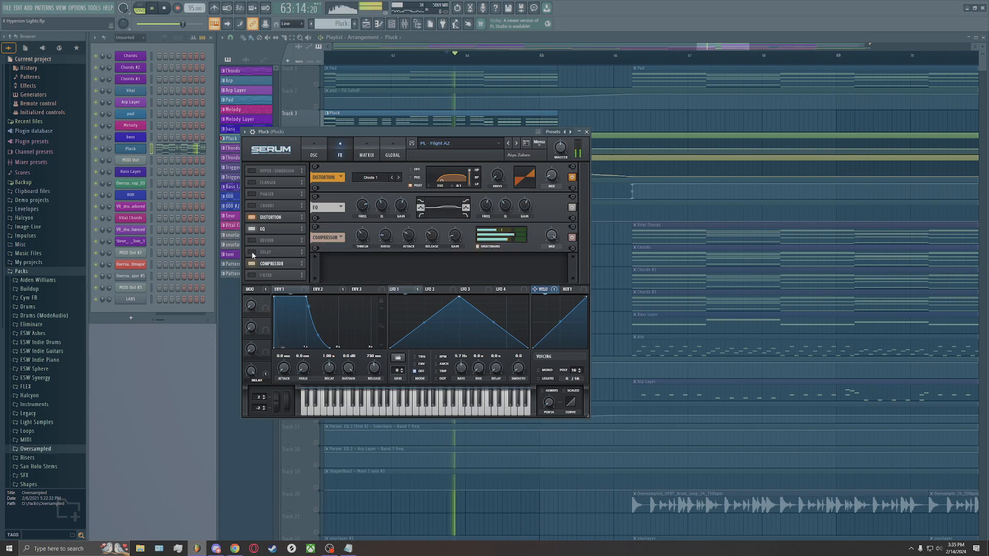
left_click(252, 252)
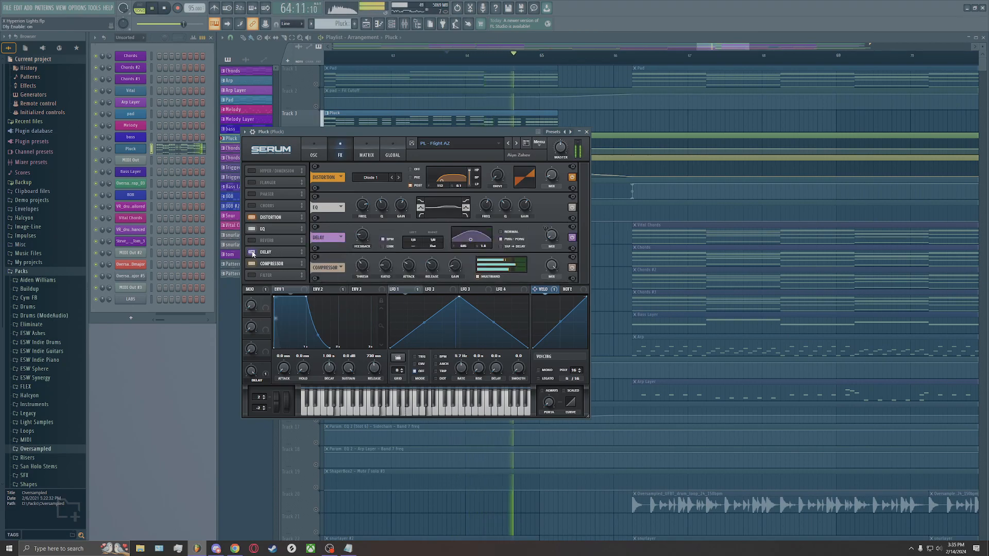
left_click(252, 253)
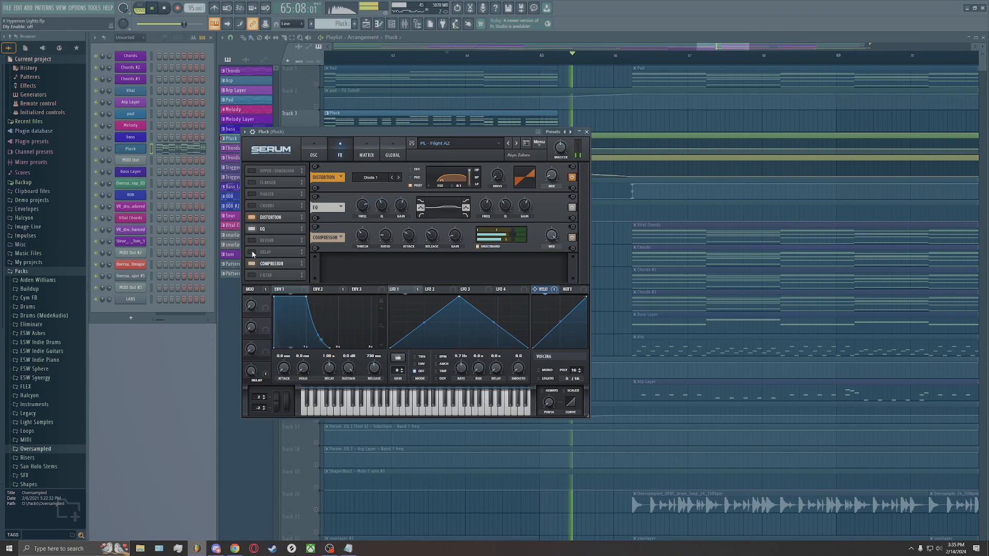
left_click(252, 252)
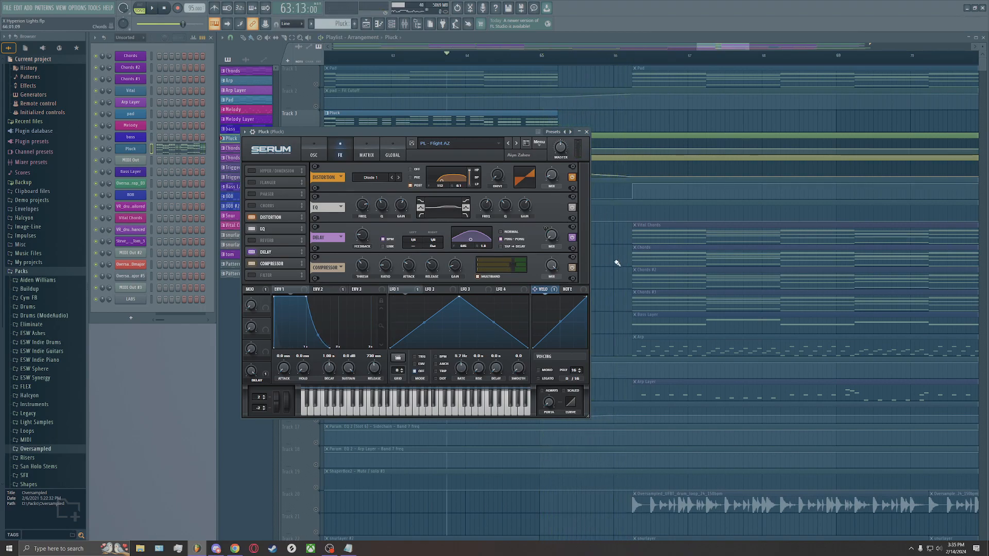
left_click(586, 132)
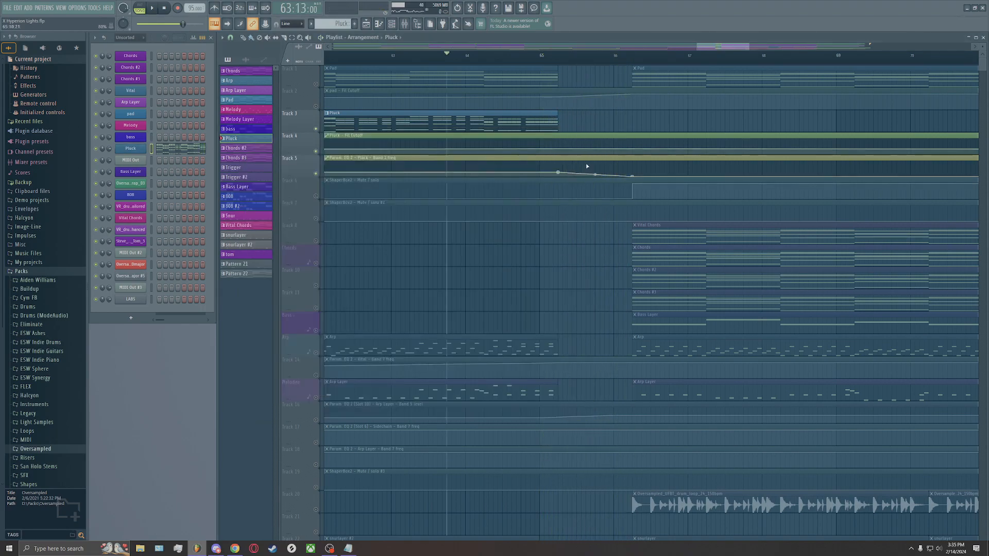
Unsolo the Pluck track so all playlist tracks play, and examine the clips from bar 57 on the lower tracks
right_click(316, 130)
scroll(720, 137, "down", 8)
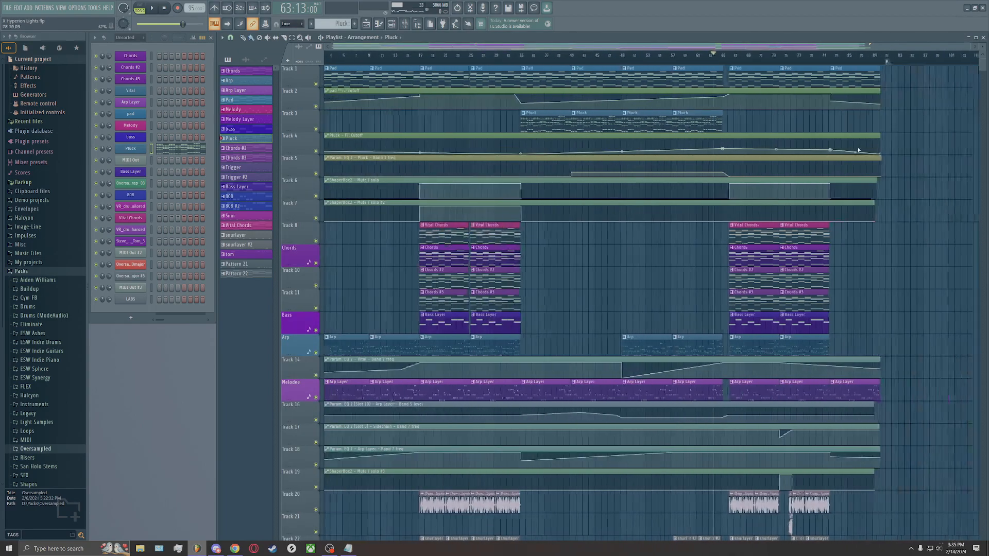
scroll(944, 180, "down", 5)
scroll(957, 180, "up", 3)
scroll(958, 181, "down", 4)
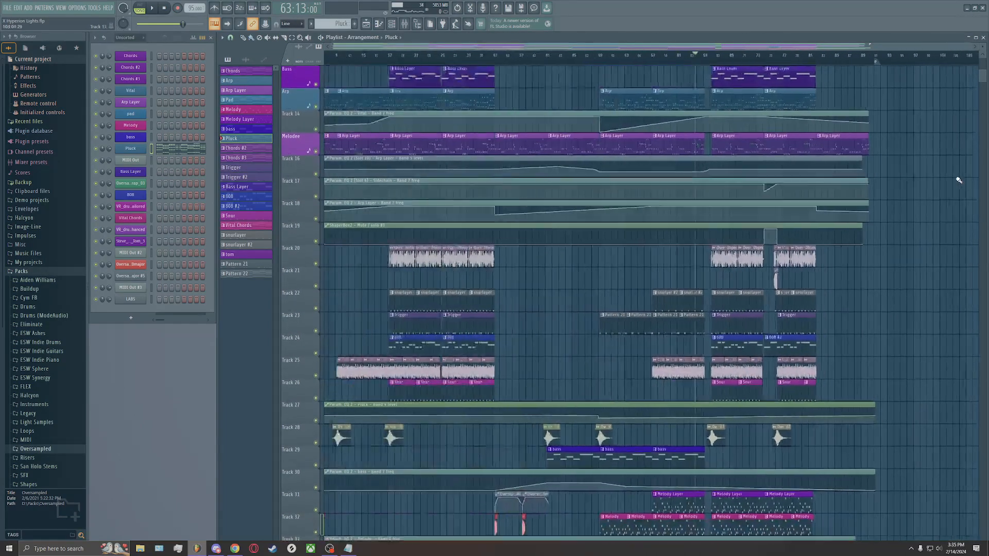
scroll(787, 306, "down", 3)
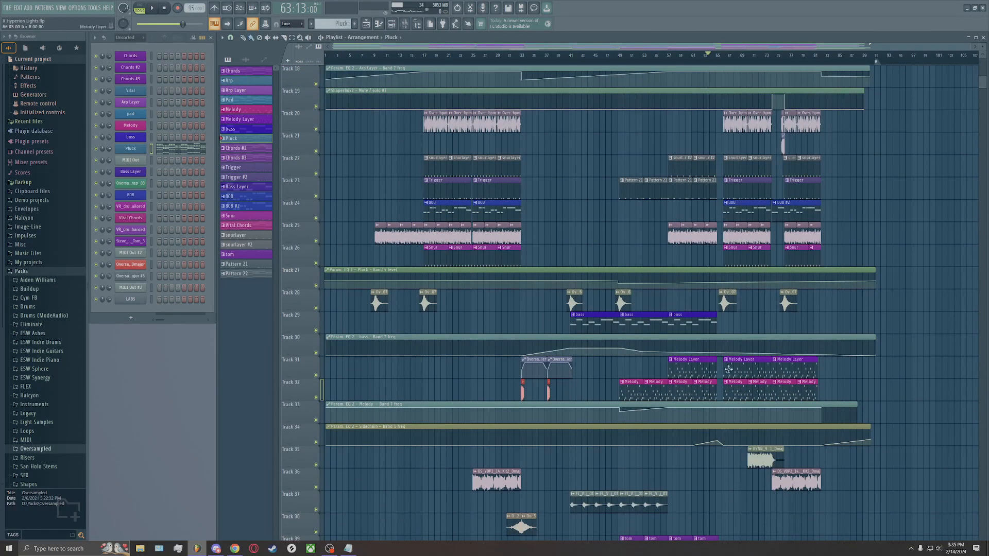
scroll(904, 362, "up", 2, "ctrl")
scroll(896, 363, "up", 4)
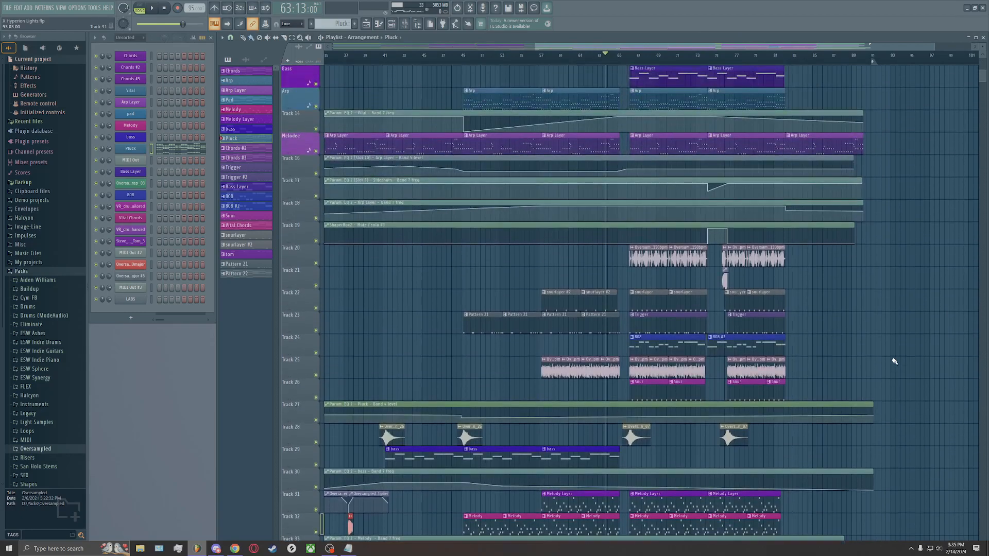
scroll(895, 362, "down", 5)
Examine the settings and waveform of the RYNN_96_vocal_loop_wet_01_Dmaj audio clip on track 35
double_click(705, 405)
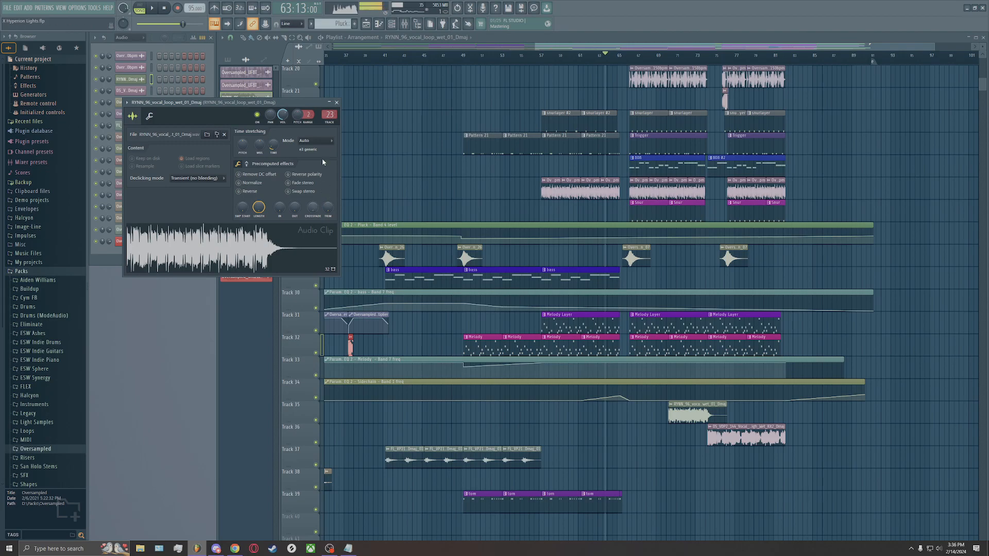
left_click(337, 102)
left_click(165, 10)
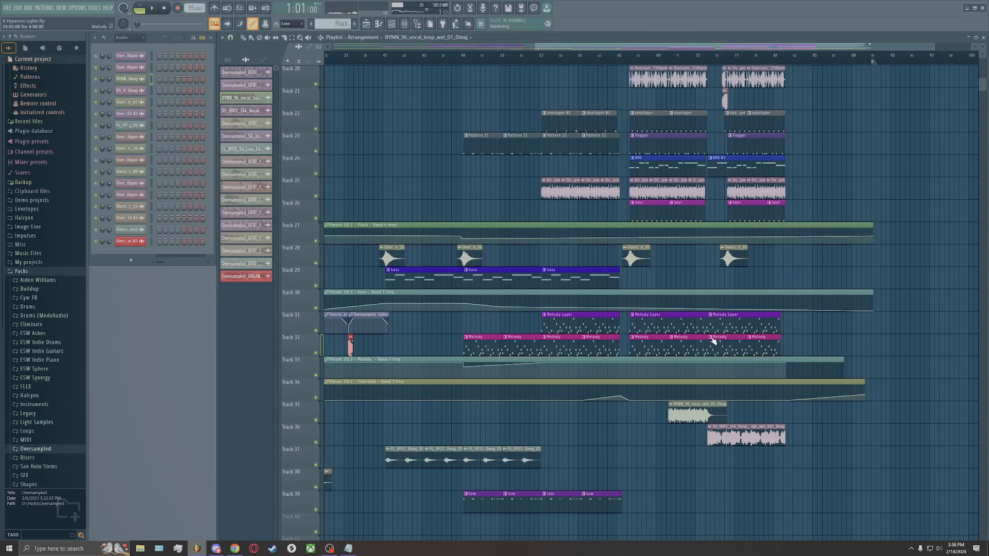
double_click(684, 413)
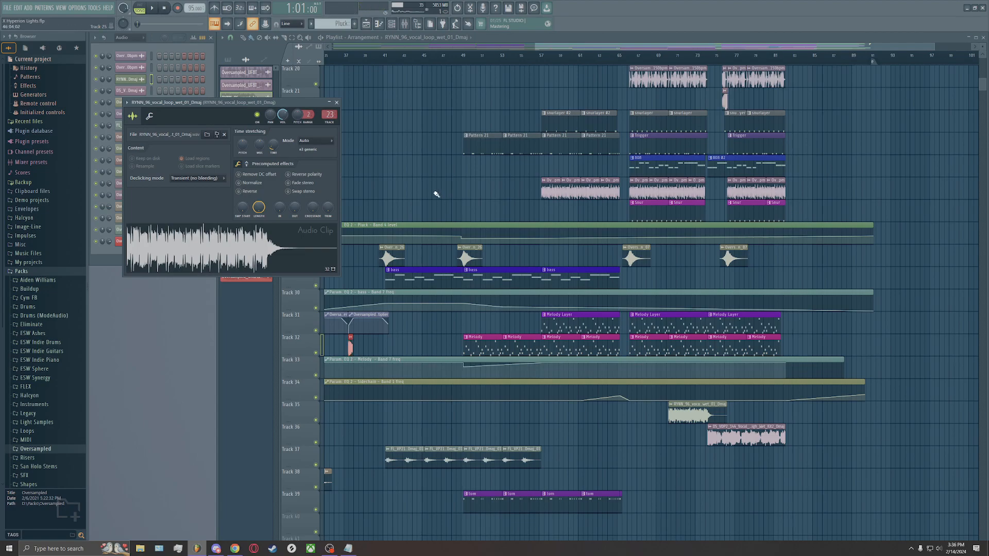
left_click(337, 102)
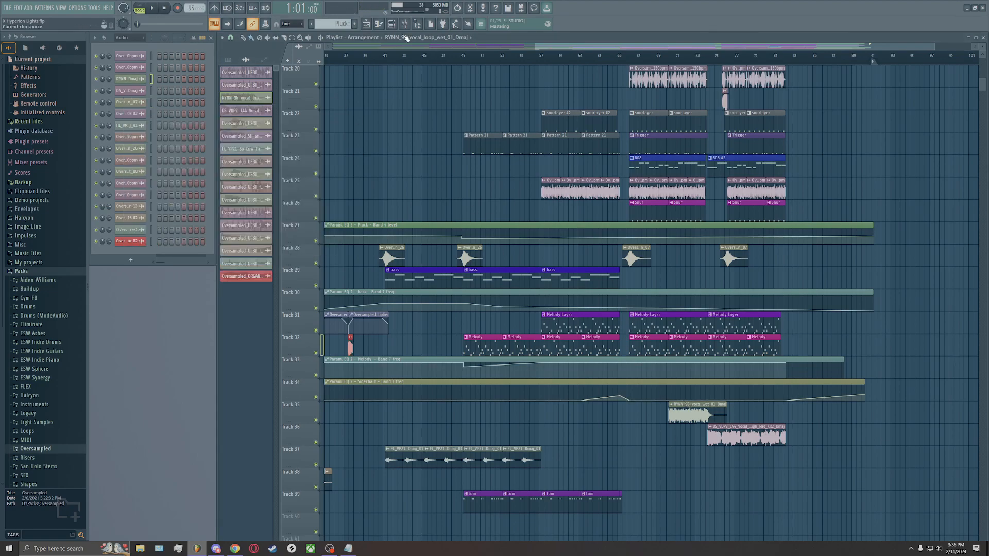
Open the mixer at the vocal loop's insert and set playback to begin at 70:05, where the vocal loop starts
left_click(404, 24)
key("space")
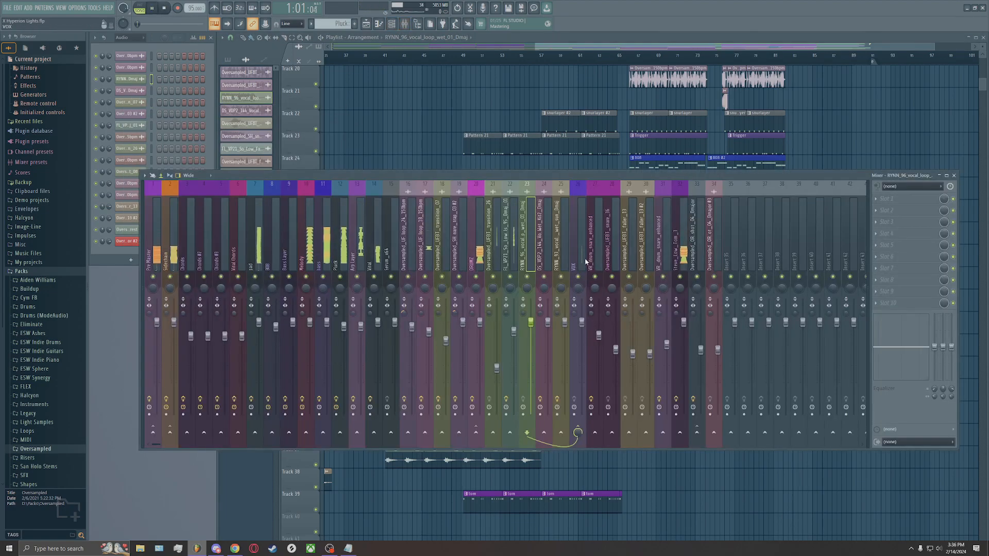
left_click(657, 77)
key("space")
left_click(657, 55)
scroll(678, 68, "up", 4)
left_click(427, 56)
left_click(209, 177)
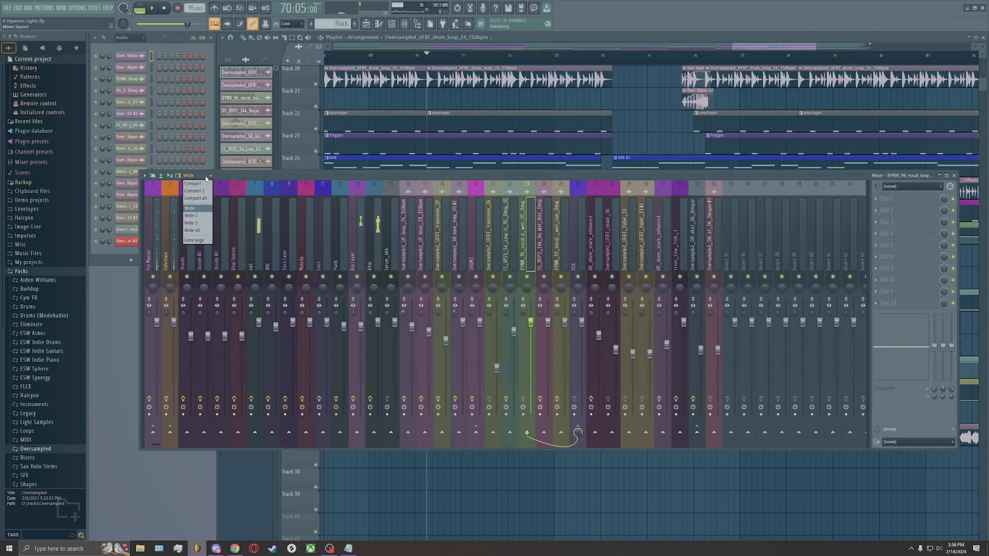
left_click(349, 181)
key("space")
key("space")
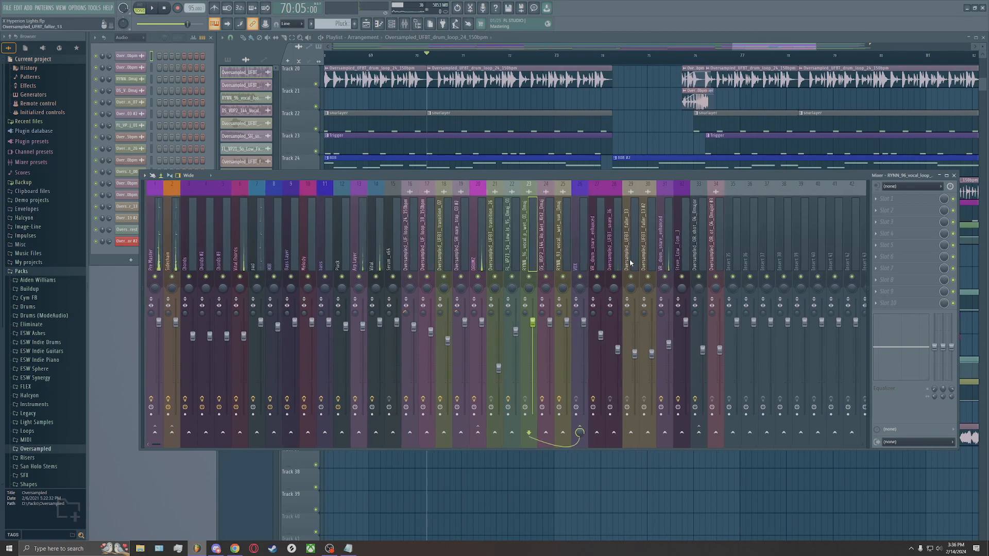
Listen from 70:05 while checking the vocal loop's mixer insert 23, and close the mixer
key("space")
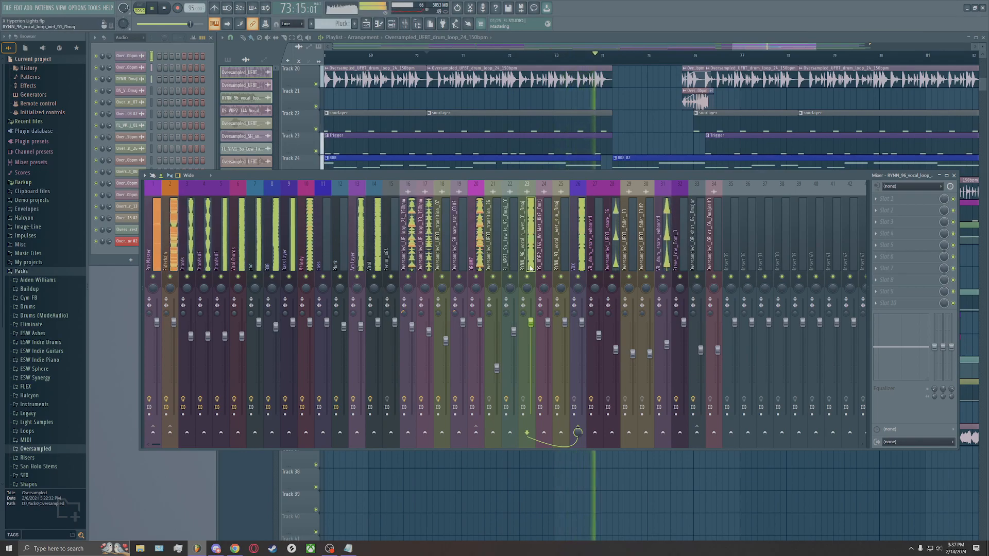
key("space")
right_click(531, 268)
left_click(530, 267)
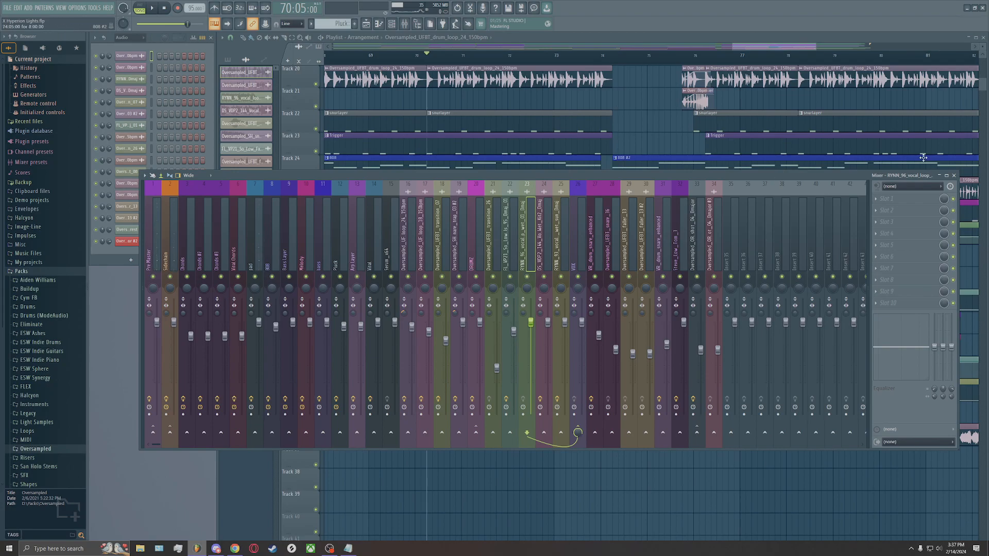
left_click(955, 175)
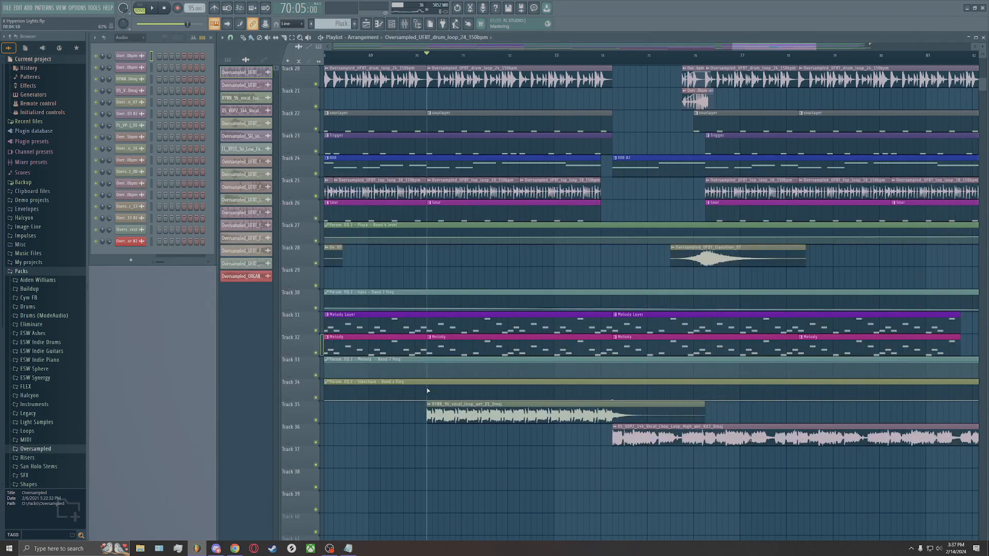
Adjust the sample start and pitch of the RYNN_96_vocal_loop_wet_01_Dmaj clip on track 35 and preview the sound
double_click(446, 417)
left_click_drag(178, 256, 197, 231)
left_click(164, 9)
left_click(266, 106)
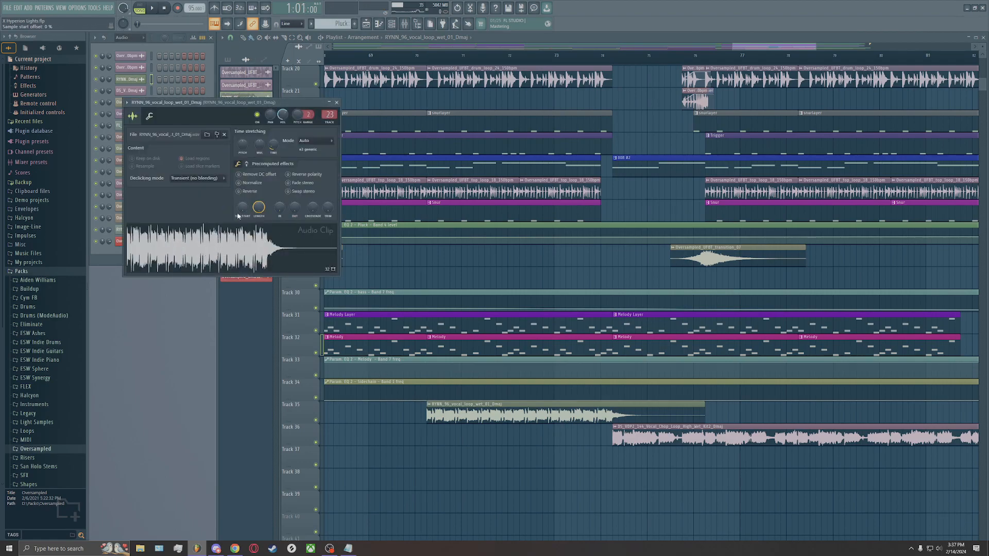
left_click_drag(243, 212, 242, 189)
key("space")
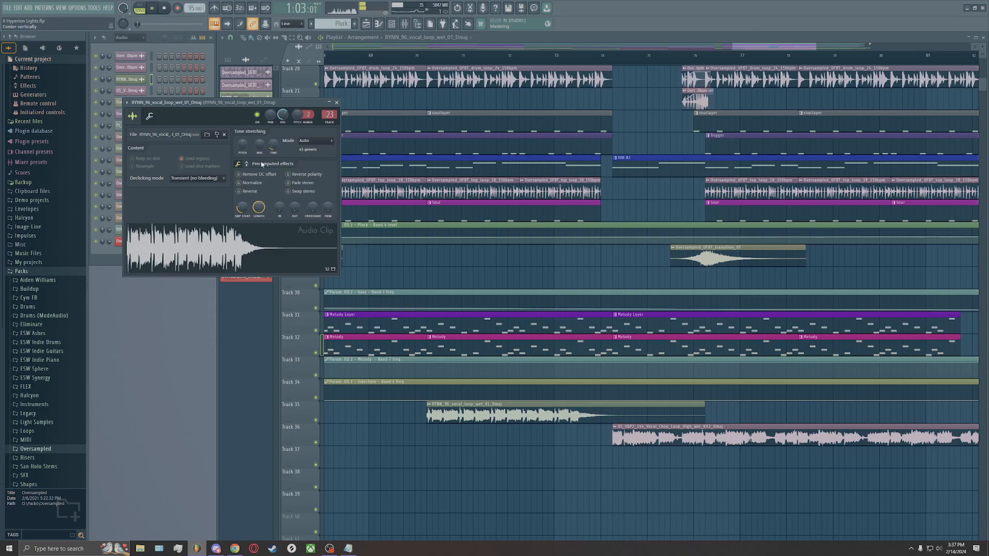
key("space")
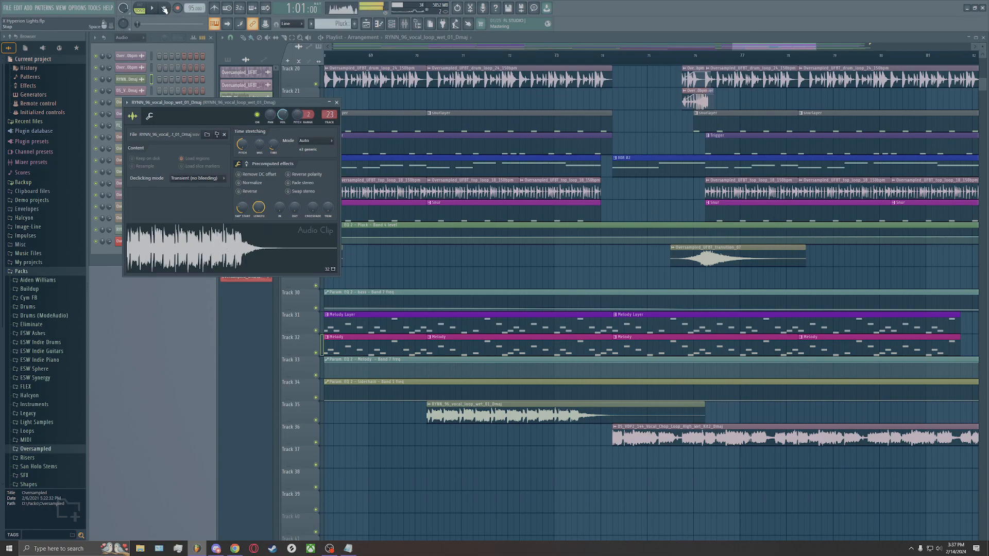
left_click(337, 103)
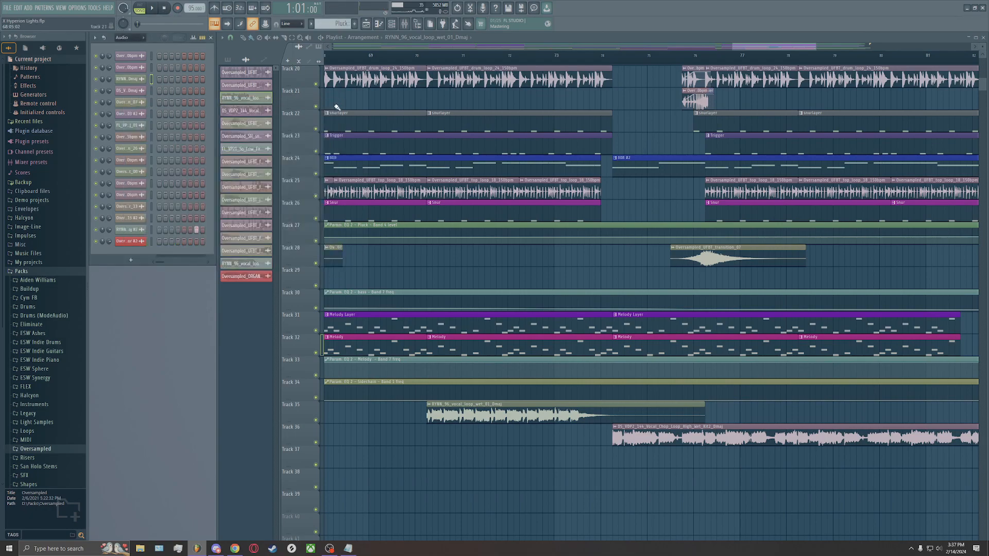
Listen to the drop from bar 66 past 71:05, examining the drum, bass, melody and vocal tracks on the playlist
scroll(430, 276, "down", 6)
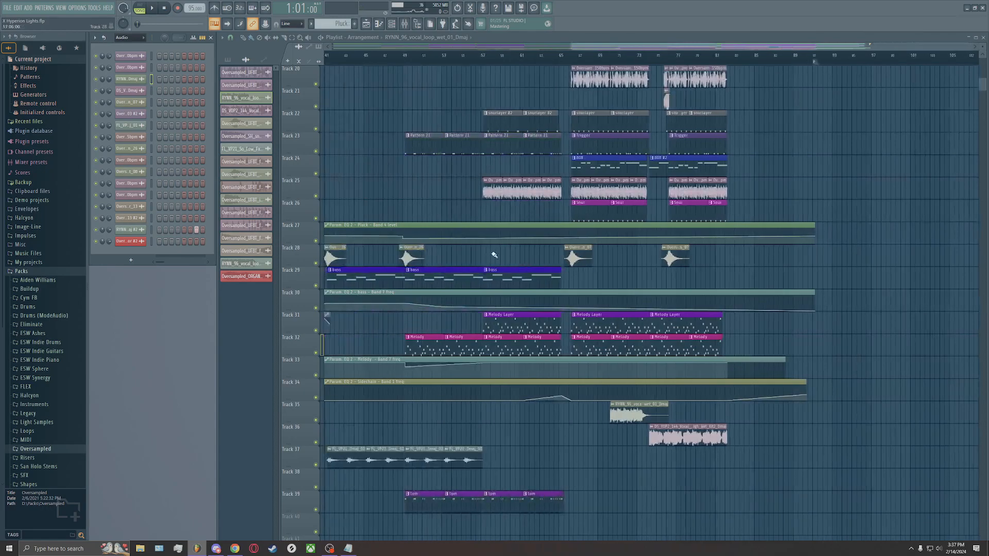
left_click(570, 56)
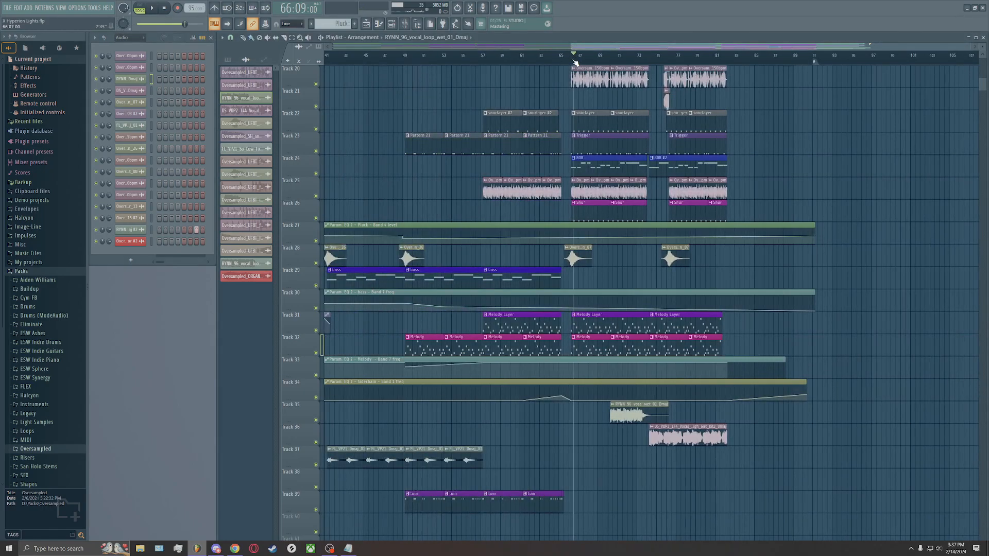
key("space")
scroll(828, 232, "up", 1)
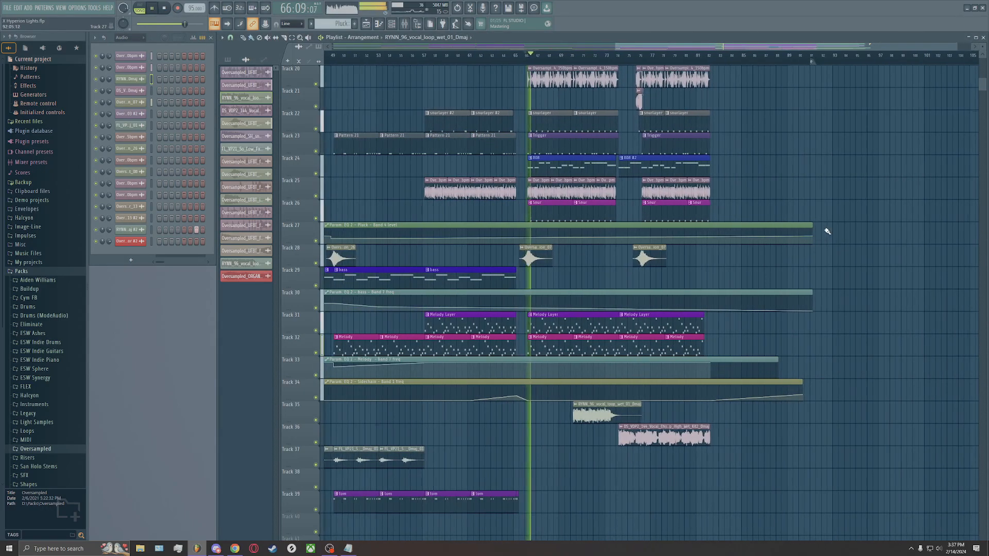
scroll(850, 238, "up", 3)
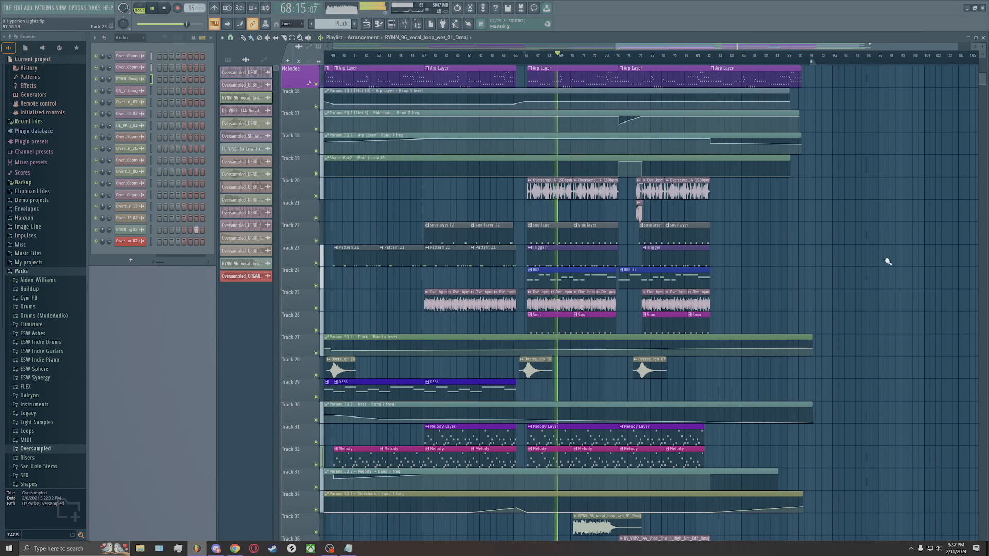
scroll(876, 265, "down", 5)
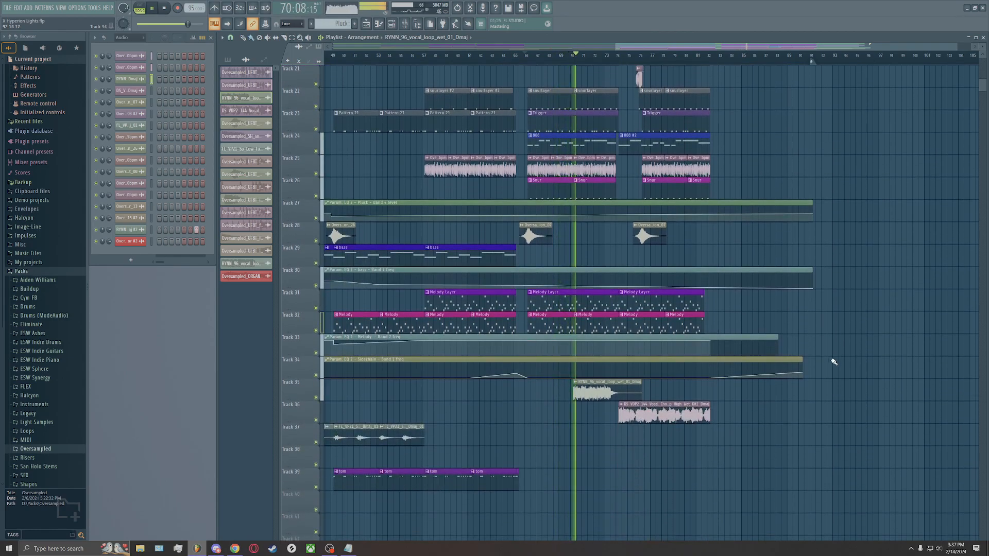
scroll(835, 366, "up", 2)
scroll(834, 373, "down", 1)
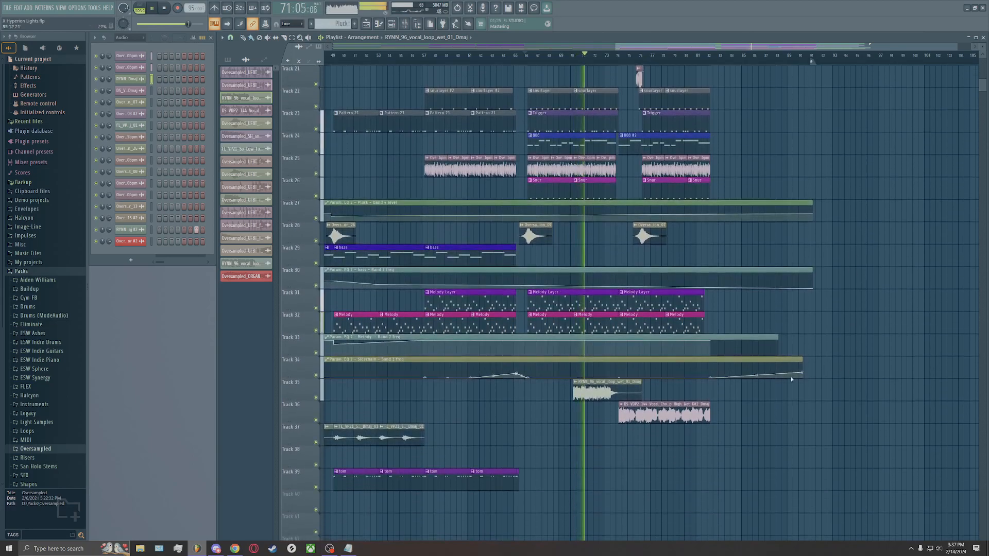
right_click(590, 392)
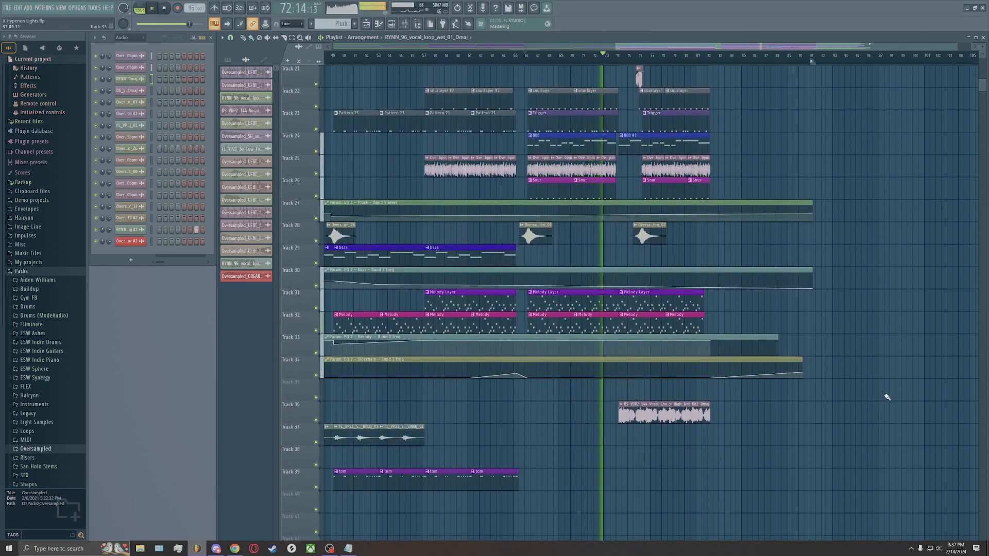
scroll(901, 438, "up", 6)
scroll(905, 453, "up", 10)
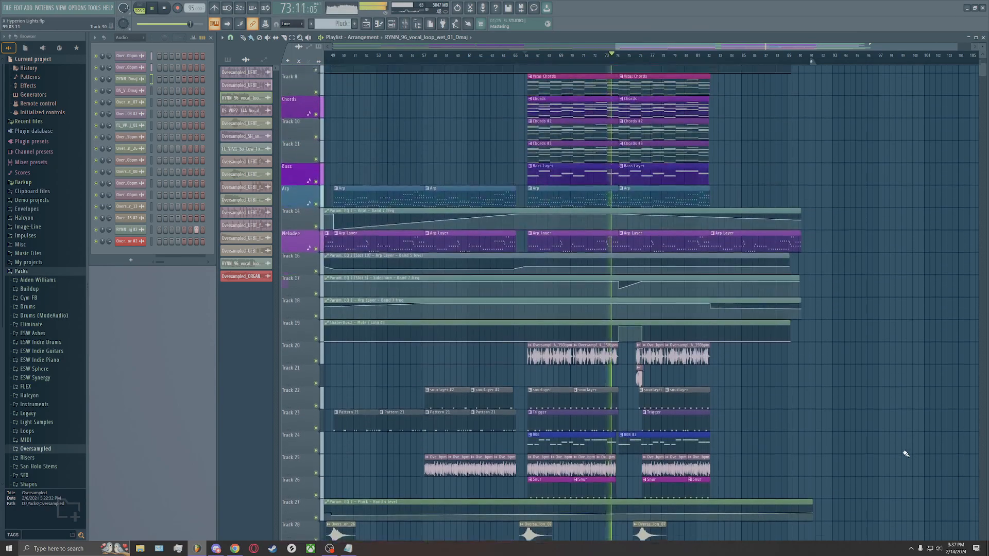
key("space")
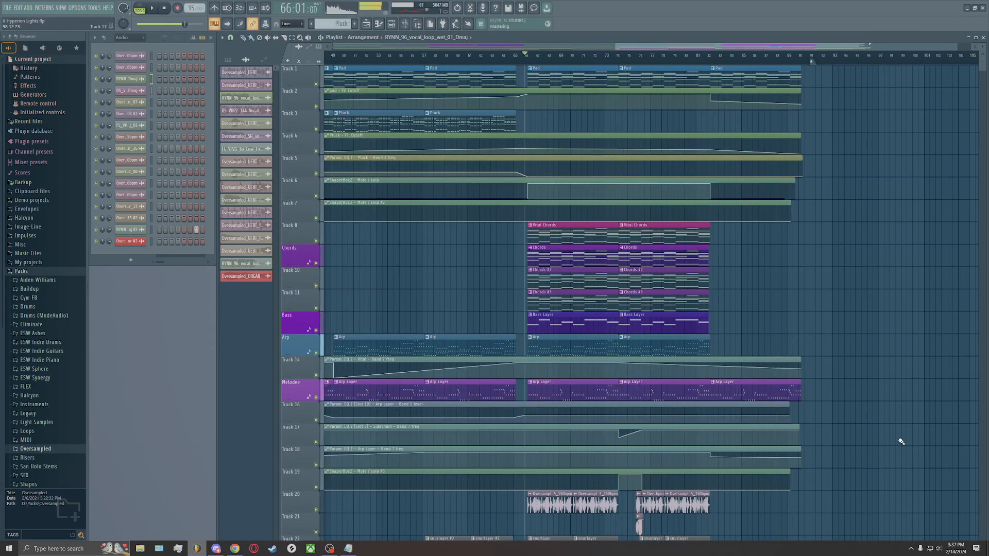
left_click(19, 8)
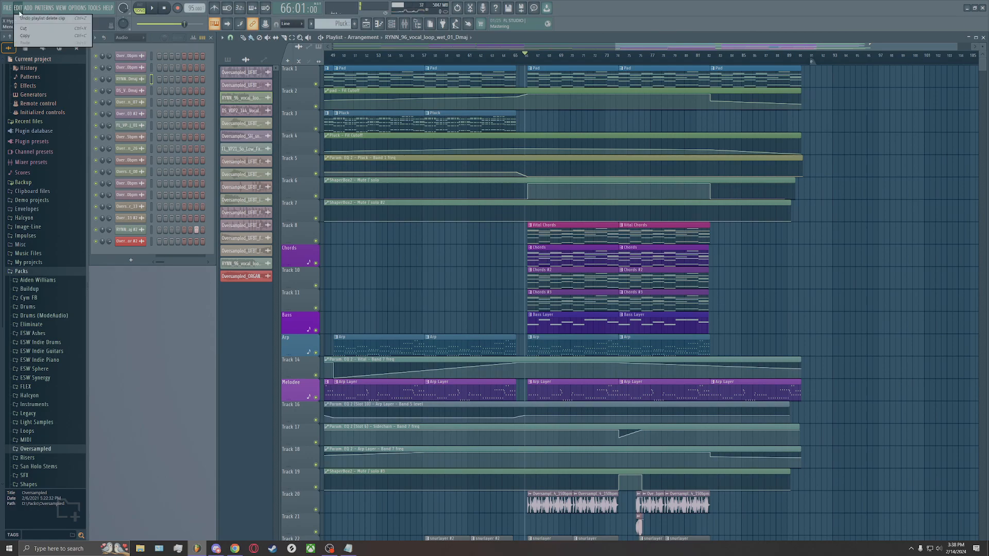
left_click(20, 19)
Check the sample settings of the RYNN_96_vocal_loop_wet_01_Dmaj clip on track 35, and close them
scroll(508, 282, "down", 5)
scroll(795, 351, "down", 4)
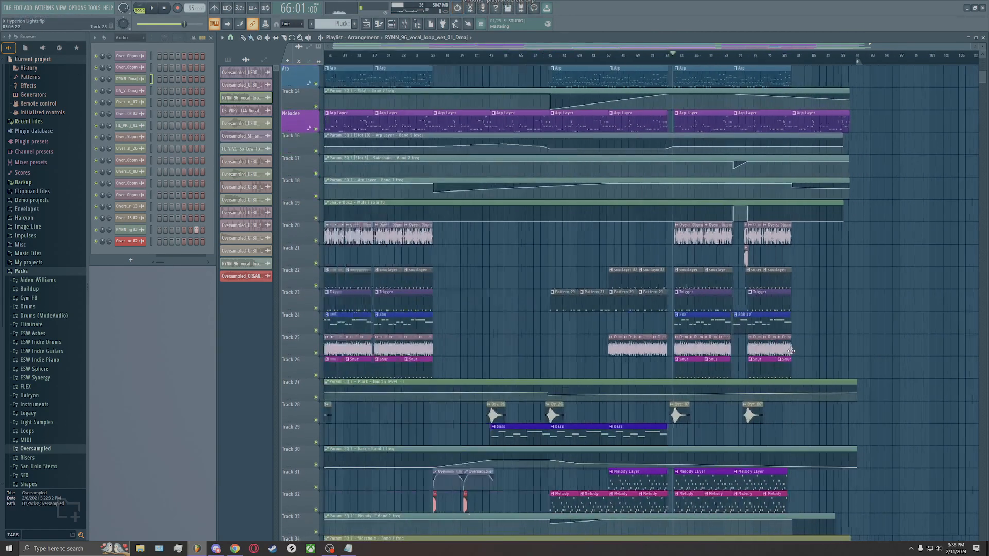
scroll(821, 356, "down", 1)
scroll(821, 356, "down", 3)
double_click(754, 416)
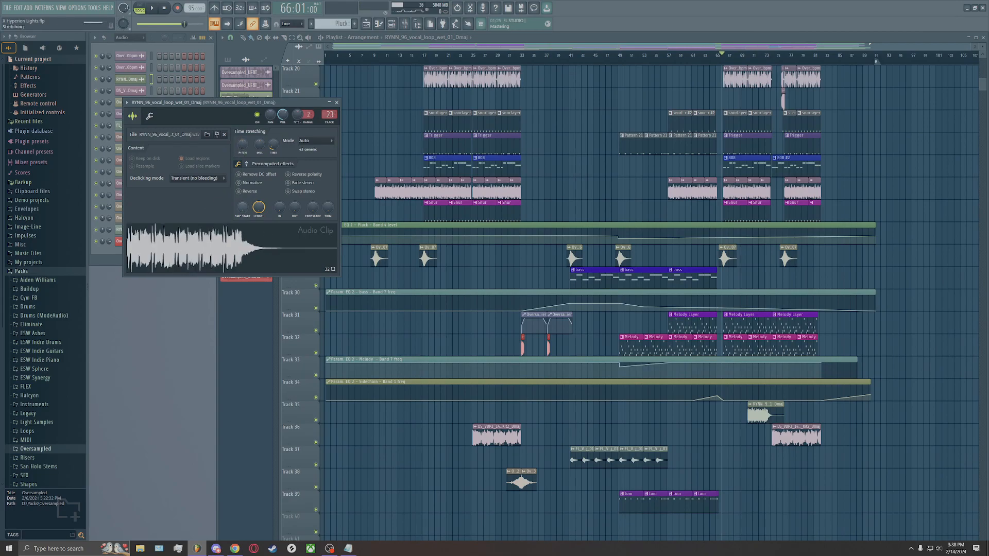
key("space")
left_click(337, 103)
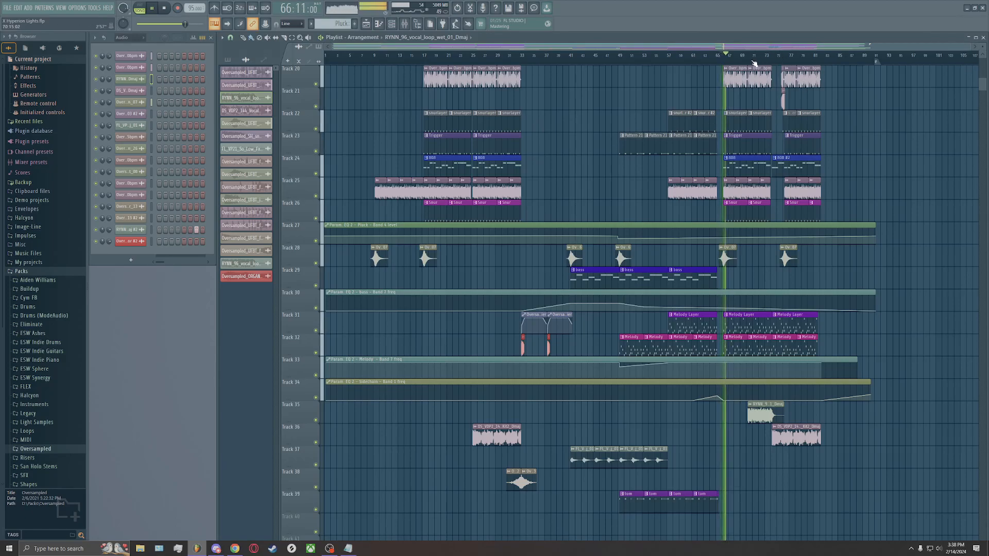
Listen to the drop from bar 66 past 75:08 while examining the drum, melody, arp and chord tracks
scroll(937, 138, "up", 3, "ctrl")
scroll(937, 149, "up", 3)
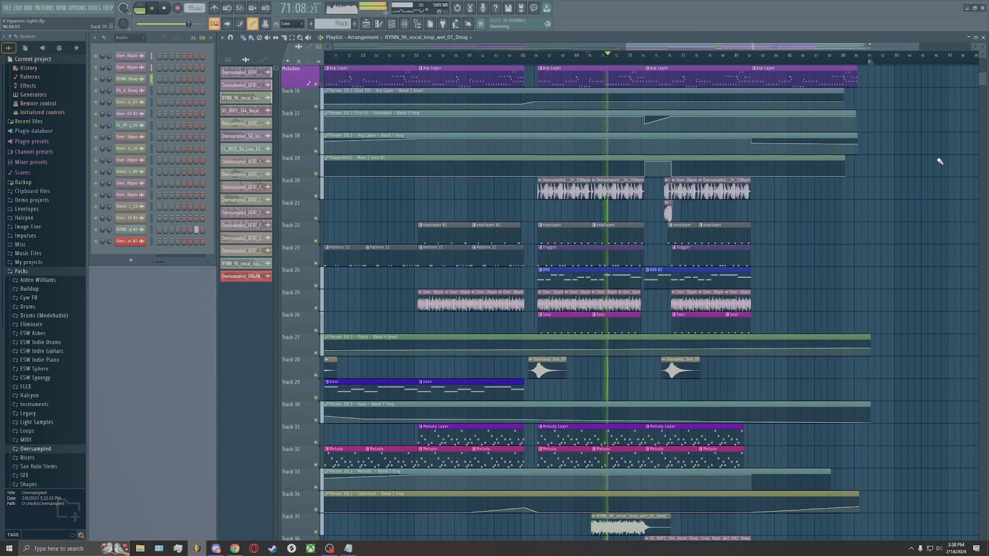
scroll(906, 283, "up", 3)
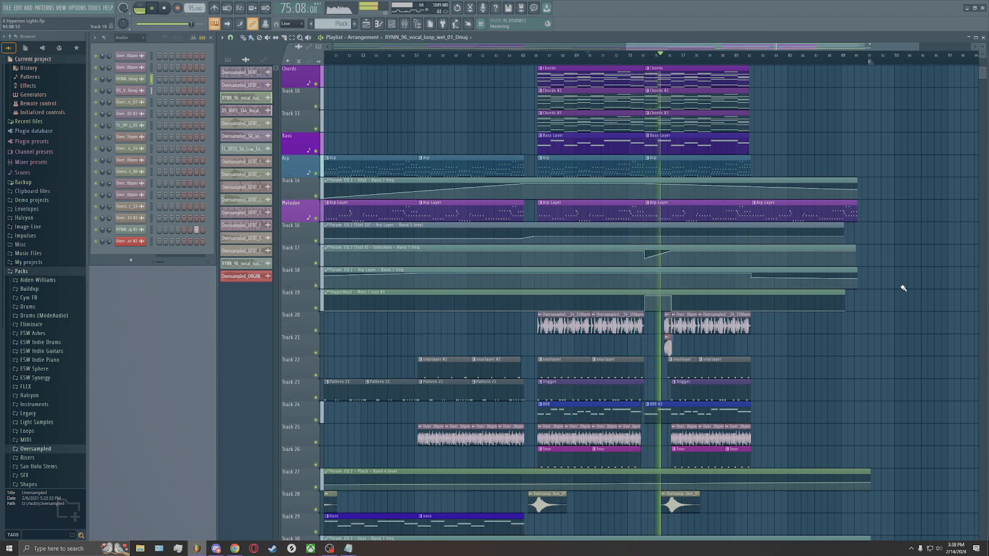
key("space")
Set playback to begin at 74:05, and briefly solo track 17 to single out its sidechain EQ automation
scroll(912, 293, "up", 4)
scroll(925, 299, "down", 5, "ctrl")
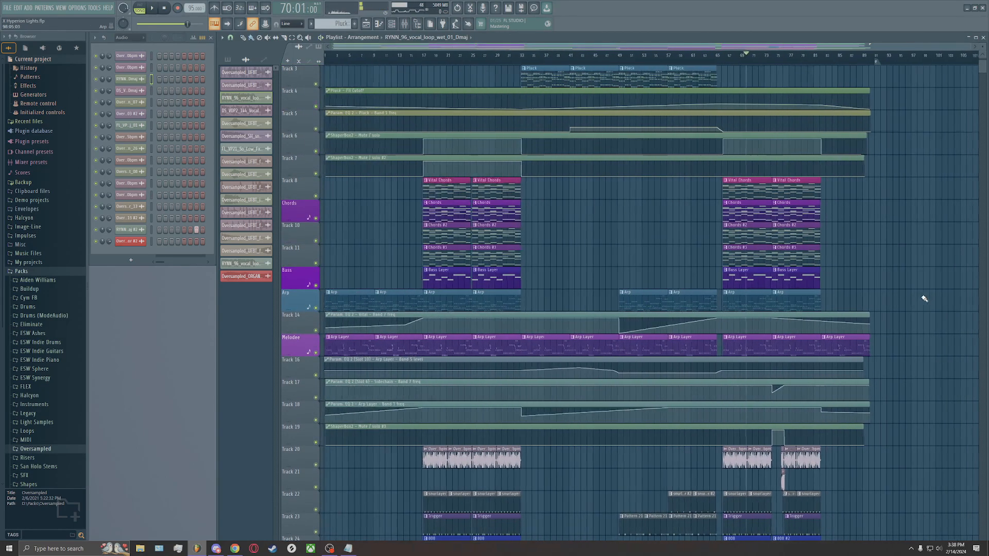
scroll(930, 296, "down", 4)
scroll(937, 294, "up", 6, "ctrl")
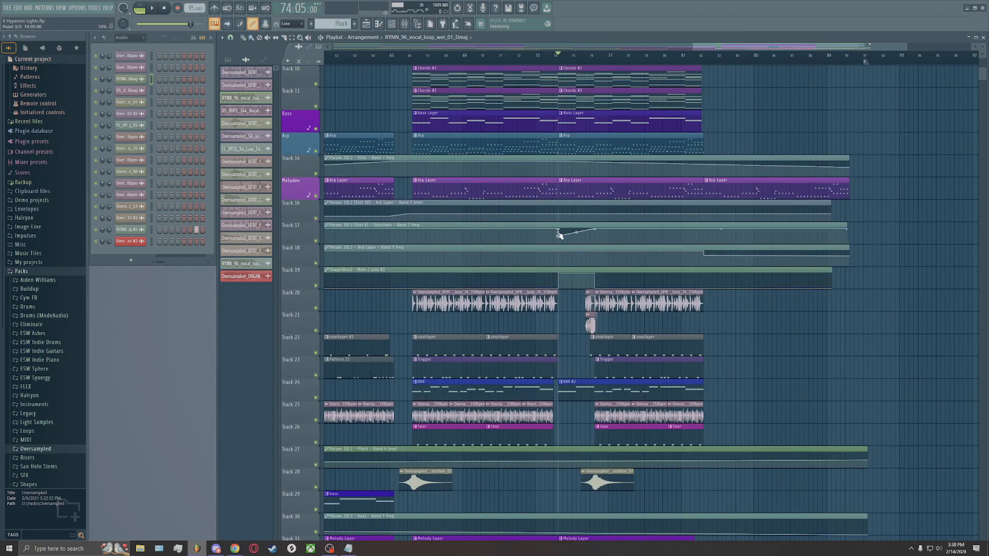
left_click(316, 241, "ctrl")
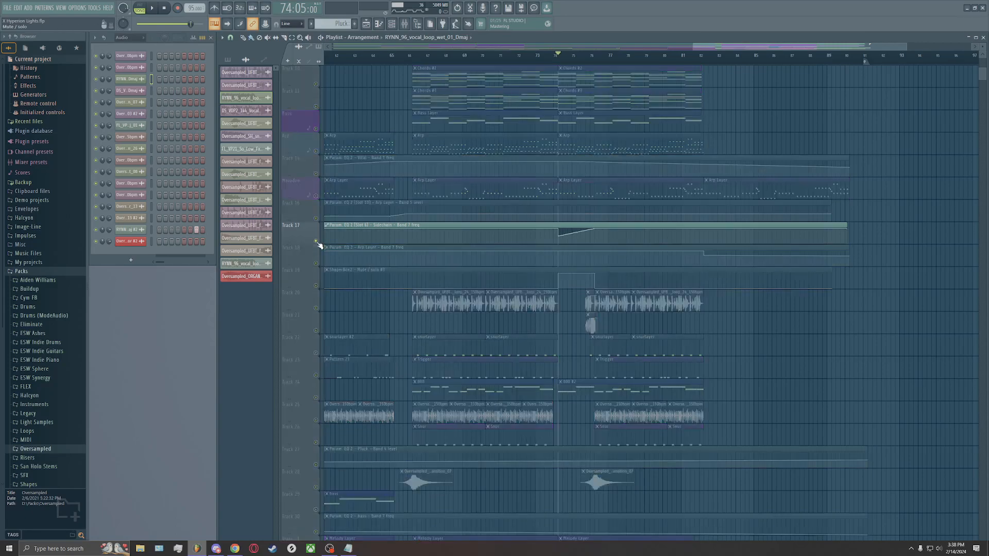
left_click(318, 242, "ctrl")
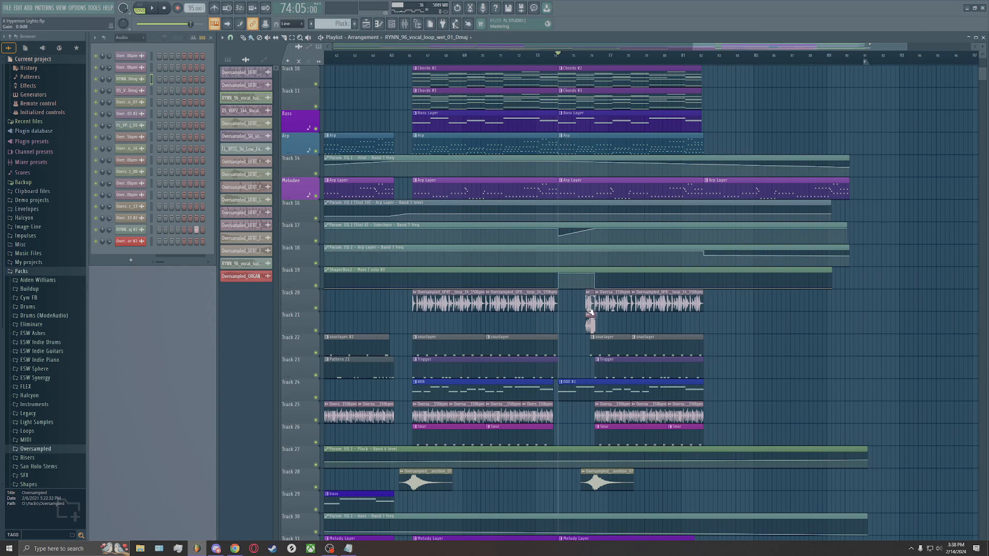
Listen from 74:05 while examining the sidechain EQ ramp on track 17 and the drum gap below it
scroll(579, 354, "down", 6)
scroll(579, 353, "up", 7)
scroll(580, 354, "up", 3)
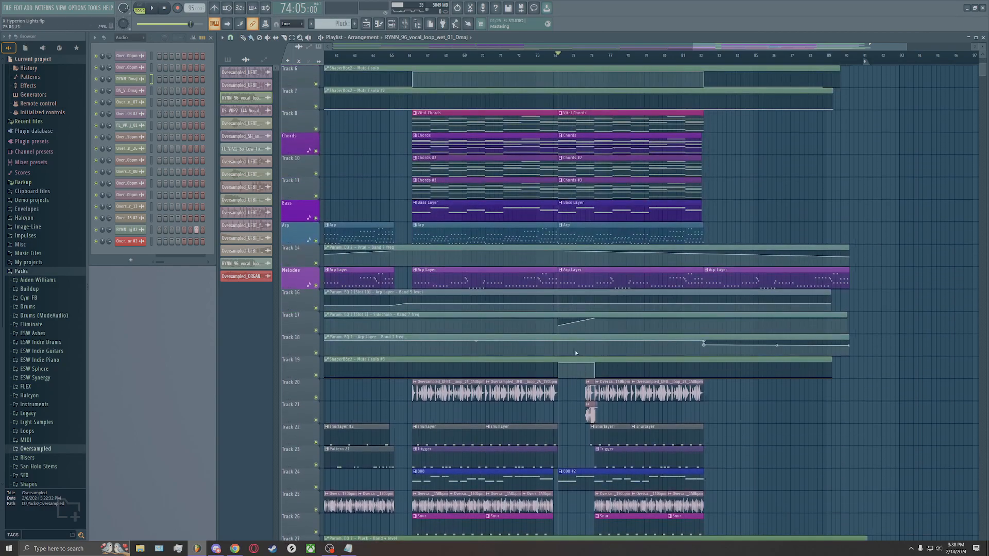
scroll(576, 351, "up", 5, "ctrl")
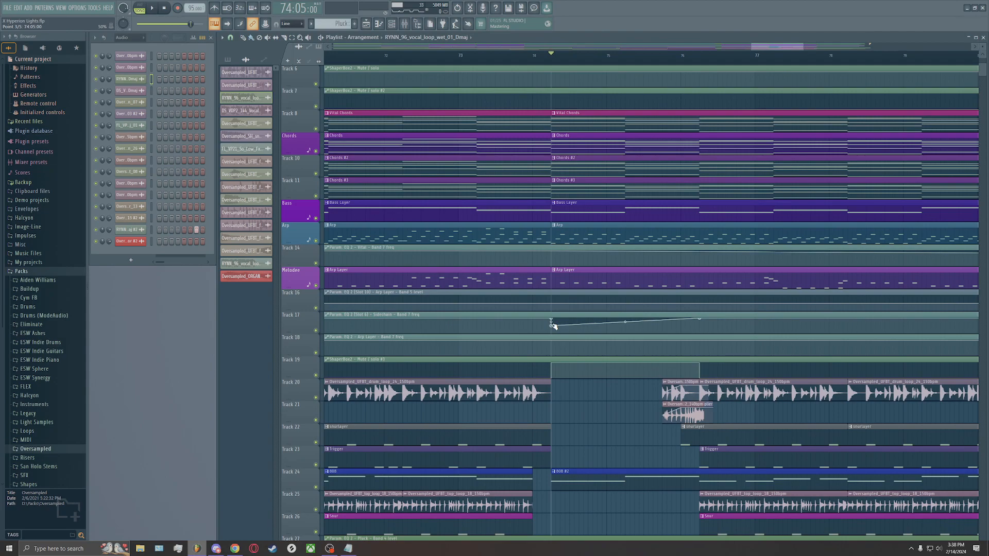
key("space")
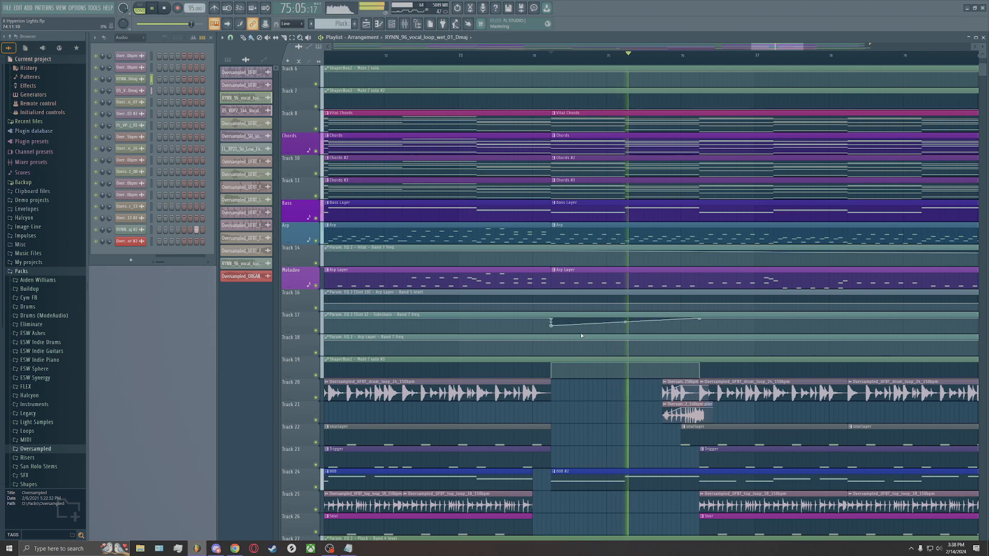
key("space")
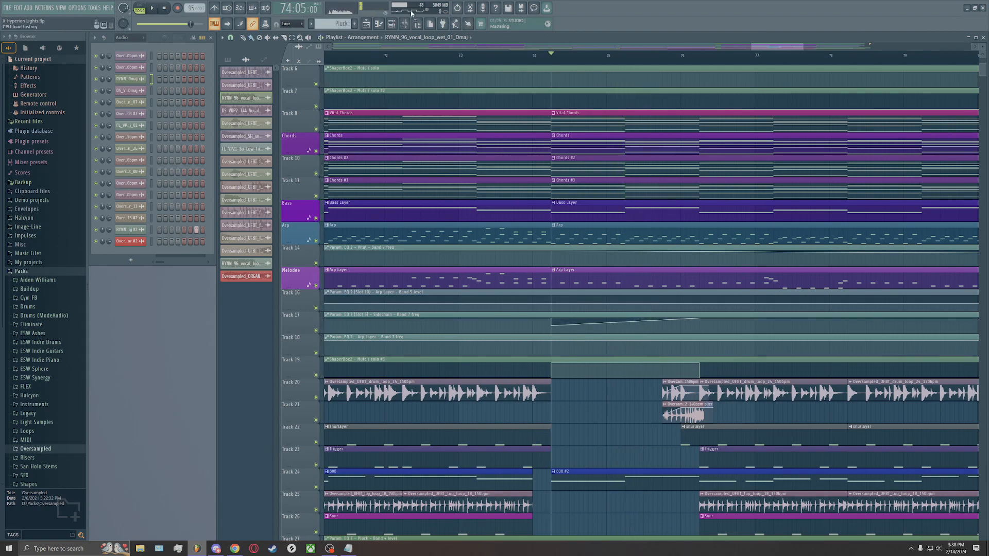
Open the last ShaperBox2 on the mixer's Sidechain insert, preview the song from 74:05, and close the plugin
left_click(406, 26)
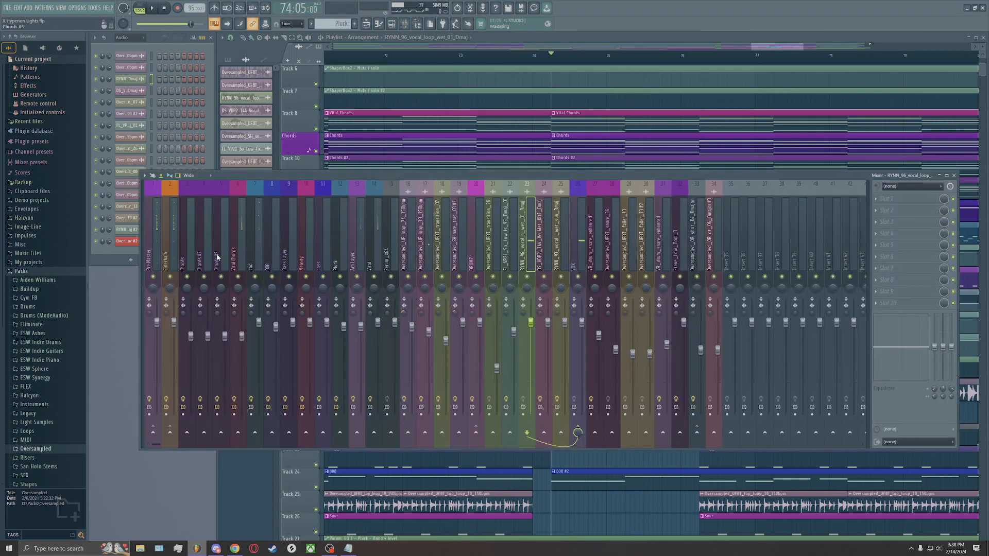
left_click(174, 254)
left_click(904, 259)
key("space")
key("space")
left_click(506, 178)
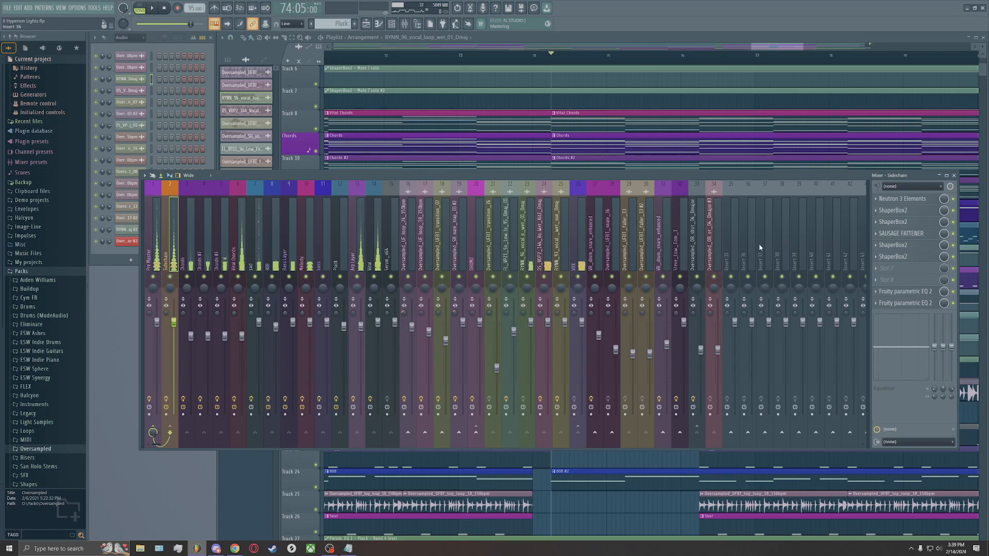
Compare the volume curves of the Sidechain insert's ShaperBox2 effects in slots 3 and 2 during playback from 74:05
left_click(904, 221)
key("space")
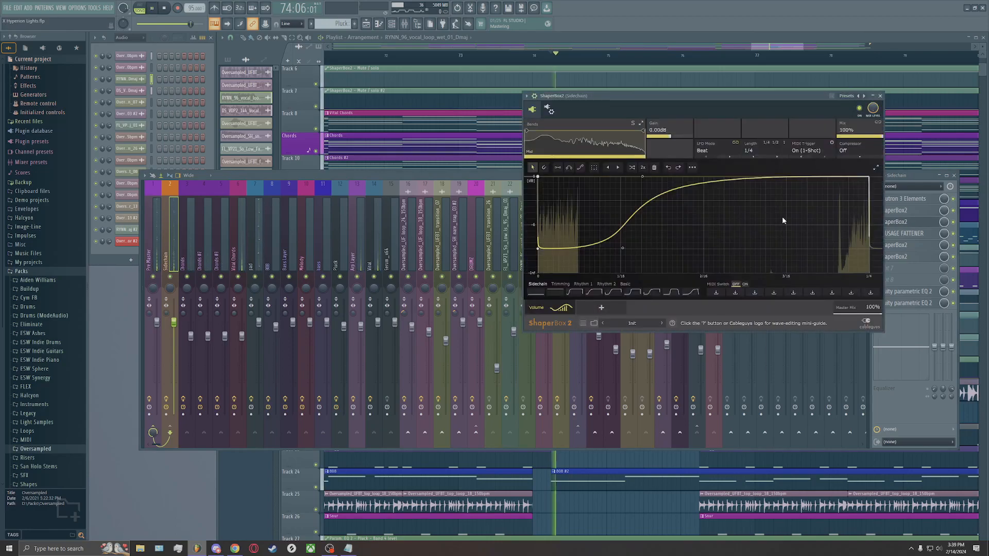
left_click(902, 211)
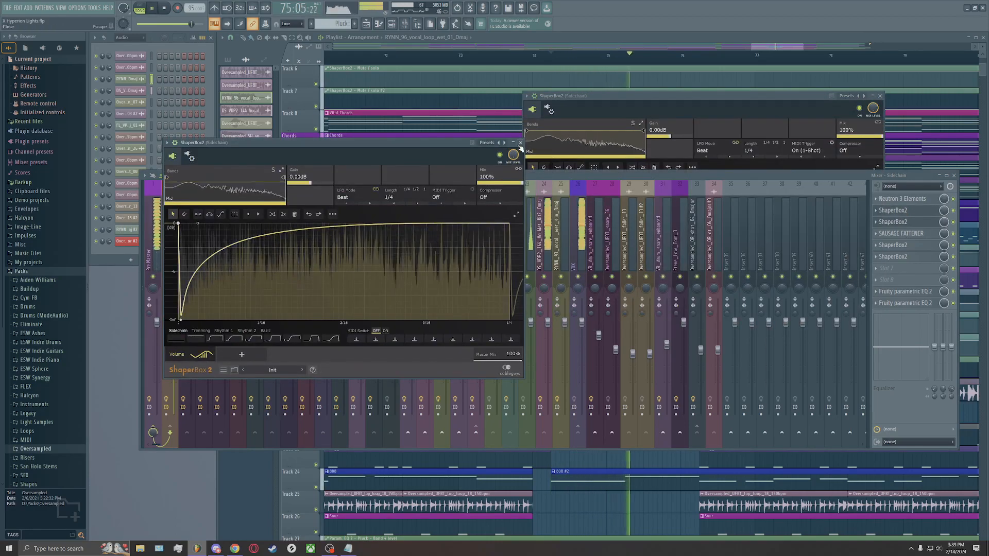
left_click(904, 211)
left_click(905, 212)
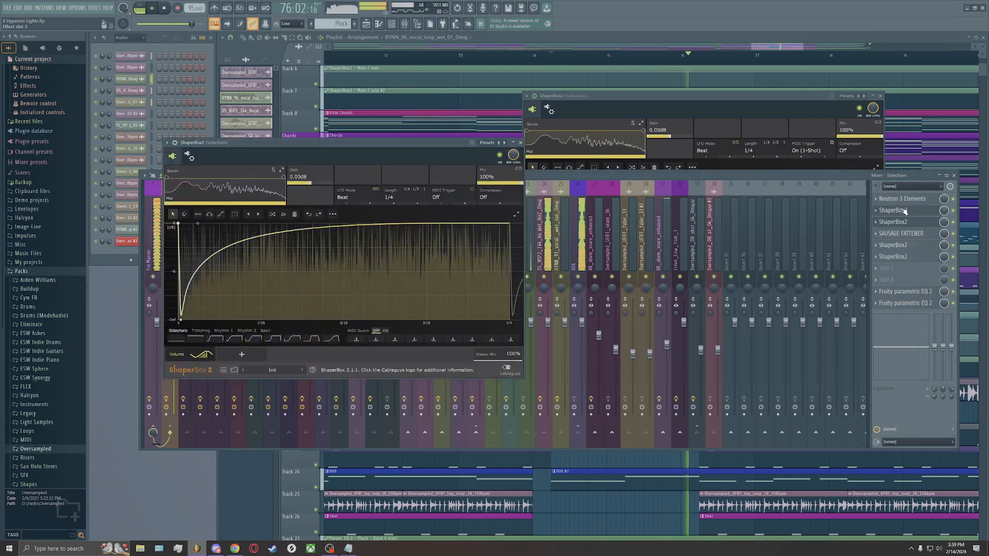
left_click(905, 211)
key("space")
key("space")
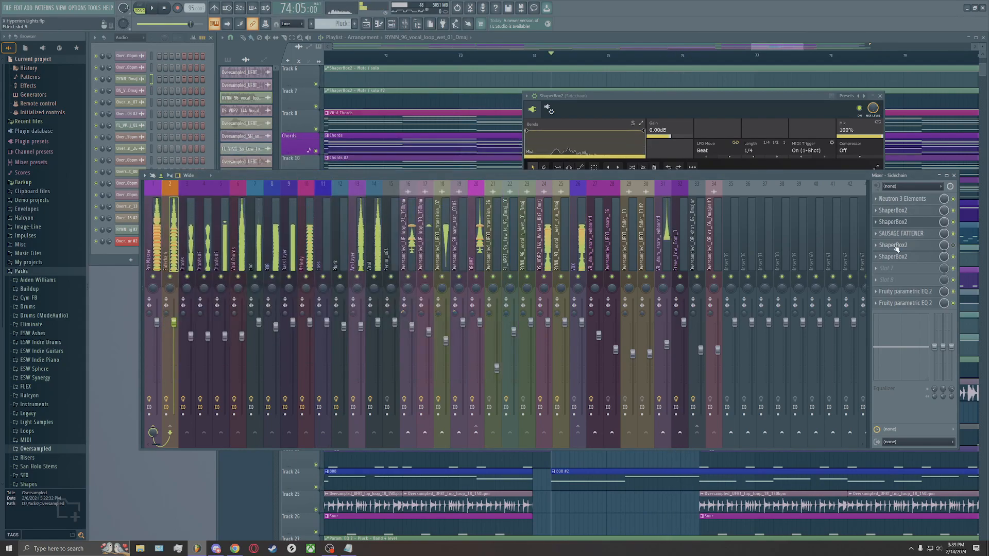
Examine the 1/16 volume curve of the slot 5 ShaperBox2 during playback from 74:05, and return to the mixer
left_click(891, 245)
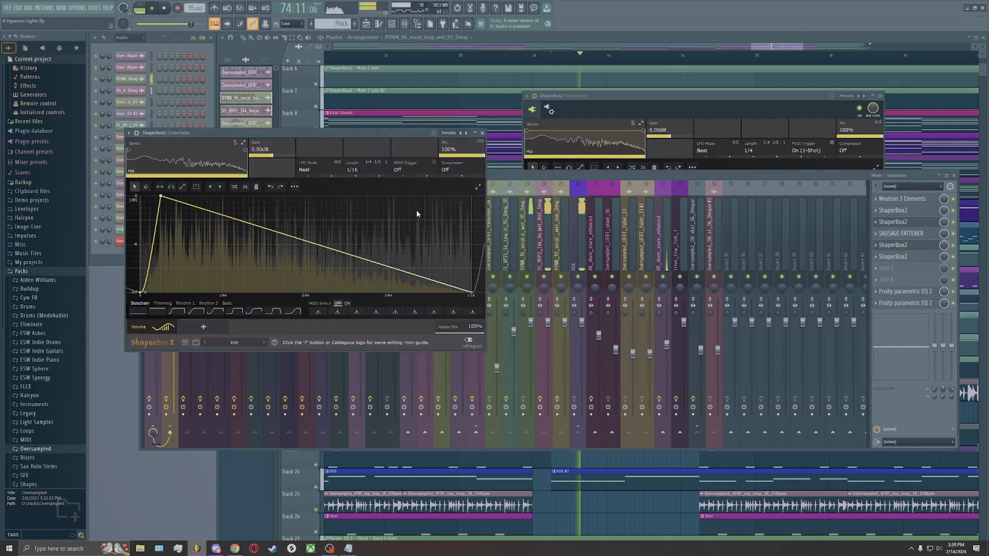
key("space")
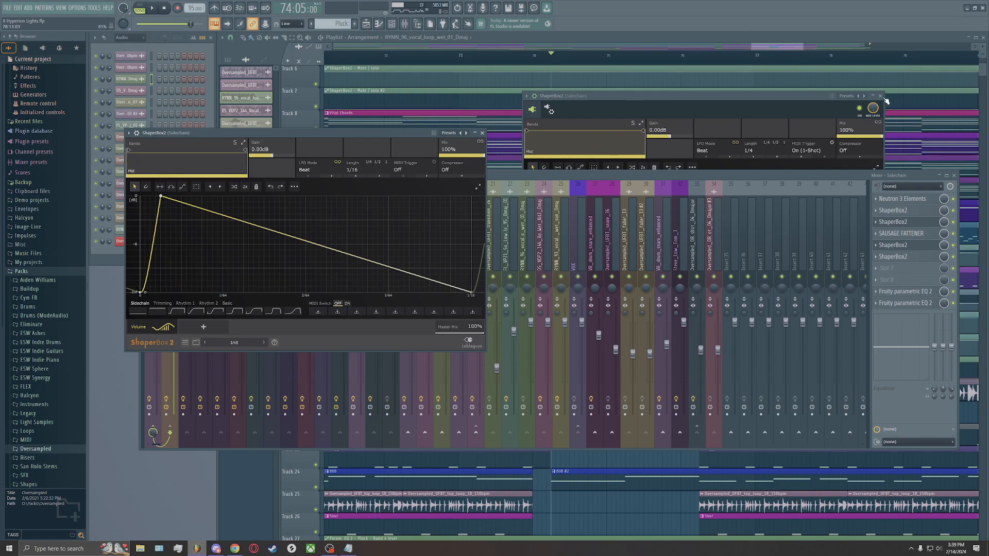
key("space")
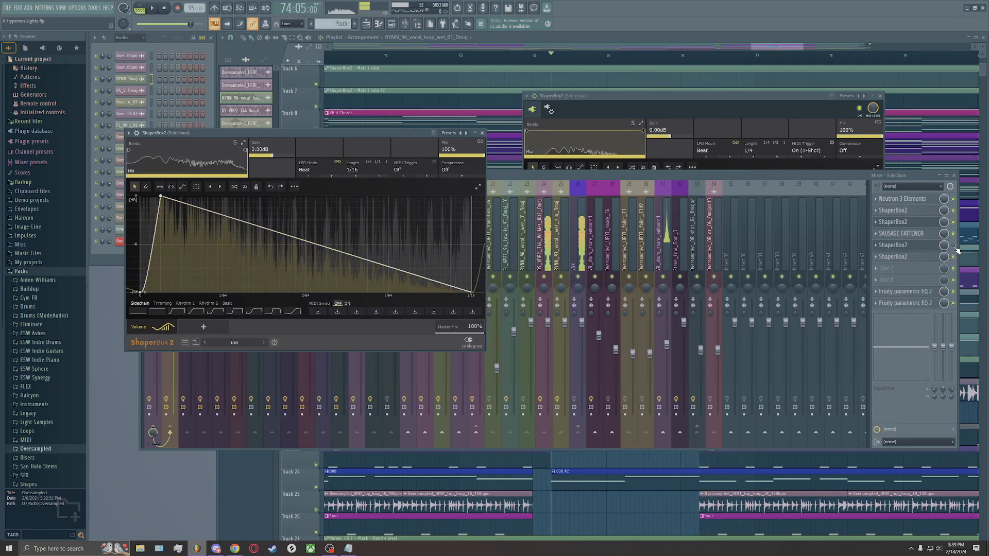
left_click(955, 249)
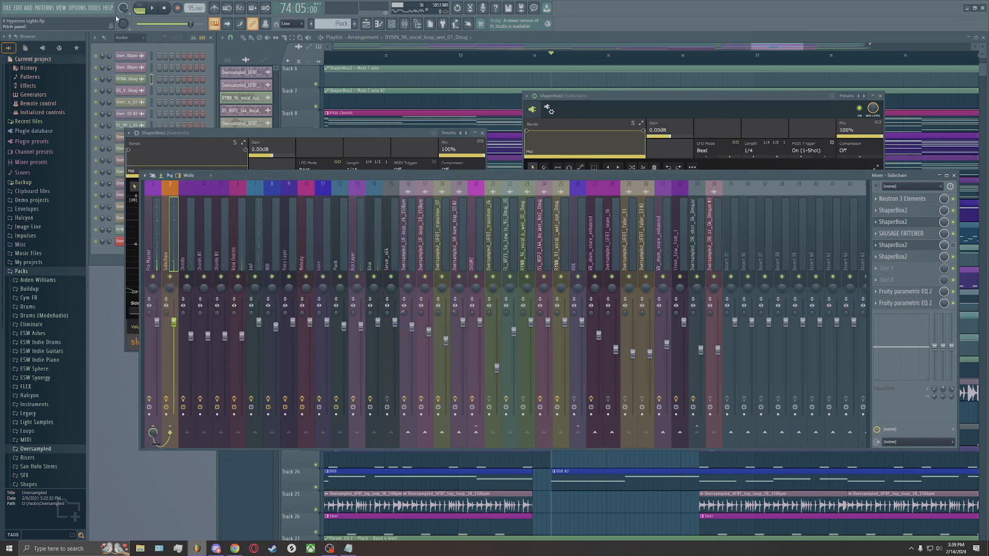
Close the mixer and the two open ShaperBox2 windows
left_click(953, 175)
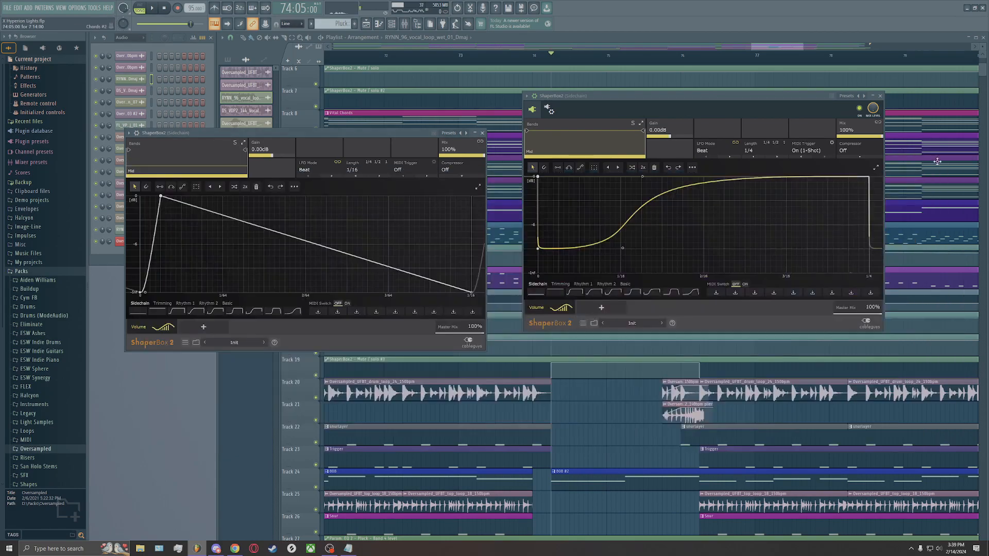
left_click(881, 96)
left_click(482, 133)
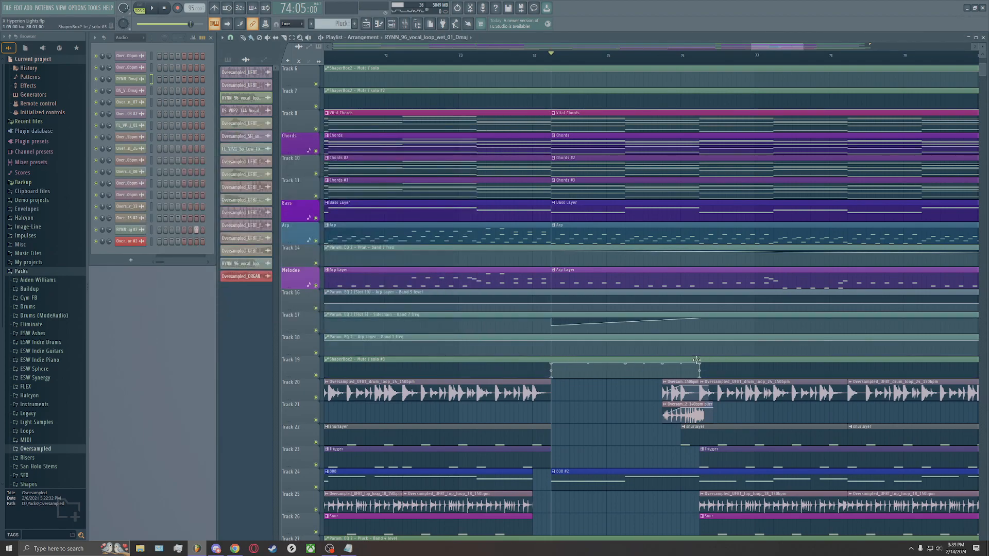
Listen from 74:05 past 75:08 while examining the drum, transition, melody and vocal tracks in the break
scroll(697, 360, "up", 1)
scroll(699, 361, "down", 4)
key("space")
scroll(710, 357, "down", 1)
scroll(710, 357, "down", 12)
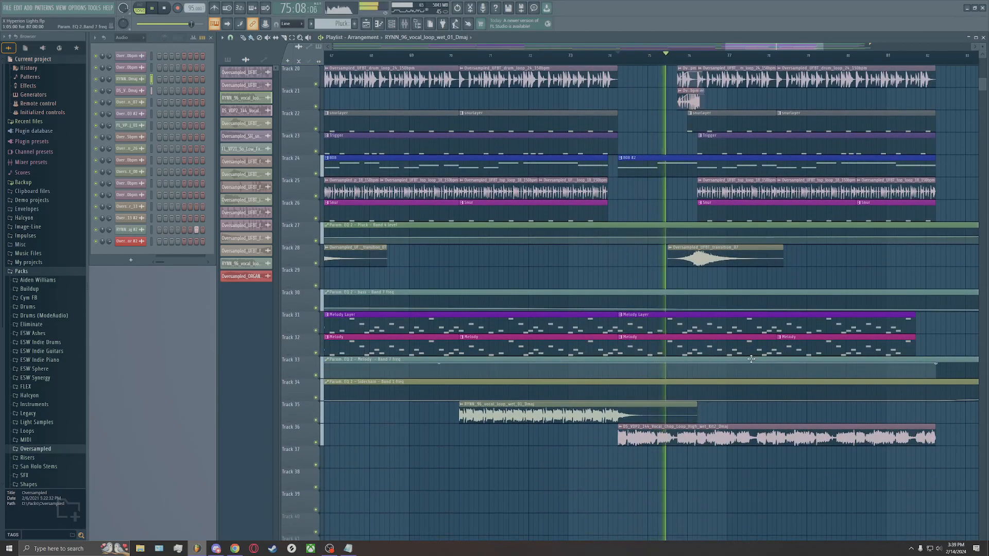
scroll(751, 359, "up", 5)
key("space")
Set playback to begin at 75:13, where the drum fill starts, and solo tracks 20 and 21
scroll(691, 277, "up", 4)
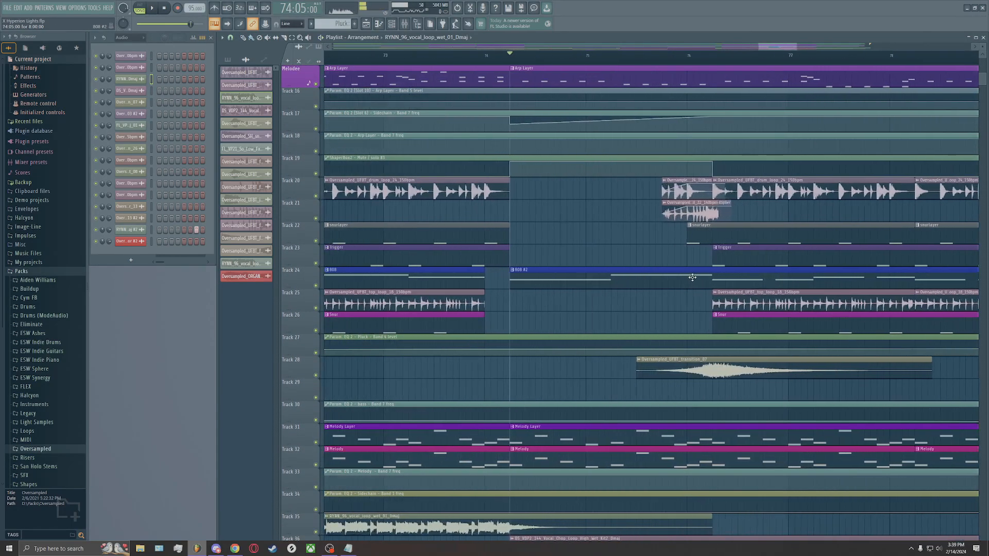
left_click(662, 60)
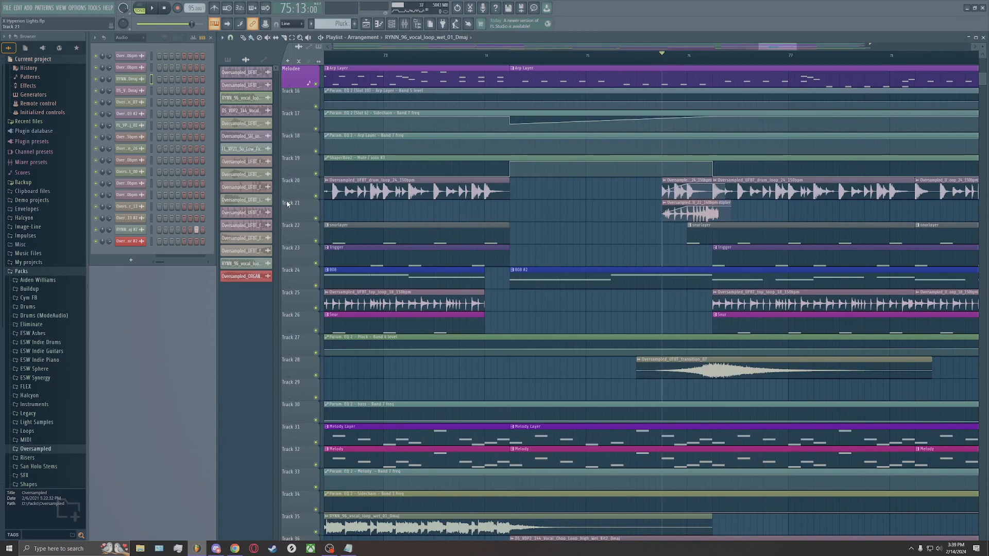
right_click(315, 195)
left_click(316, 219)
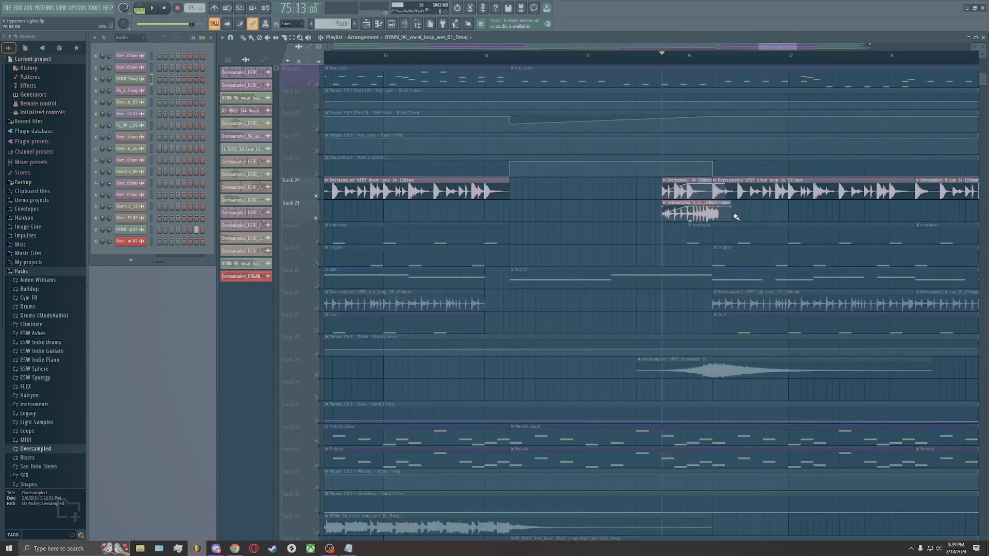
Listen to the soloed drum loop and drum fill clips from 75:13
scroll(728, 217, "up", 3)
key("space")
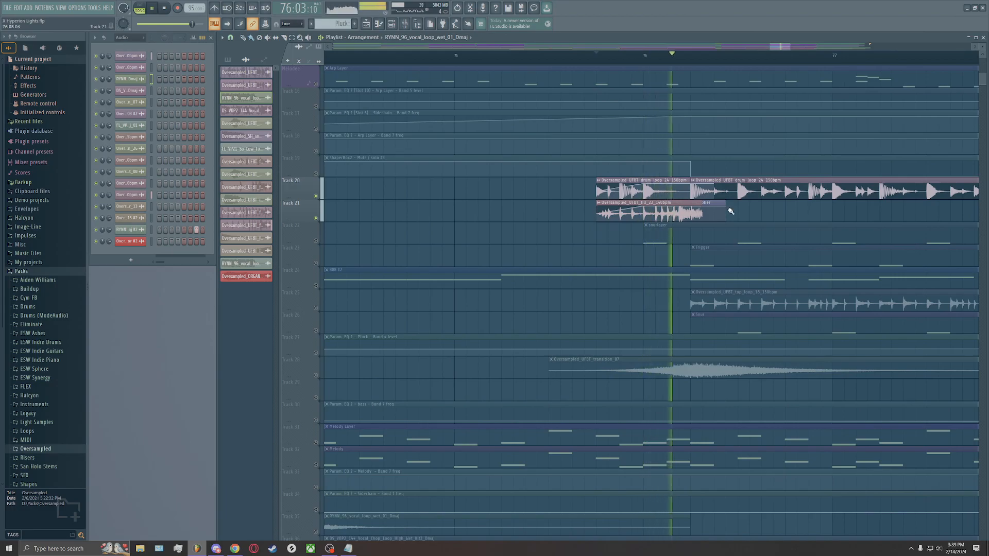
key("space")
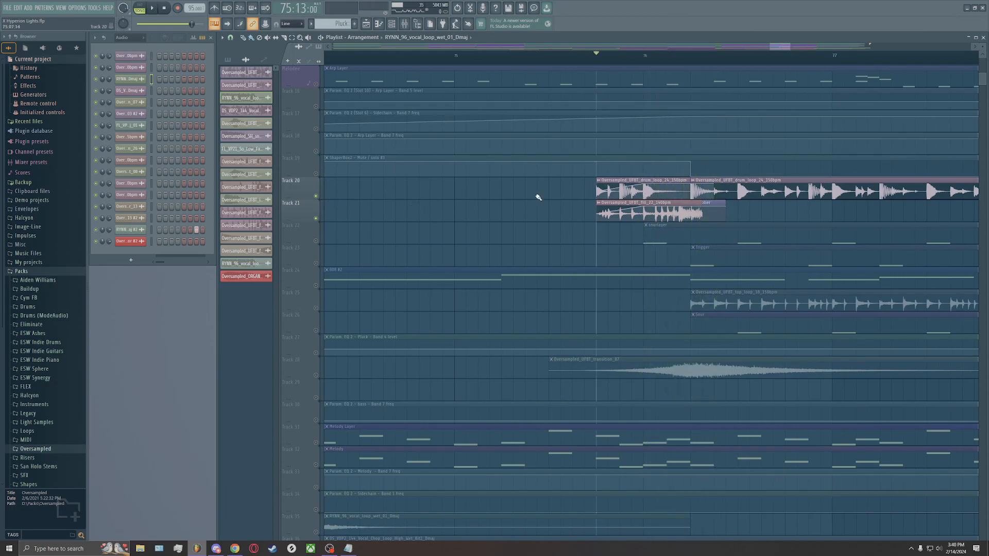
Clear the track soloing so every playlist track is heard, and play the arrangement from 75:13
key("space")
scroll(614, 265, "down", 10)
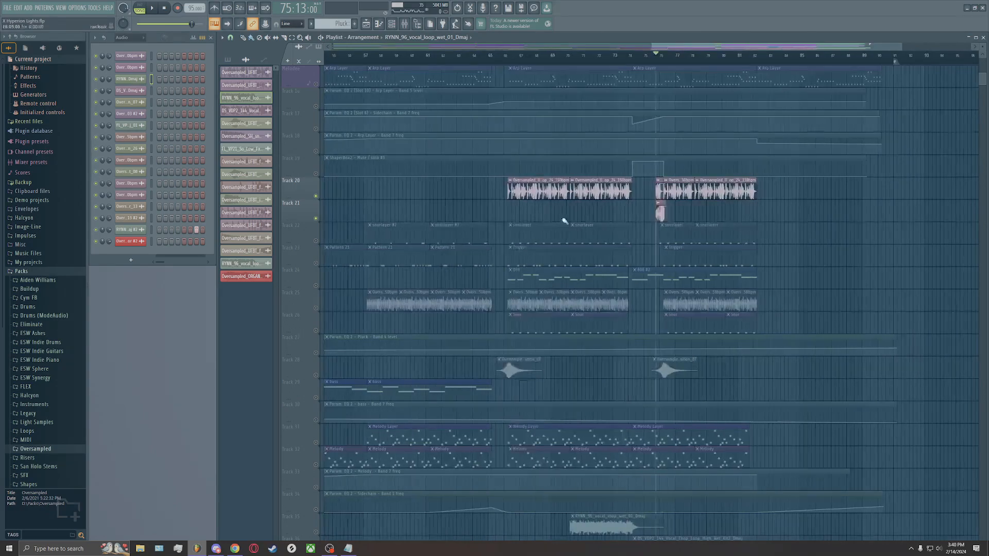
right_click(318, 174)
key("space")
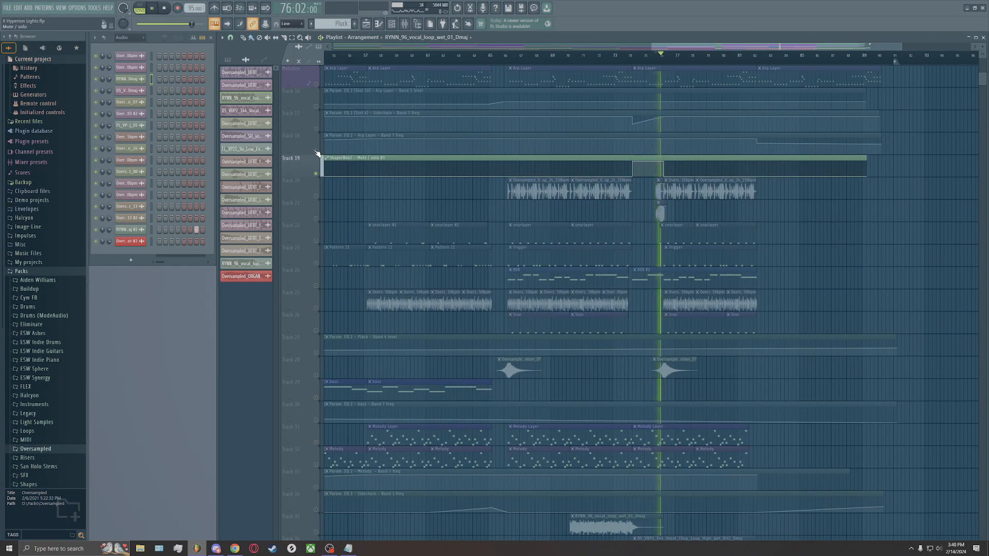
right_click(318, 173)
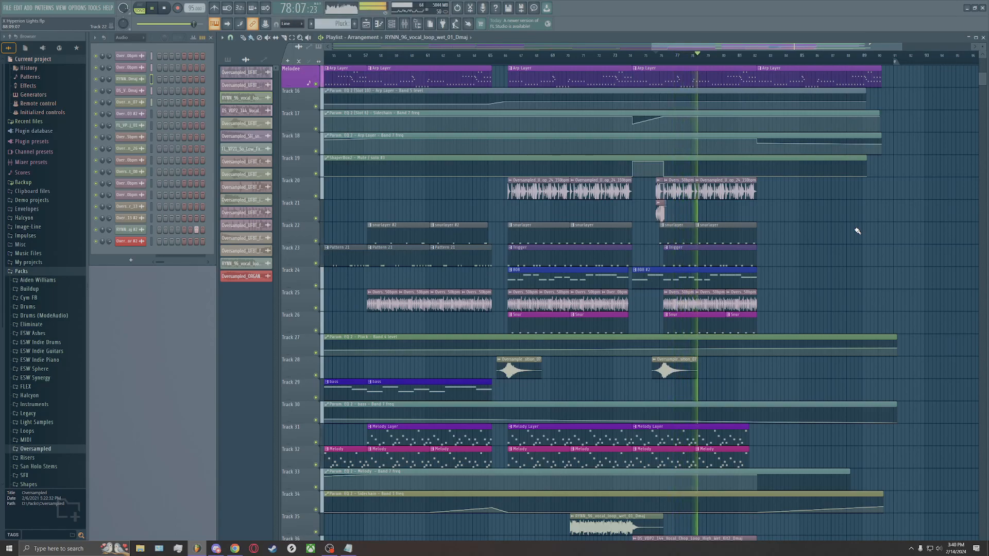
Listen through the last chorus into the outro past 90:05 while examining the melody, vocal, drum and automation tracks
scroll(845, 237, "down", 5)
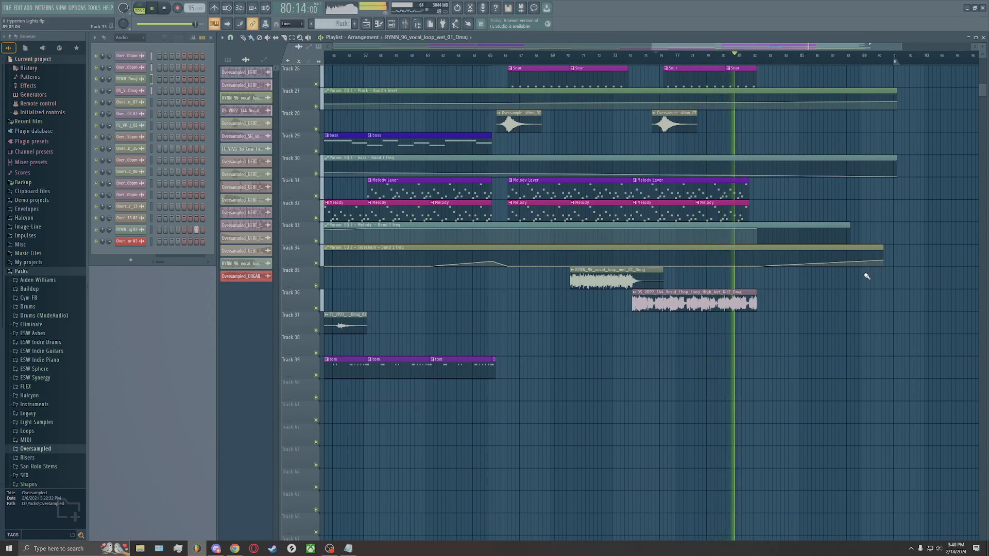
scroll(875, 288, "up", 4)
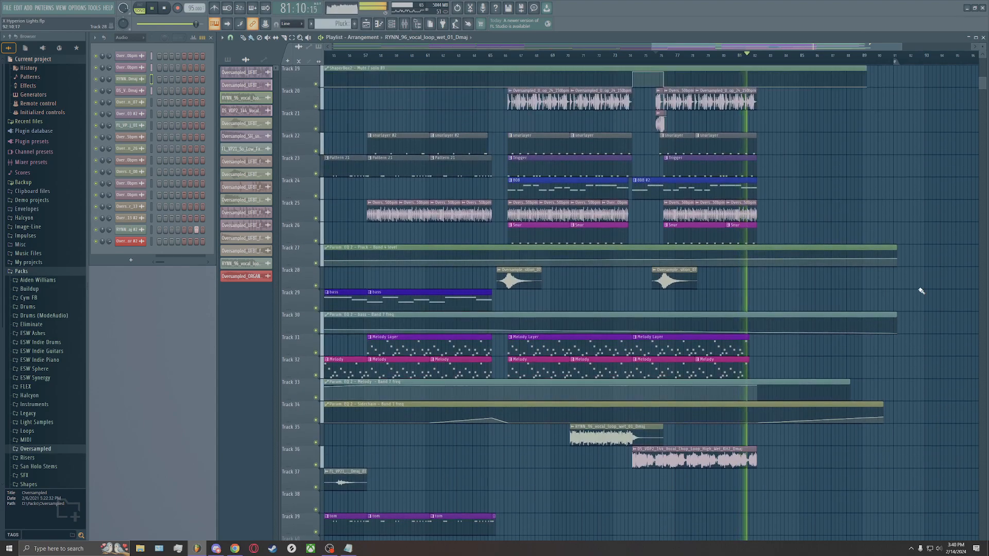
scroll(931, 291, "up", 3)
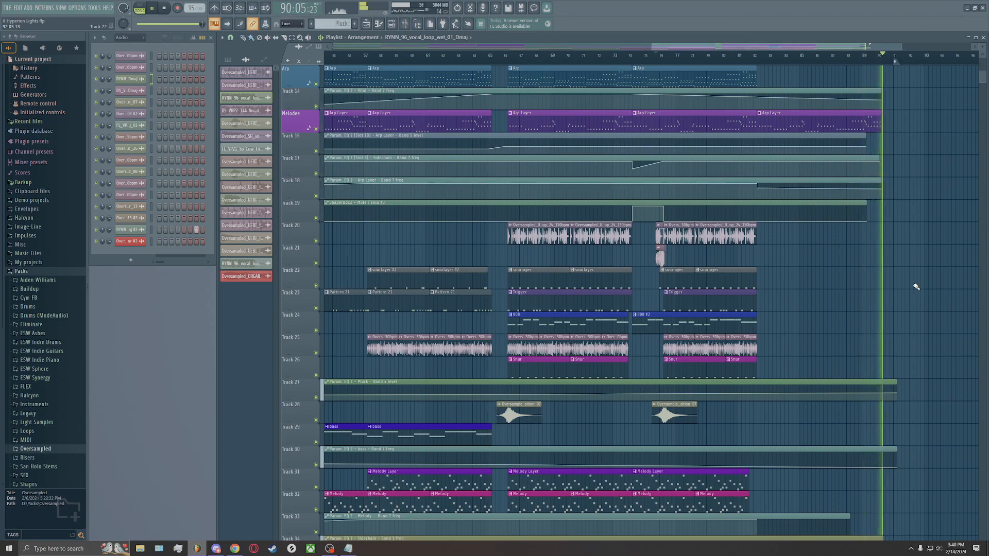
key("space")
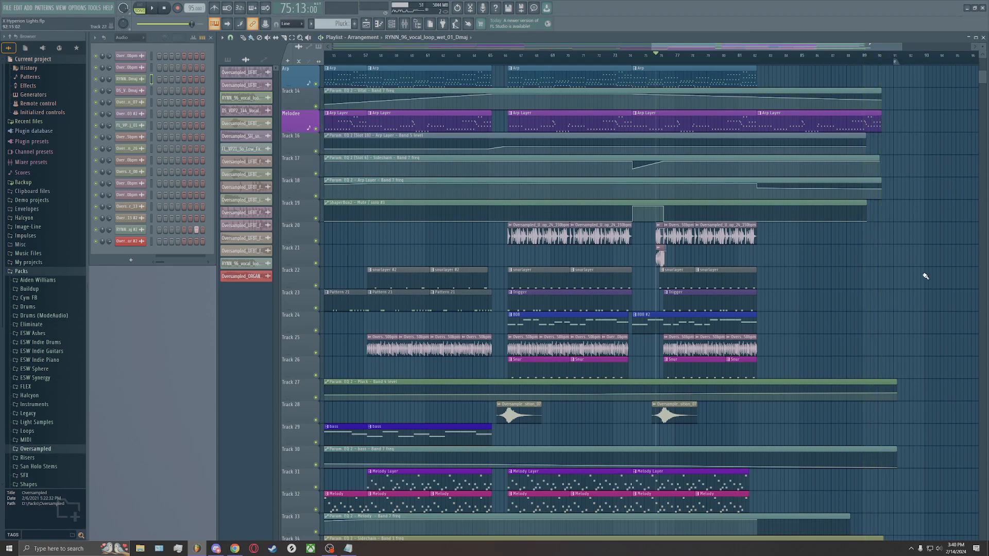
Listen to the outro's opening from 82:05 and its ending from 88:09
scroll(926, 276, "up", 3)
scroll(928, 280, "up", 10)
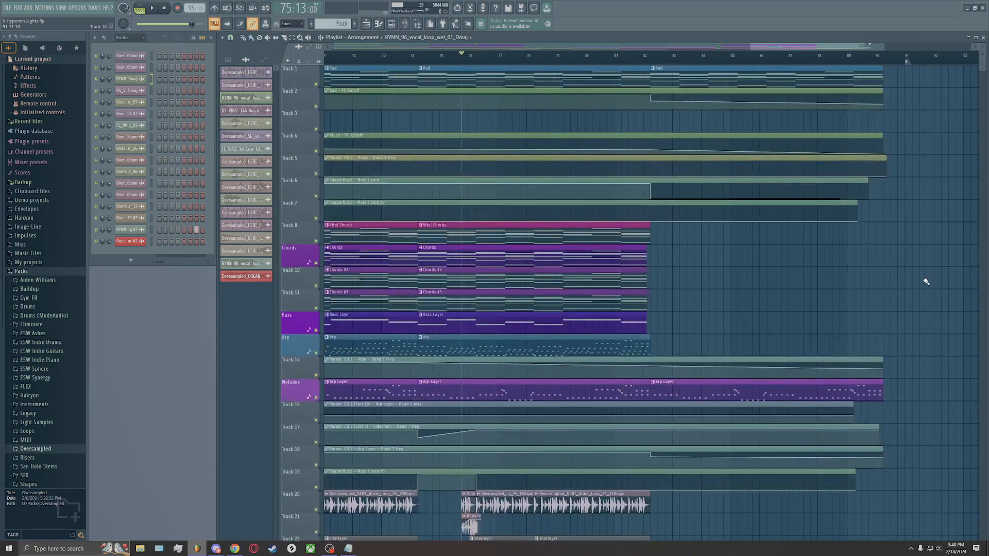
left_click(651, 55)
key("space")
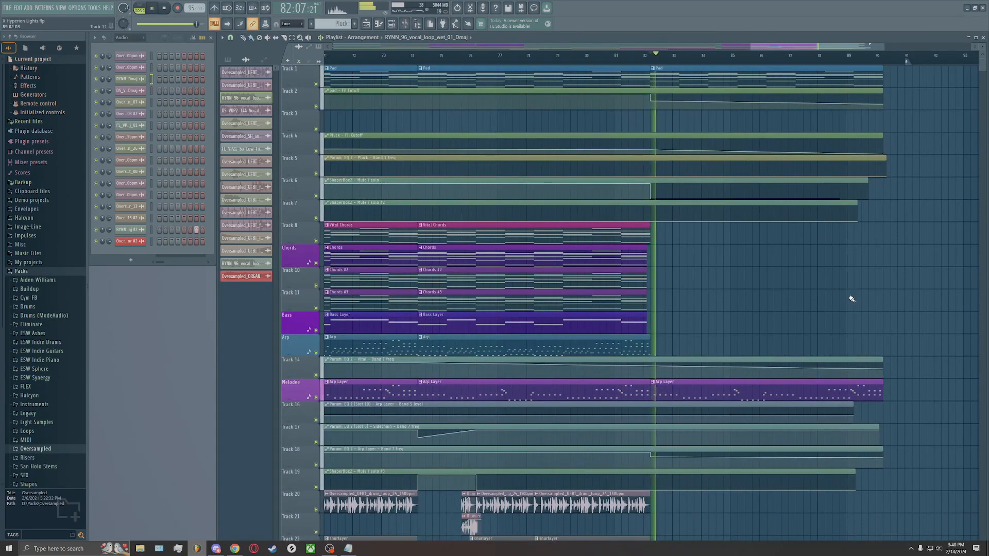
key("space")
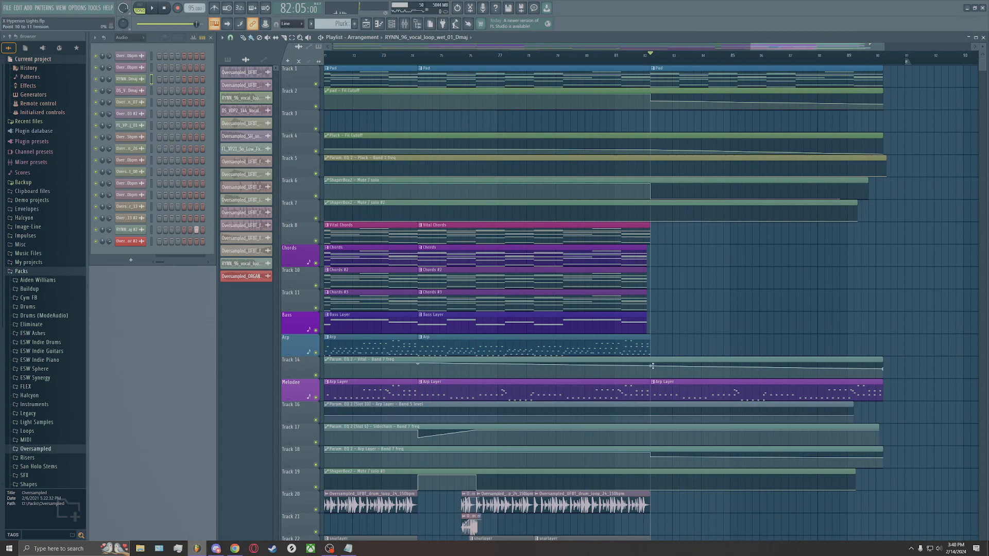
left_click(832, 55)
key("space")
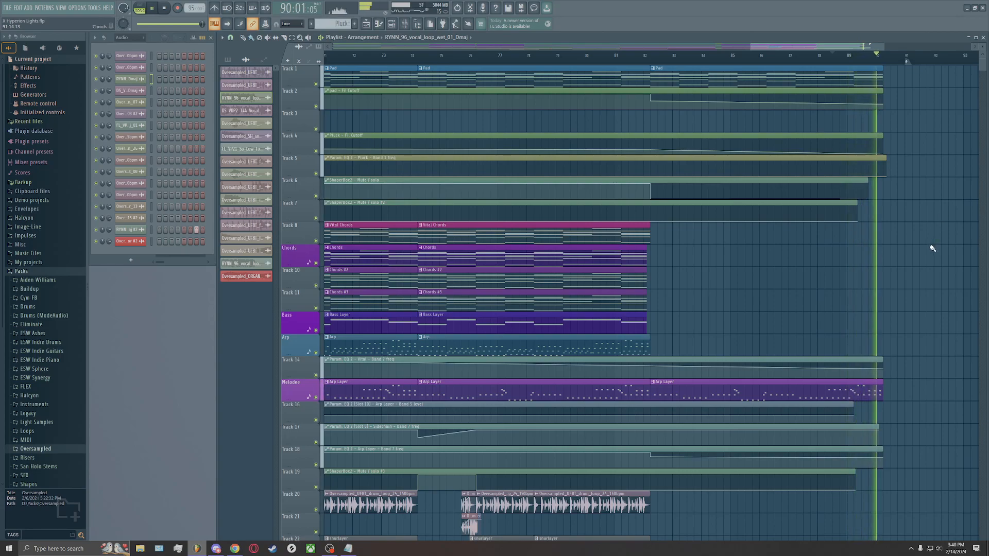
key("space")
Reduce the playlist track heights and look over the complete arrangement from the pad tracks down to track 39
scroll(931, 248, "down", 3)
scroll(931, 248, "down", 2)
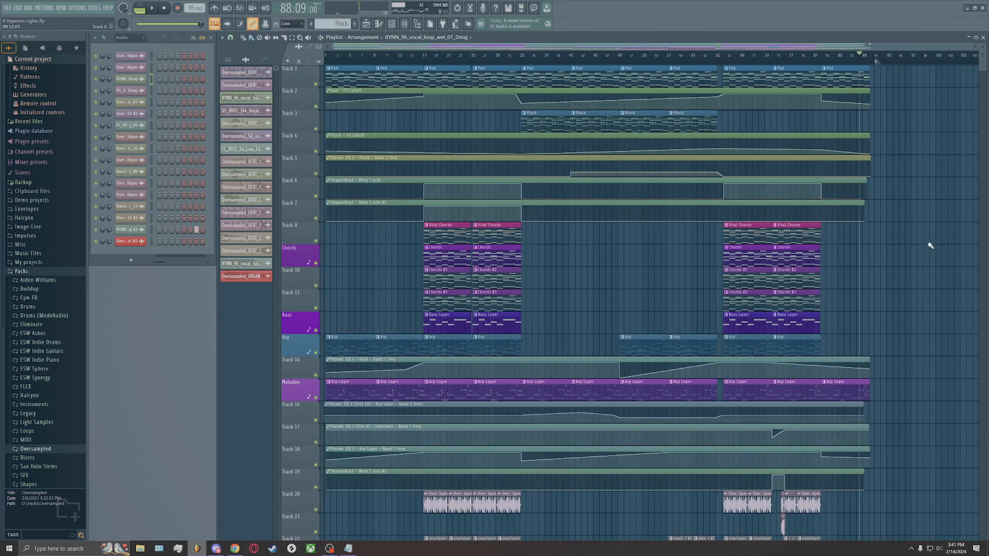
scroll(930, 245, "down", 6)
left_click_drag(985, 44, 981, 62)
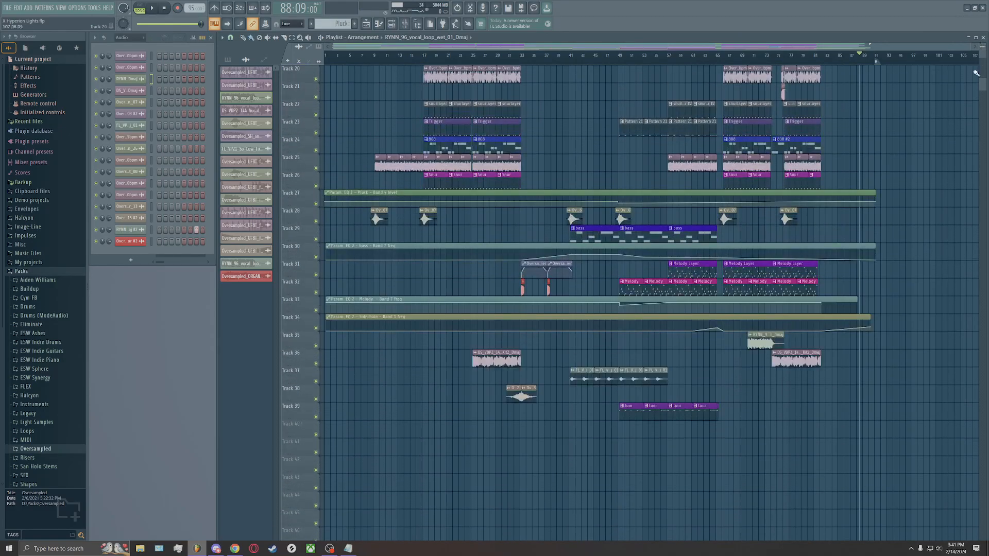
scroll(945, 213, "up", 6)
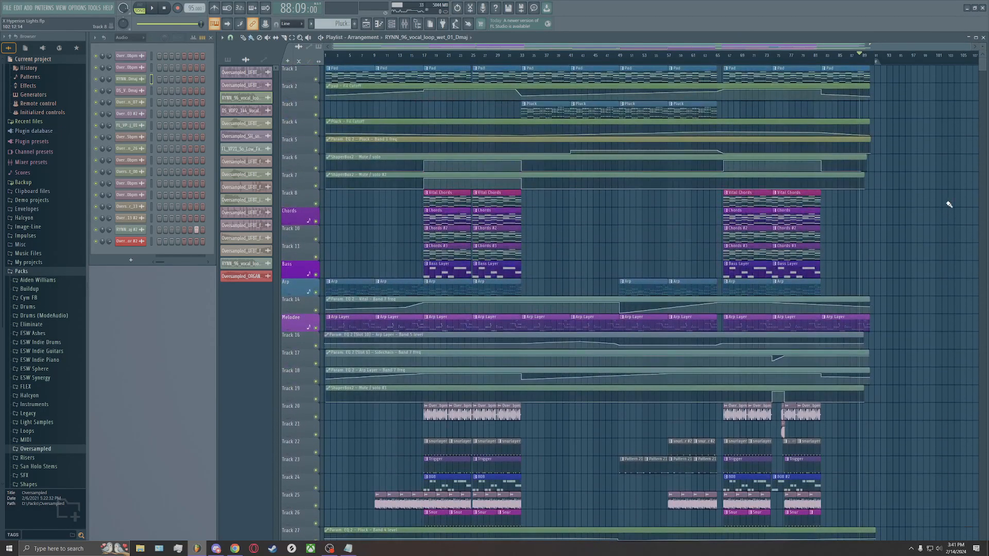
Filter the channel rack to the Unsorted group and select all of its channels
left_click(405, 24)
left_click_drag(601, 178, 579, 190)
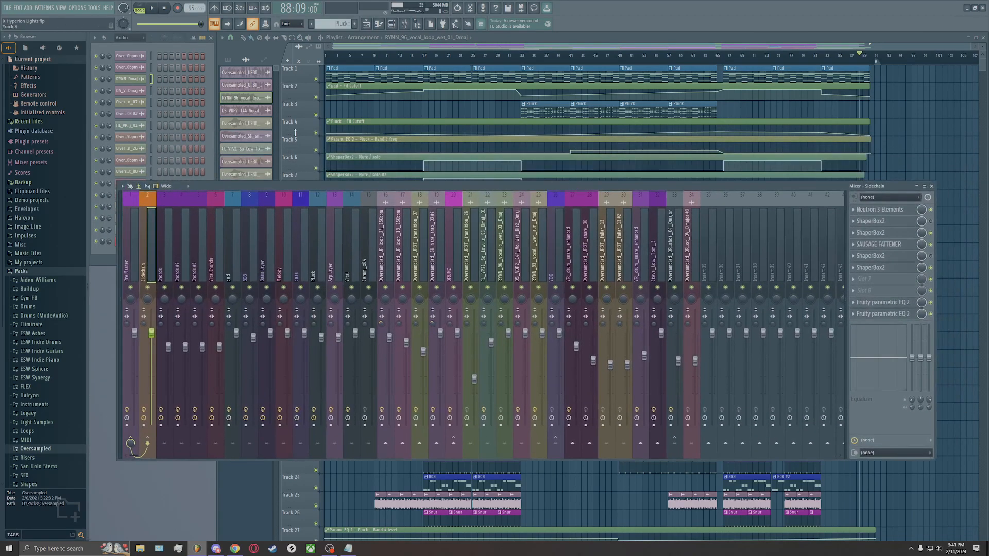
left_click(136, 39)
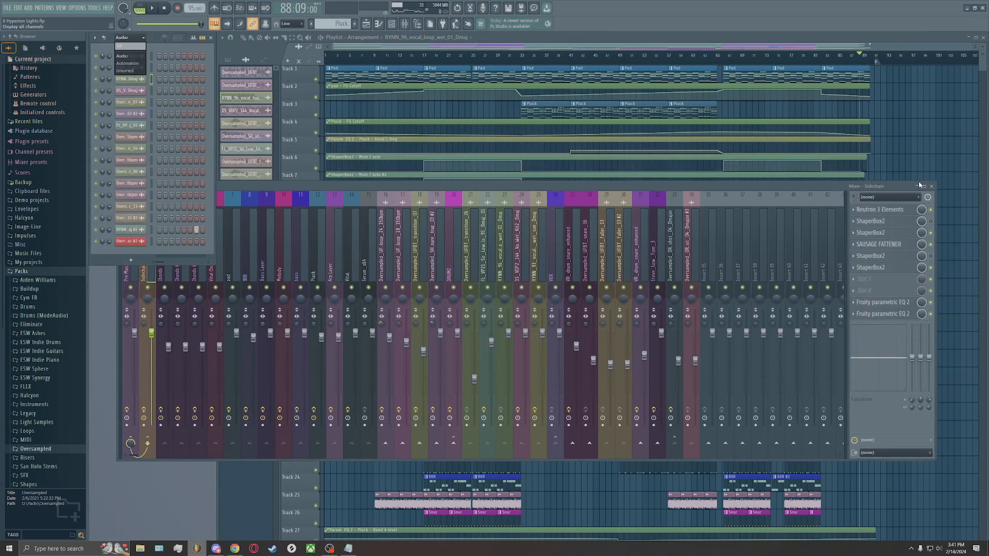
left_click(932, 187)
left_click(129, 38)
left_click(131, 71)
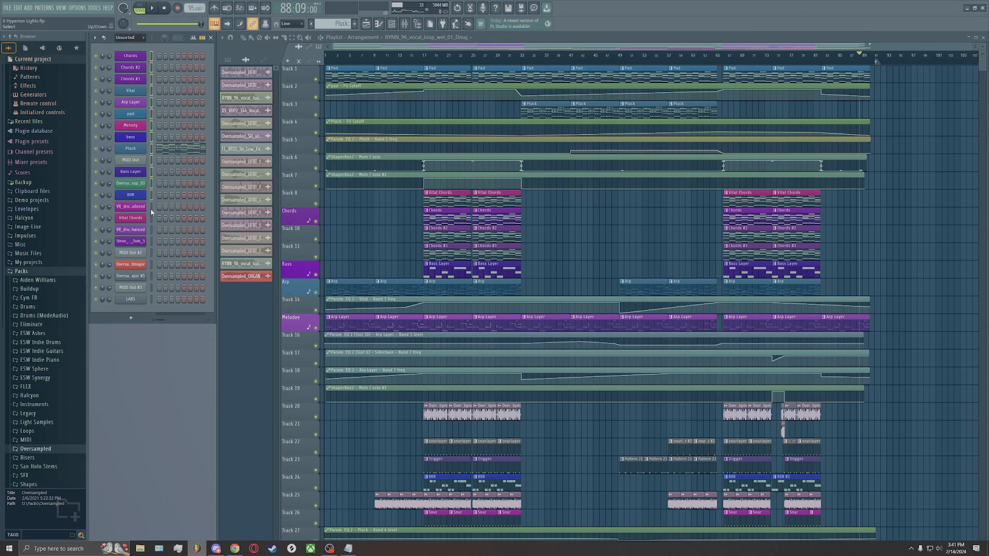
Route the selected channels to consecutive mixer tracks starting from insert 37
left_click(404, 24)
scroll(574, 254, "down", 3)
scroll(572, 252, "down", 3)
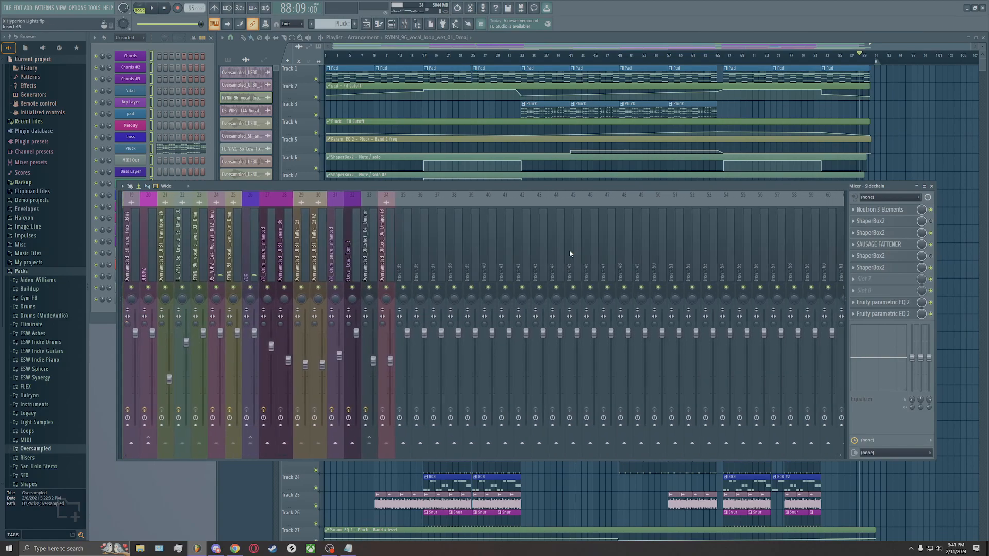
left_click(434, 271)
right_click(436, 272)
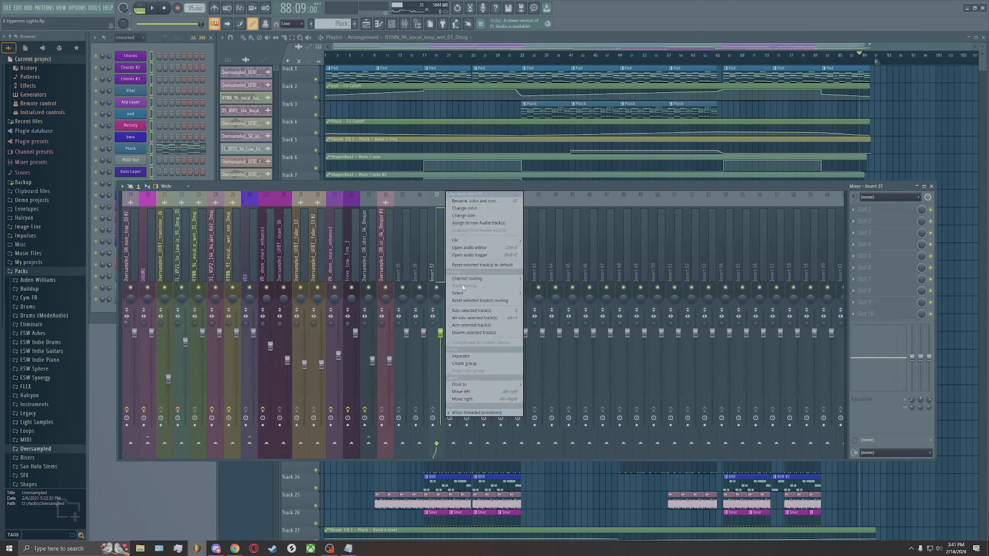
mouse_move(469, 281)
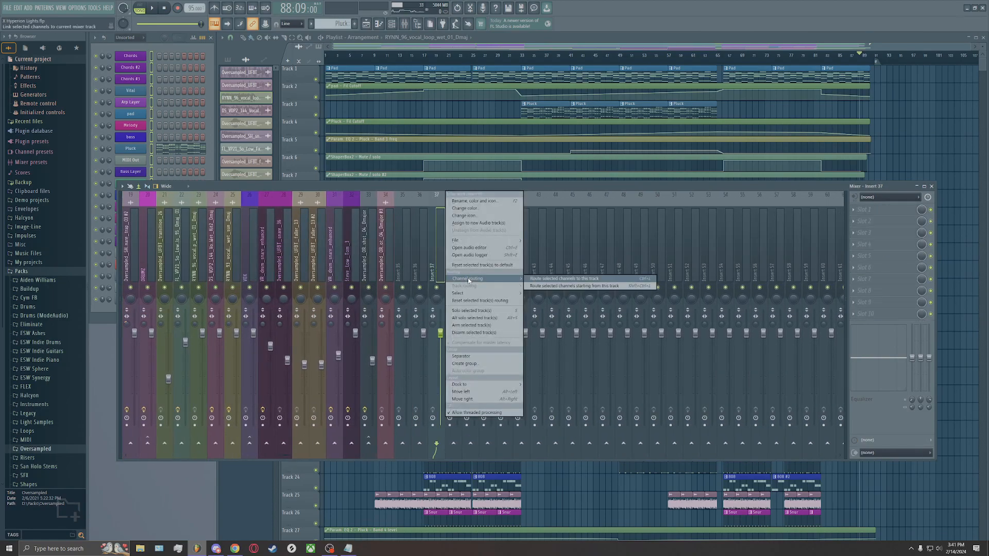
left_click(548, 286)
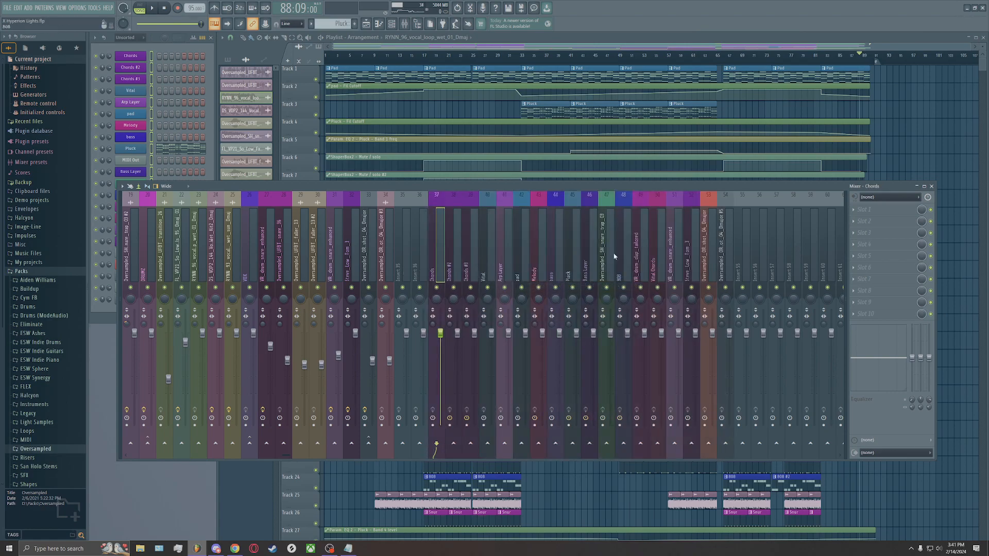
Examine the effects and output routing of the chord, pad, 808, bass layer, arp layer, drum and VOX mixer tracks
scroll(481, 258, "up", 6)
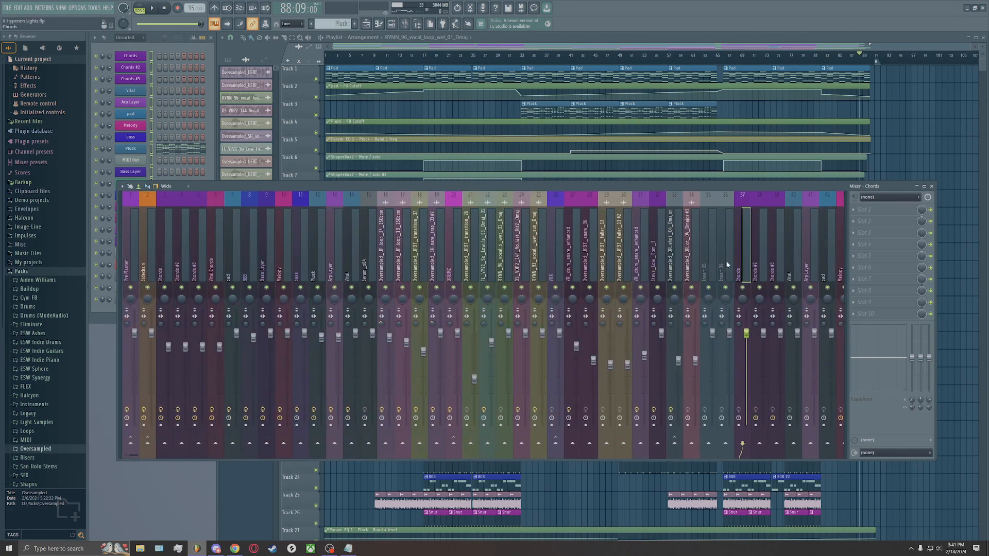
left_click(216, 261)
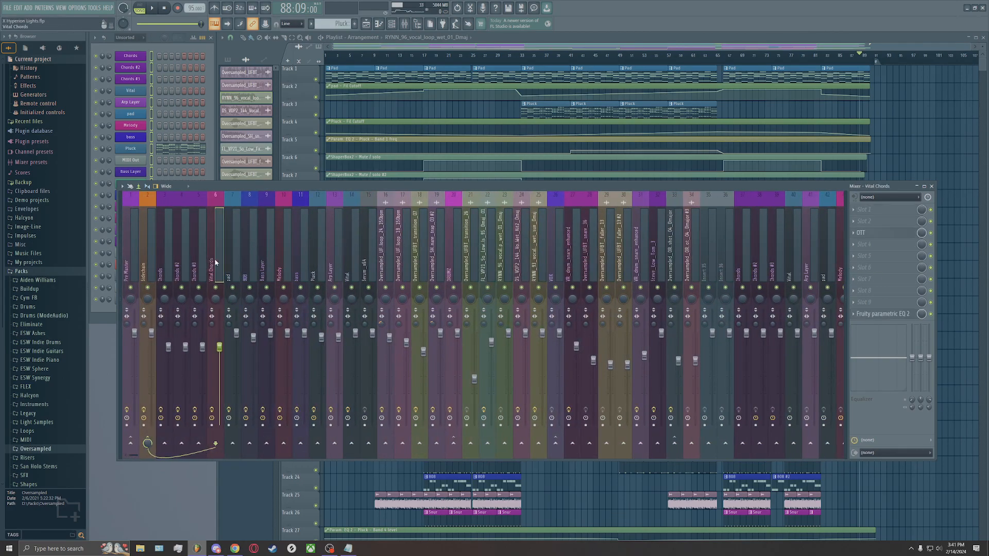
left_click(163, 267)
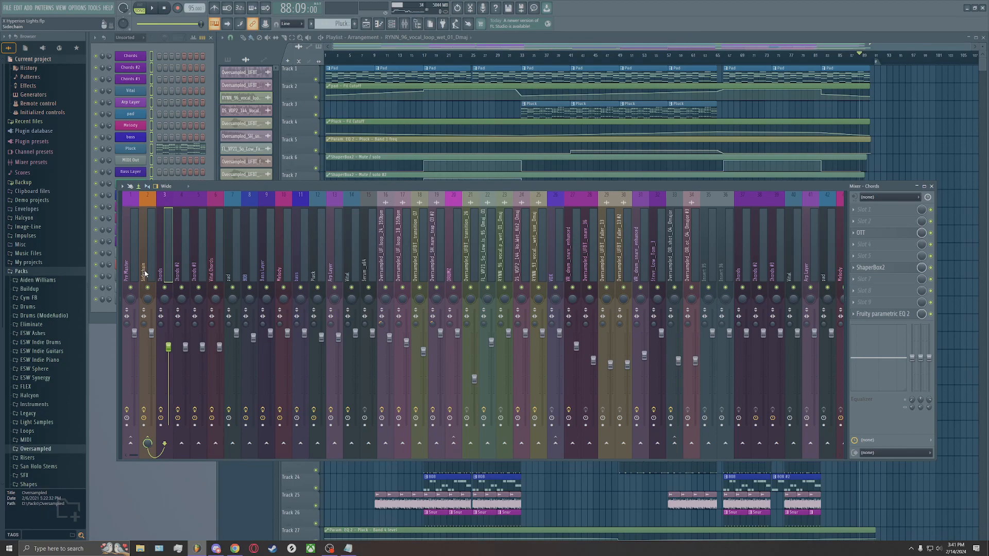
left_click(181, 262)
left_click(198, 262)
left_click(216, 262)
left_click(233, 262)
left_click(248, 264)
left_click(268, 261)
left_click(330, 268)
left_click(453, 263)
left_click(554, 264)
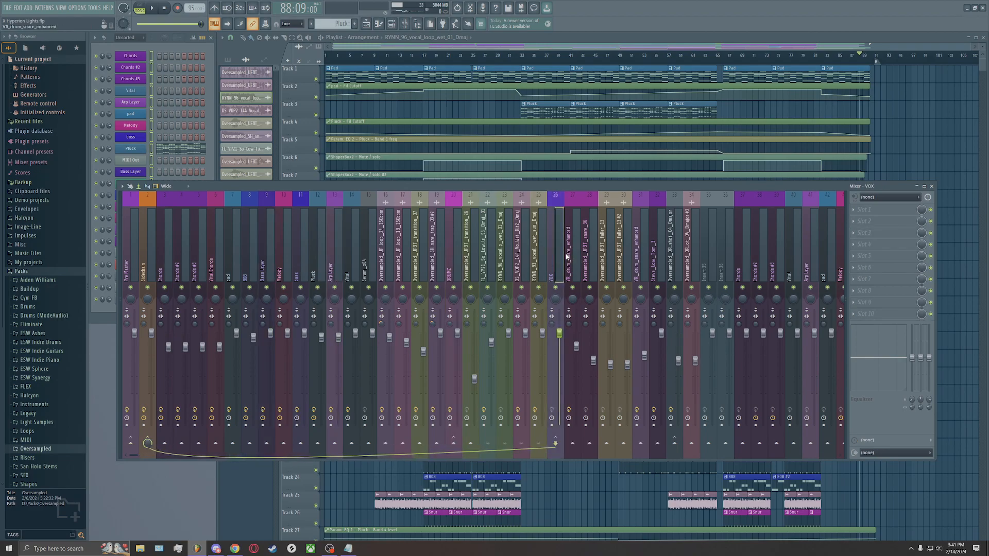
Check the routing of the sample tracks and newly assigned channel tracks in the mixer against the VOX track
left_click(626, 260)
left_click(674, 262)
left_click(711, 264)
left_click(763, 268)
left_click(805, 269)
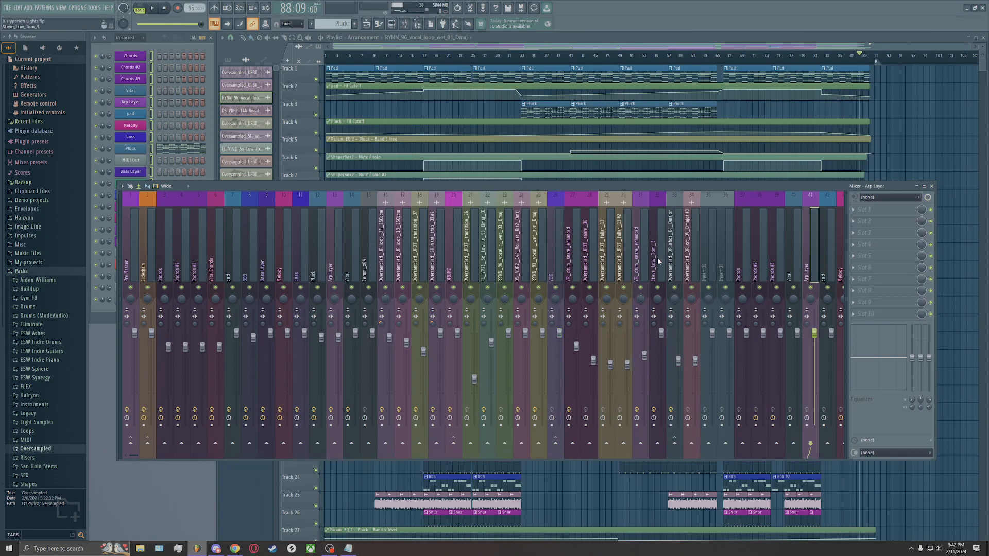
scroll(657, 258, "down", 5)
scroll(658, 258, "up", 5)
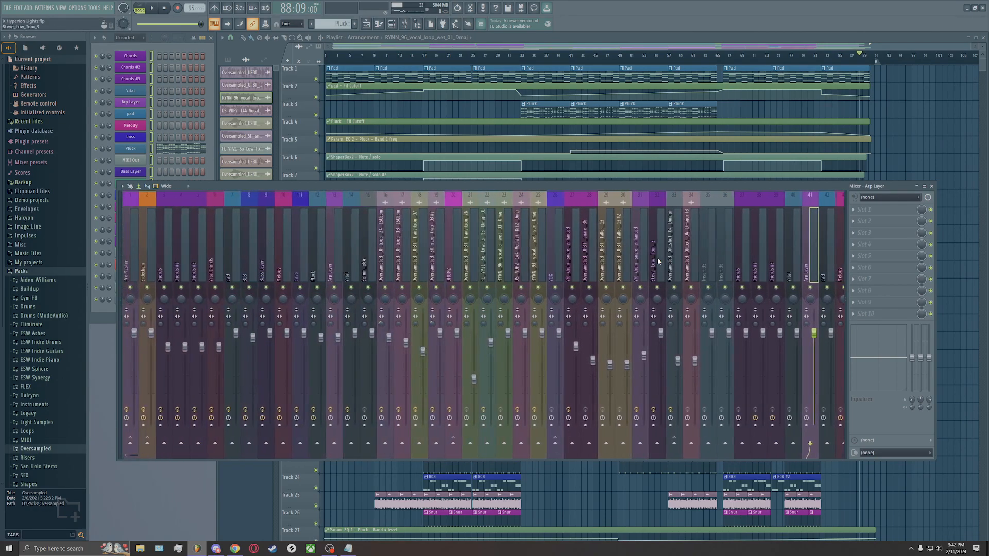
left_click(553, 263)
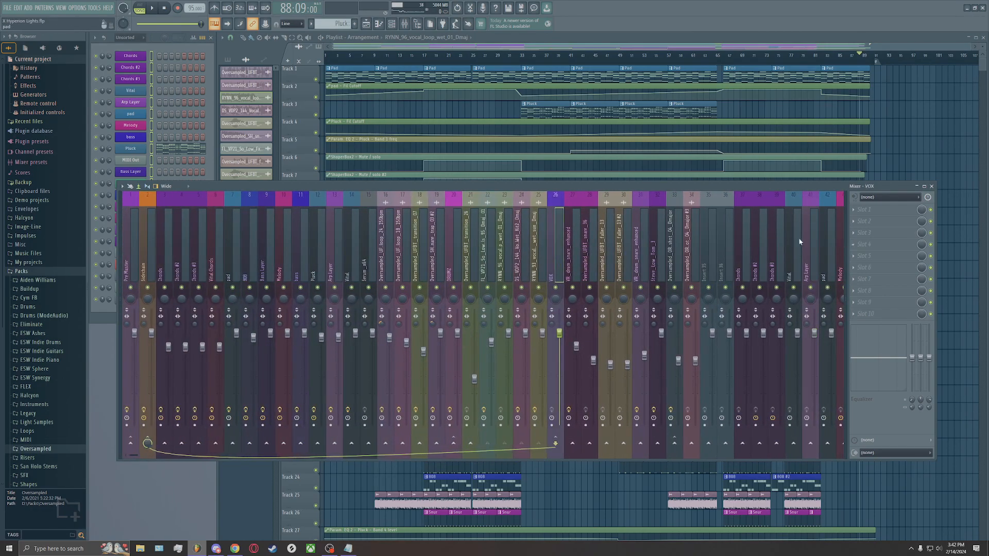
Inspect the Neutron 3 Elements compressor on the Sidechain mixer track and browse its compressor presets, including Mix Bus Glue
left_click(165, 259)
left_click(147, 262)
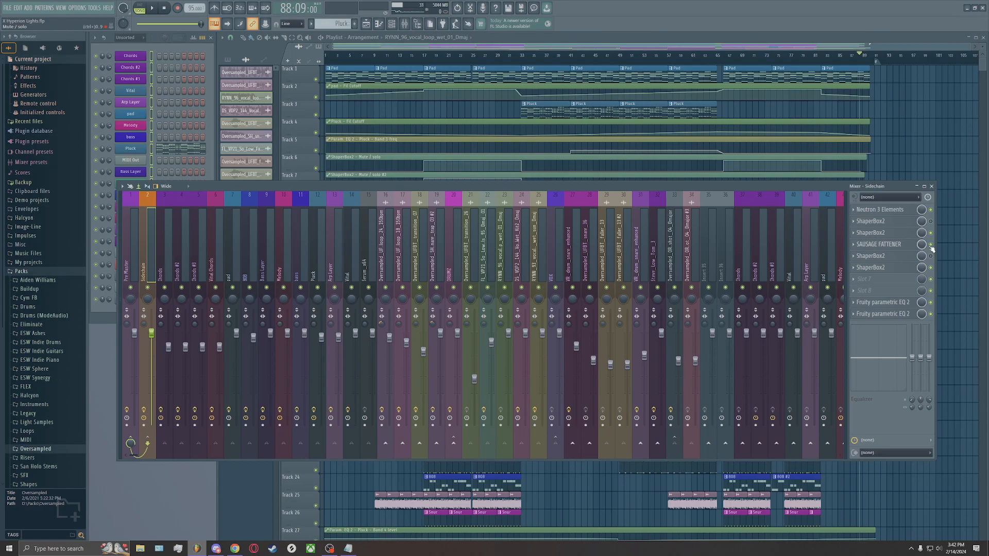
left_click(869, 210)
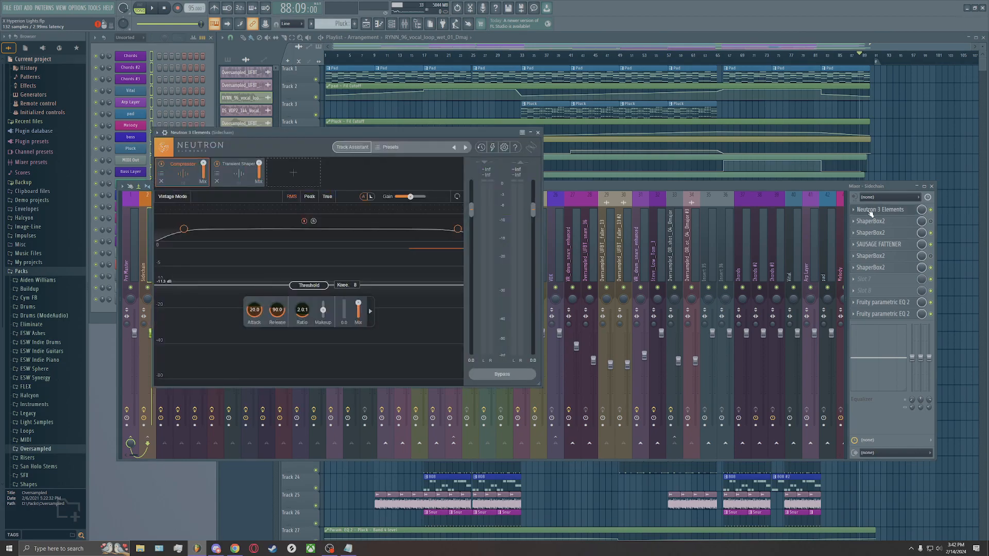
left_click(161, 175)
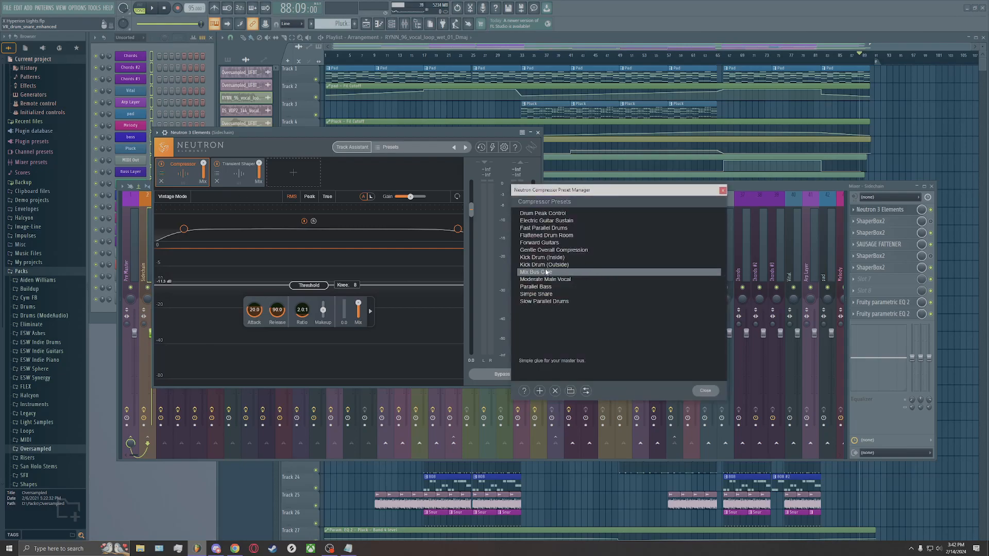
left_click(724, 191)
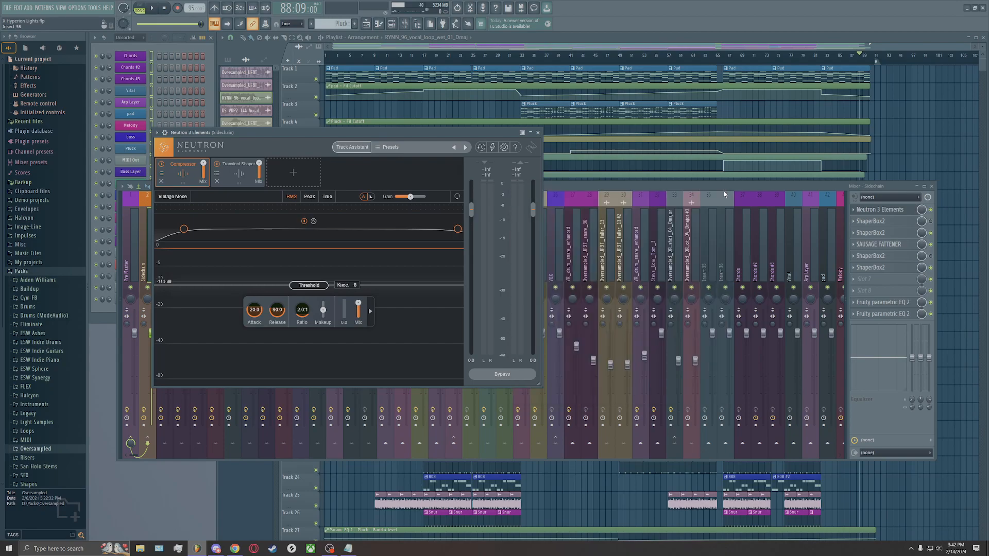
left_click(538, 133)
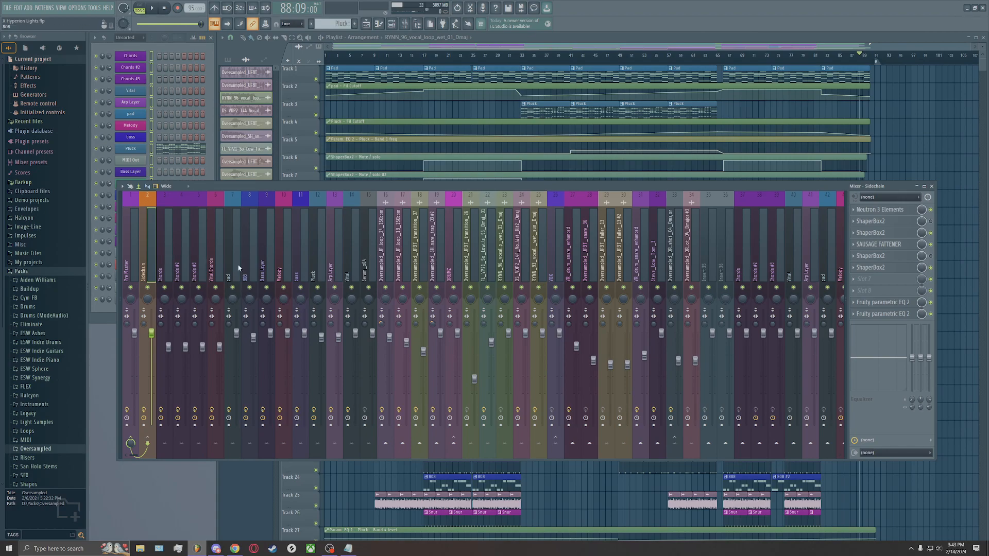
Compare the effect chains of the Melody, Arp Layer, Bass Layer, Vital Chords, 808 and bass mixer tracks
left_click(283, 261)
left_click(336, 260)
left_click(264, 260)
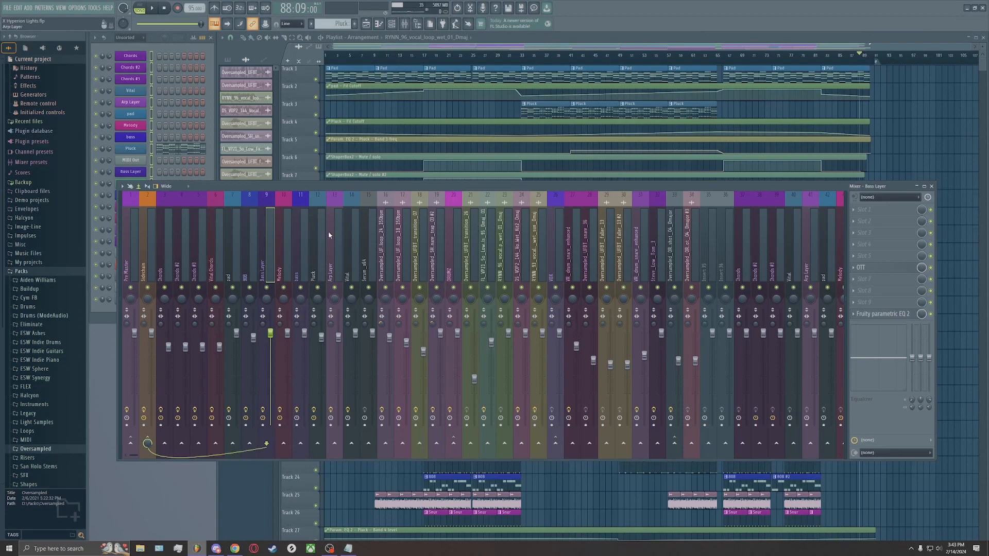
left_click(215, 248)
left_click(252, 256)
left_click(300, 257)
left_click(332, 256)
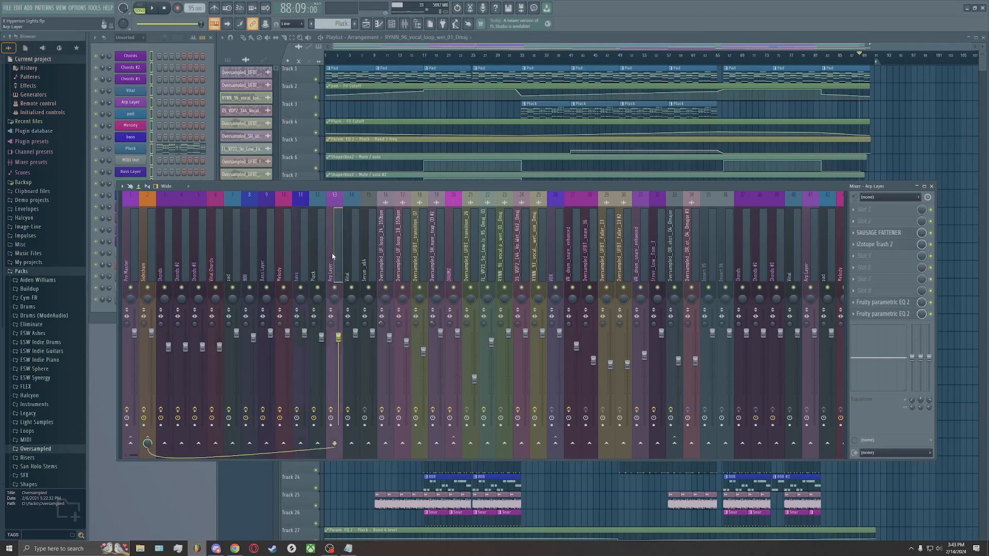
Examine the effects and output routing of the Oversampled transition and loop sample tracks in the mixer
left_click(365, 257)
left_click(383, 257)
left_click(417, 256)
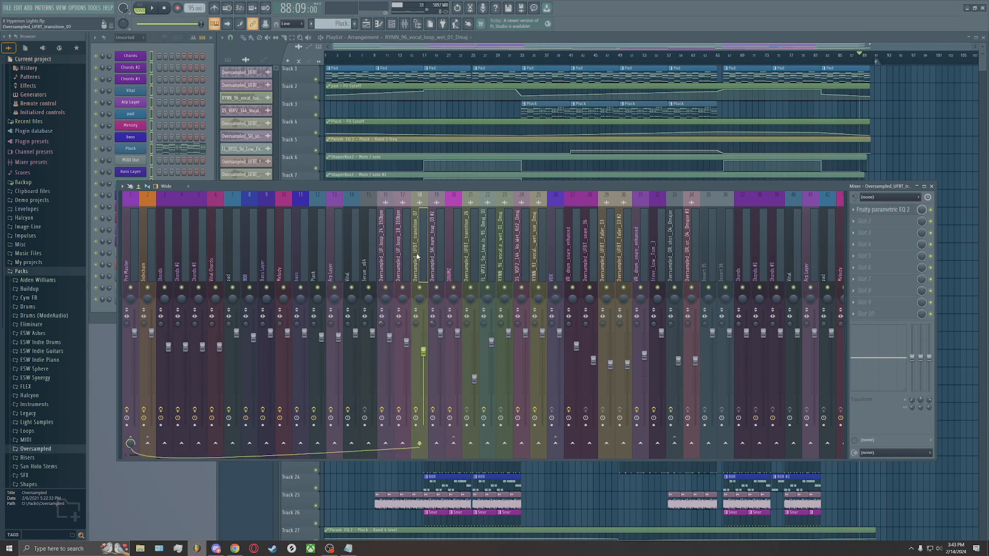
left_click(393, 262)
left_click(402, 262)
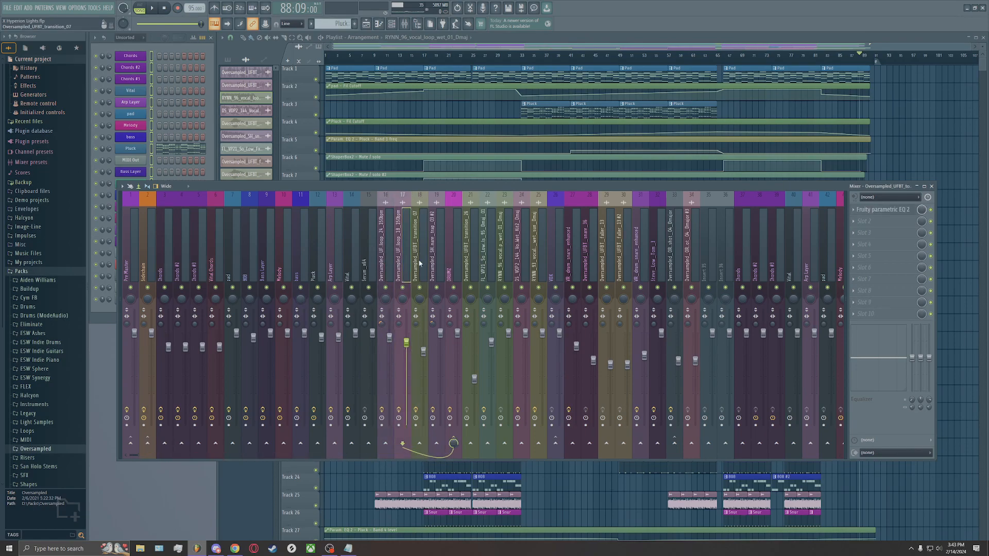
left_click(389, 264)
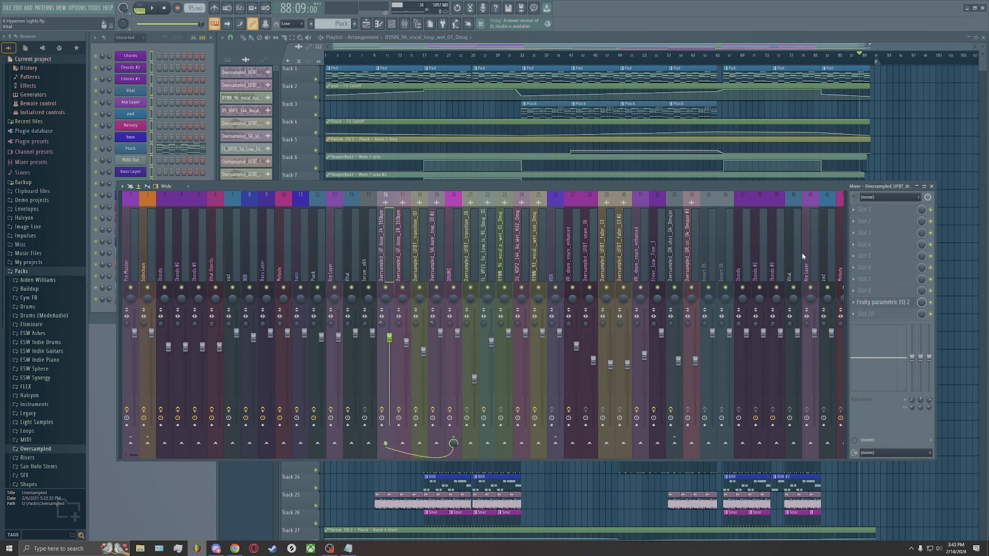
Compare the effect chain on the Melody mixer track with the one on the Sidechain track
left_click(280, 268)
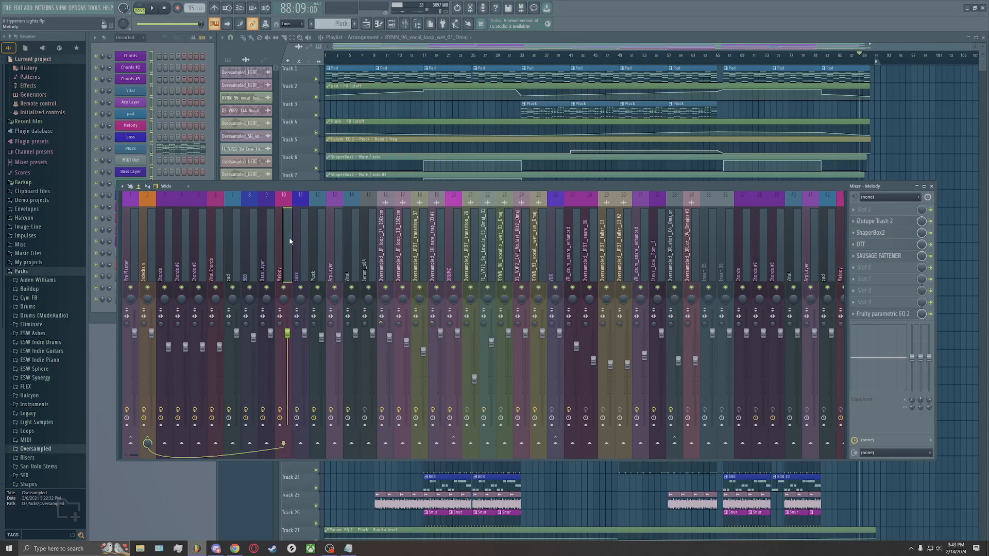
right_click(286, 291)
scroll(525, 242, "down", 3)
scroll(525, 242, "up", 3)
left_click(148, 247)
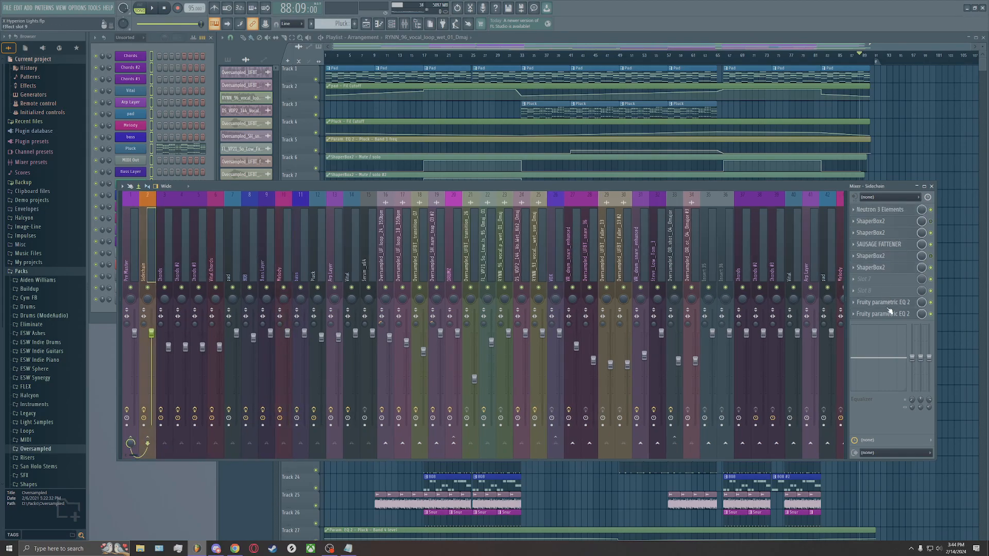
left_click(133, 260)
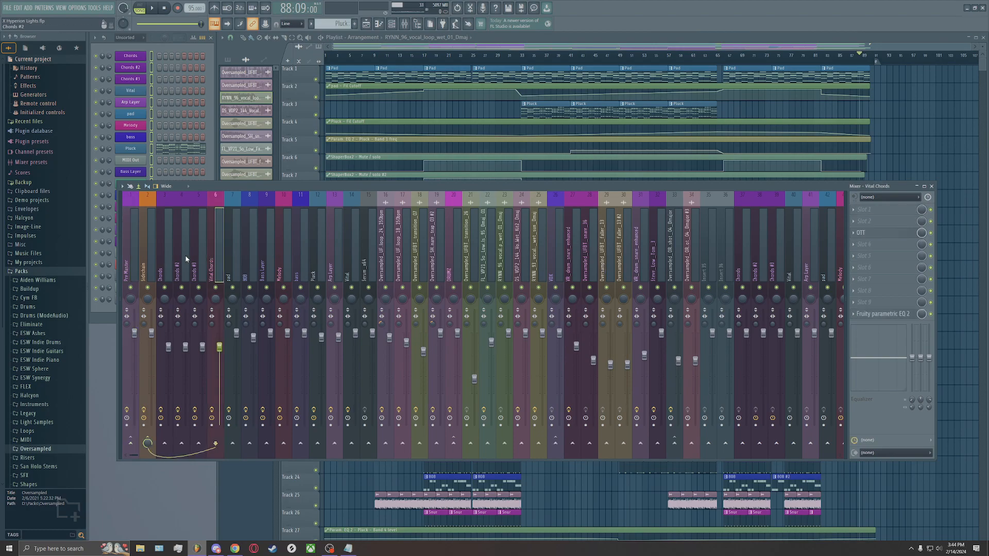
Inspect the Fruity parametric EQ 2 curves on the Chords and Vital Chords tracks and check the other chord tracks' effects
left_click(165, 247)
left_click(868, 313)
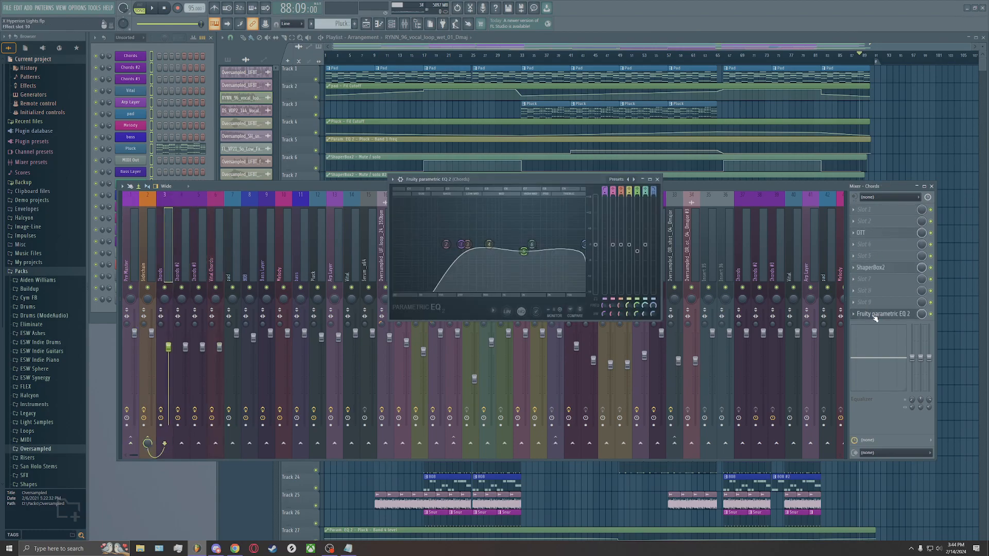
left_click(658, 180)
left_click(181, 275)
left_click(199, 272)
left_click(214, 267)
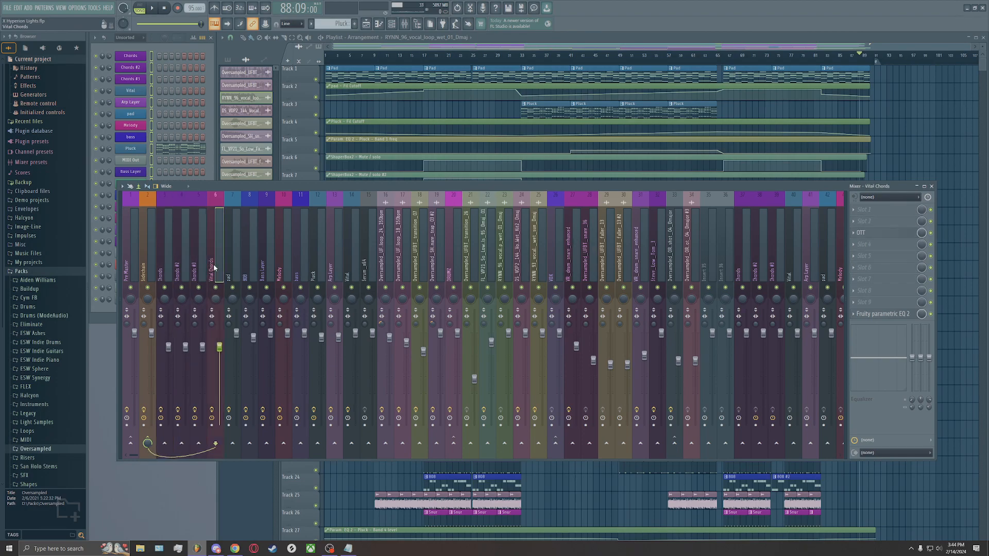
left_click(883, 314)
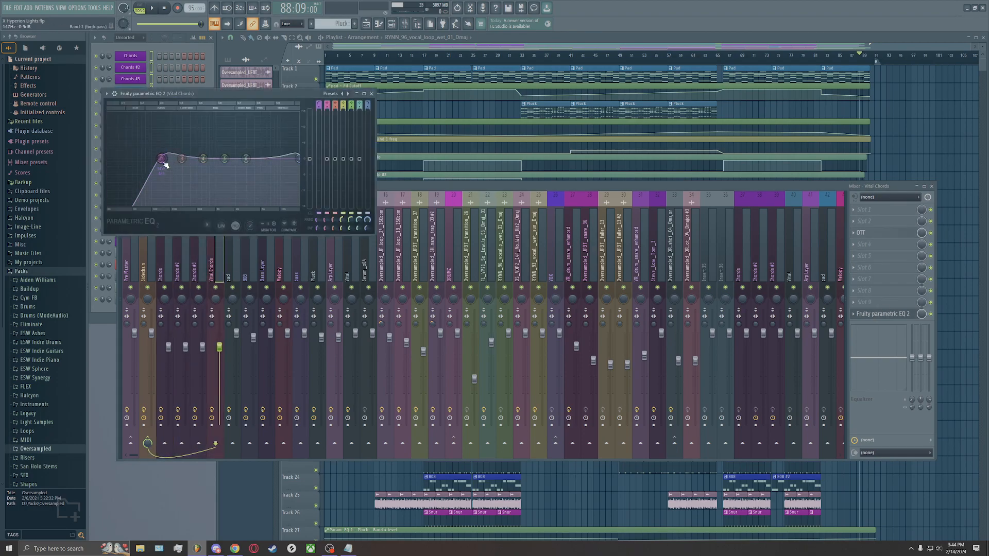
left_click(371, 93)
Inspect the Fruity parametric EQ 2 curves on the Pluck and 808 mixer tracks
left_click(363, 248)
left_click(335, 257)
left_click(320, 257)
left_click(883, 314)
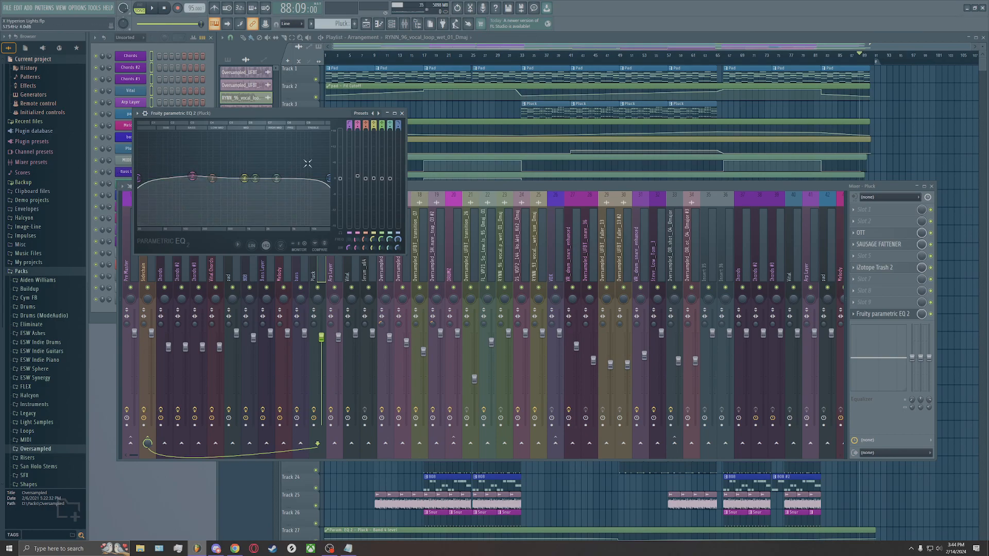
left_click(401, 114)
left_click(253, 258)
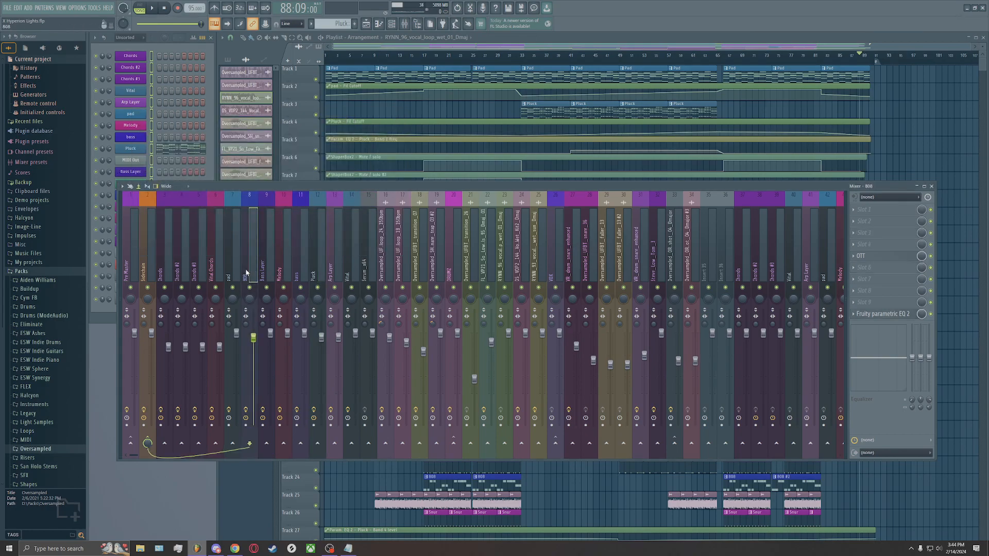
left_click(884, 314)
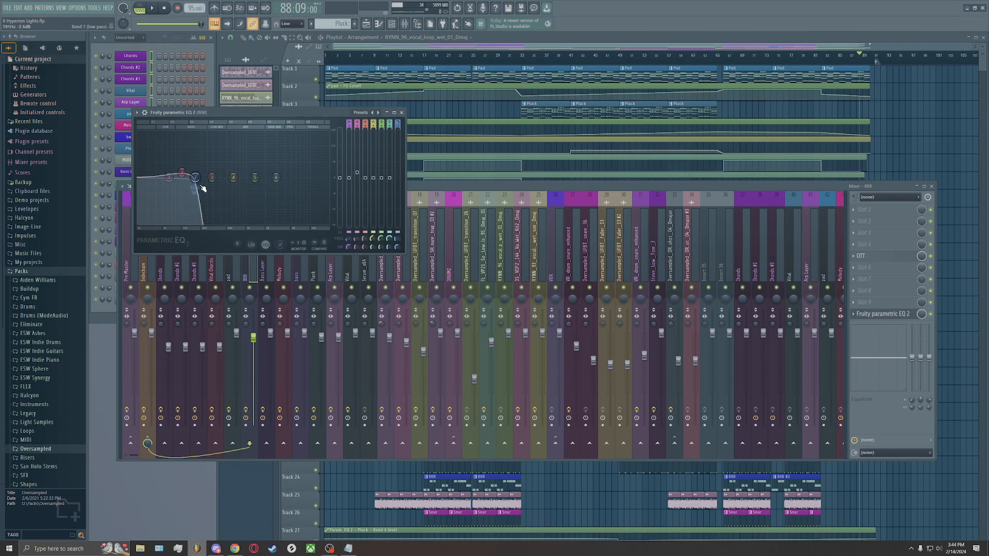
left_click(401, 112)
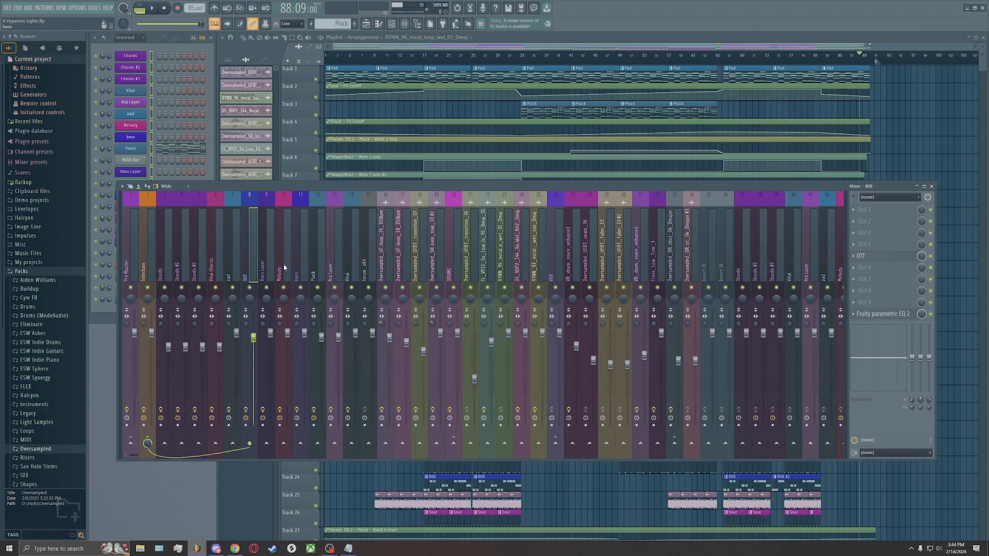
Check the Sidechain track's effects and the Melody track's routing into it
left_click(146, 262)
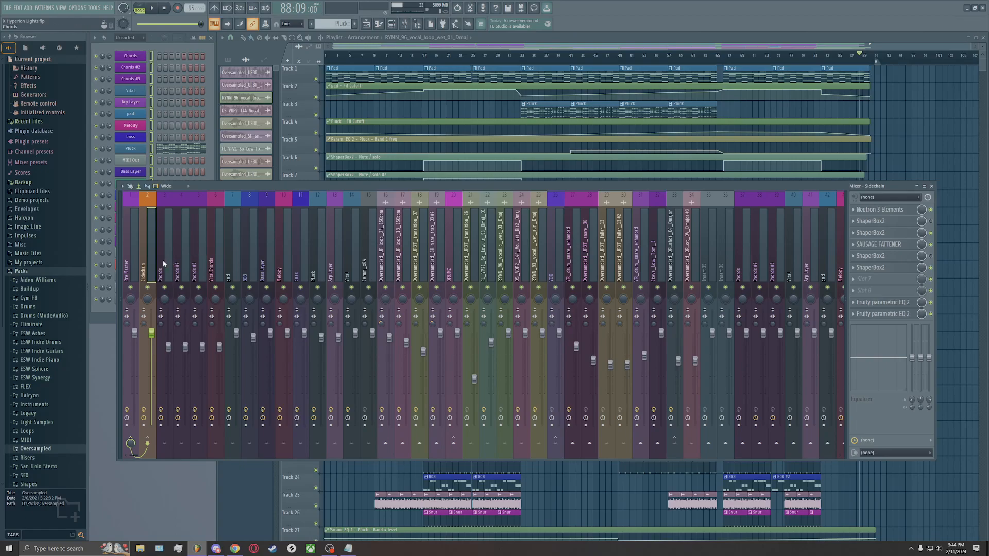
left_click(274, 268)
left_click(283, 263)
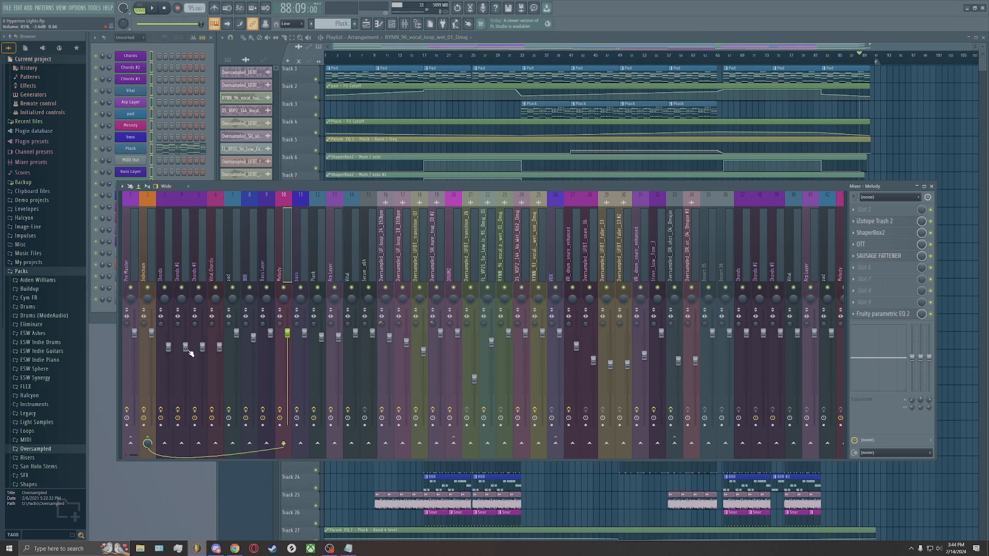
Inspect the Fresh Air and Neutron 3 Elements compressor settings on the Pre Master mixer track
left_click(130, 266)
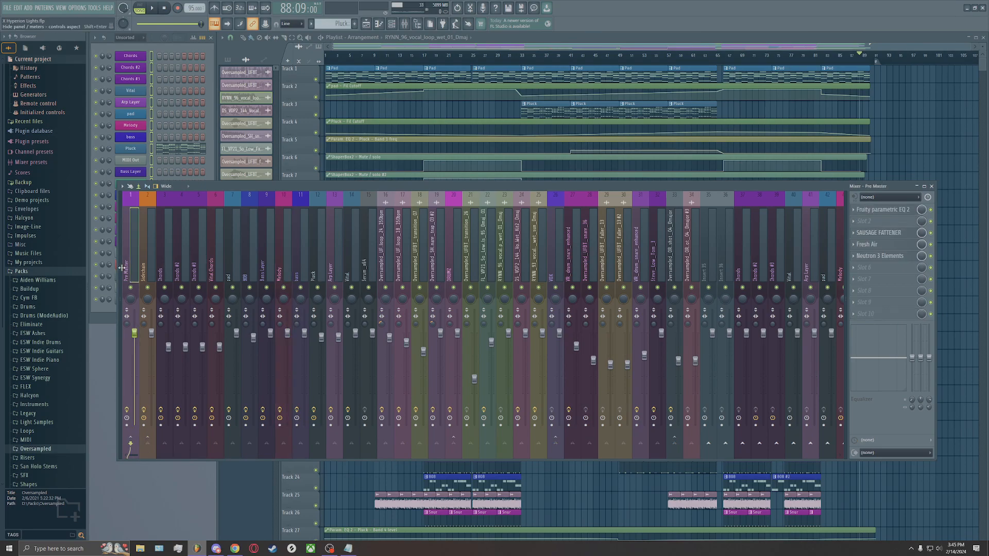
left_click_drag(122, 268, 157, 267)
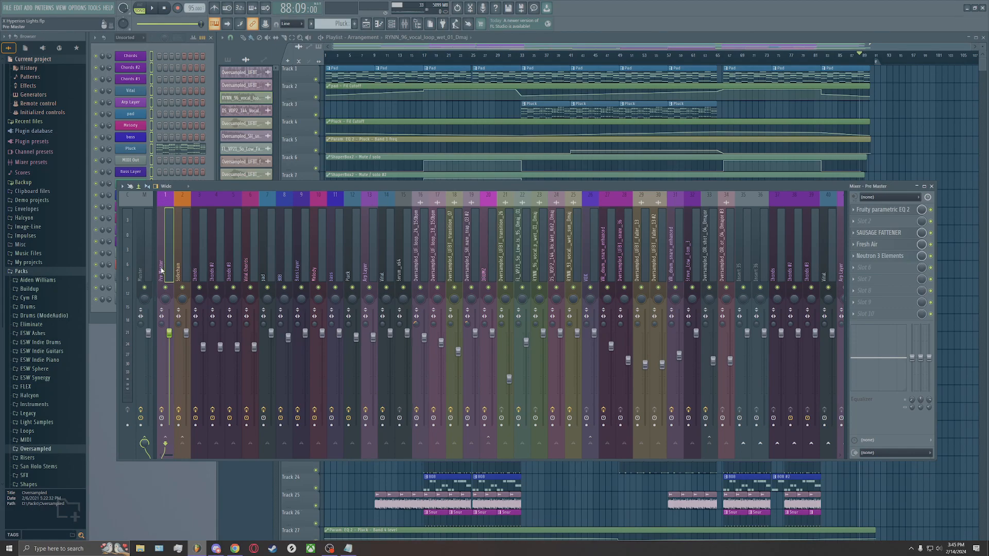
left_click(876, 247)
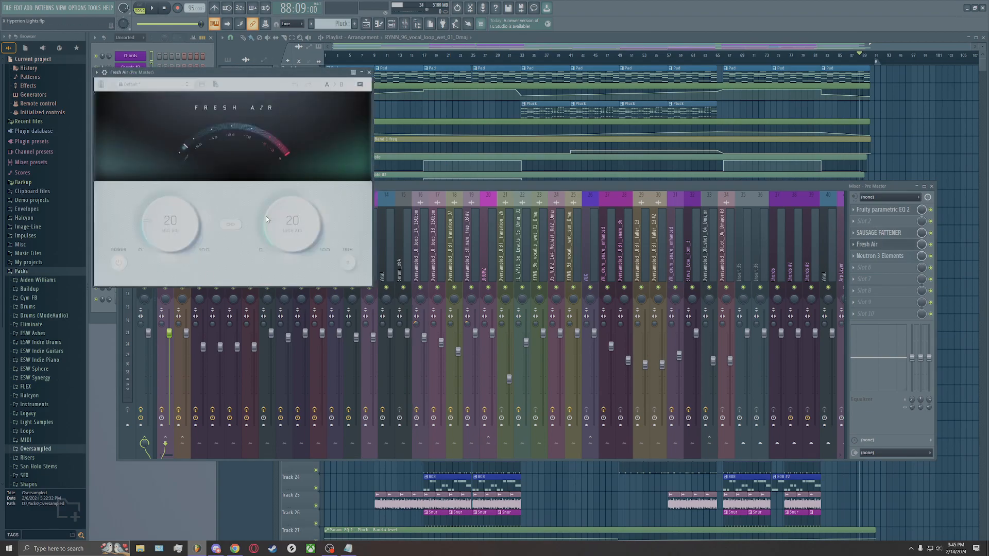
scroll(170, 224, "up", 1)
scroll(278, 227, "up", 3)
left_click(876, 244)
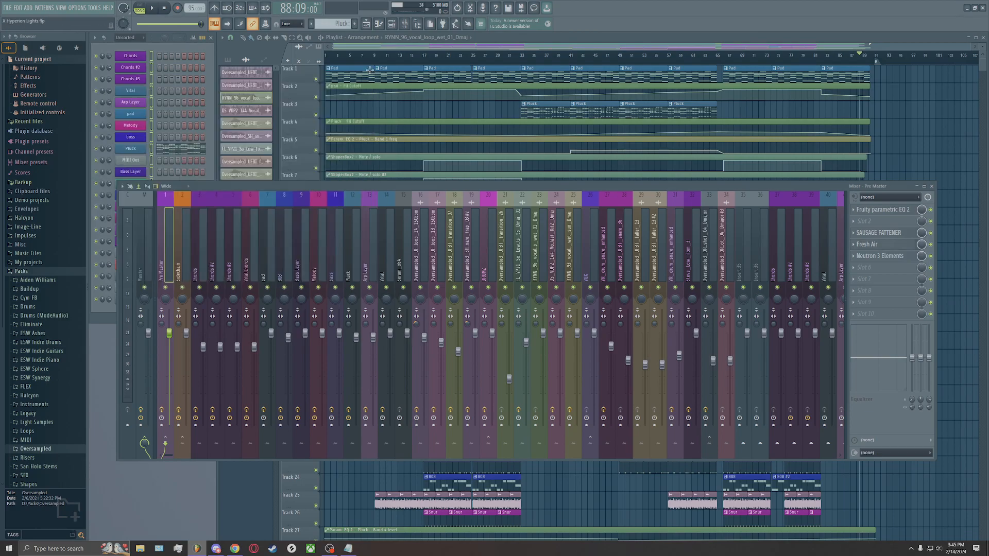
left_click(883, 255)
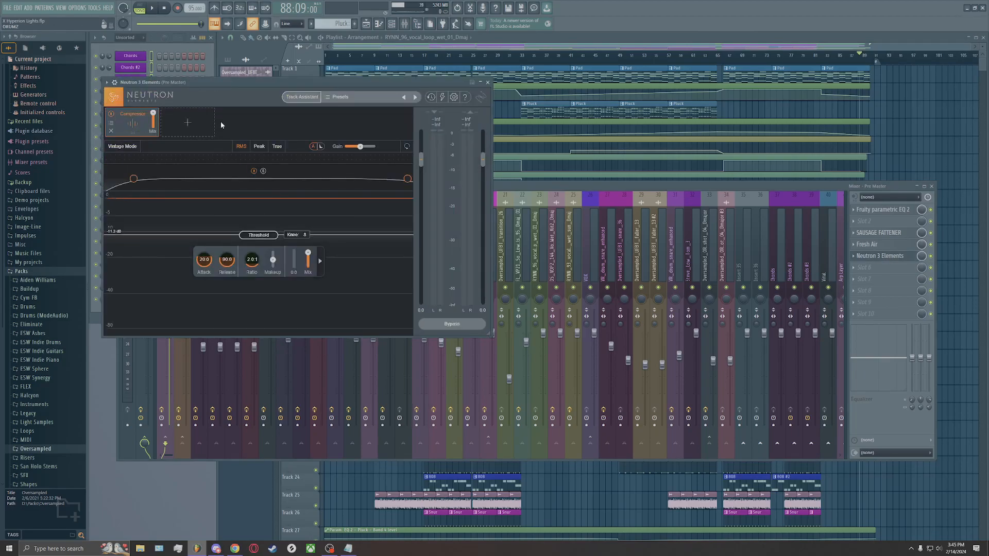
left_click(487, 82)
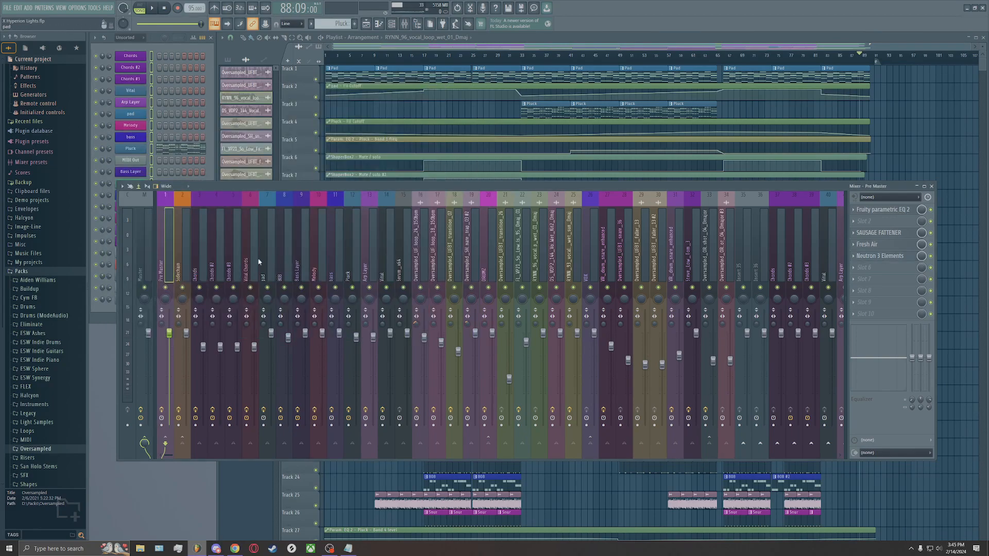
Examine the Fruity soft clipper's post gain on the Master track and toggle the Ozone 10 and L1+ Ultramaximizer effects
left_click(146, 265)
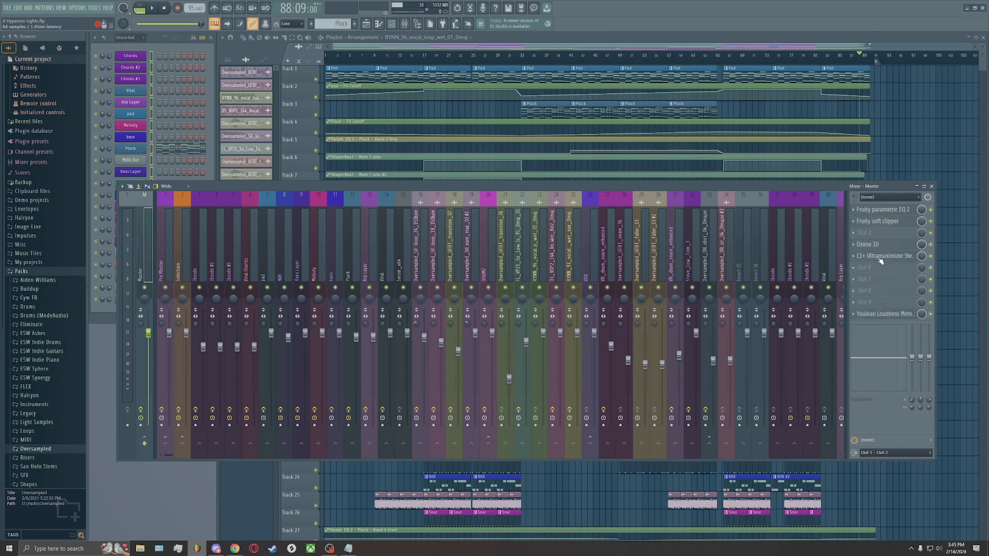
left_click(883, 221)
left_click_drag(174, 105, 292, 153)
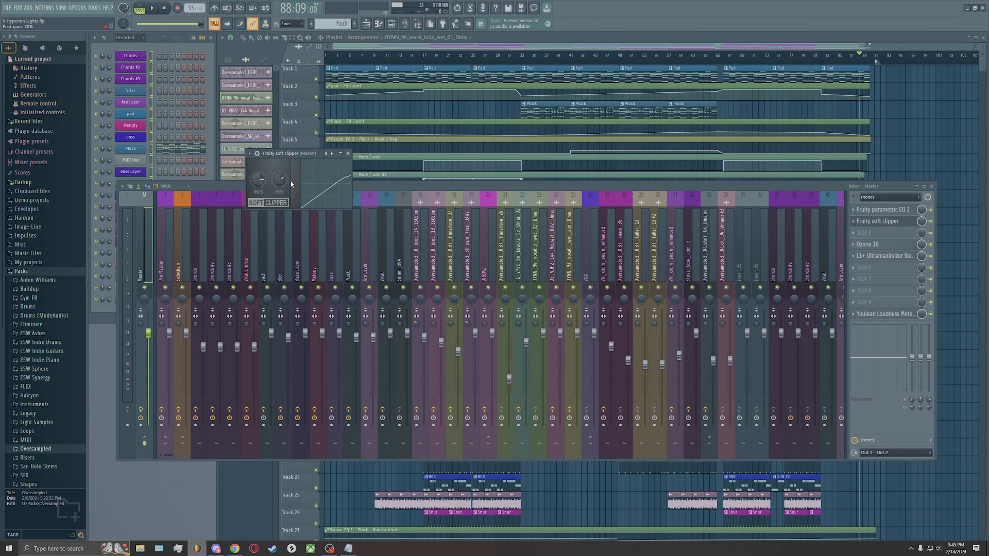
left_click_drag(290, 154, 300, 146)
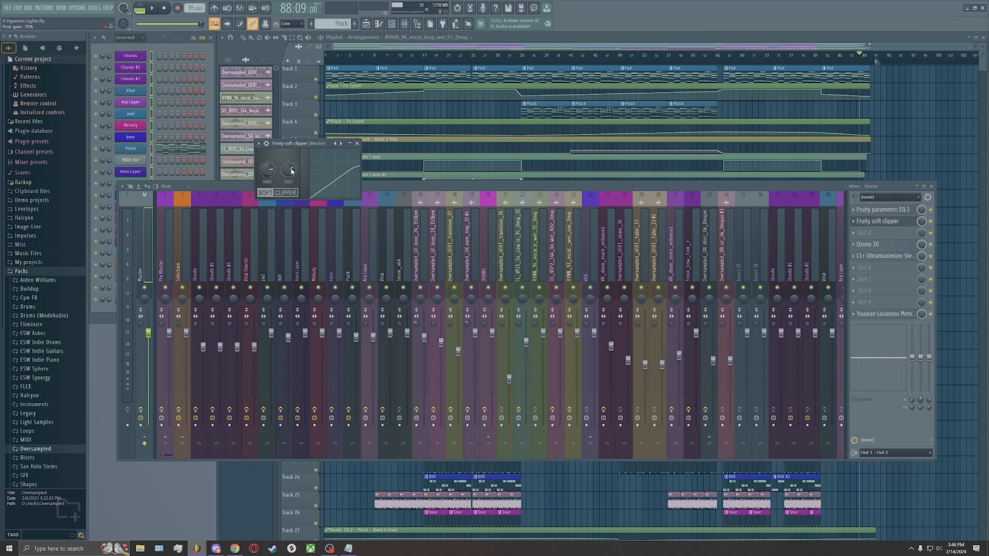
left_click_drag(292, 173, 291, 170)
left_click(931, 244)
left_click(930, 256)
left_click(305, 144)
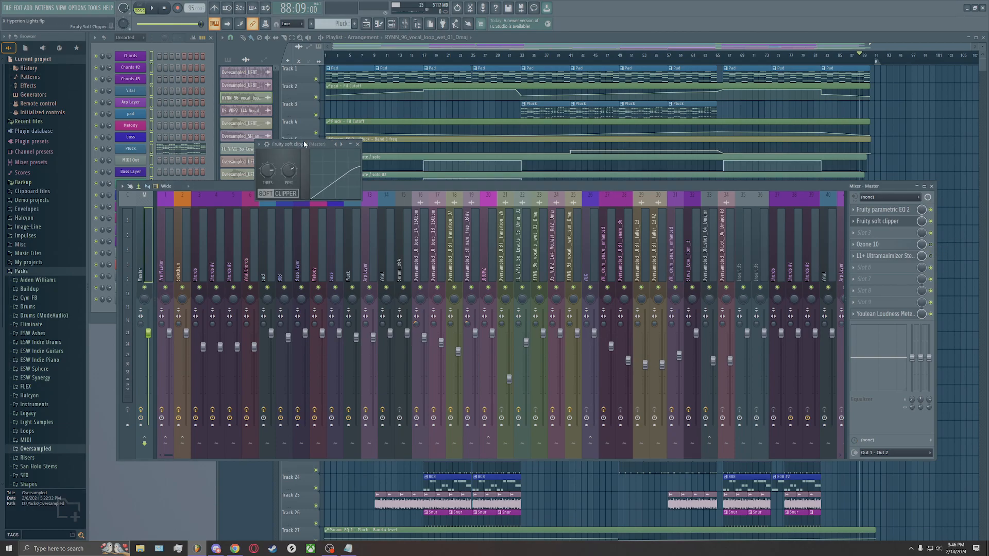
Play the song from around bar 33 while adjusting the post gain of the Master track's Fruity soft clipper
key("space")
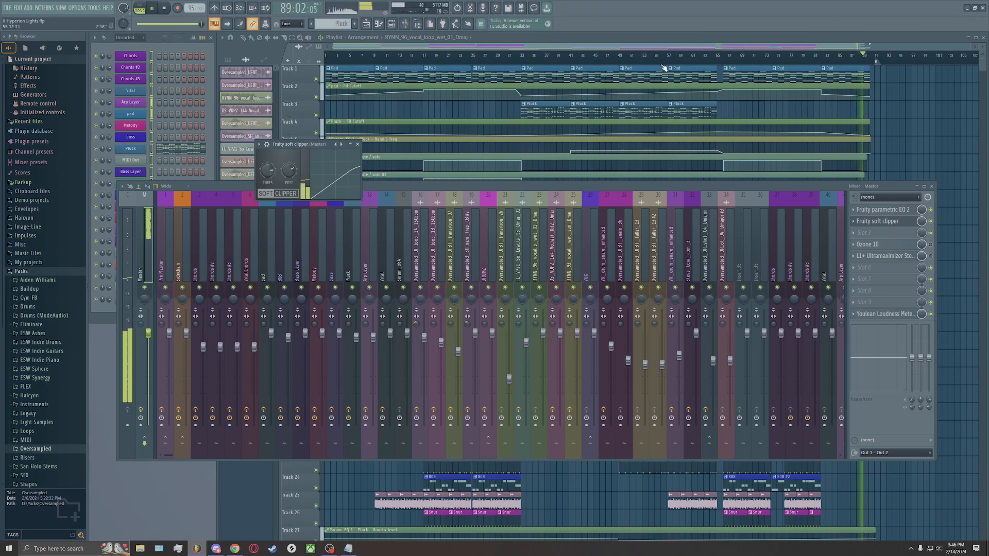
left_click(520, 61)
left_click(203, 184)
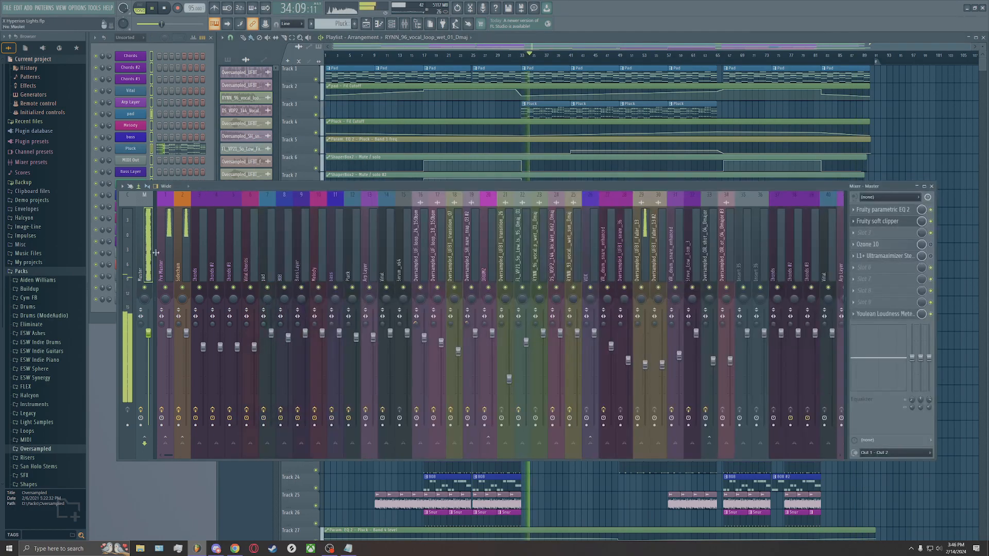
left_click(878, 221)
left_click_drag(292, 172, 293, 187)
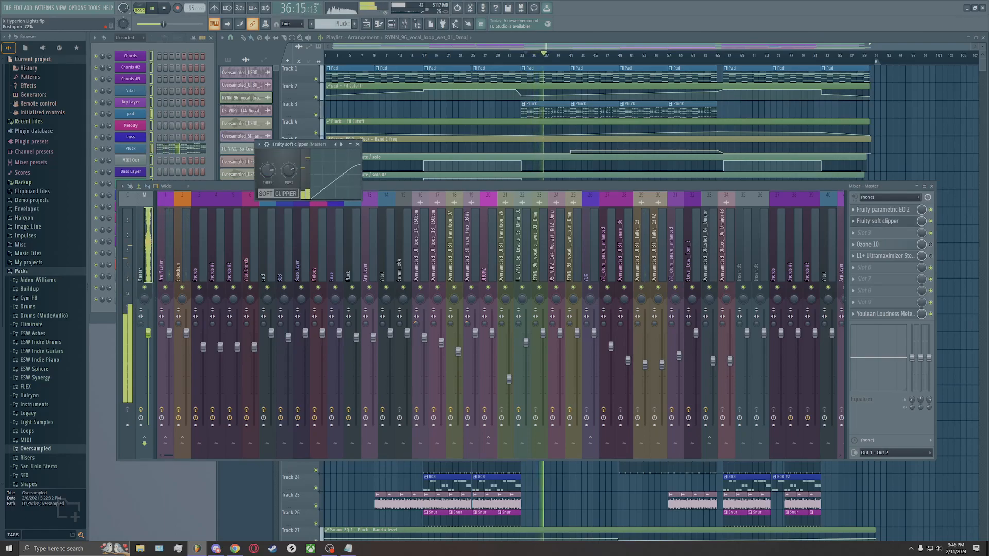
left_click(357, 145)
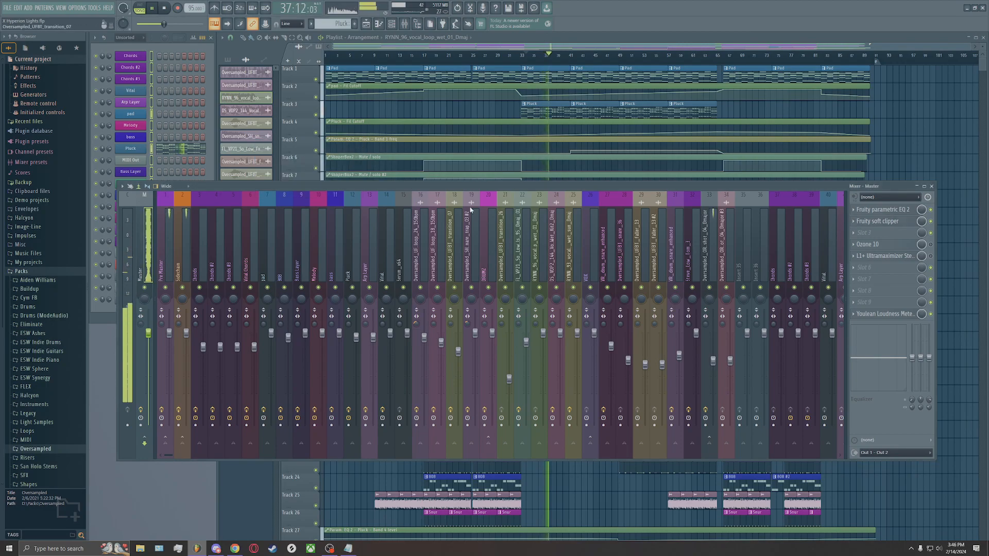
key("space")
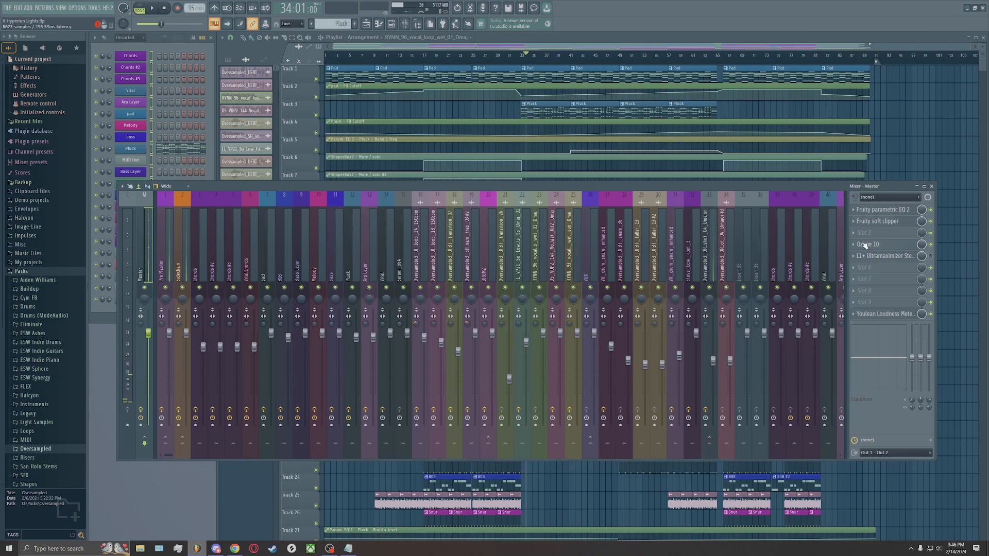
Inspect the Dynamic EQ module of Ozone 10 on the Master track while playing the song
left_click(916, 237)
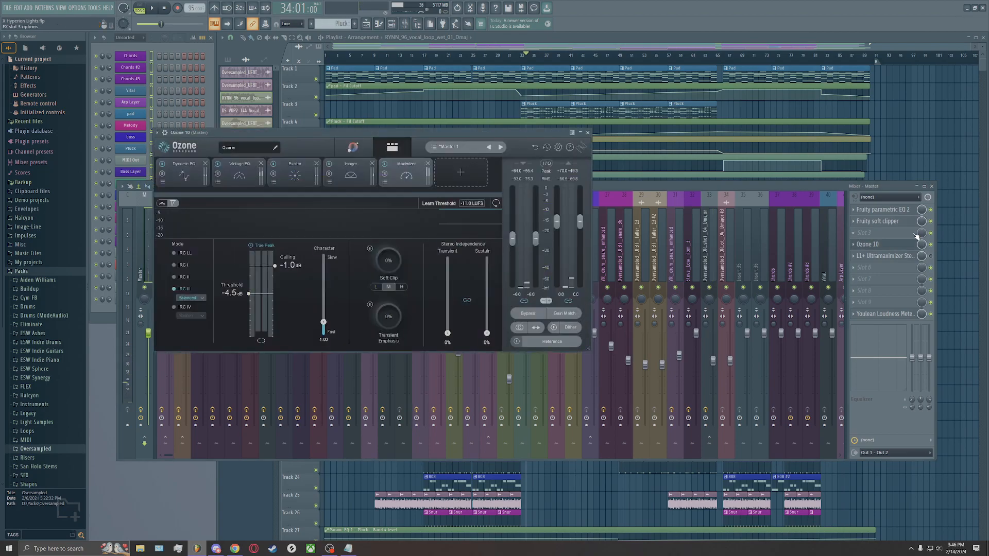
left_click(187, 172)
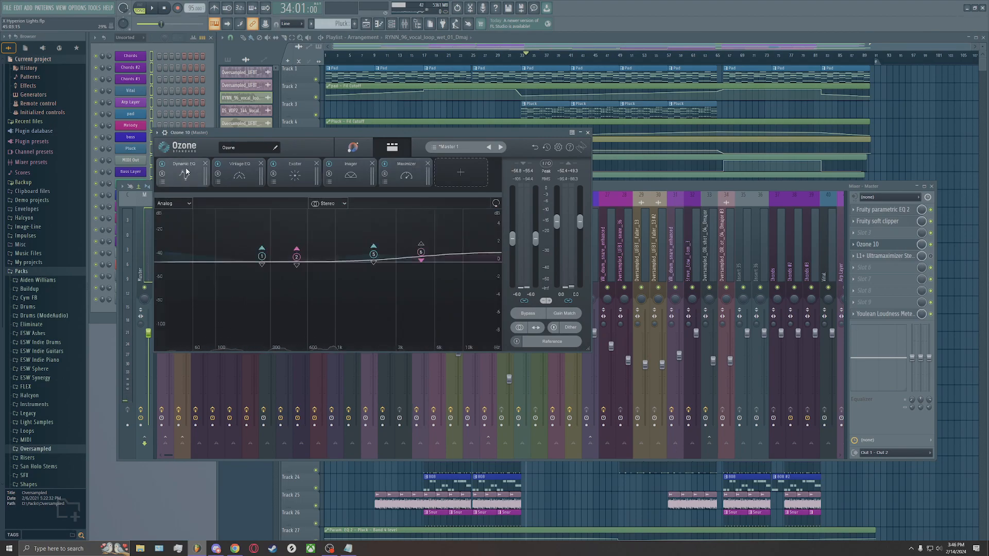
key("space")
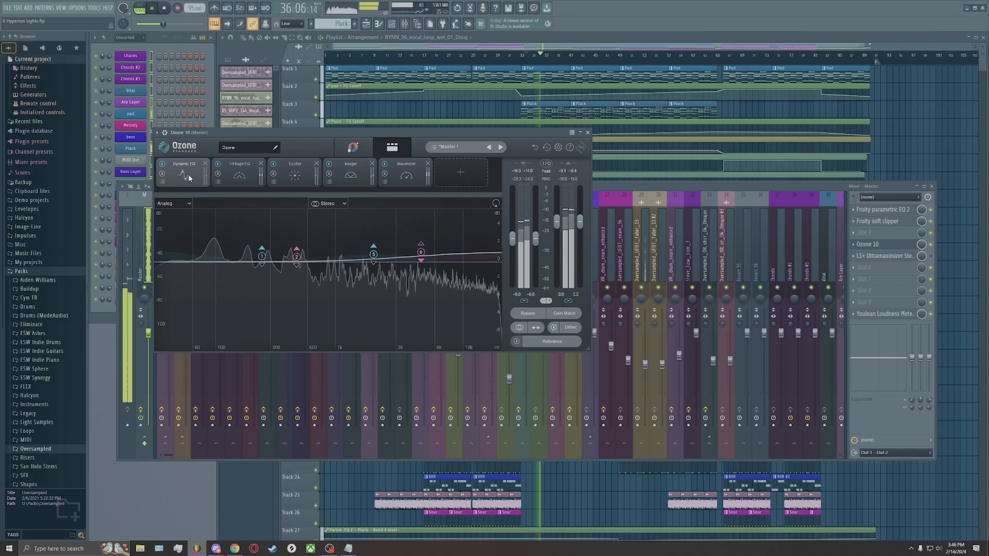
key("space")
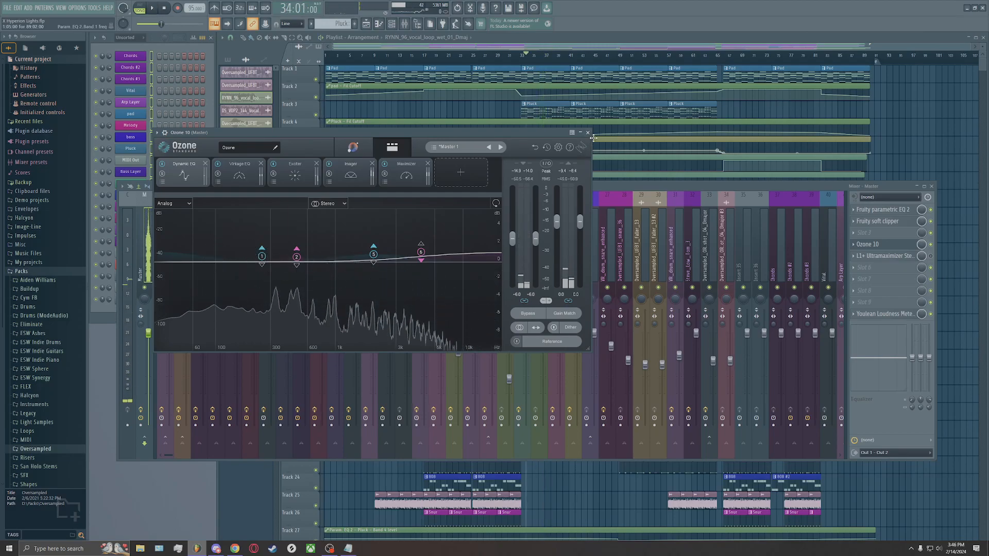
left_click(588, 133)
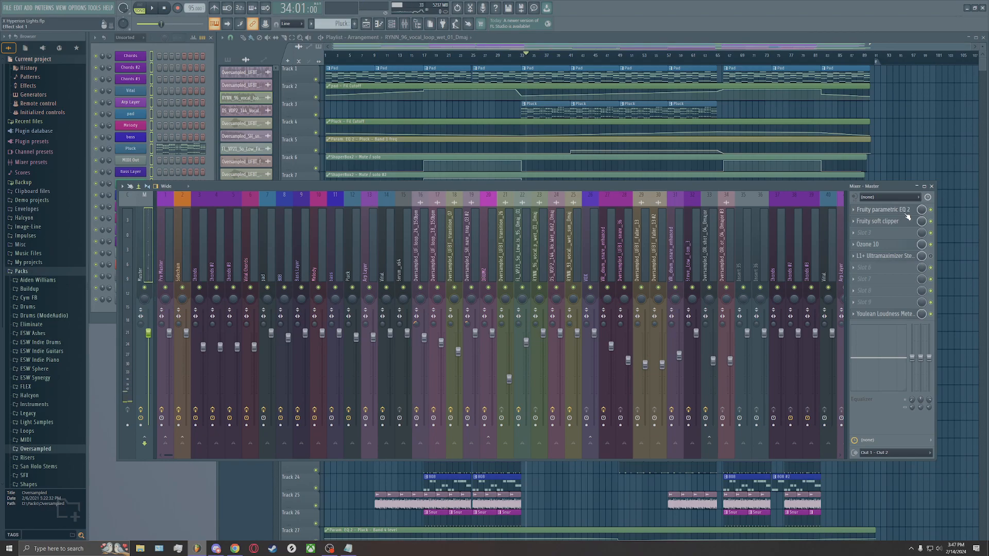
Inspect the Fruity parametric EQ 2 curve and its preset list on the Master mixer track
left_click(872, 210)
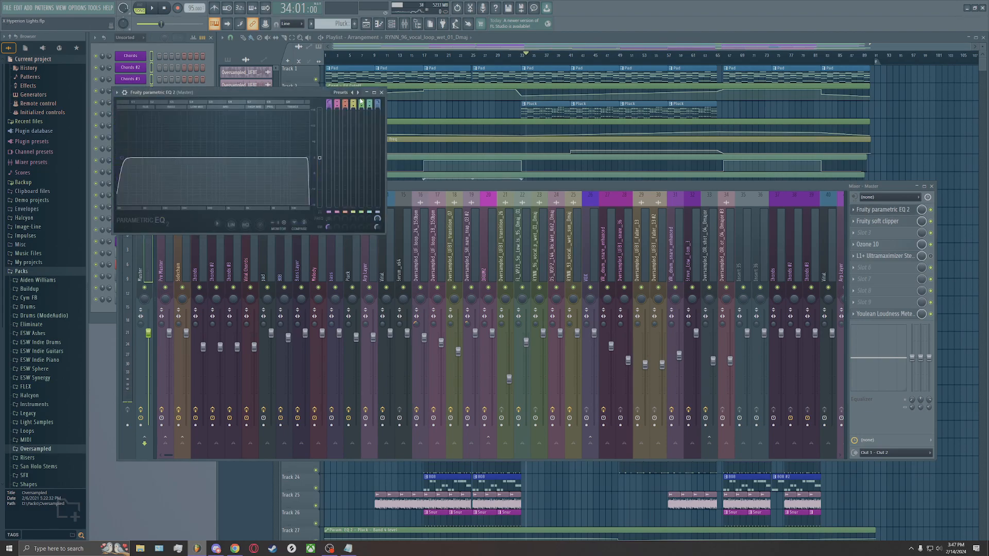
left_click(341, 93)
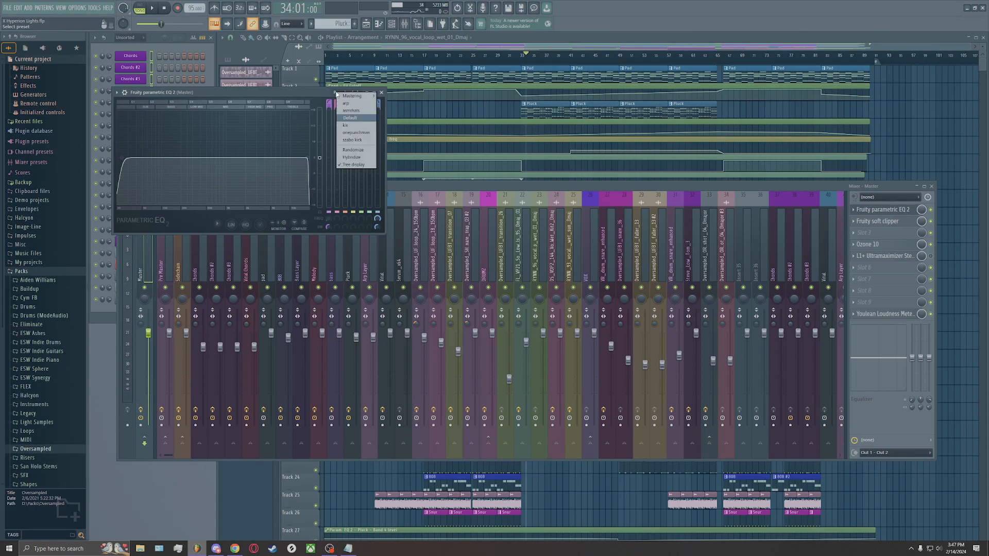
left_click(297, 90)
left_click_drag(124, 161, 124, 163)
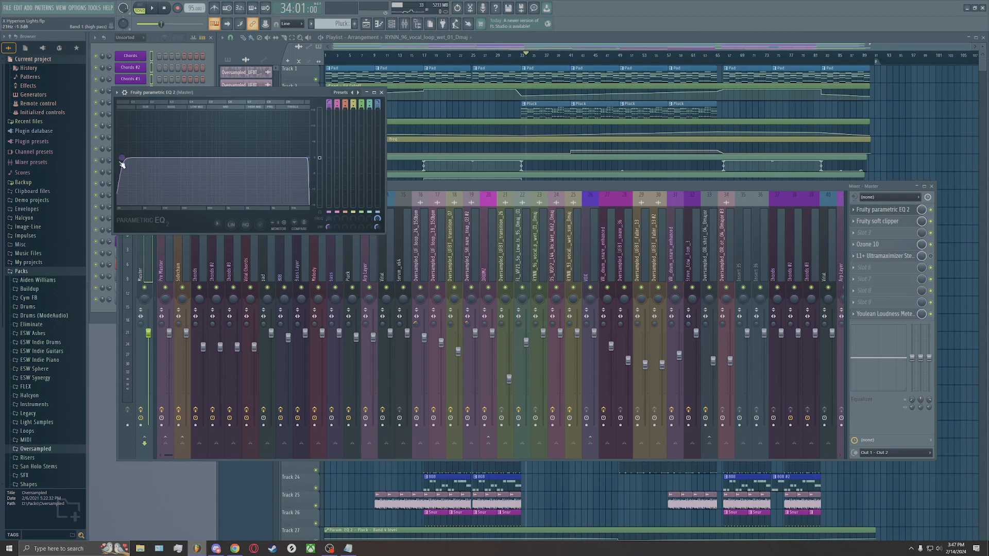
left_click(382, 93)
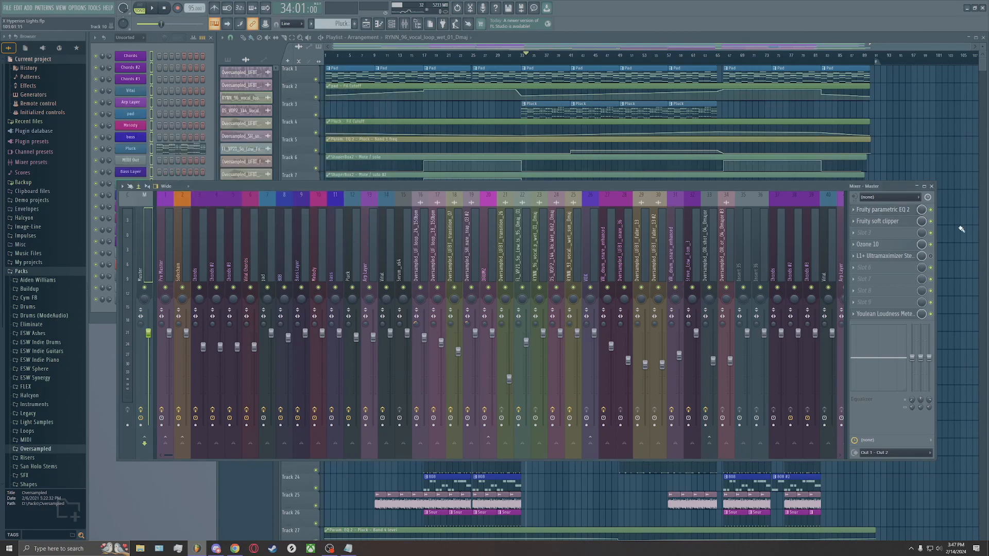
Look through the Dynamic EQ presets of Ozone 10 on the Master track without loading one
left_click(874, 246)
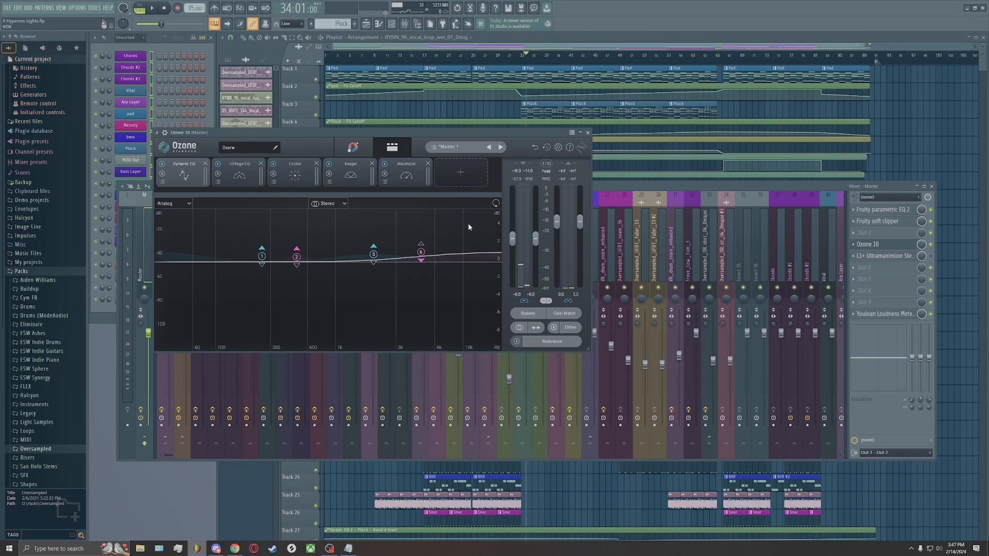
left_click(174, 186)
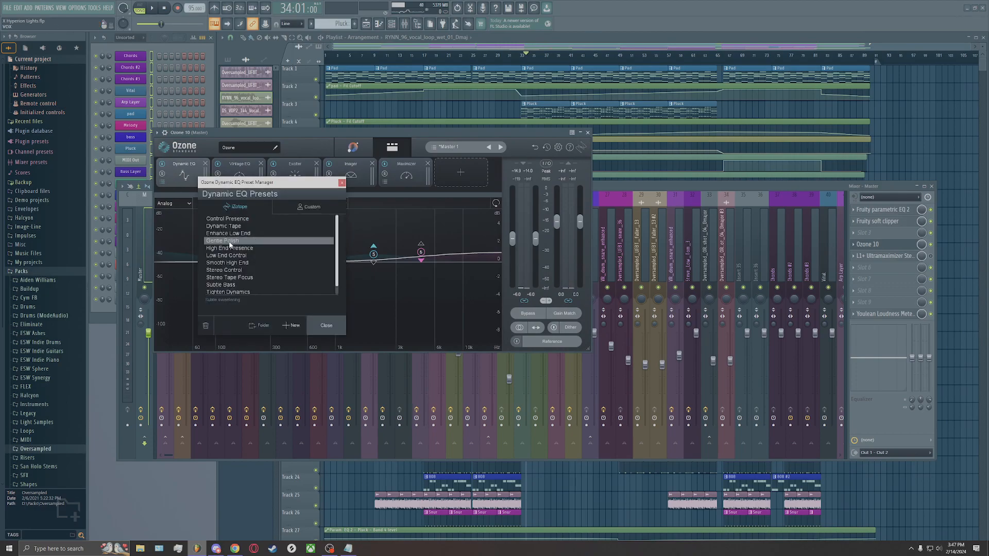
left_click(341, 184)
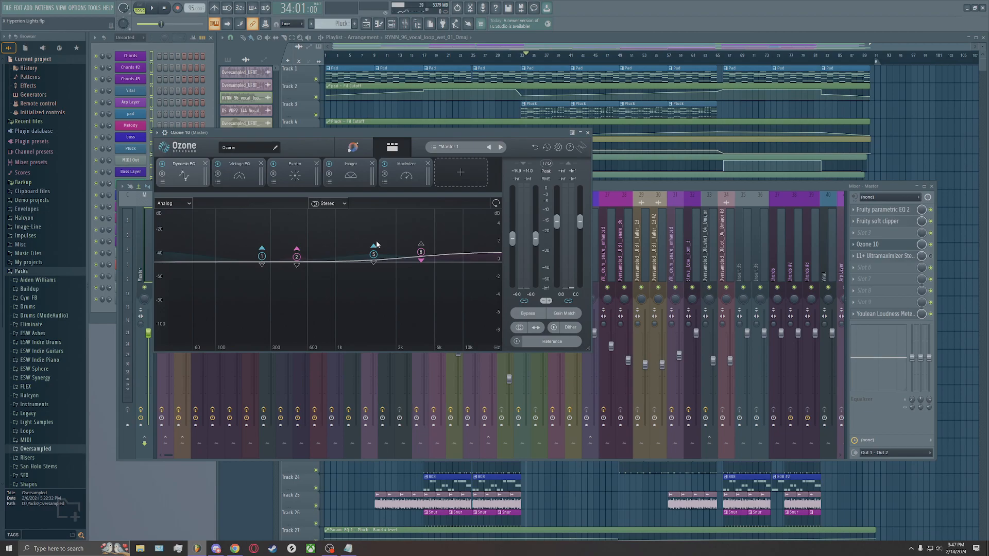
Audition the Vintage EQ's low boost at 10 dB during playback, and reduce it to 1.1 dB
left_click(233, 175)
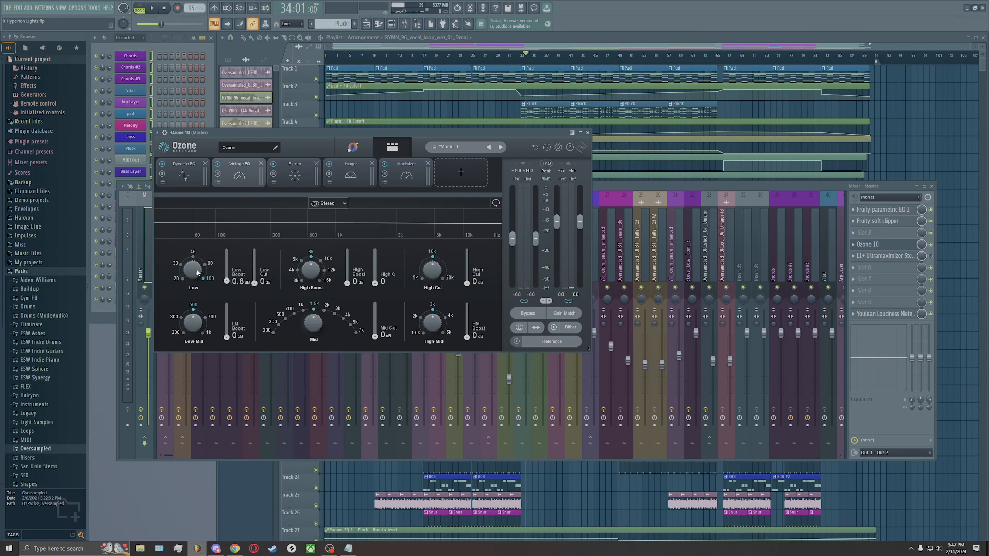
mouse_move(228, 284)
left_mouse_down()
mouse_move(229, 253)
mouse_move(226, 283)
left_mouse_up()
key("space")
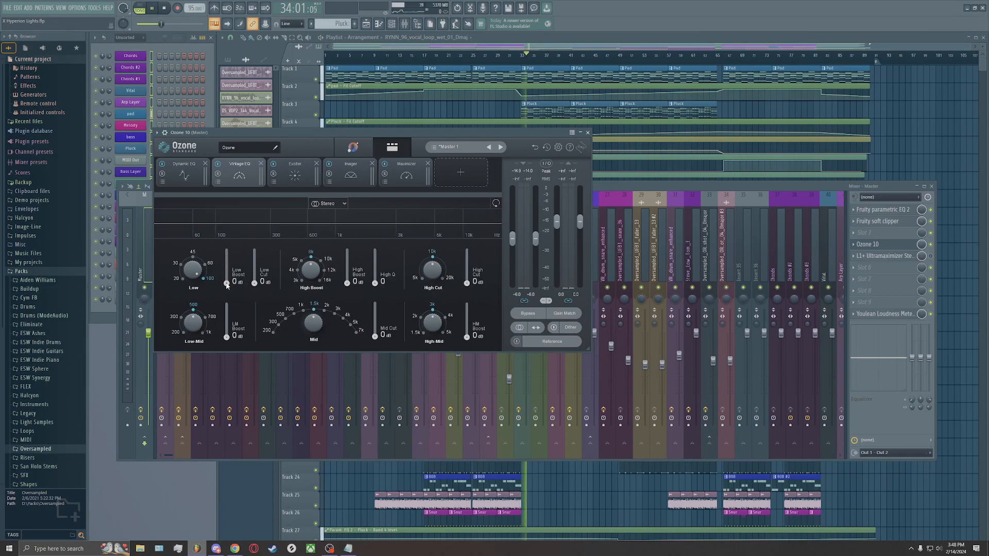
left_click_drag(227, 284, 225, 250)
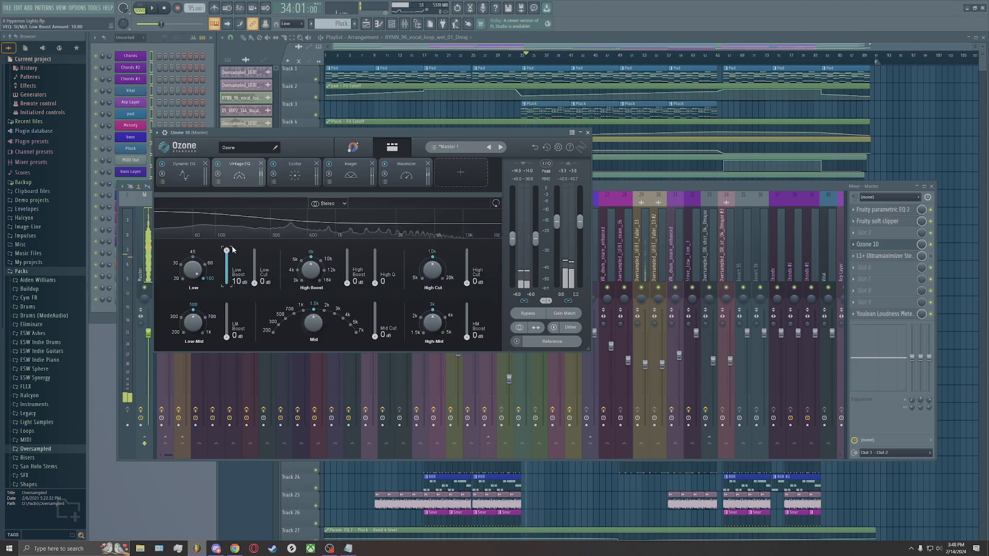
left_click_drag(227, 250, 240, 282)
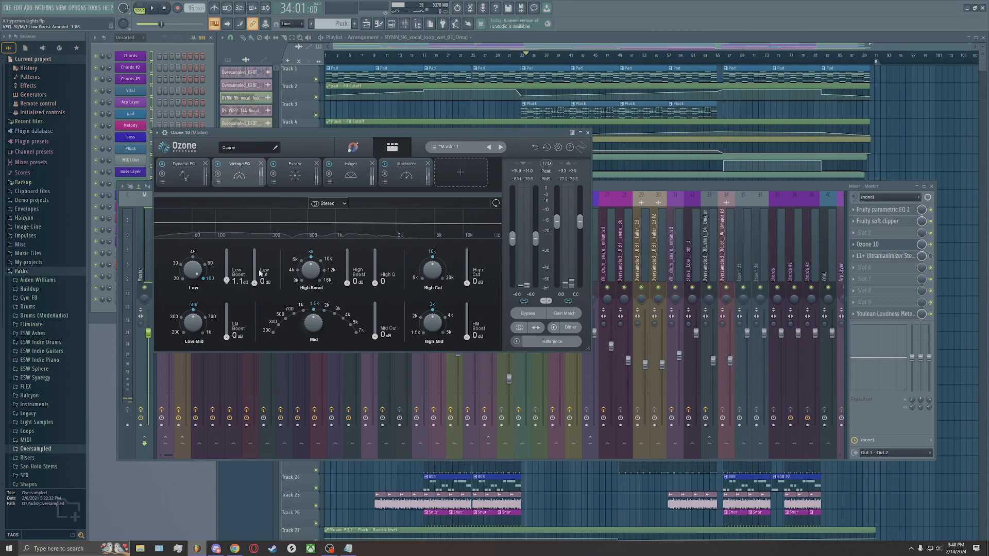
Compare the Exciter presets, including Enhance High End, General Presence and Gentle Tape, and select Detailed Transients
left_click(291, 178)
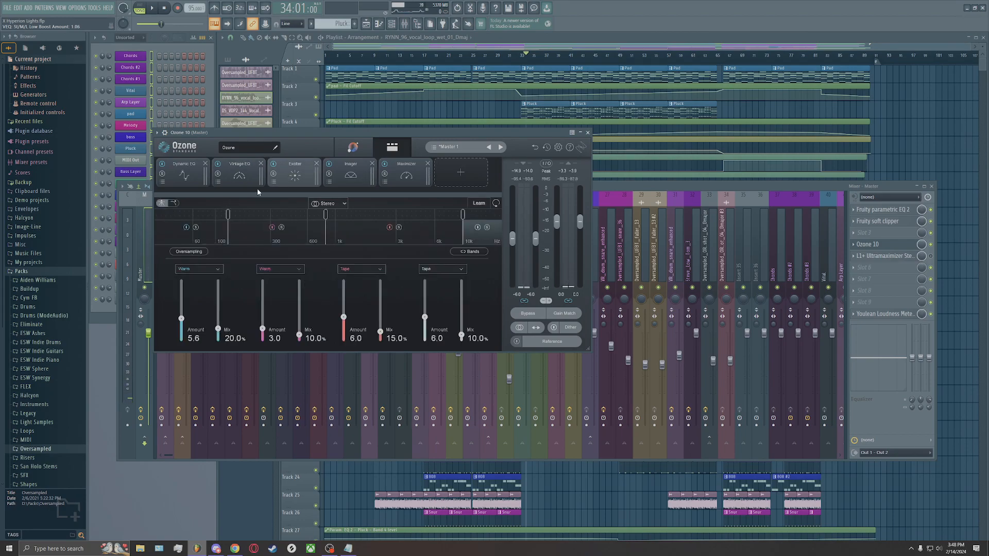
left_click(276, 183)
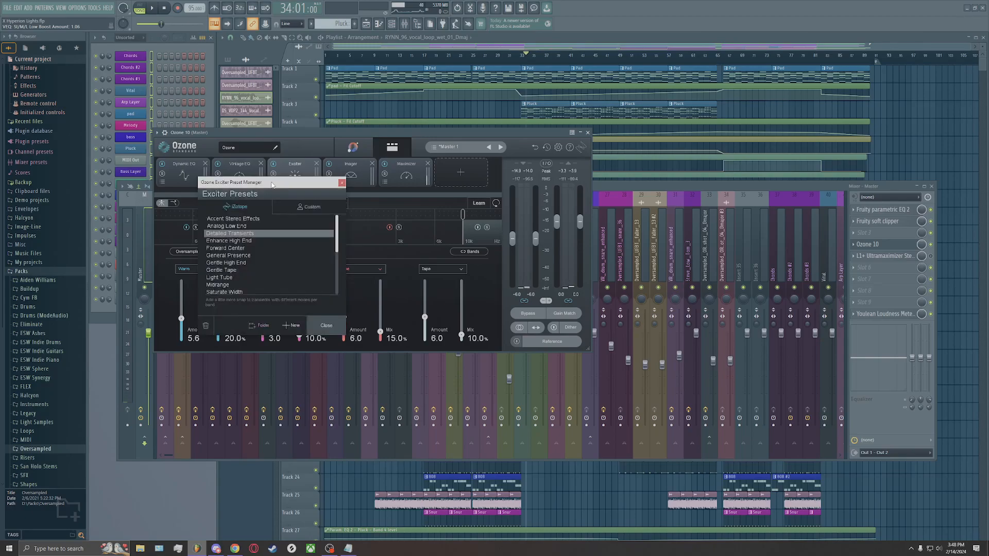
left_click(231, 241)
left_click(232, 256)
left_click(229, 263)
left_click(227, 270)
left_click(225, 249)
left_click(227, 263)
left_click(229, 248)
left_click(234, 234)
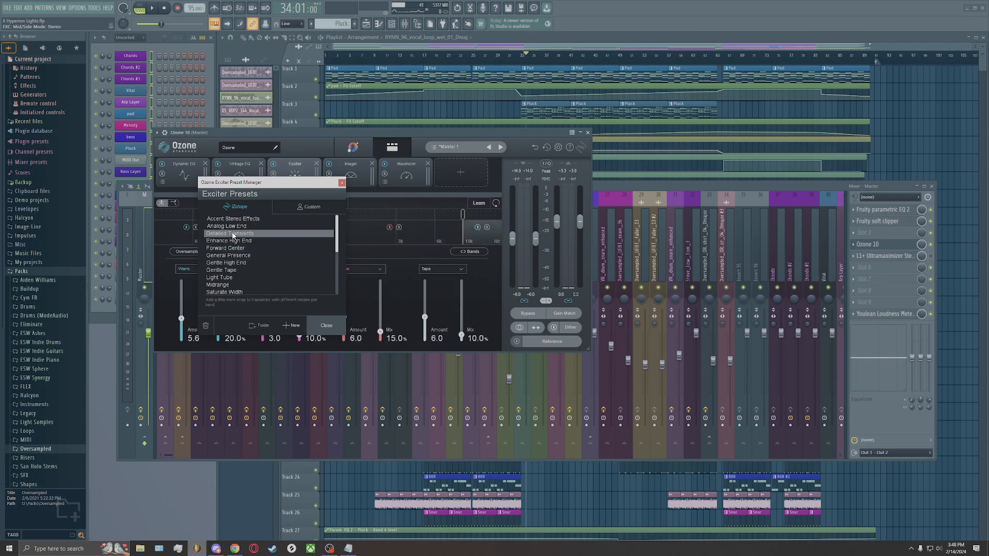
left_click(342, 183)
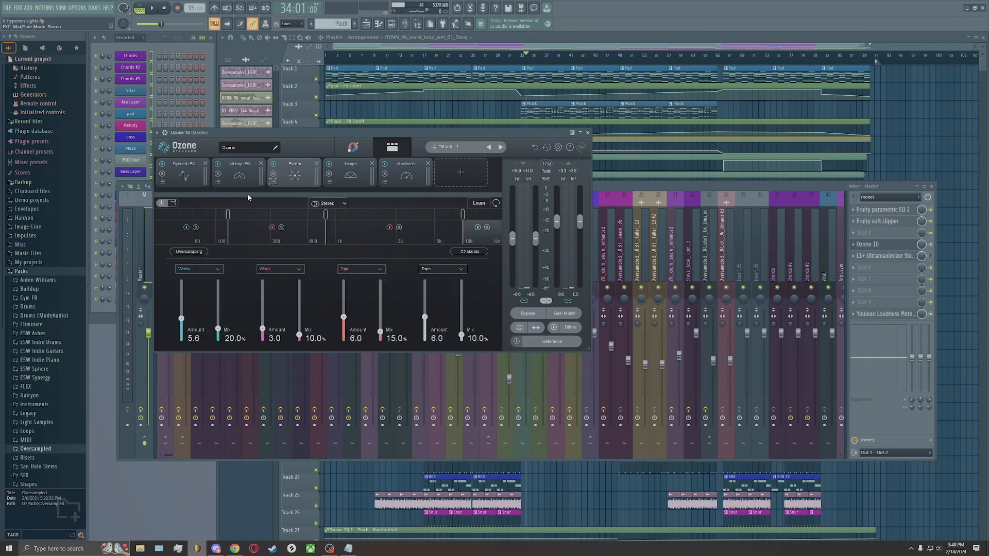
Set the Imager's stereo width to -100 for band 1, 32 for bands 2 and 3, and 33 for band 4
left_click(361, 173)
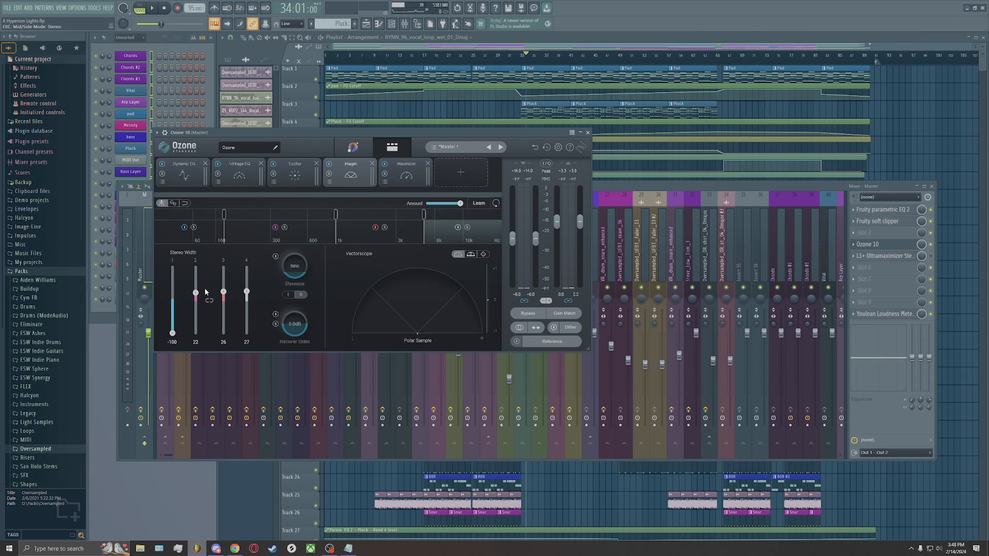
mouse_move(225, 221)
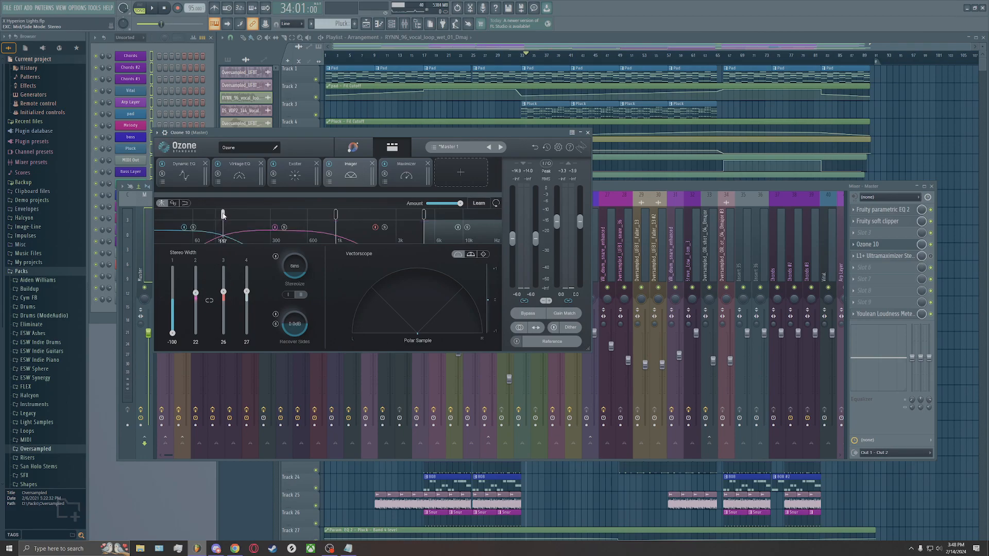
mouse_move(336, 217)
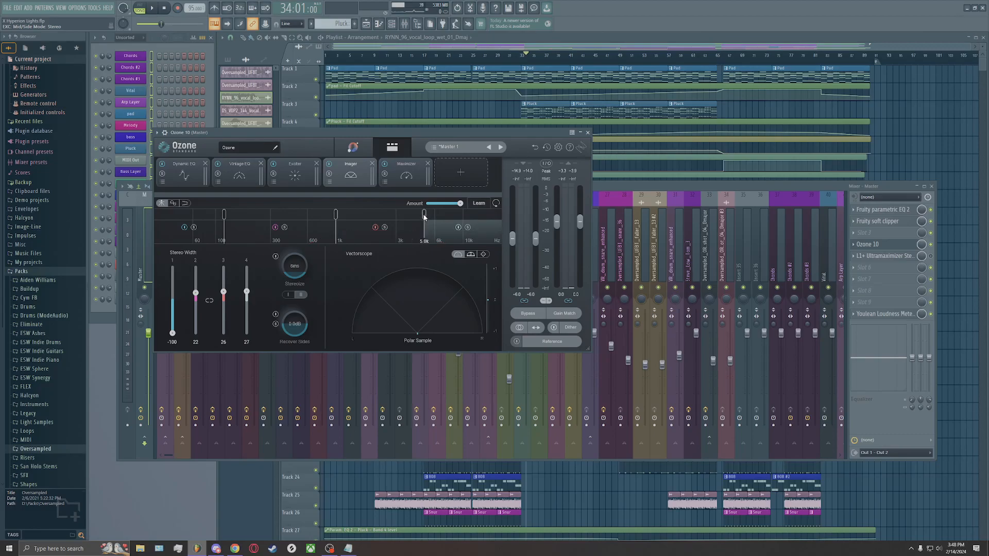
mouse_move(246, 292)
left_mouse_down()
mouse_move(246, 271)
mouse_move(256, 293)
mouse_move(194, 289)
left_mouse_up()
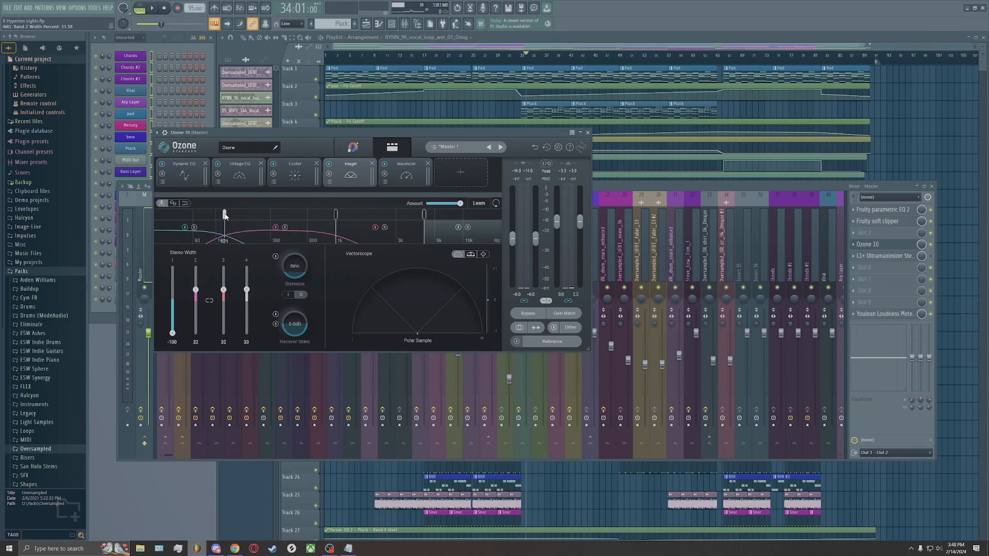
left_click_drag(173, 335, 188, 420)
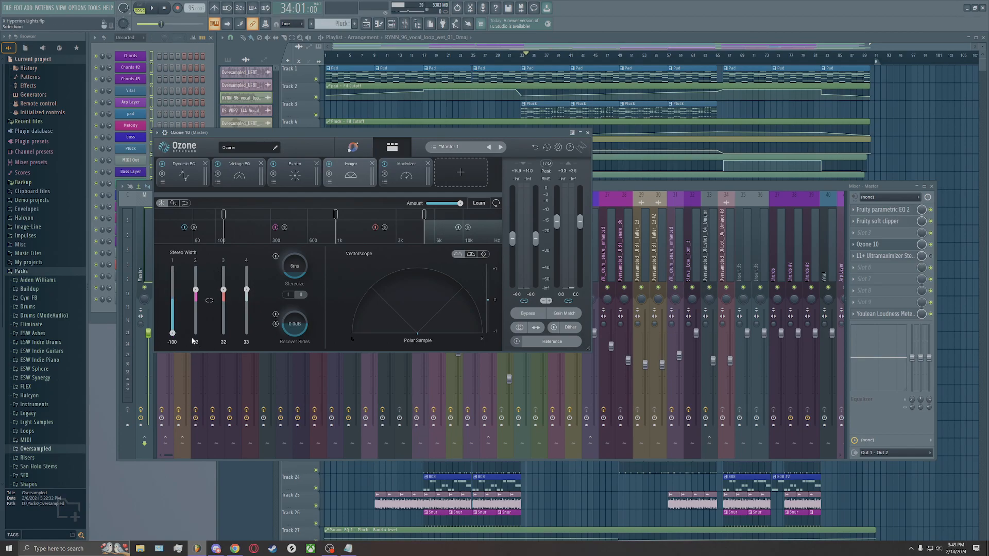
mouse_move(173, 336)
left_mouse_down()
mouse_move(172, 268)
mouse_move(173, 339)
left_mouse_up()
left_click_drag(173, 334, 187, 374)
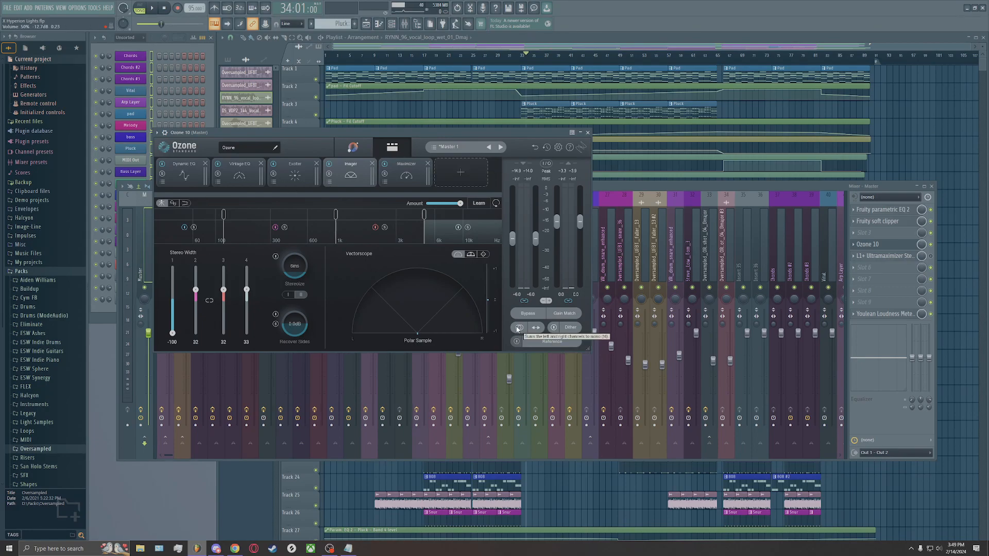
Sum Ozone 10's output to mono and listen to the song from bar 34 and from bar 66
left_click(518, 330)
key("space")
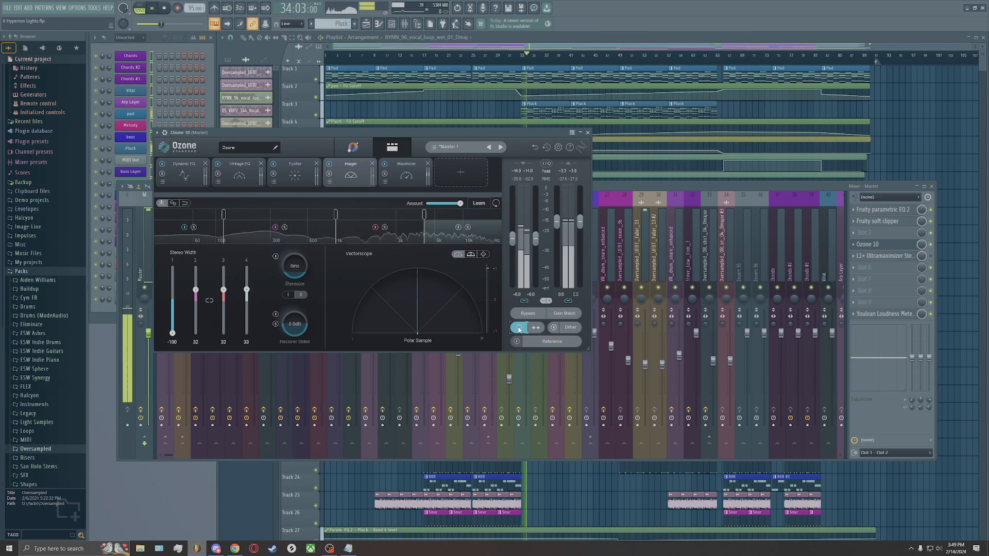
key("space")
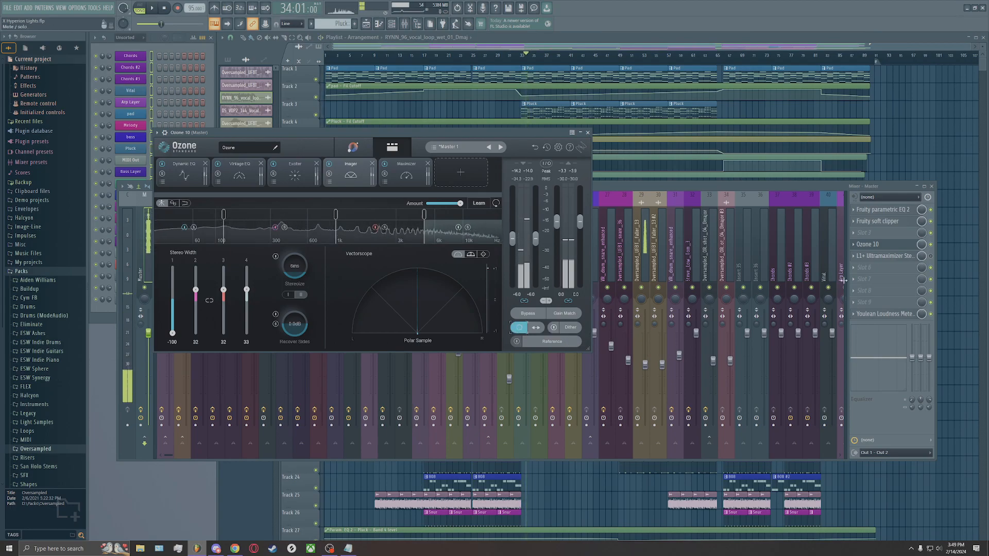
left_click(716, 246)
key("space")
left_click(508, 156)
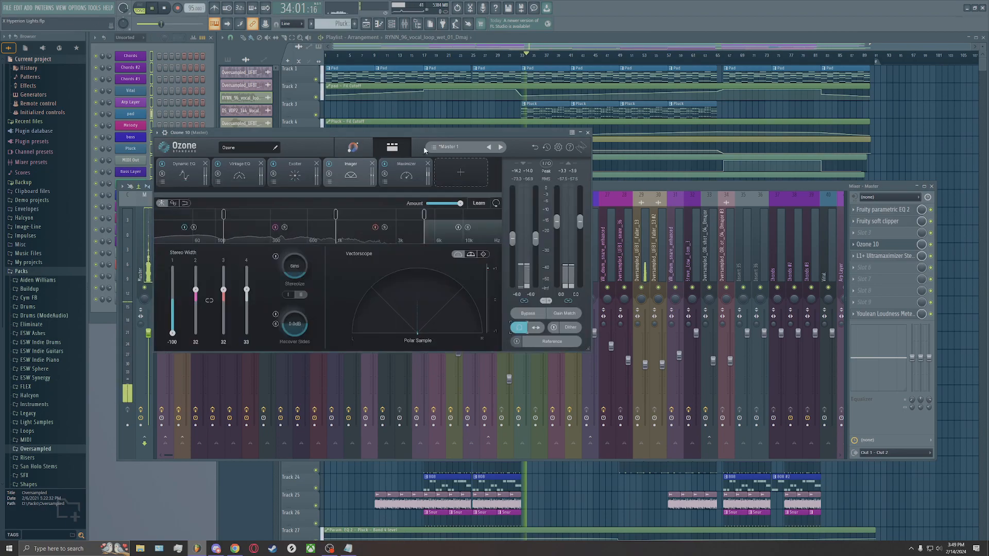
key("space")
left_click(712, 50)
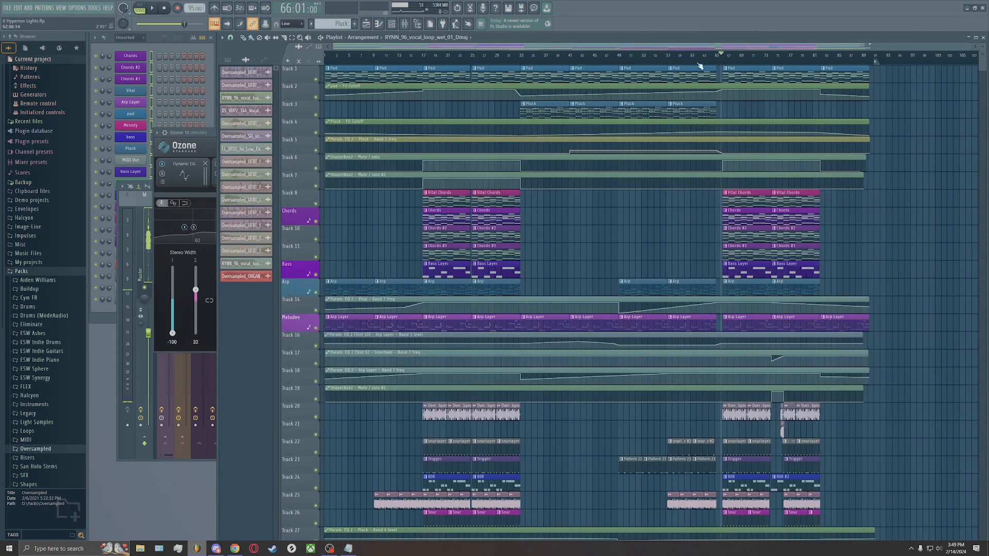
key("space")
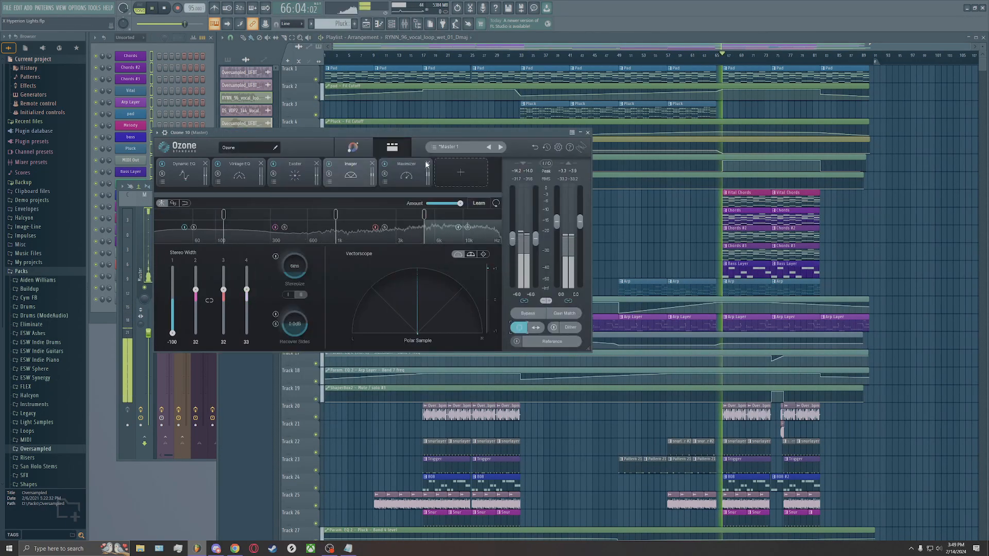
key("space")
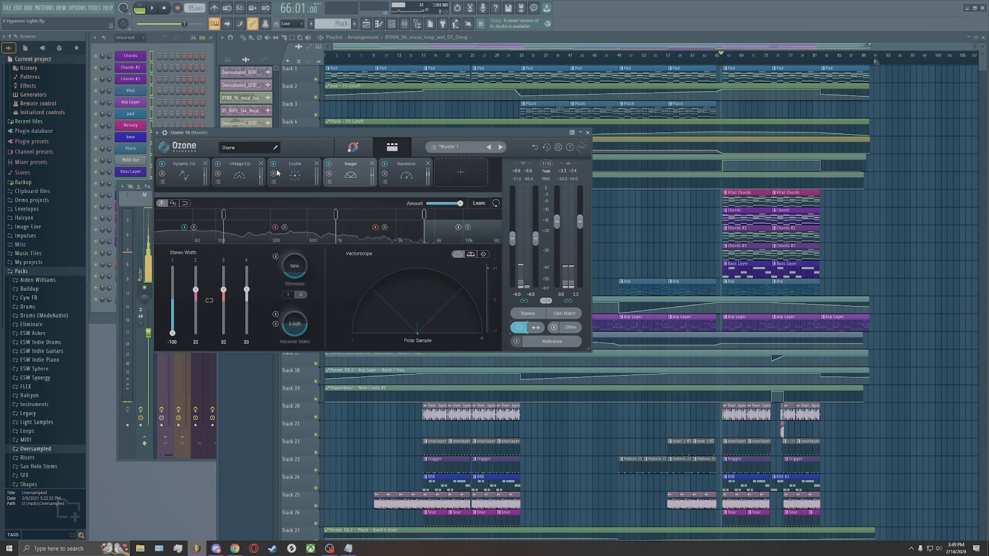
Review the Vintage EQ, Dynamic EQ, Maximizer and Imager modules of Ozone 10
left_click(234, 174)
left_click(183, 176)
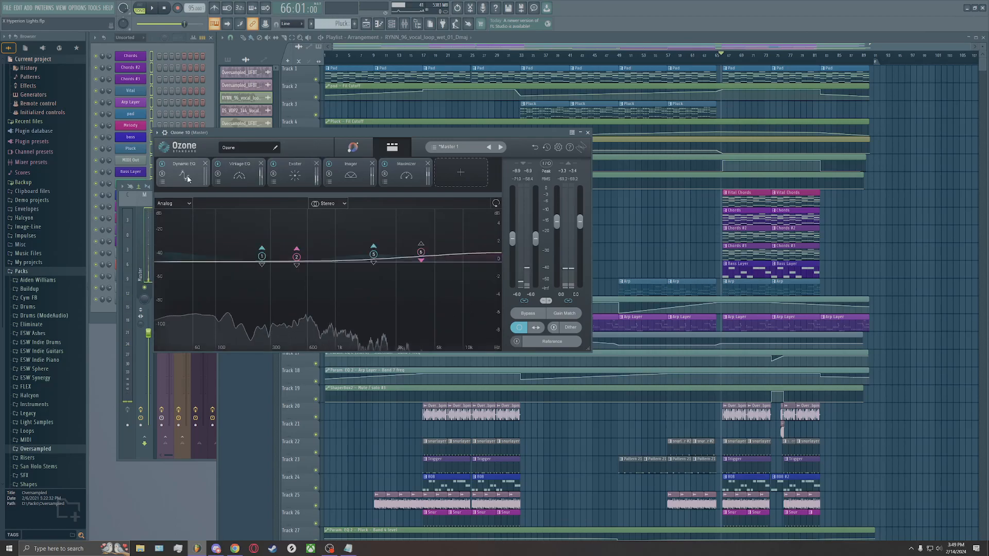
left_click(342, 176)
left_click(404, 175)
left_click(351, 175)
Turn off the mono sum, swap Ozone 10's left and right output channels, and play from bar 66
left_click(518, 329)
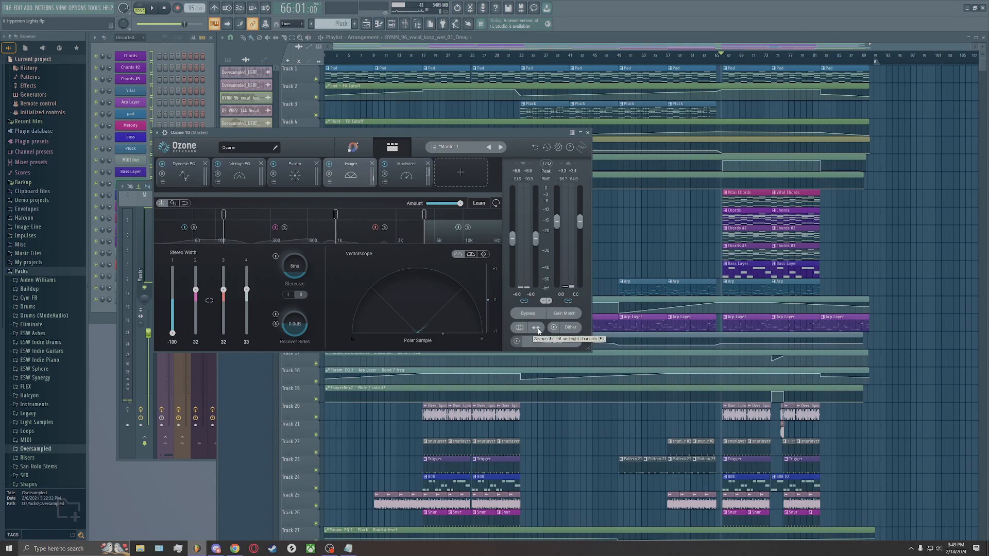
left_click(536, 328)
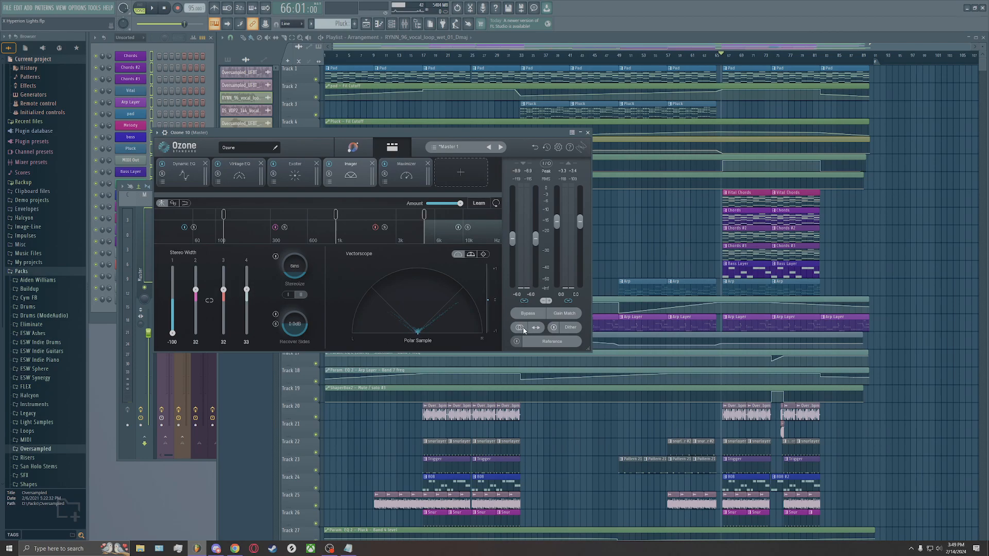
left_click(536, 329)
key("space")
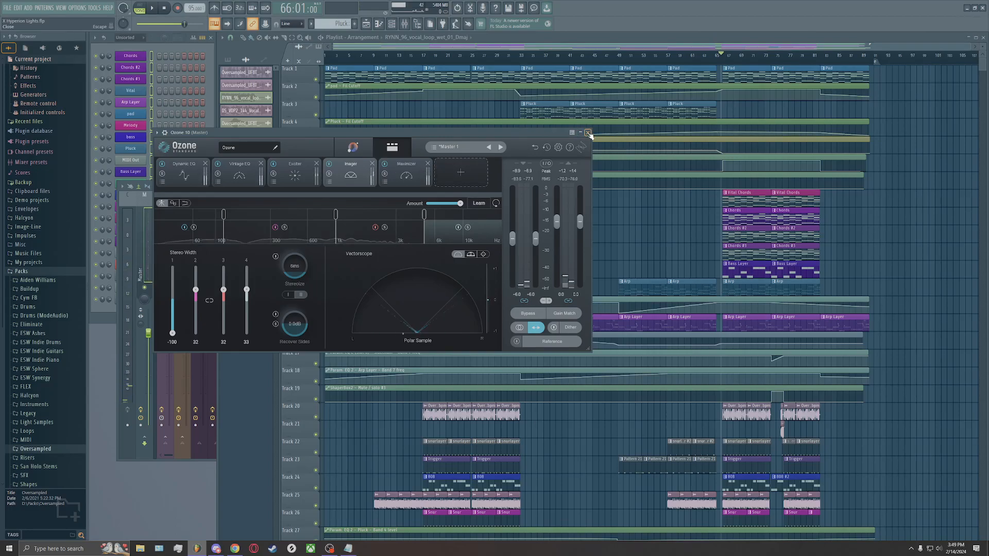
Set the Vintage EQ's low boost to 0.7 dB and play the song from bar 66
left_click(294, 175)
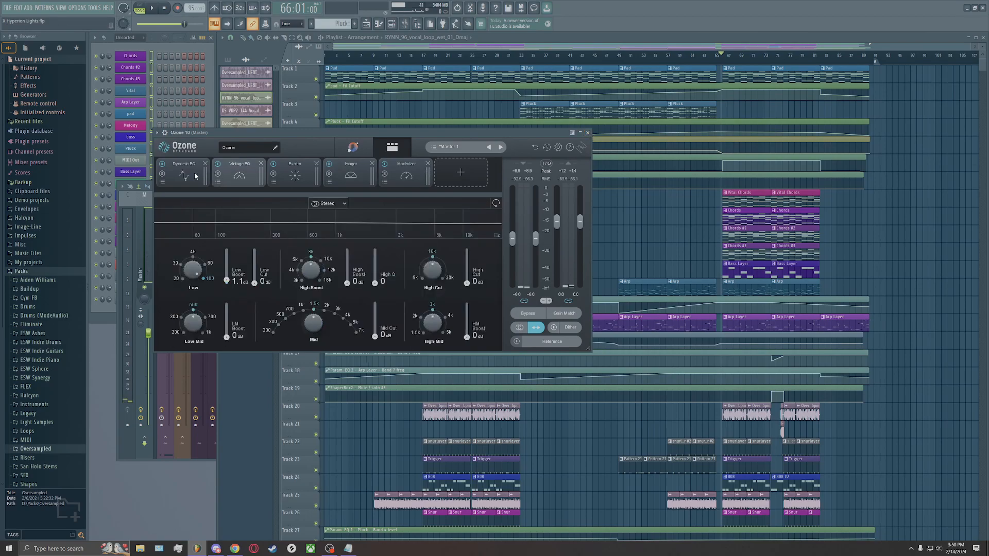
left_click(243, 176)
left_click_drag(226, 281, 225, 282)
key("space")
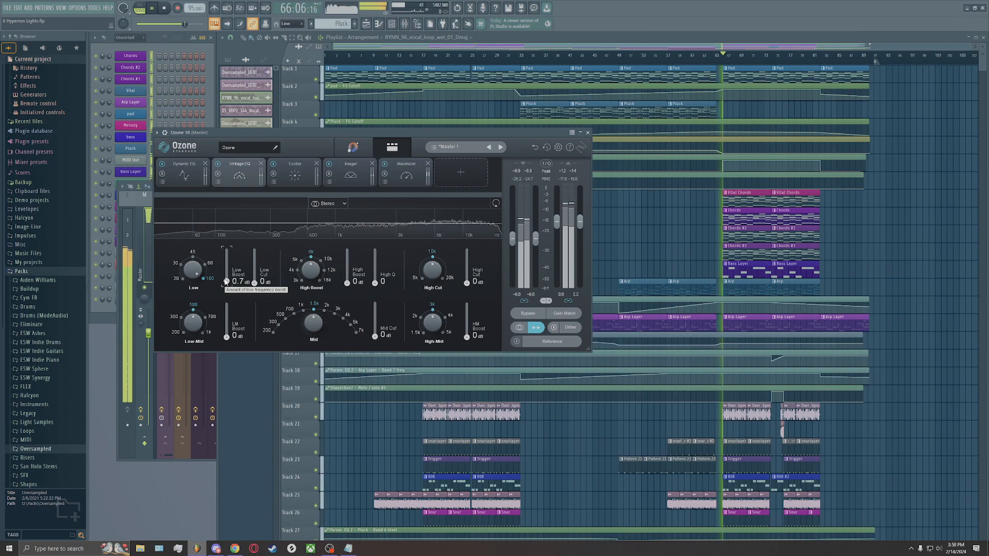
key("space")
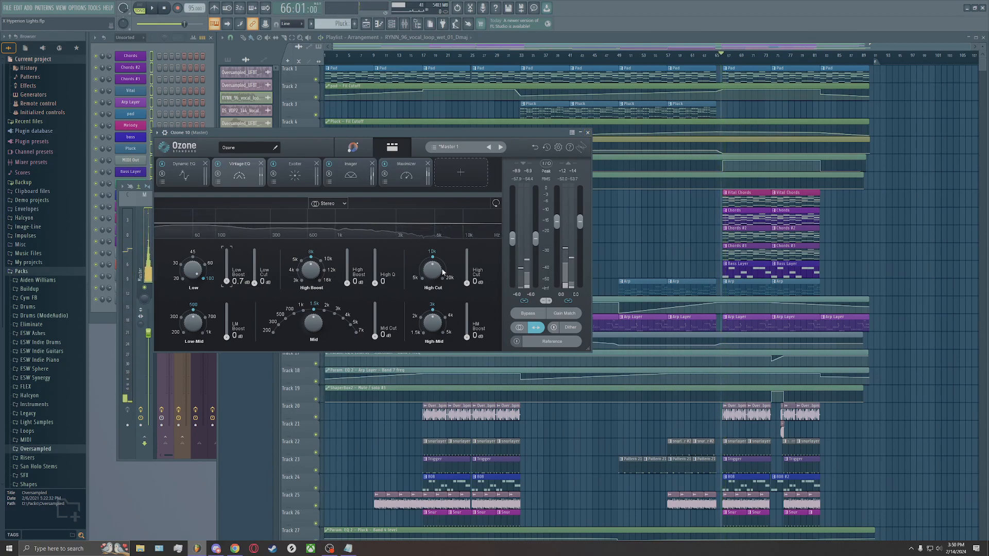
Examine the Maximizer module's settings in Ozone 10
left_click(416, 177)
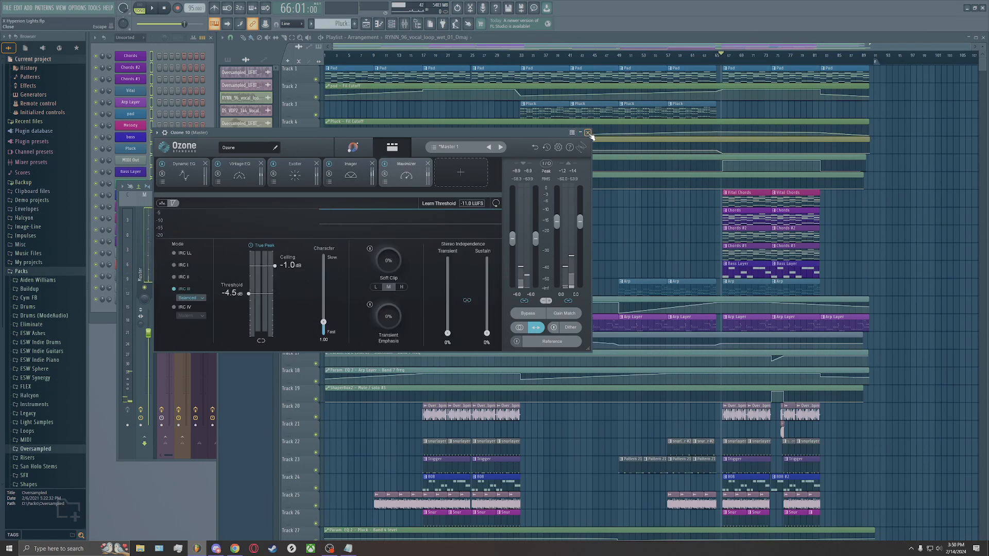
Close Ozone 10, play the song briefly from bar 66, and bring the mixer with the Master track's effects to the front
left_click(587, 133)
scroll(902, 341, "down", 5)
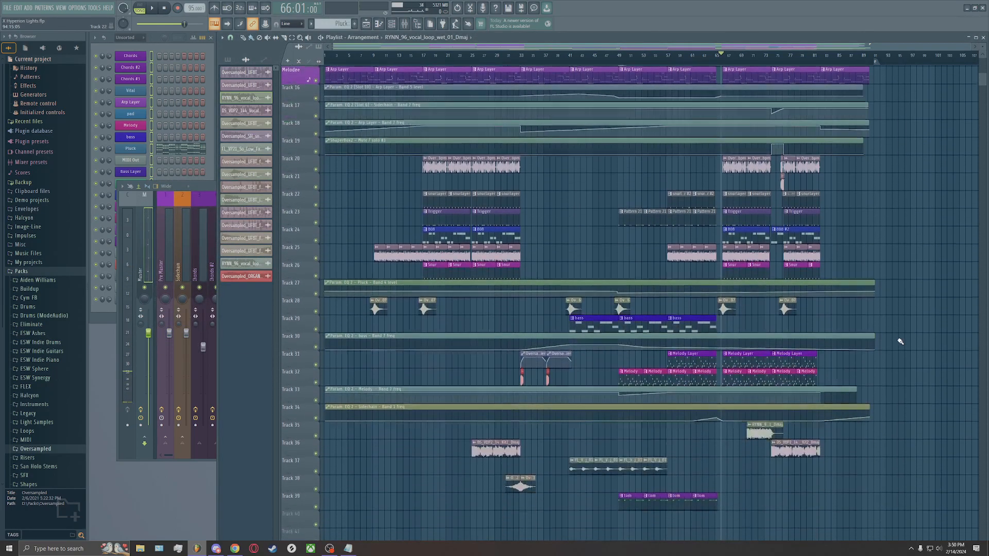
key("space")
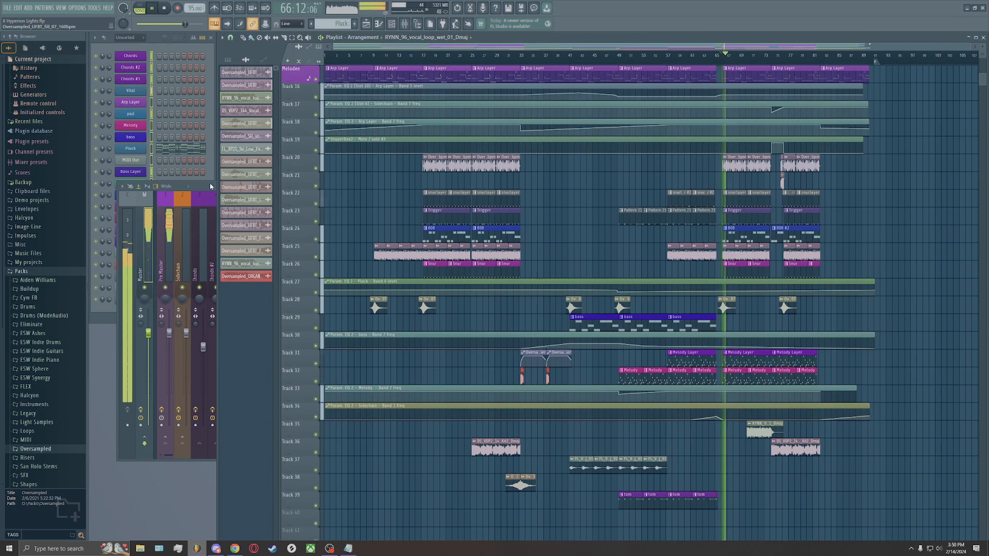
left_click(173, 264)
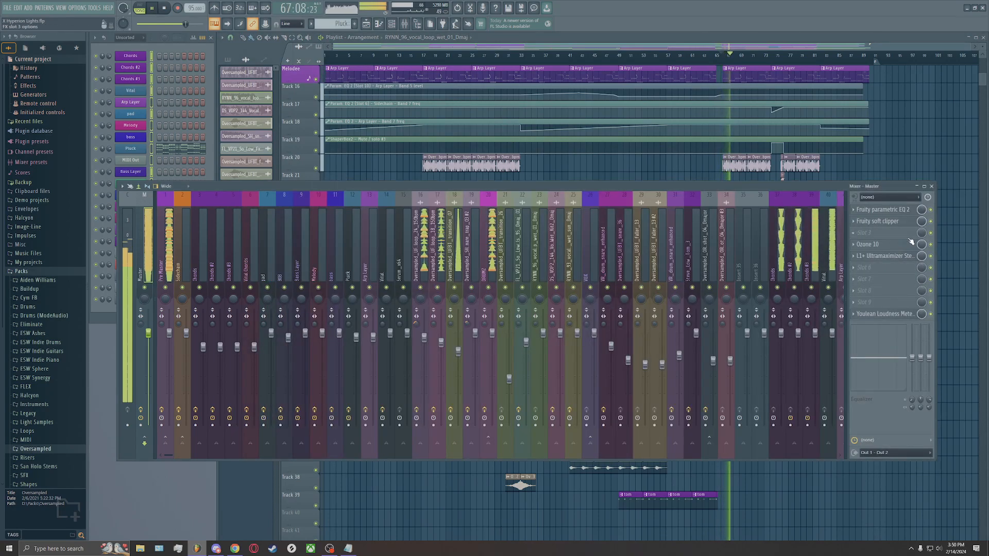
key("space")
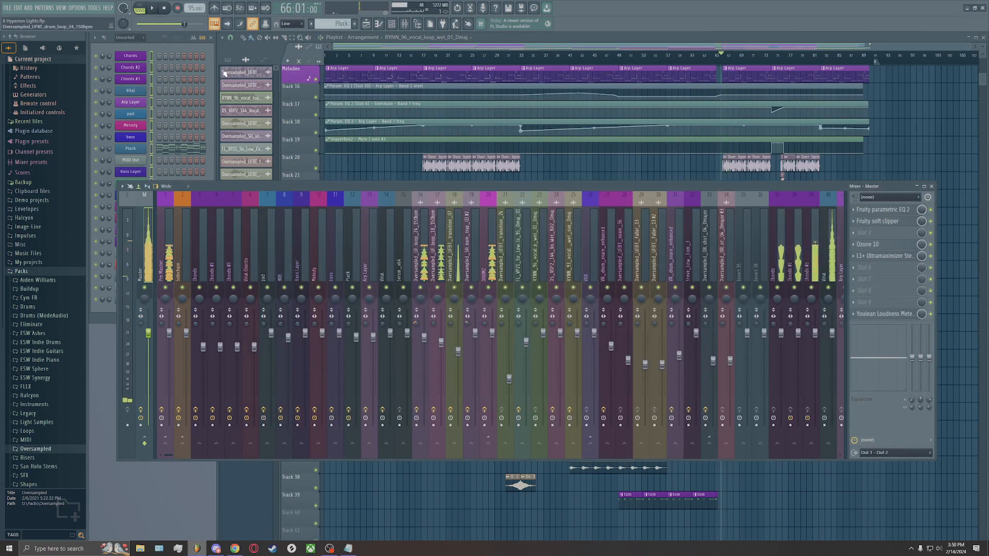
Reopen the X Hyperion Lights project from the Album 2 folder without saving the current changes
left_click(10, 8)
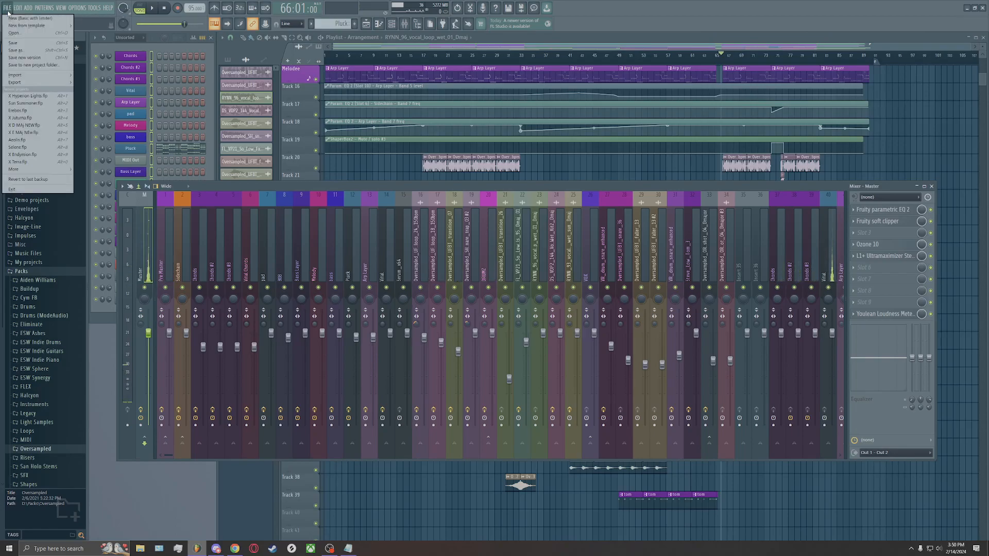
left_click(14, 34)
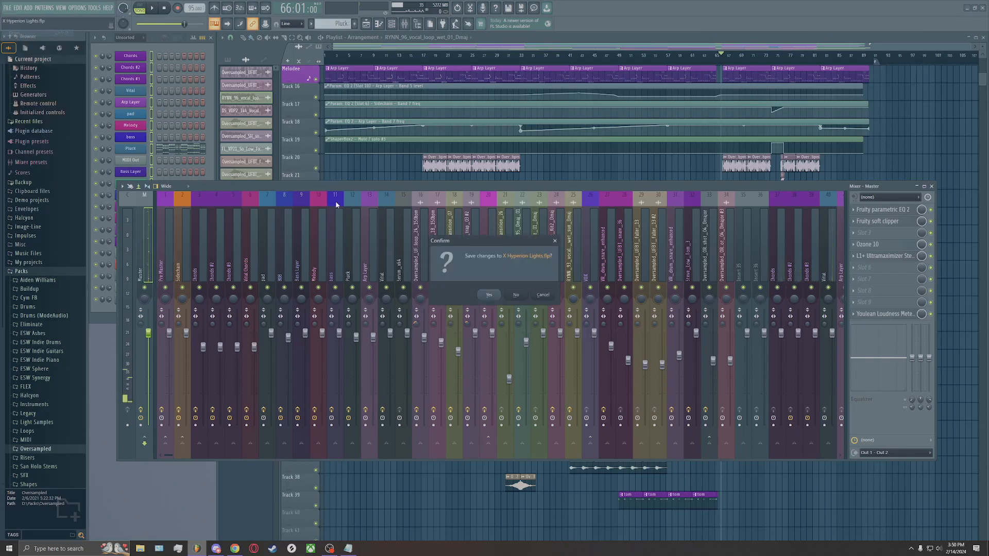
left_click(516, 295)
left_click(121, 178)
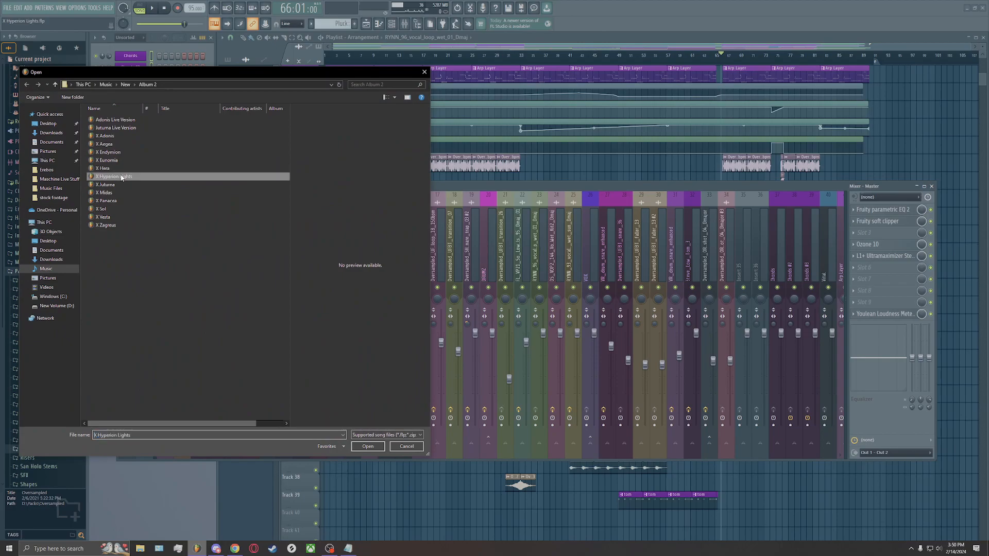
double_click(122, 177)
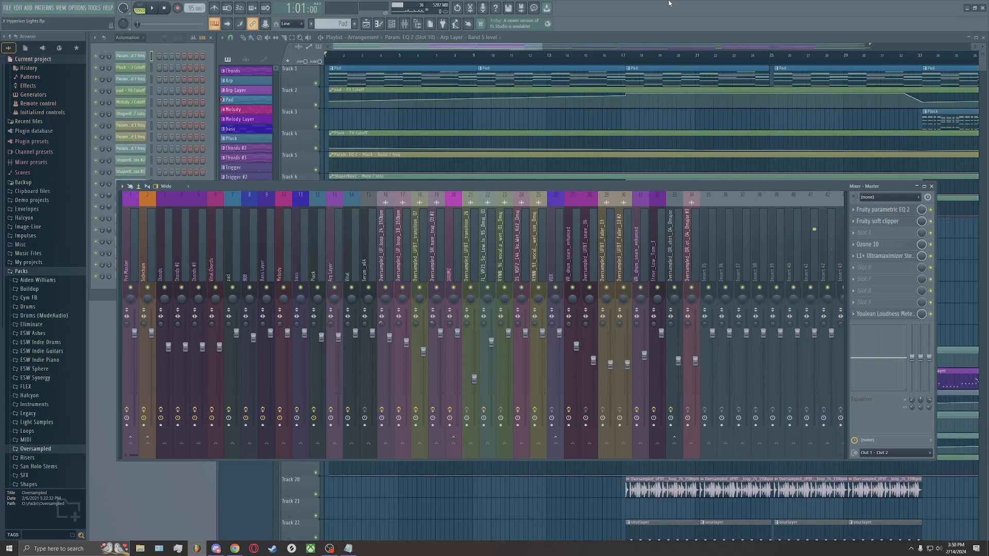
Close the mixer and play the song from bar 66 while looking down the playlist tracks
left_click(933, 187)
scroll(729, 56, "down", 5)
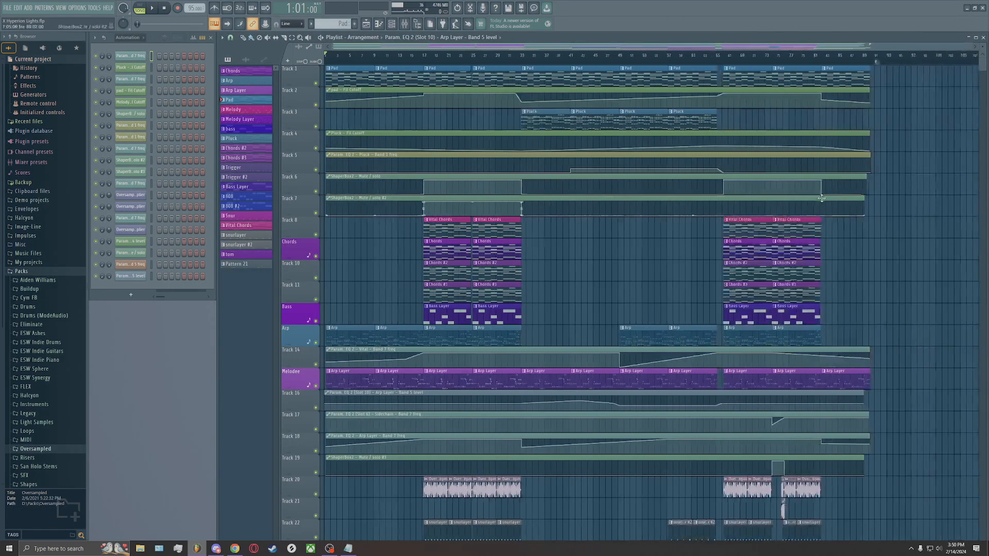
left_click(727, 57)
key("space")
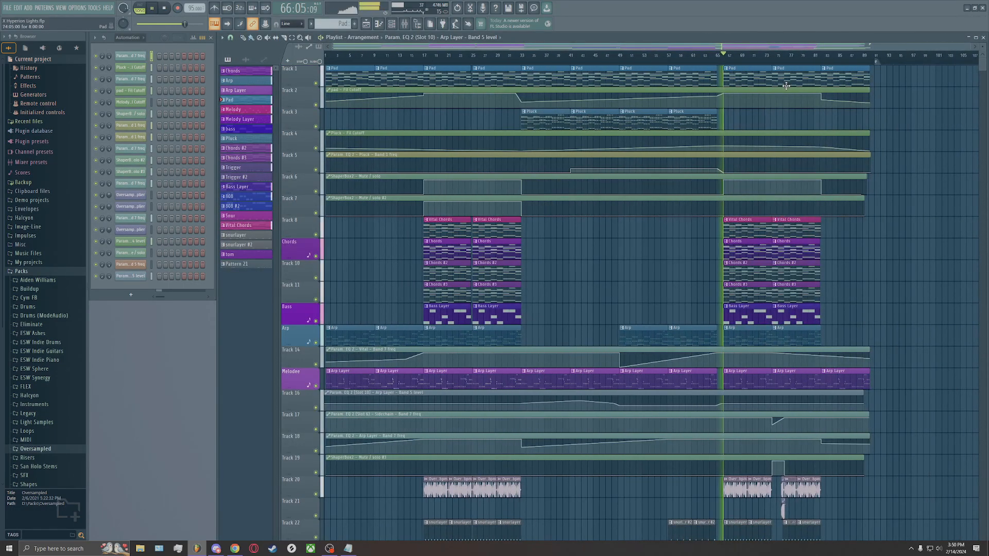
scroll(834, 130, "down", 2)
key("space")
scroll(850, 133, "down", 4)
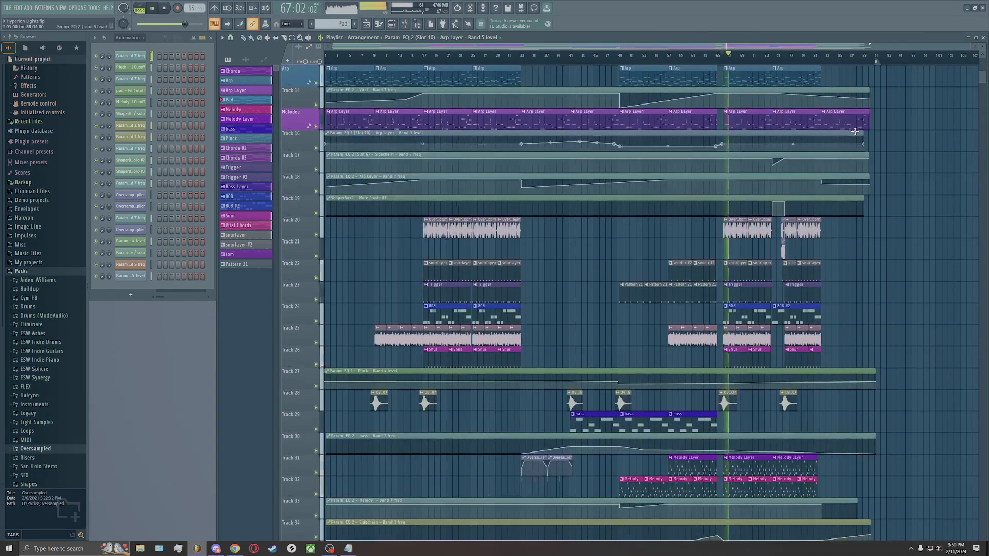
Reopen the mixer and view the Master track's Fruity Soft Clipper and Ozone 10 effects
left_click(412, 22)
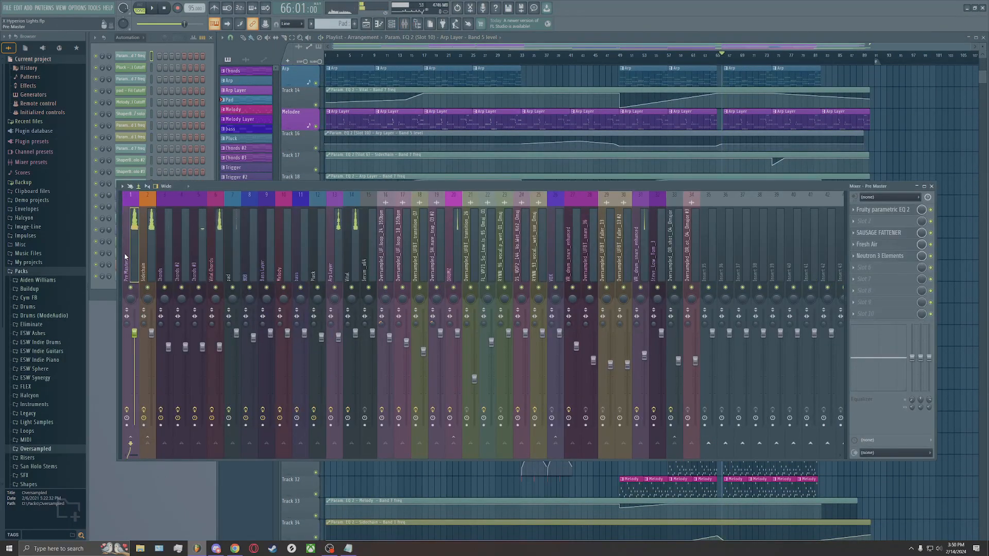
left_click(146, 268)
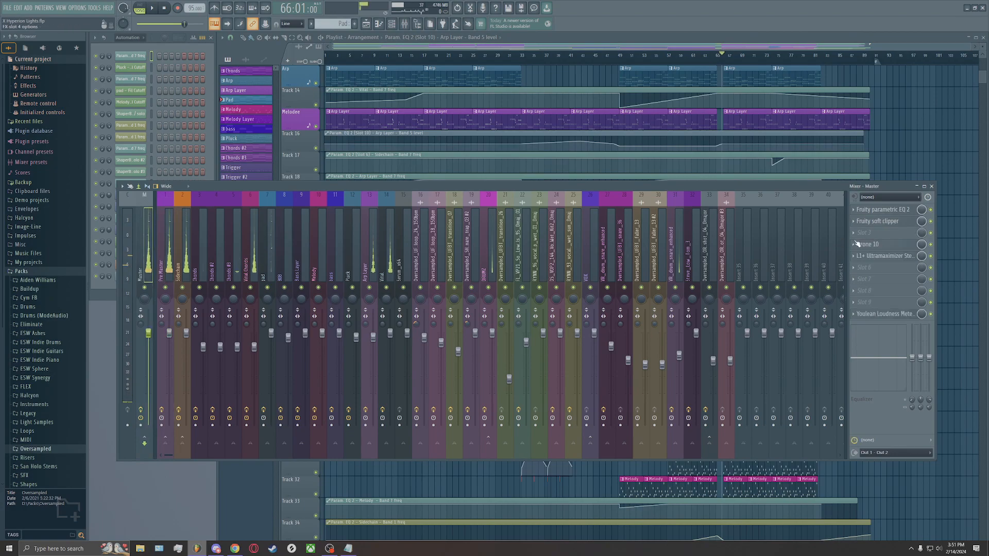
left_click(862, 245)
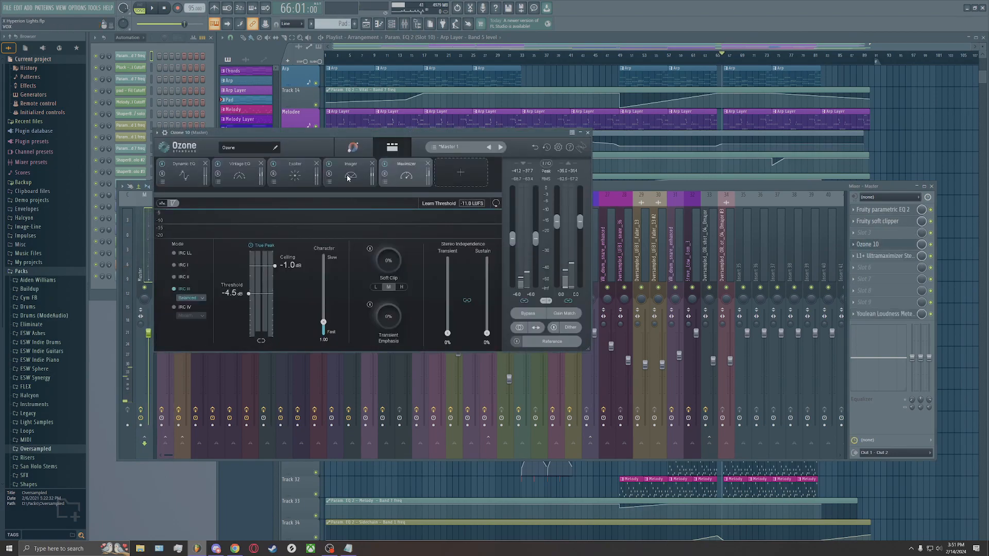
left_click(889, 226)
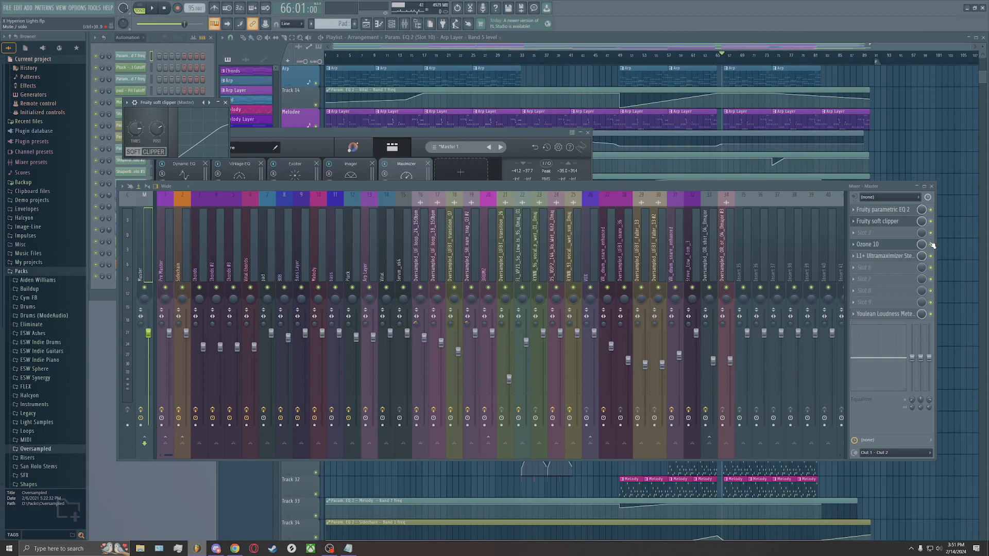
left_click(869, 245)
left_click(890, 247)
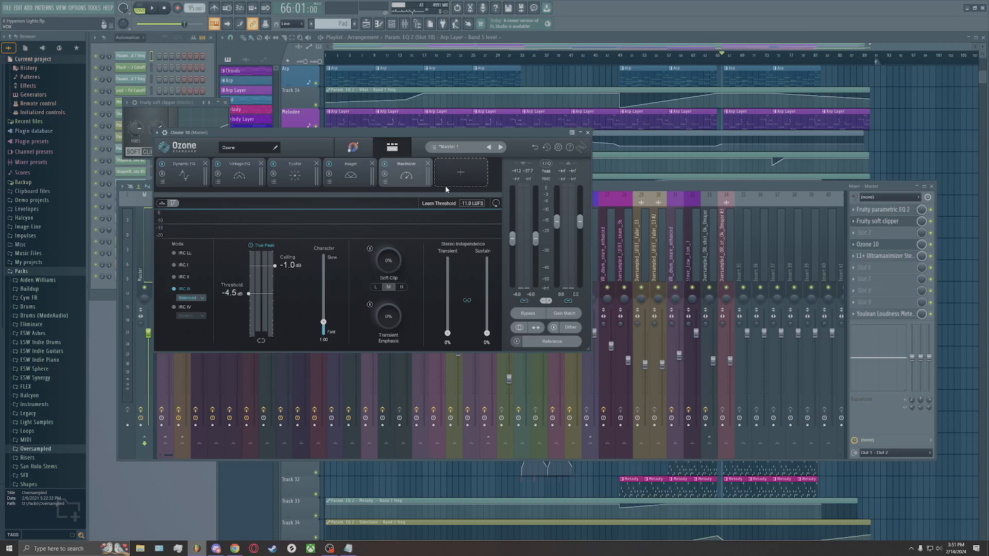
Bypass Ozone 10's Maximizer, play the song from bar 66 without it, and turn the Maximizer back on
left_click(384, 164)
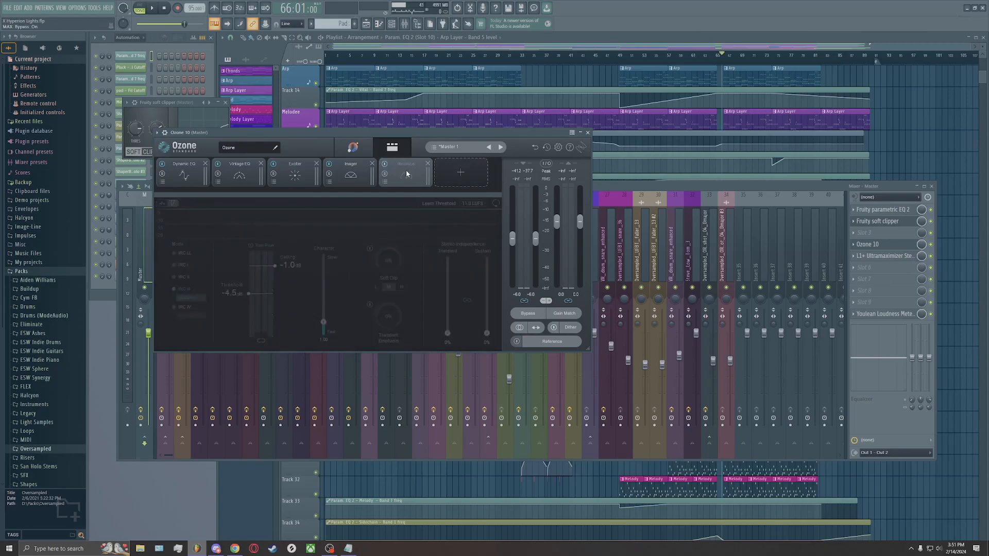
key("space")
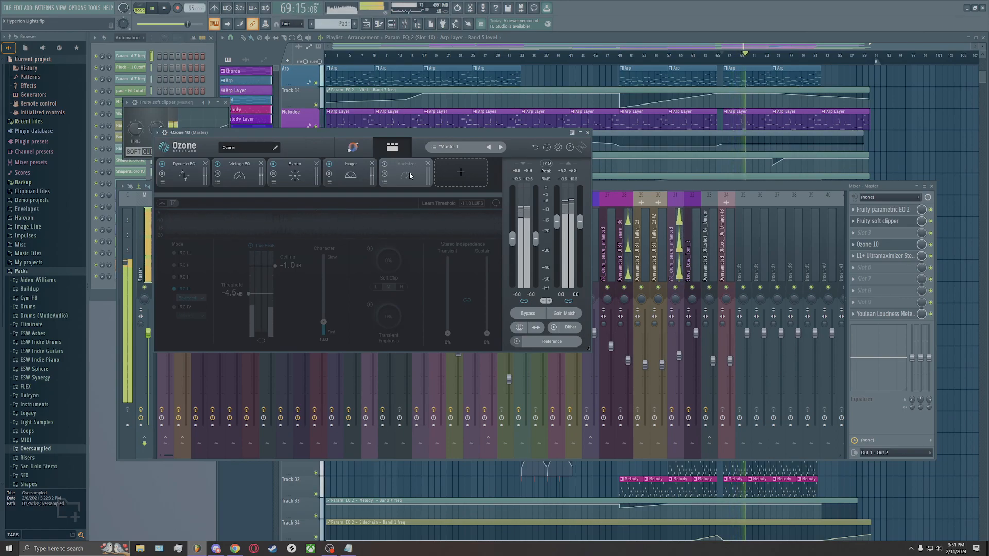
left_click(387, 165)
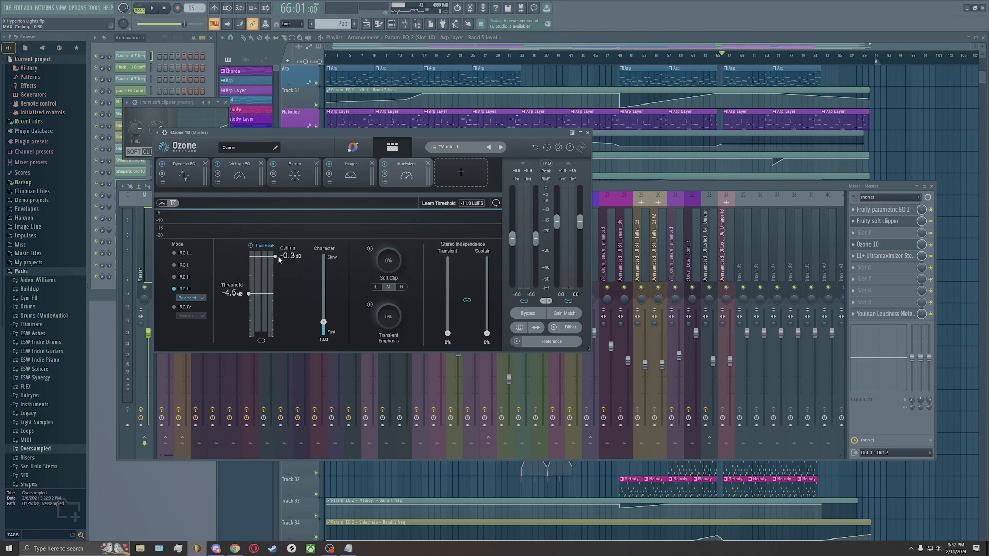
Set the Maximizer's ceiling to -1.0 dB and try a threshold of -1.6 dB
scroll(279, 256, "down", 1)
left_click_drag(275, 258, 275, 267)
left_click_drag(250, 295, 250, 275)
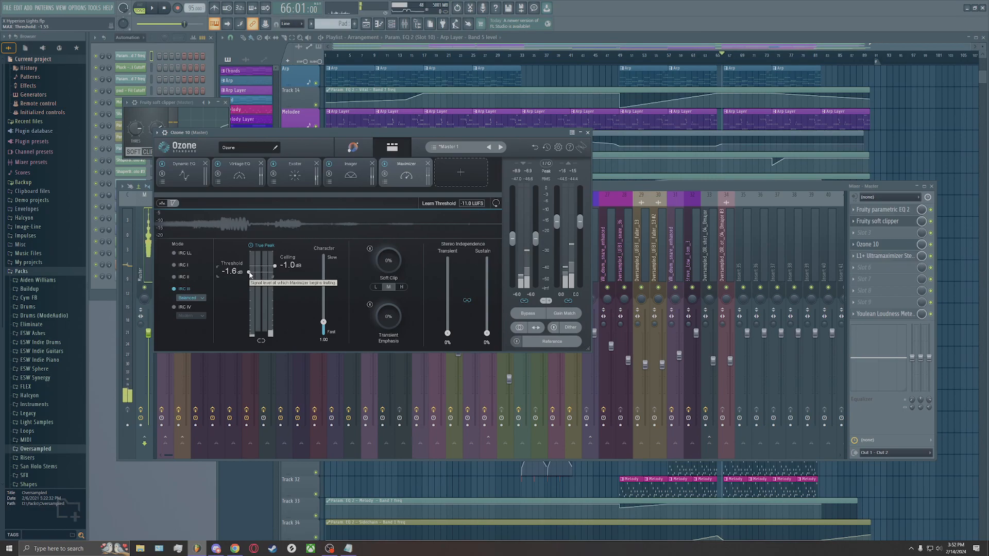
Try a Maximizer threshold of -6.9 dB and play the song from bar 66 to hear the heavier limiting
left_click_drag(250, 274, 249, 307)
key("space")
key("space")
key("space")
key("space")
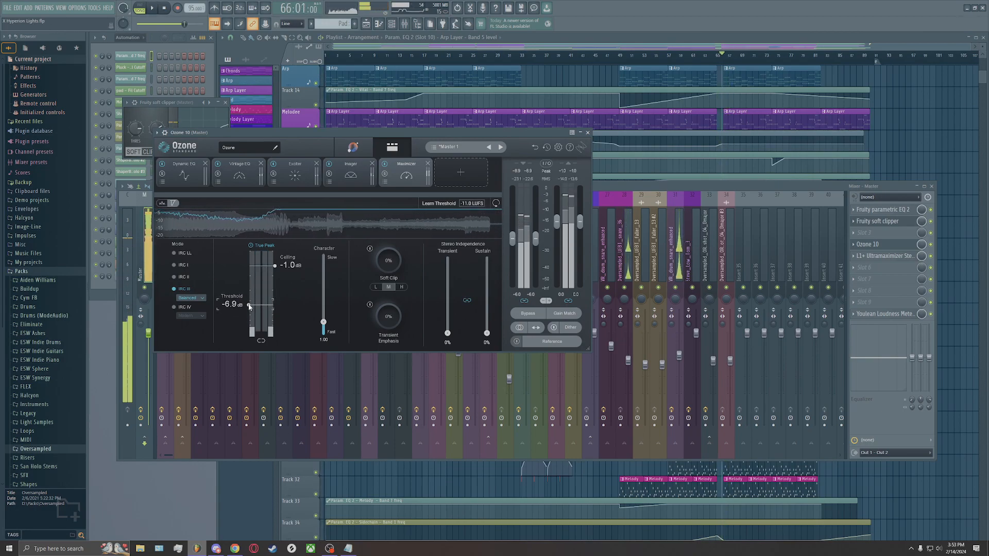
key("space")
Set the Maximizer's threshold to -4.5 dB and play the song from bar 66
left_click_drag(250, 307, 252, 294)
key("space")
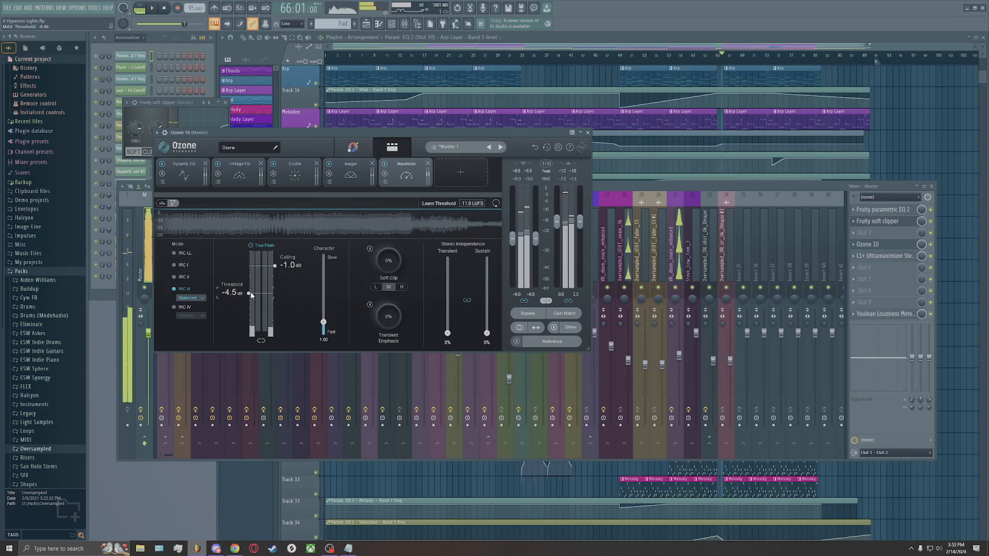
mouse_move(252, 295)
left_mouse_down()
mouse_move(253, 304)
mouse_move(254, 294)
left_mouse_up()
key("space")
key("space")
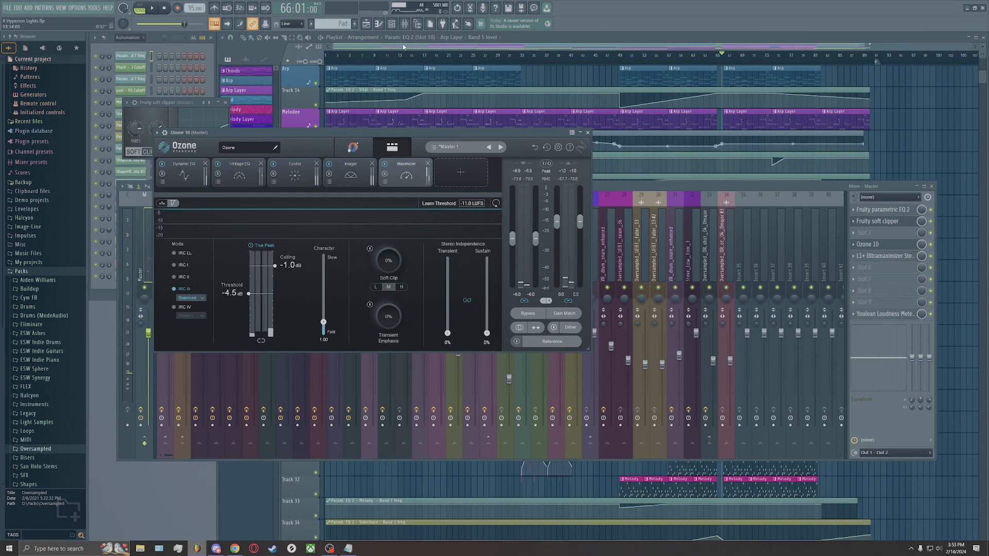
Measure the song's loudness from bar 66 with the Master track's Youlean Loudness Meter 2, and close the meter
left_click(405, 24)
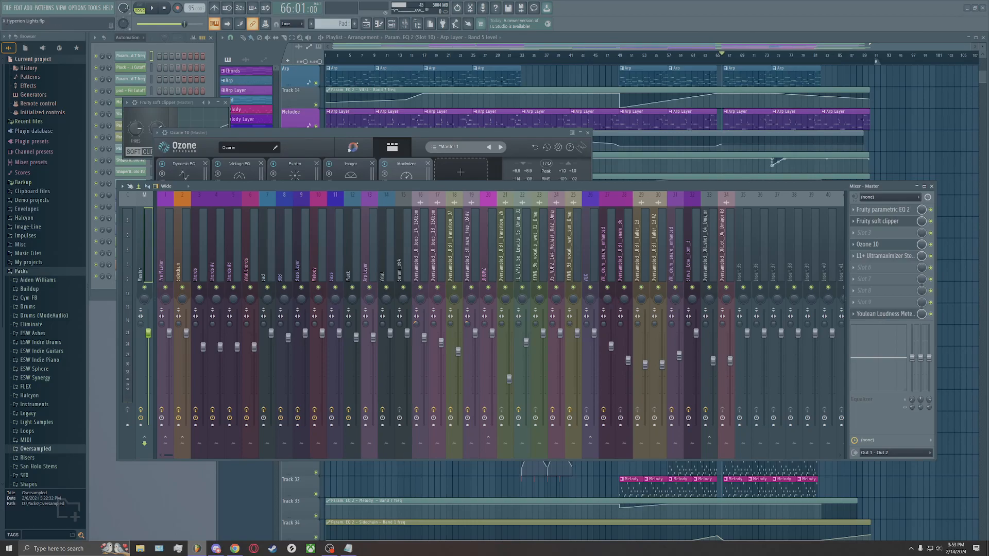
left_click(885, 314)
left_click_drag(558, 161, 626, 134)
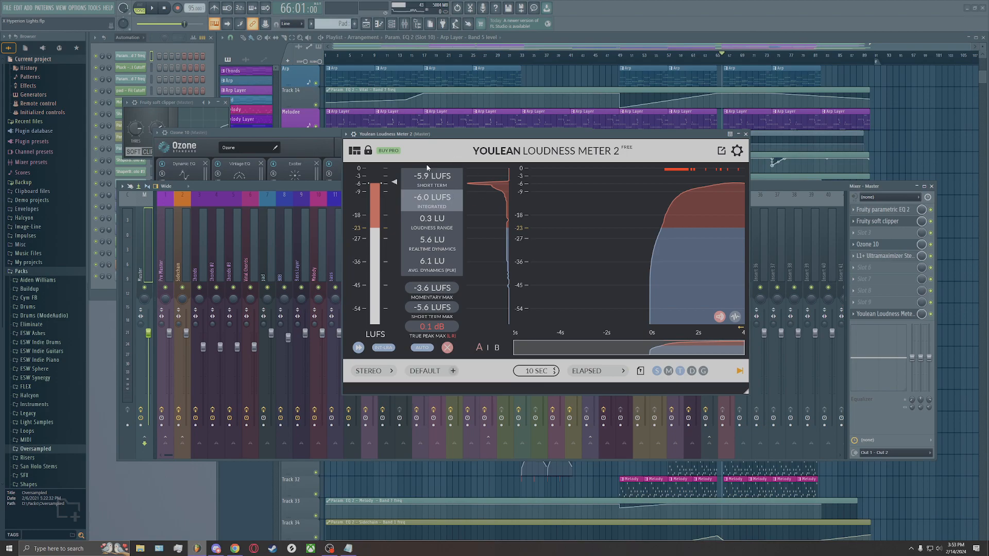
key("space")
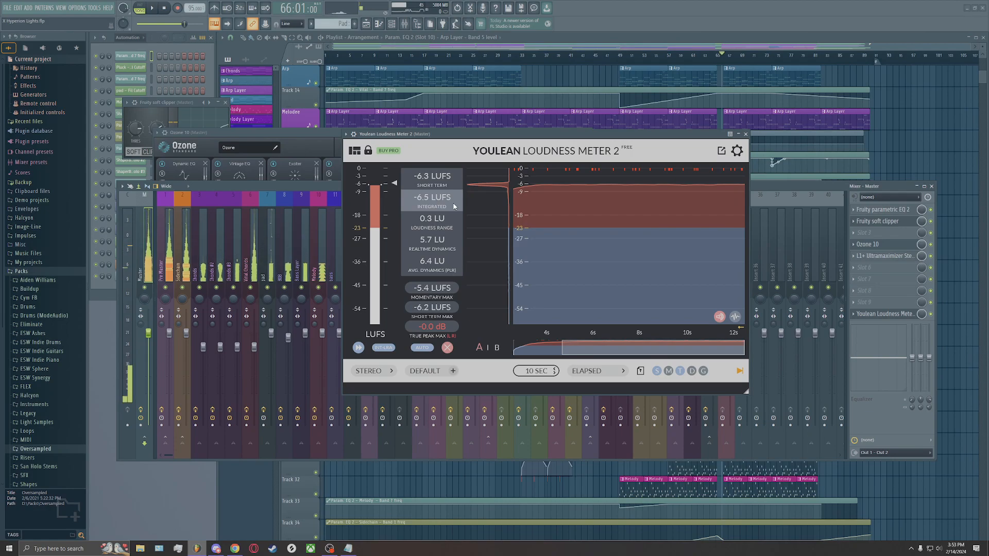
left_click(746, 134)
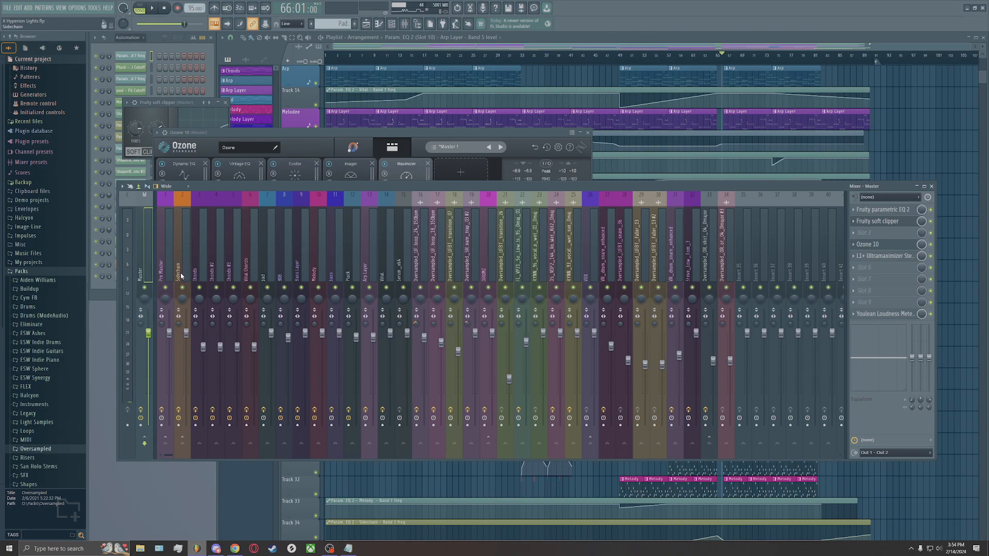
Compare L1+ Ultramaximizer thresholds of 0.0 and -1.0 dB on the Master during playback, finishing at -1.0 dB, and close it
left_click(879, 256)
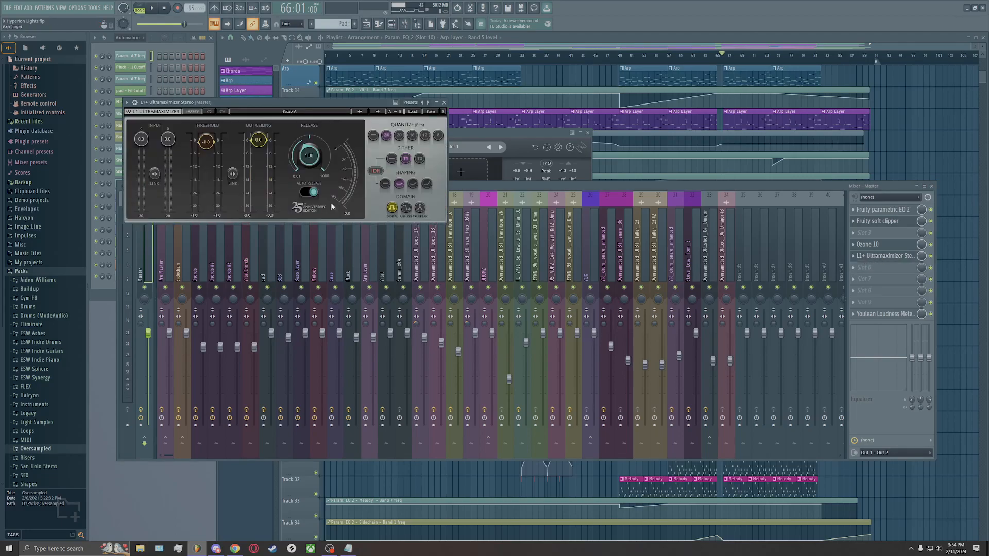
left_click_drag(292, 104, 515, 229)
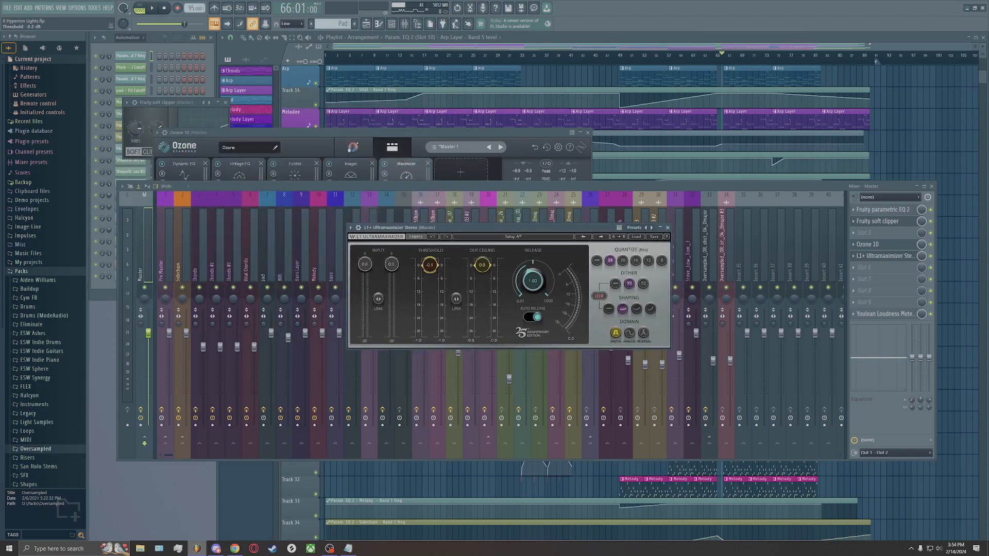
key("space")
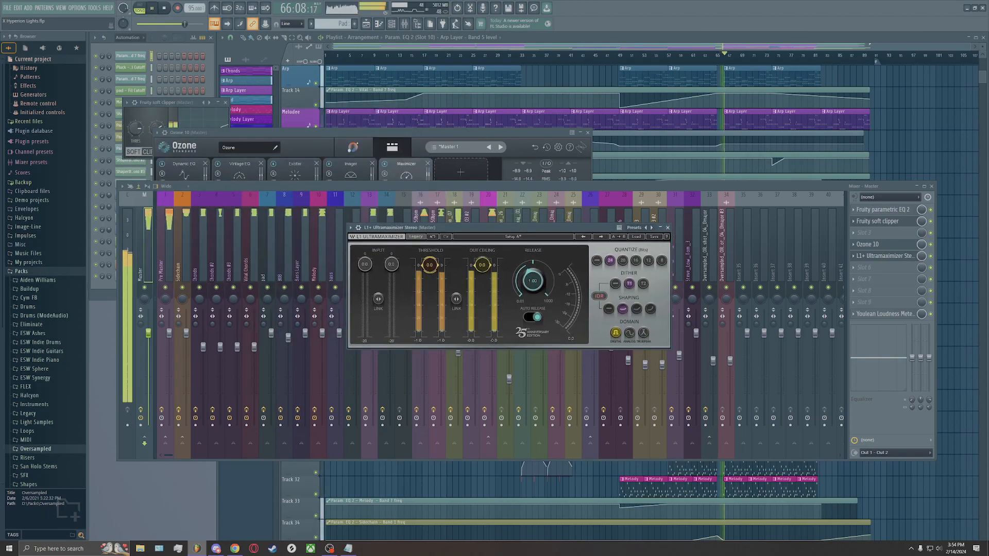
left_click_drag(430, 265, 430, 267)
key("space")
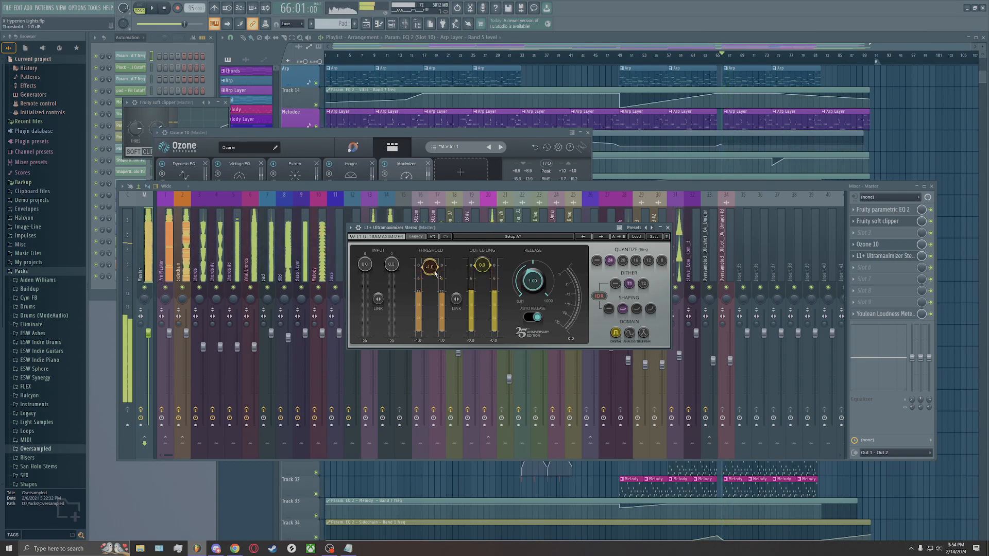
left_click_drag(436, 273, 437, 273)
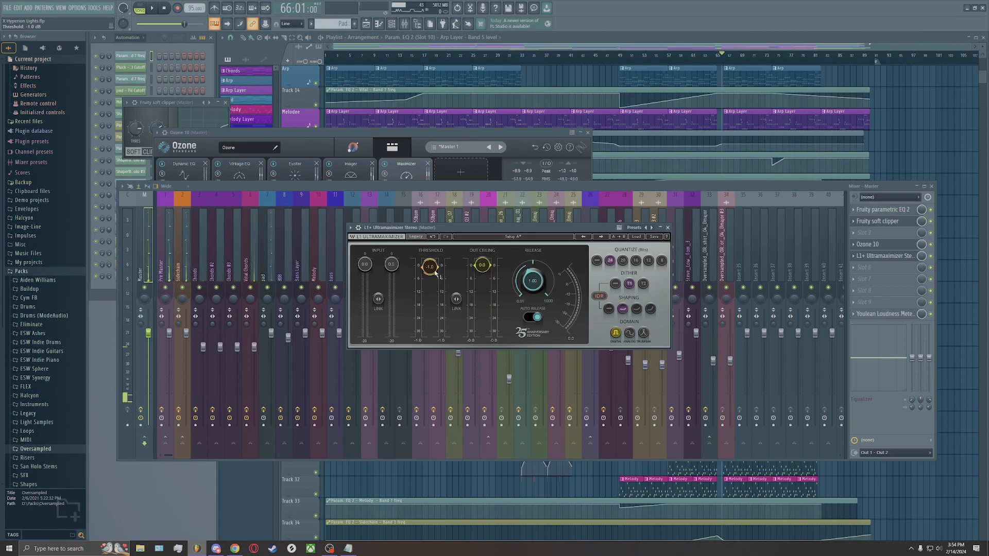
left_click(669, 228)
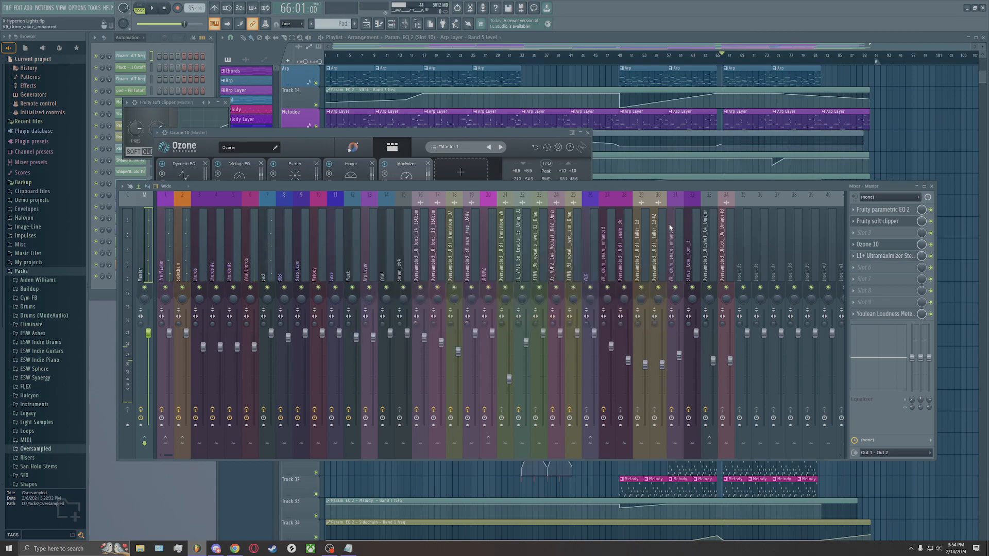
Close the mixer, Ozone 10 and Fruity Soft Clipper windows, and look over the whole playlist arrangement
left_click(932, 187)
left_click(588, 133)
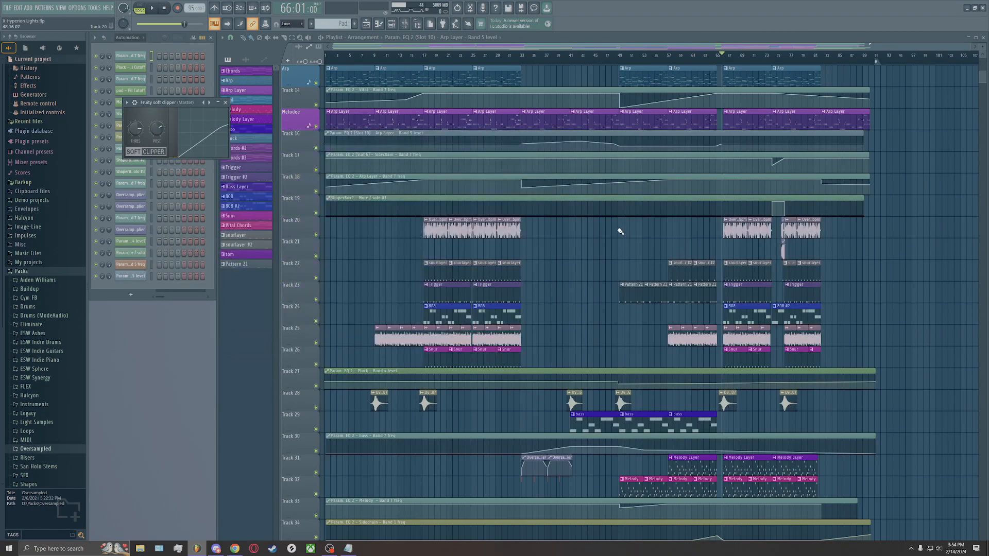
left_click(225, 103)
scroll(879, 339, "down", 5)
scroll(880, 338, "up", 5)
scroll(879, 337, "up", 5)
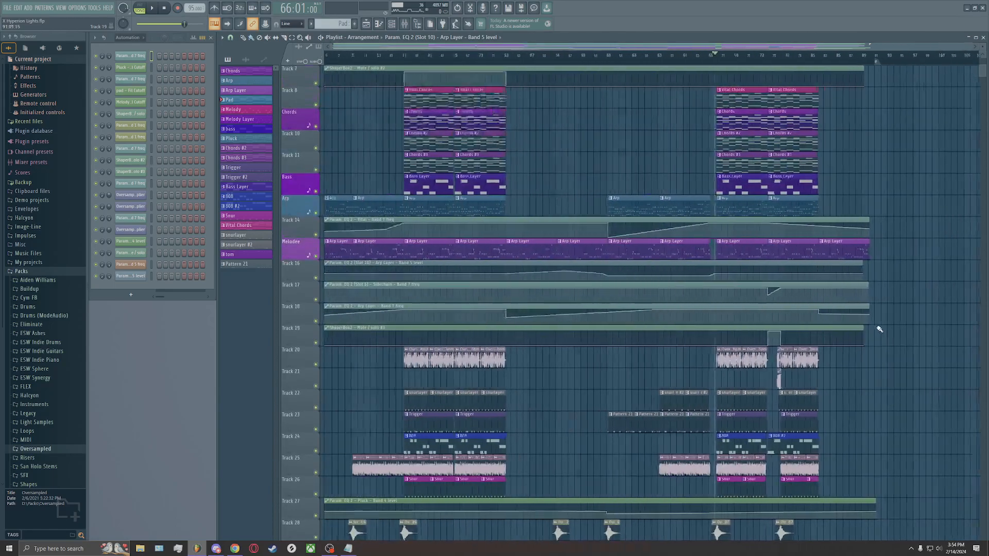
scroll(879, 330, "down", 8)
scroll(879, 328, "up", 4)
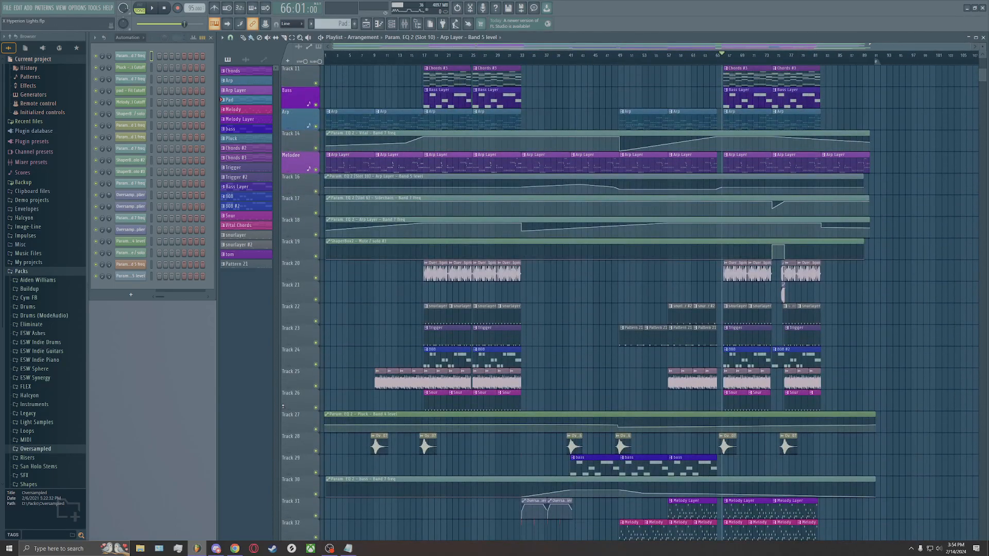
left_click(338, 554)
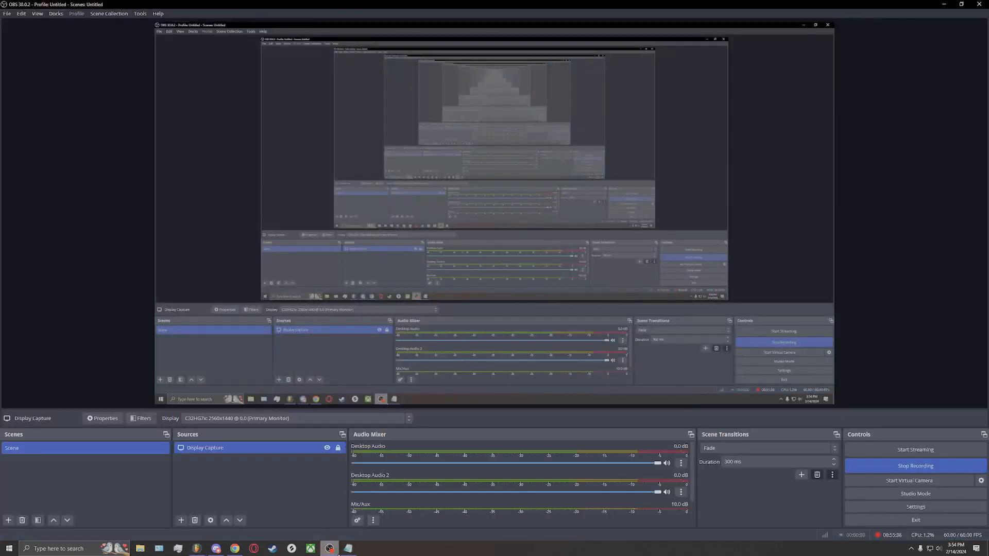